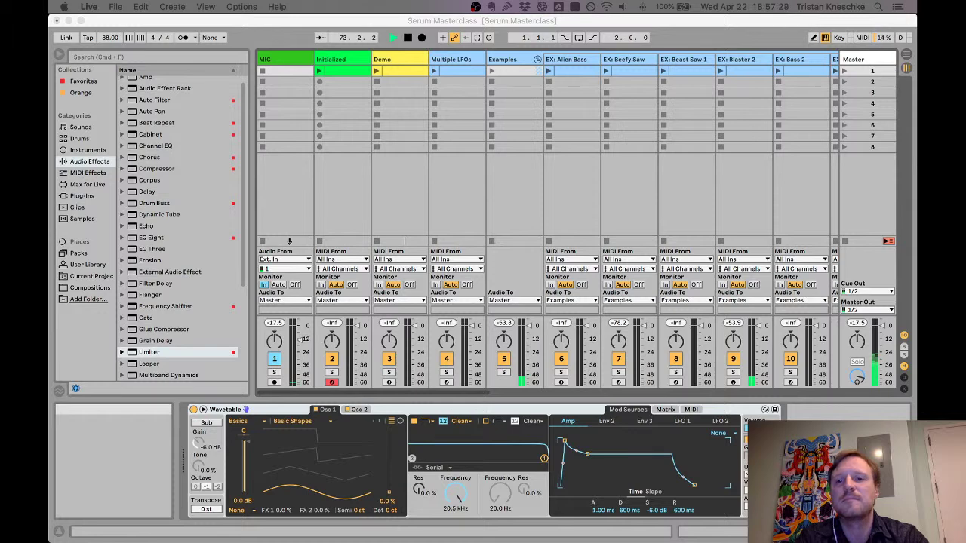
# Step: Show the Demo track's Serum editor, and hide the plug-in windows once the Initialized track is selected
pyautogui.click(395, 59)
pyautogui.moveTo(366, 55); pyautogui.dragTo(244, 93)
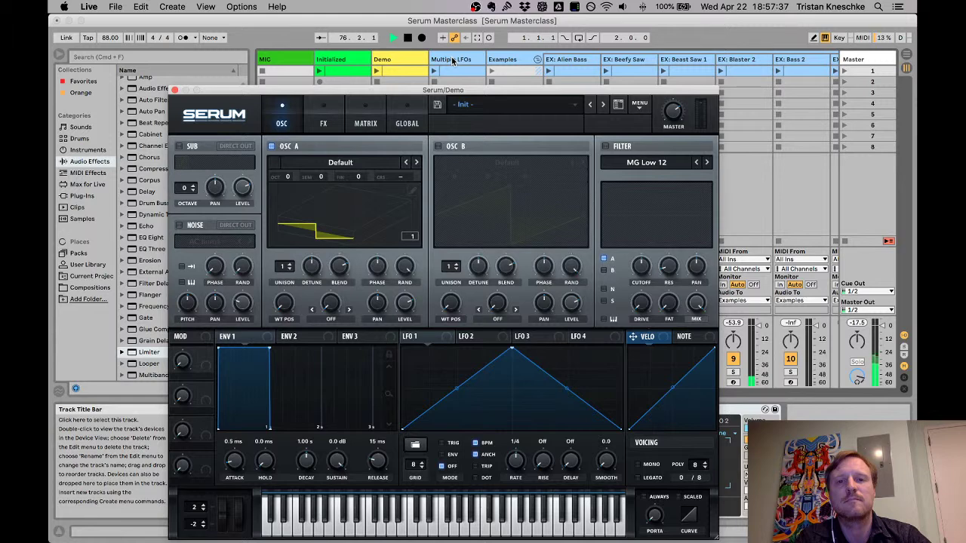
pyautogui.click(345, 60)
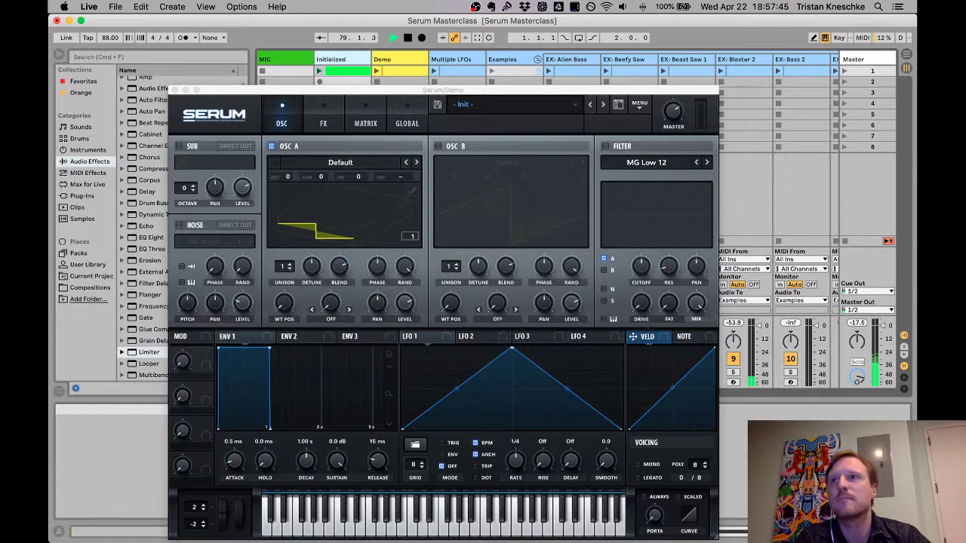
pyautogui.press('super+alt+p')
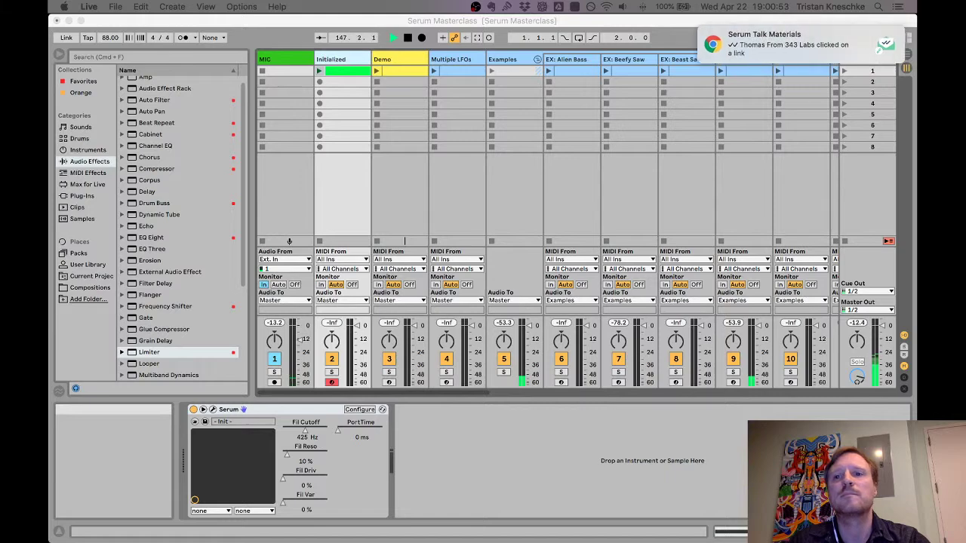
# Step: Turn on Do Not Disturb for the system notifications
pyautogui.moveTo(730, 46)
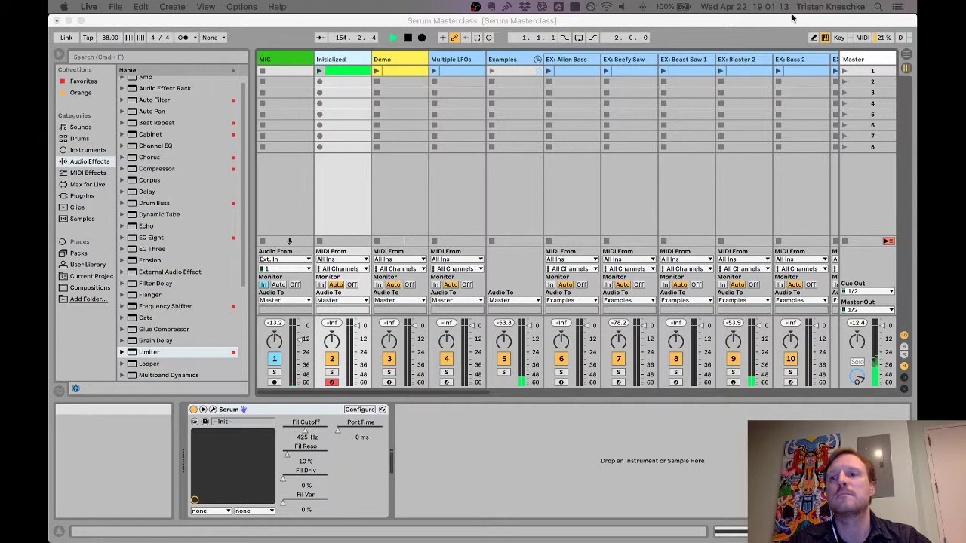
pyautogui.click(896, 19)
pyautogui.click(897, 7)
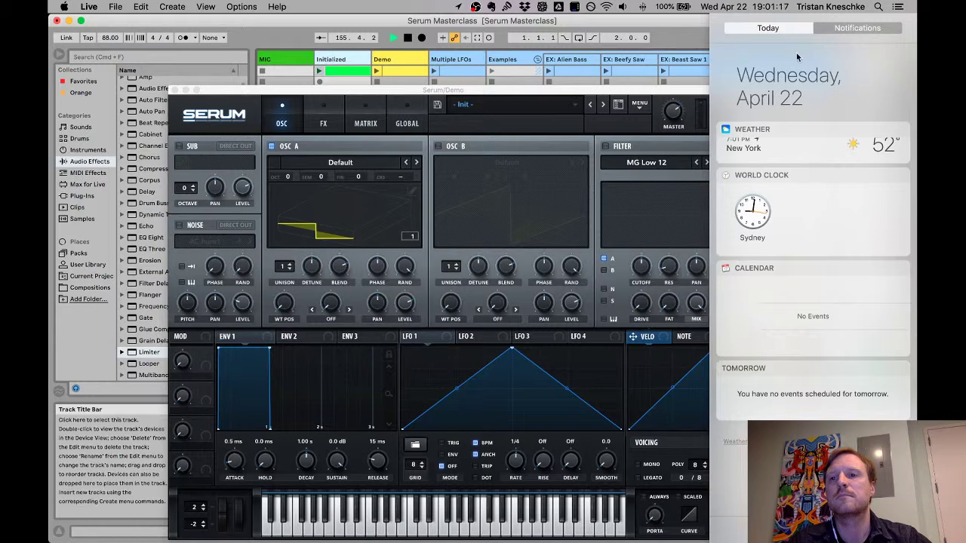
pyautogui.click(858, 28)
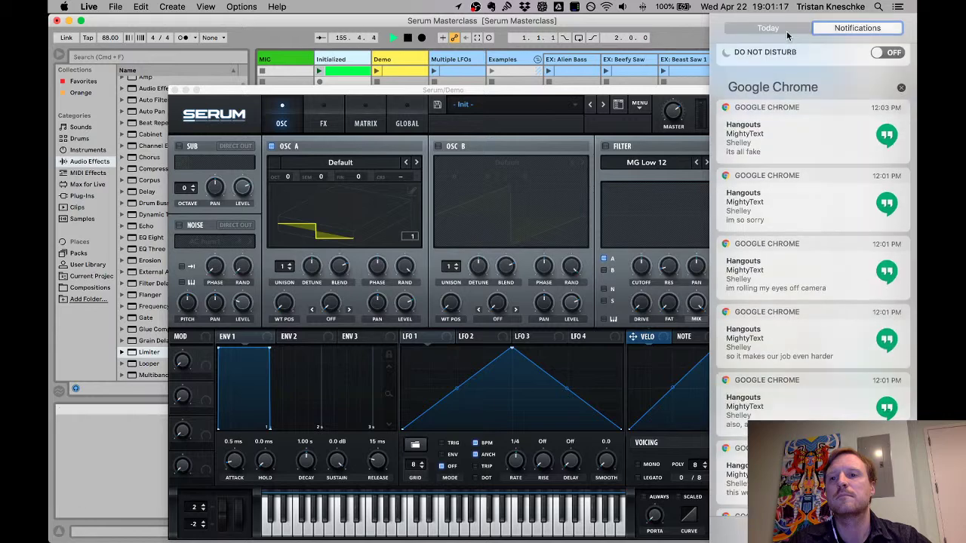
pyautogui.click(887, 52)
pyautogui.click(904, 6)
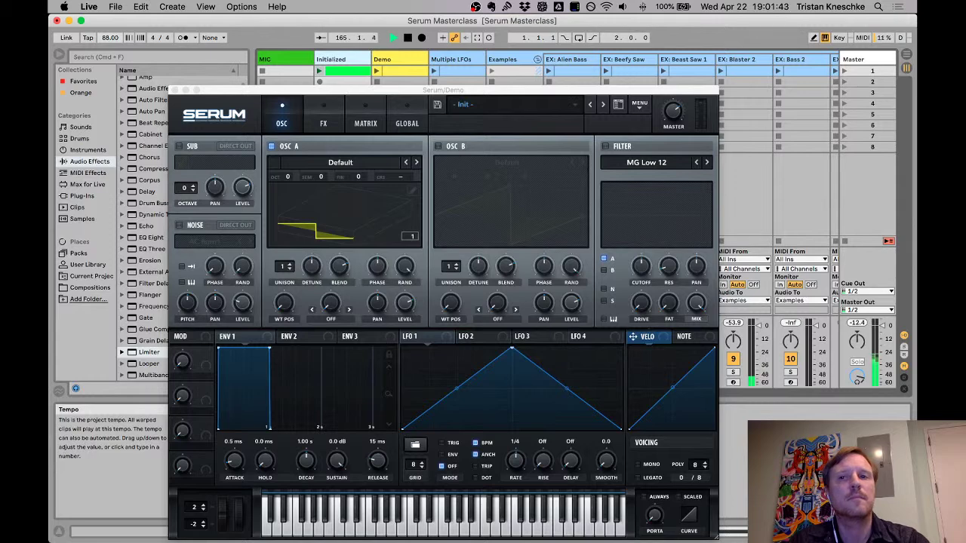
# Step: Close the open Serum editor window and stop the transport
pyautogui.press('super+alt+p')
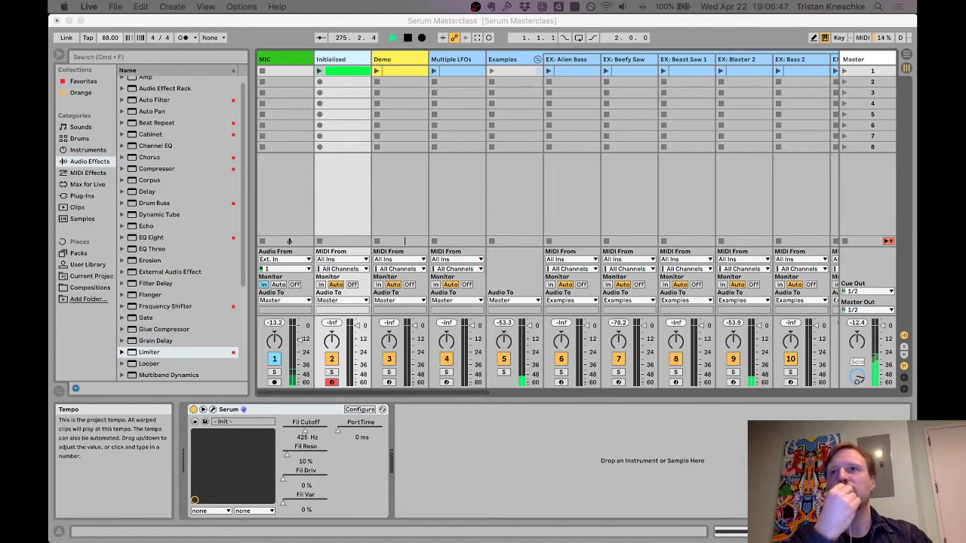
pyautogui.press('super+alt+p')
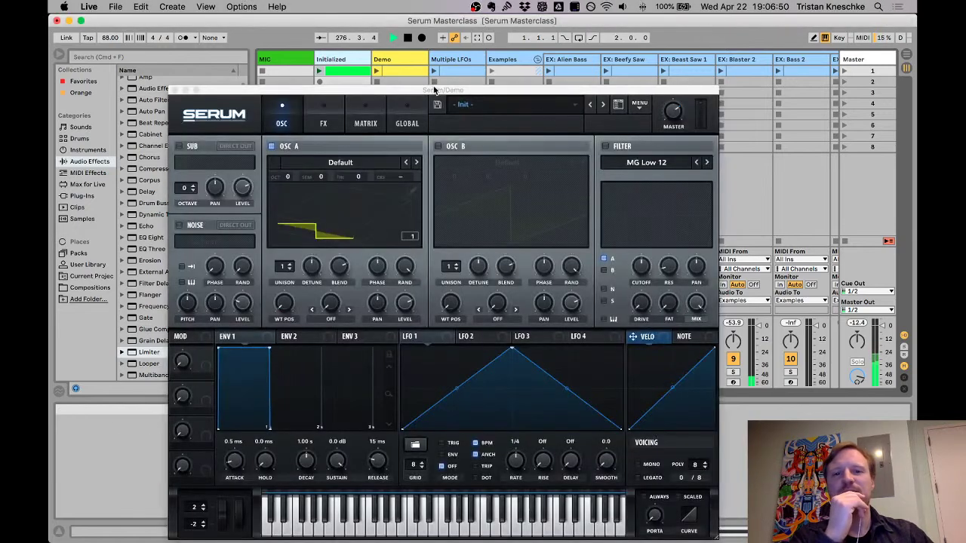
pyautogui.click(174, 90)
pyautogui.moveTo(445, 393); pyautogui.dragTo(286, 375)
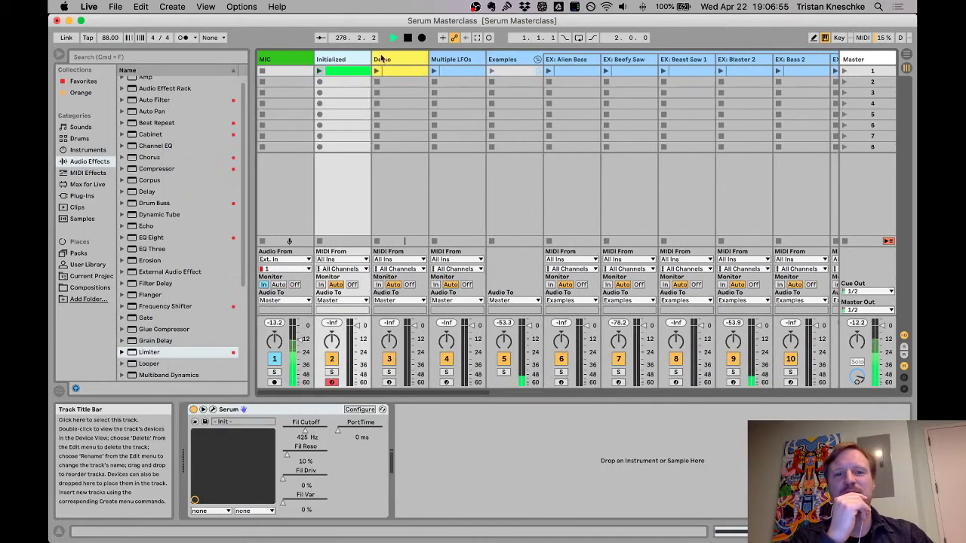
pyautogui.click(407, 39)
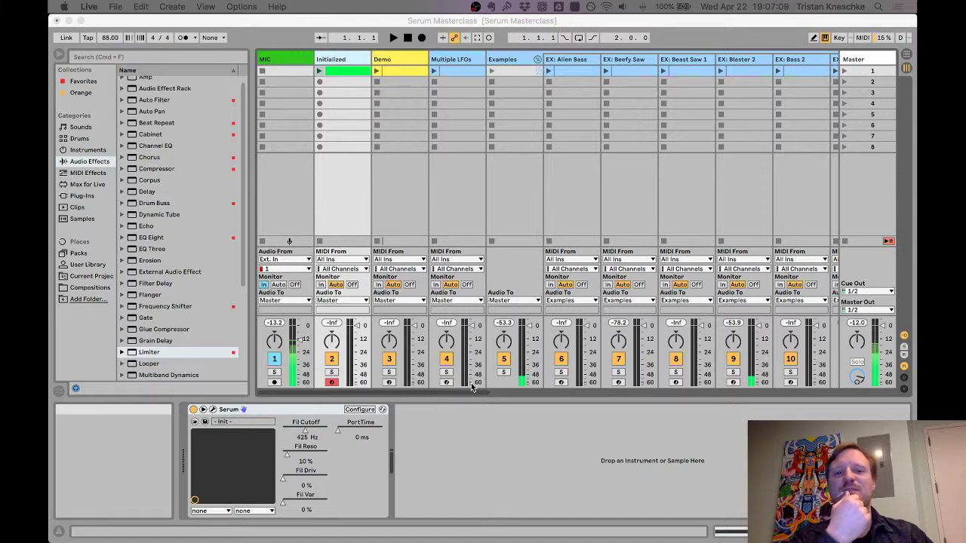
# Step: Select the Demo track and open its Serum editor, placed slightly higher over the session
pyautogui.click(449, 434)
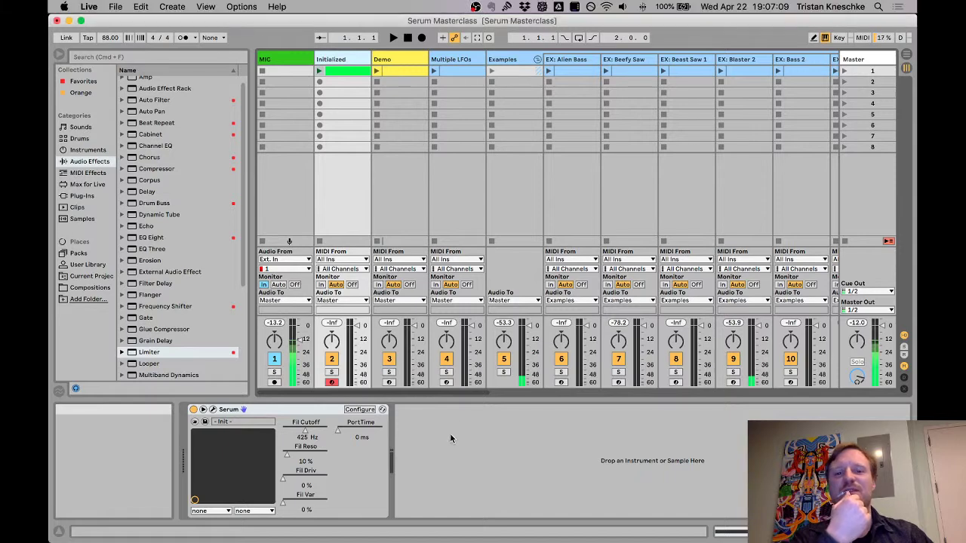
pyautogui.click(402, 59)
pyautogui.click(214, 411)
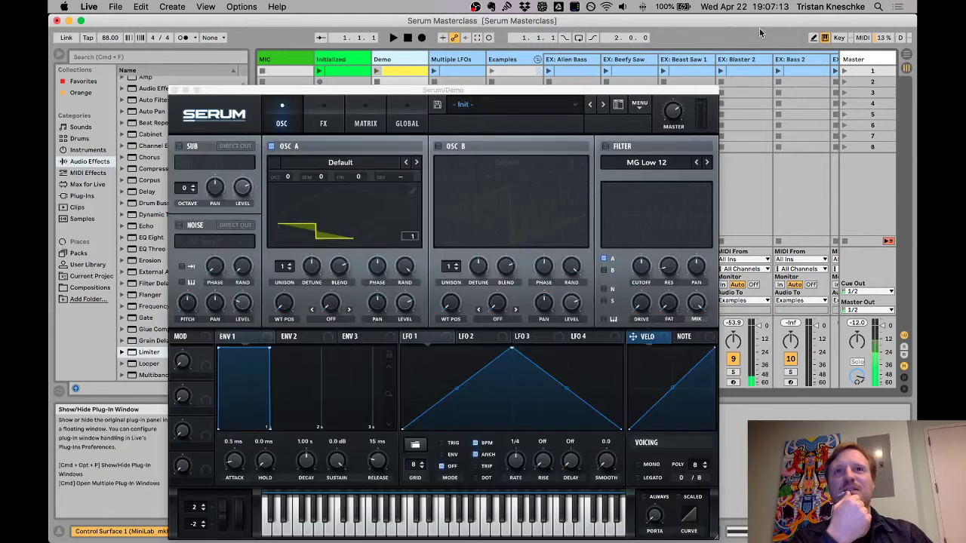
pyautogui.moveTo(518, 93); pyautogui.dragTo(525, 70)
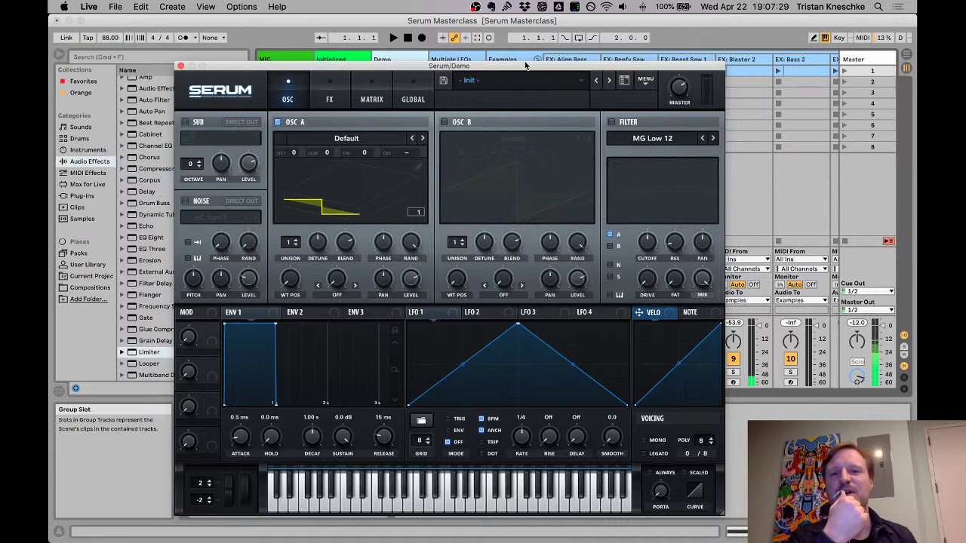
pyautogui.press('super+alt+p')
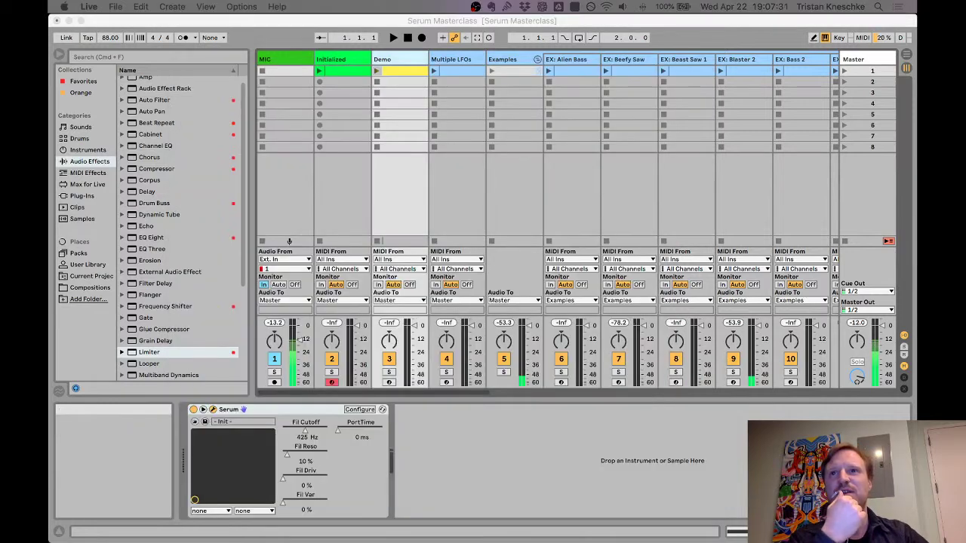
pyautogui.press('super+alt+p')
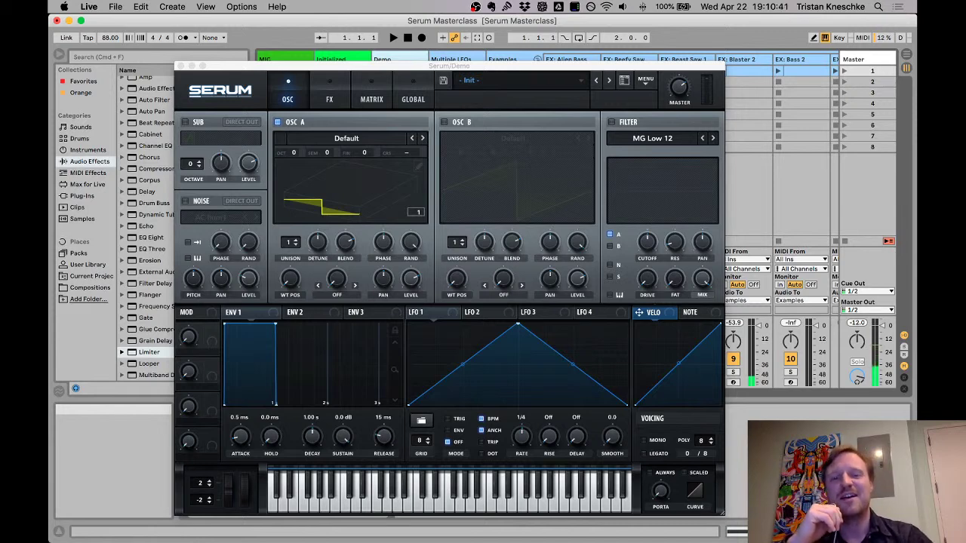
# Step: Look through the example tracks in the session and reposition the Serum editor above the mixer
pyautogui.moveTo(452, 67); pyautogui.dragTo(470, 116)
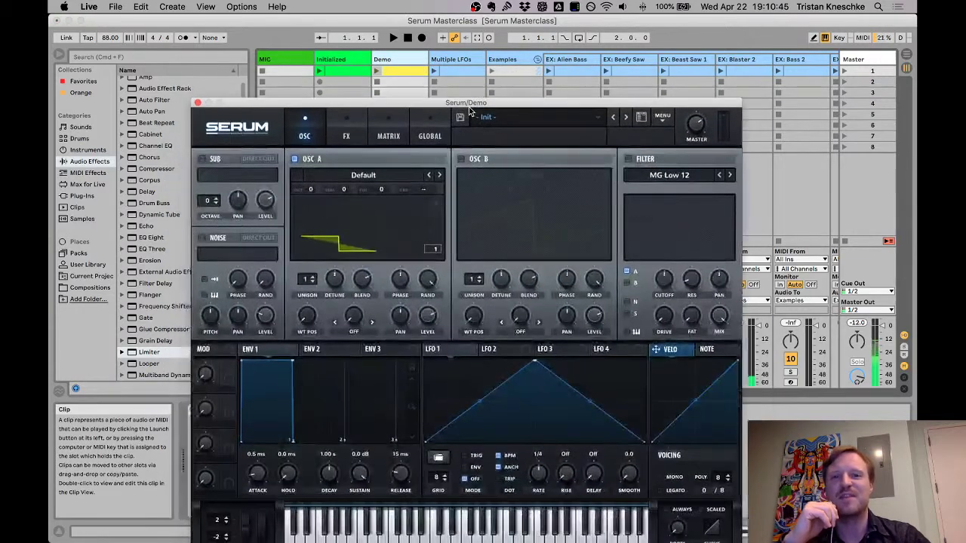
pyautogui.hscroll(3, 553, 66)
pyautogui.hscroll(-5, 553, 66)
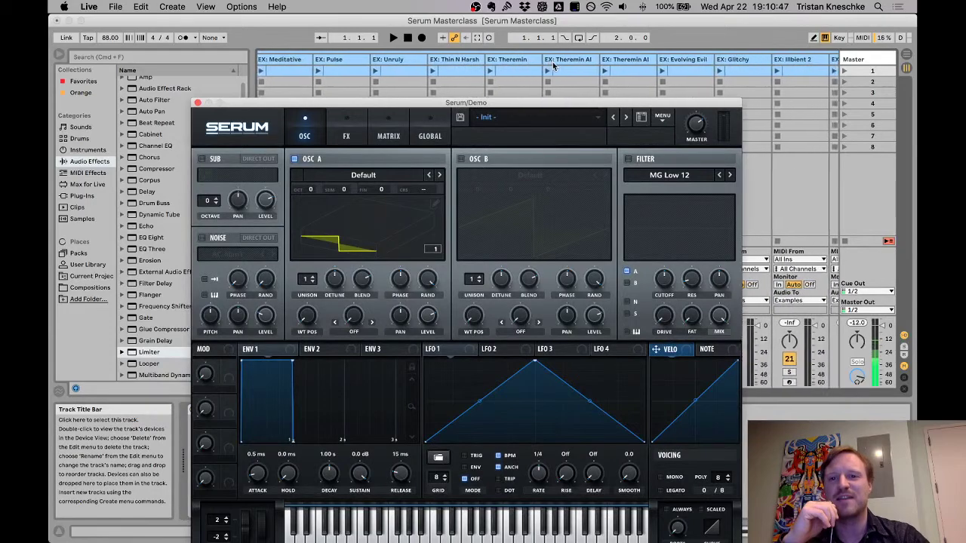
pyautogui.moveTo(546, 102); pyautogui.dragTo(566, 89)
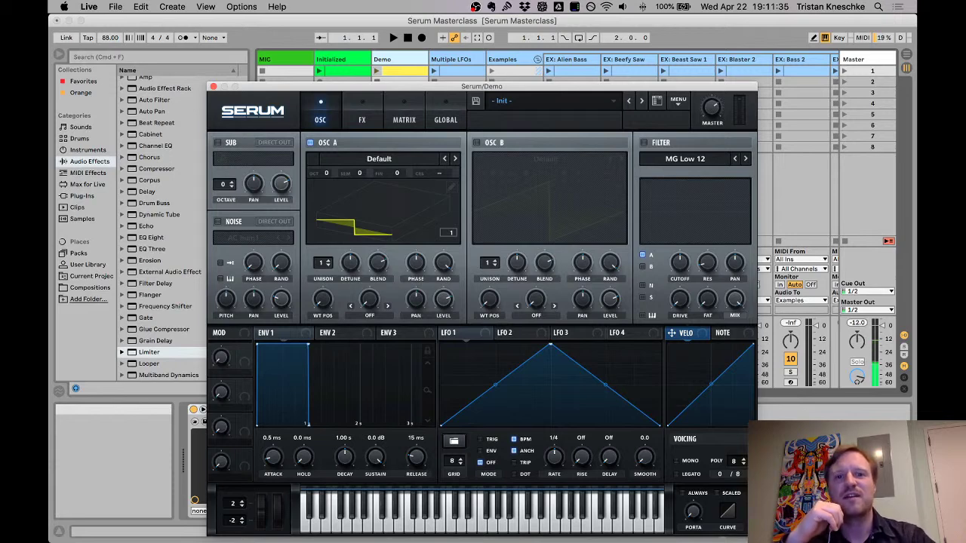
pyautogui.moveTo(525, 89); pyautogui.dragTo(534, 59)
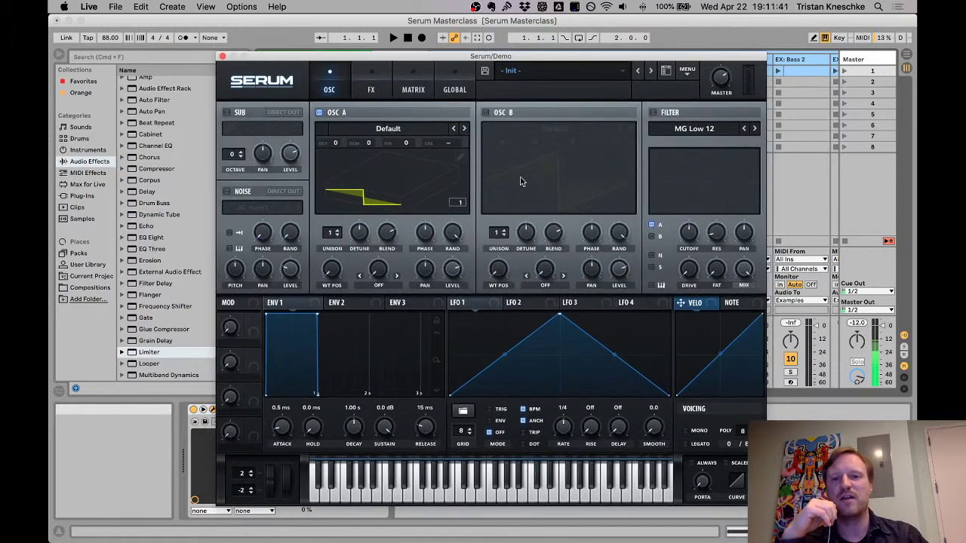
# Step: Toggle oscillator A's waveform display between its 2D and 3D views
pyautogui.click(387, 187)
pyautogui.click(375, 185)
pyautogui.click(369, 173)
pyautogui.click(376, 184)
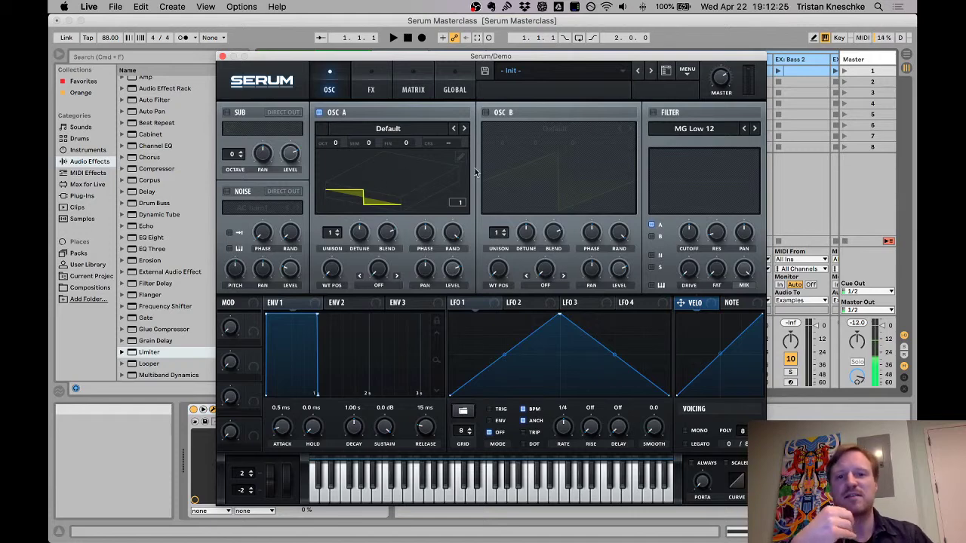
# Step: Enable oscillator B and the sub oscillator to demonstrate them, and disable both again
pyautogui.click(486, 113)
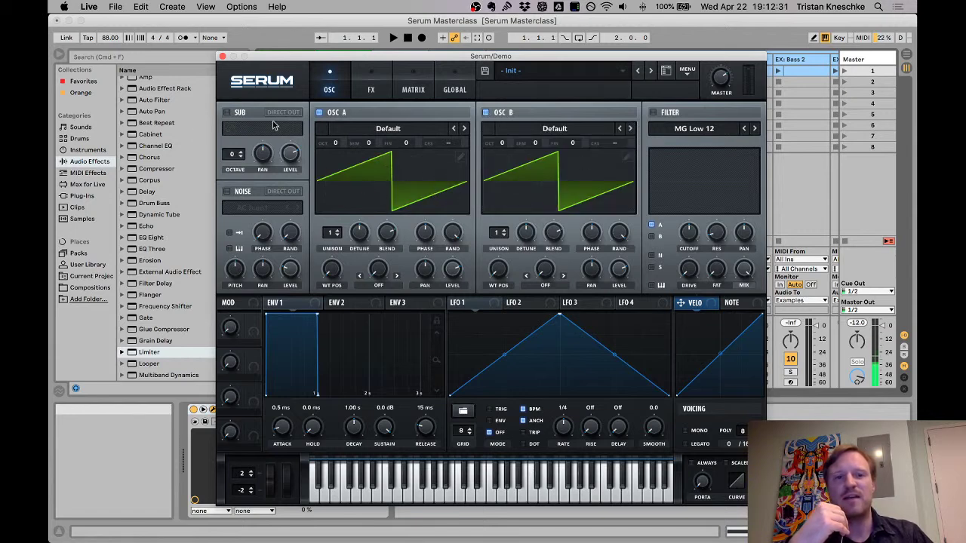
pyautogui.click(230, 113)
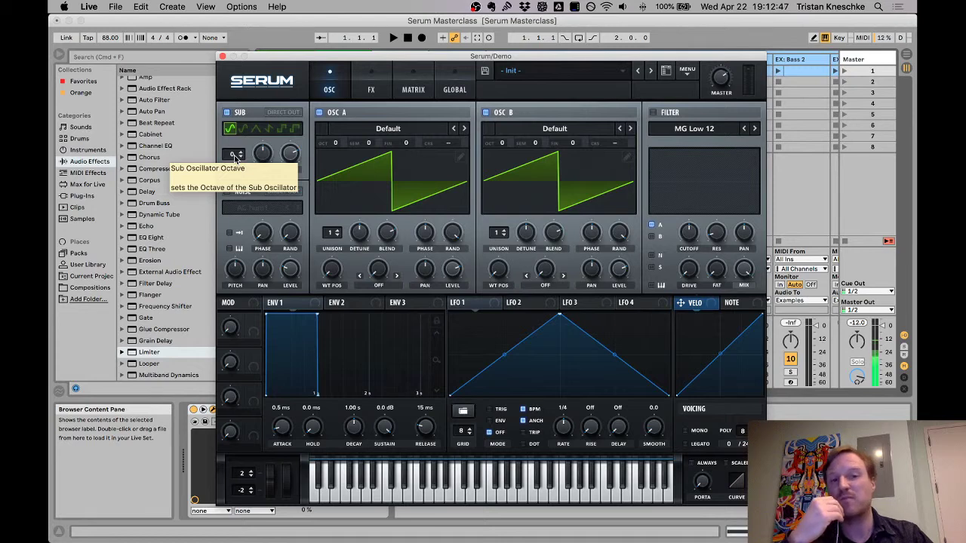
pyautogui.moveTo(236, 160)
pyautogui.mouseDown()
pyautogui.moveTo(236, 96)
pyautogui.moveTo(242, 167)
pyautogui.mouseUp()
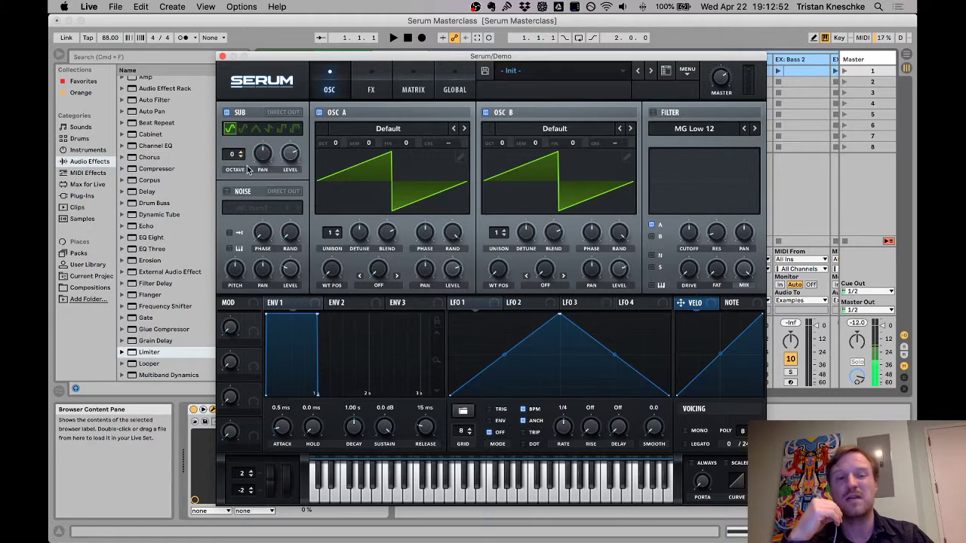
pyautogui.click(227, 113)
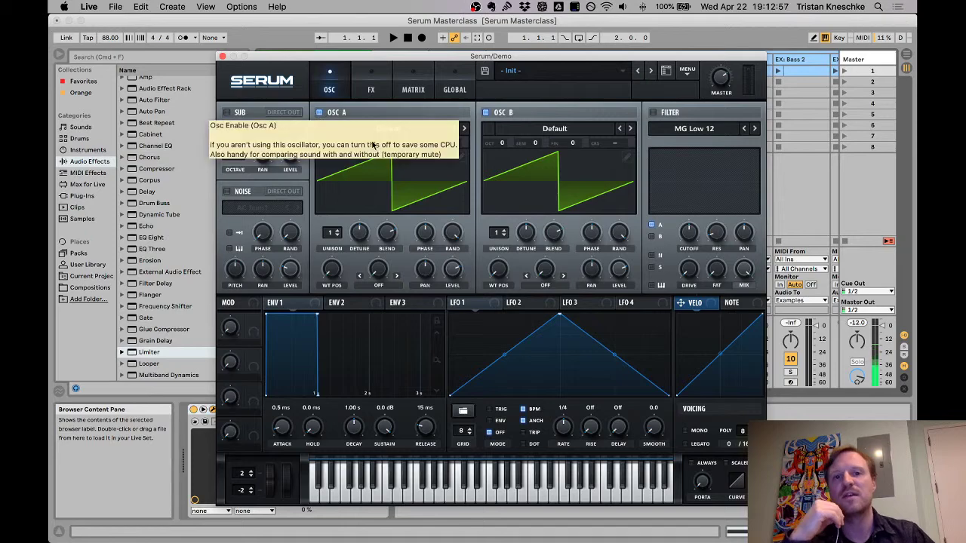
pyautogui.click(485, 112)
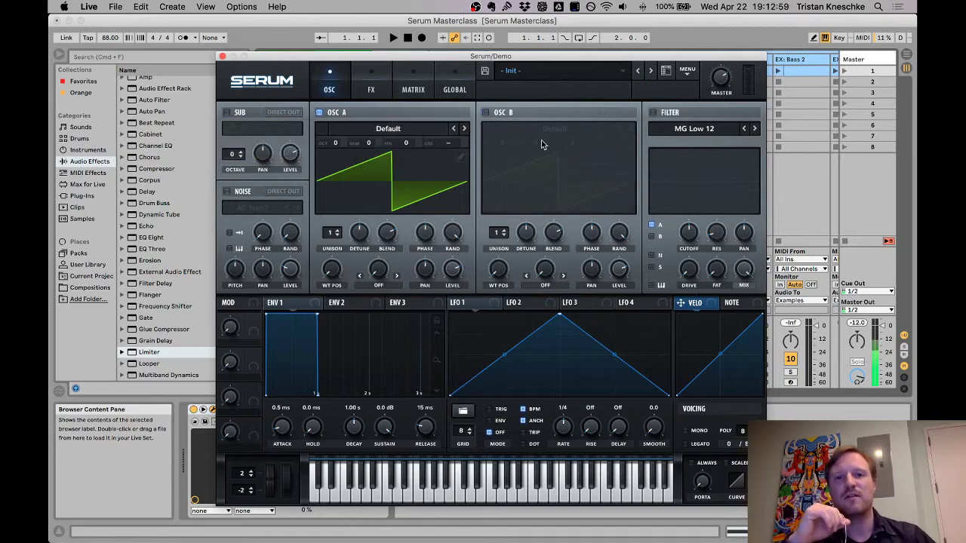
# Step: Load the Basic Shapes wavetable from the Analog category into oscillator A
pyautogui.moveTo(470, 56); pyautogui.dragTo(689, 59)
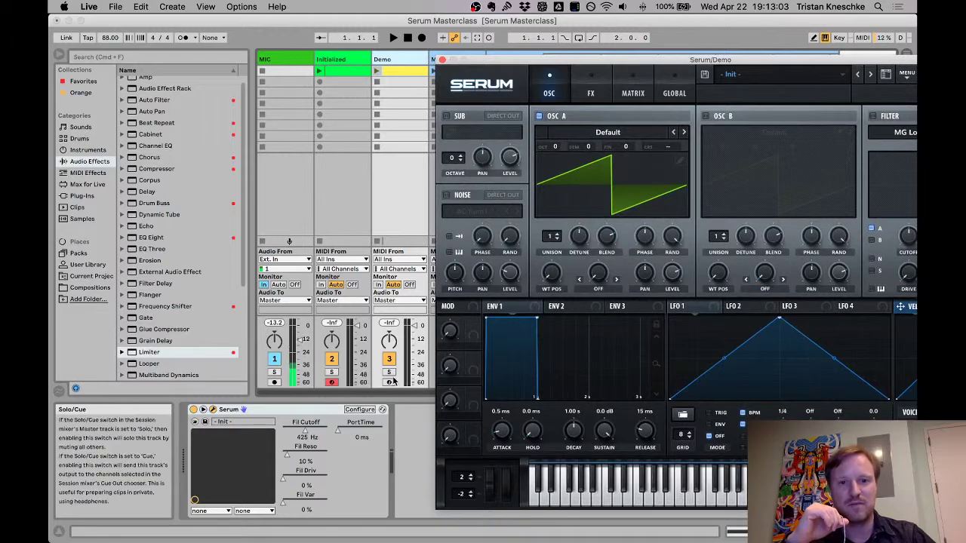
pyautogui.moveTo(609, 64); pyautogui.dragTo(432, 57)
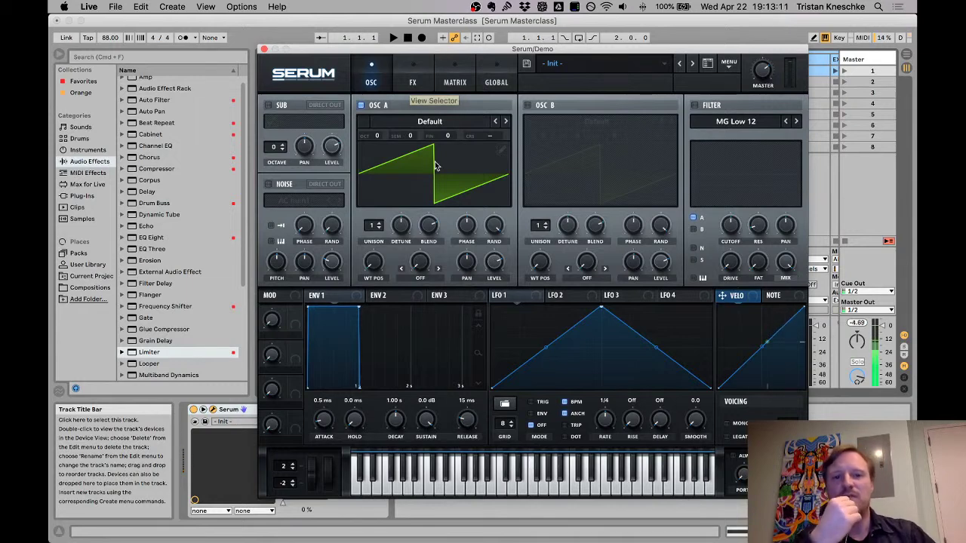
pyautogui.click(452, 124)
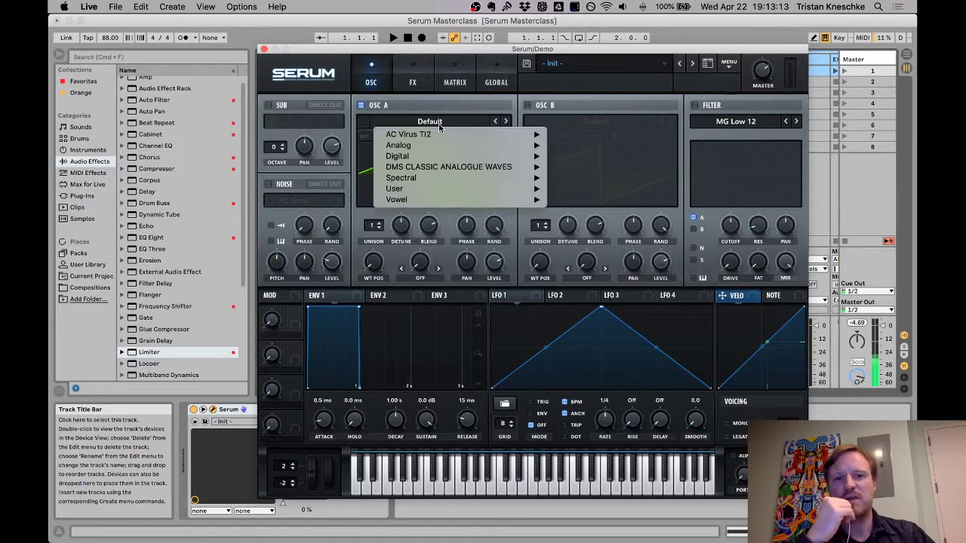
pyautogui.moveTo(507, 151)
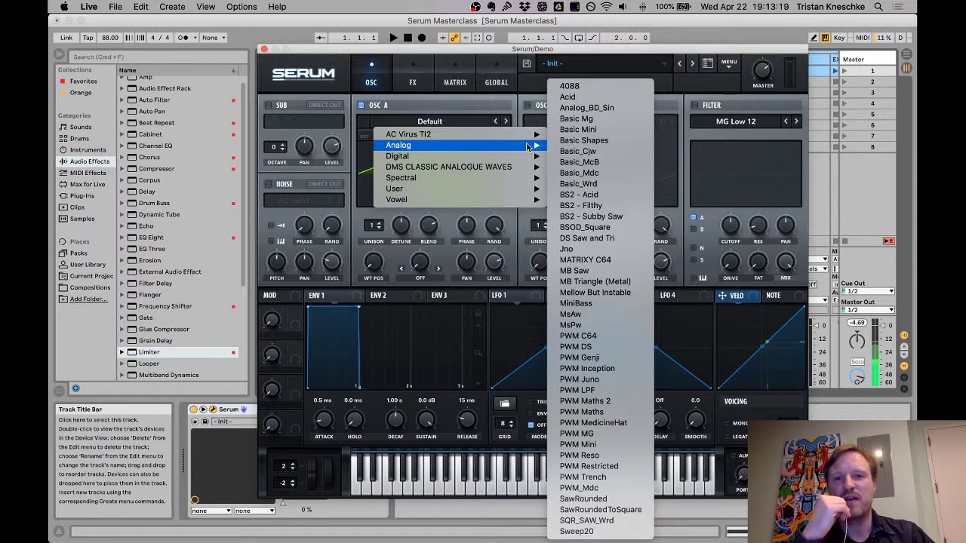
pyautogui.click(632, 141)
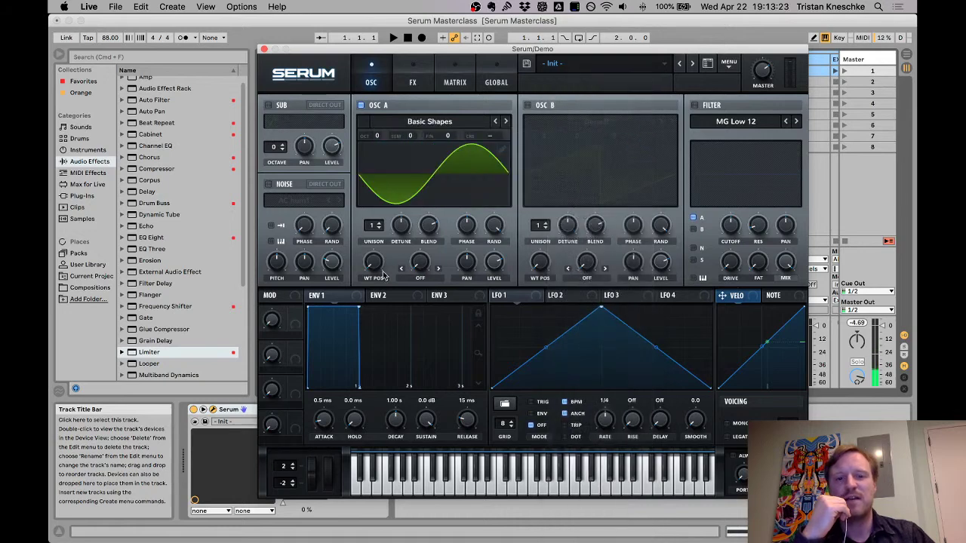
# Step: Try oscillator A's wavetable position control and switch its waveform display to the 3D view
pyautogui.moveTo(375, 265)
pyautogui.moveTo(375, 266); pyautogui.dragTo(398, 306)
pyautogui.click(438, 188)
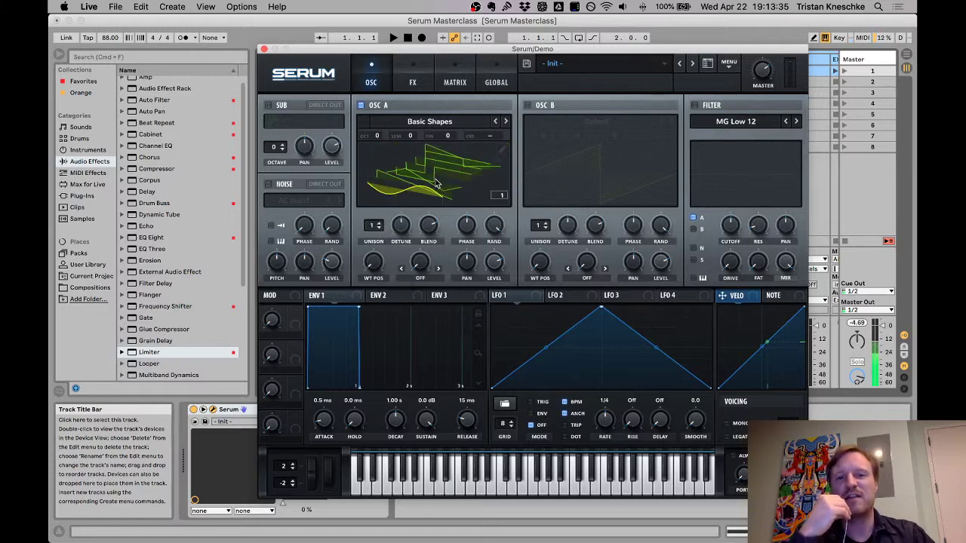
# Step: Sweep oscillator A's wavetable position up to frame 7 and back, and reset it to frame 1
pyautogui.moveTo(381, 270); pyautogui.dragTo(392, 138)
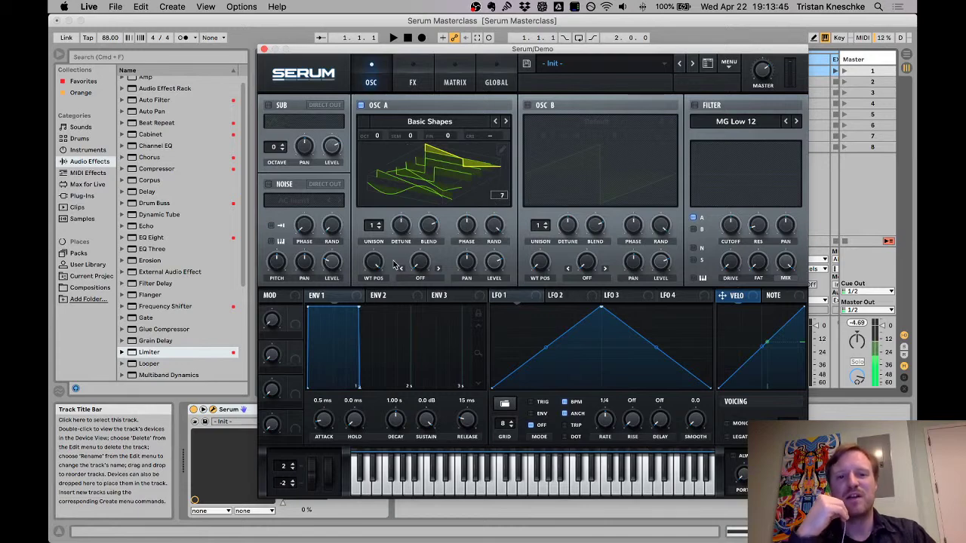
pyautogui.moveTo(370, 281)
pyautogui.moveTo(367, 312); pyautogui.dragTo(376, 426)
pyautogui.moveTo(368, 280); pyautogui.dragTo(379, 247)
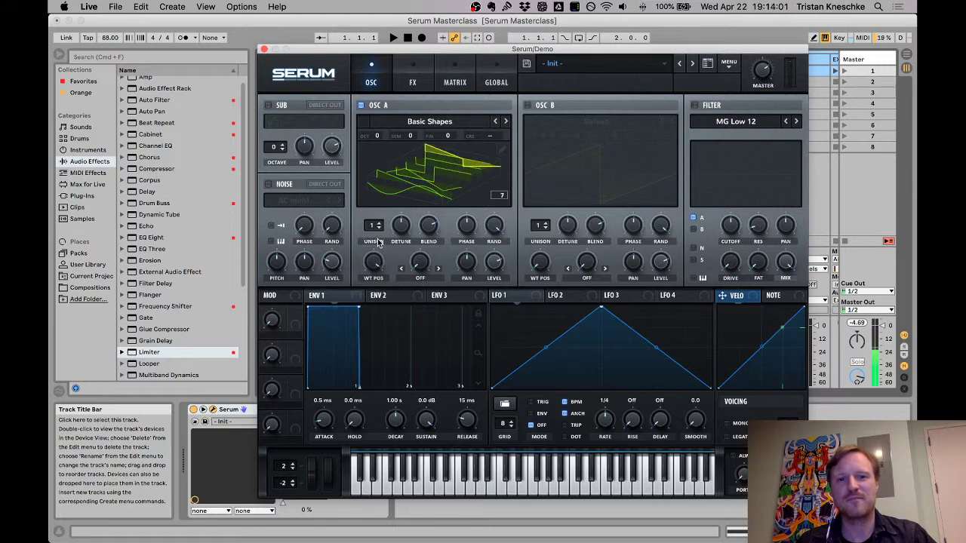
pyautogui.doubleClick(377, 258)
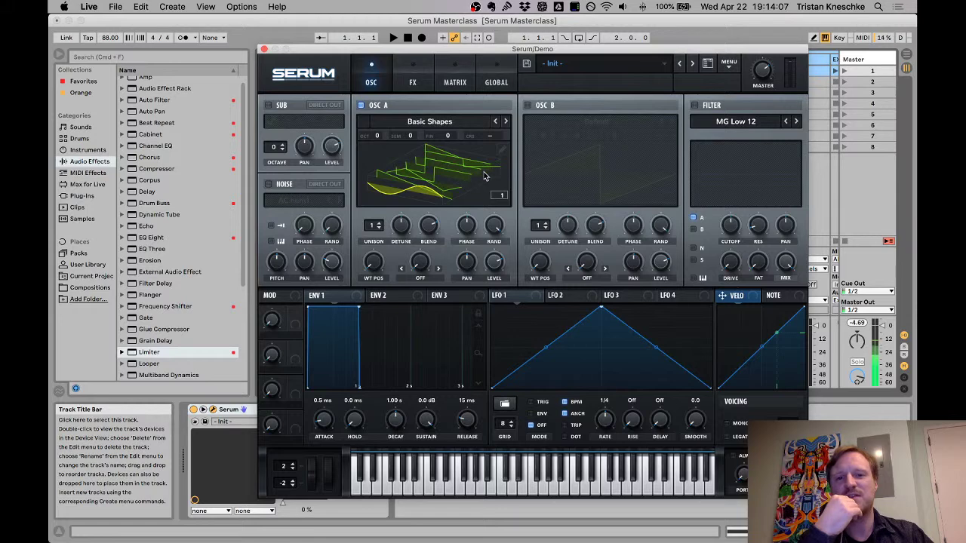
# Step: Enable oscillator B, switch oscillator A's waveform display back to 2D, and try its wavetable position again
pyautogui.click(534, 105)
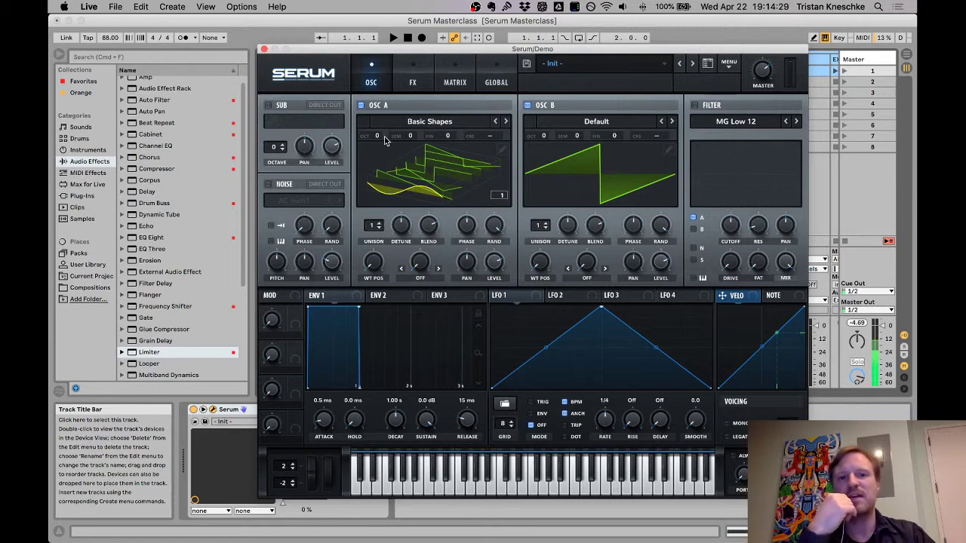
pyautogui.click(382, 181)
pyautogui.moveTo(372, 265); pyautogui.dragTo(367, 203)
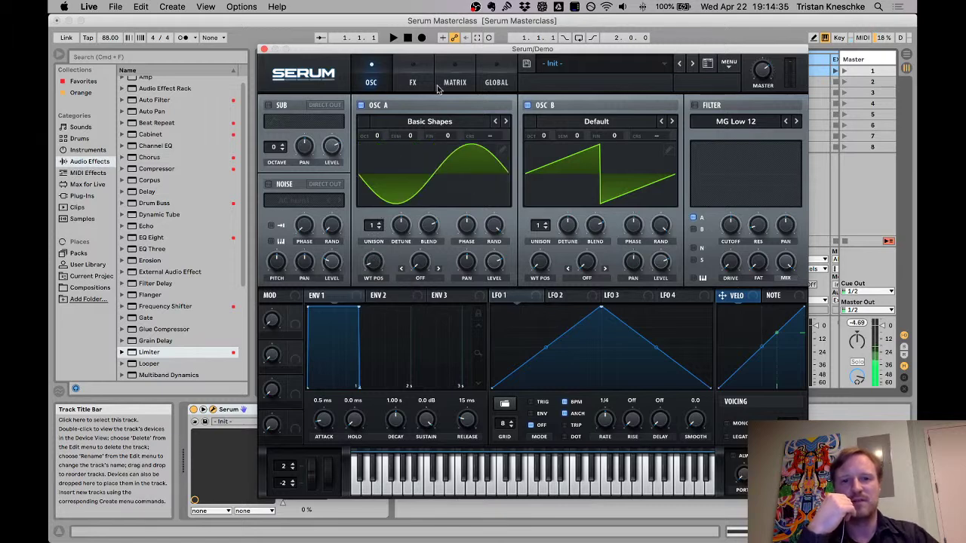
# Step: Check oscillator A's Analog wavetable list without loading anything, and reinitialize the whole patch
pyautogui.click(446, 121)
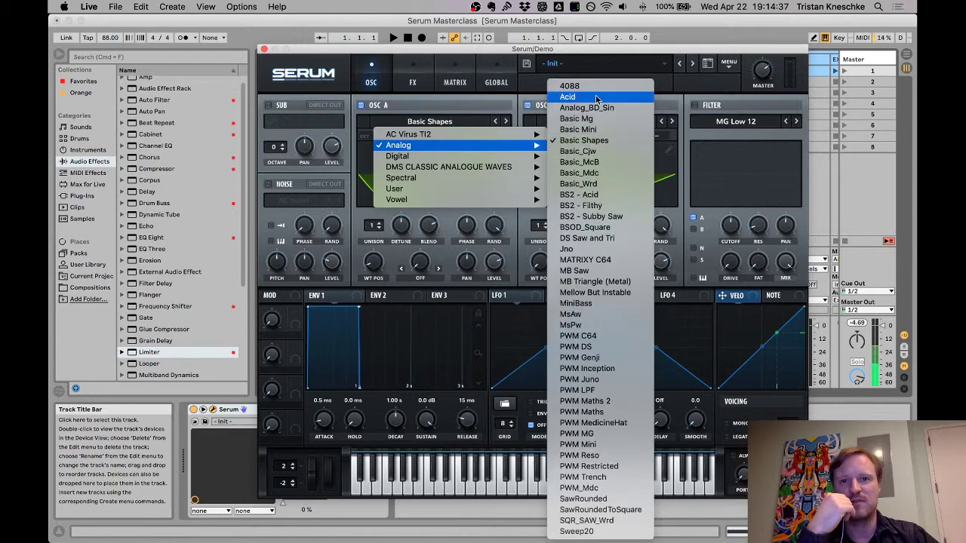
pyautogui.click(707, 89)
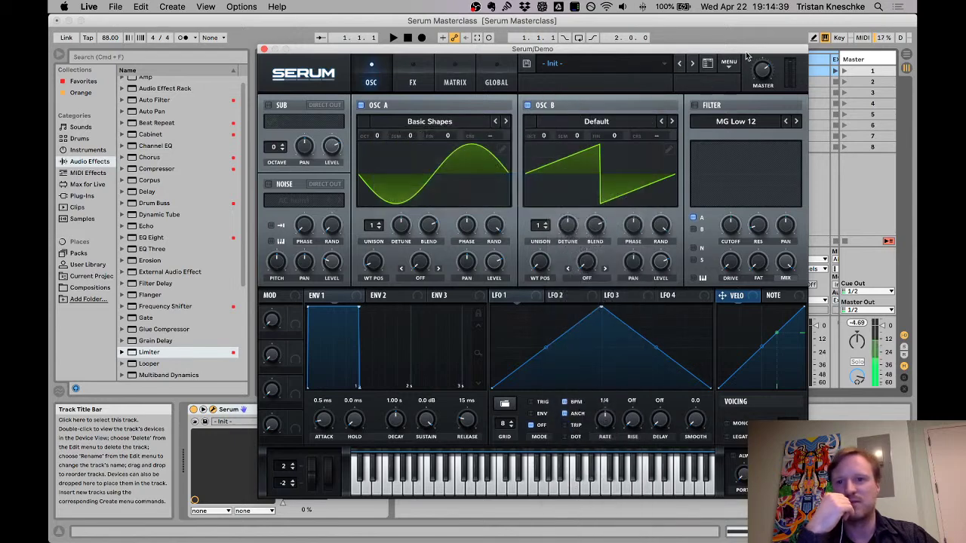
pyautogui.click(730, 63)
pyautogui.click(752, 127)
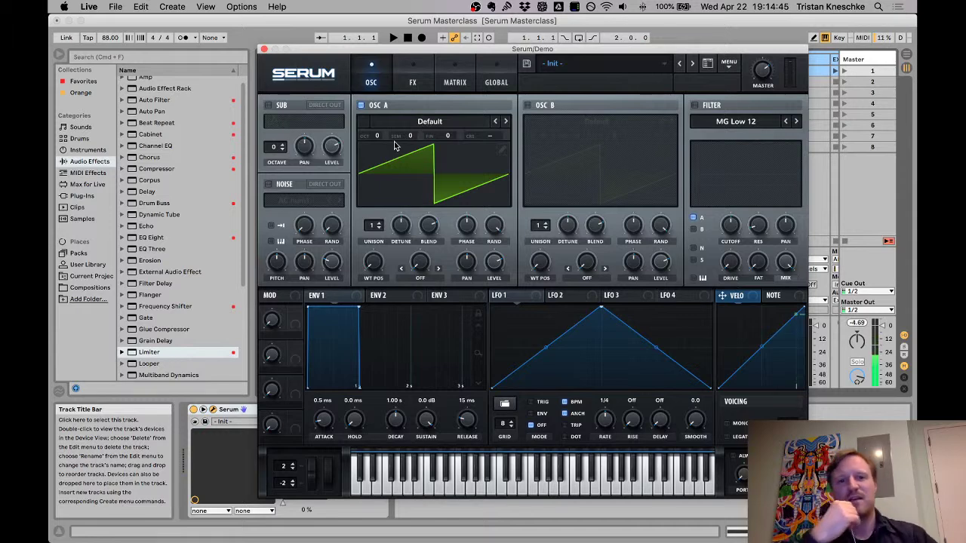
# Step: Try oscillator A's octave control, shift its fine tuning to -86, and reset the fine tuning to 0
pyautogui.moveTo(378, 136); pyautogui.dragTo(421, 142)
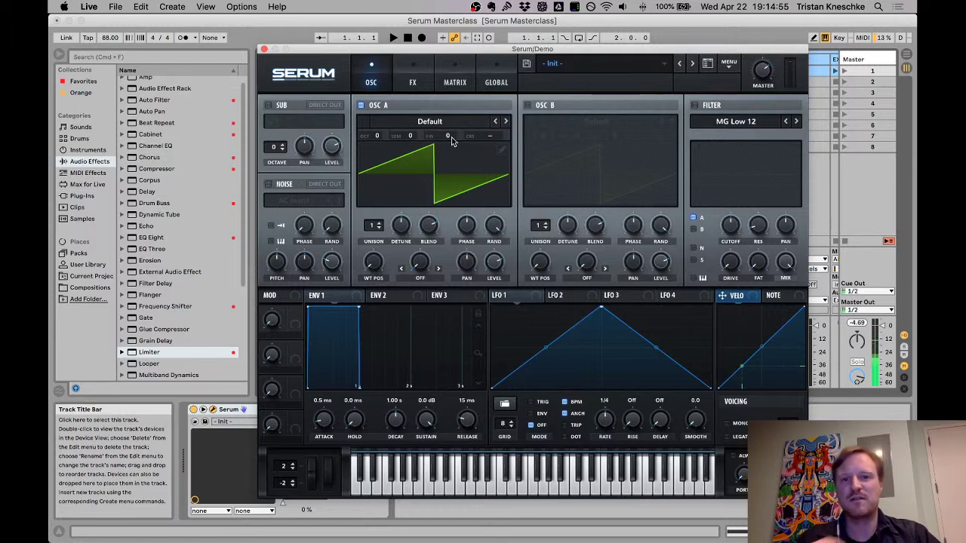
pyautogui.moveTo(451, 139)
pyautogui.mouseDown()
pyautogui.moveTo(449, 83)
pyautogui.moveTo(457, 268)
pyautogui.moveTo(473, 65)
pyautogui.moveTo(459, 394)
pyautogui.moveTo(458, 133)
pyautogui.mouseUp()
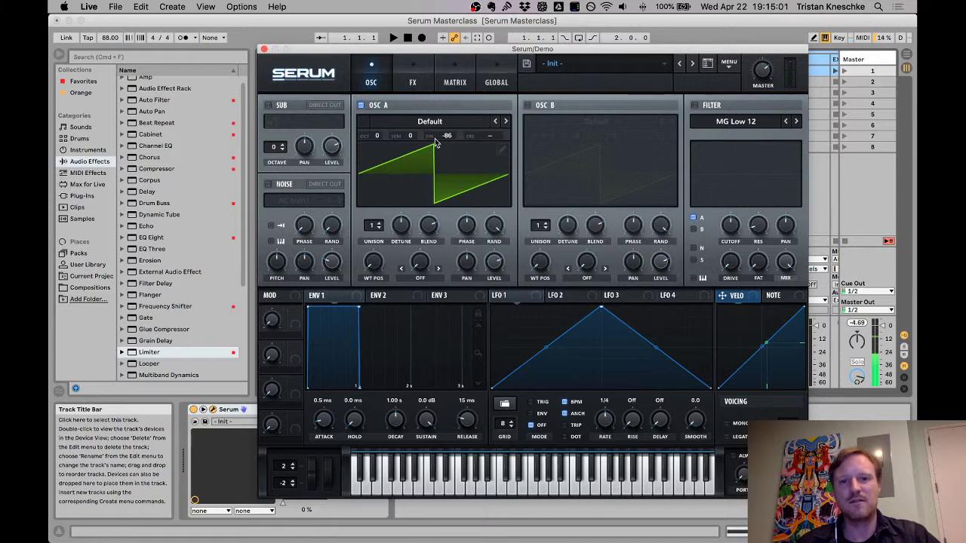
pyautogui.rightClick(444, 142)
pyautogui.click(462, 204)
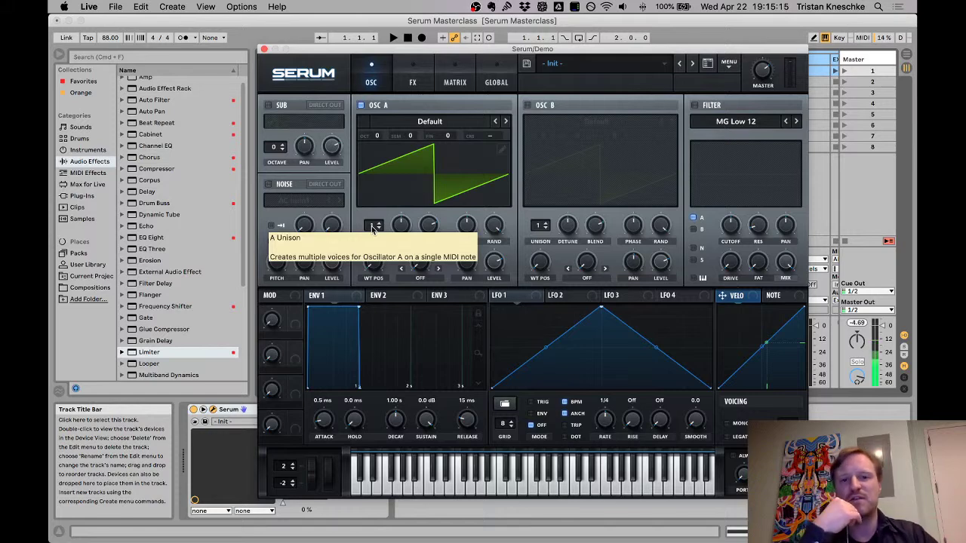
# Step: Set oscillator A to 13 unison voices, try its detune amount, and raise the unison to 16 voices
pyautogui.moveTo(374, 228); pyautogui.dragTo(385, 119)
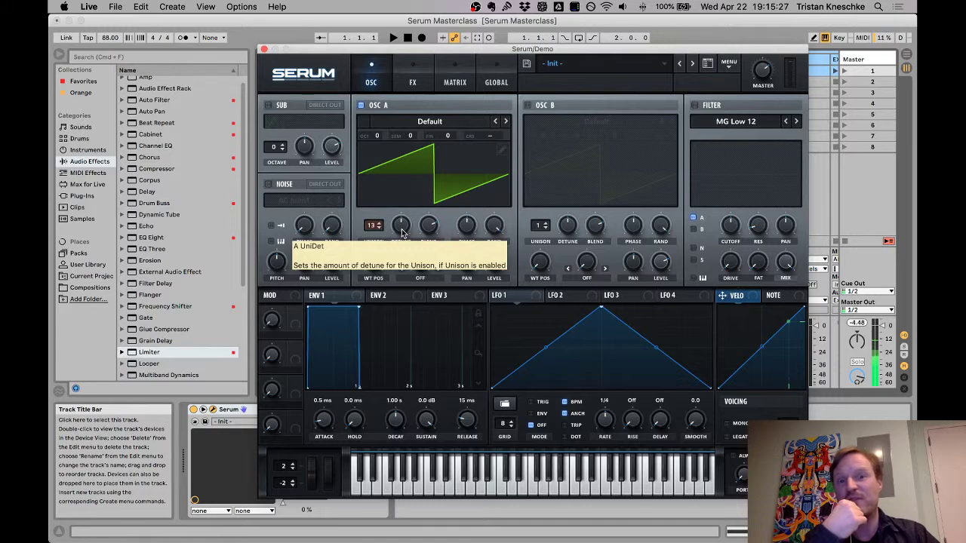
pyautogui.moveTo(403, 234); pyautogui.dragTo(406, 294)
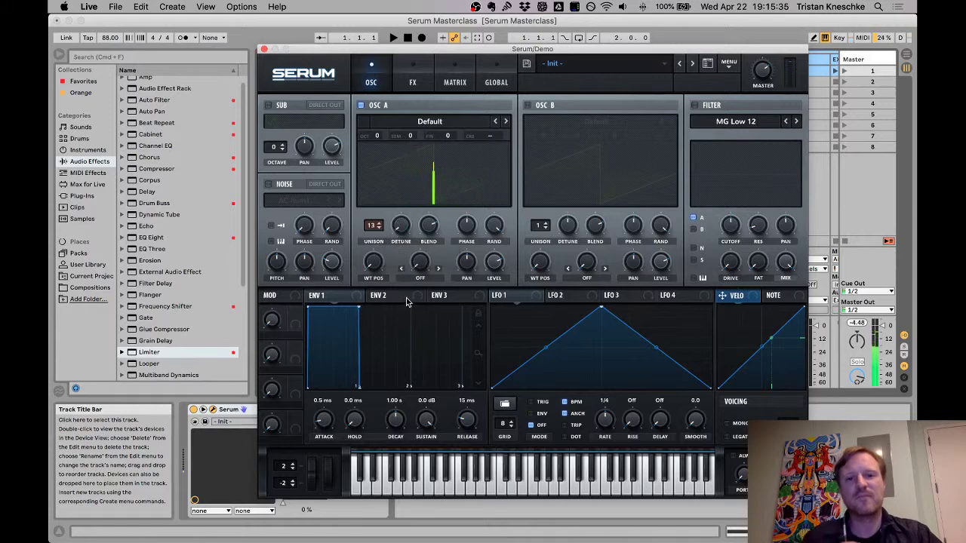
pyautogui.moveTo(373, 228); pyautogui.dragTo(366, 168)
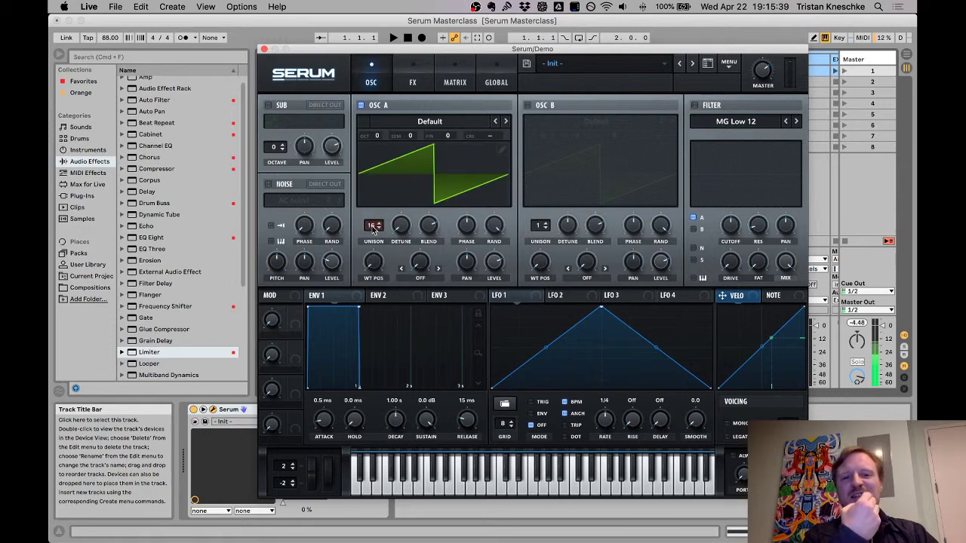
# Step: Enable oscillator B with 16 unison voices and lower its octave to -1
pyautogui.click(526, 110)
pyautogui.moveTo(538, 225); pyautogui.dragTo(540, 173)
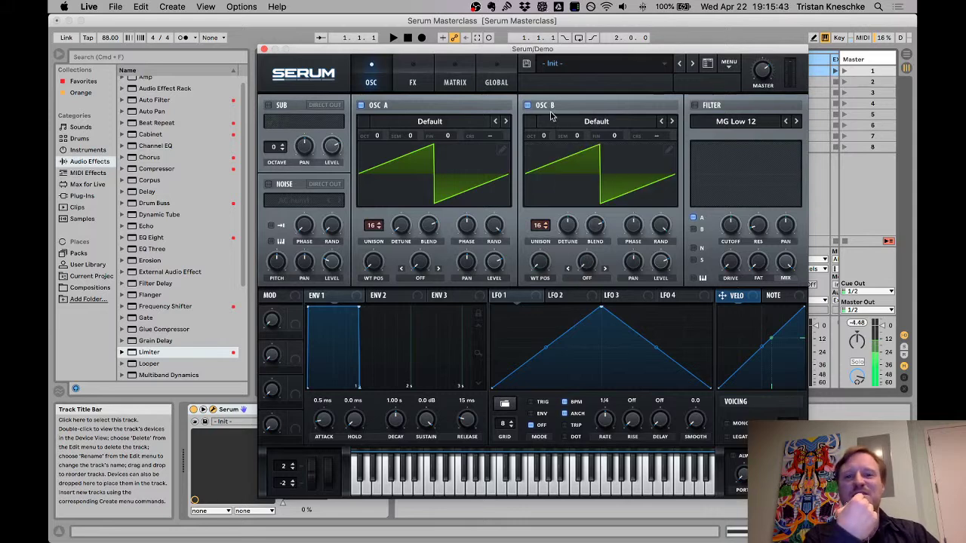
pyautogui.moveTo(544, 137); pyautogui.dragTo(547, 156)
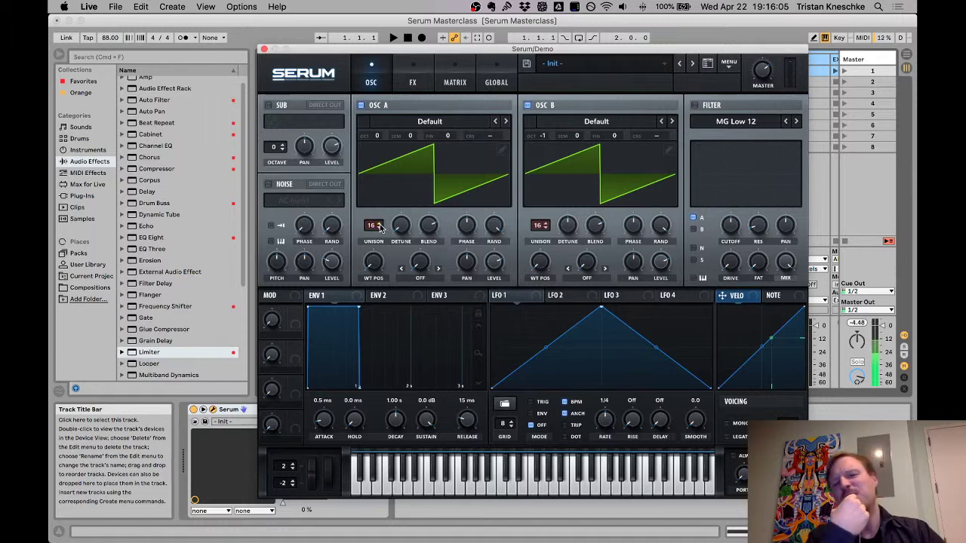
# Step: Reduce the unison of oscillators A and B to 6 voices each and lower oscillator B's octave to -2
pyautogui.moveTo(374, 226); pyautogui.dragTo(369, 332)
pyautogui.moveTo(539, 225); pyautogui.dragTo(542, 337)
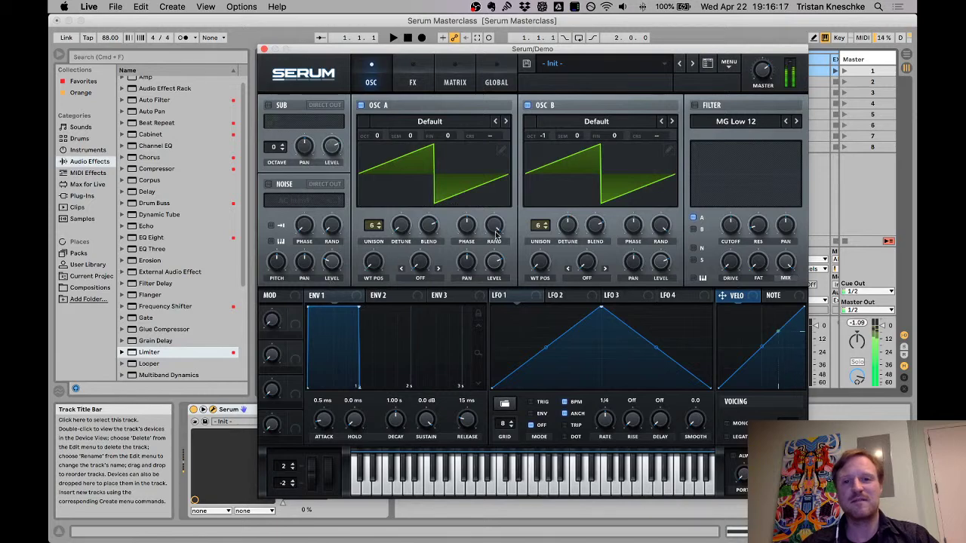
pyautogui.moveTo(557, 135); pyautogui.dragTo(541, 165)
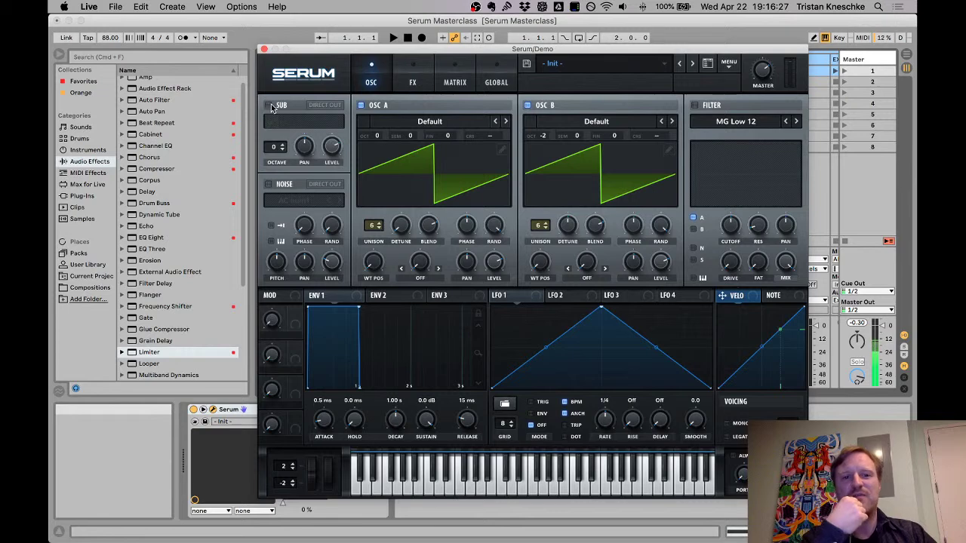
# Step: Enable the sub oscillator, switch it from sine to the square waveform, and try its octave control, ending at 0
pyautogui.click(269, 106)
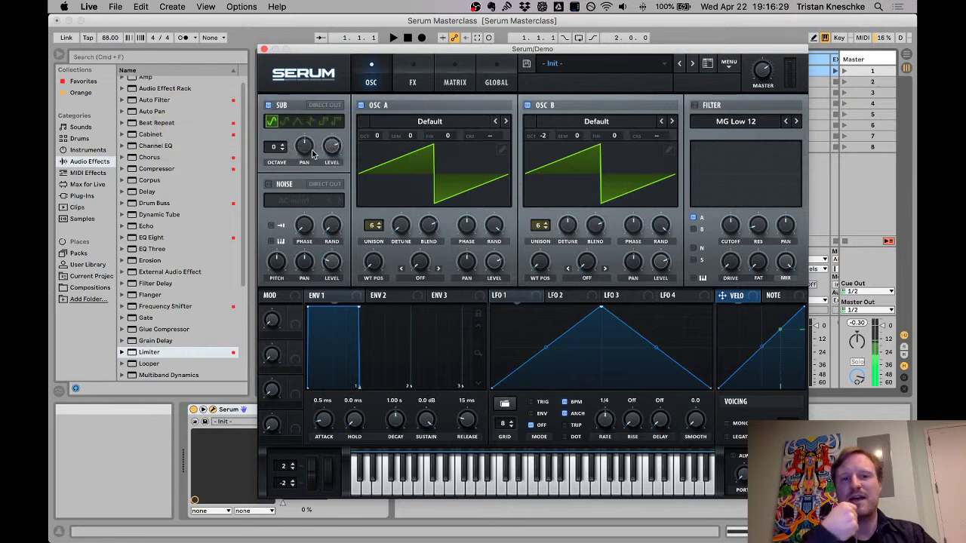
pyautogui.click(270, 121)
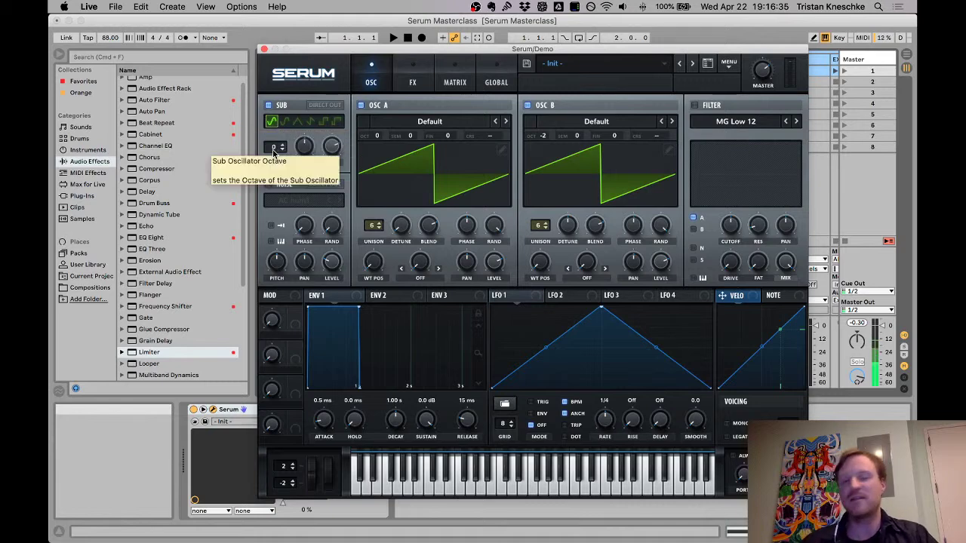
pyautogui.moveTo(274, 149); pyautogui.dragTo(324, 122)
pyautogui.moveTo(279, 146); pyautogui.dragTo(283, 197)
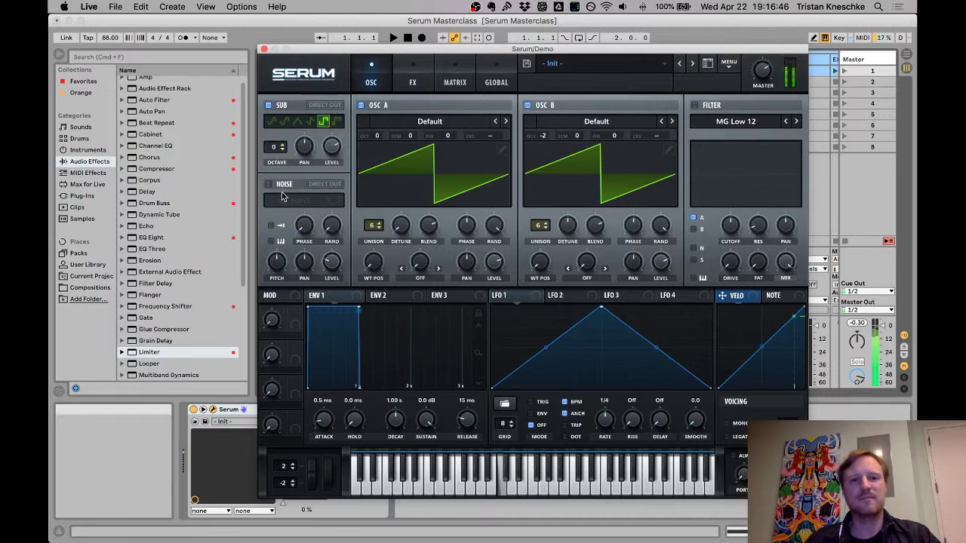
# Step: Route the sub oscillator to Direct Out and set its waveform back to sine
pyautogui.click(330, 107)
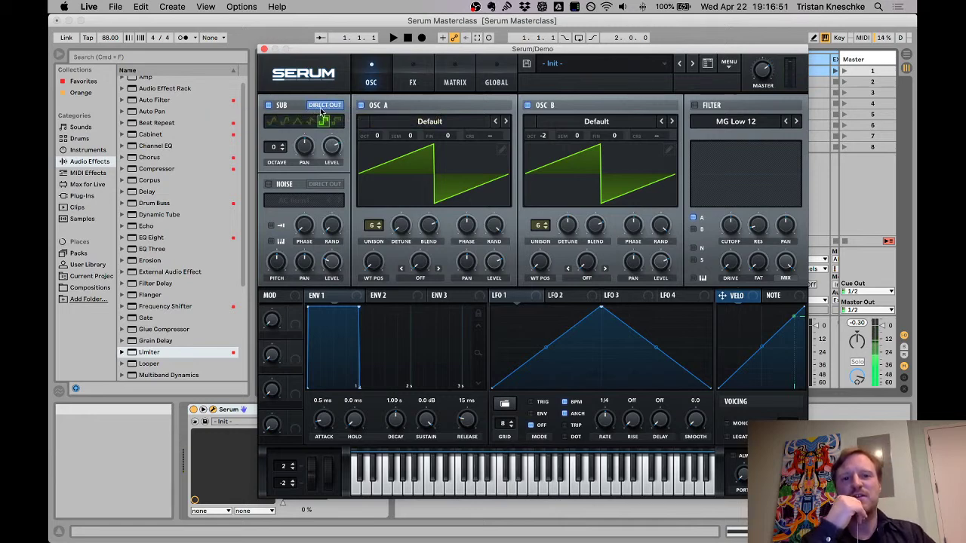
pyautogui.click(273, 124)
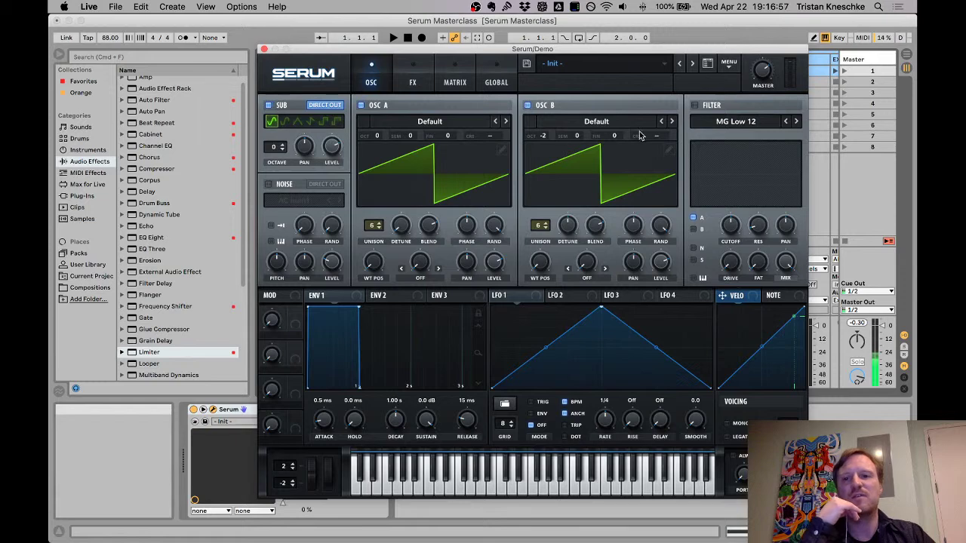
pyautogui.click(327, 106)
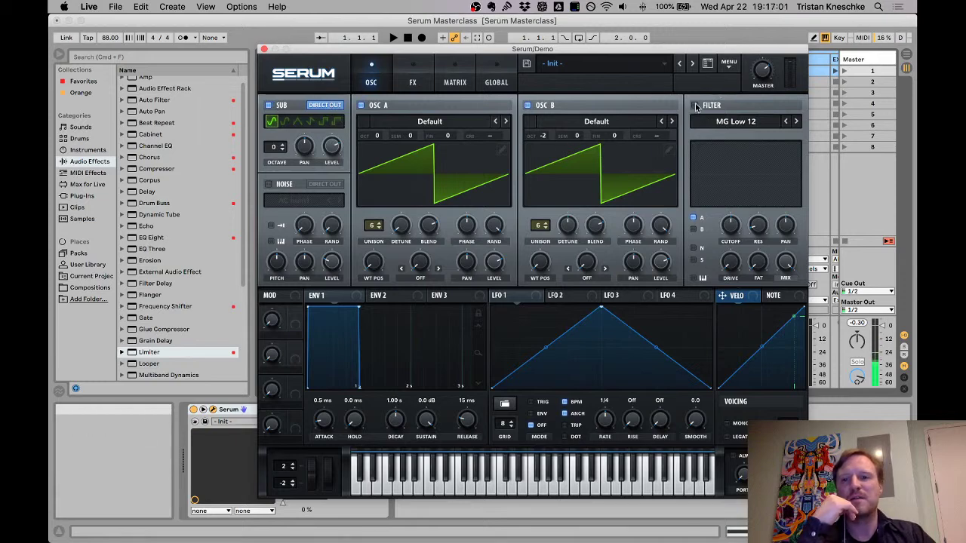
# Step: Enable the filter, set its type to High 6, and raise the cutoff
pyautogui.click(696, 106)
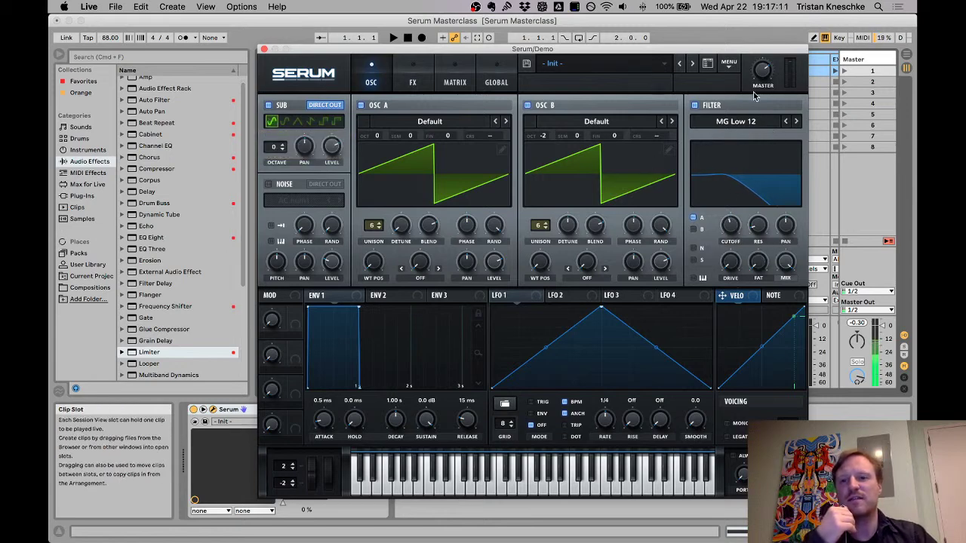
pyautogui.click(746, 126)
pyautogui.moveTo(747, 136)
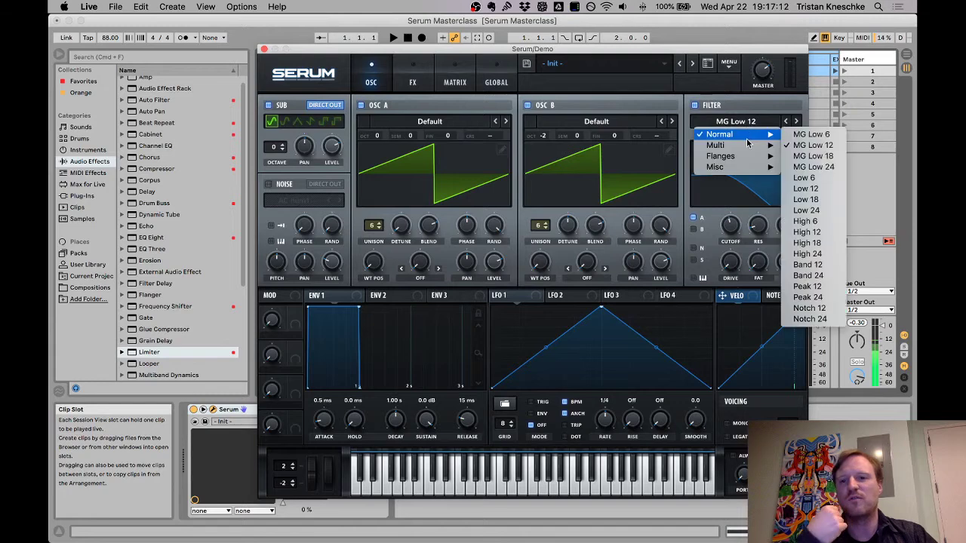
pyautogui.click(803, 221)
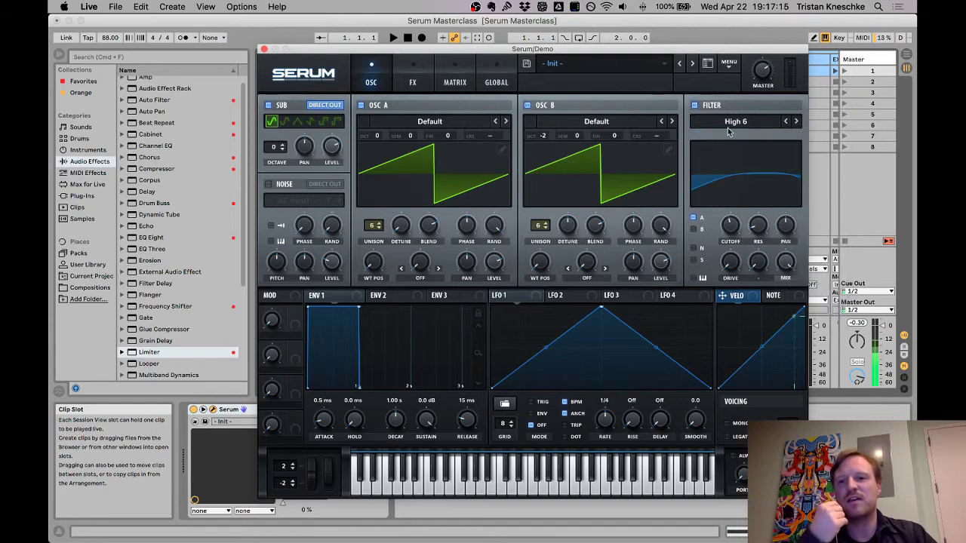
pyautogui.moveTo(732, 228); pyautogui.dragTo(733, 210)
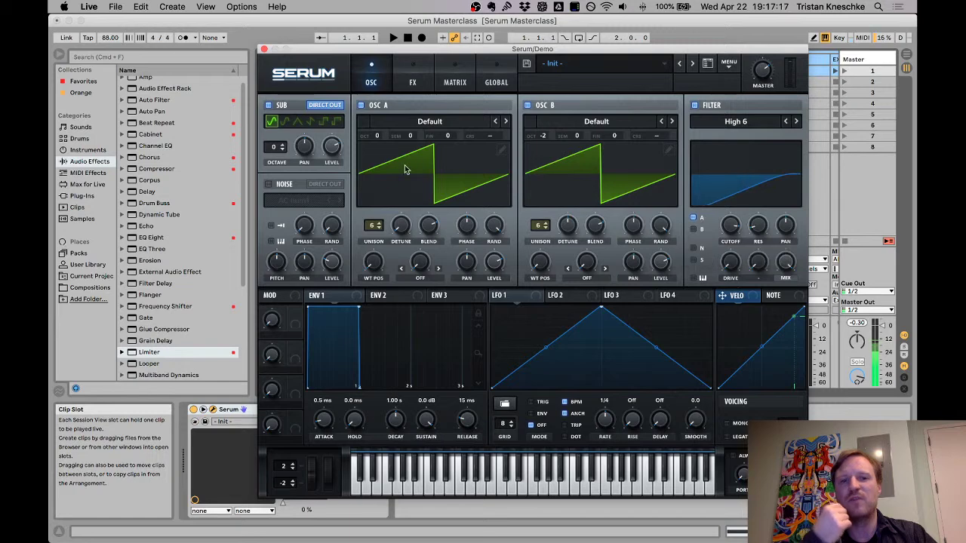
# Step: Toggle the sub oscillator's Direct Out repeatedly to compare its sound with and without that routing
pyautogui.click(272, 123)
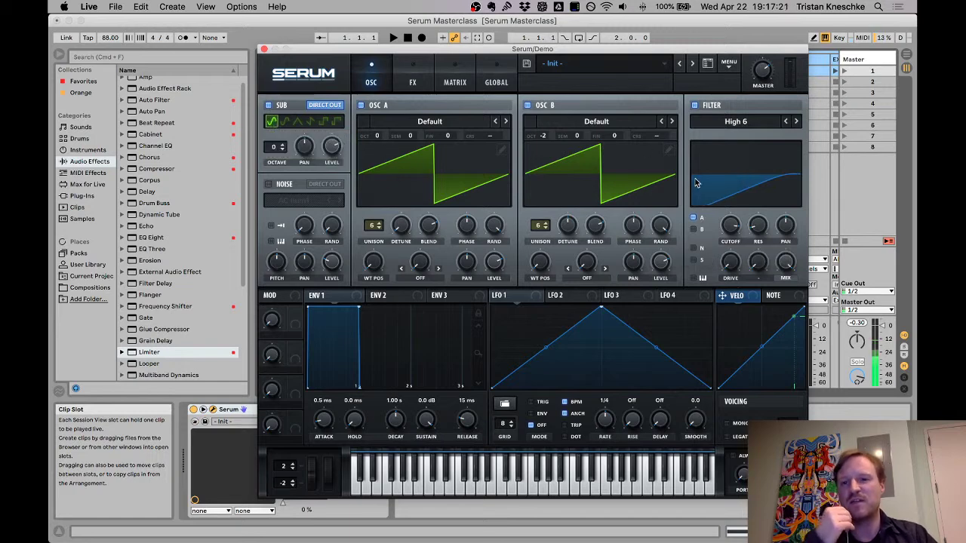
pyautogui.click(323, 106)
pyautogui.click(323, 106)
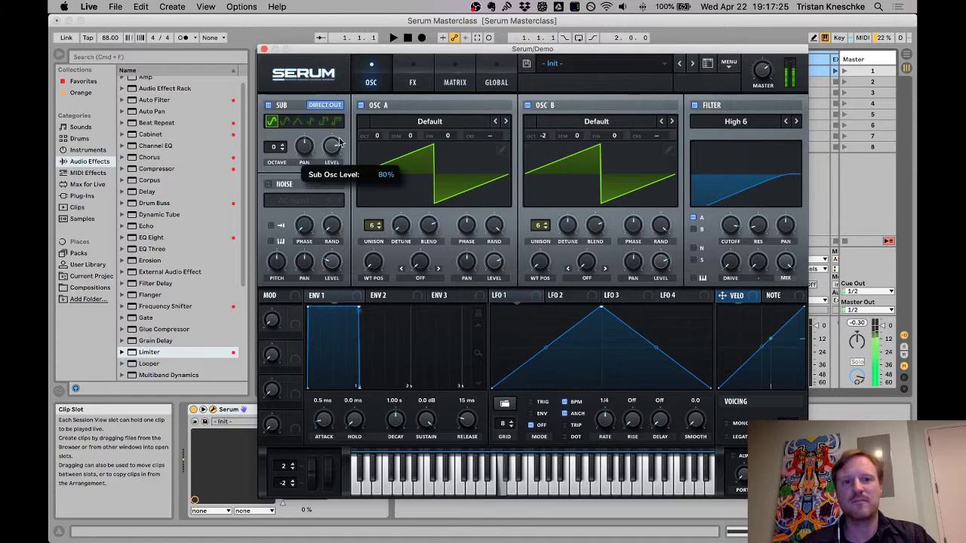
pyautogui.click(326, 106)
pyautogui.click(326, 107)
pyautogui.click(325, 106)
pyautogui.click(326, 106)
# Step: Set the sub oscillator's octave to -2 and, after comparing both routings, turn its Direct Out off
pyautogui.moveTo(277, 148); pyautogui.dragTo(280, 160)
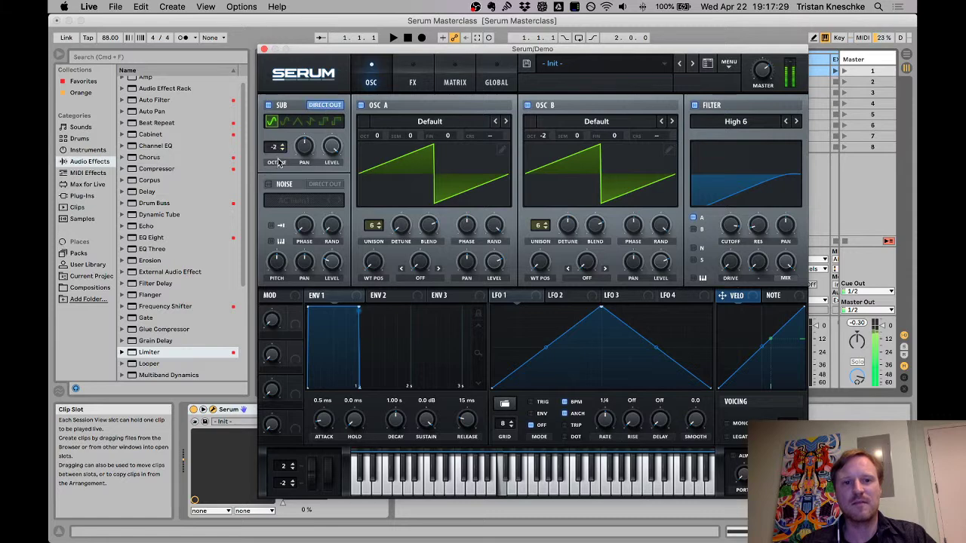
pyautogui.click(332, 106)
pyautogui.click(331, 106)
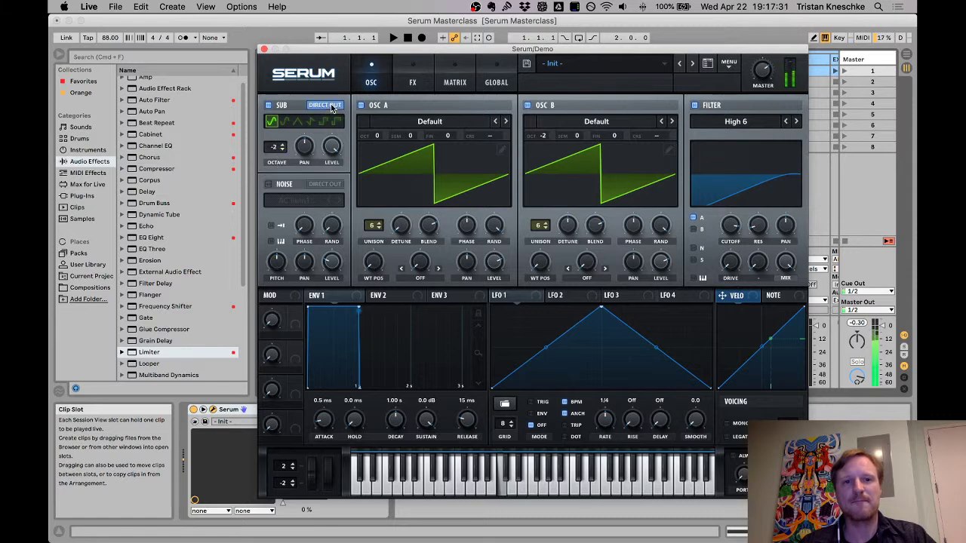
pyautogui.click(332, 106)
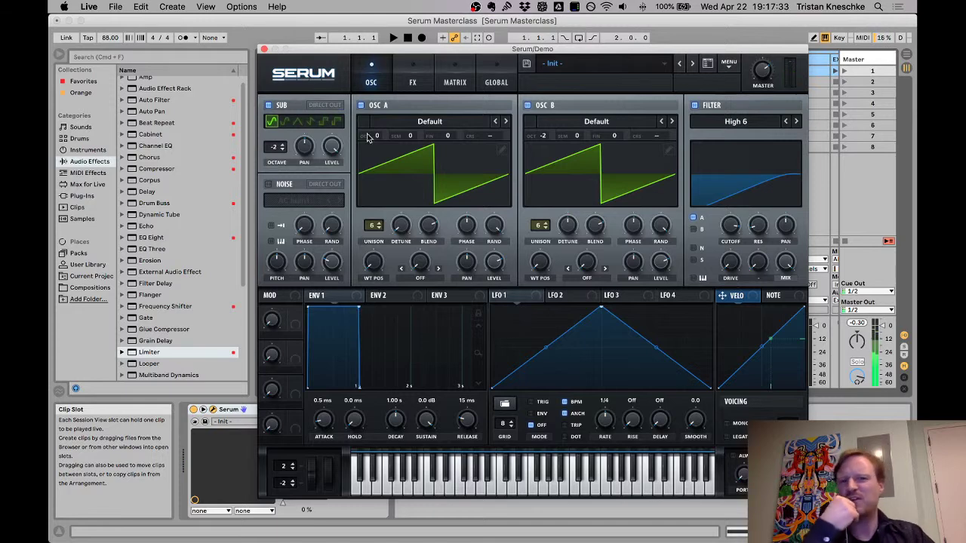
# Step: Move the Serum window slightly up and adjust oscillator A's unison blend and detune amounts
pyautogui.moveTo(560, 50); pyautogui.dragTo(554, 40)
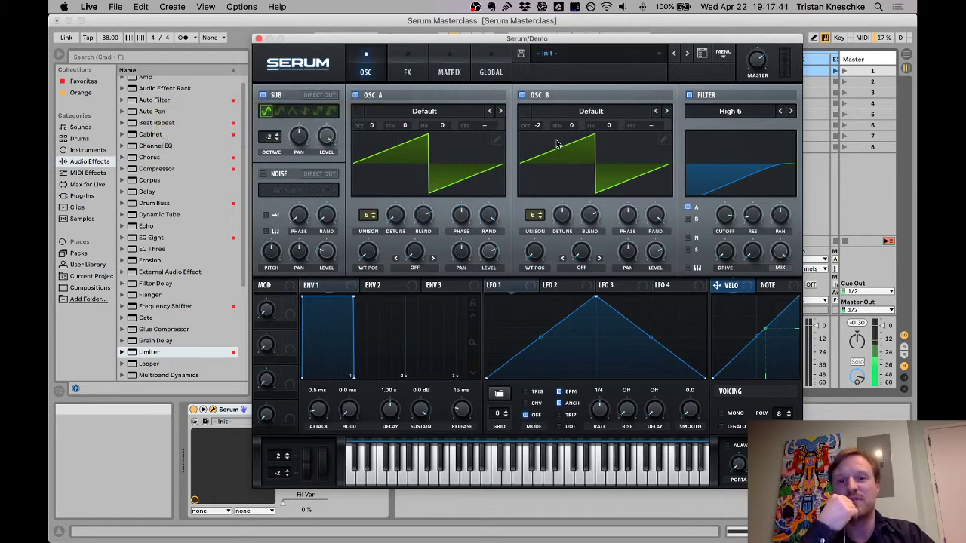
pyautogui.click(424, 217)
pyautogui.moveTo(427, 220); pyautogui.dragTo(427, 265)
pyautogui.moveTo(390, 217)
pyautogui.mouseDown()
pyautogui.moveTo(390, 225)
pyautogui.moveTo(426, 194)
pyautogui.moveTo(426, 169)
pyautogui.moveTo(422, 256)
pyautogui.moveTo(425, 131)
pyautogui.moveTo(412, 289)
pyautogui.moveTo(416, 171)
pyautogui.moveTo(423, 252)
pyautogui.moveTo(427, 177)
pyautogui.moveTo(427, 191)
pyautogui.moveTo(395, 210)
pyautogui.moveTo(393, 200)
pyautogui.moveTo(424, 212)
pyautogui.moveTo(435, 134)
pyautogui.moveTo(422, 260)
pyautogui.moveTo(427, 106)
pyautogui.moveTo(419, 252)
pyautogui.mouseUp()
pyautogui.click(424, 219)
# Step: Disable oscillator B and the sub oscillator, and raise oscillator A's unison blend
pyautogui.click(522, 96)
pyautogui.click(264, 95)
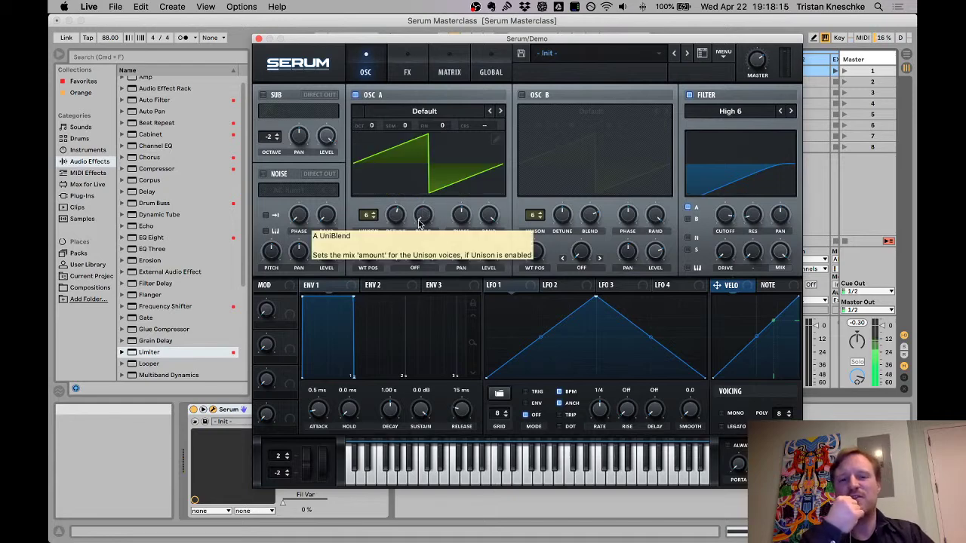
pyautogui.moveTo(424, 215); pyautogui.dragTo(440, 175)
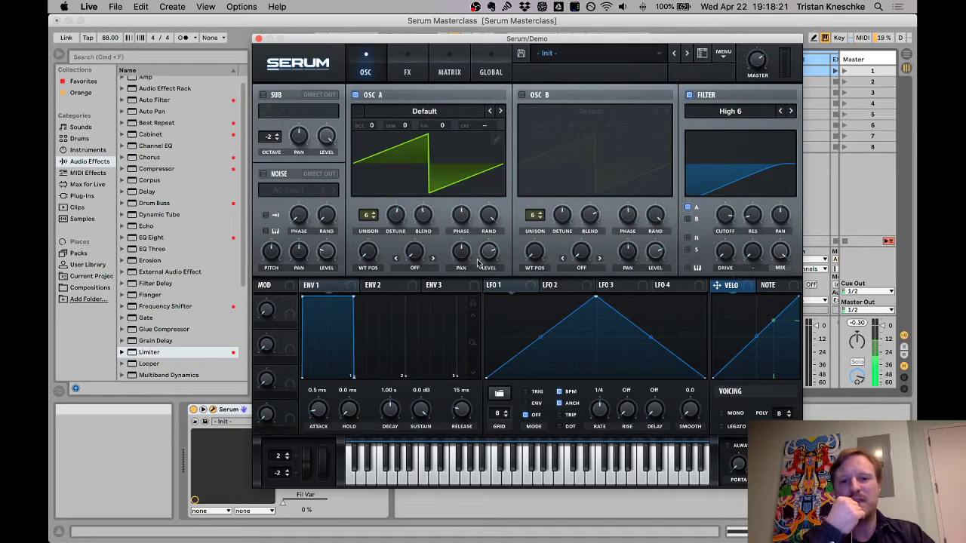
# Step: Look through oscillator A's warp modes without changing the current mode
pyautogui.click(416, 268)
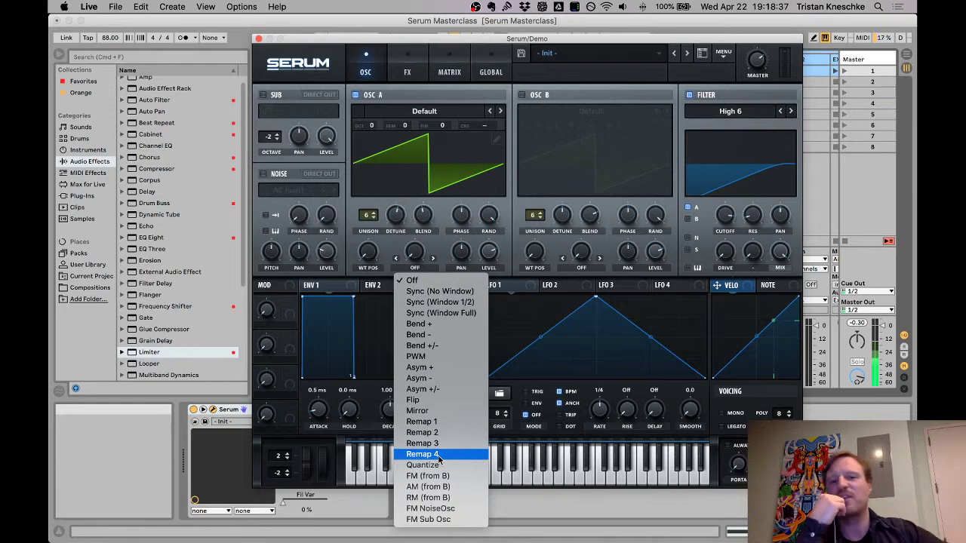
pyautogui.click(531, 73)
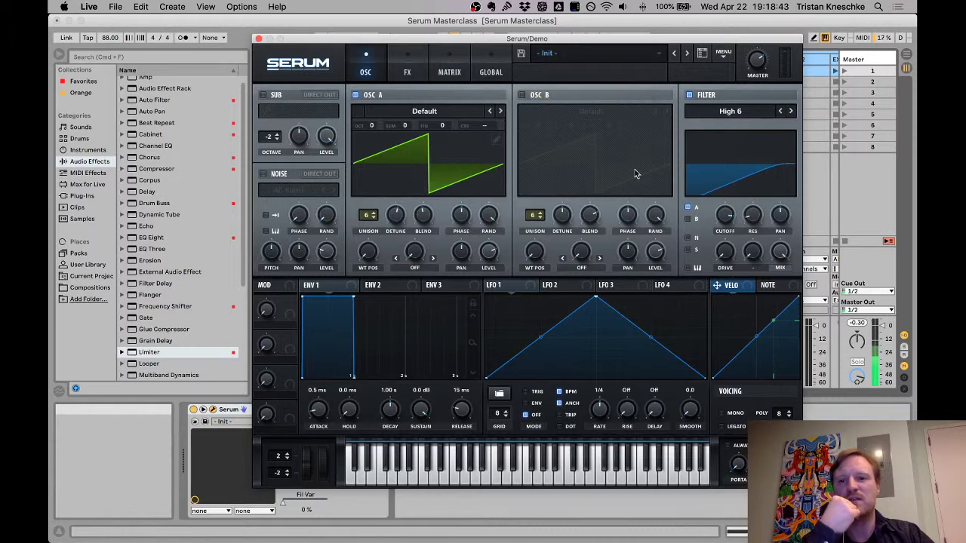
# Step: Set the filter type to Notch 12 and sweep its cutoff downward
pyautogui.click(707, 115)
pyautogui.moveTo(713, 128)
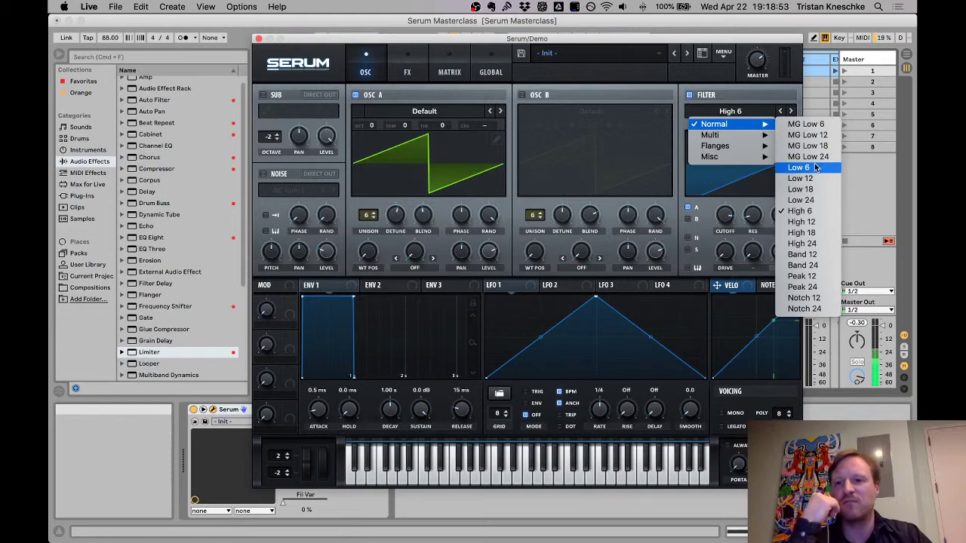
pyautogui.click(803, 297)
pyautogui.moveTo(725, 215); pyautogui.dragTo(726, 245)
# Step: Change the filter type to Band 12, then lower the cutoff and raise the resonance to about 38%
pyautogui.click(732, 113)
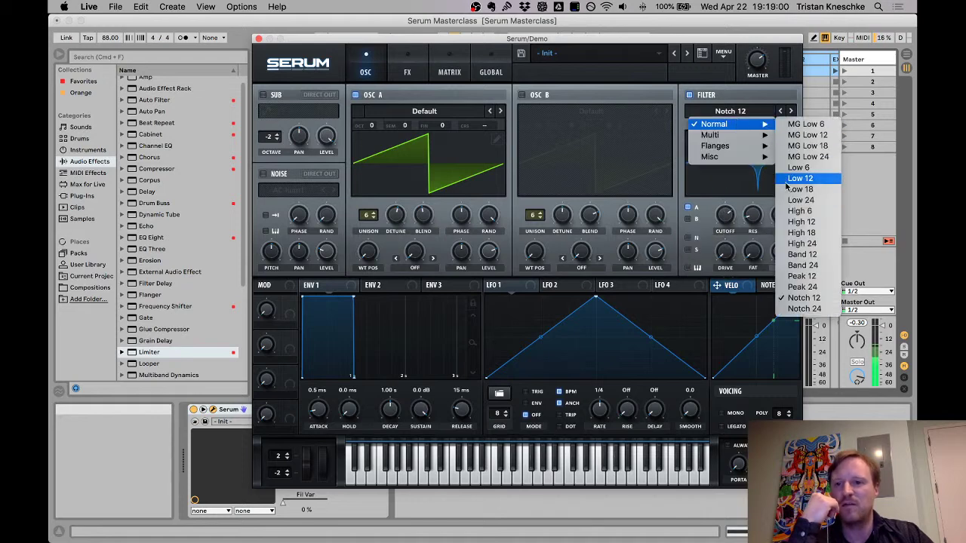
pyautogui.click(802, 265)
pyautogui.moveTo(732, 218); pyautogui.dragTo(719, 237)
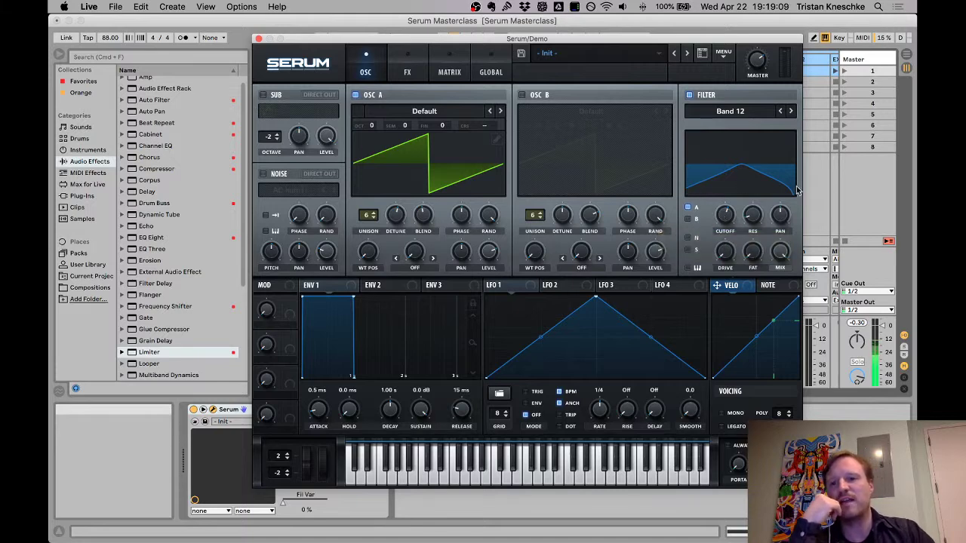
pyautogui.moveTo(751, 220); pyautogui.dragTo(762, 193)
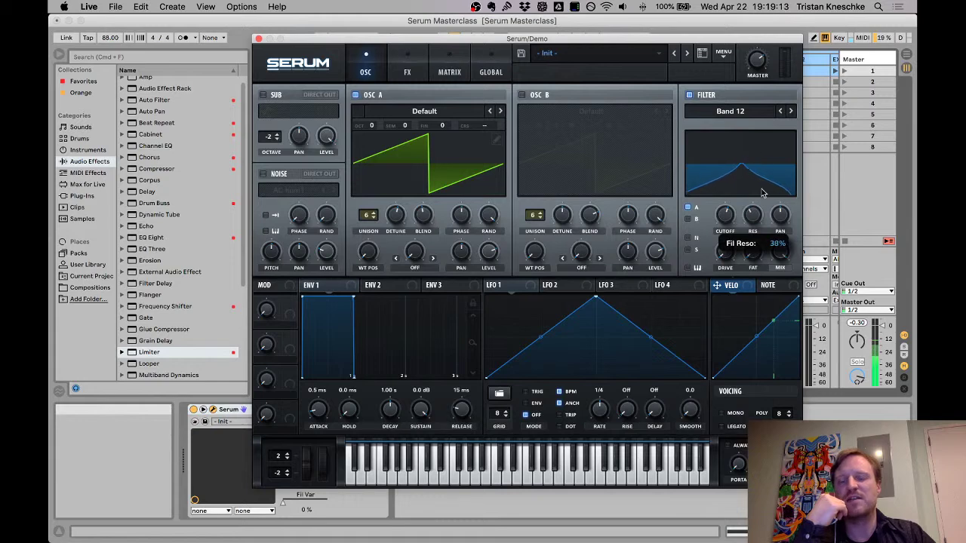
# Step: Switch the filter type to MG Low 6 and lower its cutoff
pyautogui.click(736, 111)
pyautogui.moveTo(738, 135)
pyautogui.moveTo(715, 124)
pyautogui.click(811, 124)
pyautogui.moveTo(724, 217)
pyautogui.mouseDown()
pyautogui.moveTo(723, 192)
pyautogui.moveTo(725, 228)
pyautogui.mouseUp()
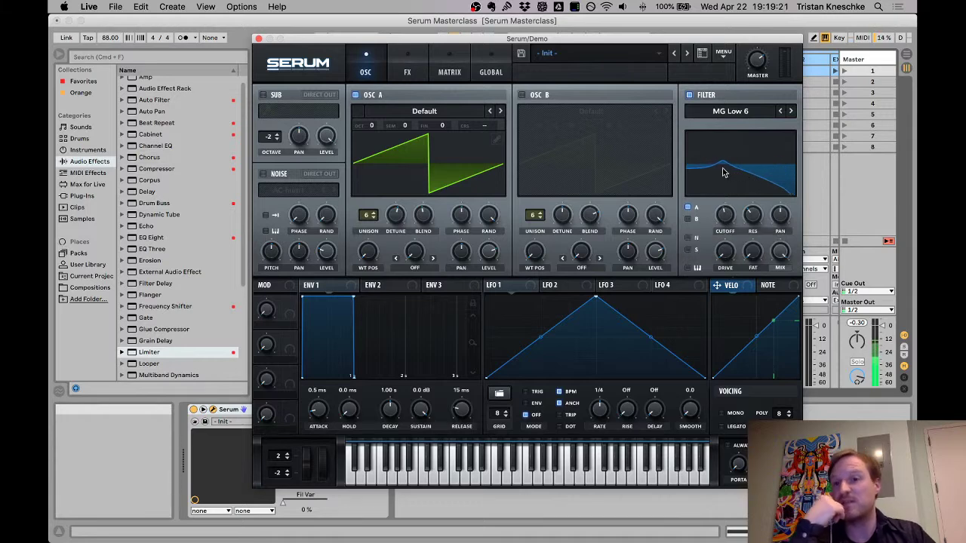
# Step: Tune the filter to about 1368 Hz cutoff and 62% resonance, then try its drive and return it to 0%
pyautogui.moveTo(754, 218); pyautogui.dragTo(747, 111)
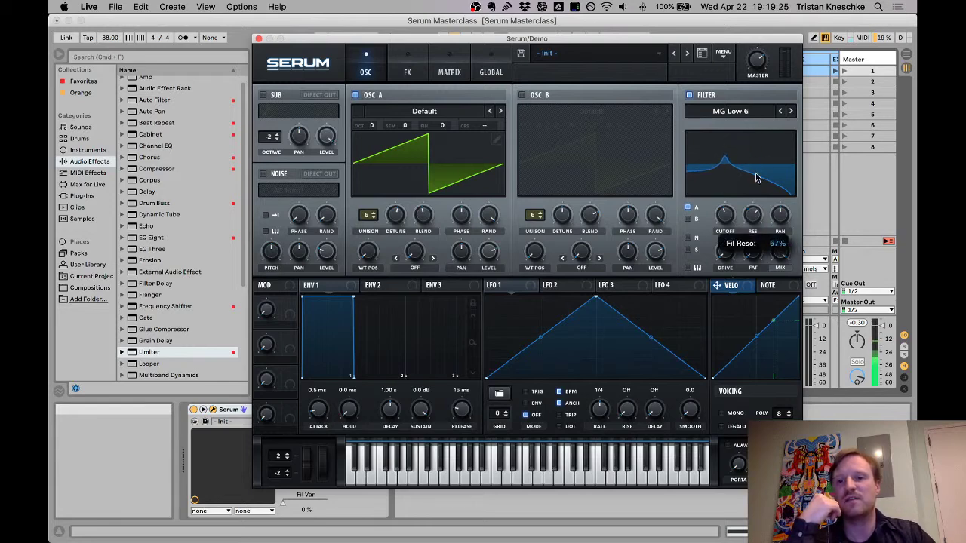
pyautogui.moveTo(729, 218); pyautogui.dragTo(746, 254)
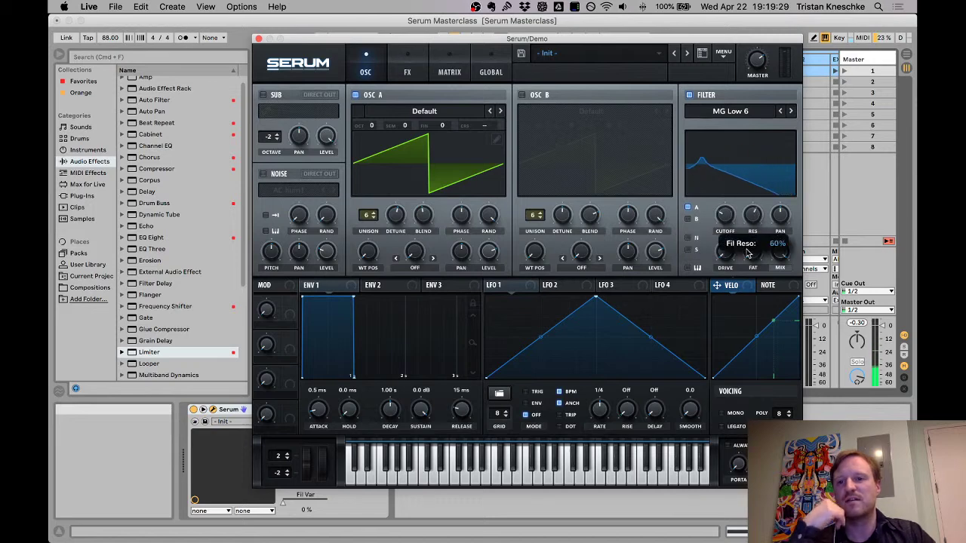
pyautogui.moveTo(722, 219); pyautogui.dragTo(724, 185)
pyautogui.moveTo(753, 217); pyautogui.dragTo(724, 222)
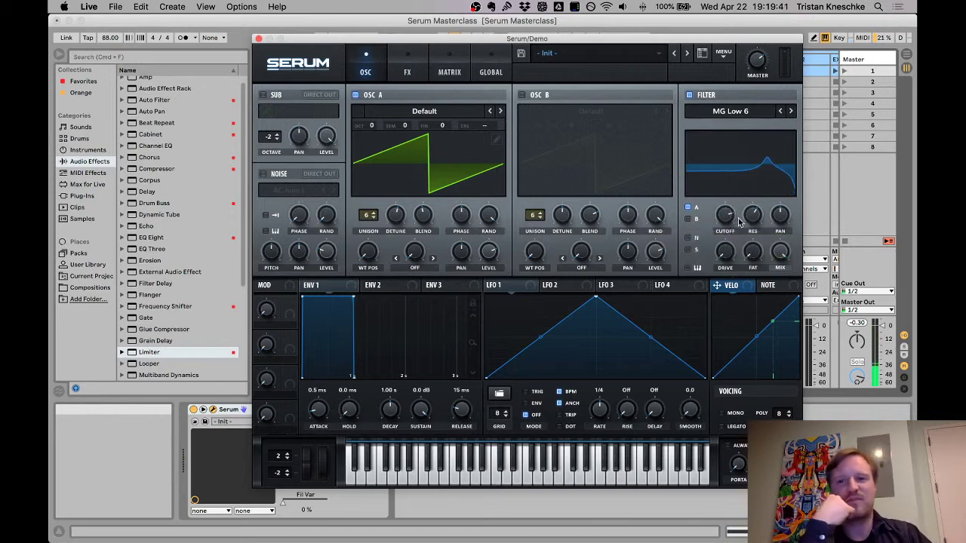
pyautogui.moveTo(721, 221); pyautogui.dragTo(727, 233)
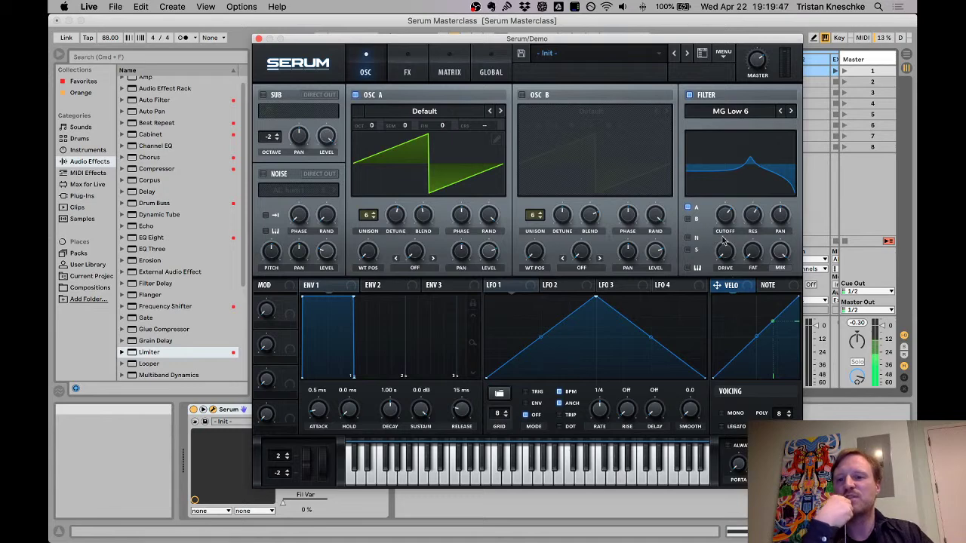
pyautogui.moveTo(725, 257); pyautogui.dragTo(742, 285)
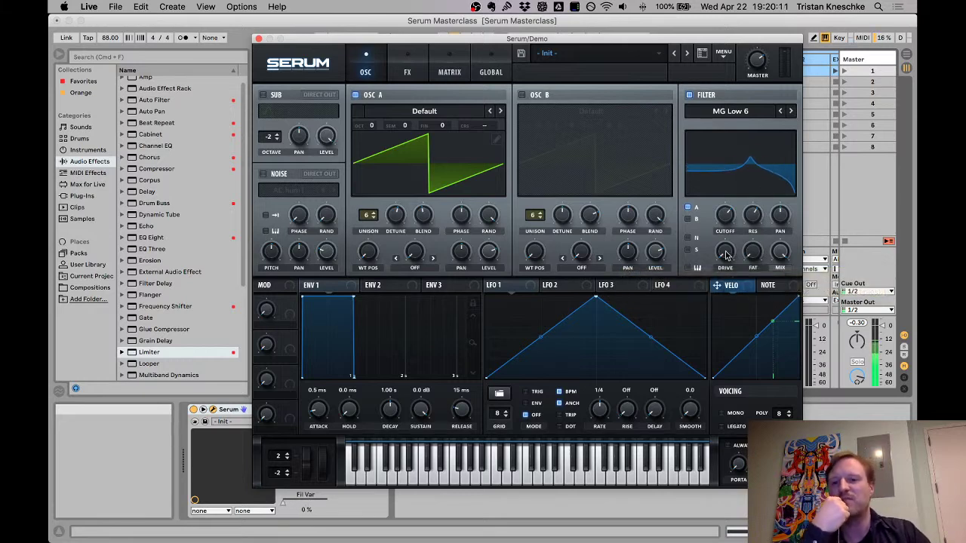
pyautogui.moveTo(726, 257)
pyautogui.mouseDown()
pyautogui.moveTo(746, 221)
pyautogui.moveTo(754, 255)
pyautogui.moveTo(754, 187)
pyautogui.moveTo(750, 289)
pyautogui.moveTo(761, 193)
pyautogui.moveTo(753, 283)
pyautogui.moveTo(785, 166)
pyautogui.moveTo(780, 283)
pyautogui.moveTo(780, 202)
pyautogui.moveTo(757, 217)
pyautogui.moveTo(755, 257)
pyautogui.moveTo(722, 248)
pyautogui.mouseUp()
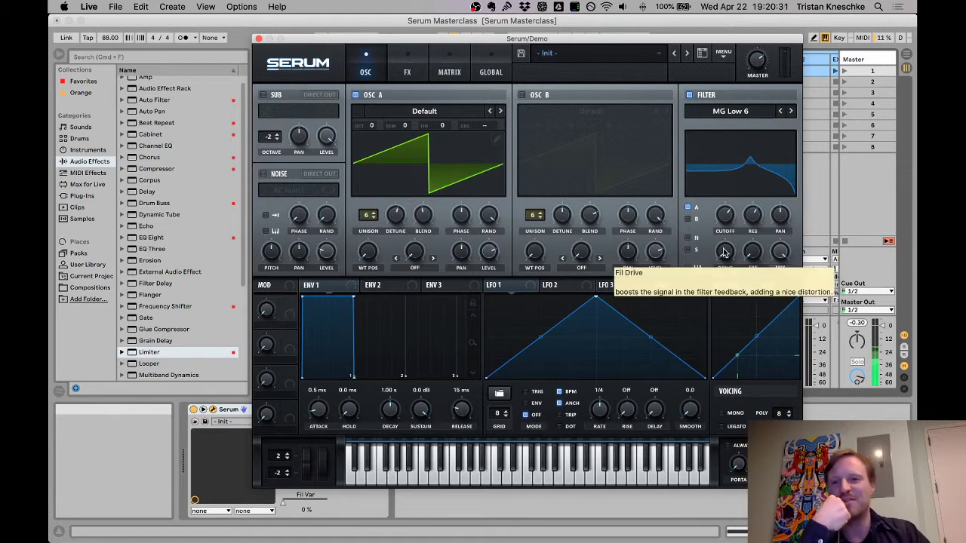
# Step: Hide and show the Serum plug-in window twice
pyautogui.press('super+alt+p')
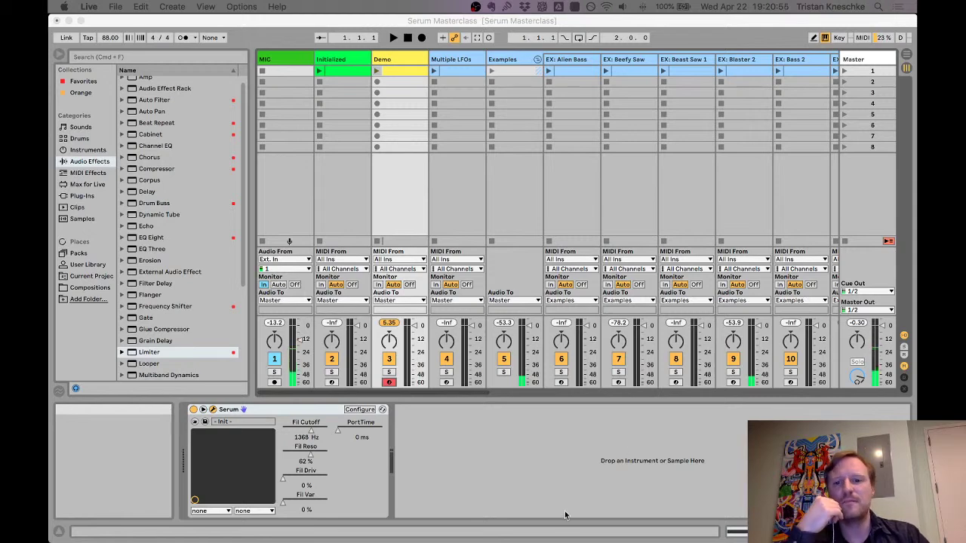
pyautogui.press('super+alt+p')
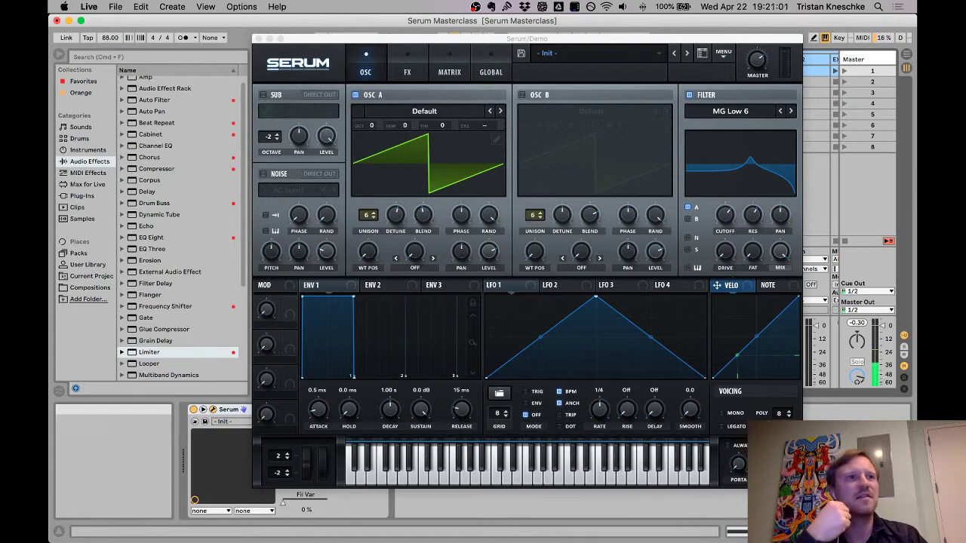
pyautogui.press('super+alt+p')
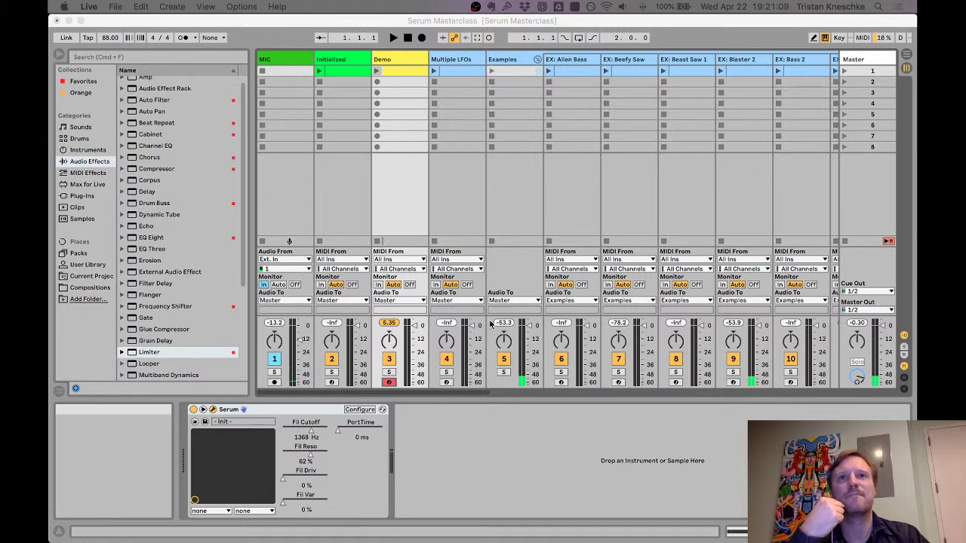
pyautogui.press('super+alt+p')
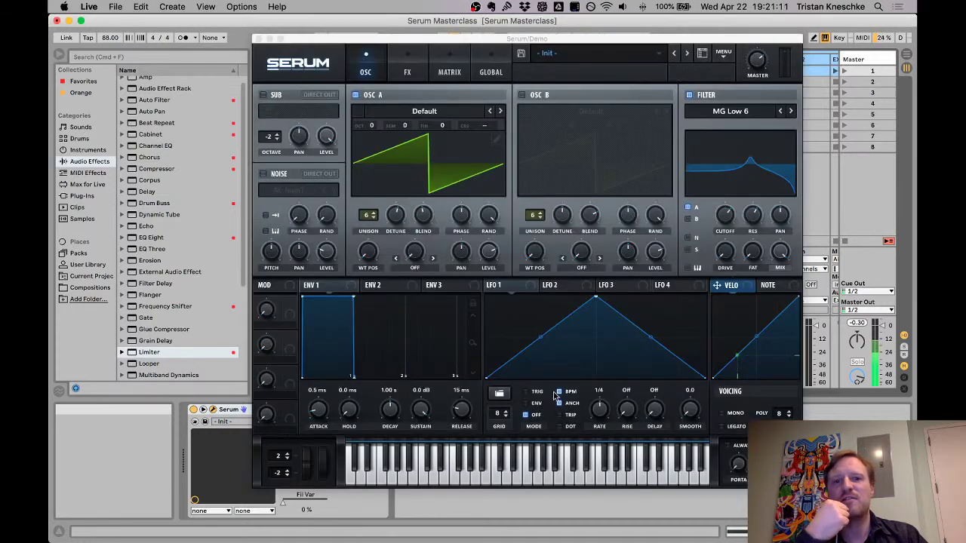
# Step: Enable the noise oscillator and look through its Analog, Attacks_Kick and Attacks_Misc sounds without choosing one
pyautogui.click(262, 174)
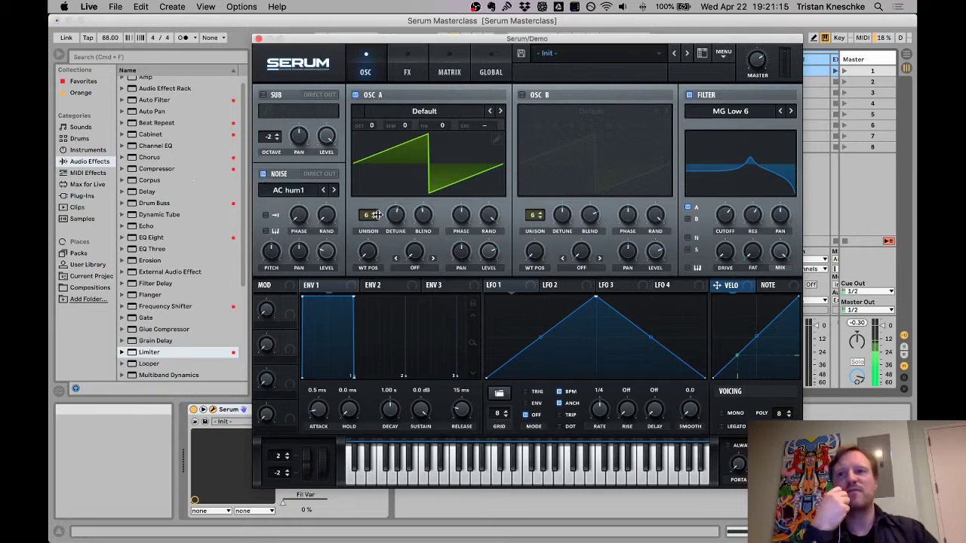
pyautogui.click(305, 190)
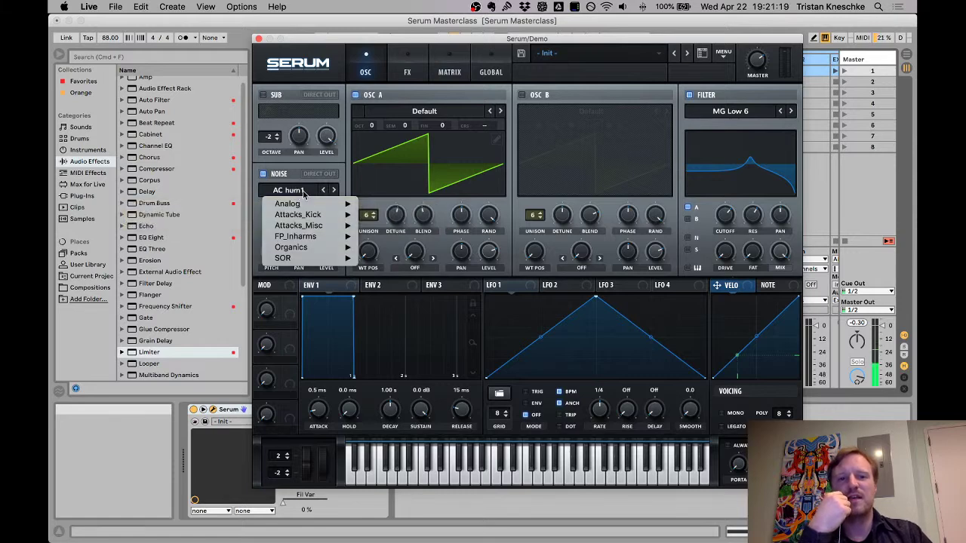
pyautogui.moveTo(304, 207)
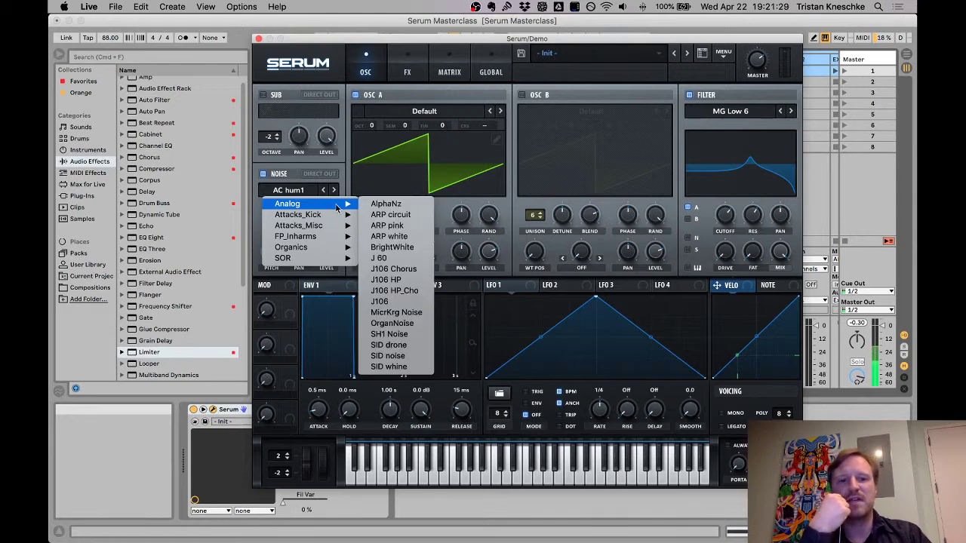
pyautogui.moveTo(336, 215)
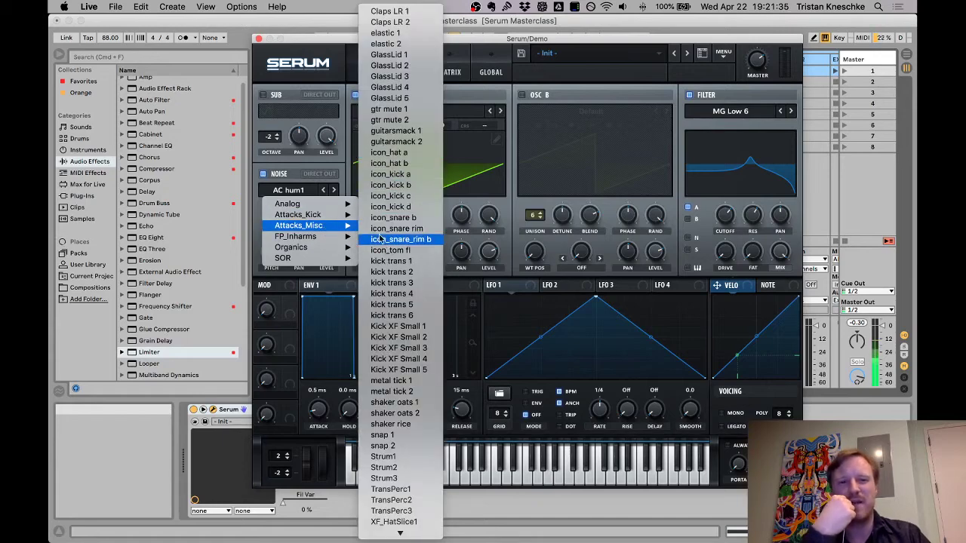
pyautogui.click(346, 170)
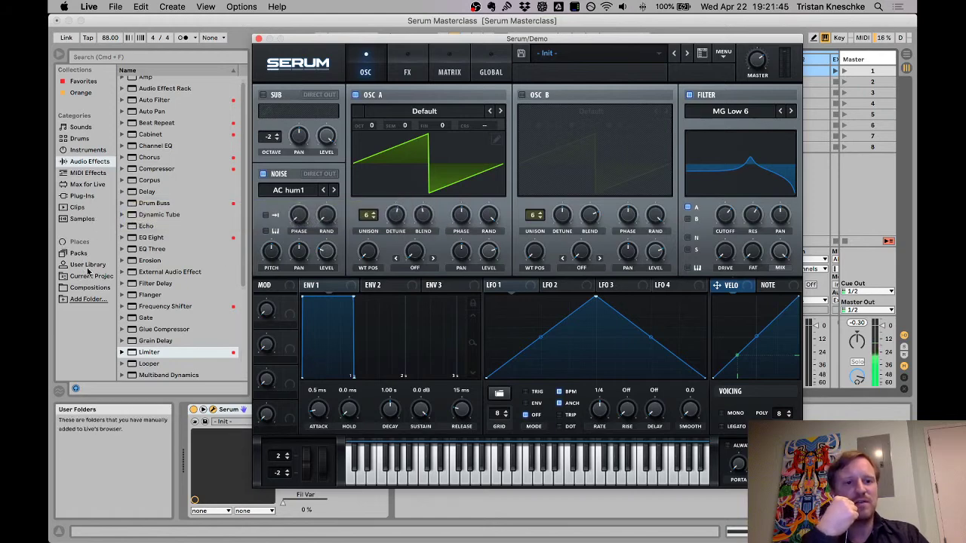
# Step: Look through Live's Samples category and audition several files, including 7y9A Kit-BassTone4.aif, Blip Powered 02.aif and Buzz Charred 03.aif
pyautogui.click(83, 173)
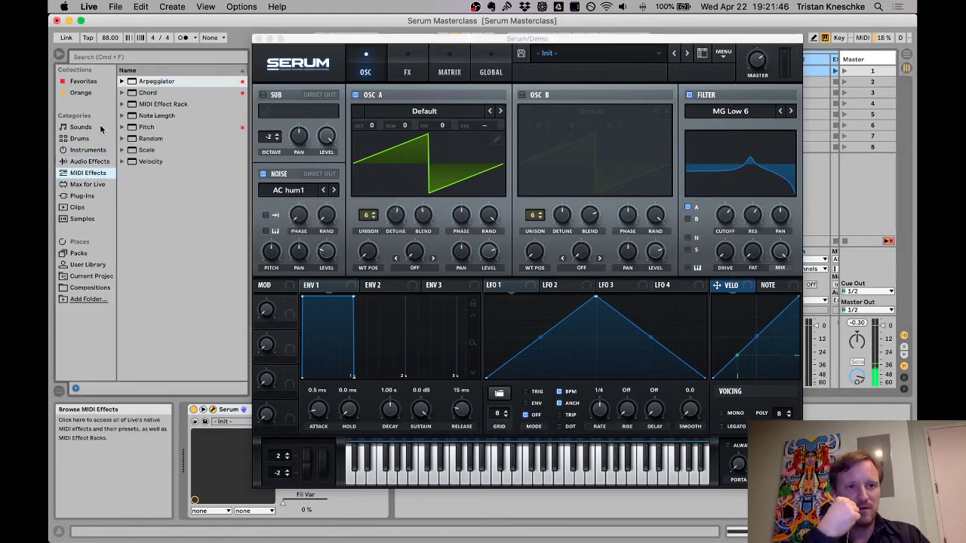
pyautogui.click(94, 219)
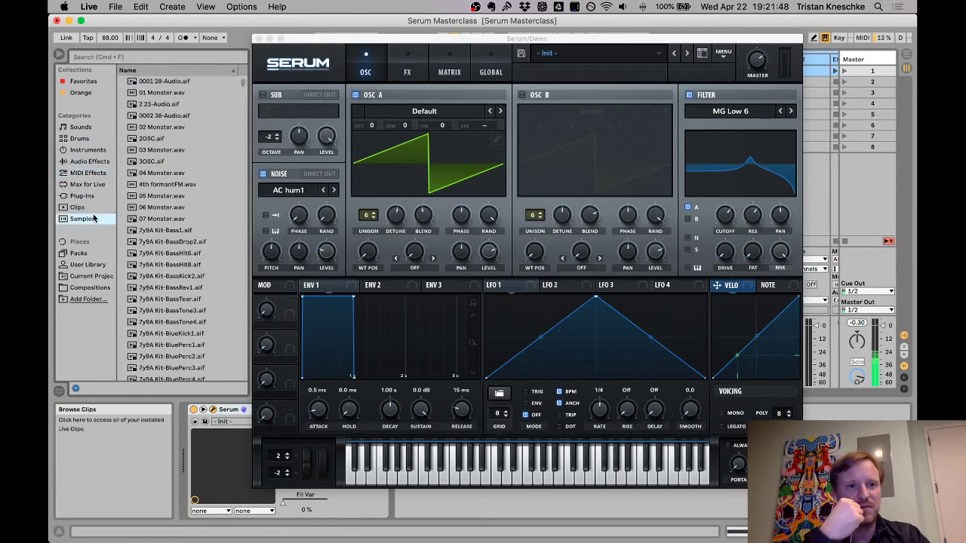
pyautogui.click(193, 286)
pyautogui.click(173, 322)
pyautogui.scroll(-15, 188, 262)
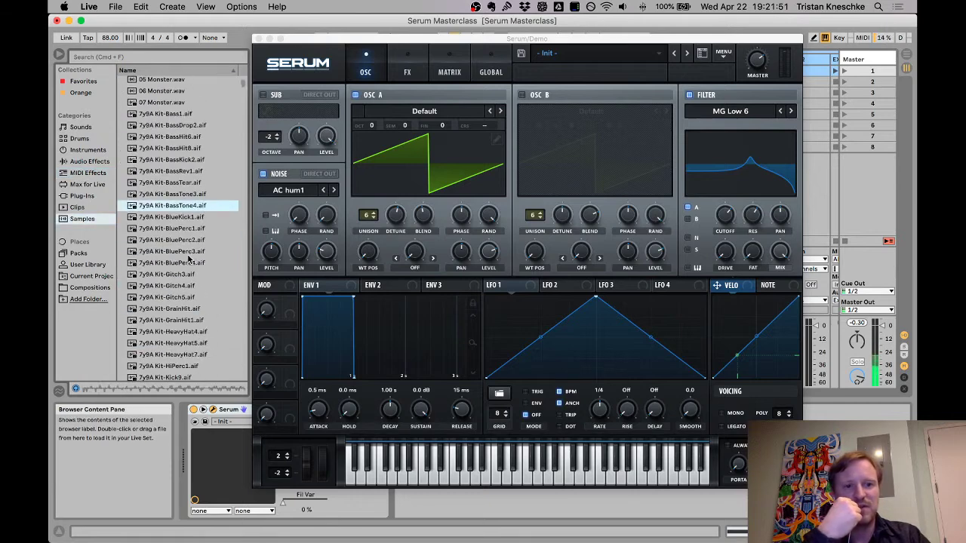
pyautogui.moveTo(245, 84); pyautogui.dragTo(241, 107)
pyautogui.click(181, 201)
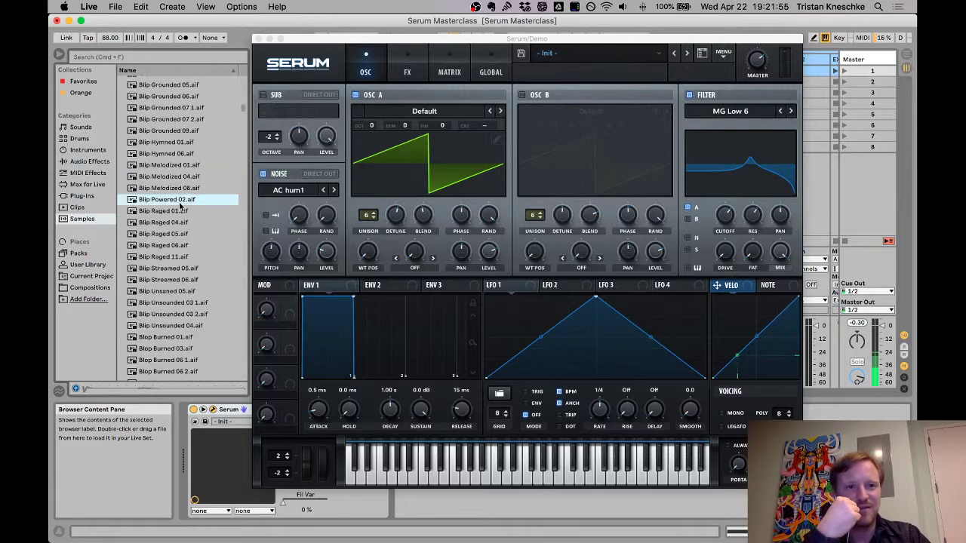
pyautogui.scroll(-6, 181, 232)
pyautogui.click(181, 311)
pyautogui.scroll(-5, 192, 249)
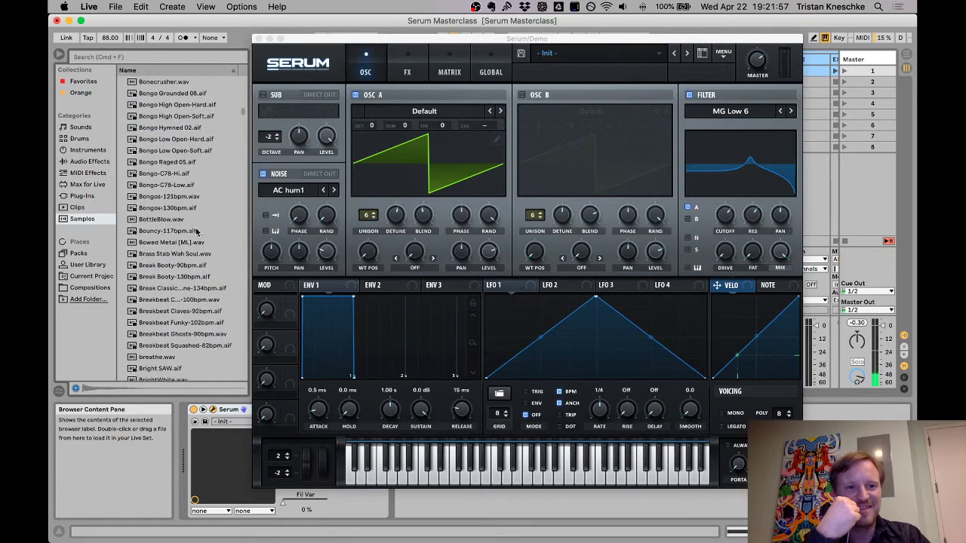
pyautogui.click(149, 306)
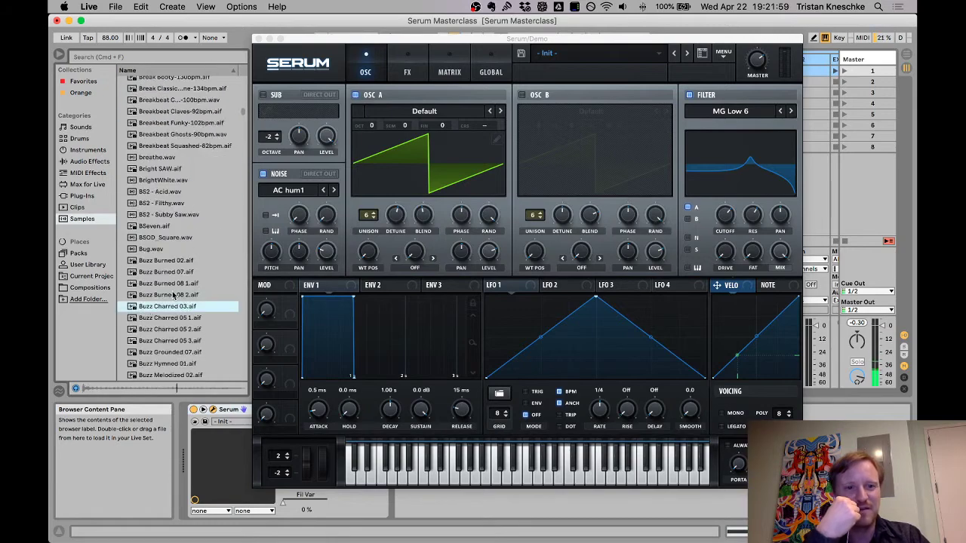
pyautogui.click(157, 192)
pyautogui.scroll(-8, 159, 183)
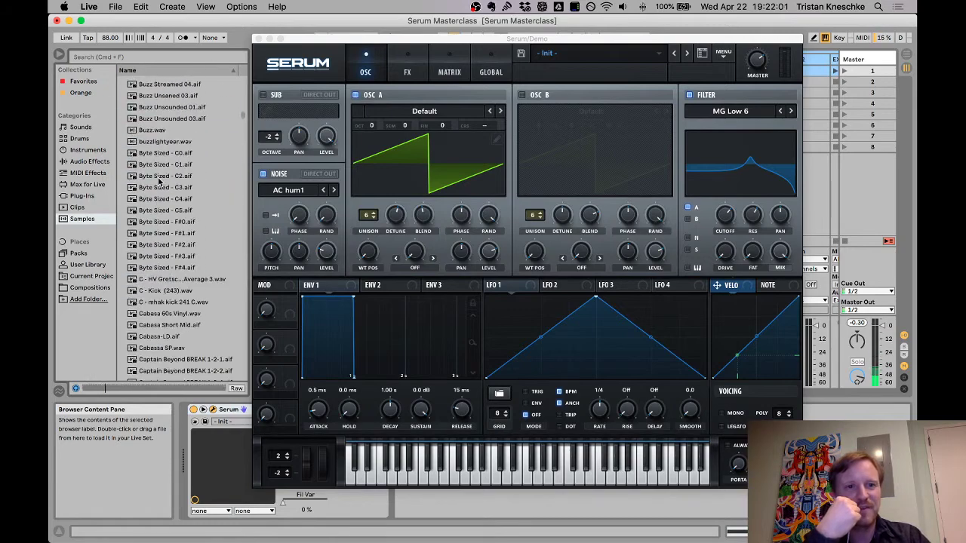
# Step: Search the samples for "snare" and load Bipolar Snare6.aif into Serum's noise oscillator
pyautogui.click(167, 57)
pyautogui.write('snare')
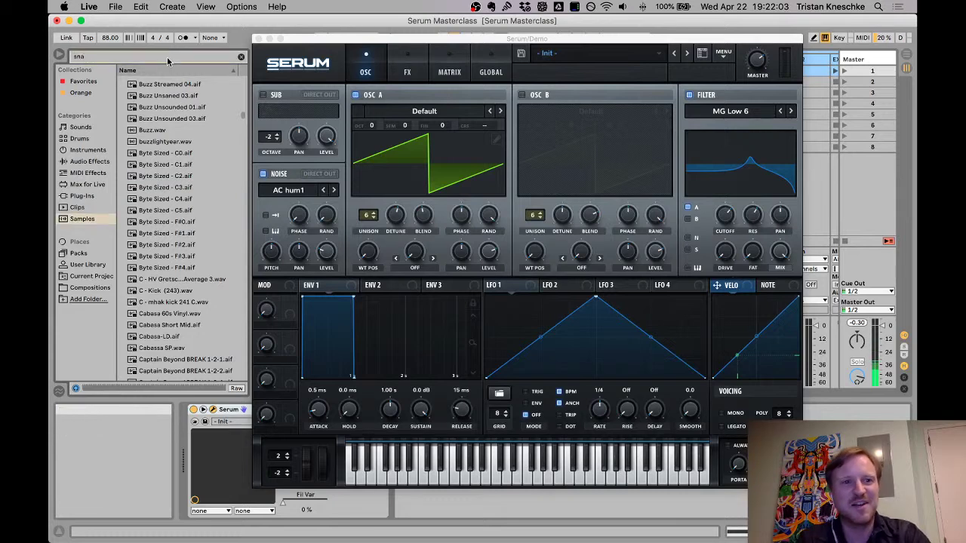
pyautogui.click(164, 207)
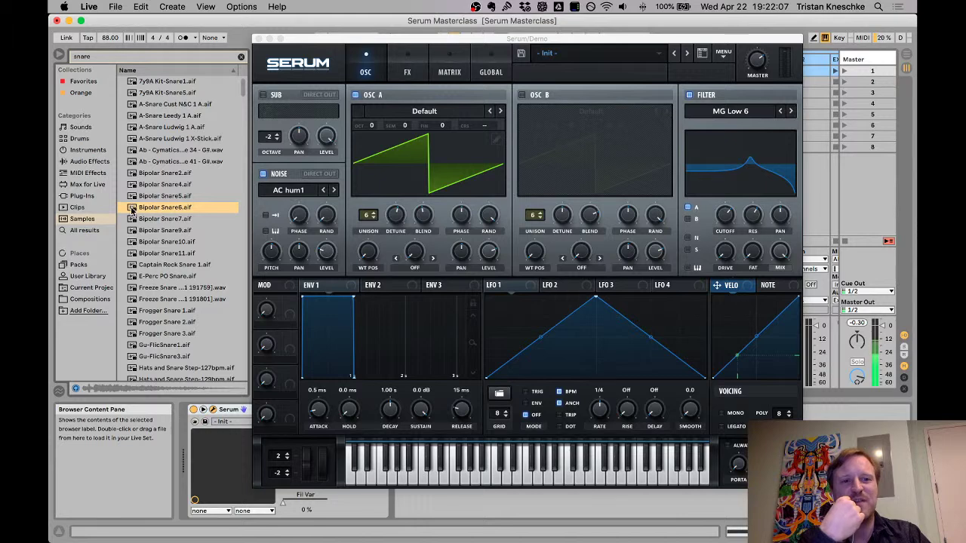
pyautogui.moveTo(132, 210); pyautogui.dragTo(294, 196)
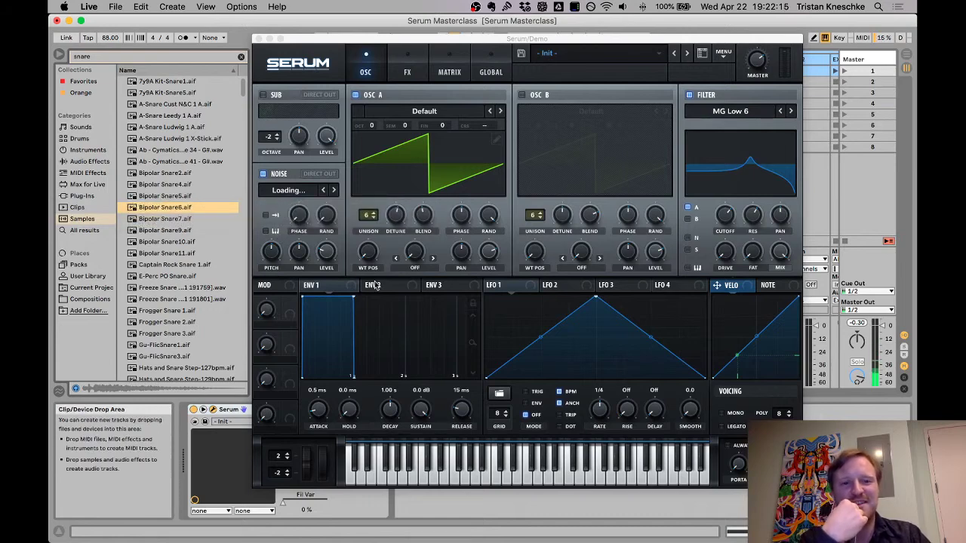
# Step: Try to replace the noise oscillator's sample with Captain Rock Snare 1.aif
pyautogui.click(106, 208)
pyautogui.click(94, 219)
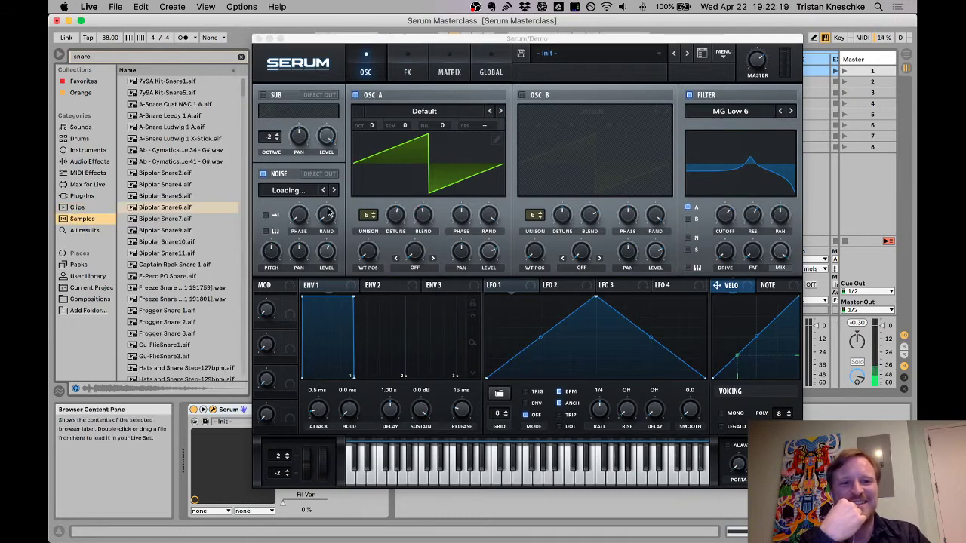
pyautogui.click(291, 192)
pyautogui.click(181, 266)
pyautogui.moveTo(181, 272); pyautogui.dragTo(309, 196)
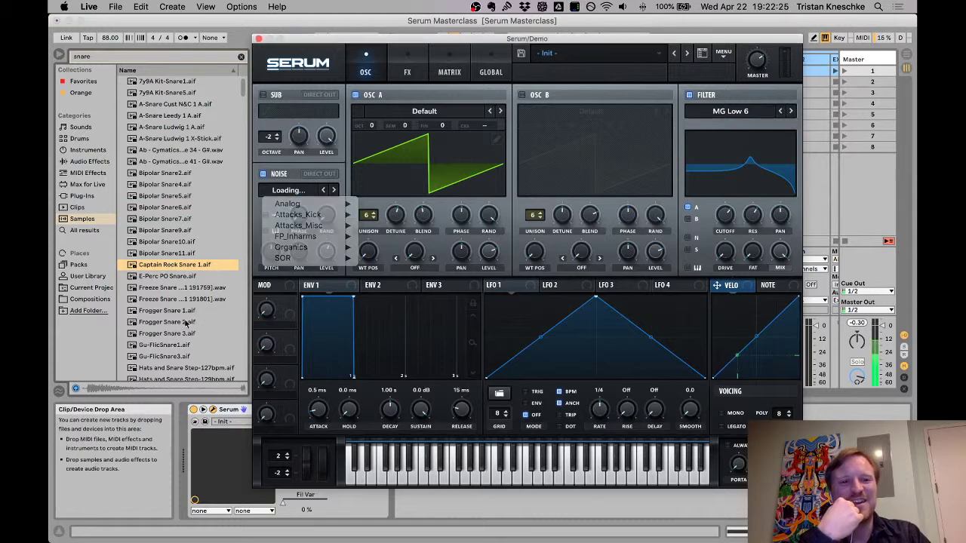
# Step: Load Frogger Snare 2.aif into the noise oscillator and turn oscillator A off to hear the noise alone
pyautogui.click(156, 323)
pyautogui.moveTo(156, 323); pyautogui.dragTo(323, 193)
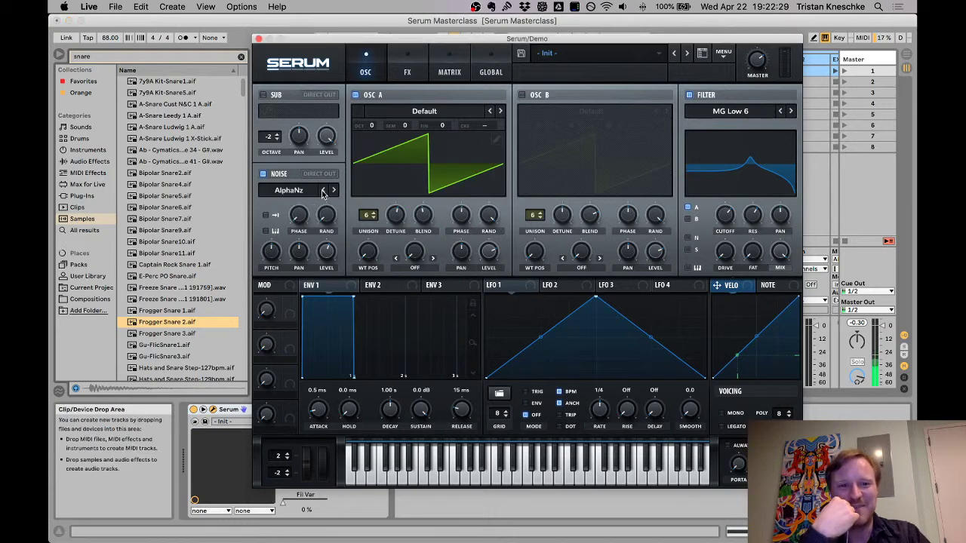
pyautogui.moveTo(167, 322); pyautogui.dragTo(301, 202)
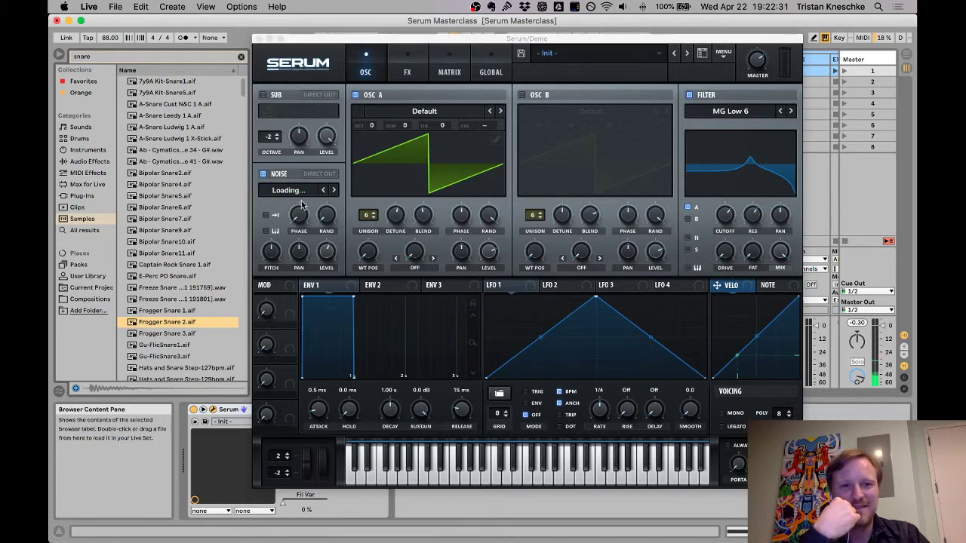
pyautogui.click(356, 96)
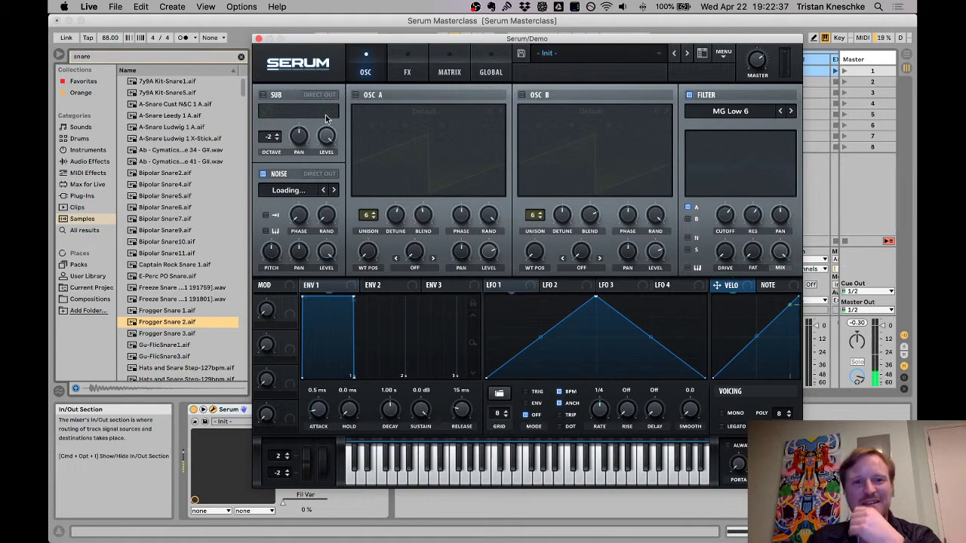
# Step: Load the icon_snare rim sample from the Attacks_Misc category into the noise oscillator
pyautogui.click(289, 192)
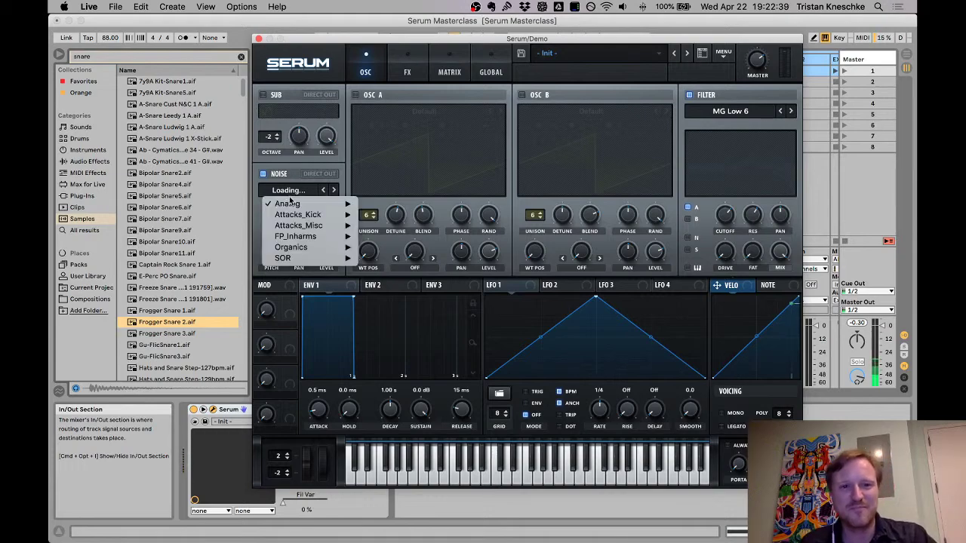
pyautogui.moveTo(302, 224)
pyautogui.click(384, 222)
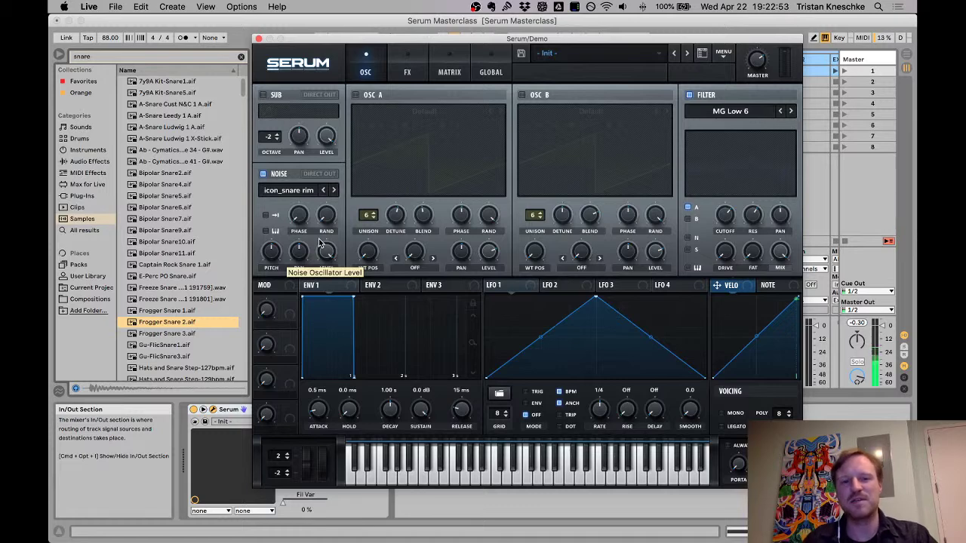
# Step: Adjust the noise oscillator's pitch, set its random phase to about 25%, and enable one-shot playback
pyautogui.click(273, 243)
pyautogui.moveTo(273, 243); pyautogui.dragTo(284, 277)
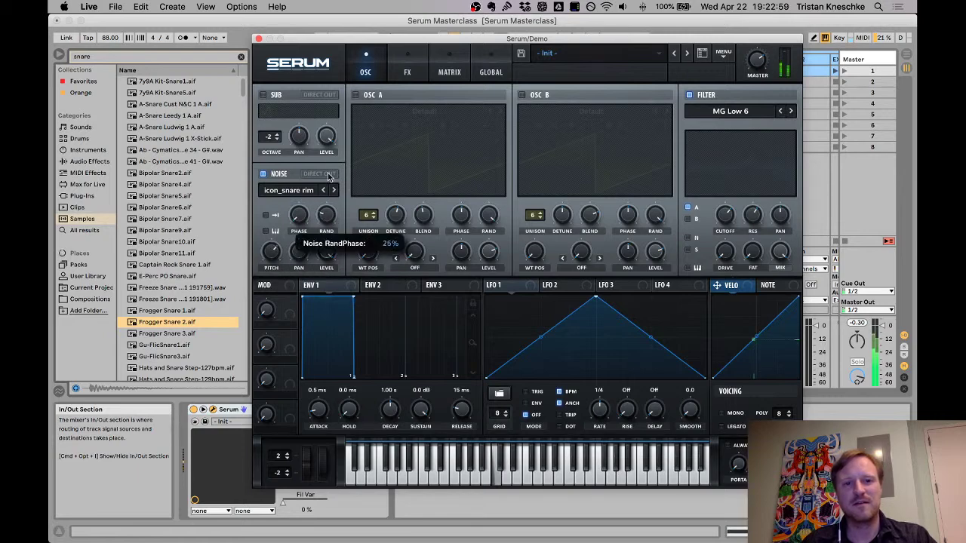
pyautogui.click(266, 215)
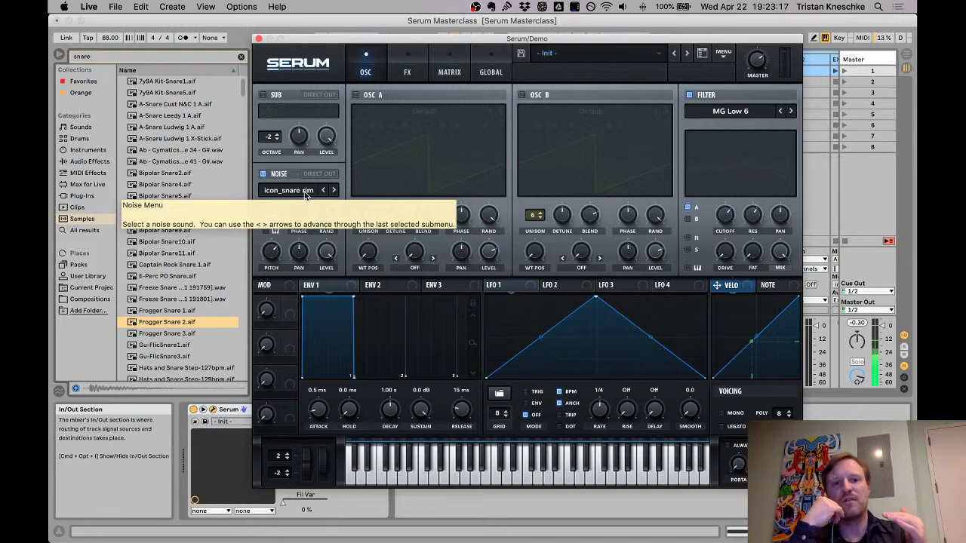
# Step: Load the J106 sample from the Analog category into the noise oscillator, turn one-shot playback off and adjust the noise pitch
pyautogui.click(306, 194)
pyautogui.moveTo(298, 204)
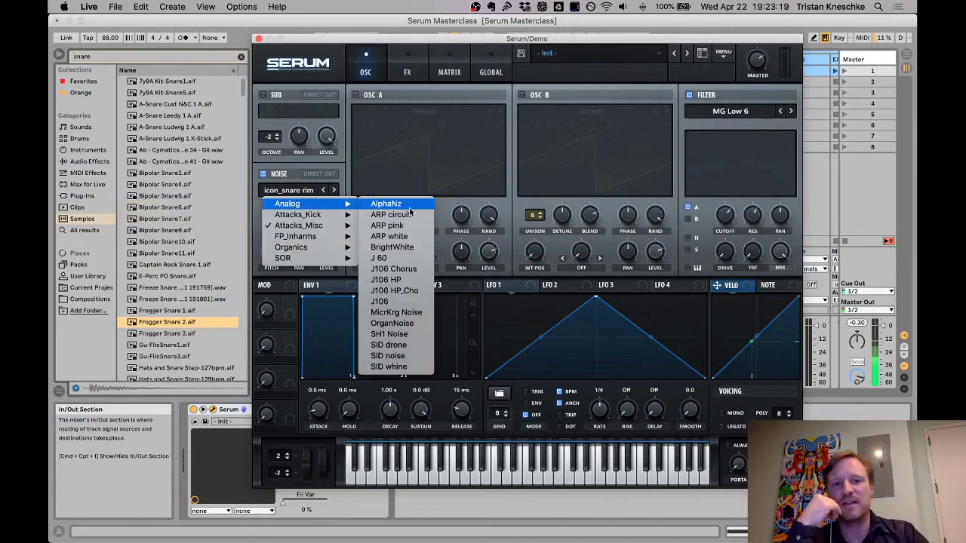
pyautogui.click(384, 302)
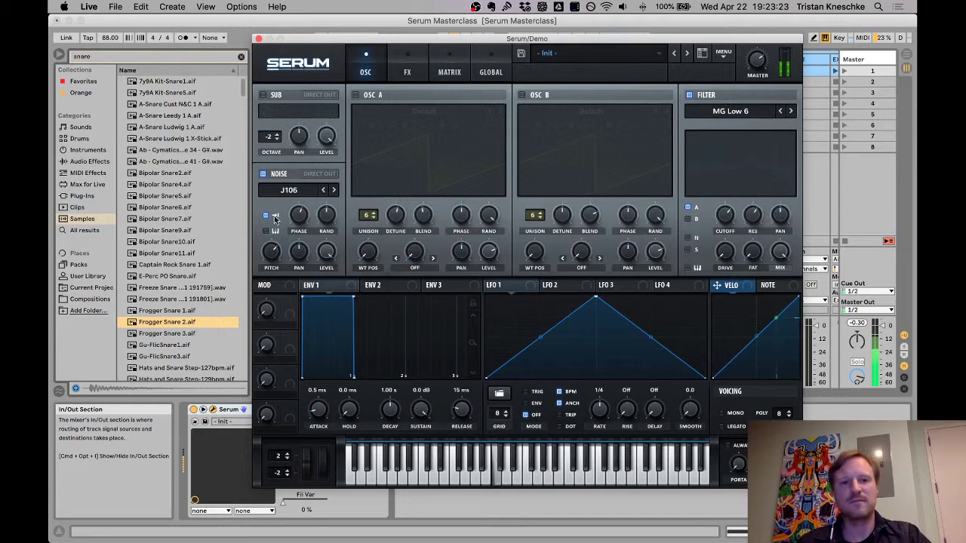
pyautogui.moveTo(326, 253); pyautogui.dragTo(279, 216)
pyautogui.moveTo(278, 276)
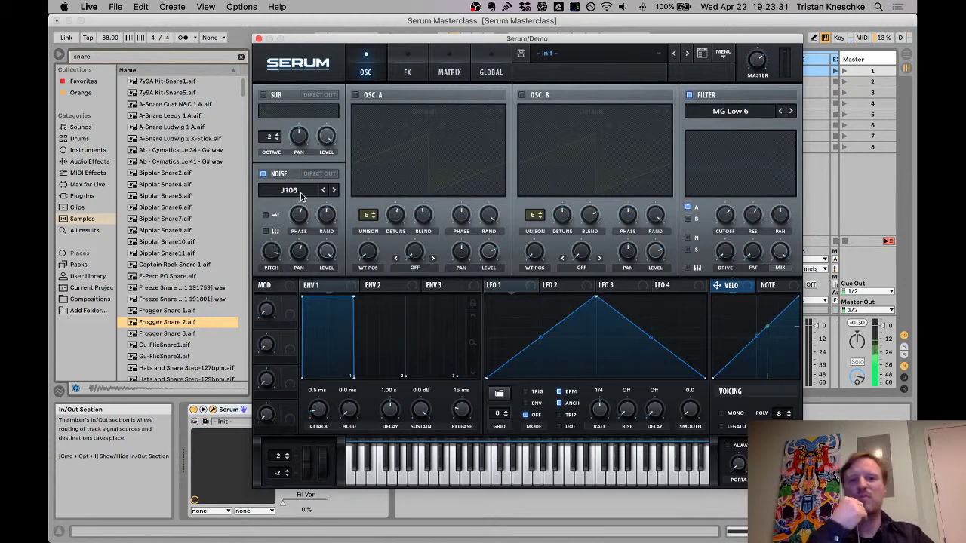
pyautogui.click(300, 193)
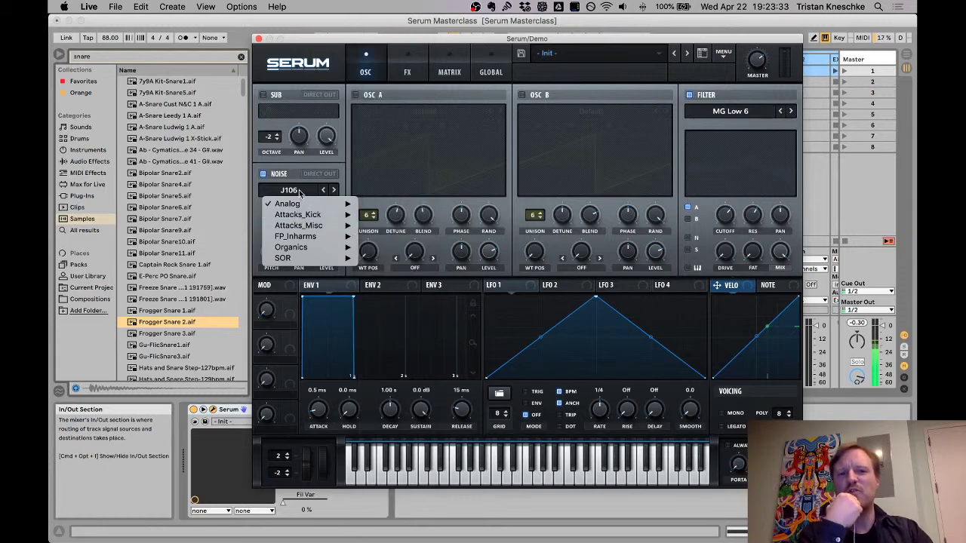
pyautogui.click(320, 213)
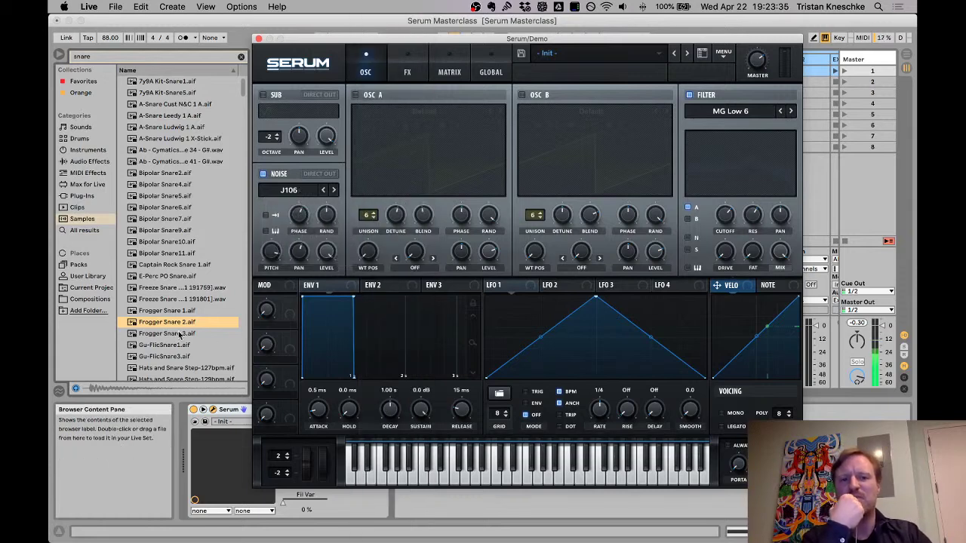
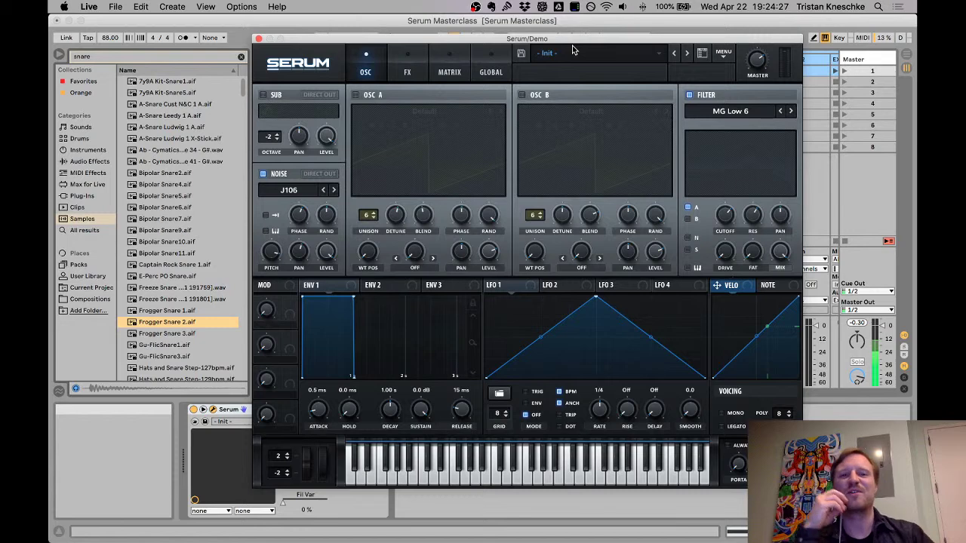
# Step: Enable key tracking on the filter and turn oscillator A back on
pyautogui.moveTo(559, 42); pyautogui.dragTo(563, 47)
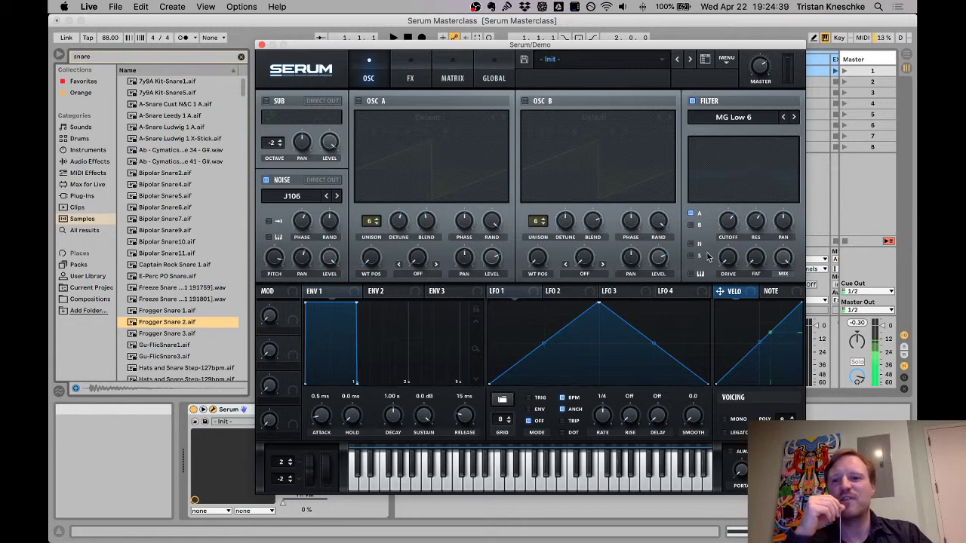
pyautogui.click(694, 275)
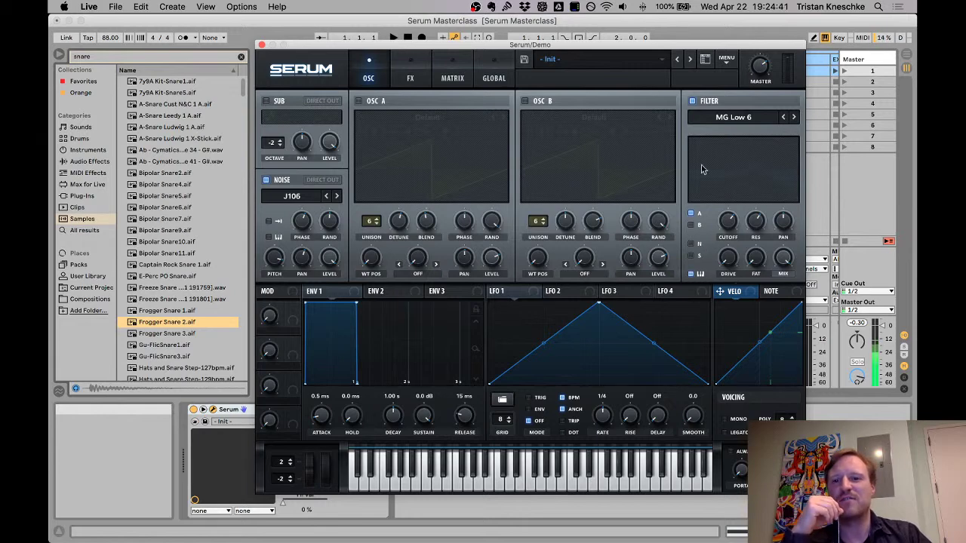
pyautogui.click(358, 101)
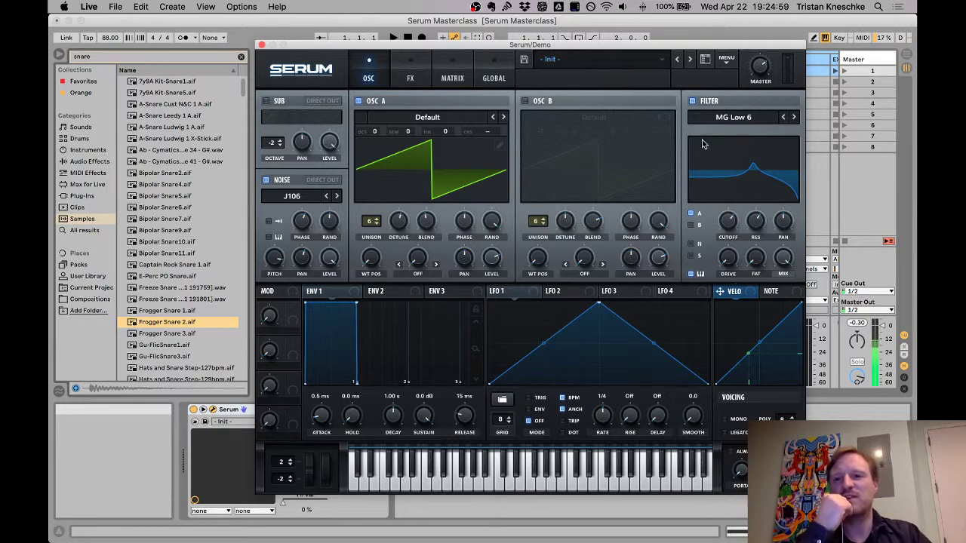
pyautogui.click(745, 118)
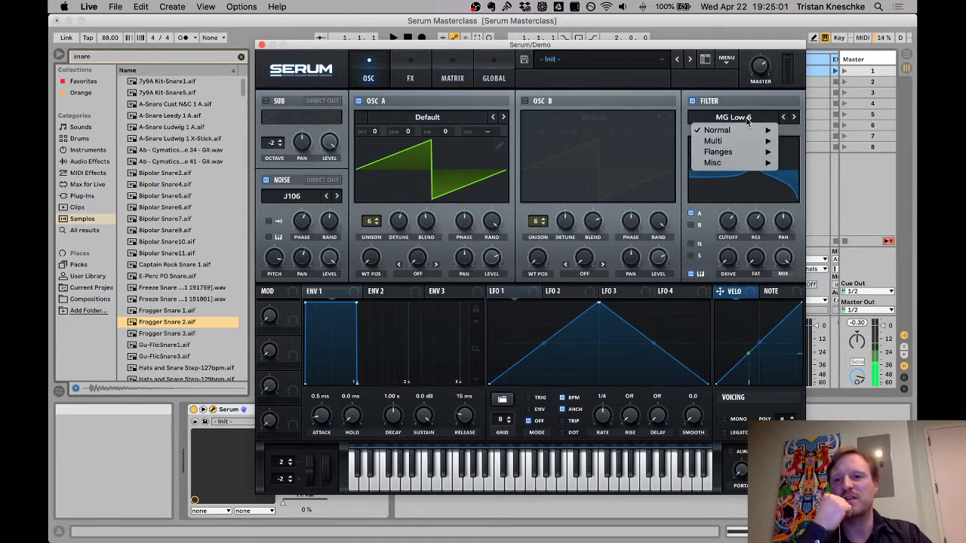
pyautogui.moveTo(773, 151)
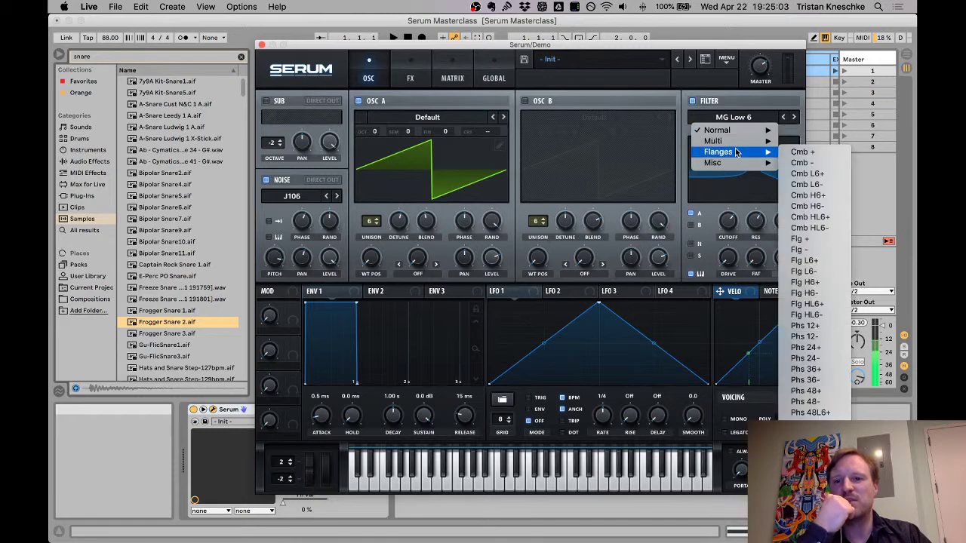
pyautogui.click(604, 85)
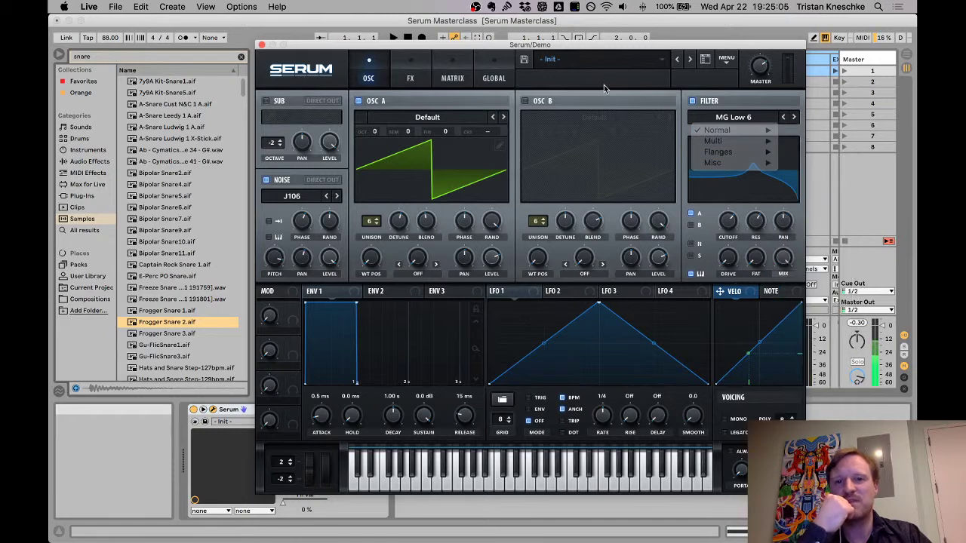
# Step: Turn on oscillator B at octave -1 in place of the noise, route it through the filter and adjust the filter's cutoff and resonance
pyautogui.click(525, 101)
pyautogui.moveTo(543, 143); pyautogui.dragTo(547, 122)
pyautogui.click(266, 179)
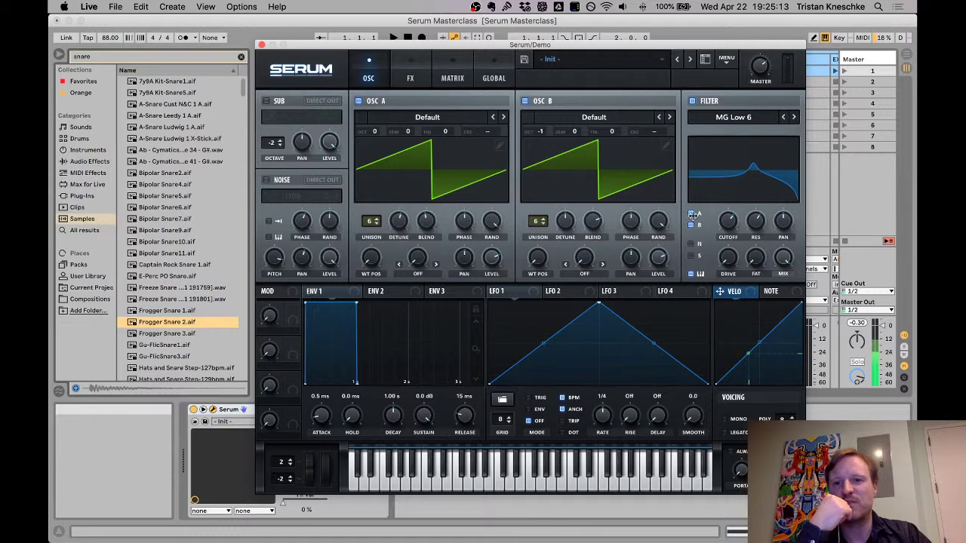
pyautogui.moveTo(748, 221); pyautogui.dragTo(710, 219)
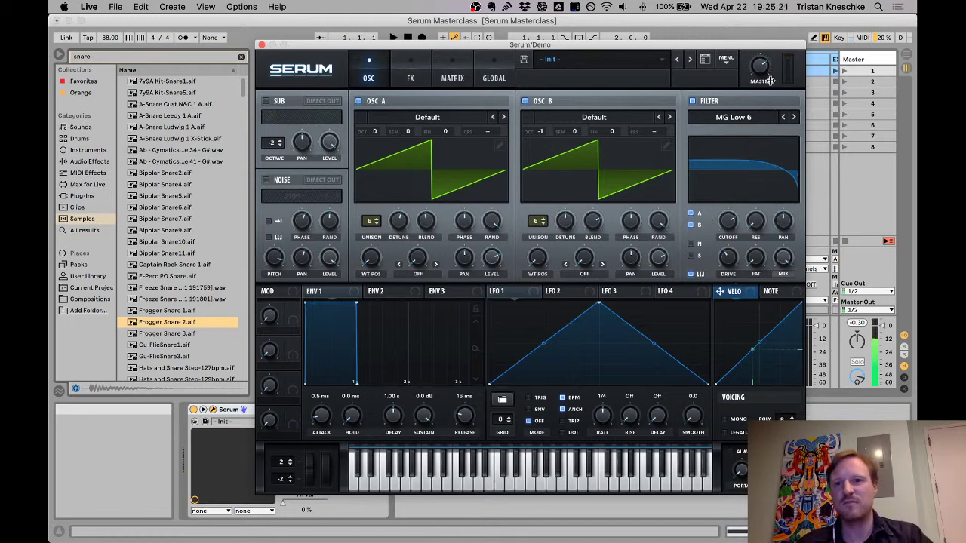
# Step: Set the filter type to Phs 24- and sweep the cutoff from high frequencies down to about 722 Hz
pyautogui.click(730, 119)
pyautogui.moveTo(748, 155)
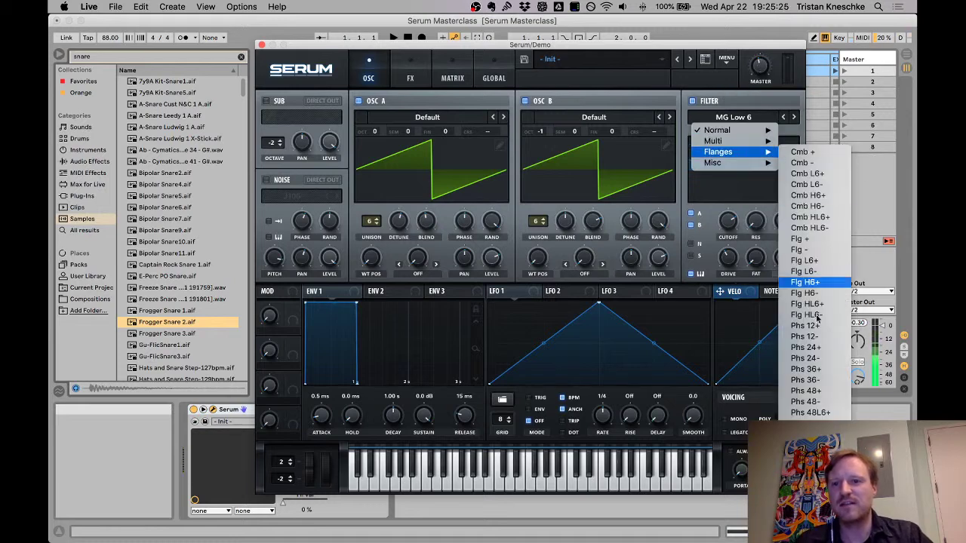
pyautogui.click(803, 349)
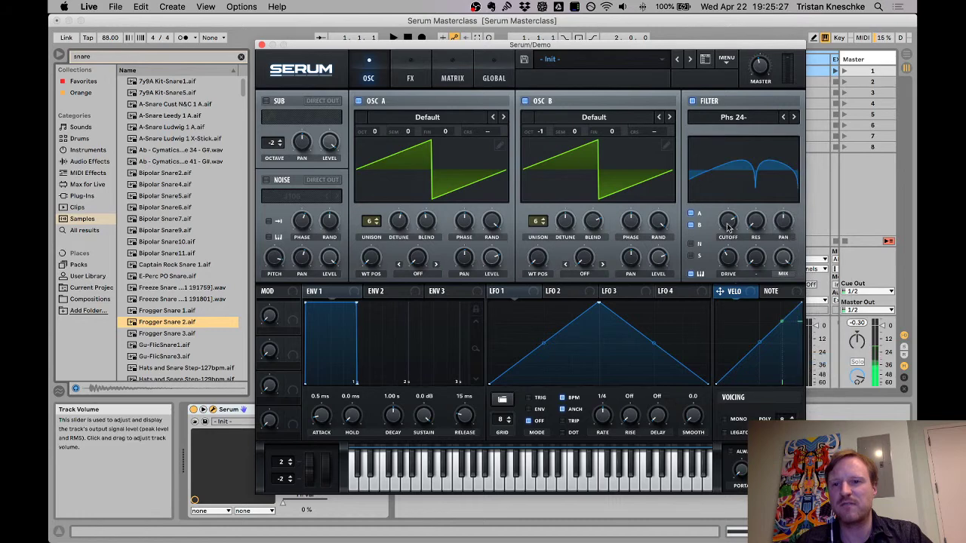
pyautogui.moveTo(724, 254)
pyautogui.mouseDown()
pyautogui.moveTo(728, 278)
pyautogui.moveTo(729, 268)
pyautogui.mouseUp()
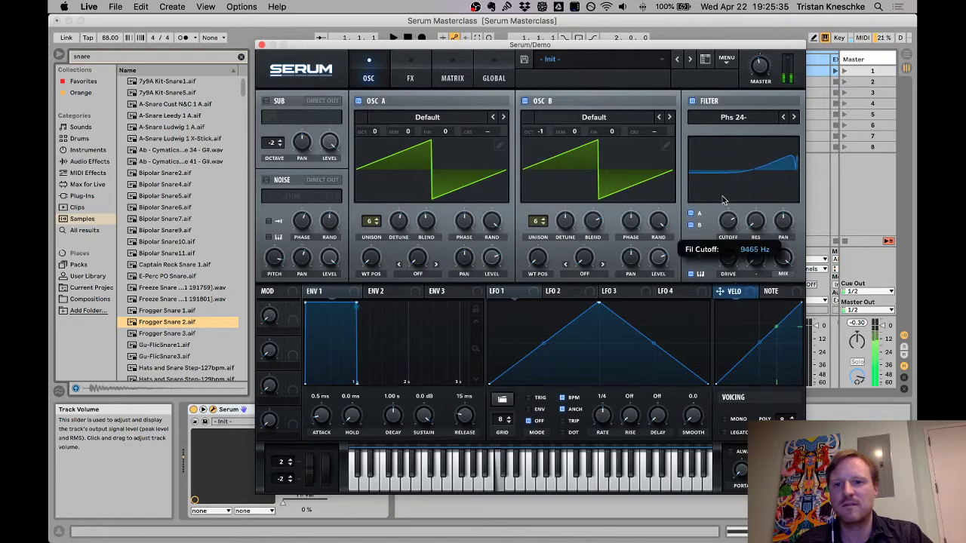
pyautogui.moveTo(755, 224); pyautogui.dragTo(737, 210)
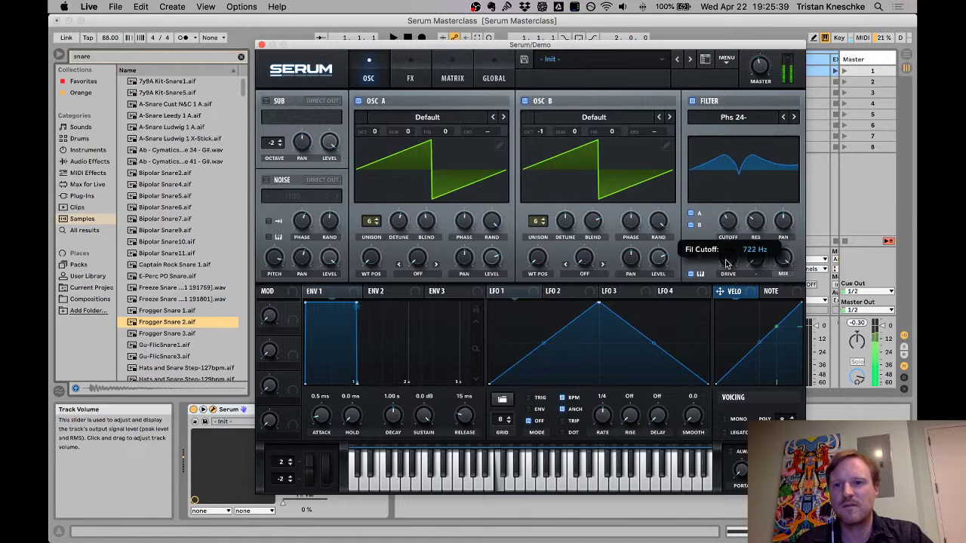
# Step: Change the filter type to Flg HL6+ and sweep the cutoff to about 357 Hz
pyautogui.click(747, 121)
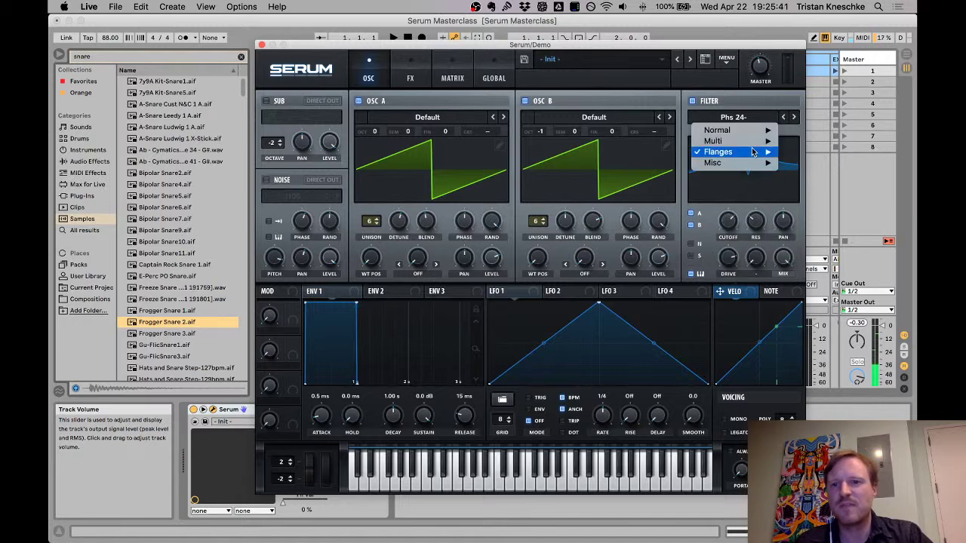
pyautogui.moveTo(755, 151)
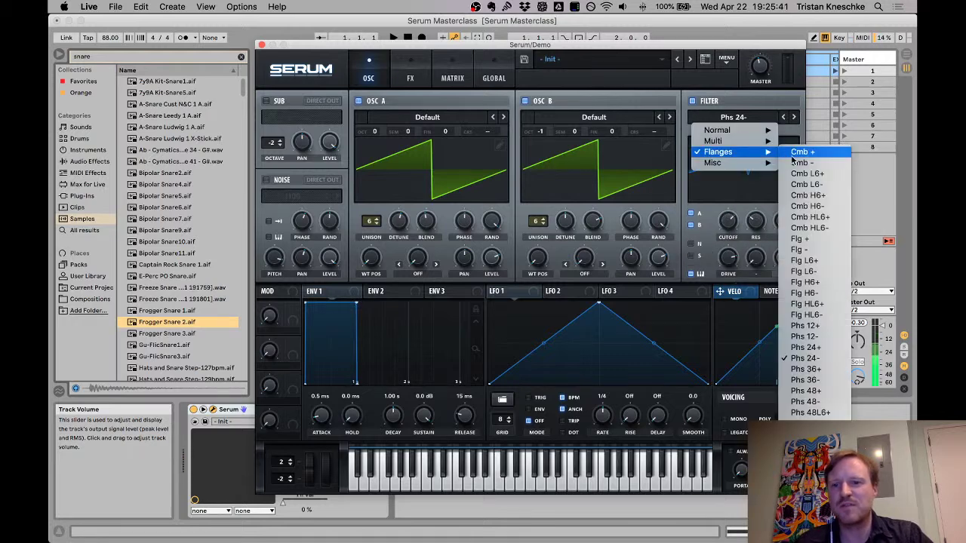
pyautogui.click(798, 304)
pyautogui.moveTo(731, 228)
pyautogui.mouseDown()
pyautogui.moveTo(755, 226)
pyautogui.moveTo(733, 207)
pyautogui.moveTo(738, 261)
pyautogui.moveTo(735, 212)
pyautogui.moveTo(731, 245)
pyautogui.mouseUp()
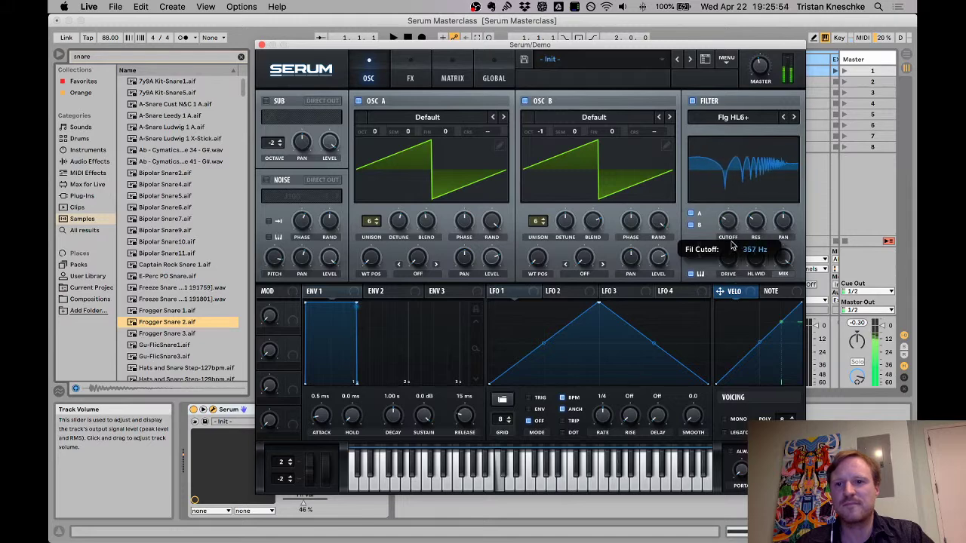
# Step: Change the filter type to Phs 48H6+ and sweep the cutoff up to about 2230 Hz and back down past 1242 Hz
pyautogui.click(736, 117)
pyautogui.moveTo(741, 152)
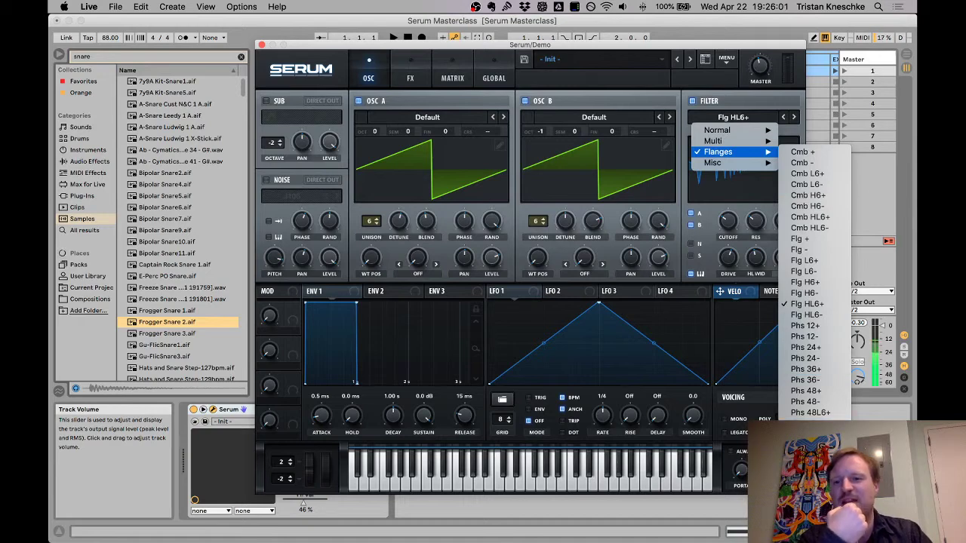
pyautogui.click(808, 414)
pyautogui.scroll(5, 736, 196)
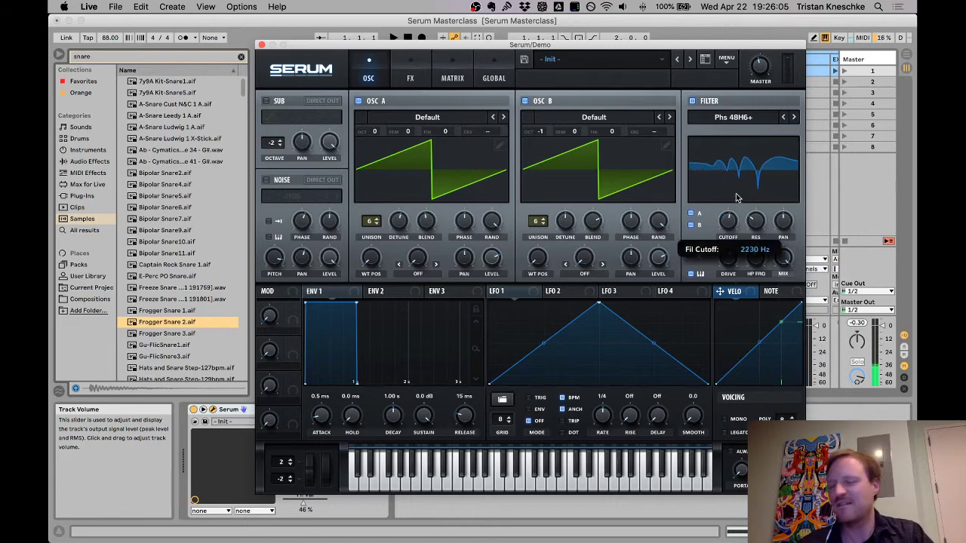
pyautogui.scroll(-5, 735, 195)
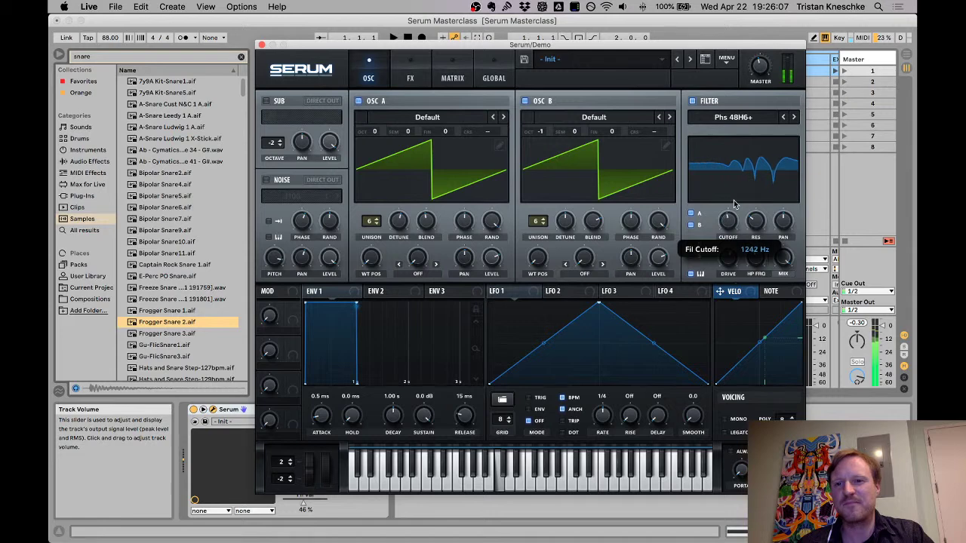
pyautogui.scroll(-2, 734, 202)
# Step: Change the filter type to Combs, sweep its cutoff and set its damping to 22%
pyautogui.click(723, 121)
pyautogui.moveTo(724, 163)
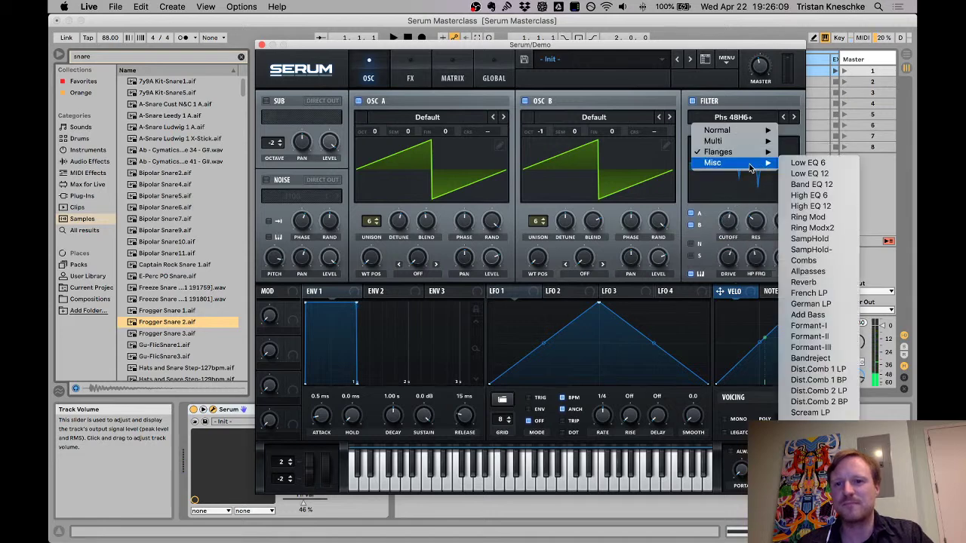
pyautogui.click(805, 260)
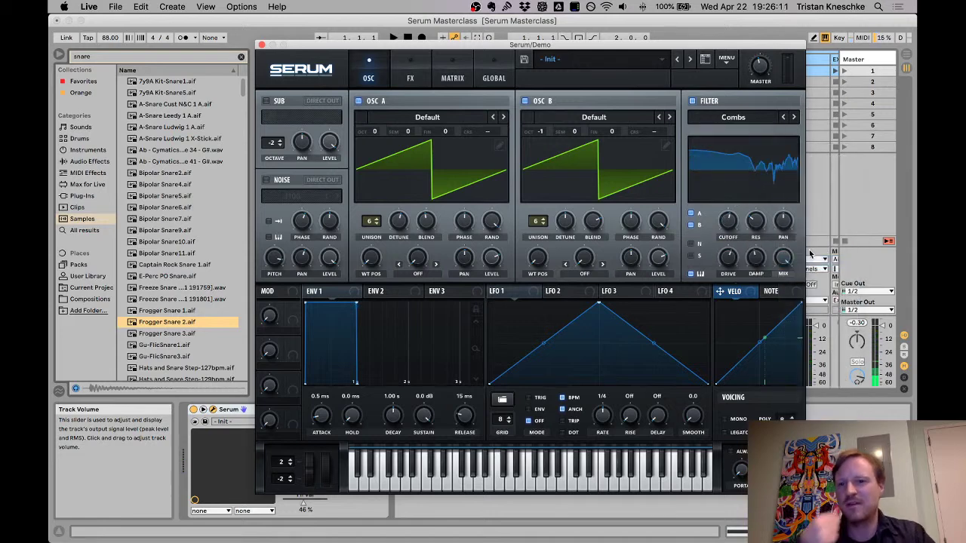
pyautogui.moveTo(731, 230); pyautogui.dragTo(724, 264)
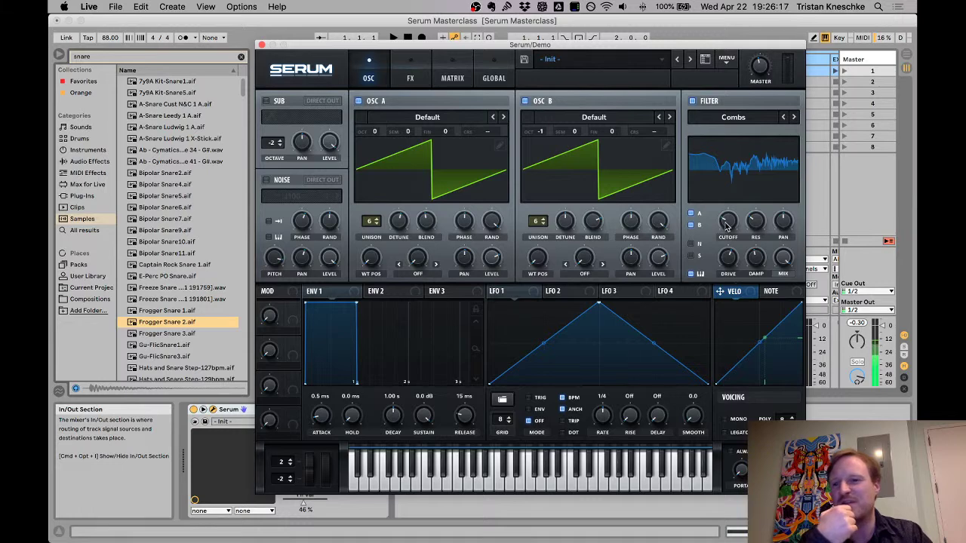
pyautogui.moveTo(726, 225); pyautogui.dragTo(710, 235)
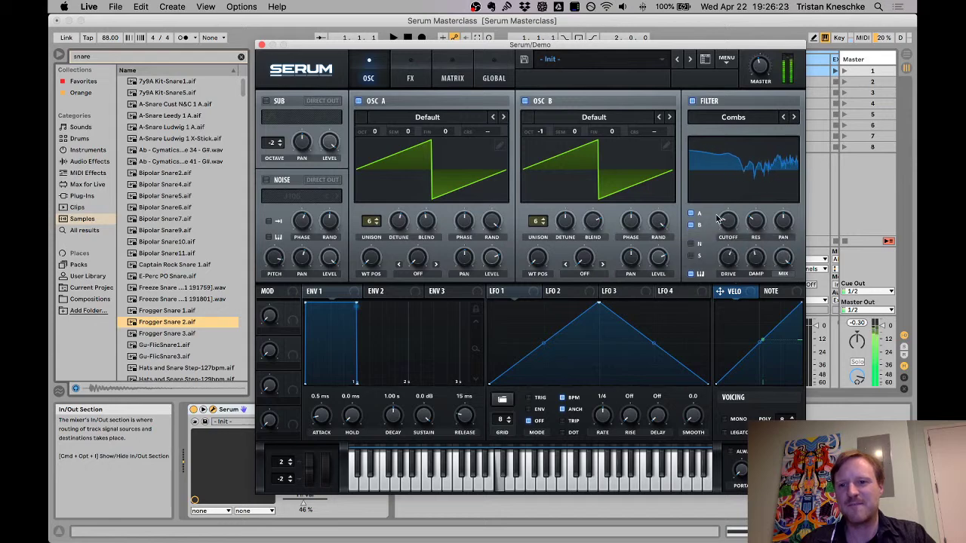
pyautogui.moveTo(756, 260); pyautogui.dragTo(762, 310)
pyautogui.moveTo(734, 227); pyautogui.dragTo(725, 209)
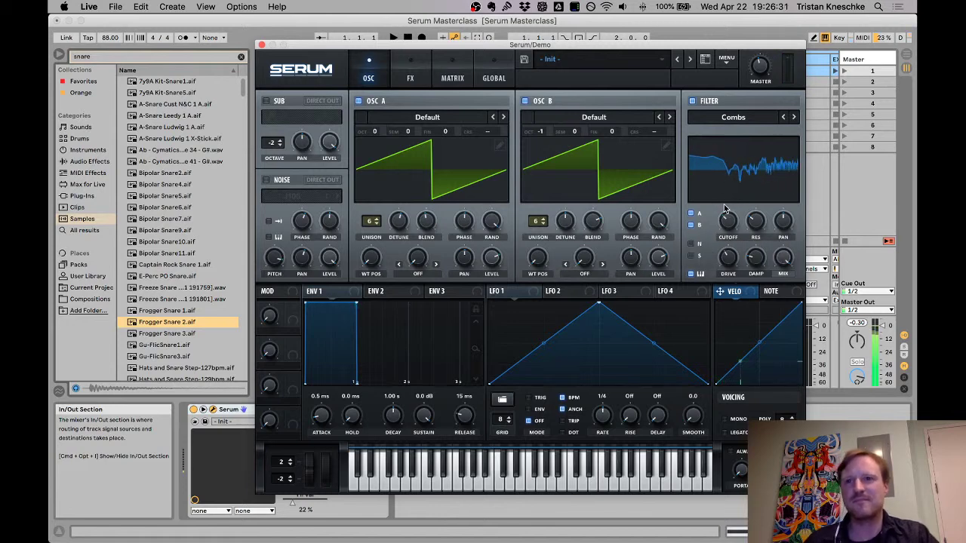
# Step: Change the filter type to Formant-I, raise the cutoff to about 15861 Hz and advance through the formant filters to Formant-III
pyautogui.click(737, 121)
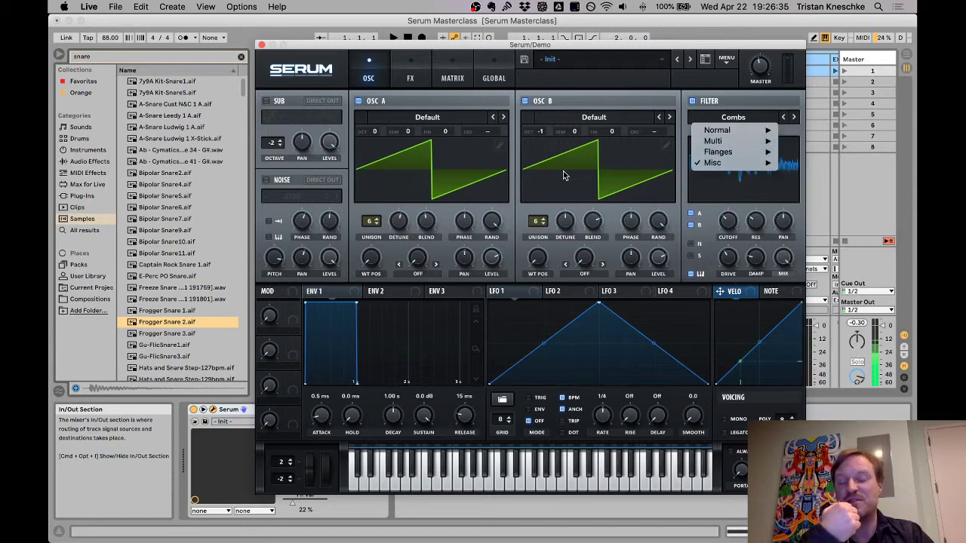
pyautogui.moveTo(730, 168)
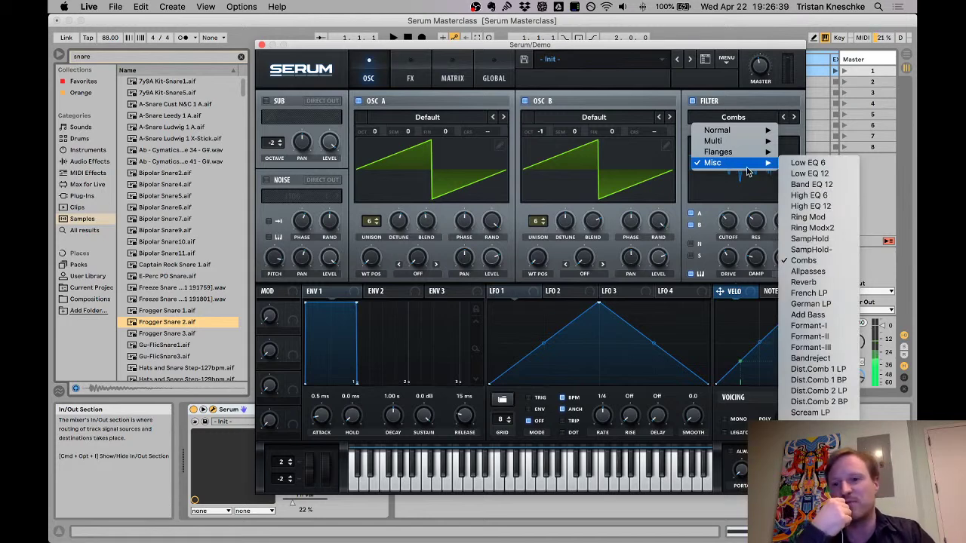
pyautogui.click(809, 325)
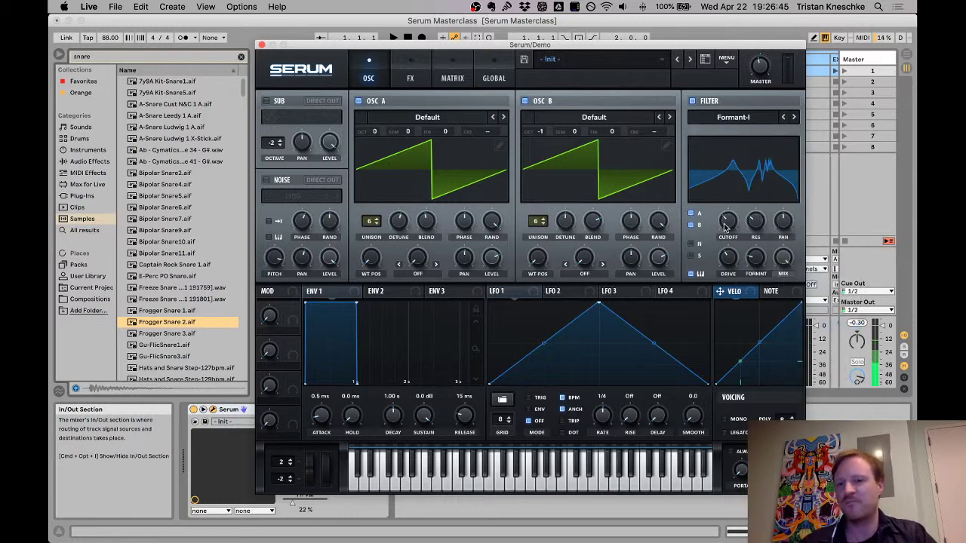
pyautogui.moveTo(725, 226); pyautogui.dragTo(719, 196)
pyautogui.click(795, 120)
pyautogui.click(794, 118)
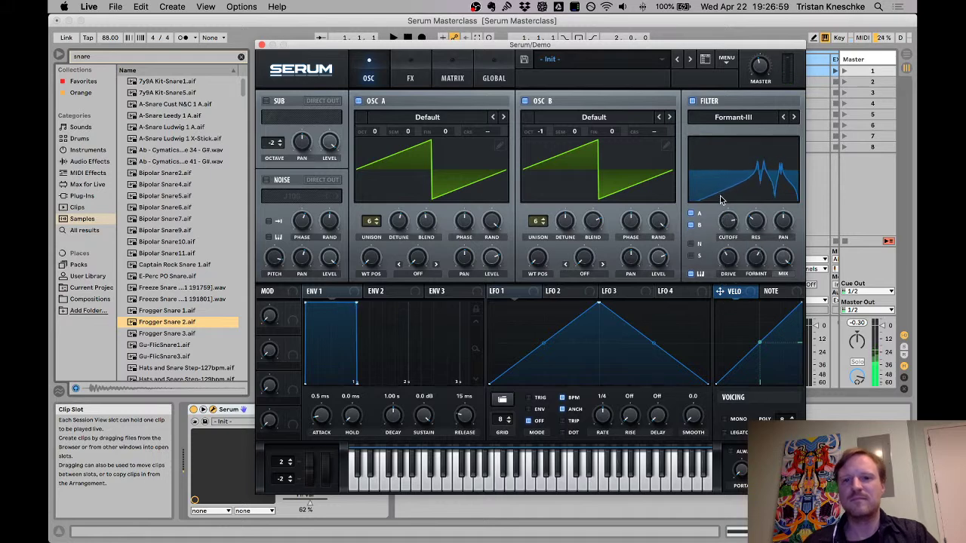
pyautogui.click(748, 121)
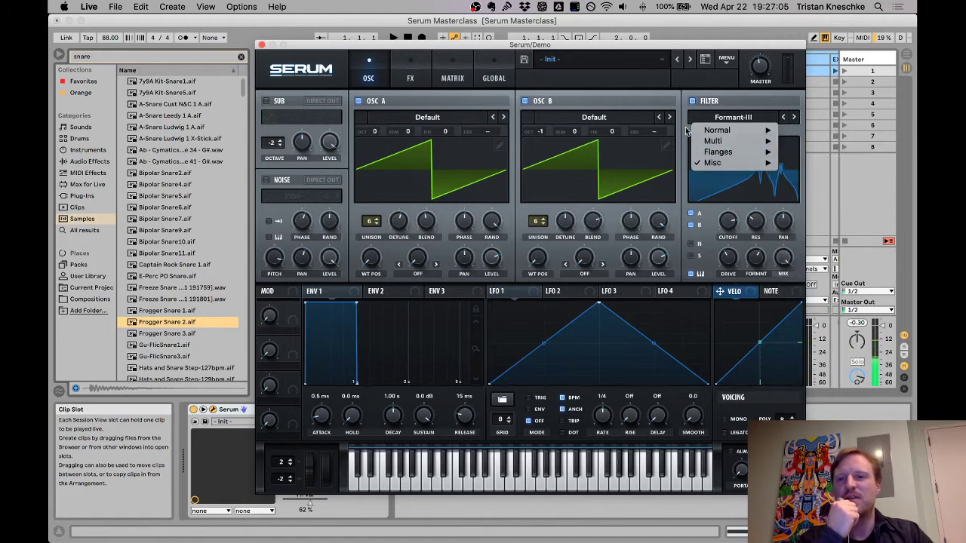
pyautogui.click(660, 99)
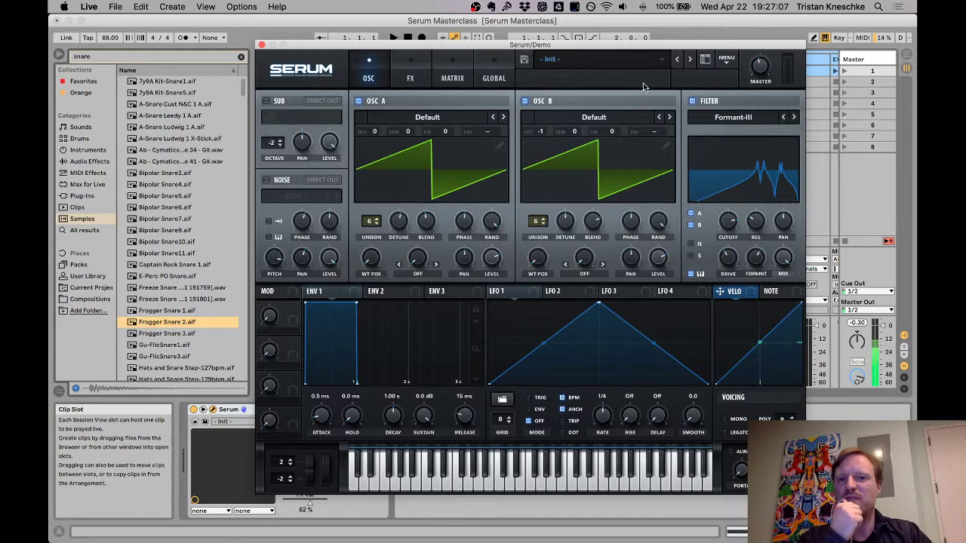
pyautogui.moveTo(661, 49); pyautogui.dragTo(668, 49)
pyautogui.click(762, 118)
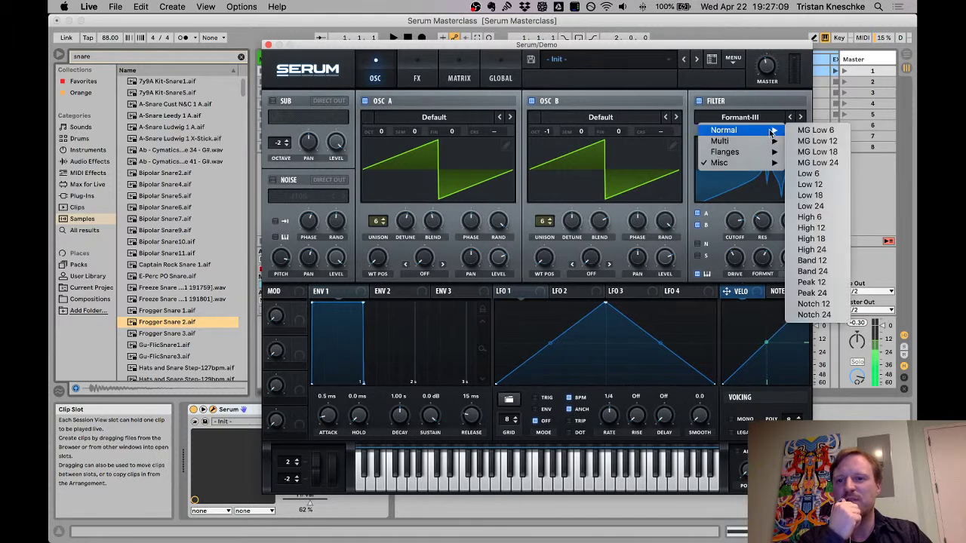
pyautogui.moveTo(764, 132)
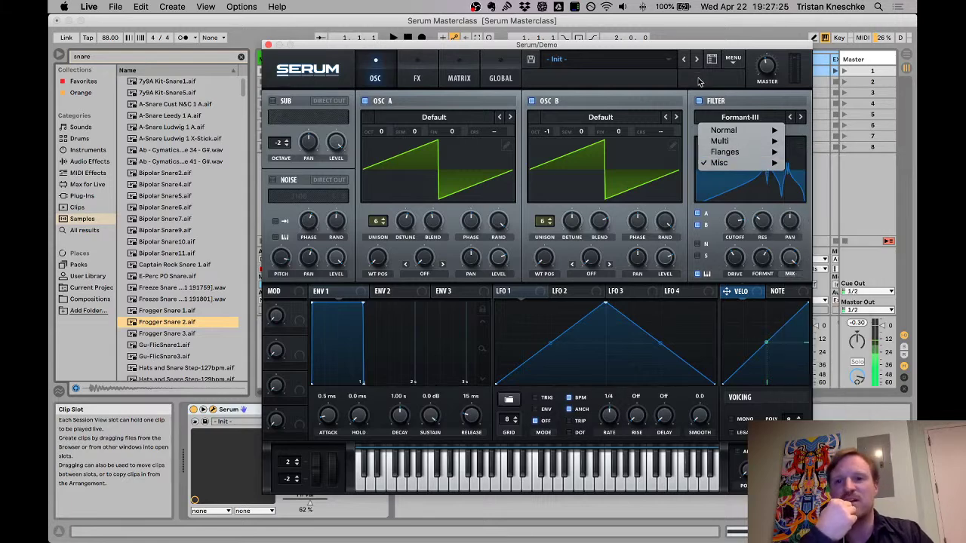
pyautogui.click(680, 83)
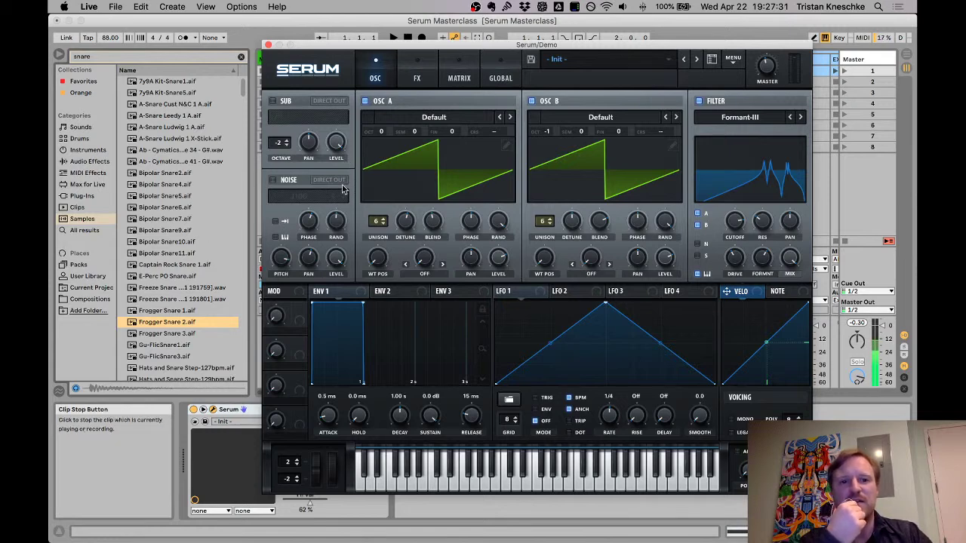
pyautogui.click(442, 121)
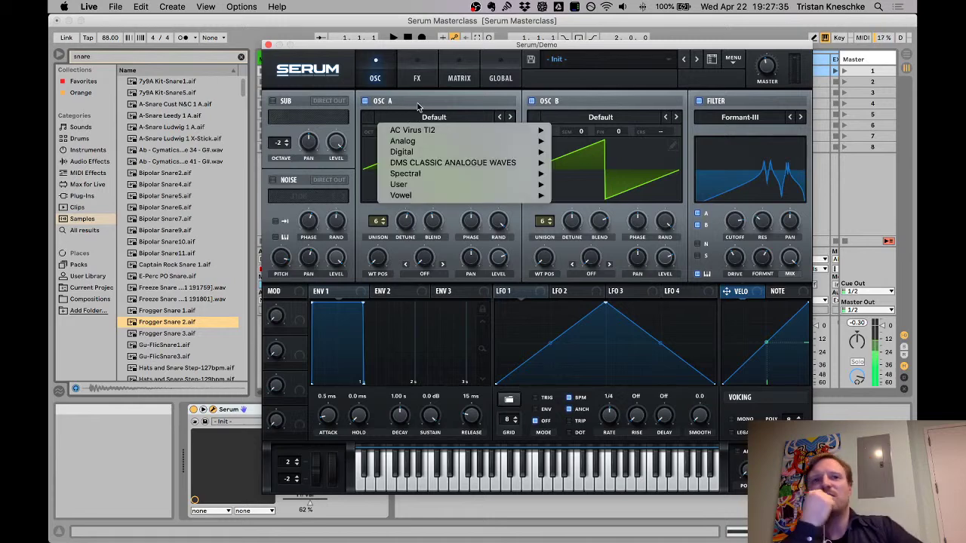
pyautogui.press('super+alt+p')
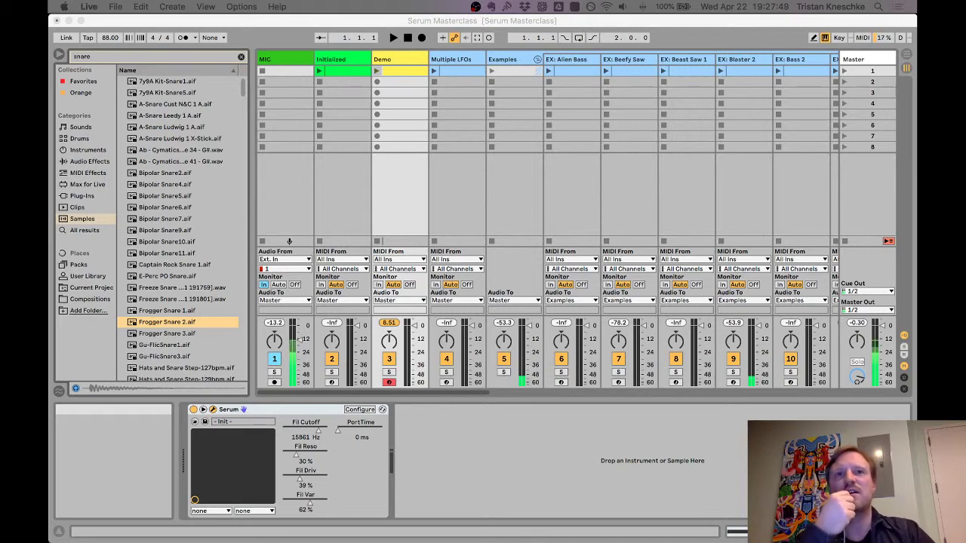
pyautogui.press('super+alt+p')
pyautogui.click(434, 117)
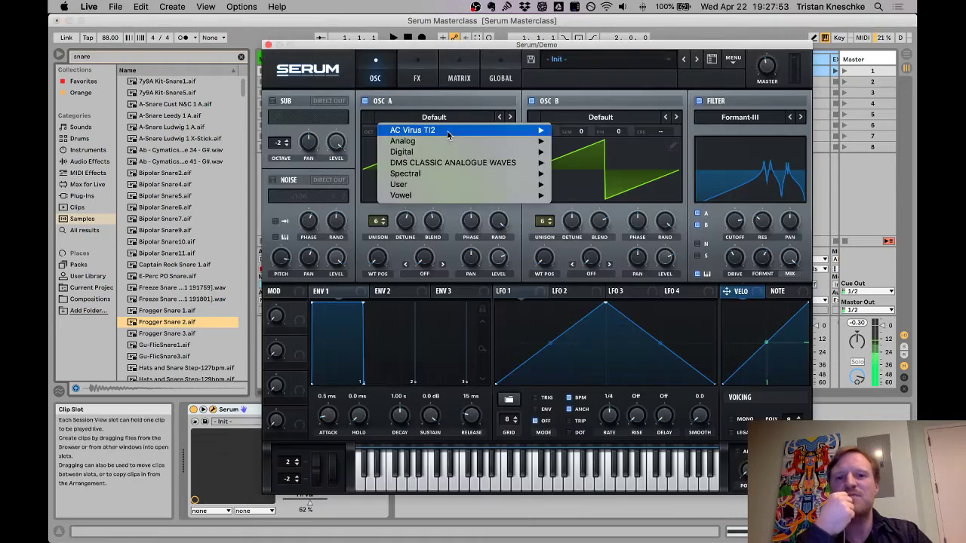
pyautogui.click(434, 106)
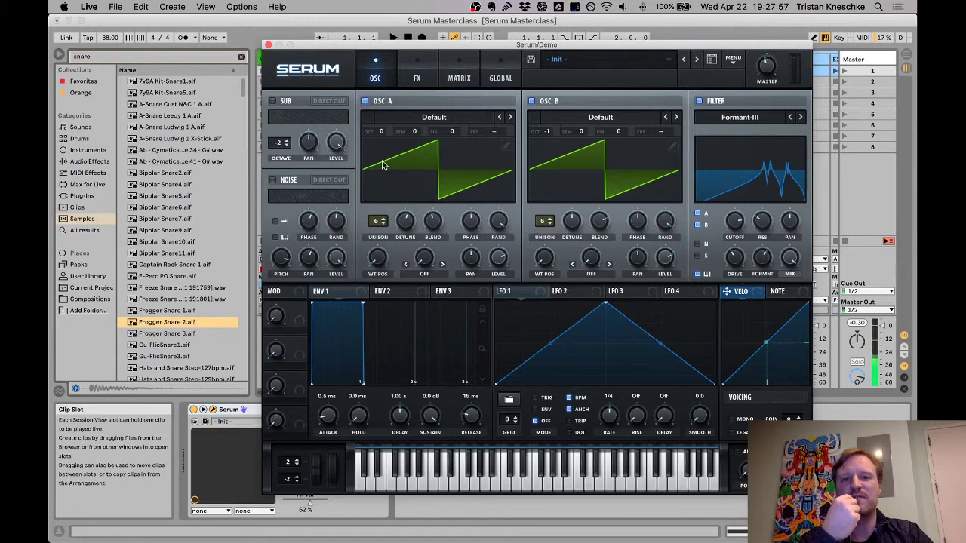
# Step: Load the DMS CAW MINIMOOG SINE wavetable in oscillator A and advance through the following Minimoog waves to DMS CAW MINIMOOG TRIANGLE
pyautogui.click(423, 119)
pyautogui.moveTo(452, 162)
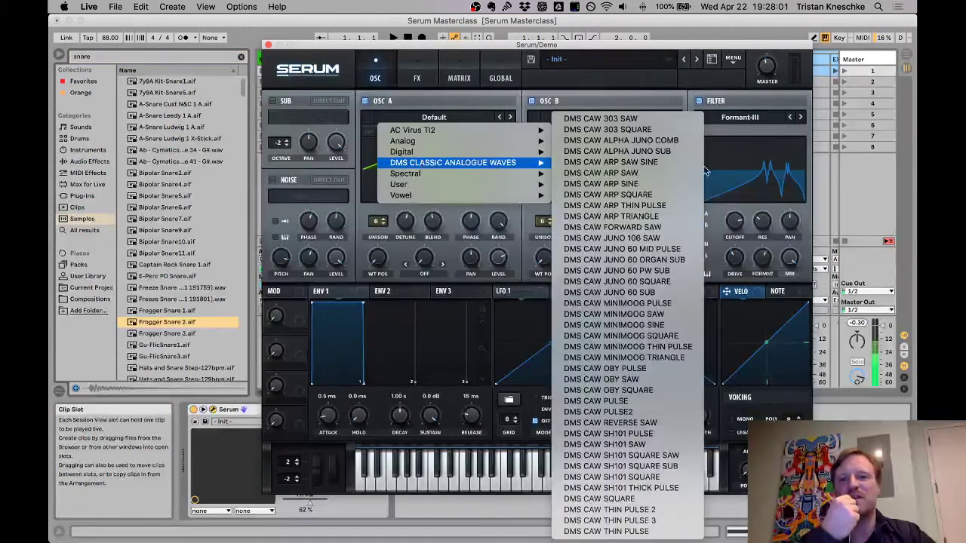
pyautogui.click(627, 325)
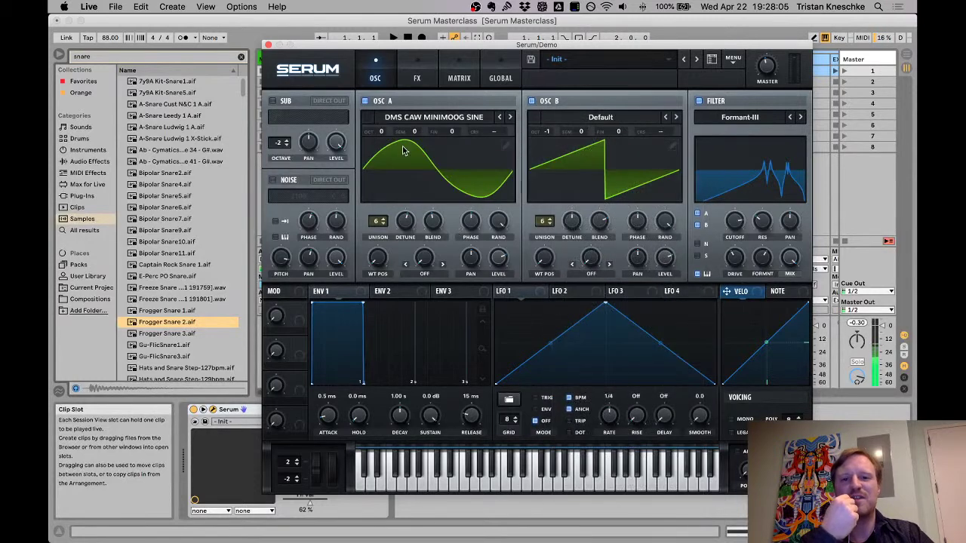
pyautogui.click(511, 118)
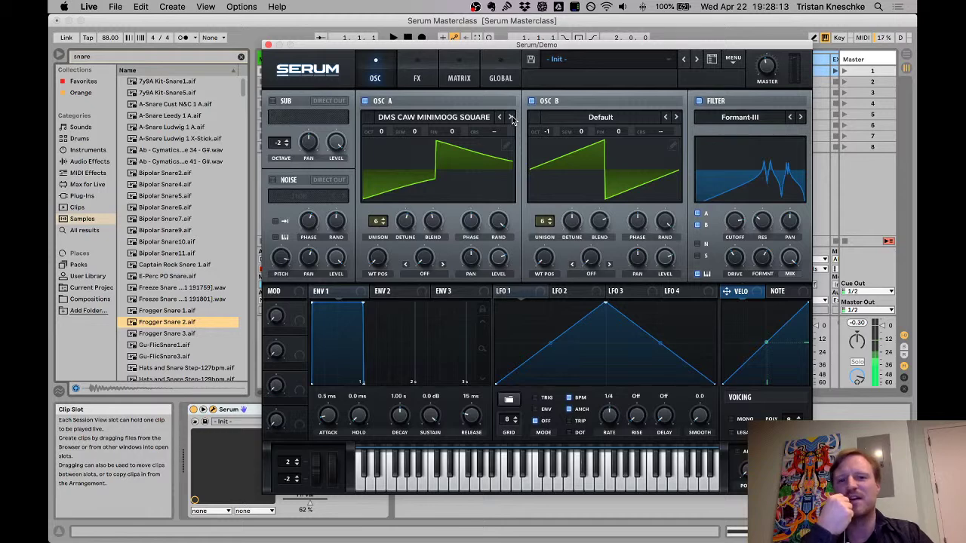
pyautogui.click(510, 118)
pyautogui.click(510, 118)
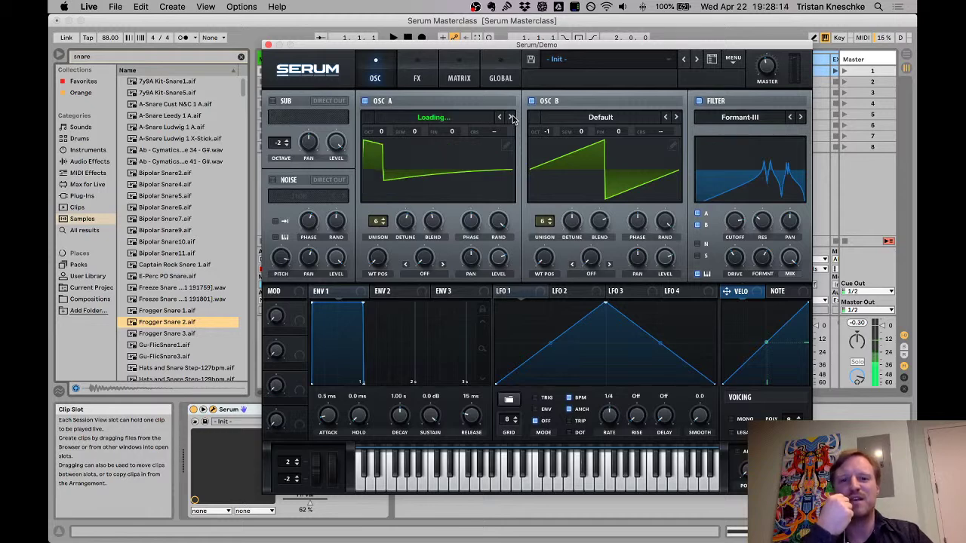
# Step: Load DMS CAW JUNO 60 ORGAN SUB in oscillator A and advance through the Juno and Minimoog waves to DMS CAW MINIMOOG SINE
pyautogui.click(427, 120)
pyautogui.moveTo(436, 164)
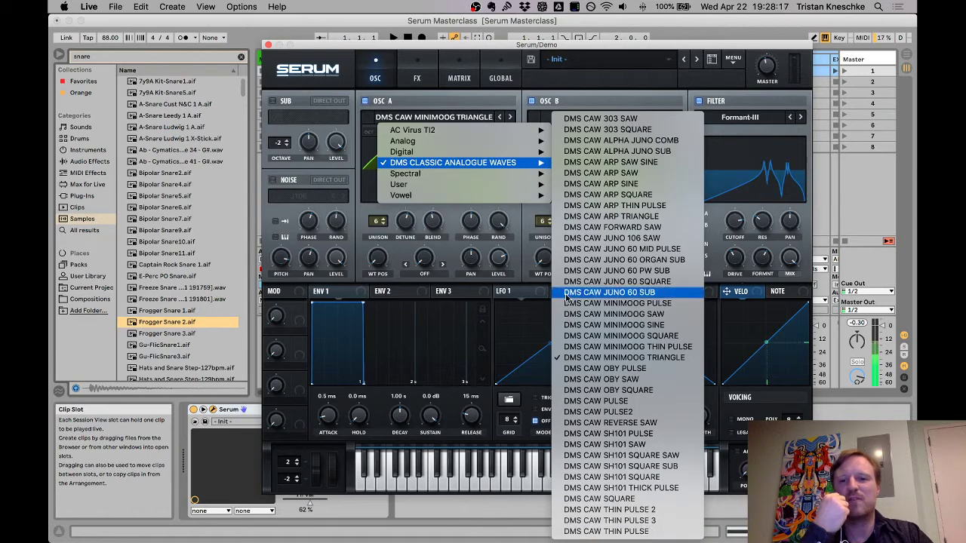
pyautogui.click(634, 259)
pyautogui.click(509, 117)
pyautogui.click(509, 117)
pyautogui.click(509, 117)
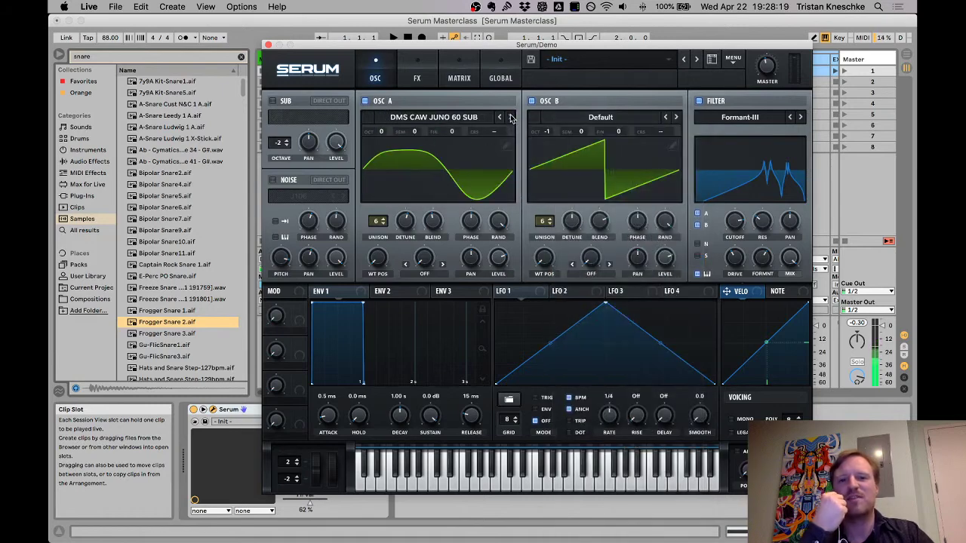
pyautogui.click(509, 117)
pyautogui.click(510, 117)
pyautogui.click(510, 117)
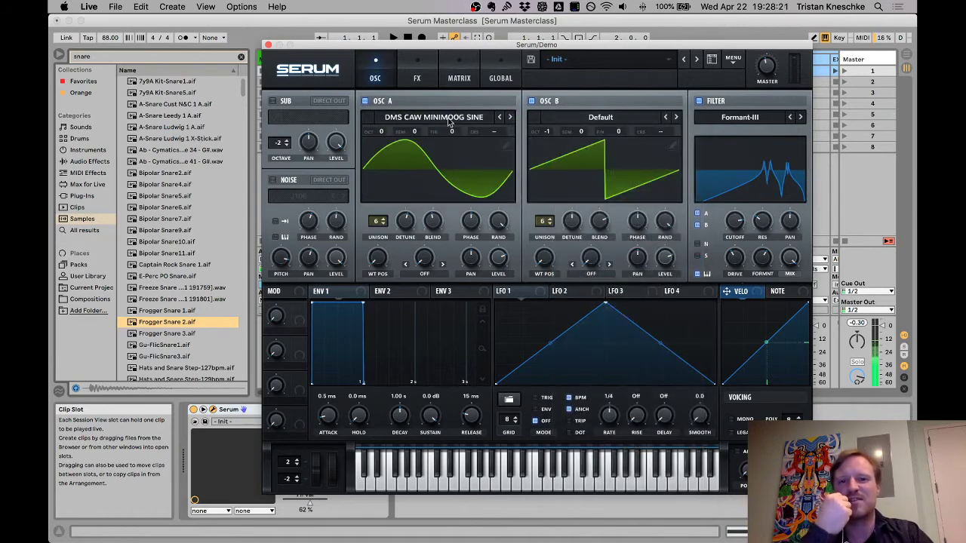
# Step: Load the DMS CAW SH101 SAW wavetable from the DMS Classic Analogue Waves into oscillator A
pyautogui.click(468, 118)
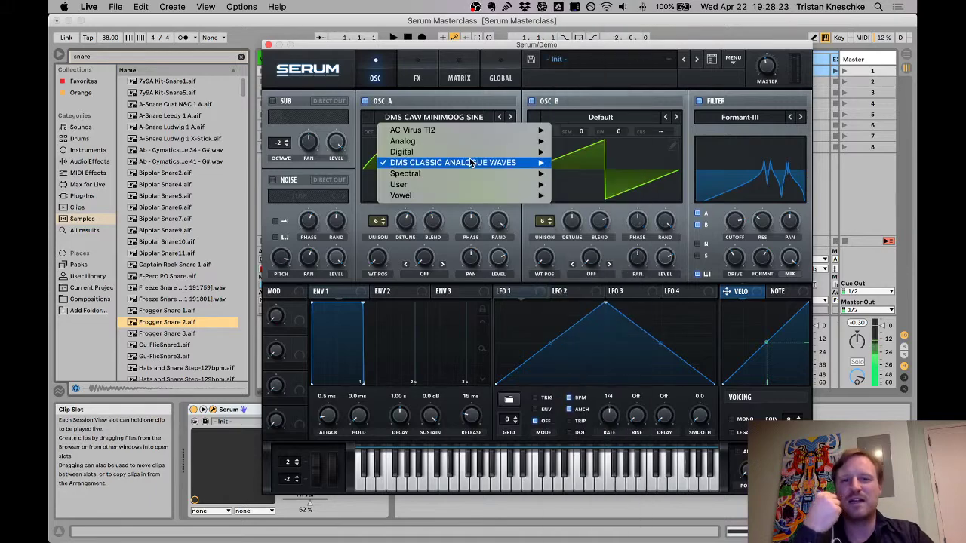
pyautogui.moveTo(472, 162)
pyautogui.click(600, 445)
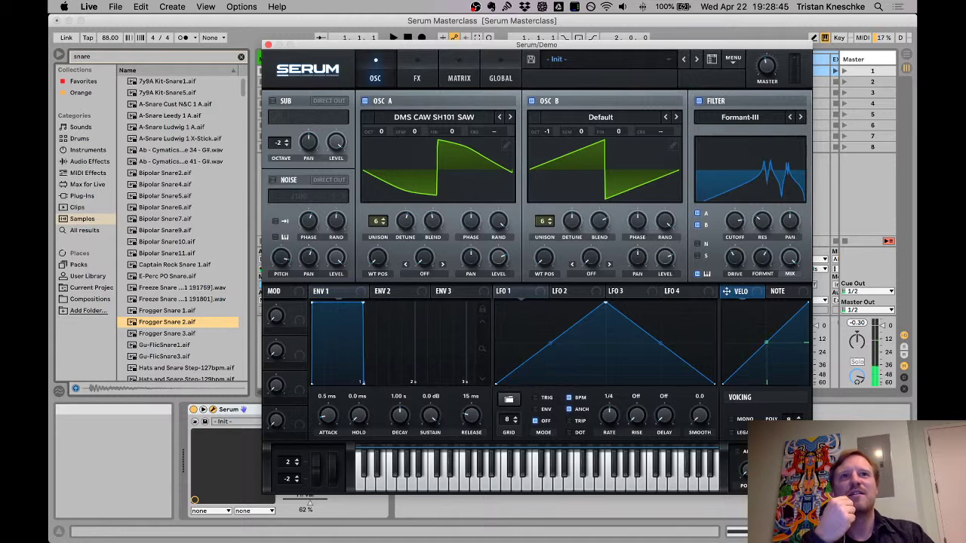
pyautogui.press('super+alt+p')
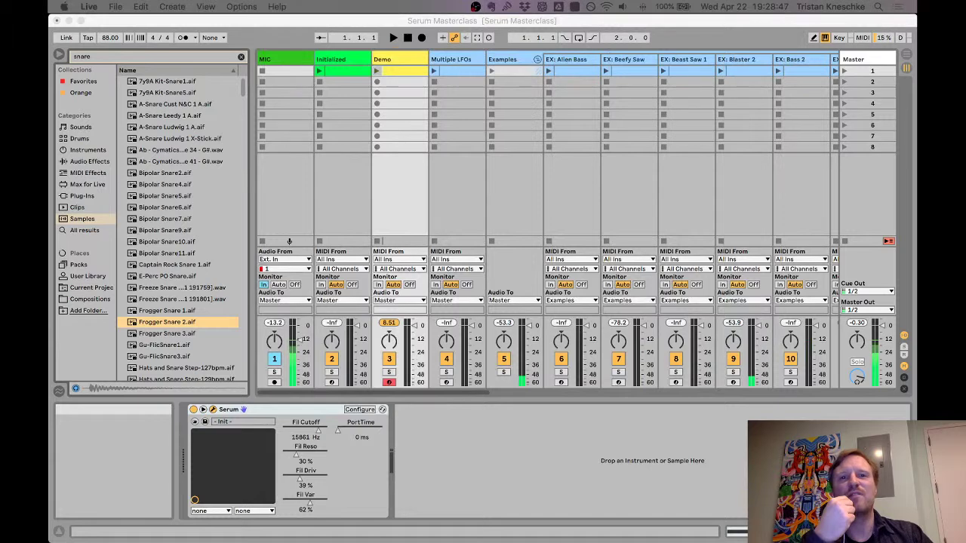
pyautogui.press('super+alt+p')
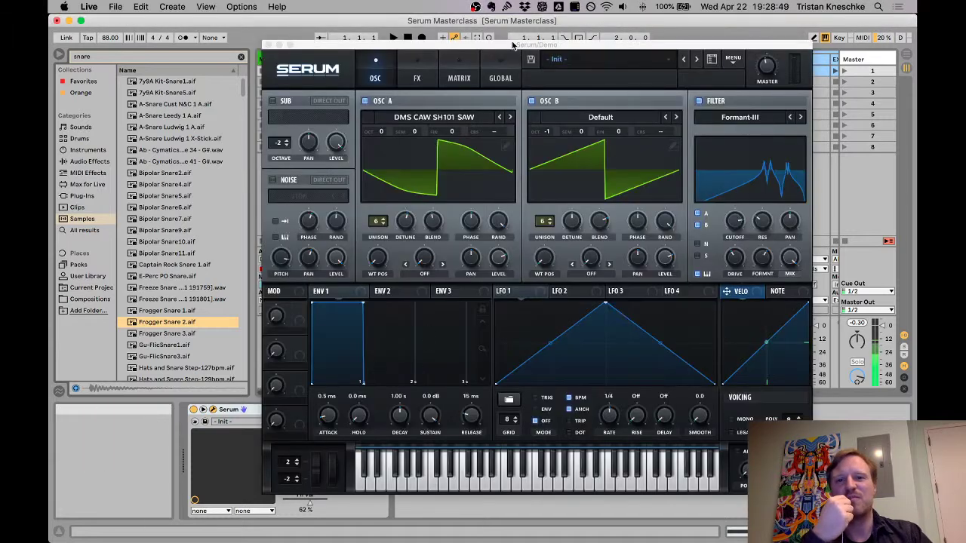
pyautogui.moveTo(521, 47); pyautogui.dragTo(520, 46)
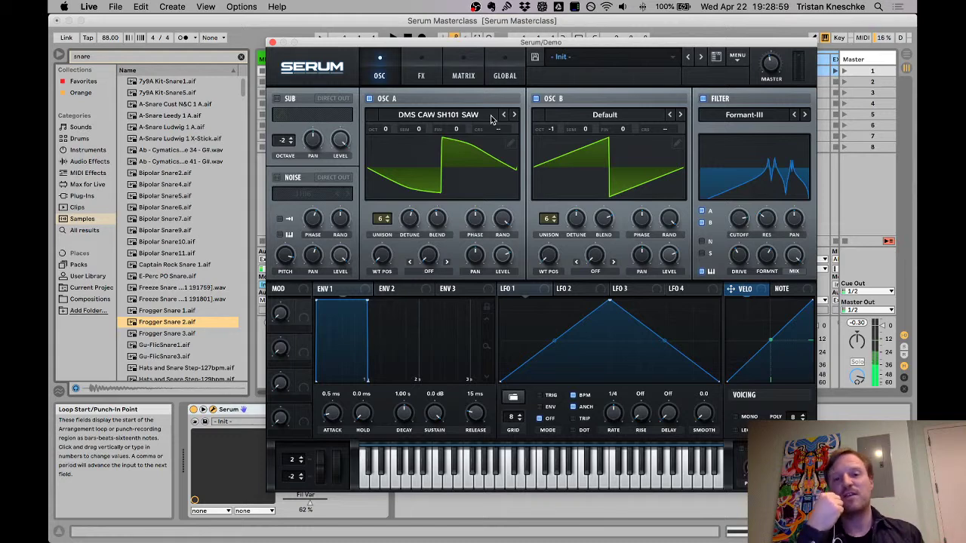
pyautogui.click(459, 119)
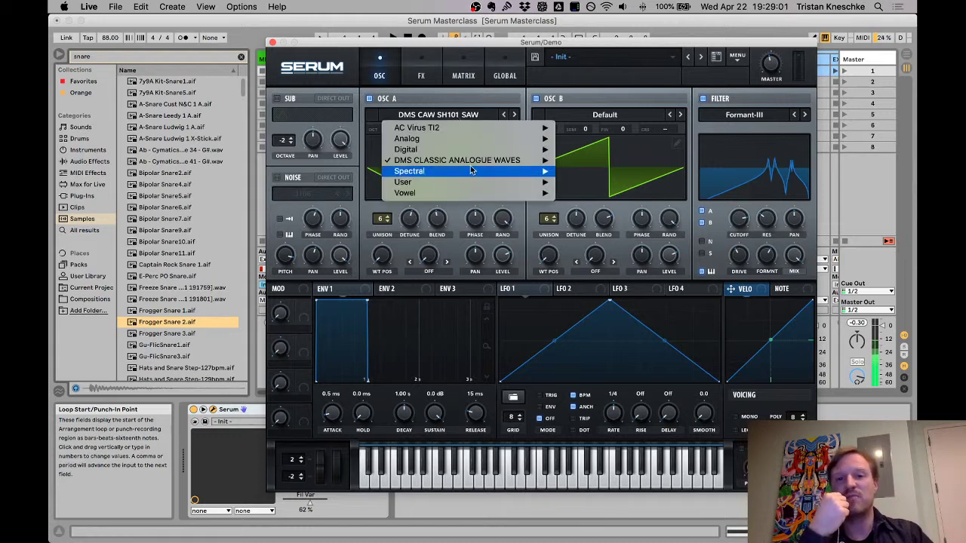
pyautogui.moveTo(468, 160)
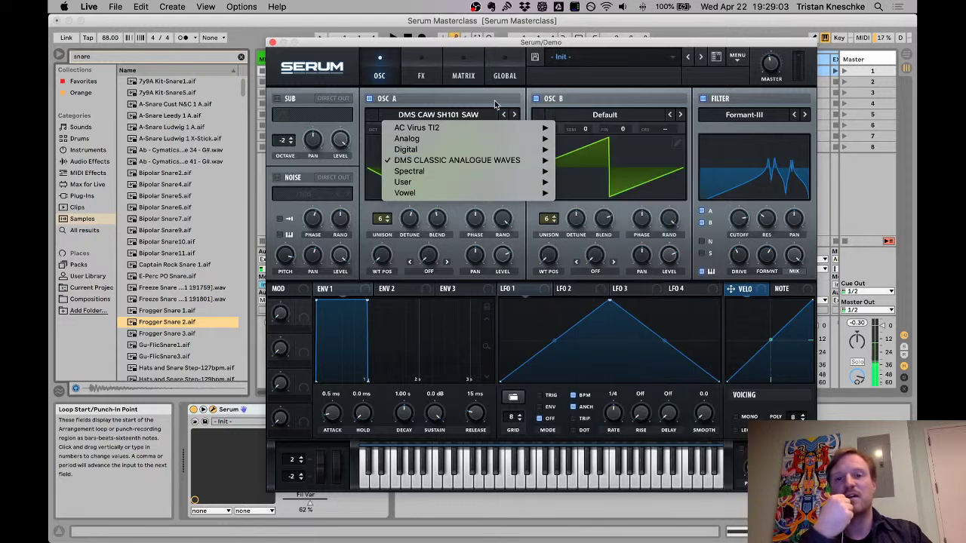
pyautogui.click(561, 85)
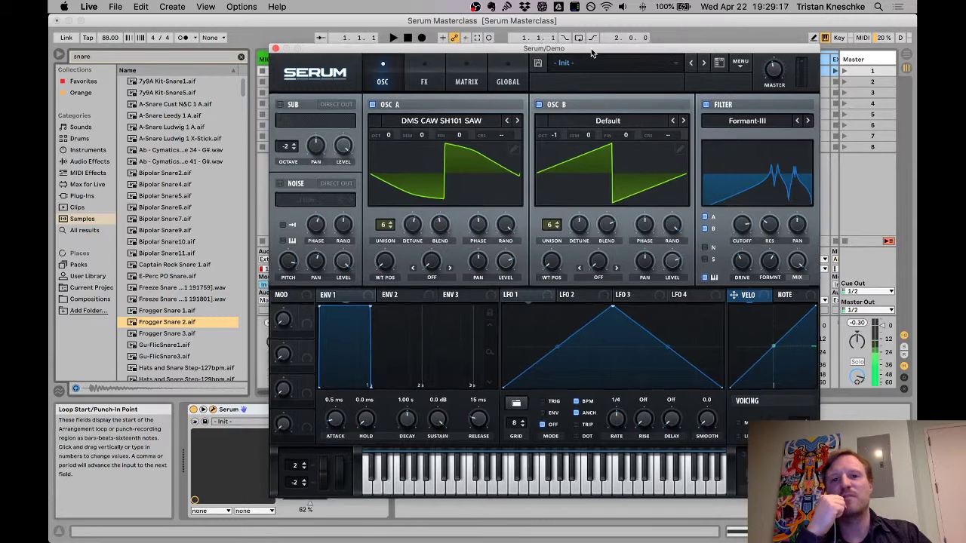
pyautogui.moveTo(591, 49); pyautogui.dragTo(567, 38)
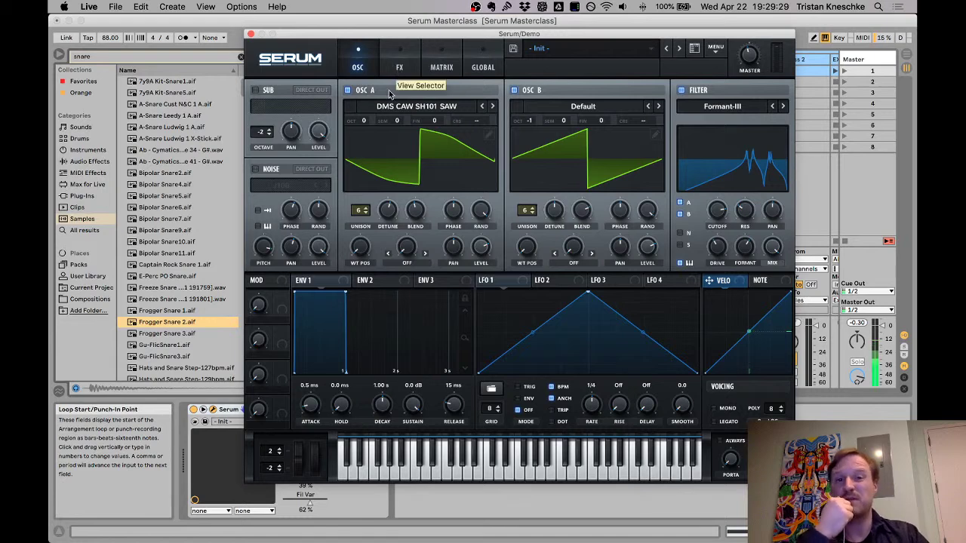
pyautogui.click(396, 66)
pyautogui.click(362, 65)
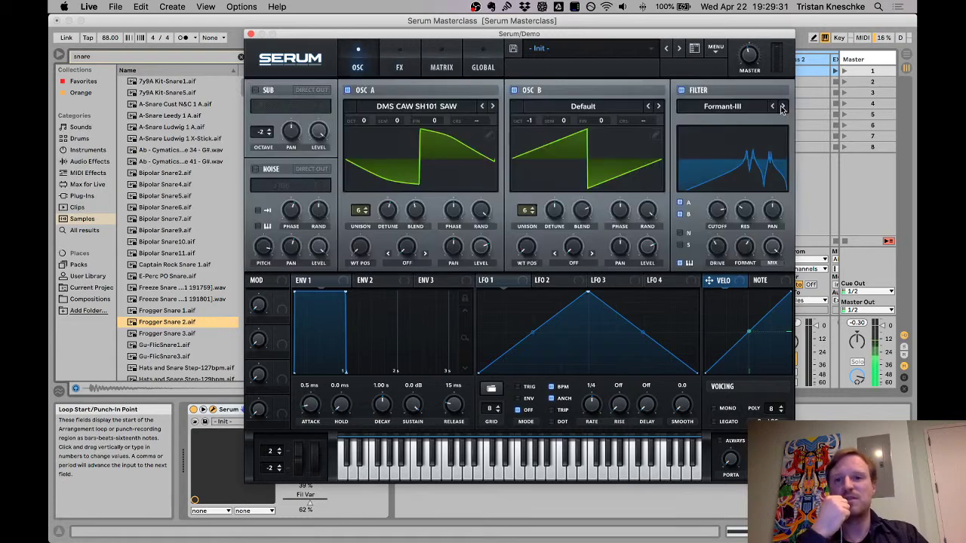
# Step: Reset the patch to the init preset, then enable oscillator B and set its octave to -2
pyautogui.click(714, 53)
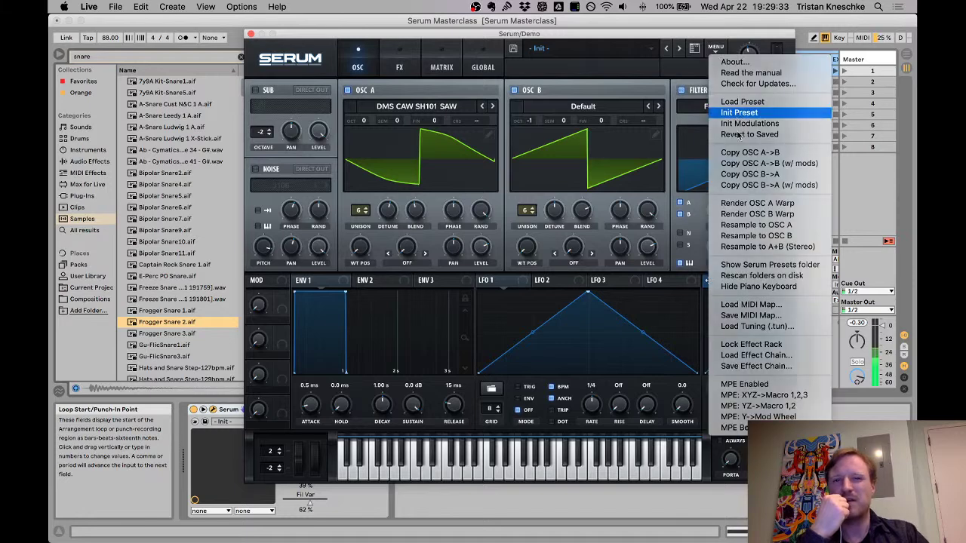
pyautogui.click(739, 113)
pyautogui.click(515, 90)
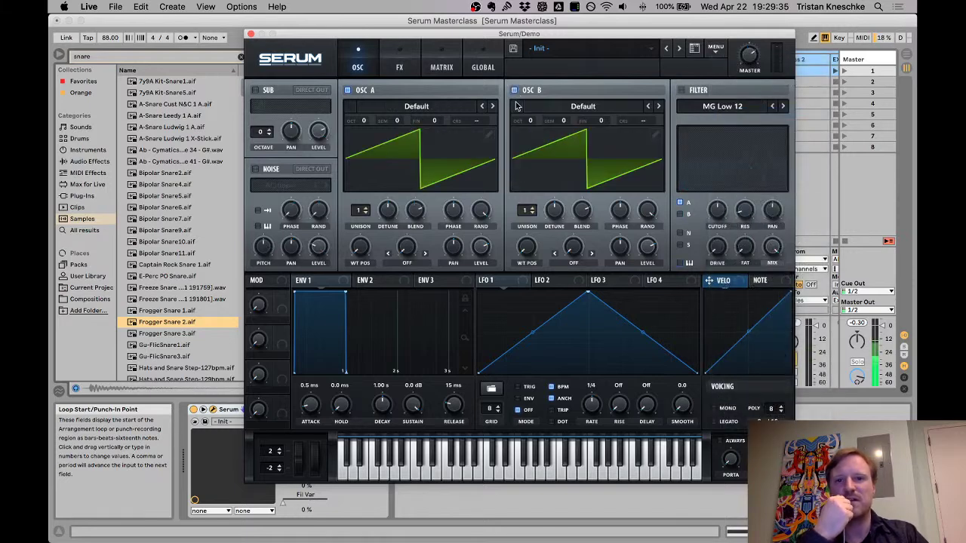
pyautogui.moveTo(529, 119); pyautogui.dragTo(549, 156)
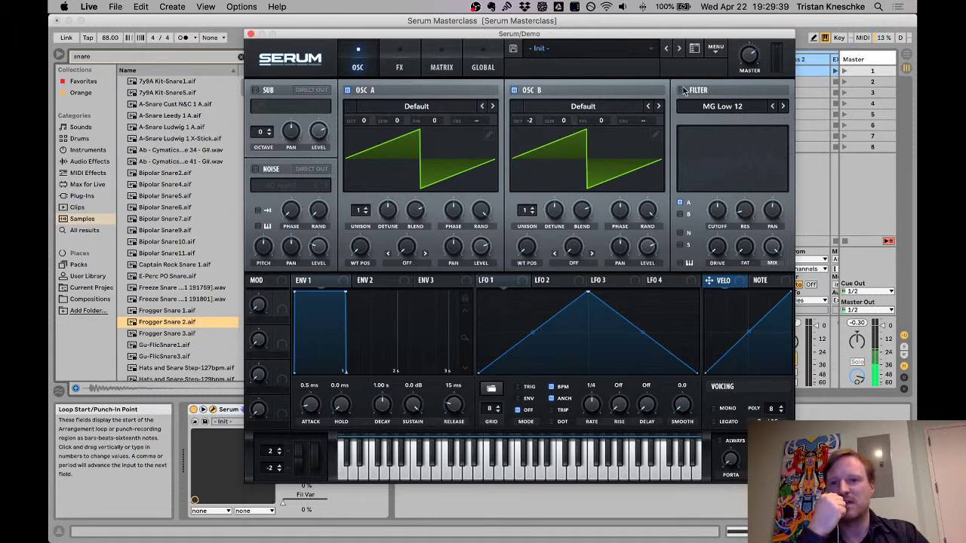
# Step: Enable the MG Low 12 filter, raise its cutoff slightly and route oscillator B through it
pyautogui.click(681, 89)
pyautogui.moveTo(727, 217); pyautogui.dragTo(727, 203)
pyautogui.click(688, 214)
# Step: Load the DMS CAW MINIMOOG THIN PULSE wavetable from the DMS Classic Analogue Waves into oscillator A
pyautogui.click(417, 111)
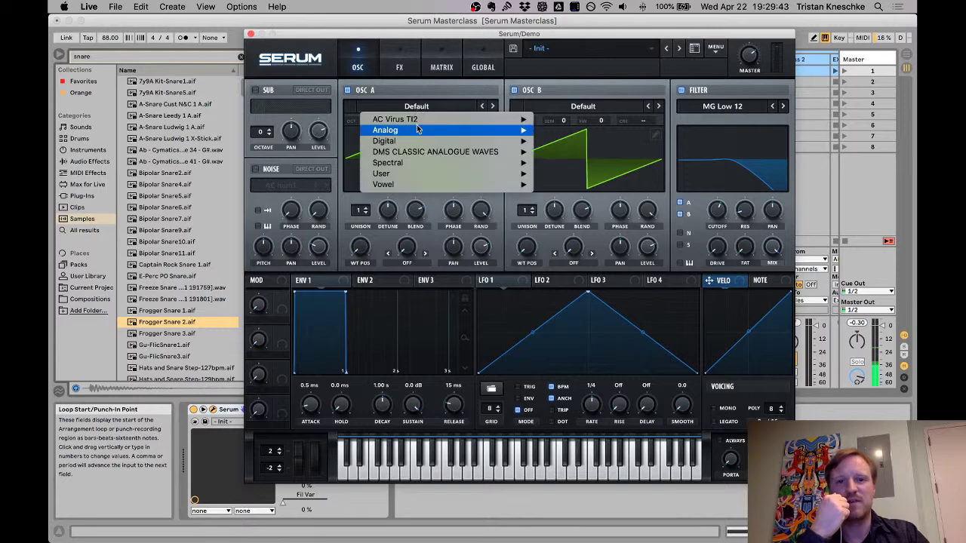
pyautogui.moveTo(435, 152)
pyautogui.click(604, 346)
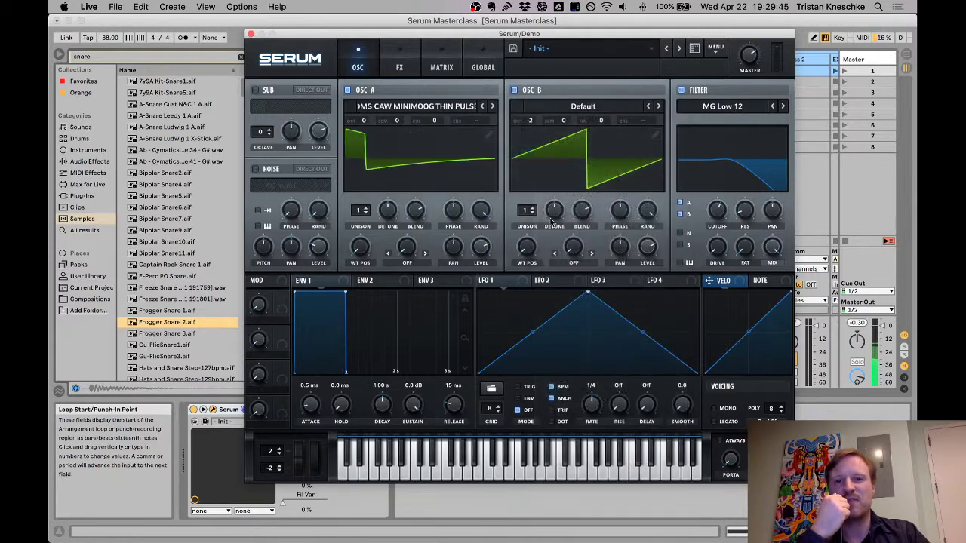
# Step: Load the DMS CAW JUNO 106 SAW wavetable from the DMS Classic Analogue Waves into oscillator B and raise the filter cutoff
pyautogui.click(583, 107)
pyautogui.moveTo(601, 151)
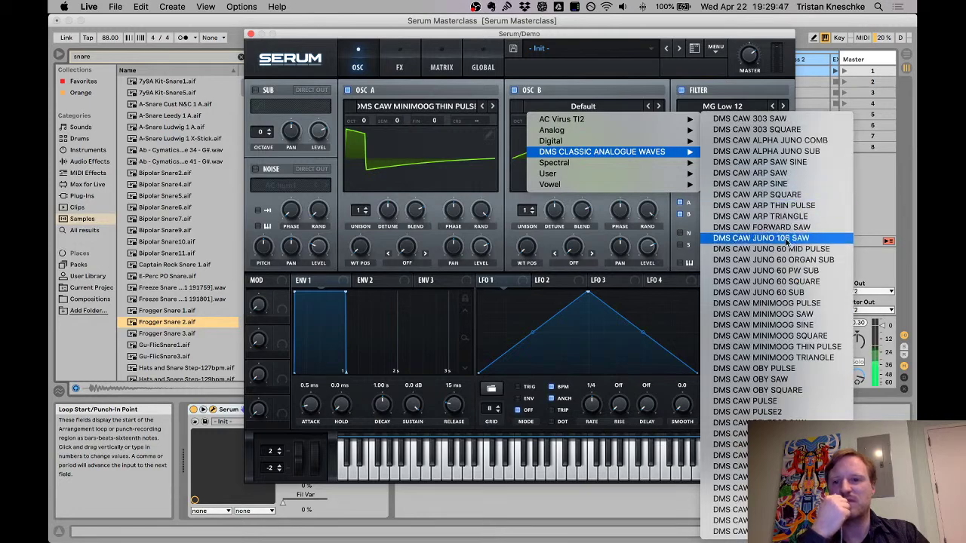
pyautogui.click(754, 238)
pyautogui.moveTo(658, 209)
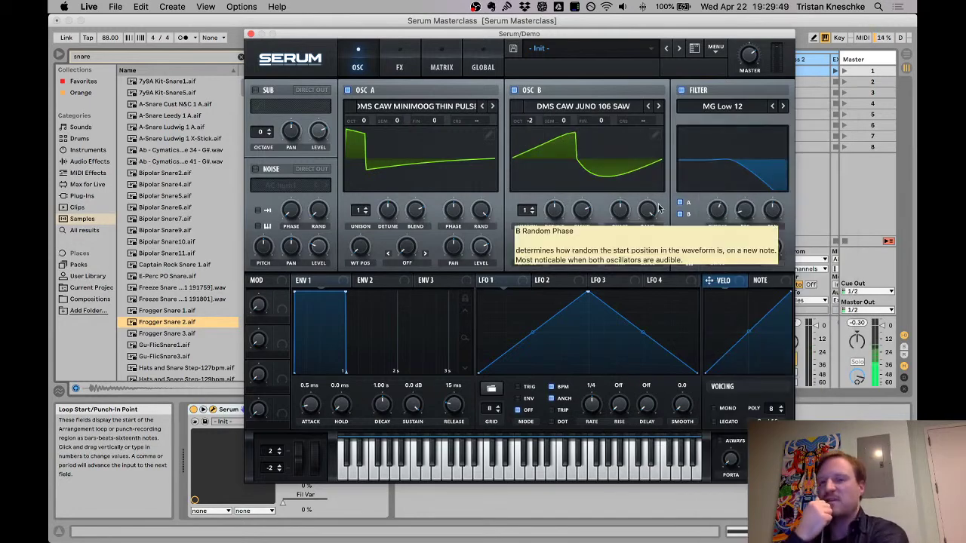
pyautogui.moveTo(717, 210); pyautogui.dragTo(721, 185)
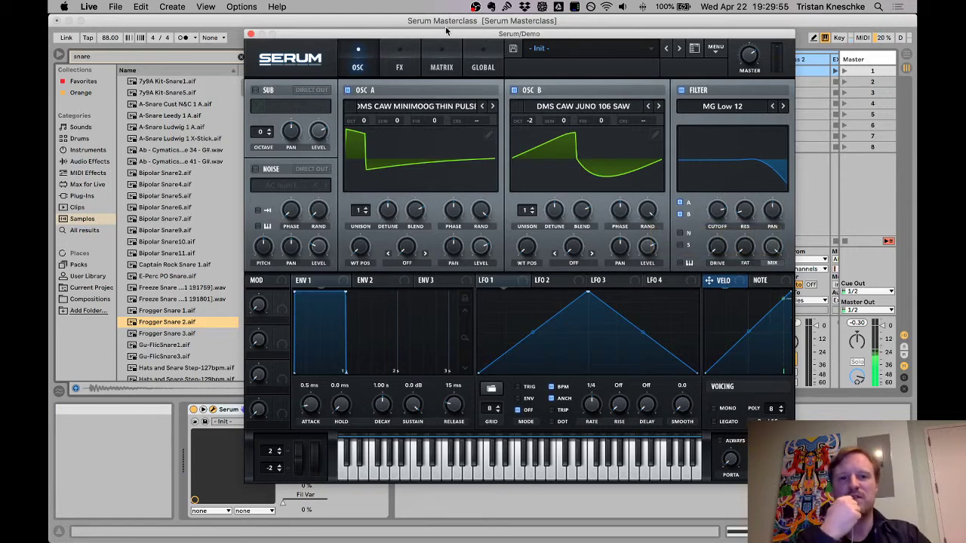
# Step: Enable the Hyper/Dimension effect, set the Hyper unison to 7 and adjust its rate, detune and mix
pyautogui.click(399, 67)
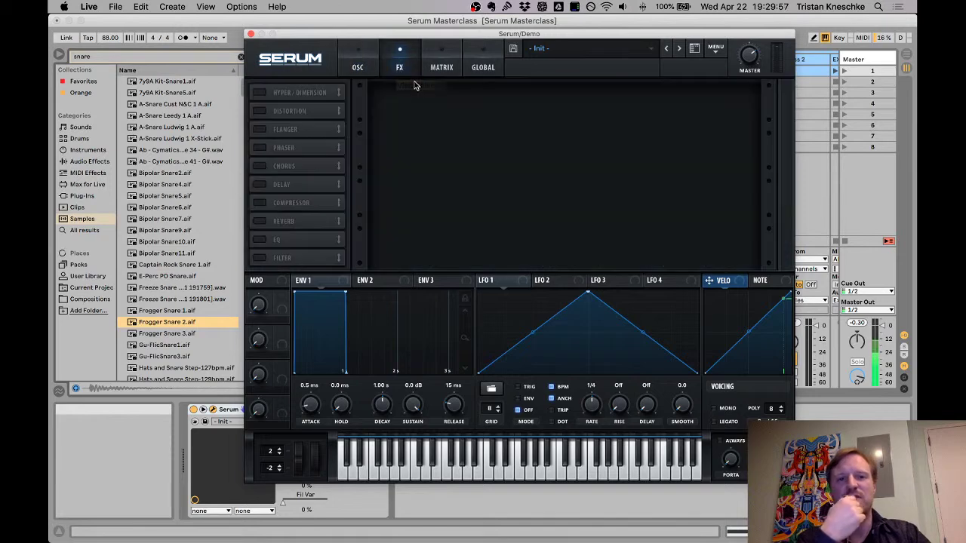
pyautogui.click(259, 92)
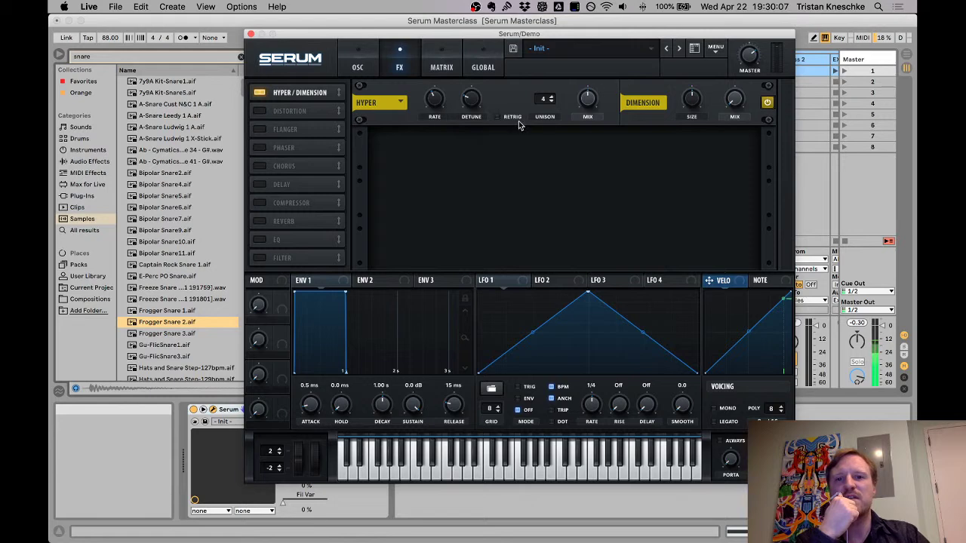
pyautogui.moveTo(549, 101); pyautogui.dragTo(515, 62)
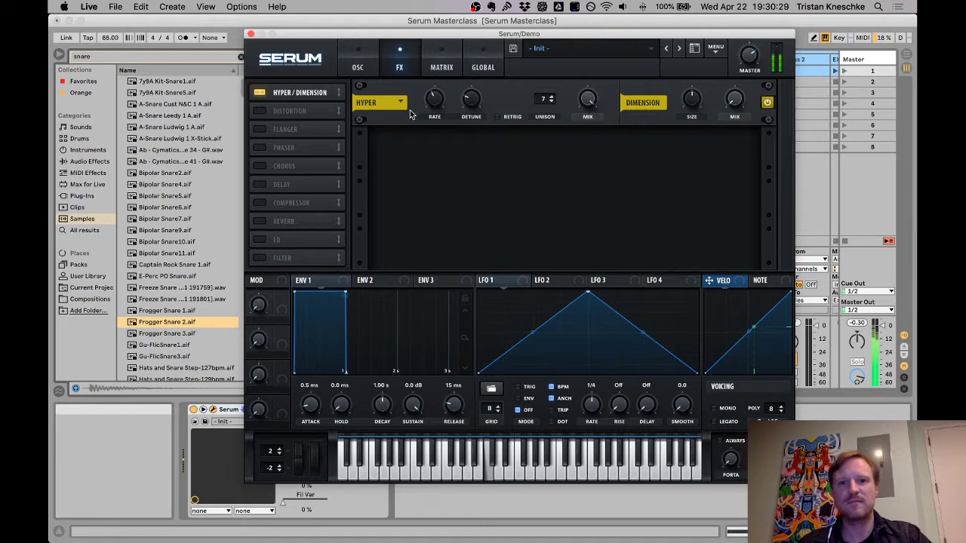
pyautogui.click(475, 50)
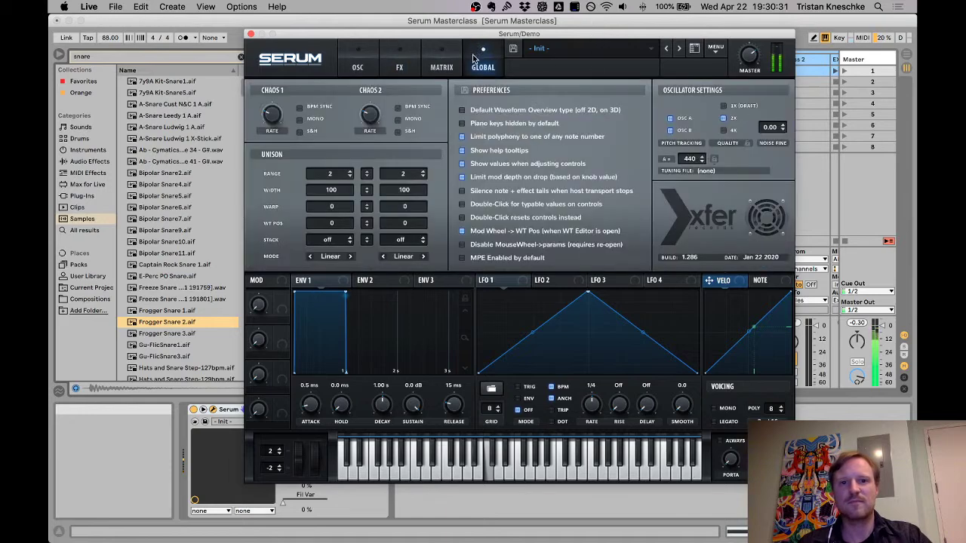
pyautogui.click(408, 54)
pyautogui.moveTo(438, 84); pyautogui.dragTo(434, 142)
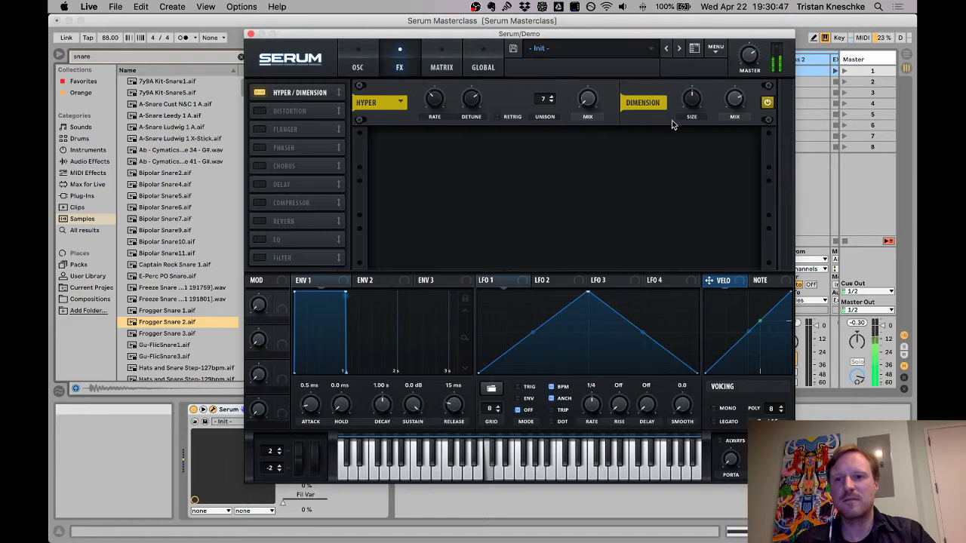
# Step: Sweep the Dimension section's size and adjust its mix
pyautogui.moveTo(697, 80); pyautogui.dragTo(700, 105)
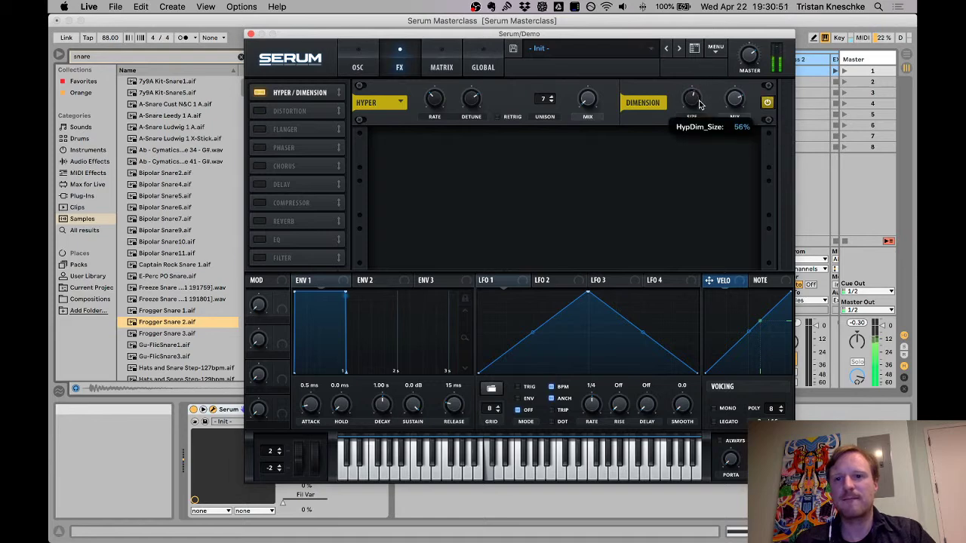
pyautogui.moveTo(697, 155); pyautogui.dragTo(712, 88)
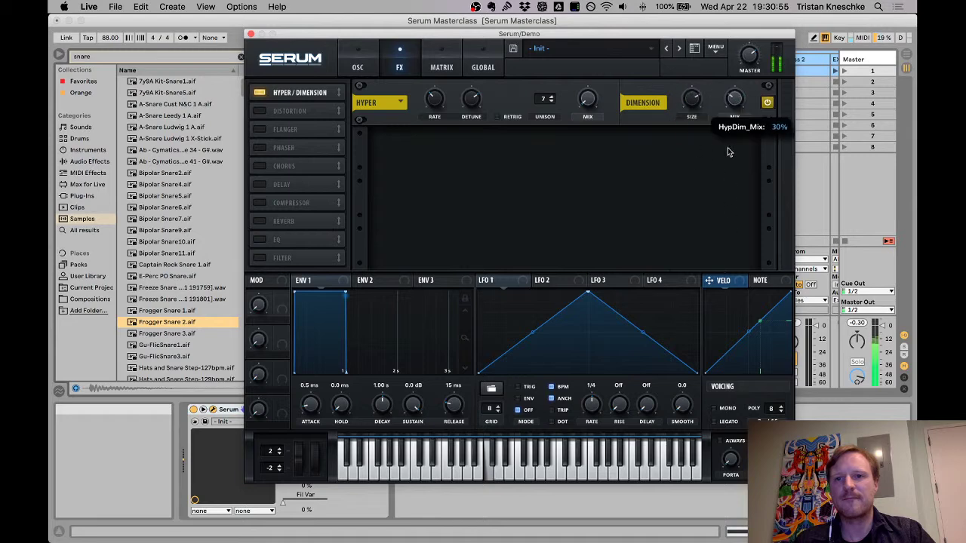
pyautogui.moveTo(735, 98); pyautogui.dragTo(762, 226)
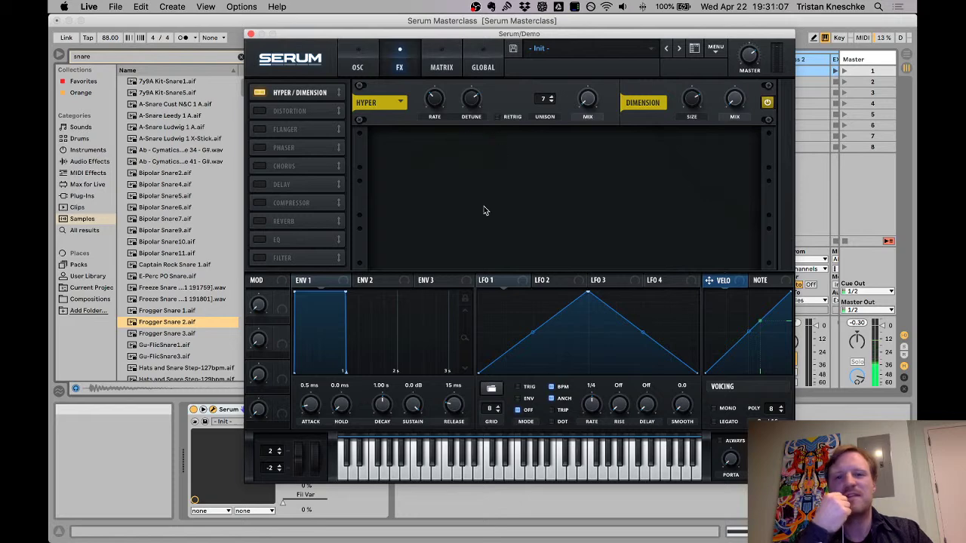
# Step: Switch off Hyper/Dimension and enable the Distortion effect in Rectify mode
pyautogui.click(260, 92)
pyautogui.click(259, 111)
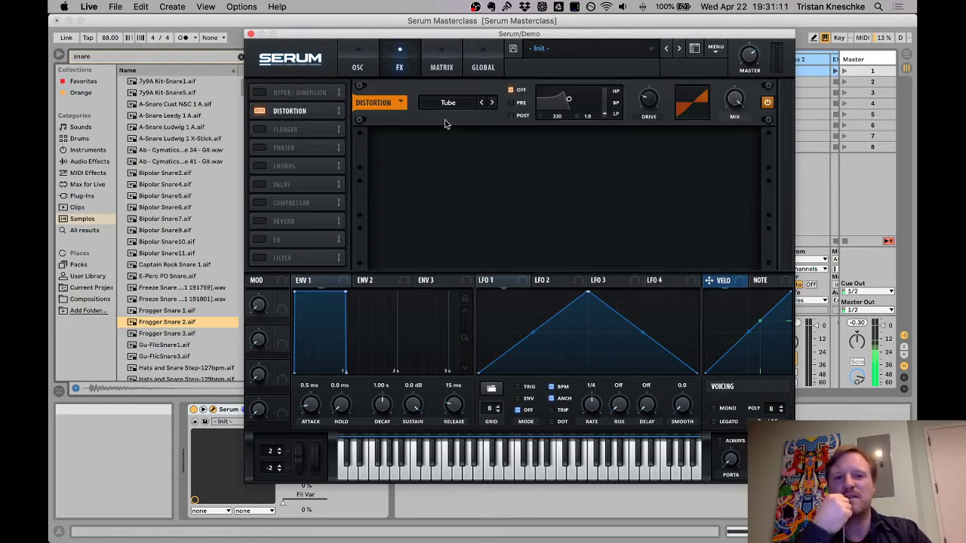
pyautogui.click(451, 103)
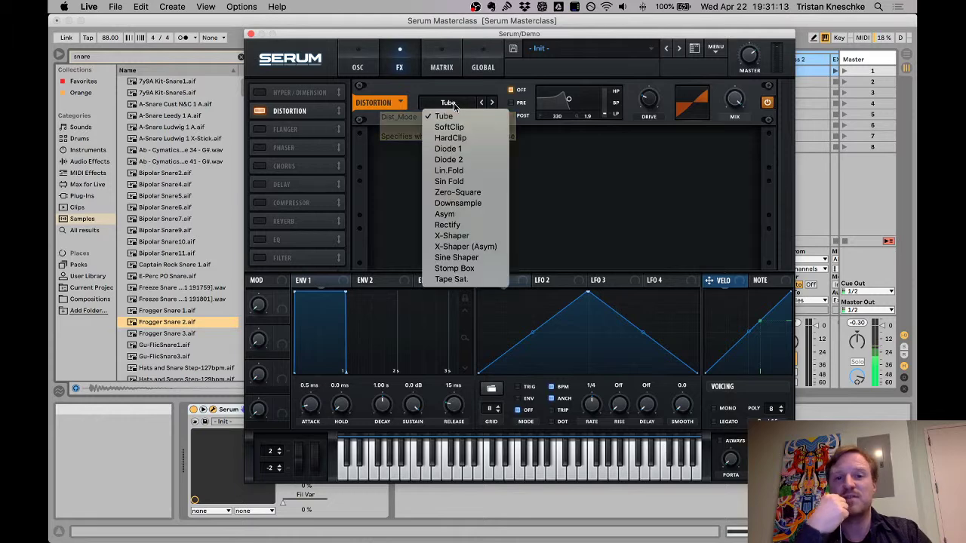
pyautogui.click(472, 224)
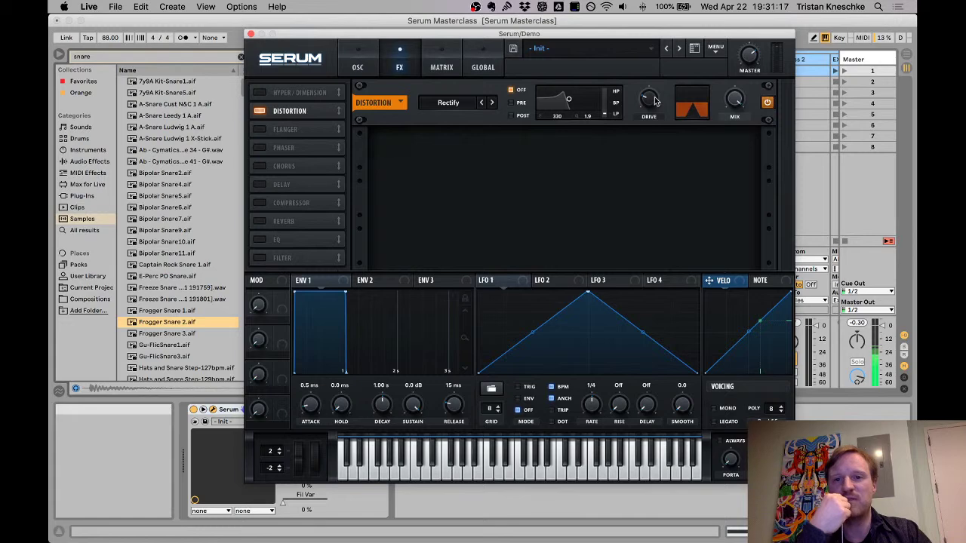
# Step: Lower the Rectify distortion's mix and sweep its drive up and back down
pyautogui.moveTo(738, 107); pyautogui.dragTo(730, 151)
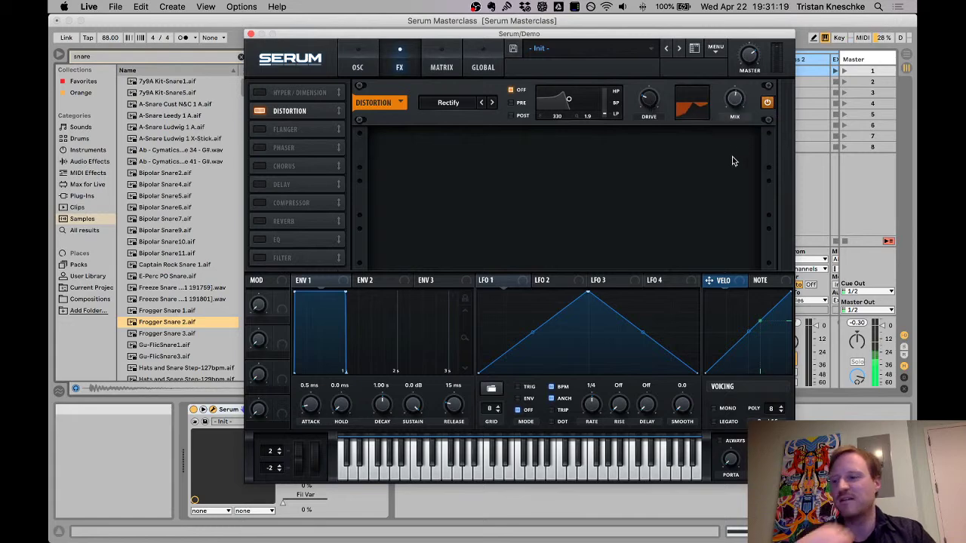
pyautogui.moveTo(656, 105); pyautogui.dragTo(656, 48)
pyautogui.moveTo(733, 105)
pyautogui.mouseDown()
pyautogui.moveTo(734, 76)
pyautogui.moveTo(738, 101)
pyautogui.mouseUp()
pyautogui.moveTo(647, 98)
pyautogui.mouseDown()
pyautogui.moveTo(647, 189)
pyautogui.moveTo(647, 113)
pyautogui.mouseUp()
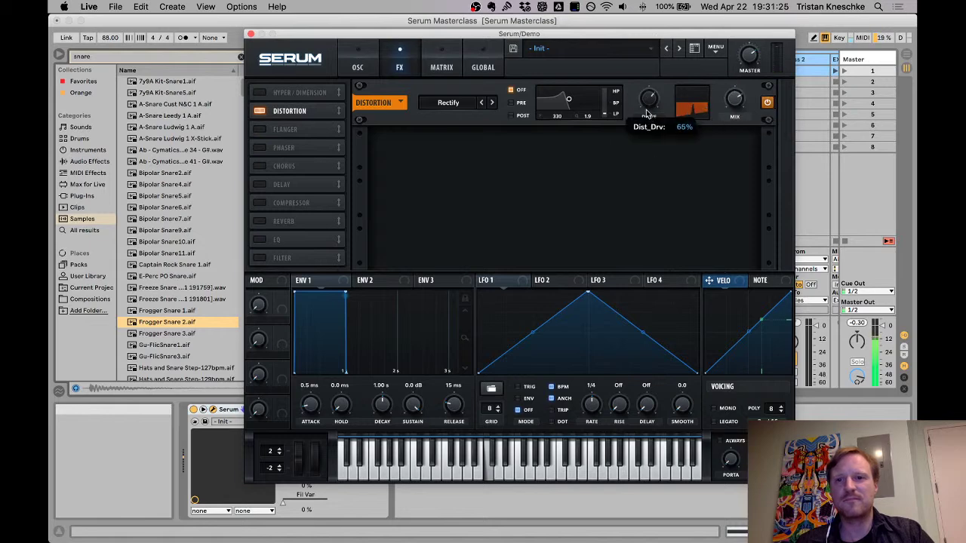
# Step: Change the distortion mode to Downsample and turn up its drive
pyautogui.click(452, 104)
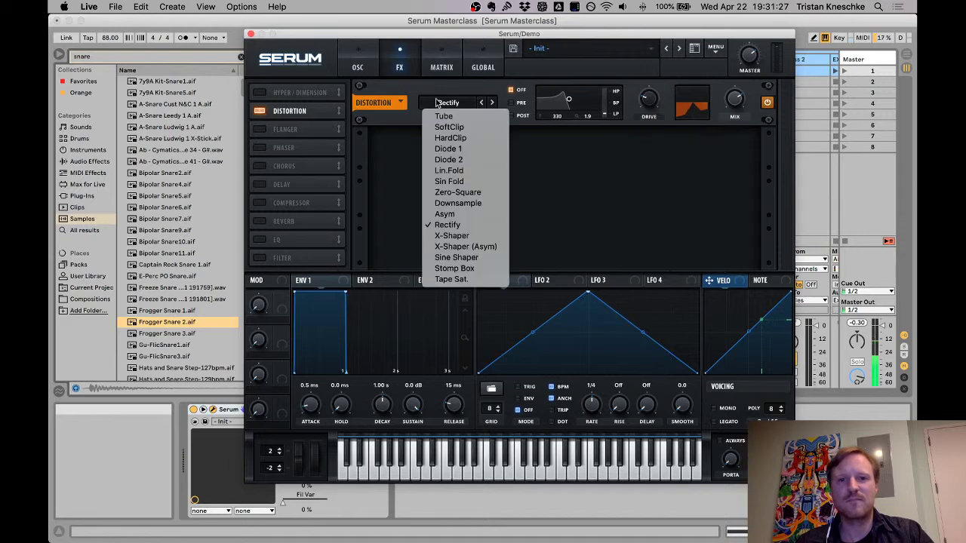
pyautogui.click(444, 204)
pyautogui.moveTo(652, 57); pyautogui.dragTo(662, 12)
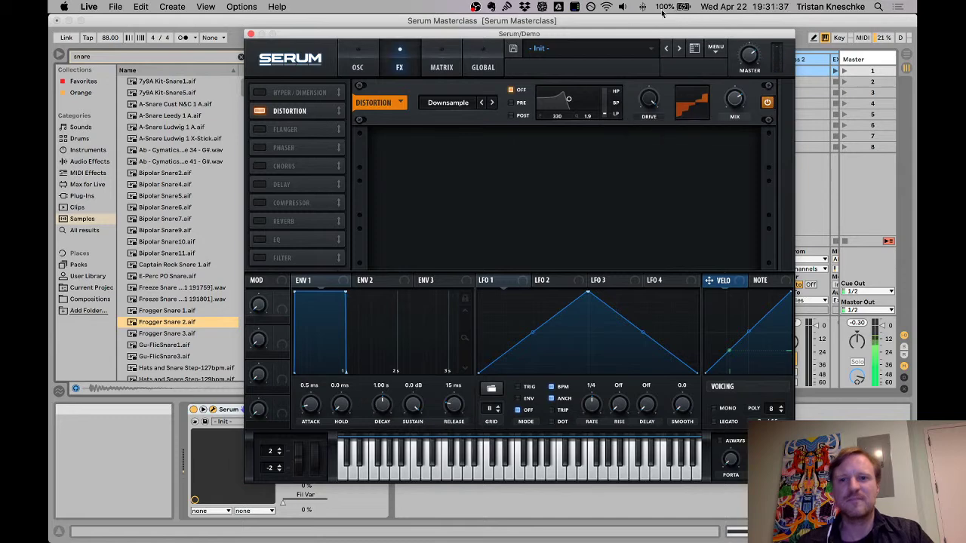
# Step: Change the distortion mode to SoftClip and vary its drive
pyautogui.click(450, 105)
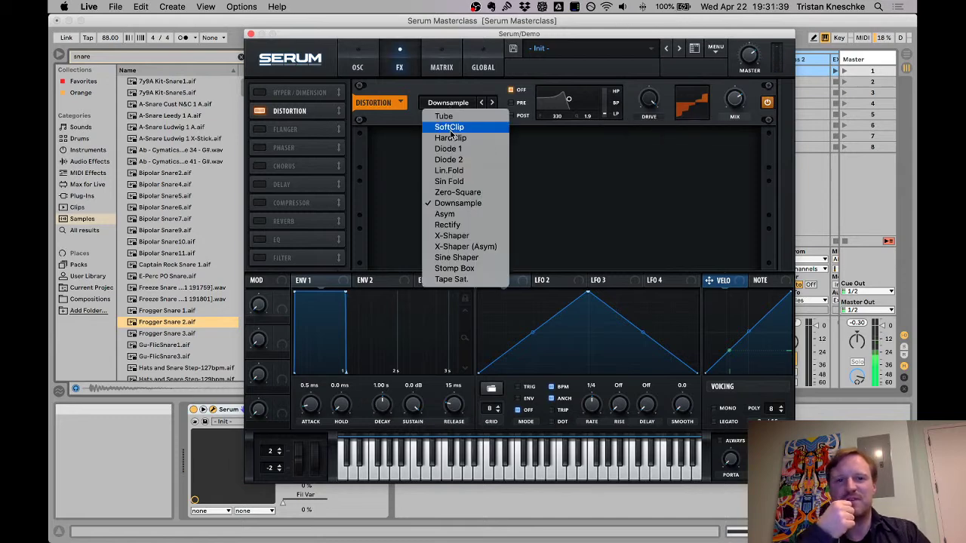
pyautogui.click(449, 127)
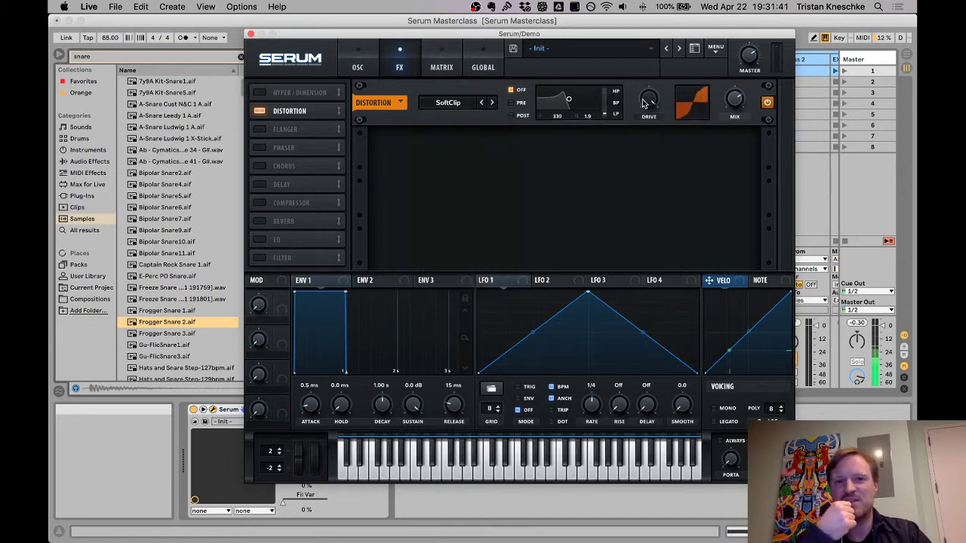
pyautogui.moveTo(643, 103); pyautogui.dragTo(646, 127)
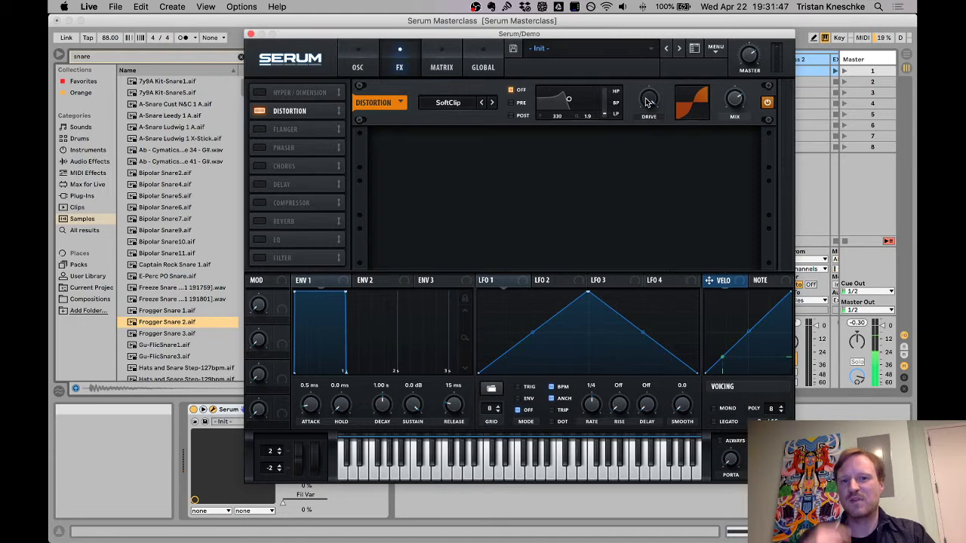
pyautogui.click(448, 102)
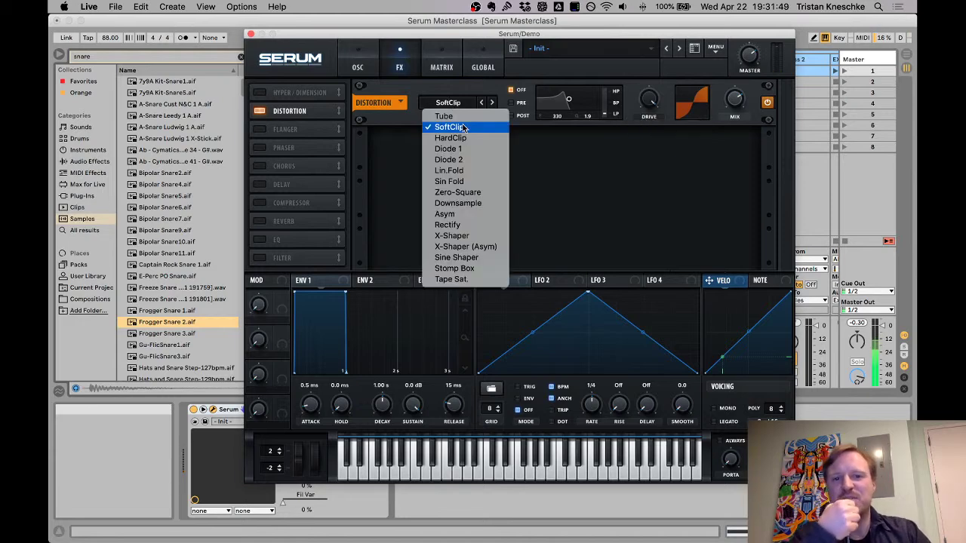
pyautogui.click(638, 195)
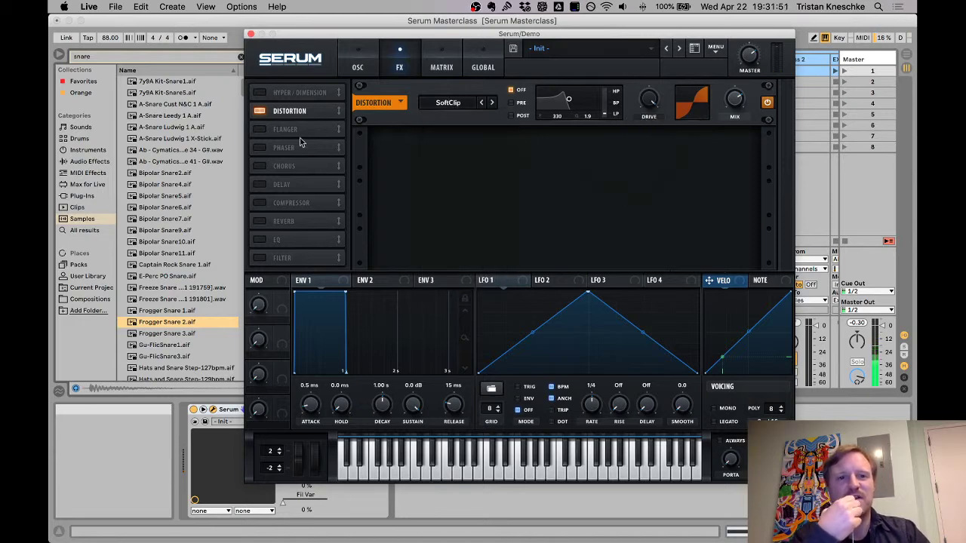
# Step: Switch off Distortion and enable the Flanger, Phaser, Chorus and Delay effects
pyautogui.click(261, 113)
pyautogui.click(261, 131)
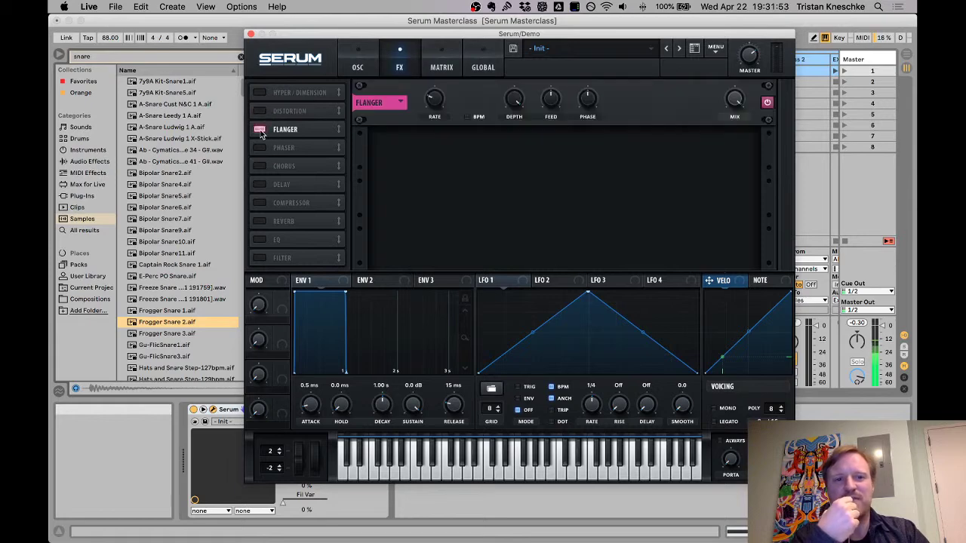
pyautogui.click(263, 149)
pyautogui.click(259, 166)
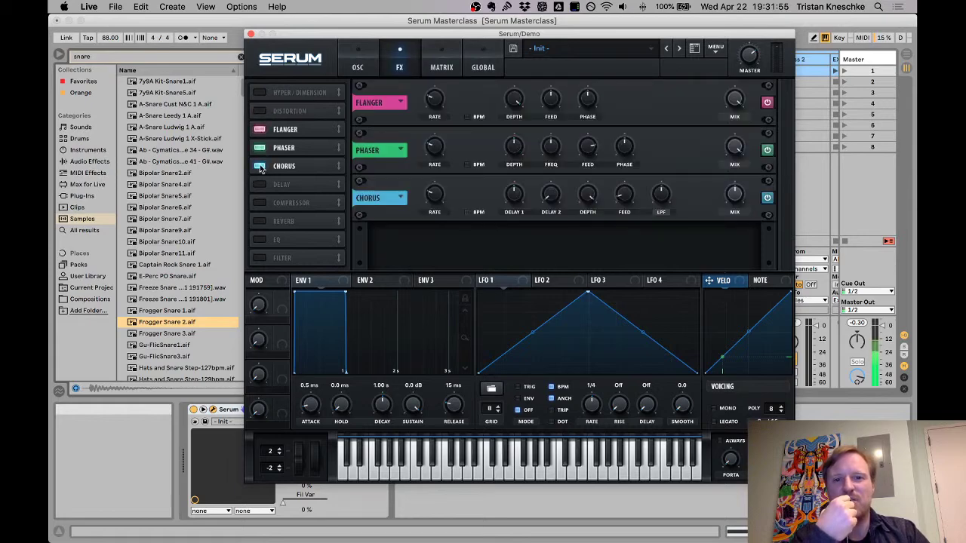
pyautogui.click(260, 186)
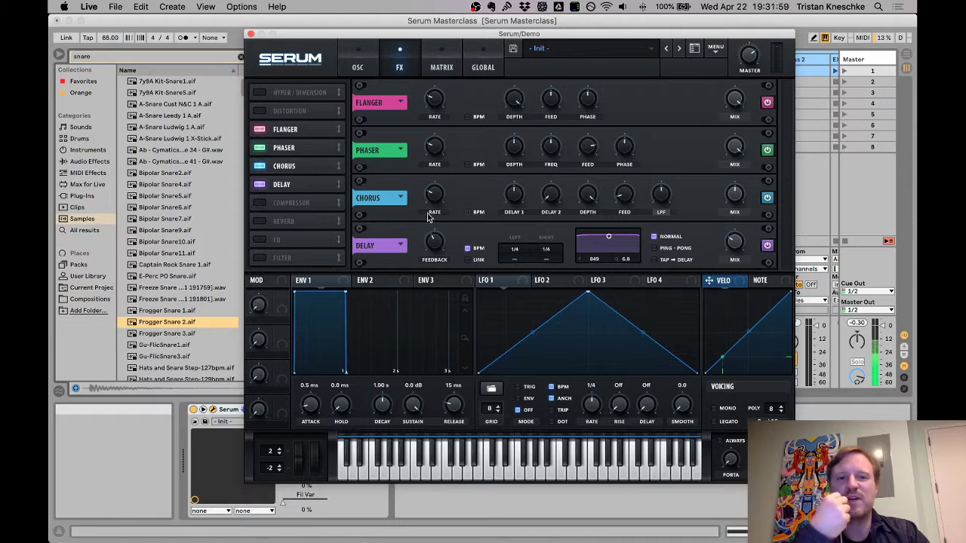
# Step: Enable Reverb and reorder the effects chain with Phaser above Flanger, and Hyper/Dimension and Distortion directly below Reverb
pyautogui.moveTo(299, 148); pyautogui.dragTo(305, 125)
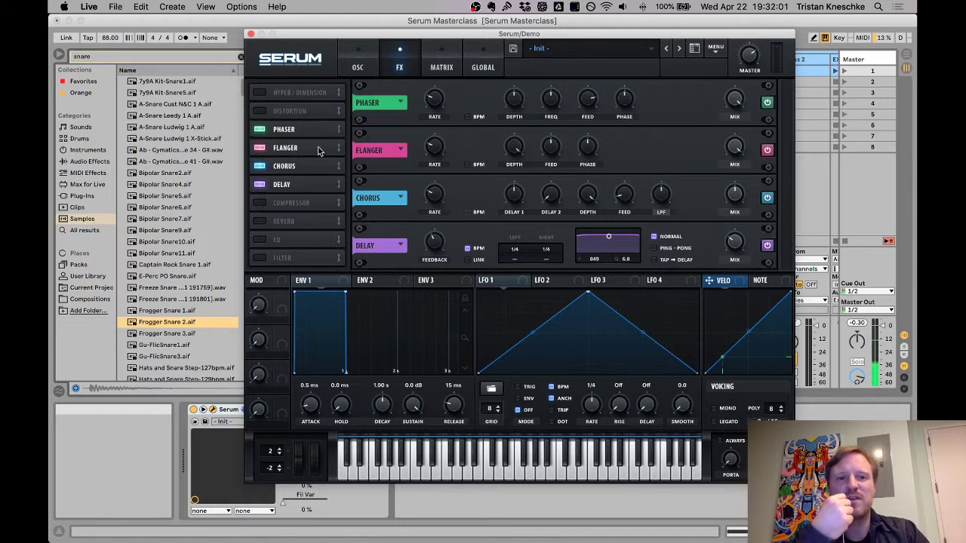
pyautogui.click(259, 221)
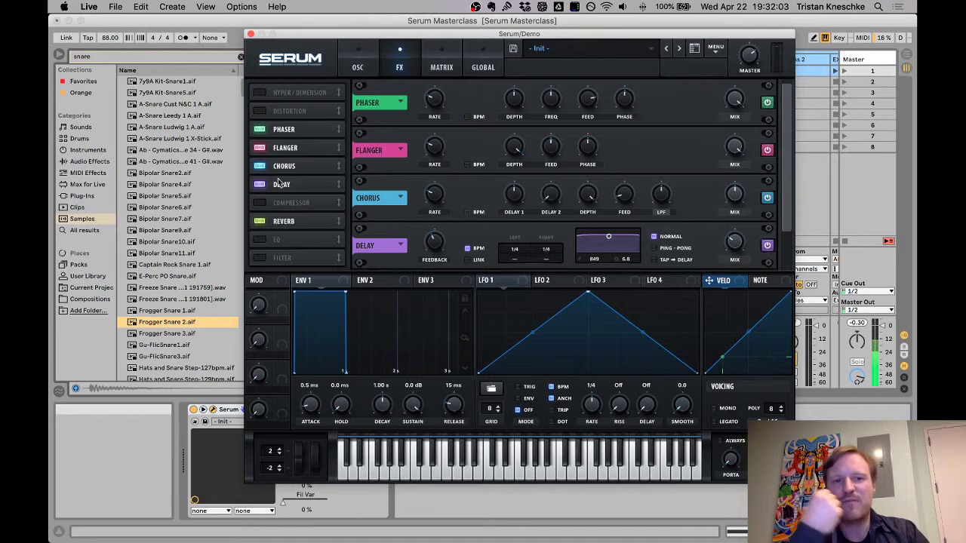
pyautogui.moveTo(315, 106); pyautogui.dragTo(310, 225)
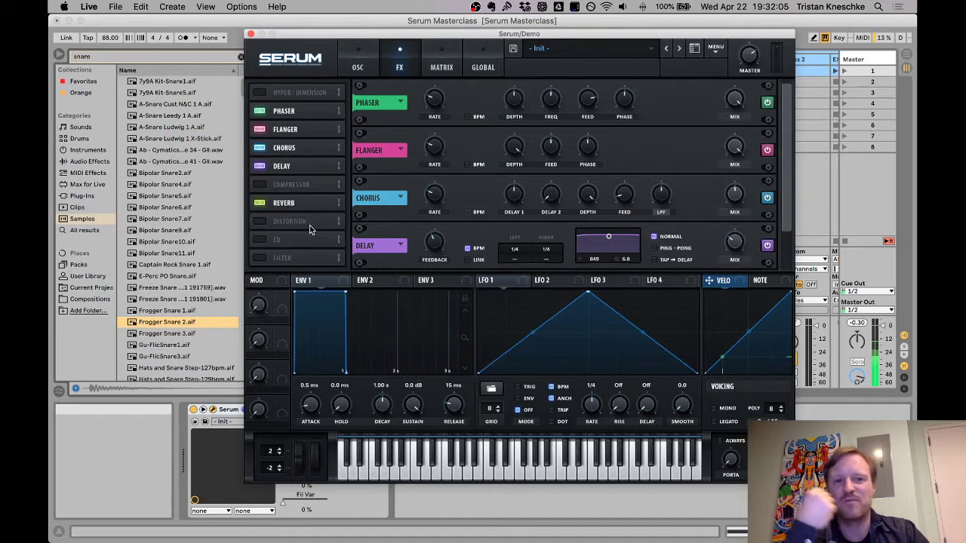
pyautogui.moveTo(304, 92); pyautogui.dragTo(294, 205)
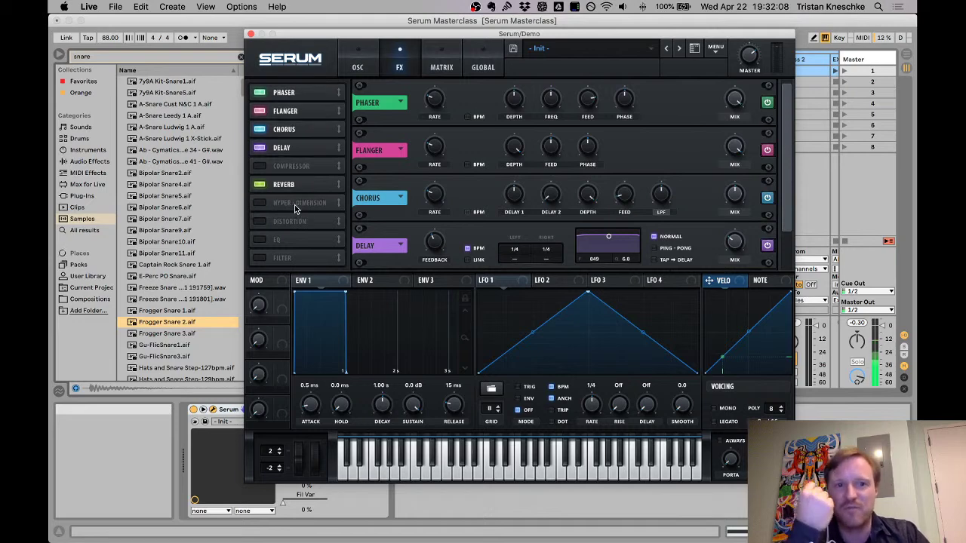
# Step: Switch off the Delay, Chorus, Flanger, Reverb and Phaser effects
pyautogui.click(259, 147)
pyautogui.click(259, 129)
pyautogui.click(259, 111)
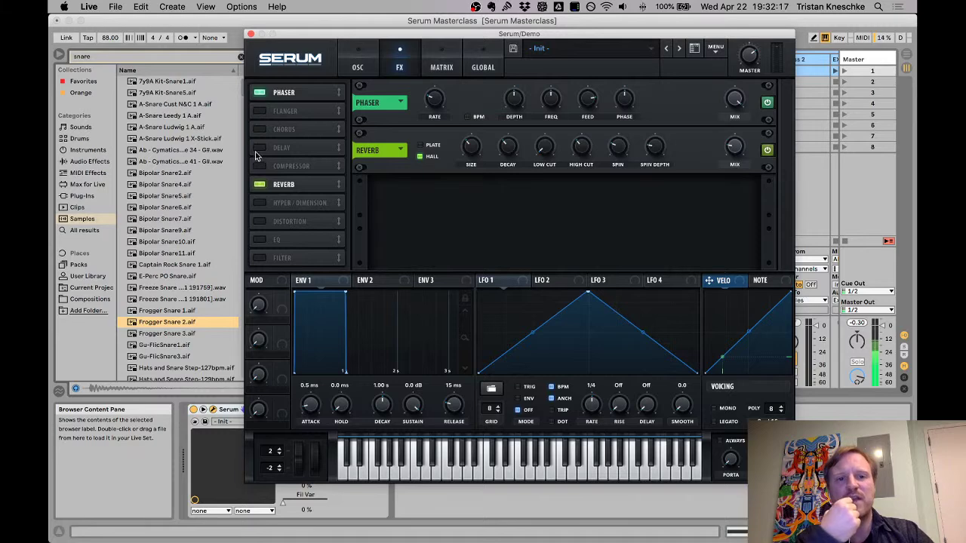
pyautogui.click(259, 184)
pyautogui.click(259, 92)
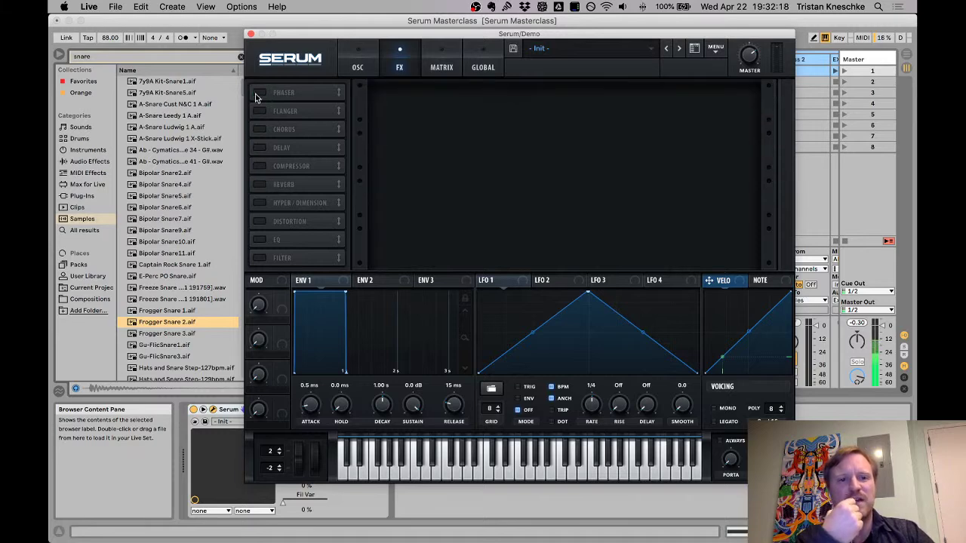
# Step: Enable the Compressor effect in multiband mode and raise its makeup gain
pyautogui.click(259, 166)
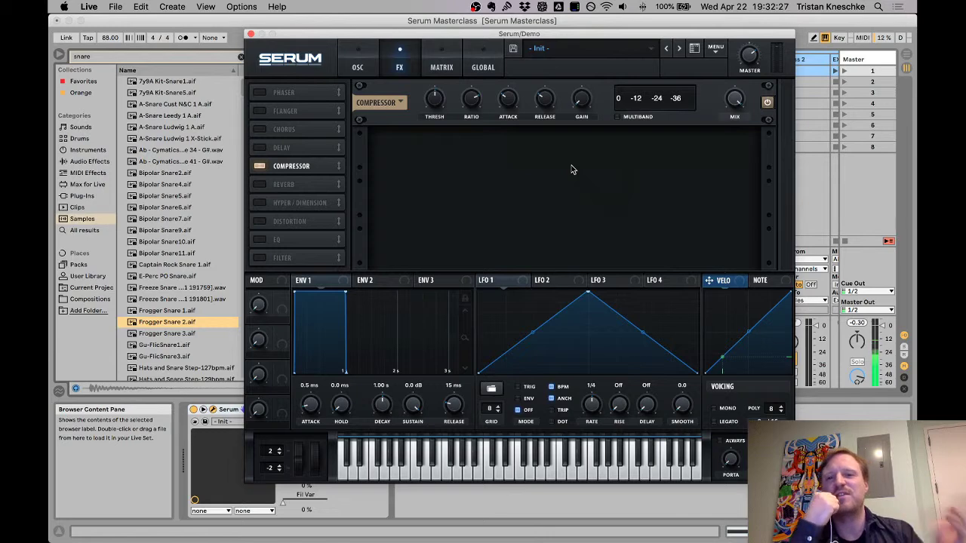
pyautogui.click(621, 117)
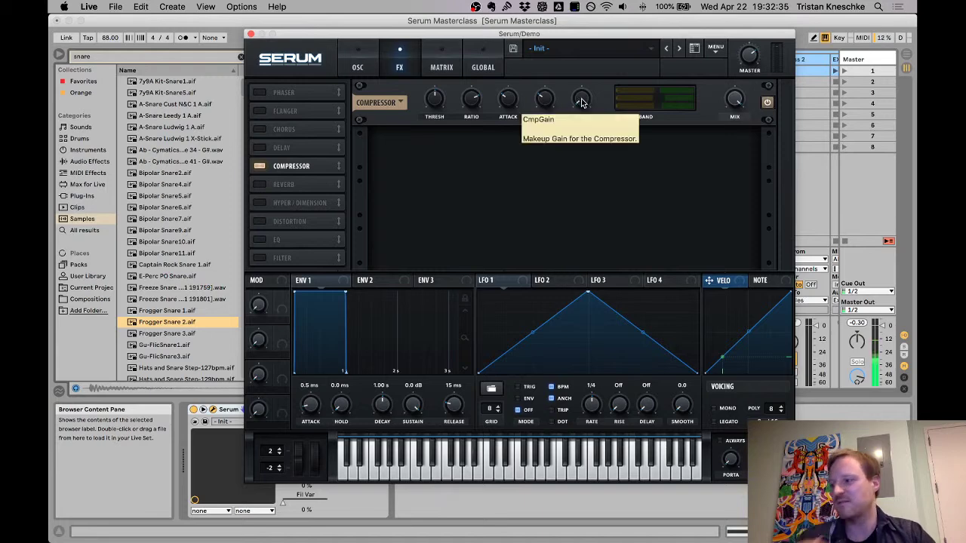
pyautogui.moveTo(581, 102); pyautogui.dragTo(595, 128)
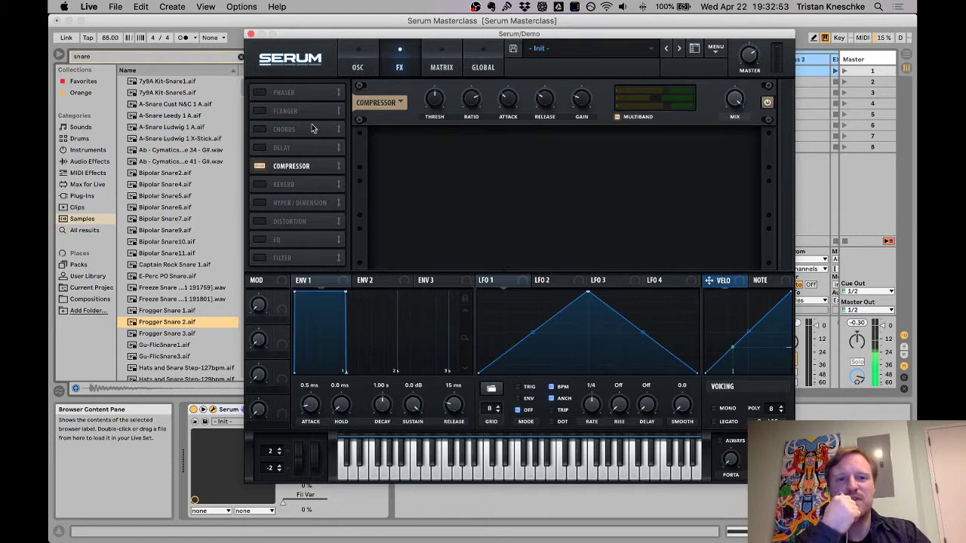
# Step: Enable the Filter effect in the effects rack and compare it with the filter beside the oscillators
pyautogui.click(260, 259)
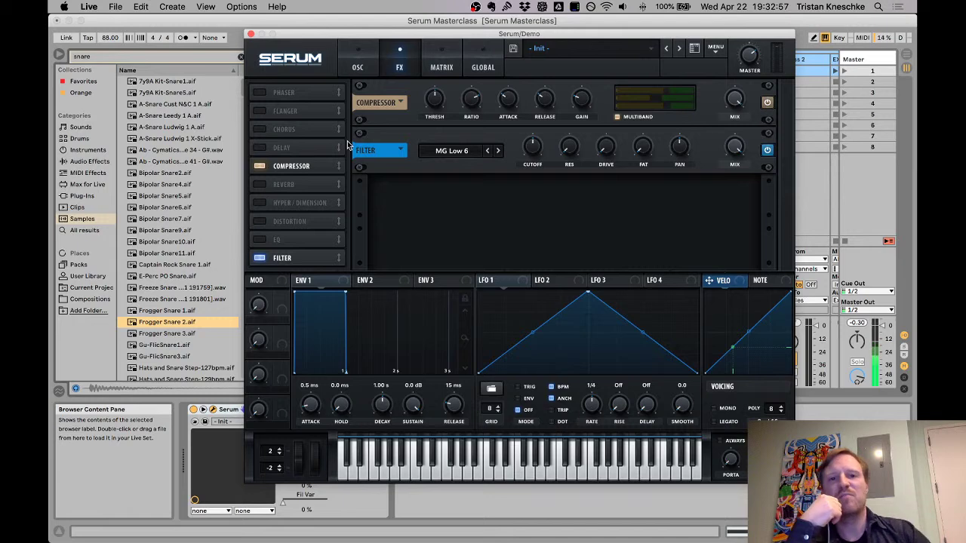
pyautogui.click(360, 65)
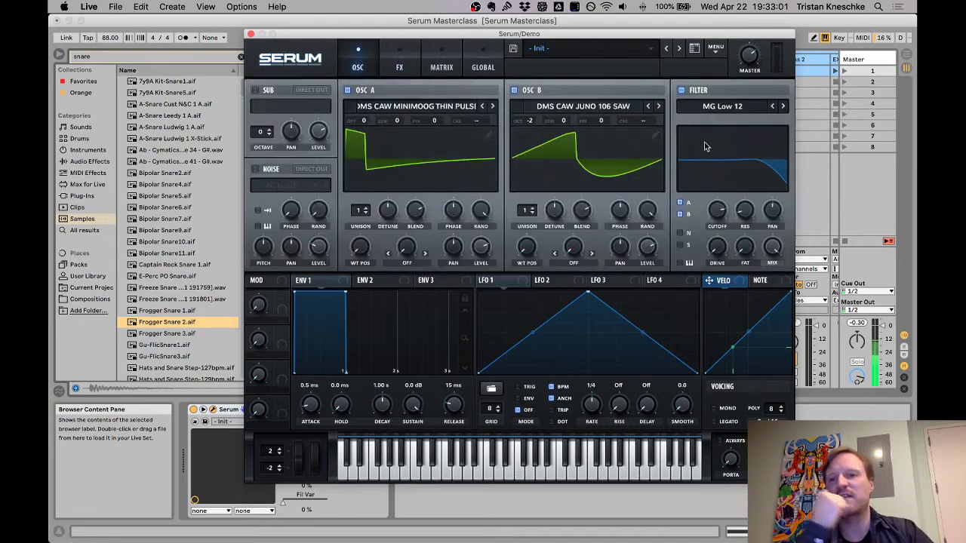
pyautogui.click(399, 62)
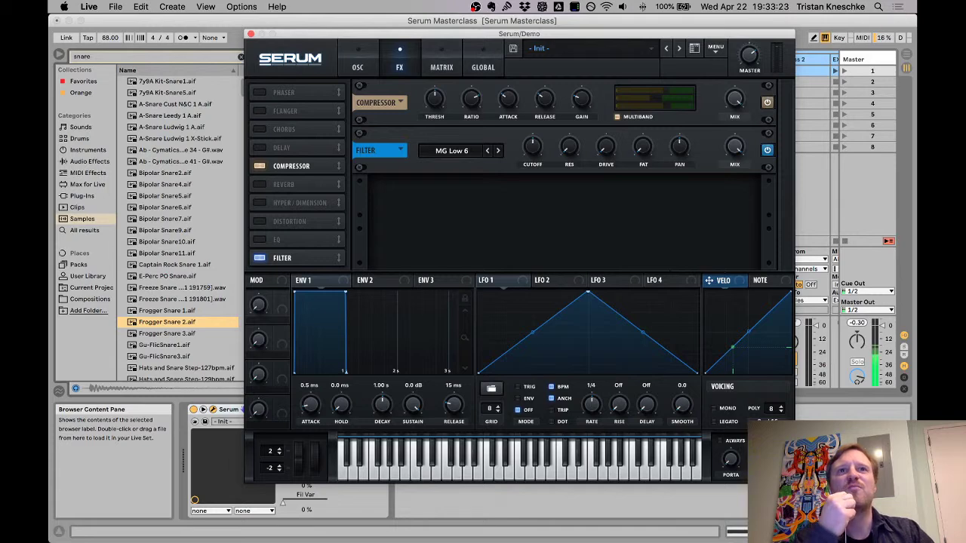
pyautogui.press('super+alt+p')
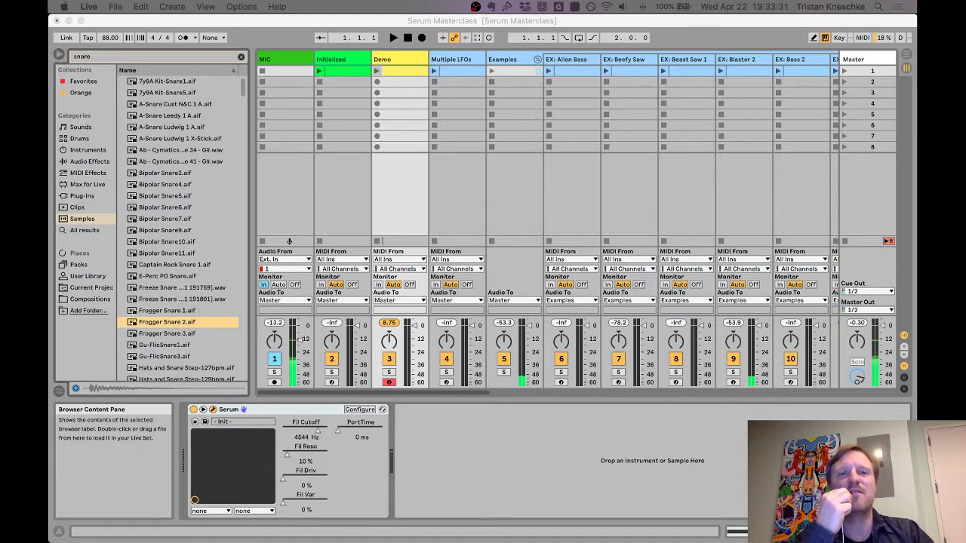
pyautogui.press('super+alt+p')
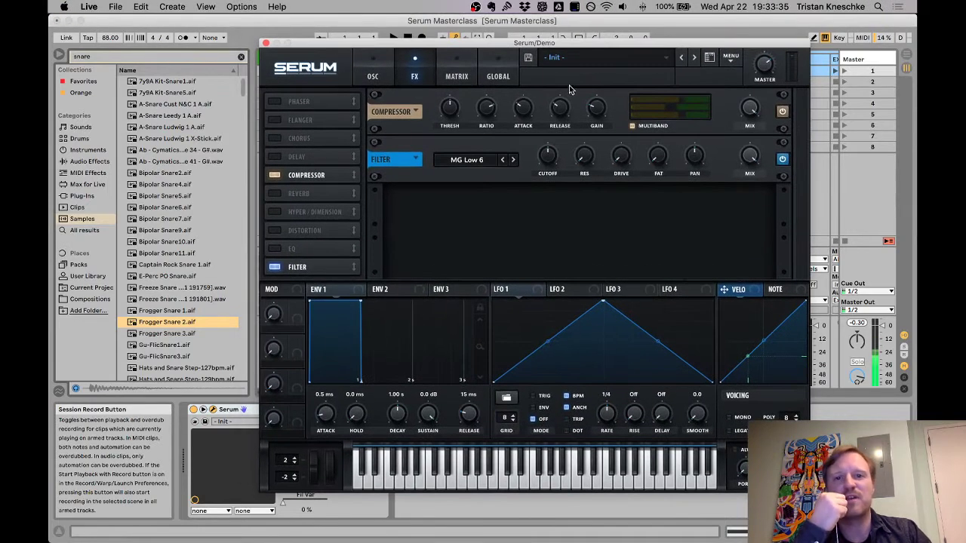
# Step: Reset Serum to the initialized preset and return to the oscillator view
pyautogui.click(730, 57)
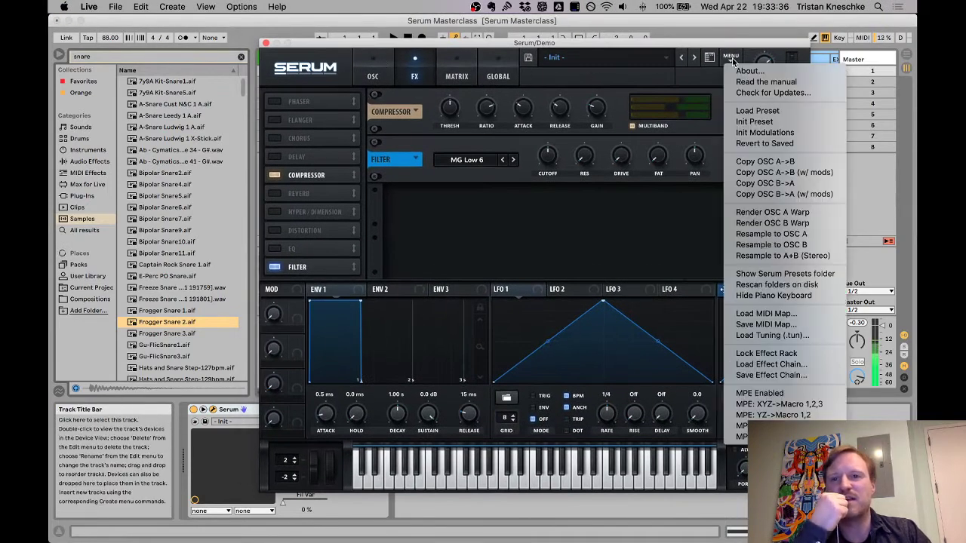
pyautogui.click(751, 122)
pyautogui.click(372, 74)
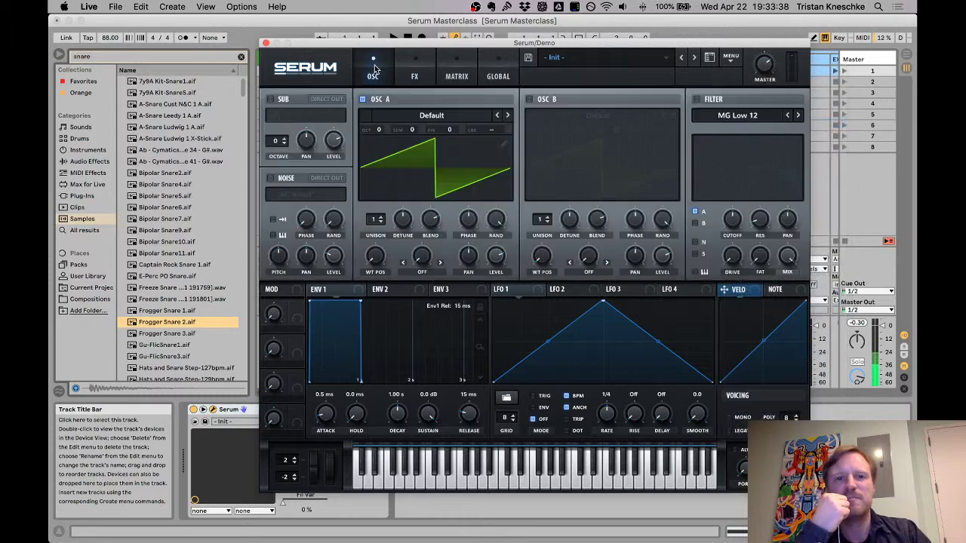
# Step: Enable oscillator B, lower it to octave -2 and load the DMS CAW MINIMOOG TRIANGLE wavetable
pyautogui.click(529, 99)
pyautogui.moveTo(545, 130); pyautogui.dragTo(552, 148)
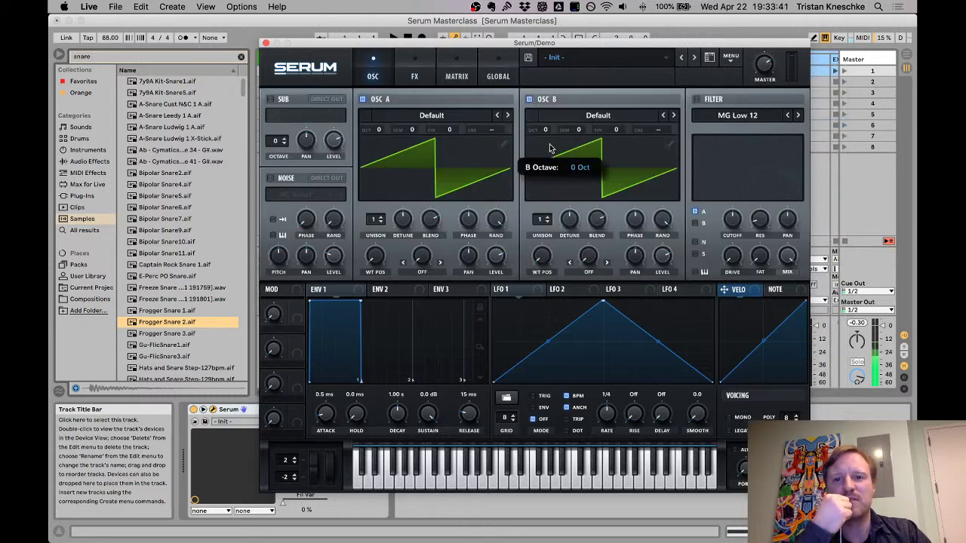
pyautogui.click(573, 118)
pyautogui.moveTo(651, 165)
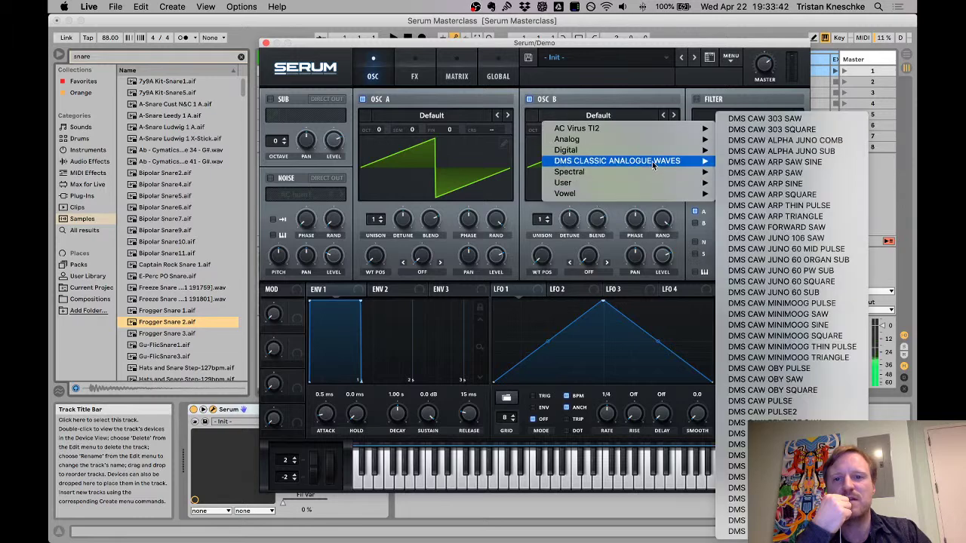
pyautogui.click(792, 347)
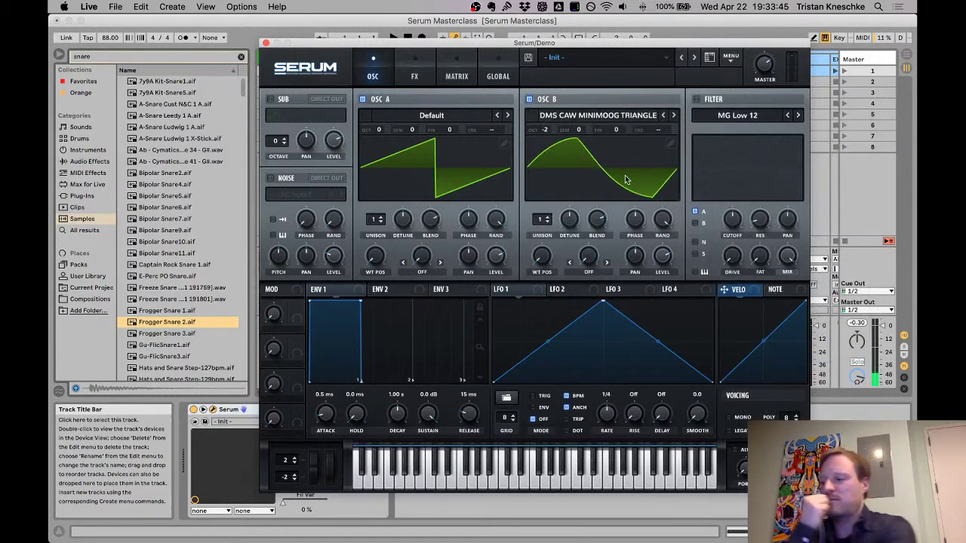
# Step: Route oscillator B into the enabled filter and modulate its cutoff with LFO 1, widening the depth from a low base cutoff
pyautogui.click(696, 224)
pyautogui.click(698, 100)
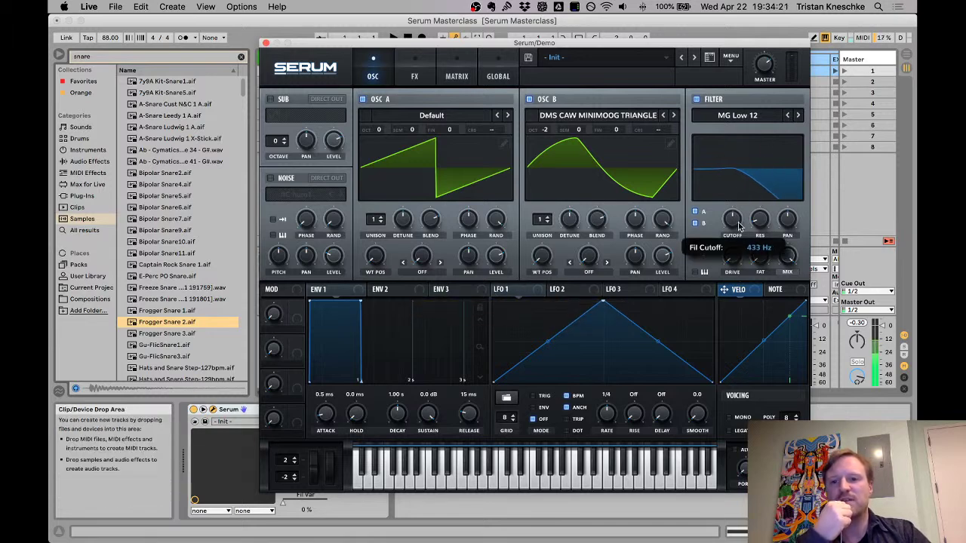
pyautogui.moveTo(512, 295); pyautogui.dragTo(731, 226)
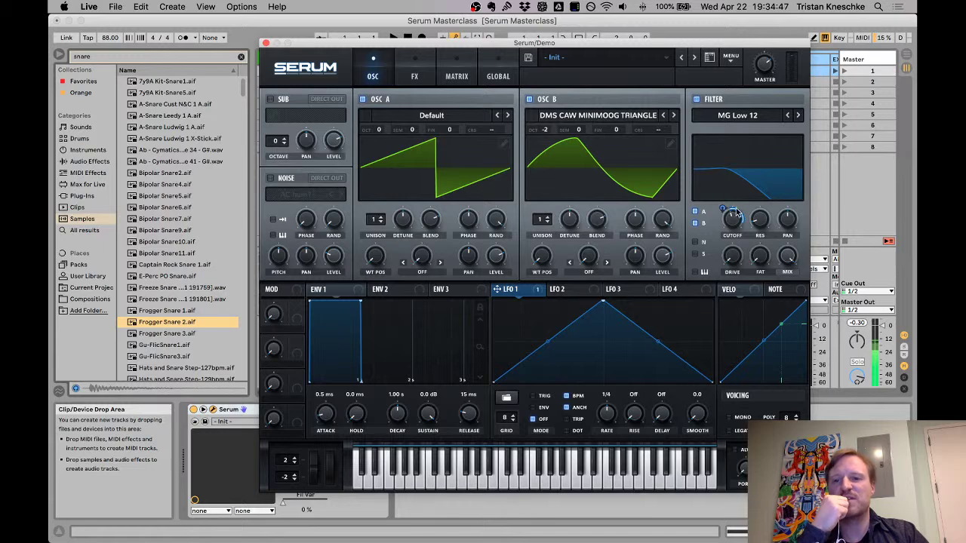
pyautogui.moveTo(721, 206); pyautogui.dragTo(718, 260)
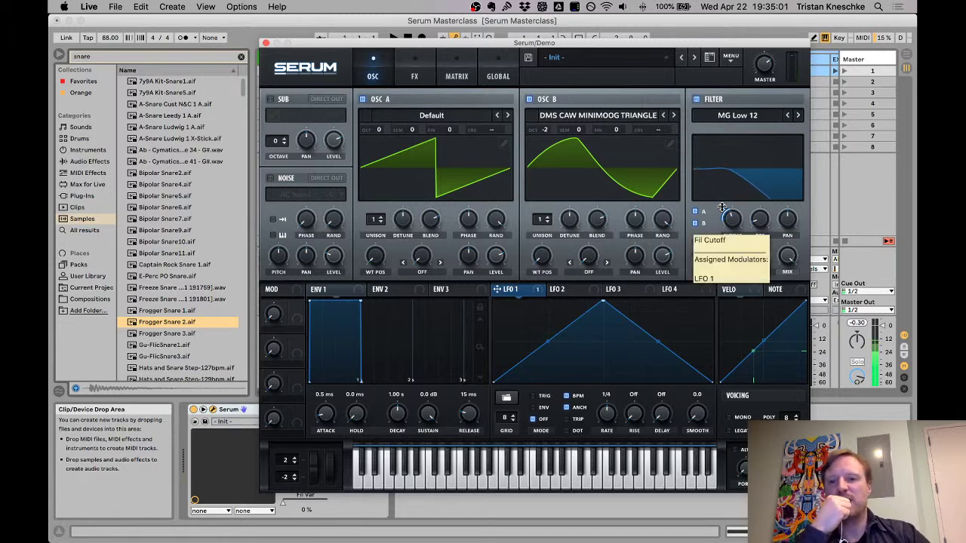
pyautogui.moveTo(740, 217); pyautogui.dragTo(743, 271)
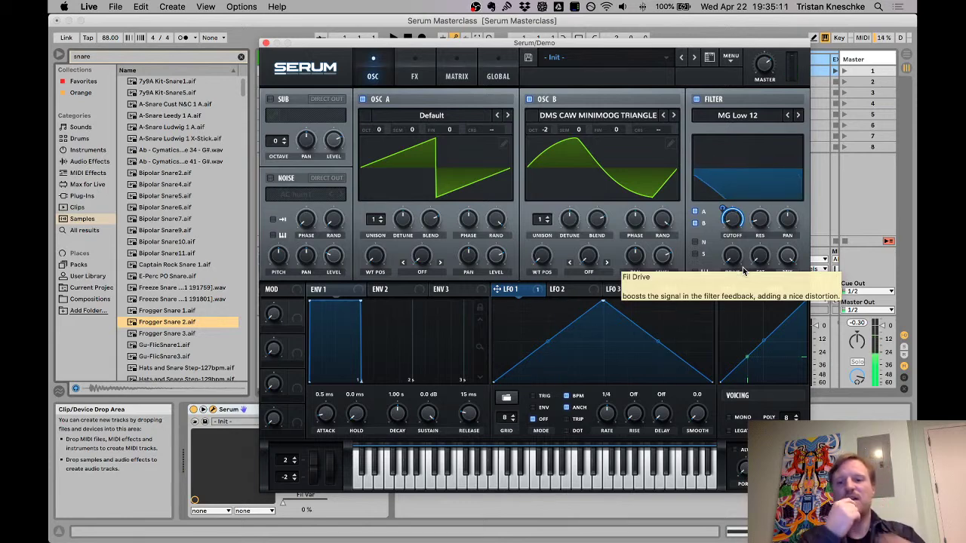
# Step: Set LFO 1's rate to 1/2, then turn off its BPM sync and slow it to 0.3 Hz
pyautogui.moveTo(593, 416); pyautogui.dragTo(610, 424)
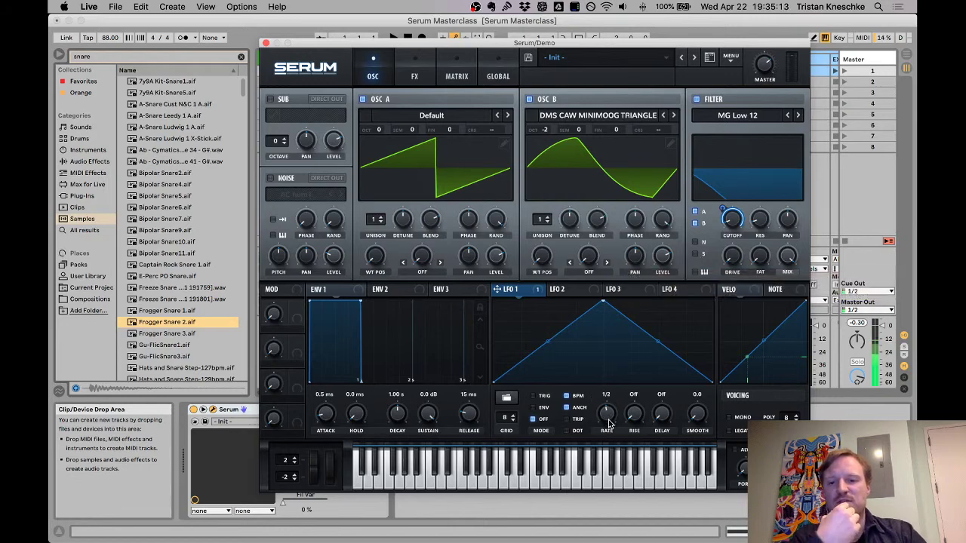
pyautogui.click(576, 398)
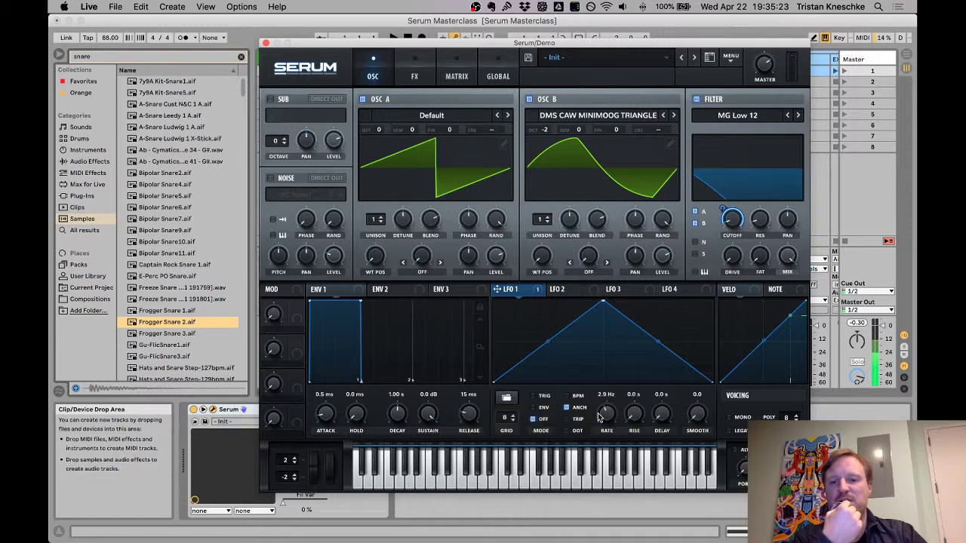
pyautogui.moveTo(613, 422); pyautogui.dragTo(620, 452)
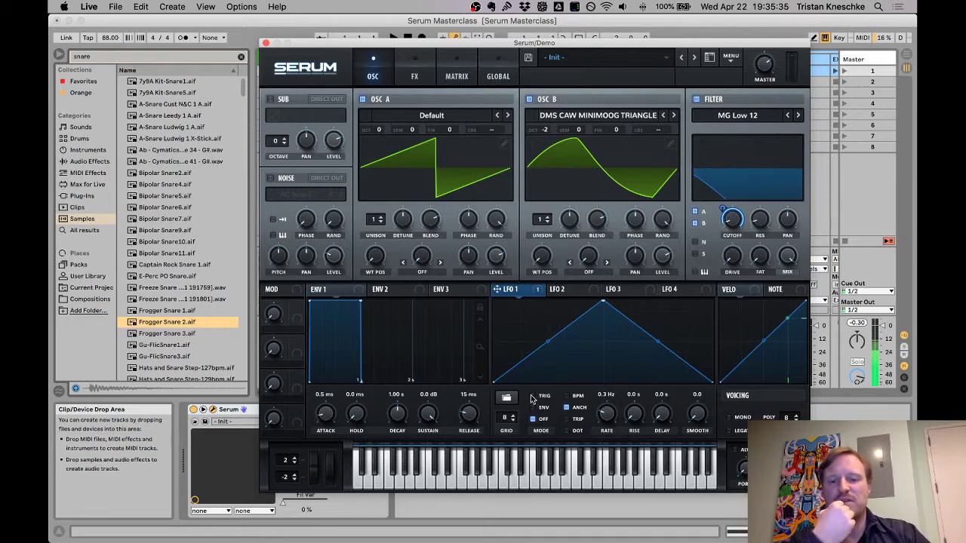
# Step: Set LFO 1 to TRIG mode and raise the filter's base cutoff slightly
pyautogui.moveTo(535, 401)
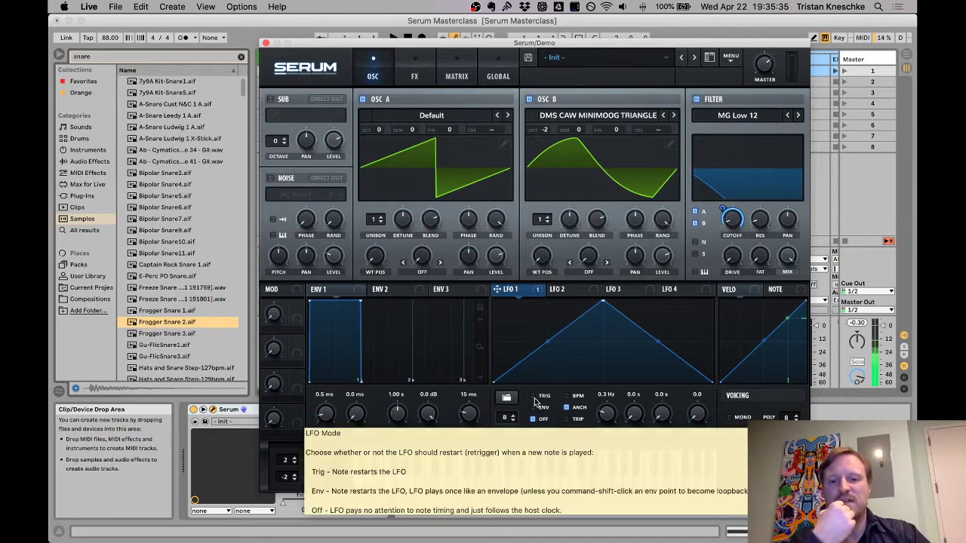
pyautogui.click(533, 396)
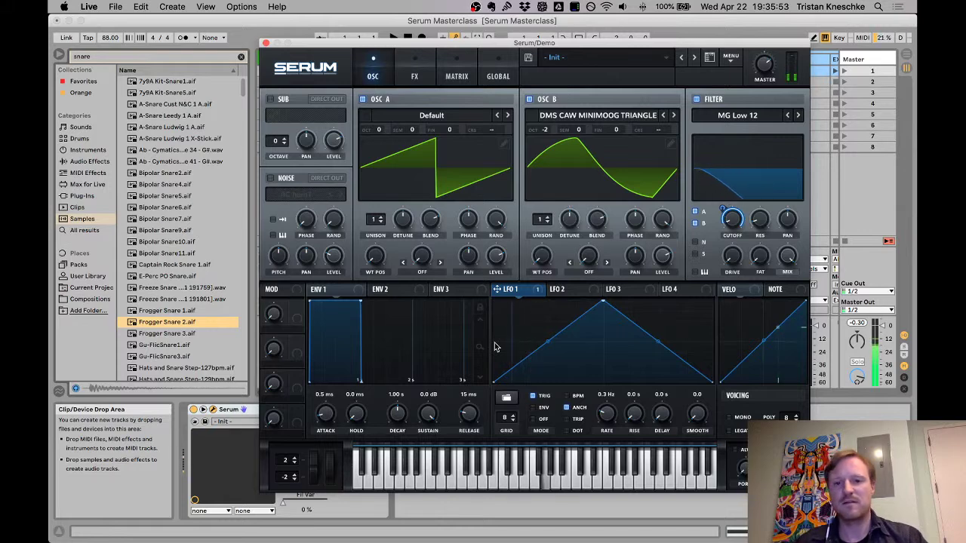
pyautogui.moveTo(732, 213)
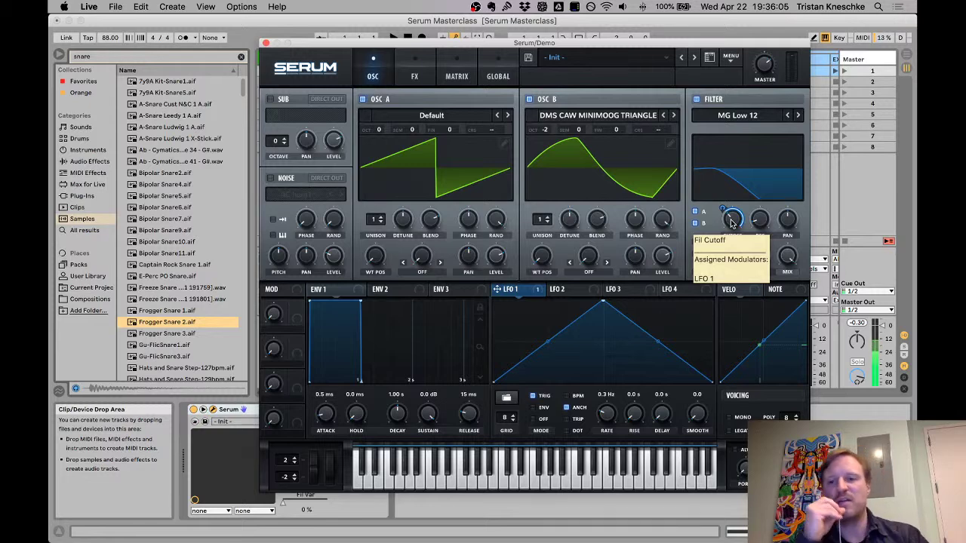
# Step: Set LFO 1 to ENV mode with BPM sync on and a 1/4 rate
pyautogui.click(535, 408)
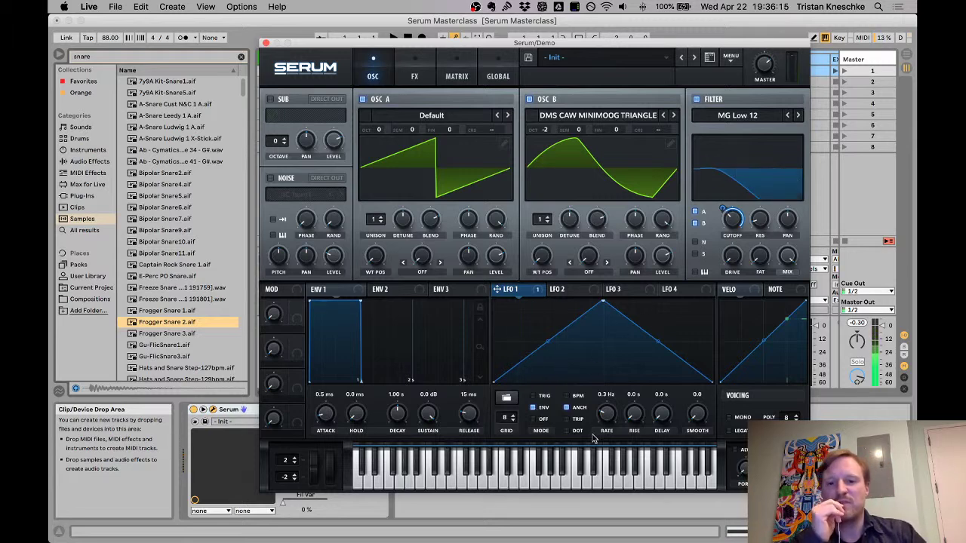
pyautogui.click(573, 396)
pyautogui.moveTo(615, 420); pyautogui.dragTo(620, 393)
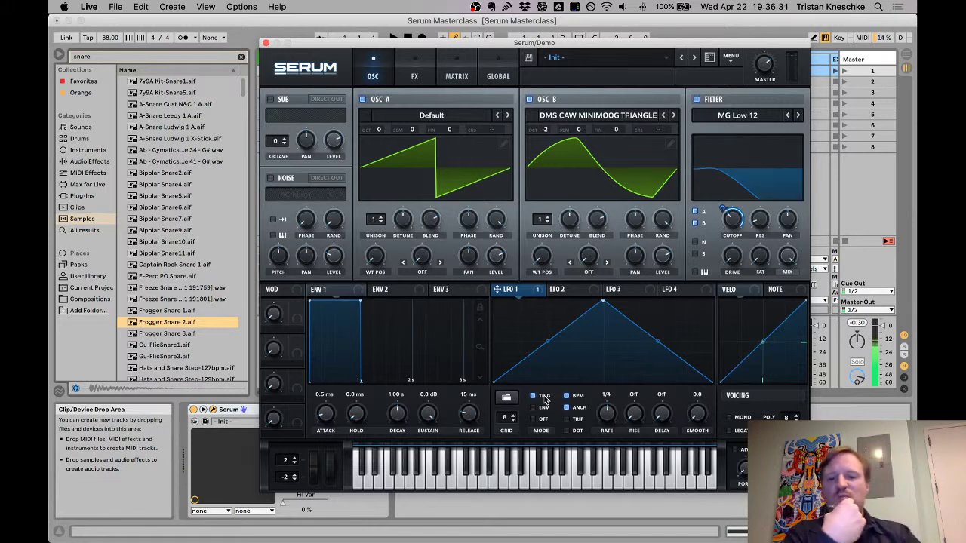
# Step: Switch LFO 1 back to ENV mode and set a loopback point at the peak of its triangle
pyautogui.click(542, 408)
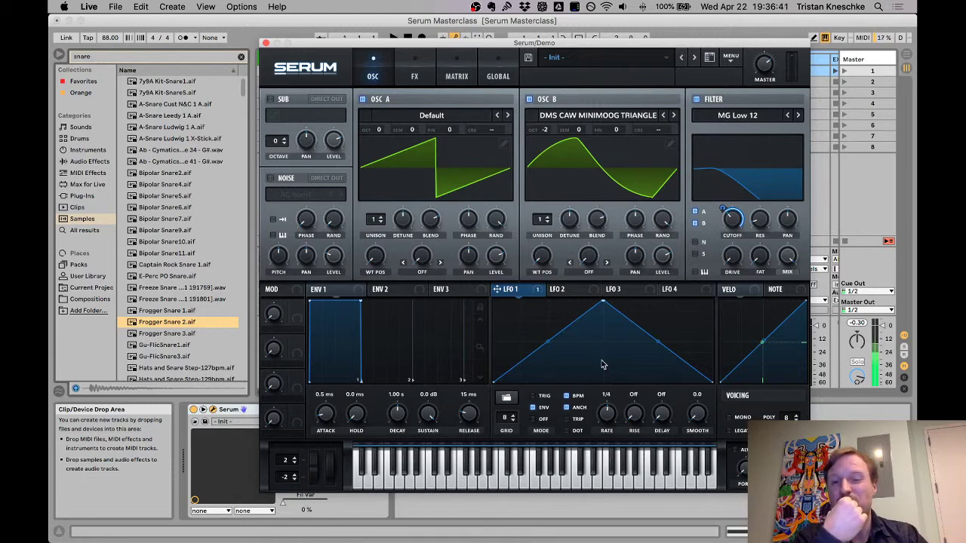
pyautogui.rightClick(602, 303)
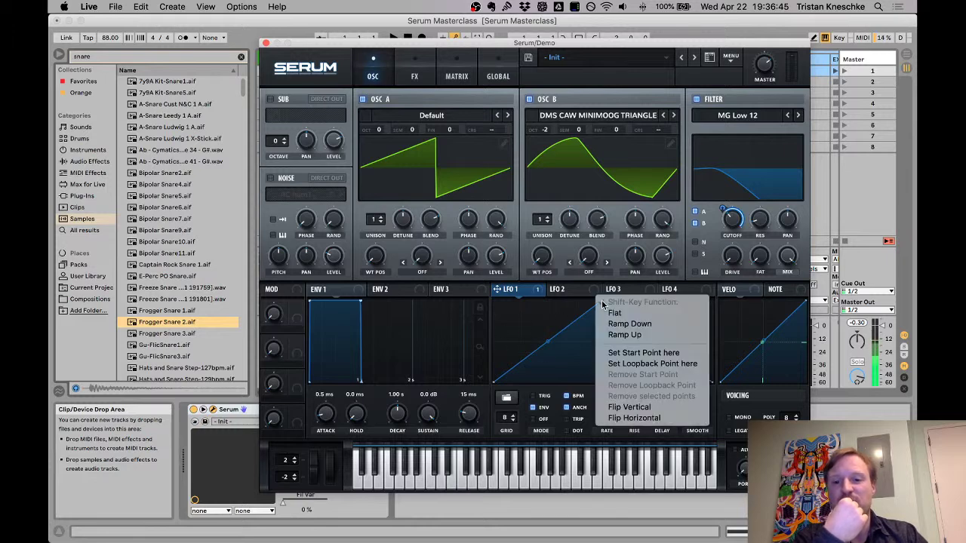
pyautogui.click(670, 364)
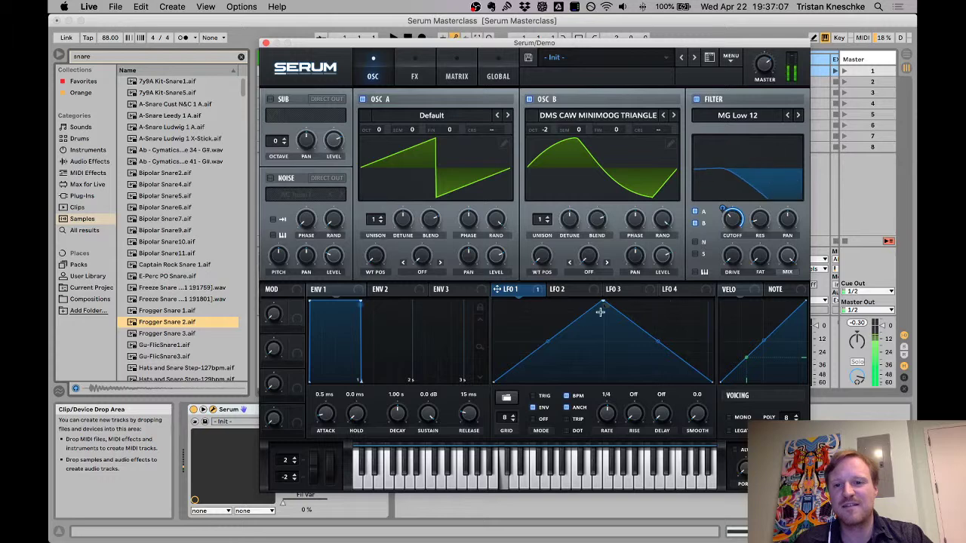
# Step: Add a lowered point on LFO 1's falling slope and bend the rising and falling segments into curves
pyautogui.doubleClick(639, 329)
pyautogui.moveTo(639, 329); pyautogui.dragTo(672, 350)
pyautogui.moveTo(621, 324); pyautogui.dragTo(613, 343)
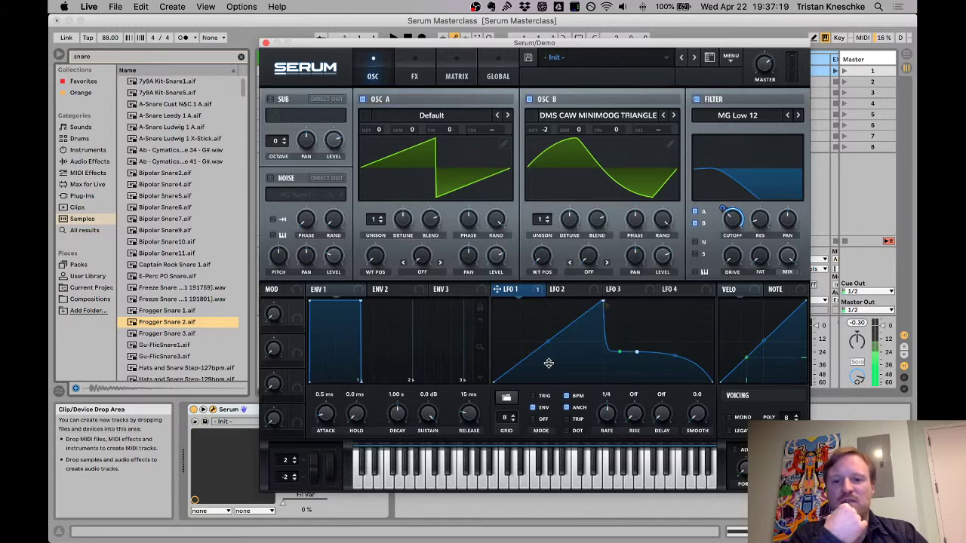
pyautogui.moveTo(547, 342); pyautogui.dragTo(537, 326)
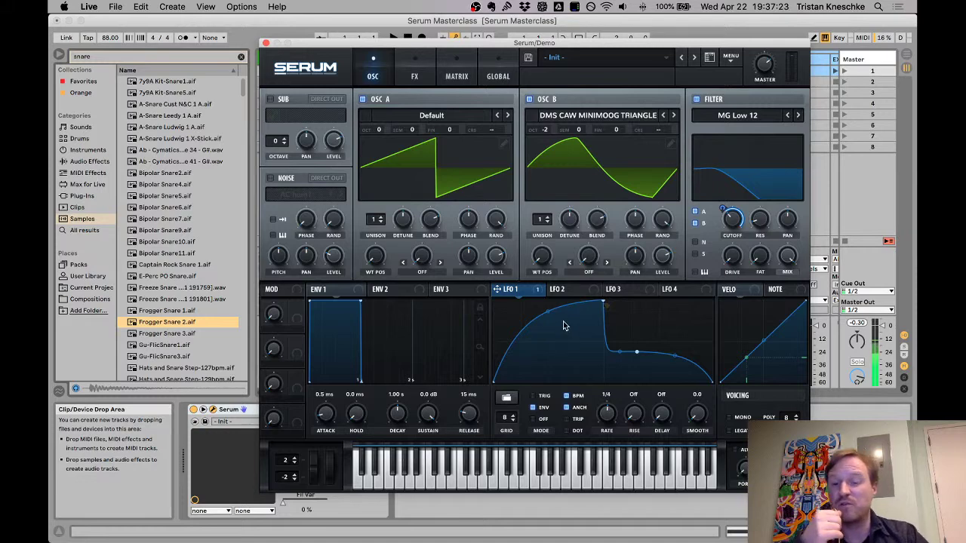
# Step: Draw an eight-step pattern of varying heights across LFO 1 and set its rate to one bar
pyautogui.moveTo(506, 338)
pyautogui.mouseDown()
pyautogui.moveTo(536, 313)
pyautogui.moveTo(562, 364)
pyautogui.moveTo(575, 369)
pyautogui.moveTo(620, 311)
pyautogui.moveTo(651, 373)
pyautogui.moveTo(665, 368)
pyautogui.moveTo(685, 321)
pyautogui.moveTo(702, 329)
pyautogui.moveTo(706, 356)
pyautogui.mouseUp()
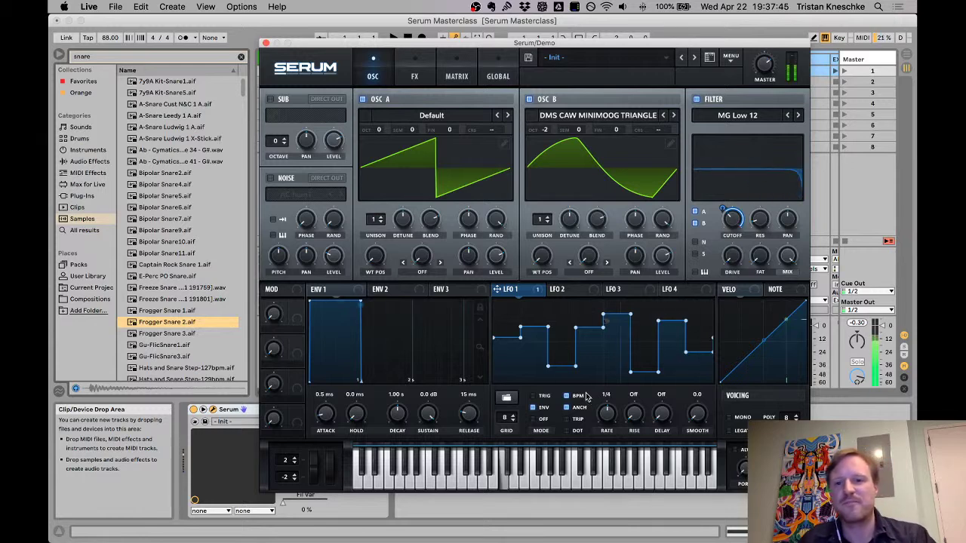
pyautogui.moveTo(610, 424); pyautogui.dragTo(615, 439)
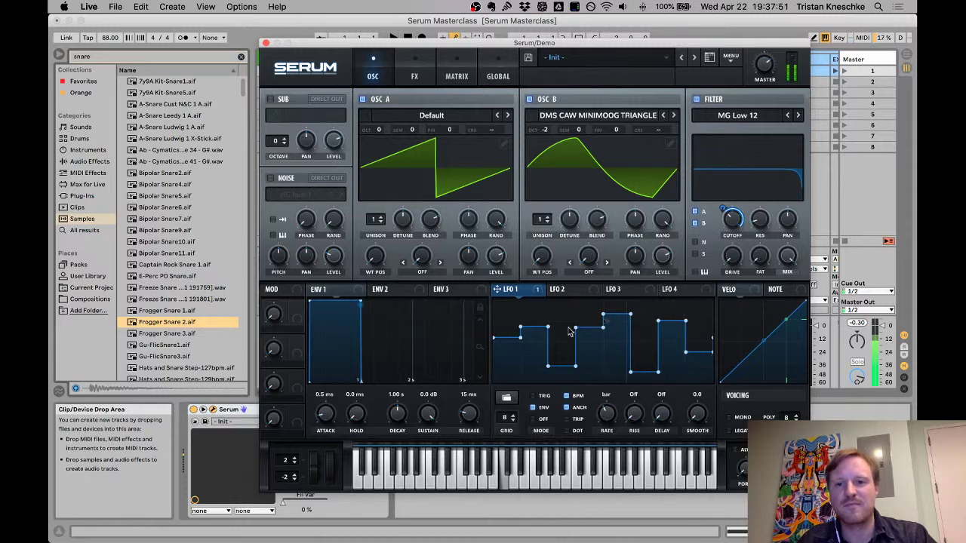
# Step: Move points in the middle and second half of LFO 1's step pattern to form curved dips, spikes and ramps
pyautogui.moveTo(603, 327); pyautogui.dragTo(600, 356)
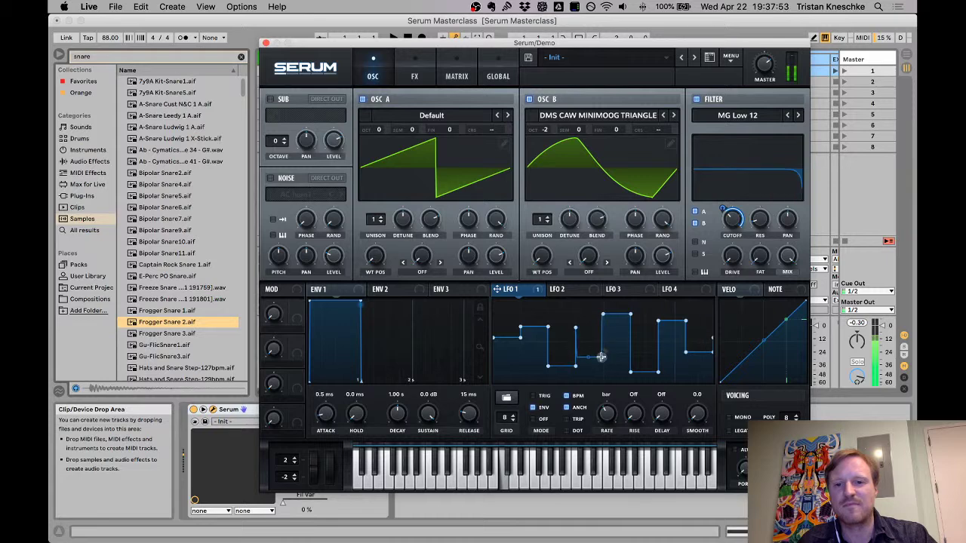
pyautogui.moveTo(630, 314); pyautogui.dragTo(627, 351)
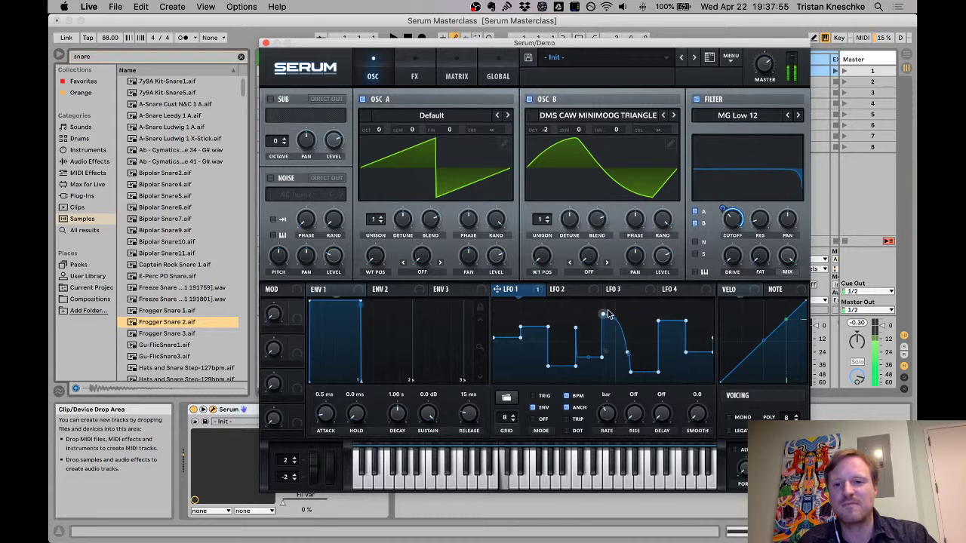
pyautogui.moveTo(658, 322); pyautogui.dragTo(651, 298)
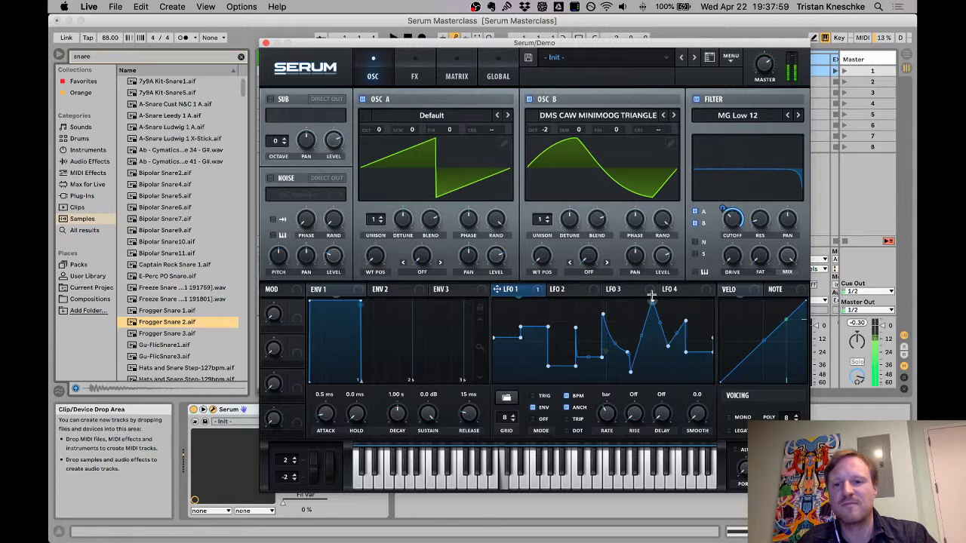
pyautogui.moveTo(668, 346); pyautogui.dragTo(650, 374)
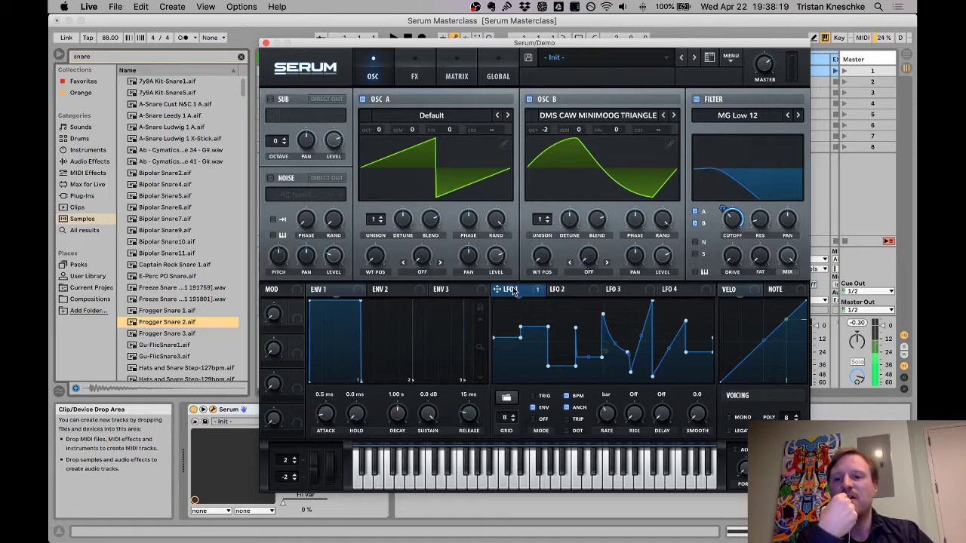
# Step: Assign LFO 1 to modulate the filter's Drive and Mix as well
pyautogui.moveTo(516, 293)
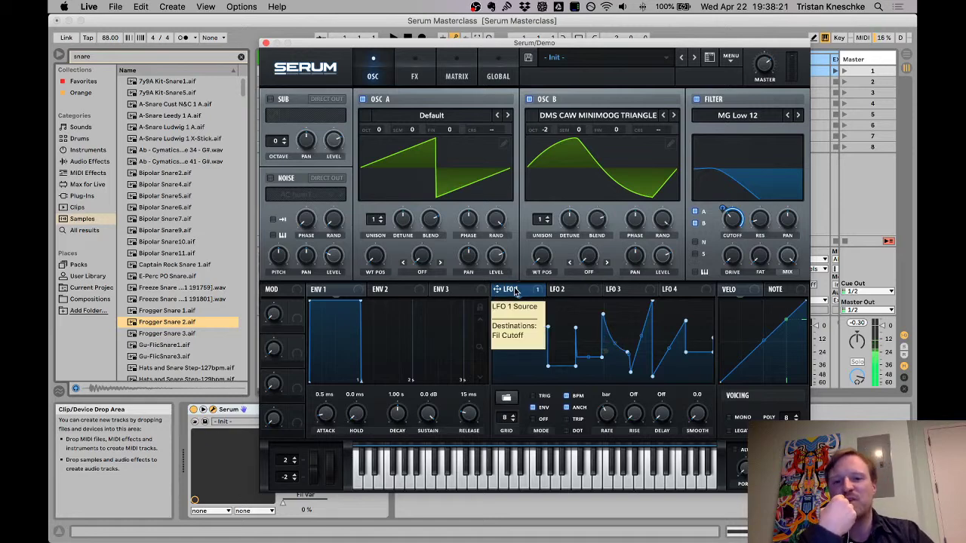
pyautogui.moveTo(517, 293); pyautogui.dragTo(735, 257)
pyautogui.moveTo(516, 292); pyautogui.dragTo(786, 258)
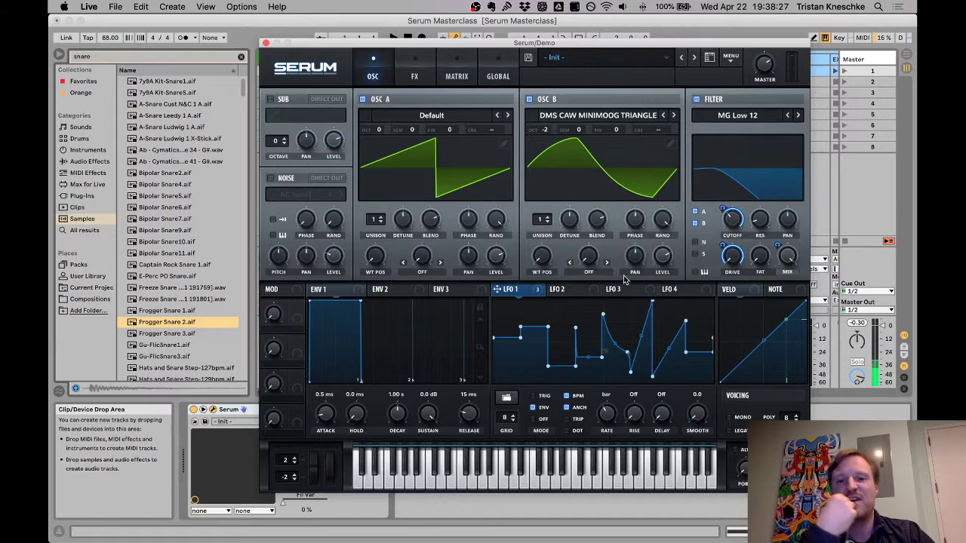
# Step: Set oscillator A's unison to 8 voices and assign LFO 1 to modulate its Detune
pyautogui.moveTo(524, 292); pyautogui.dragTo(373, 194)
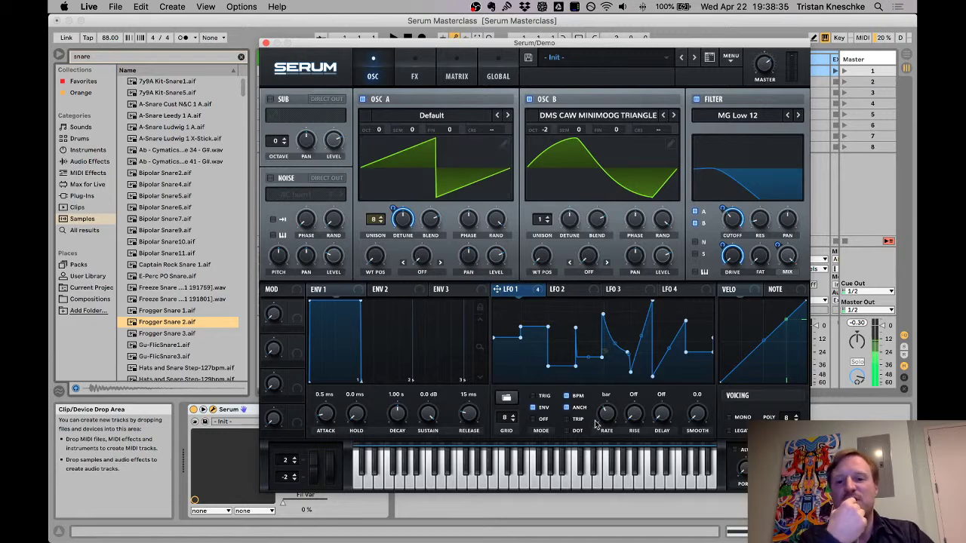
# Step: Set LFO 1's start point and loopback point at the very beginning of its shape
pyautogui.rightClick(597, 313)
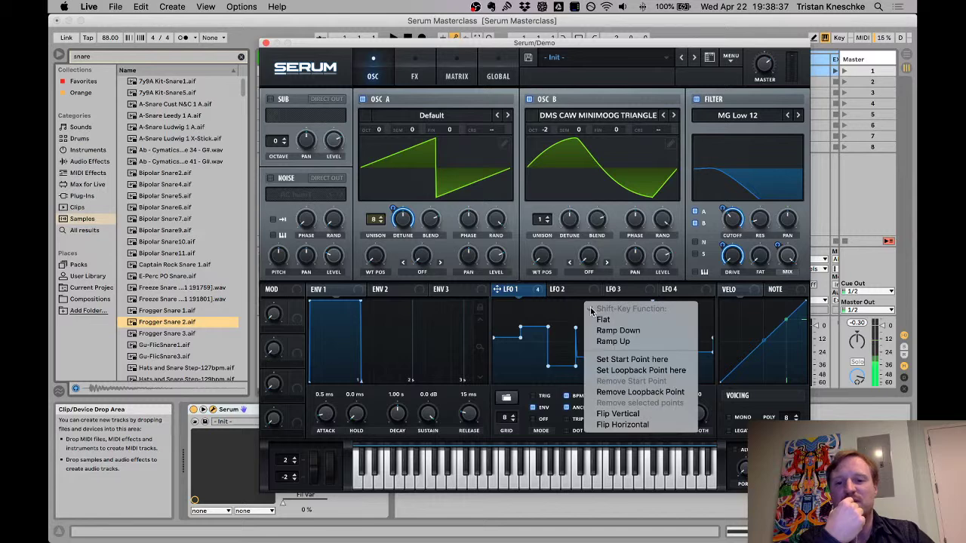
pyautogui.click(498, 323)
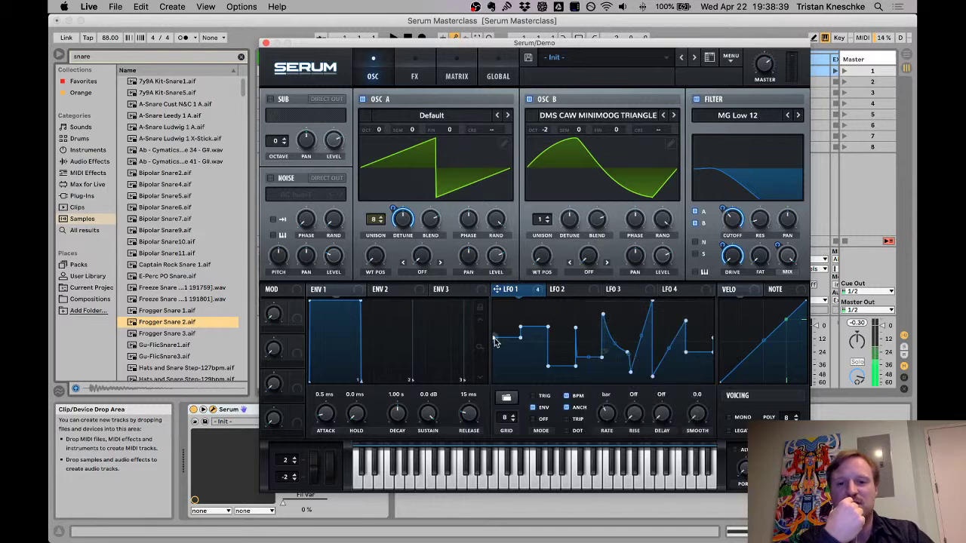
pyautogui.rightClick(495, 341)
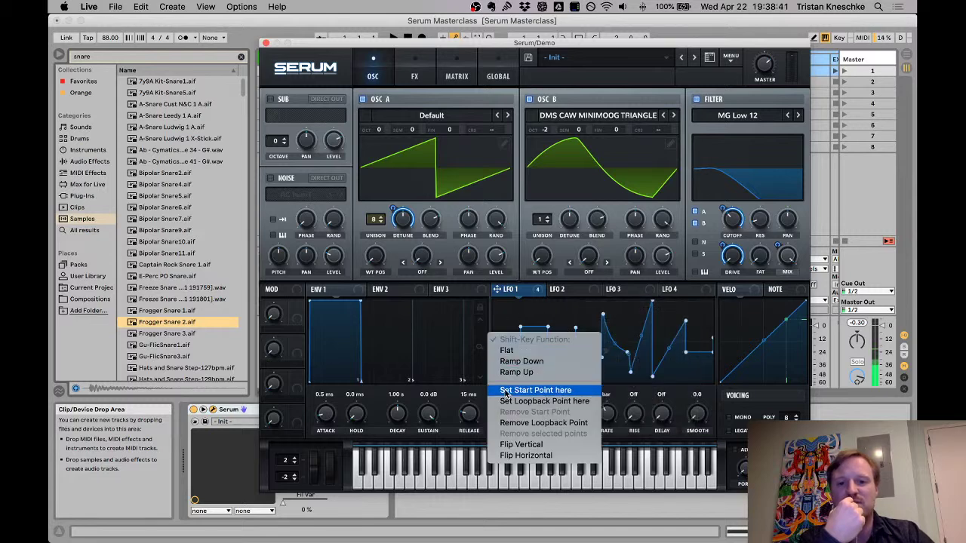
pyautogui.click(506, 391)
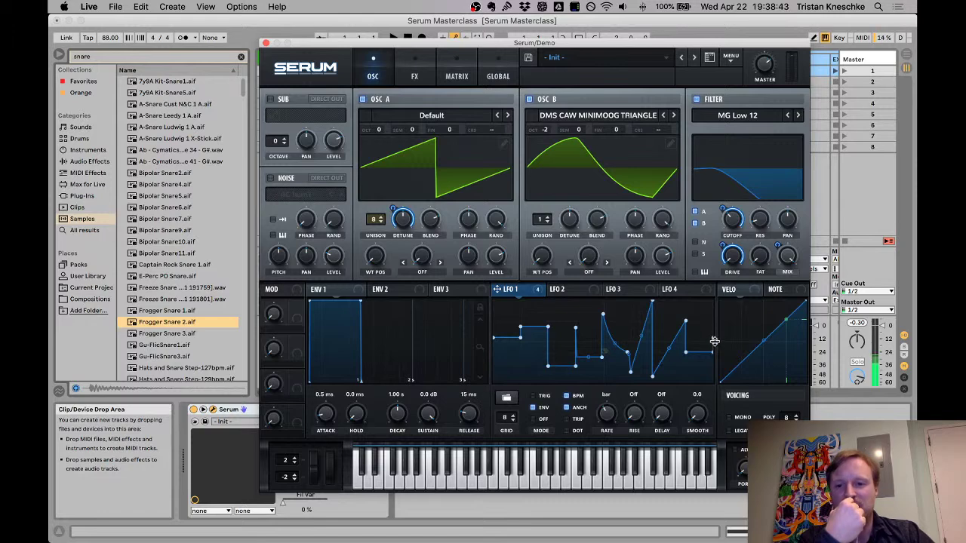
pyautogui.rightClick(497, 315)
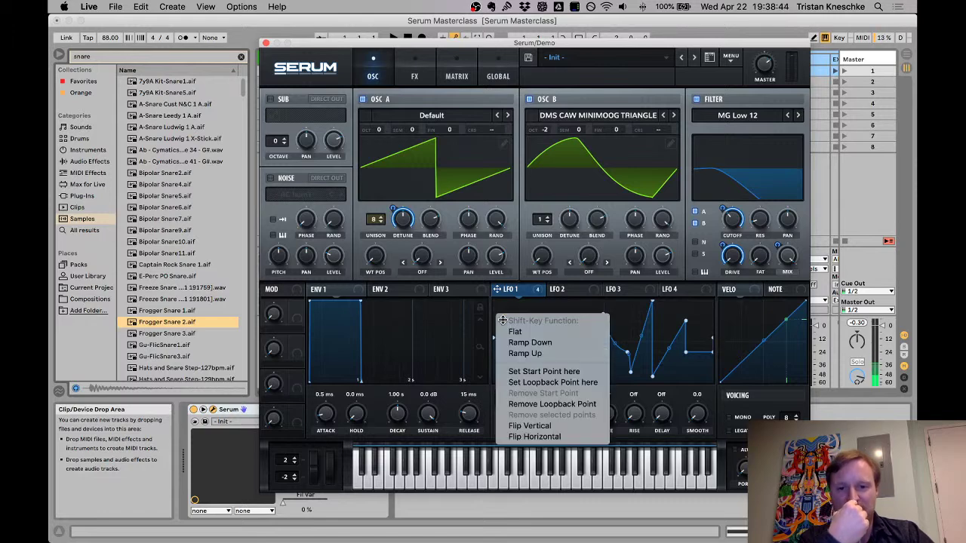
pyautogui.click(510, 384)
pyautogui.rightClick(498, 323)
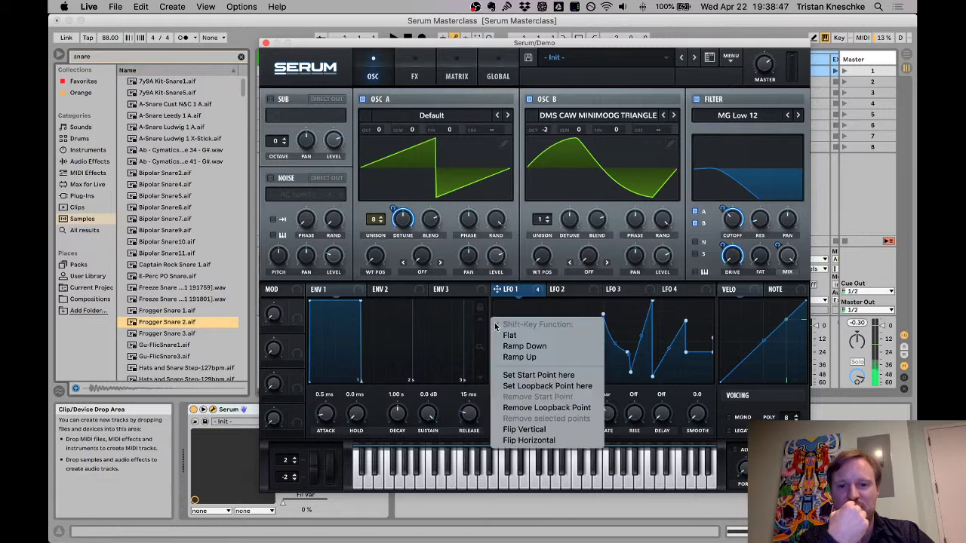
pyautogui.click(504, 383)
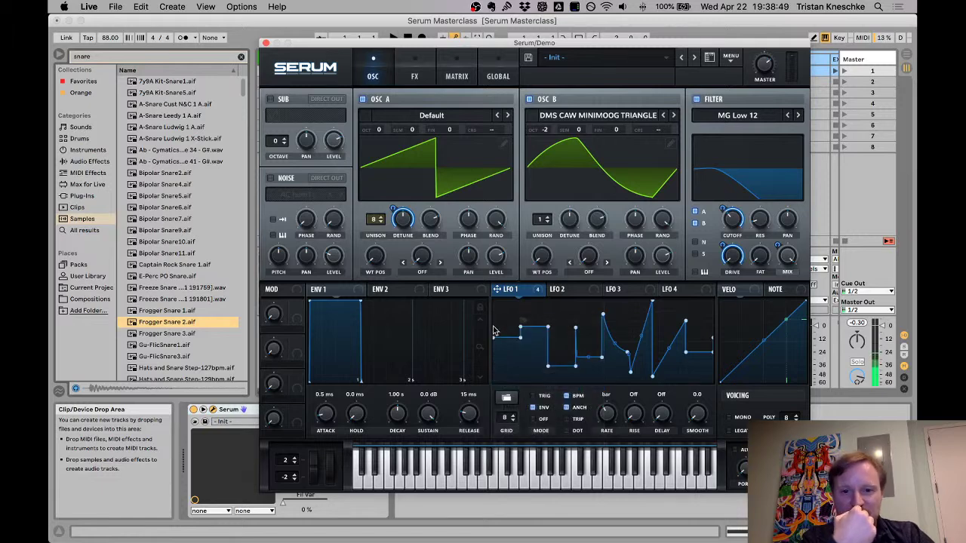
pyautogui.rightClick(494, 341)
pyautogui.click(507, 401)
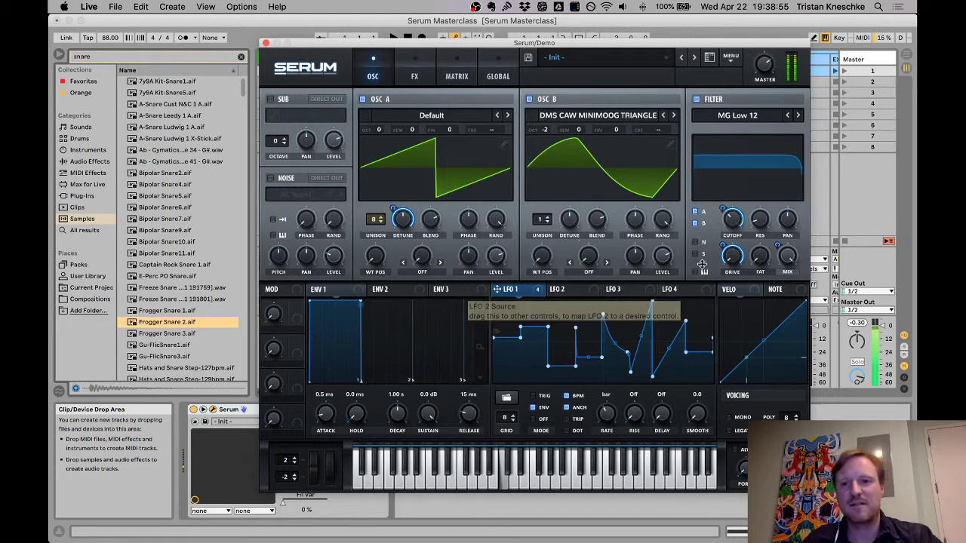
# Step: Reduce LFO 1's modulation depth on the filter's Cutoff and Drive
pyautogui.moveTo(753, 73)
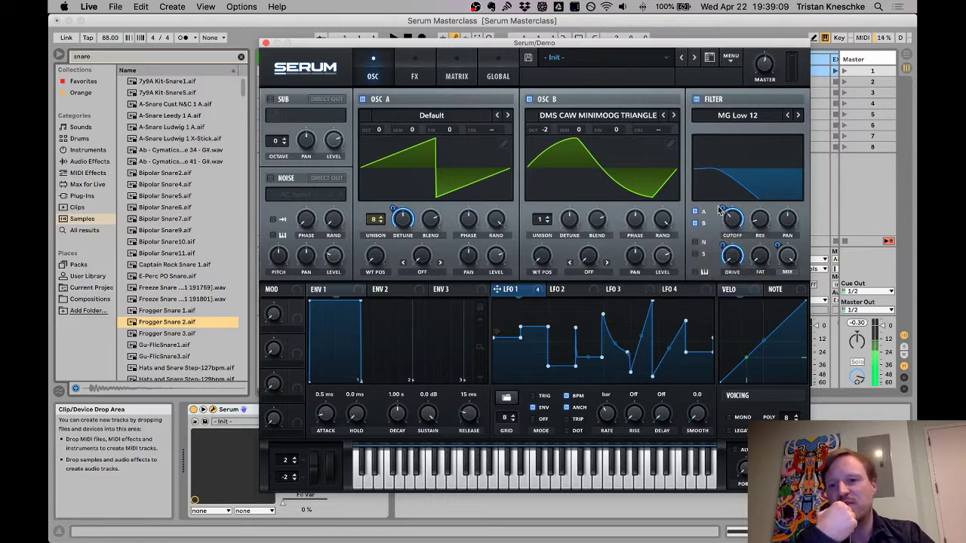
pyautogui.moveTo(722, 208); pyautogui.dragTo(710, 249)
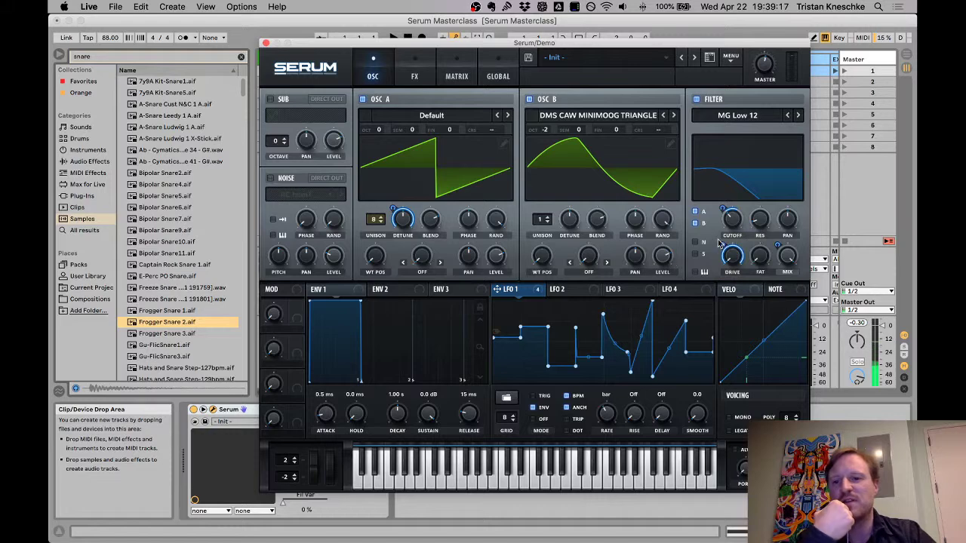
pyautogui.moveTo(718, 242); pyautogui.dragTo(717, 264)
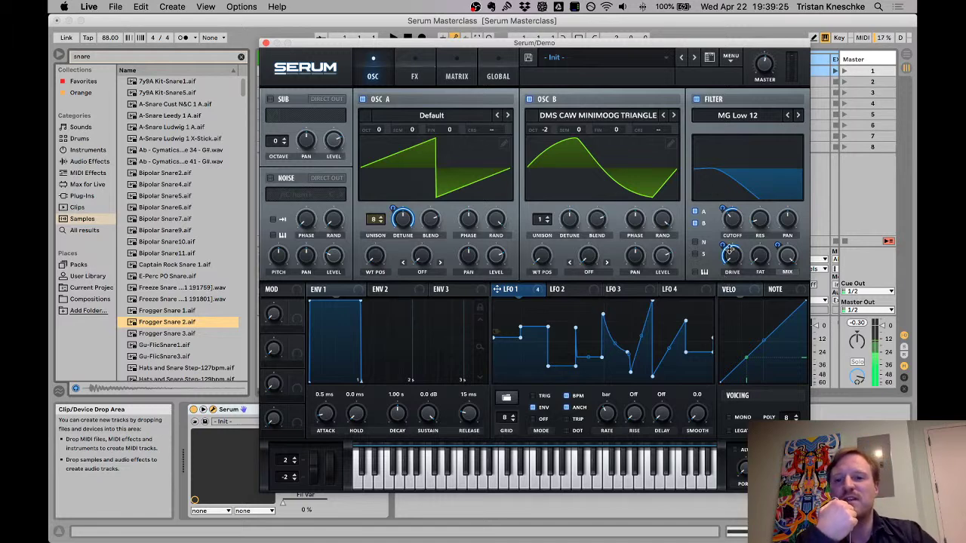
# Step: Enable the Hyper/Dimension, Distortion and Flanger effects and assign LFO 2 to modulate the Flanger's Mix
pyautogui.click(422, 59)
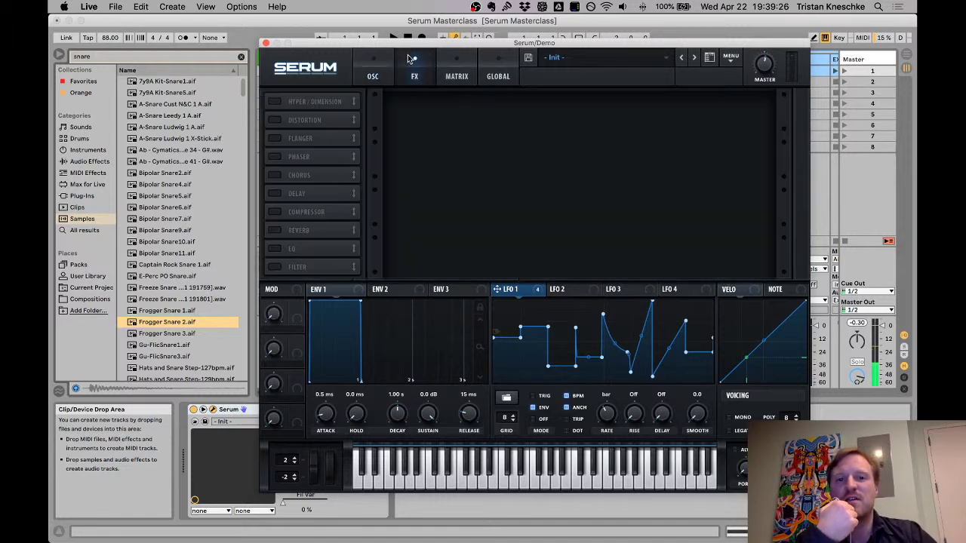
pyautogui.click(274, 119)
pyautogui.click(275, 138)
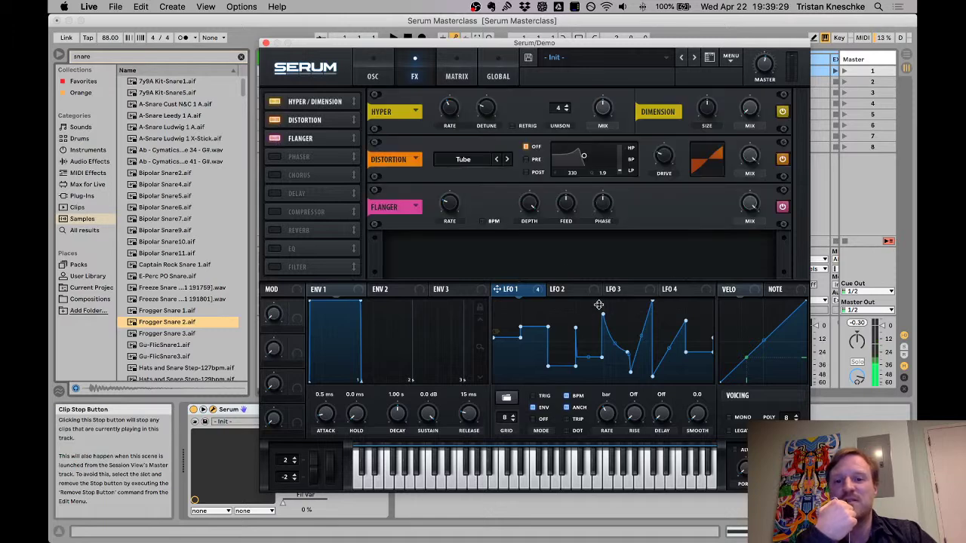
pyautogui.click(571, 289)
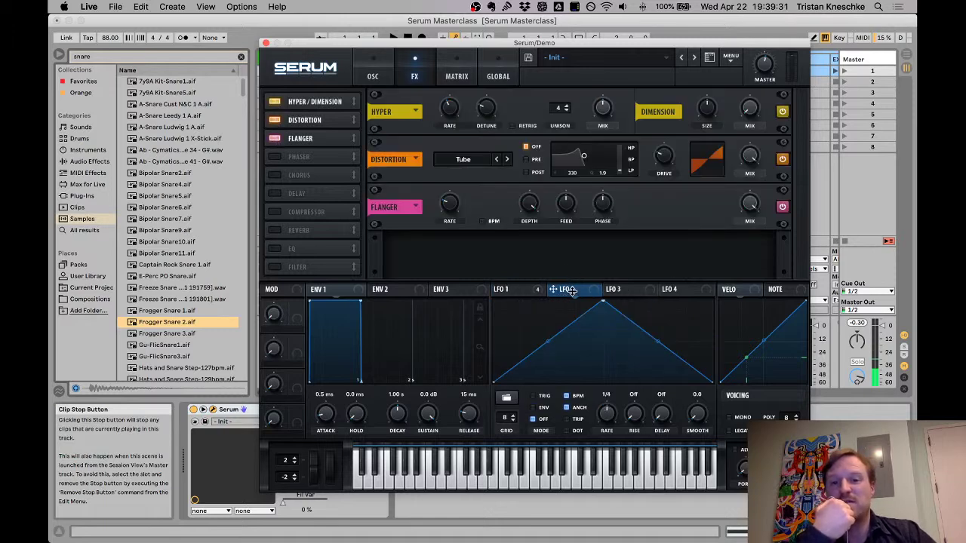
pyautogui.moveTo(568, 293); pyautogui.dragTo(735, 189)
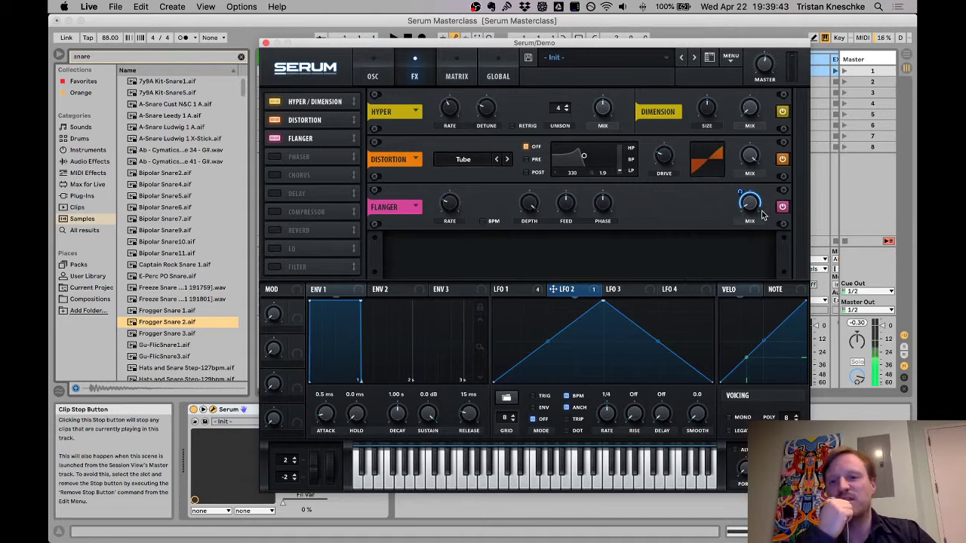
# Step: Switch off the Distortion and Hyper/Dimension effects and set LFO 2's rate to one bar
pyautogui.click(274, 120)
pyautogui.click(274, 101)
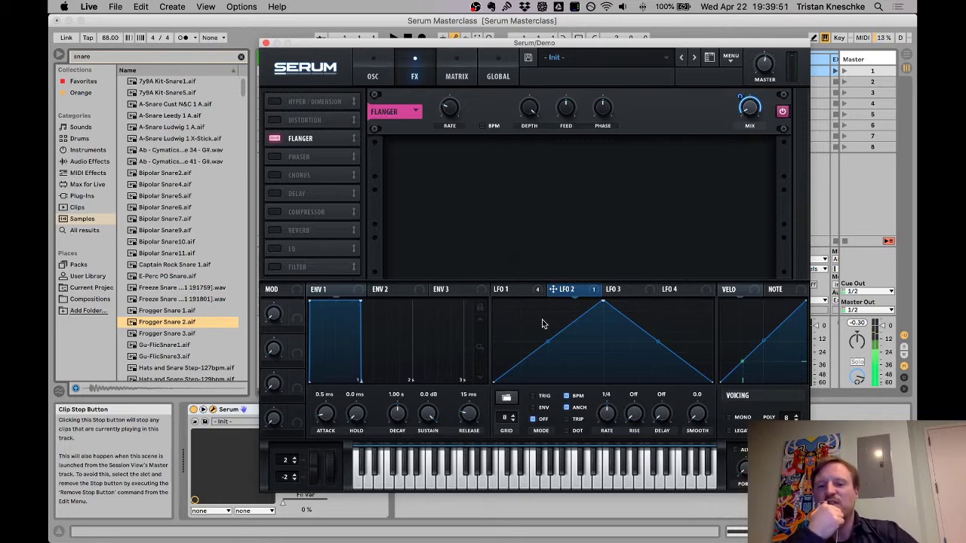
pyautogui.moveTo(608, 434); pyautogui.dragTo(606, 428)
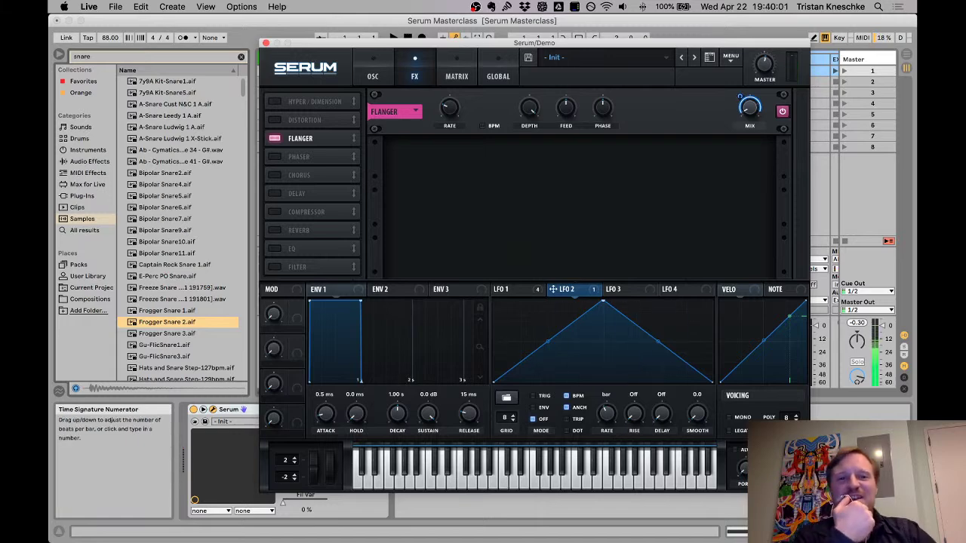
# Step: Load the Basic "saw up" shape into LFO 1, using Trig mode and a rate of 1/2
pyautogui.click(372, 76)
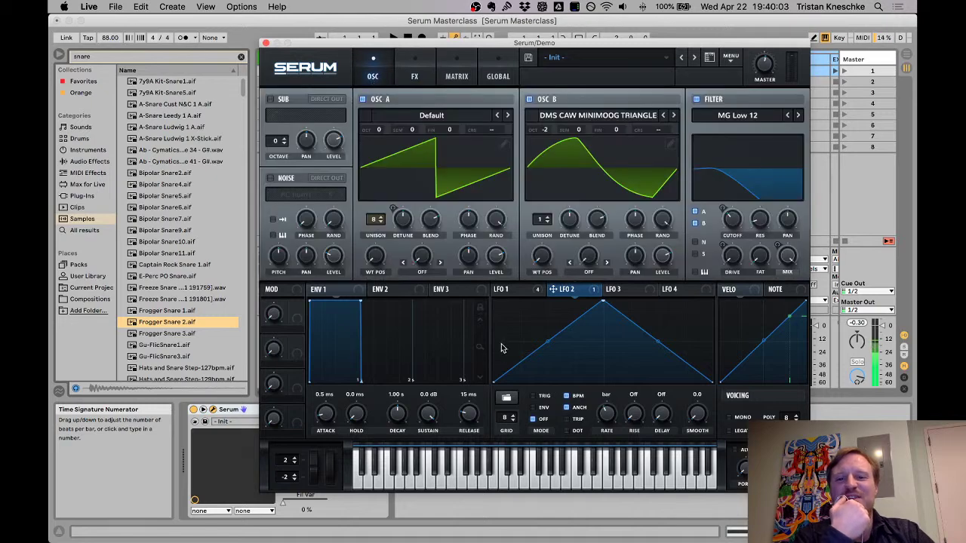
pyautogui.click(504, 290)
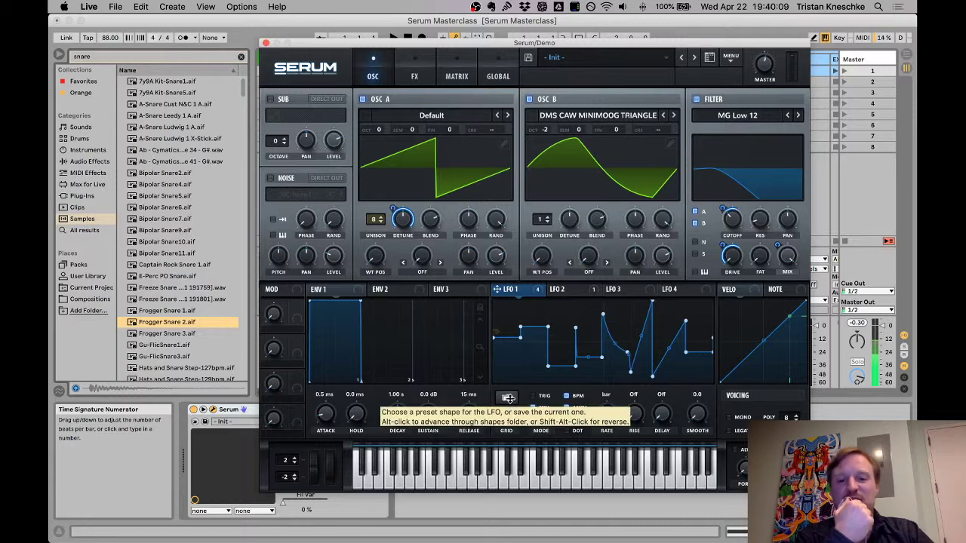
pyautogui.click(508, 398)
pyautogui.moveTo(528, 398)
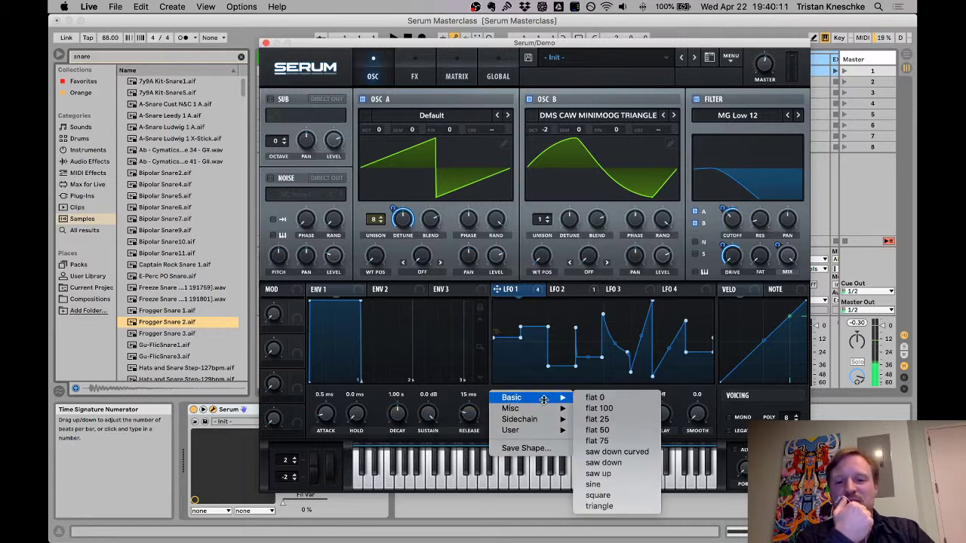
pyautogui.click(598, 473)
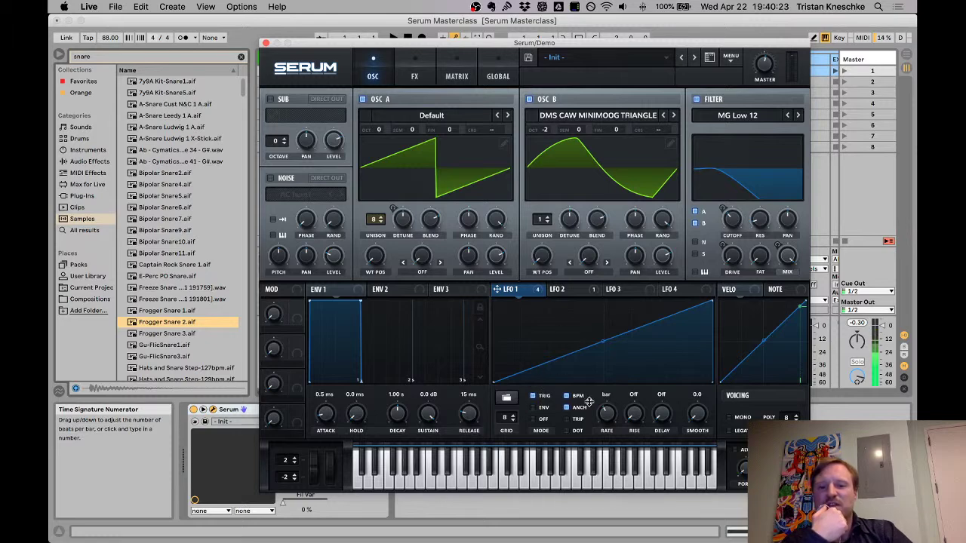
pyautogui.moveTo(611, 418); pyautogui.dragTo(611, 407)
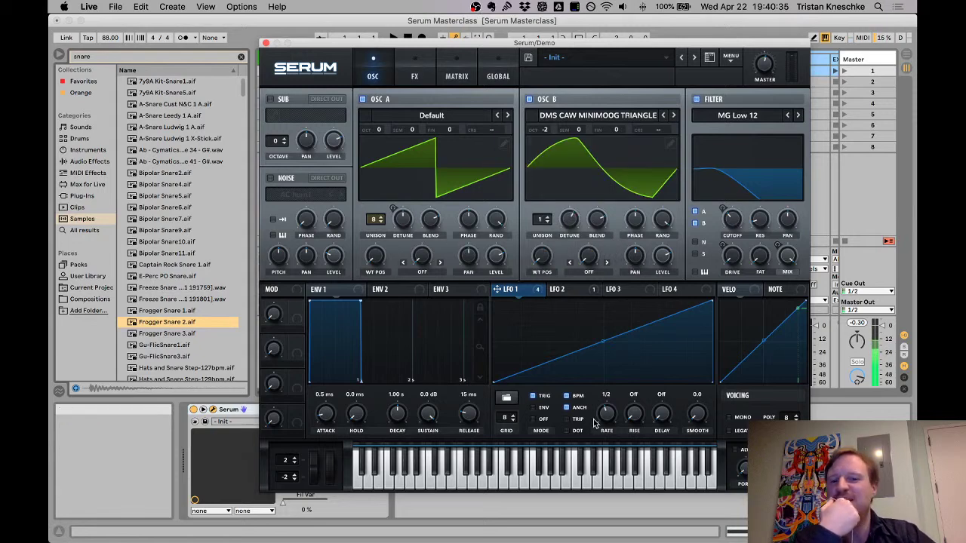
pyautogui.click(567, 290)
pyautogui.click(670, 289)
pyautogui.click(655, 289)
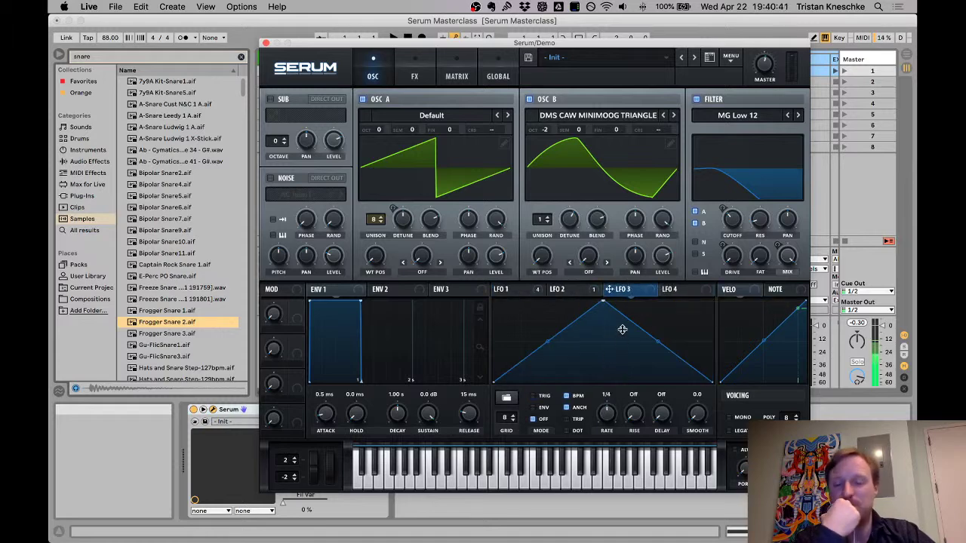
pyautogui.click(516, 290)
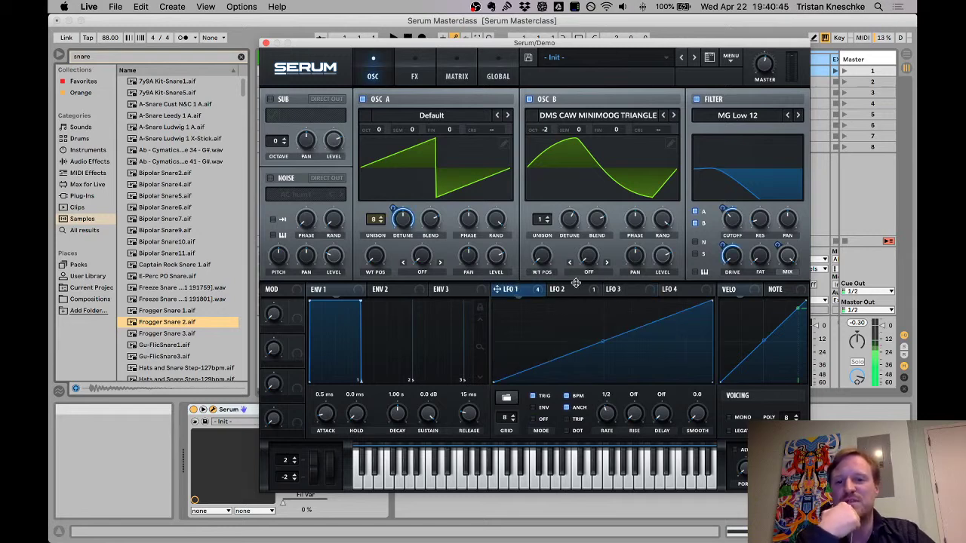
# Step: Switch from the Demo track's Serum to the one on the Multiple LFOs track and examine its LFO 1 and LFO 2
pyautogui.click(265, 43)
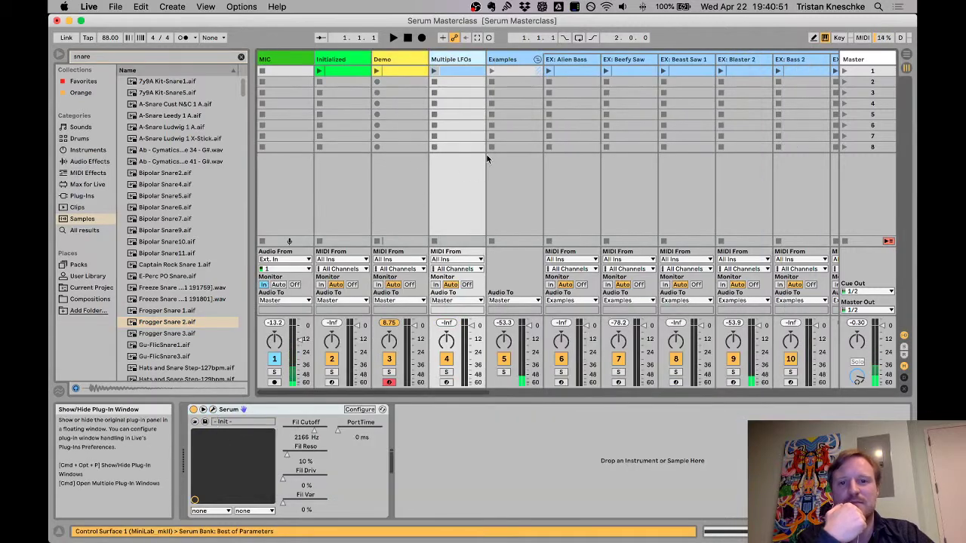
pyautogui.press('super+alt+p')
pyautogui.moveTo(559, 95); pyautogui.dragTo(393, 49)
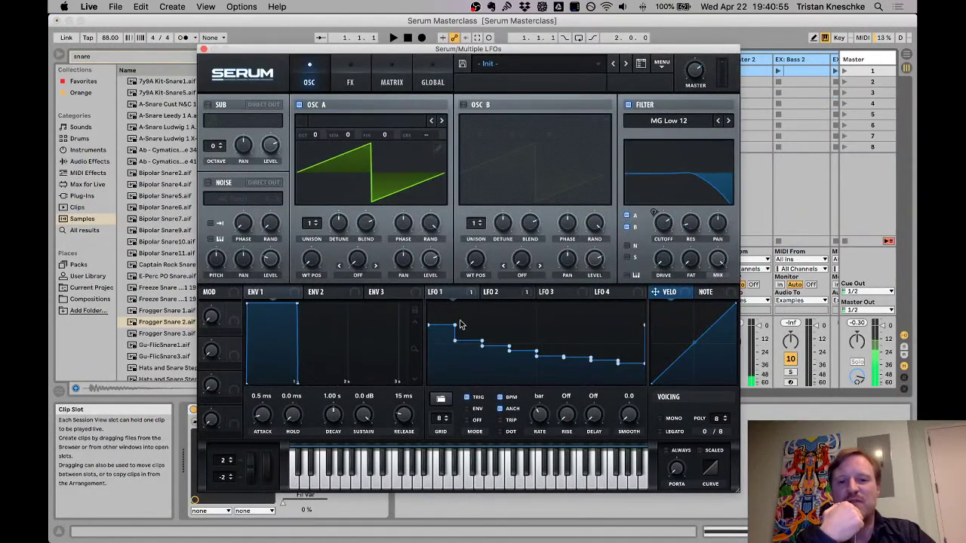
pyautogui.click(504, 295)
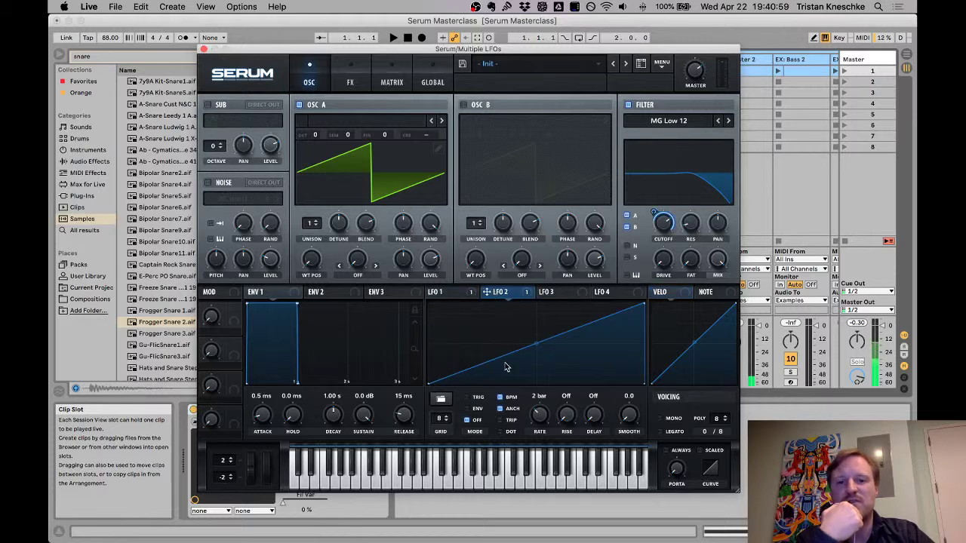
pyautogui.click(466, 292)
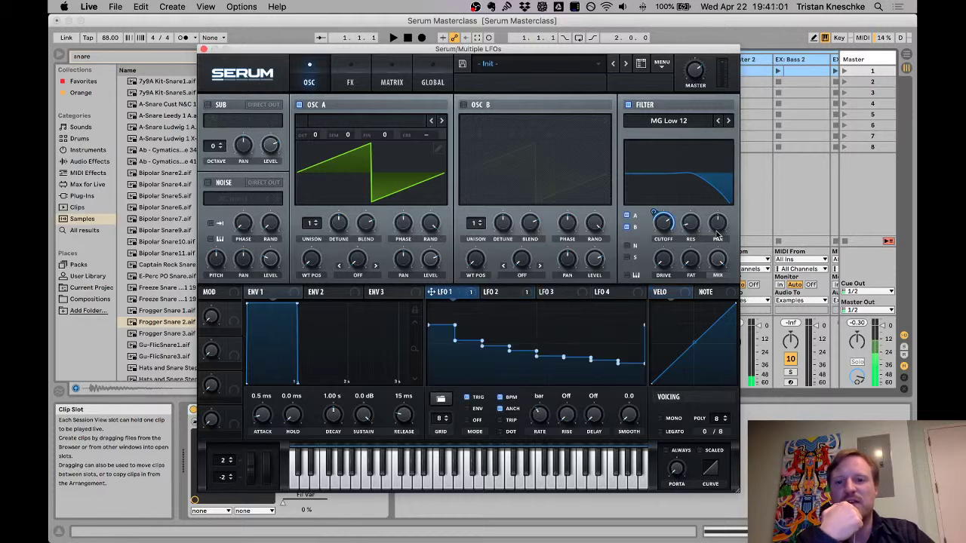
pyautogui.click(491, 294)
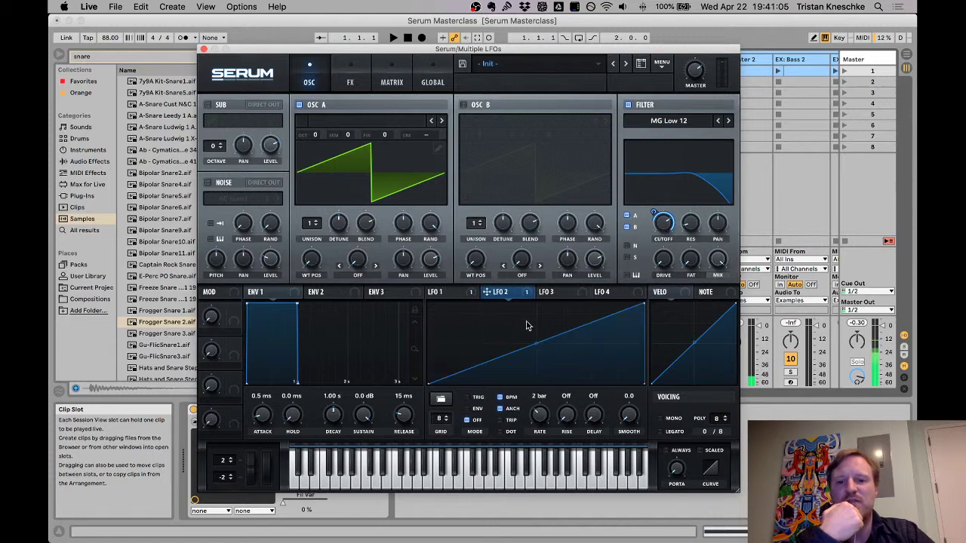
pyautogui.moveTo(527, 294)
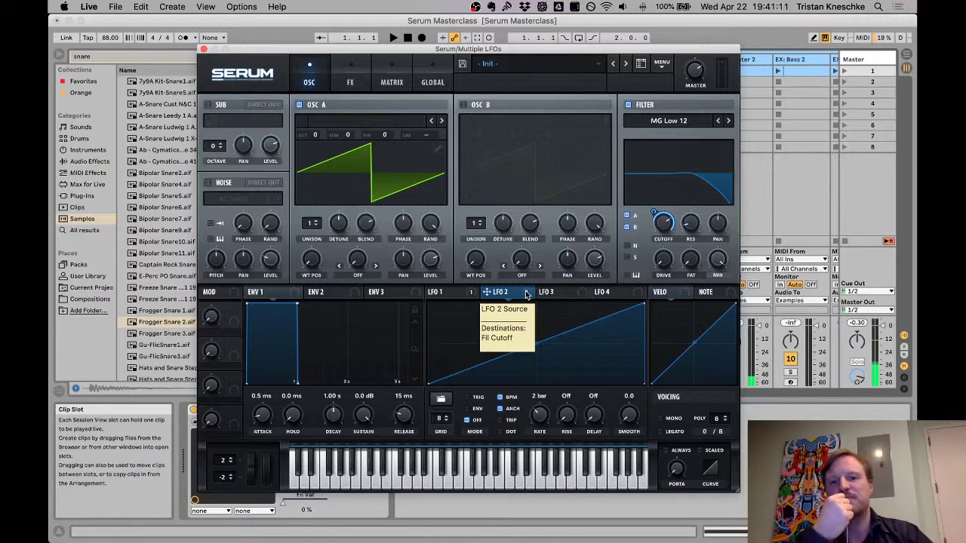
# Step: Bypass LFO 2's modulation of the filter cutoff and switch it back on
pyautogui.rightClick(664, 224)
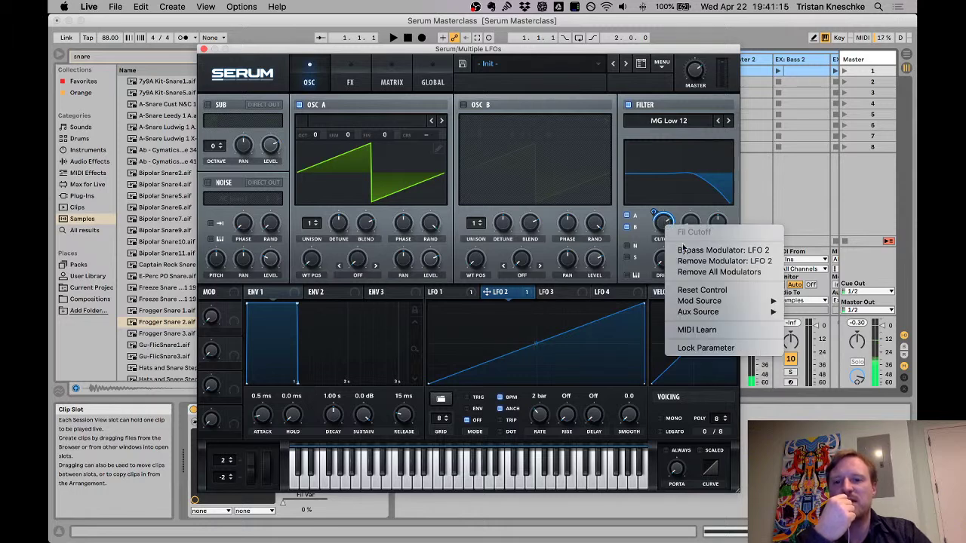
pyautogui.click(761, 254)
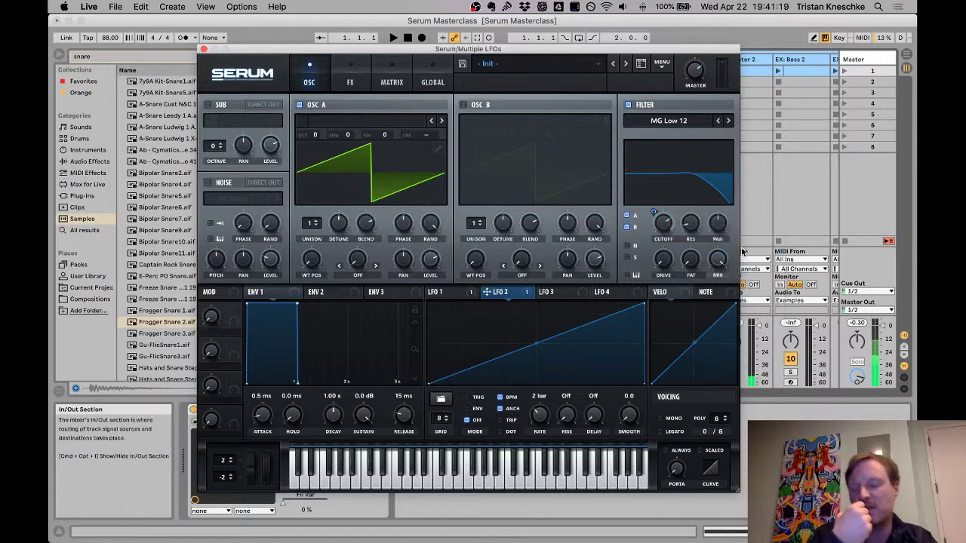
pyautogui.moveTo(668, 229)
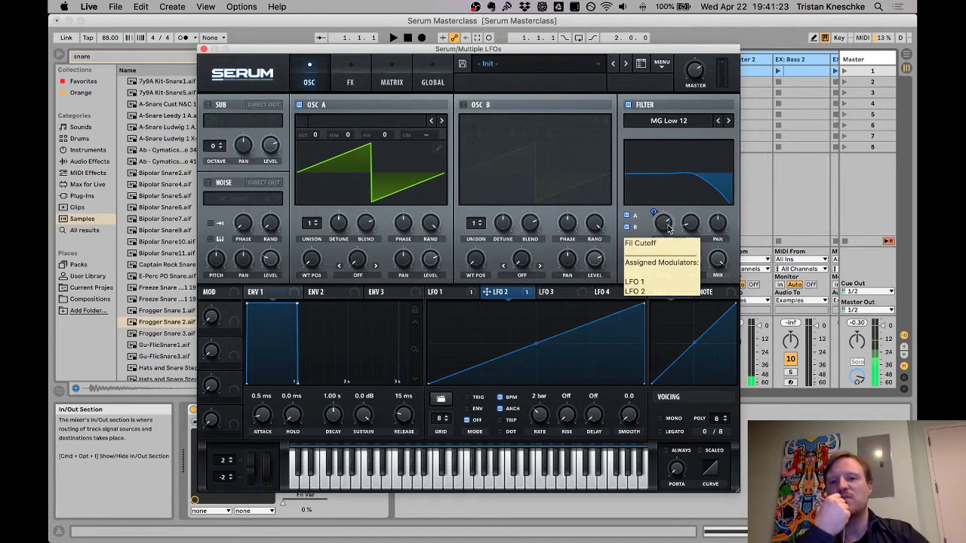
pyautogui.rightClick(667, 229)
pyautogui.click(692, 251)
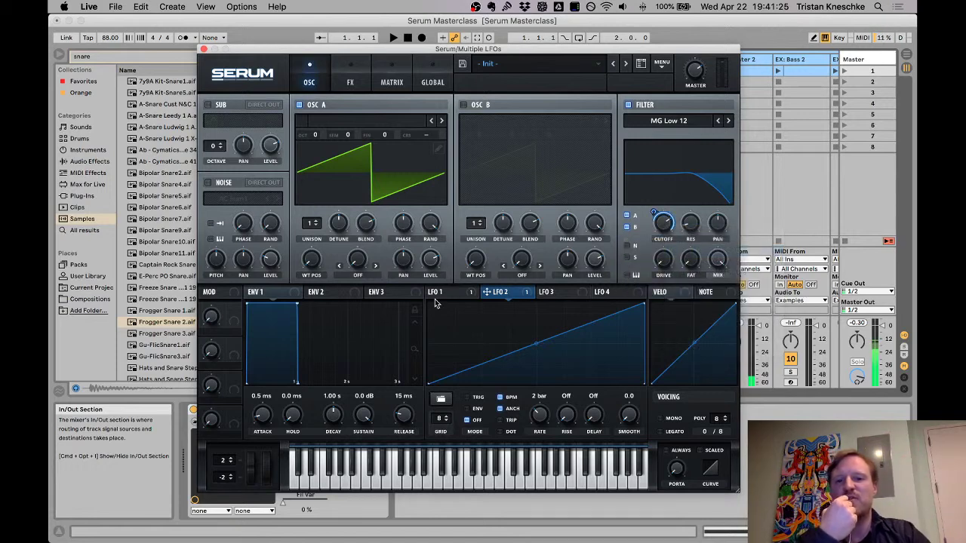
# Step: Compare the LFO 1 and LFO 2 shapes and try LFO 1 in Env mode at a 1/4 rate
pyautogui.click(454, 296)
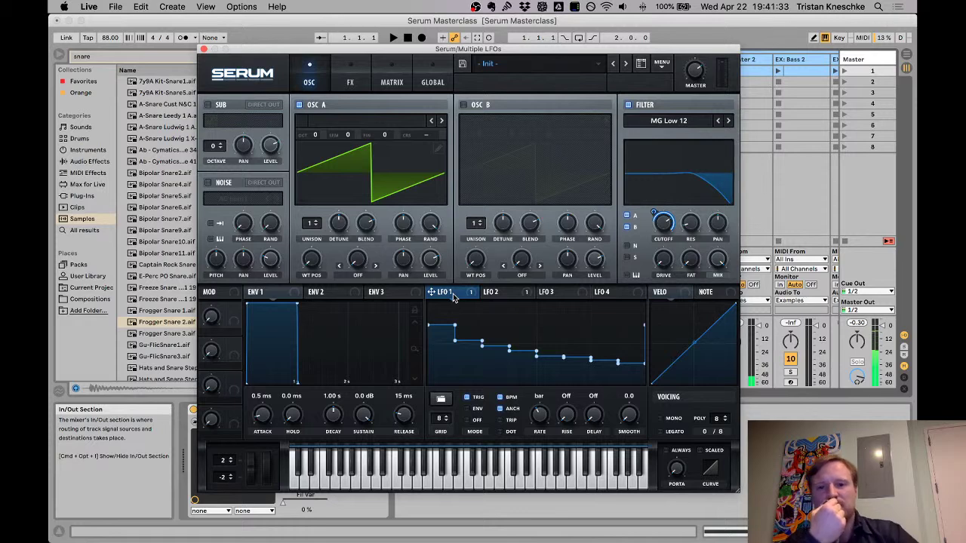
pyautogui.click(491, 293)
pyautogui.click(450, 294)
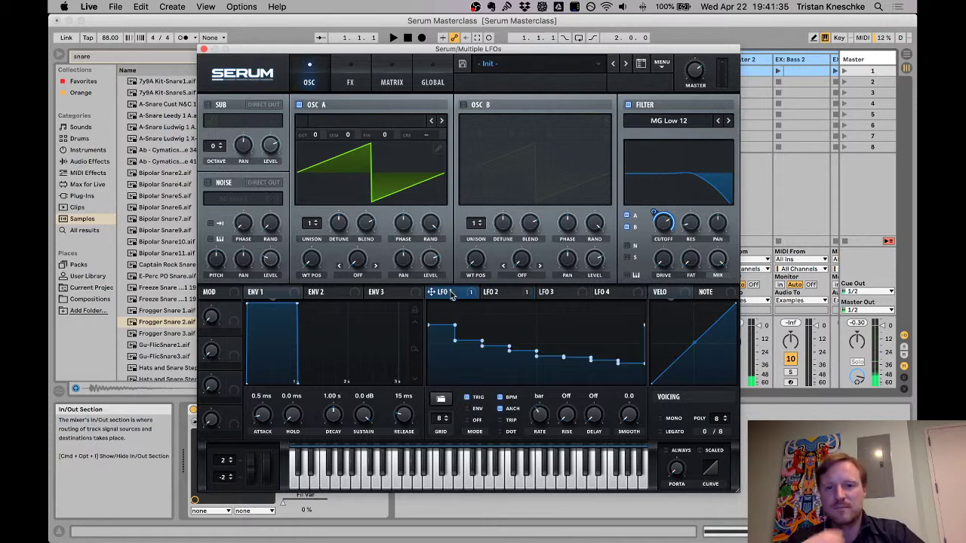
pyautogui.click(498, 293)
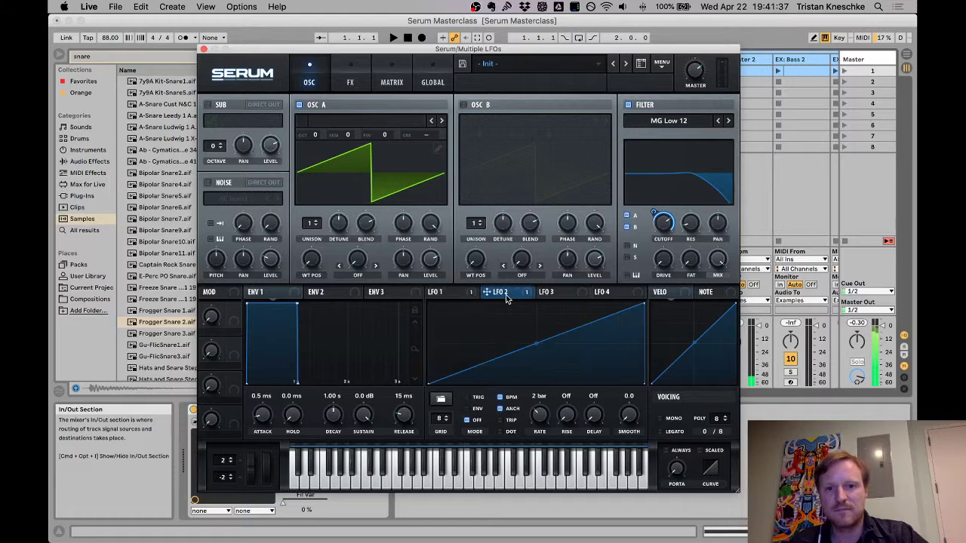
pyautogui.click(449, 293)
pyautogui.click(477, 408)
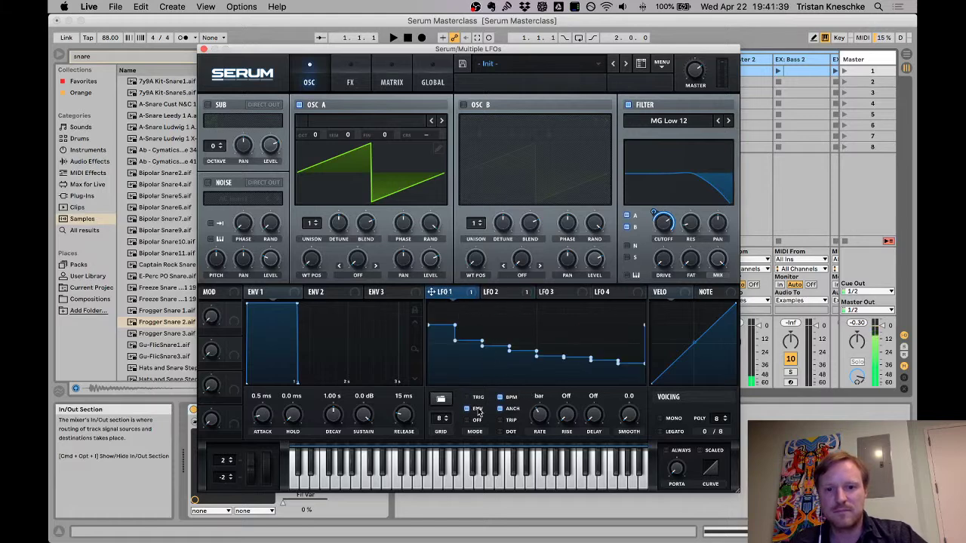
pyautogui.moveTo(540, 415); pyautogui.dragTo(551, 403)
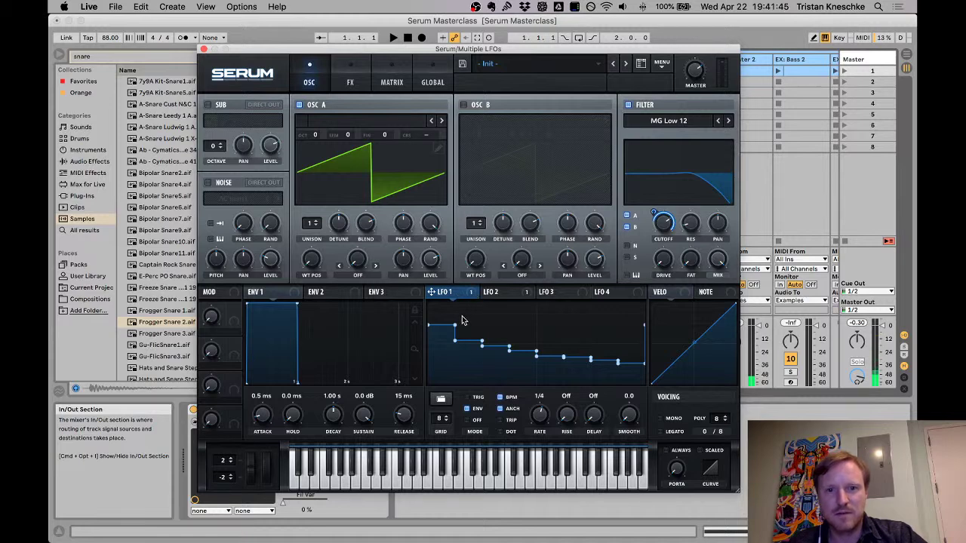
# Step: Check LFO 1's modulation destination and apply LFO 2 to the filter cutoff
pyautogui.moveTo(469, 293)
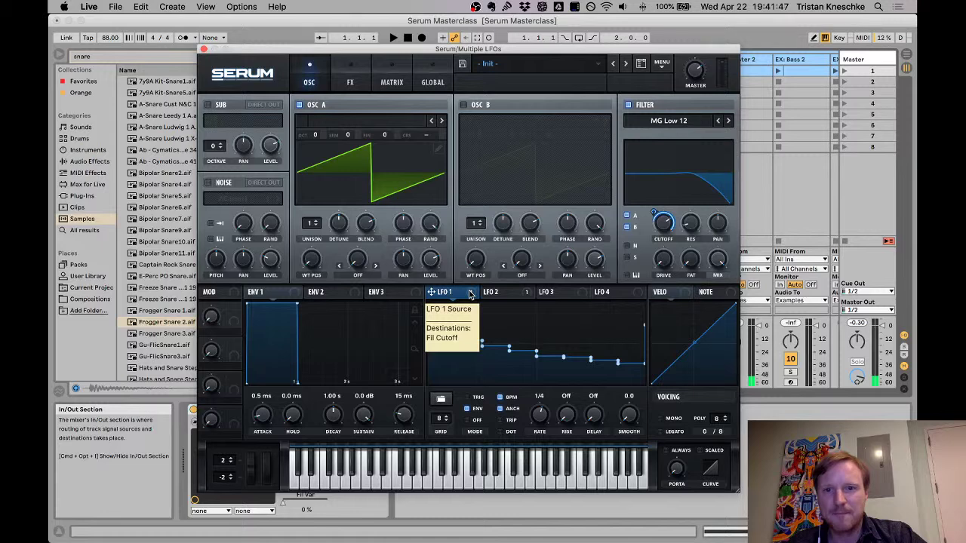
pyautogui.click(520, 293)
pyautogui.moveTo(486, 292); pyautogui.dragTo(651, 252)
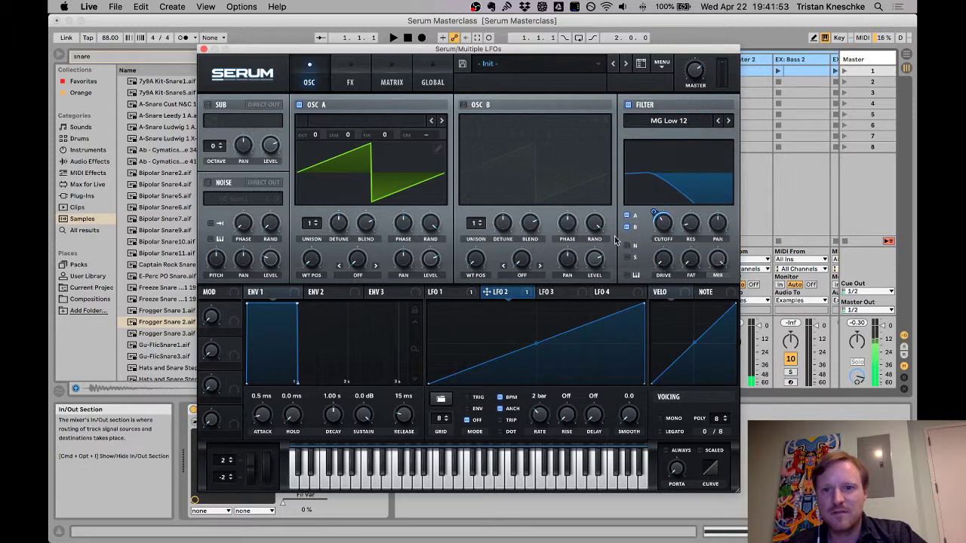
# Step: Set LFO 1 to Trig mode with a one-bar rate and reshape the end of its stepped shape into a rising curve
pyautogui.click(460, 293)
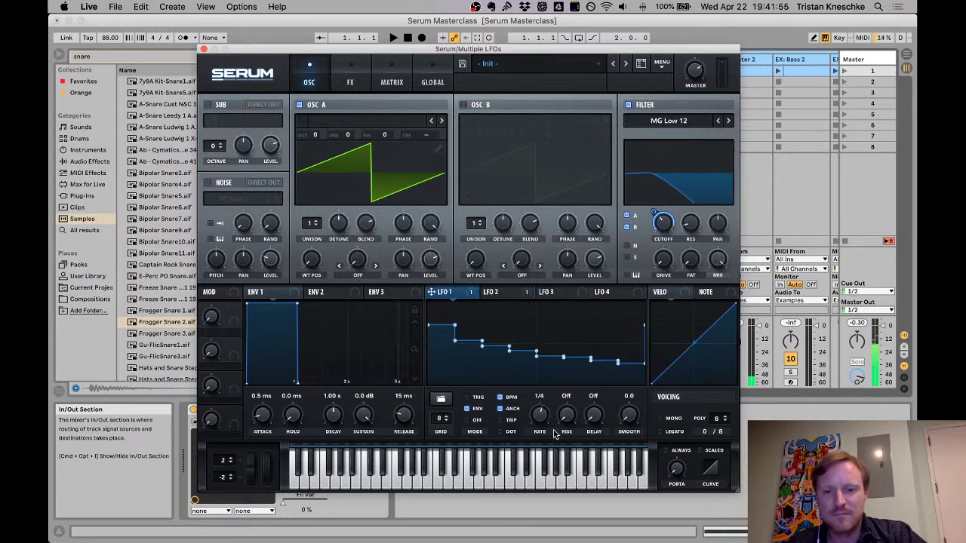
pyautogui.moveTo(540, 417); pyautogui.dragTo(540, 434)
pyautogui.click(469, 398)
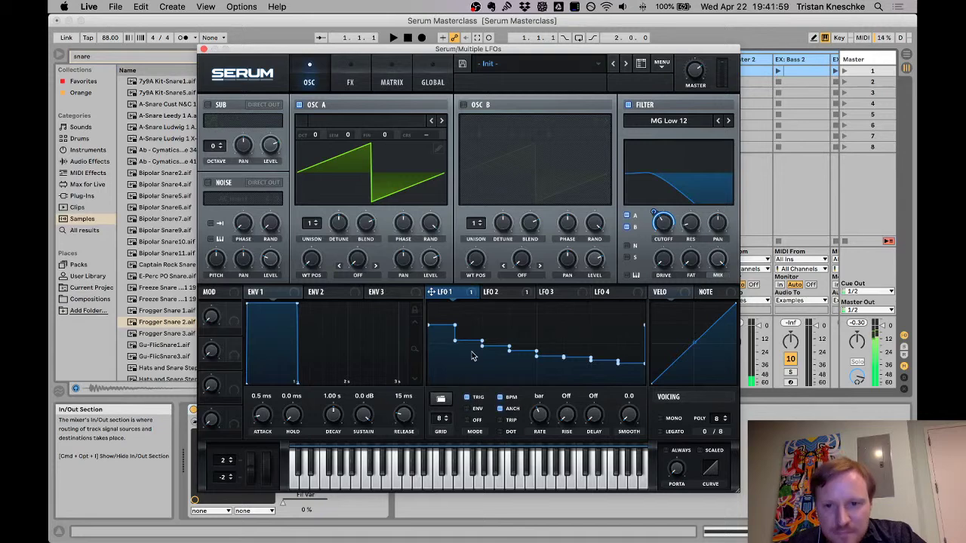
pyautogui.moveTo(643, 365); pyautogui.dragTo(628, 337)
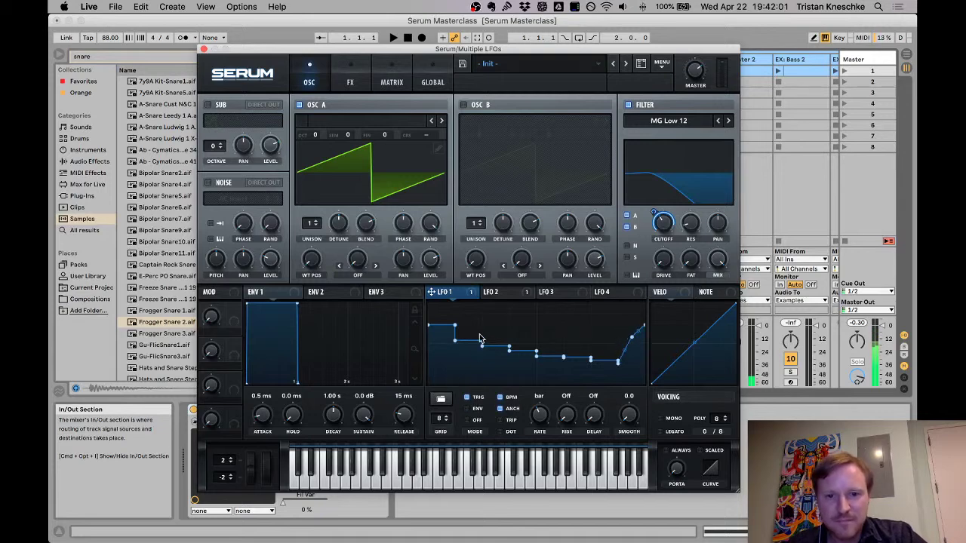
pyautogui.rightClick(437, 312)
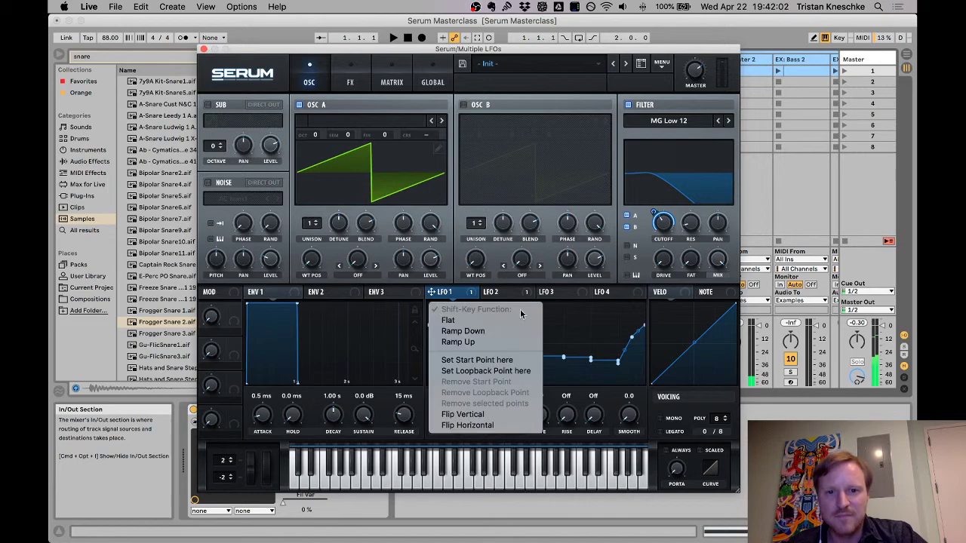
pyautogui.click(591, 323)
# Step: Close the Multiple LFOs Serum and open the Serum on the Demo track
pyautogui.click(204, 48)
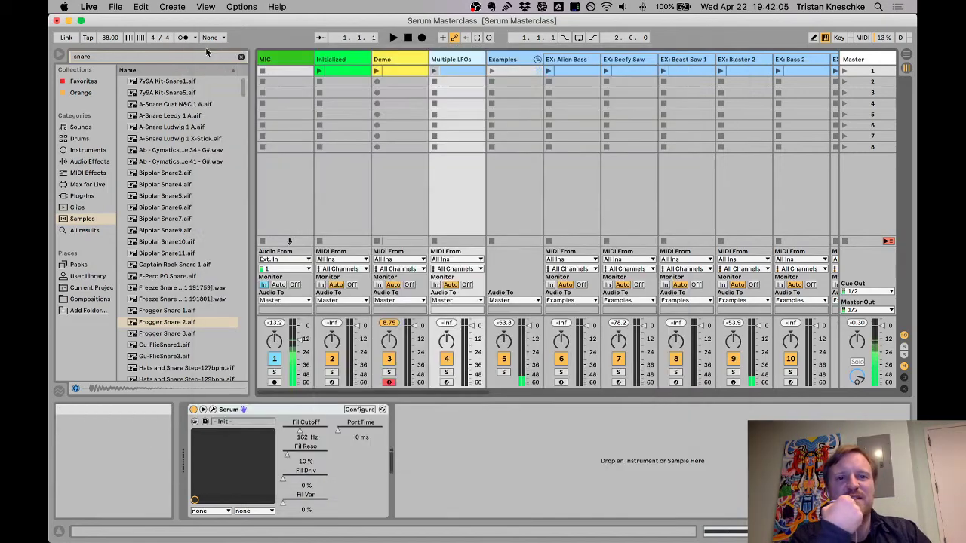
pyautogui.click(381, 60)
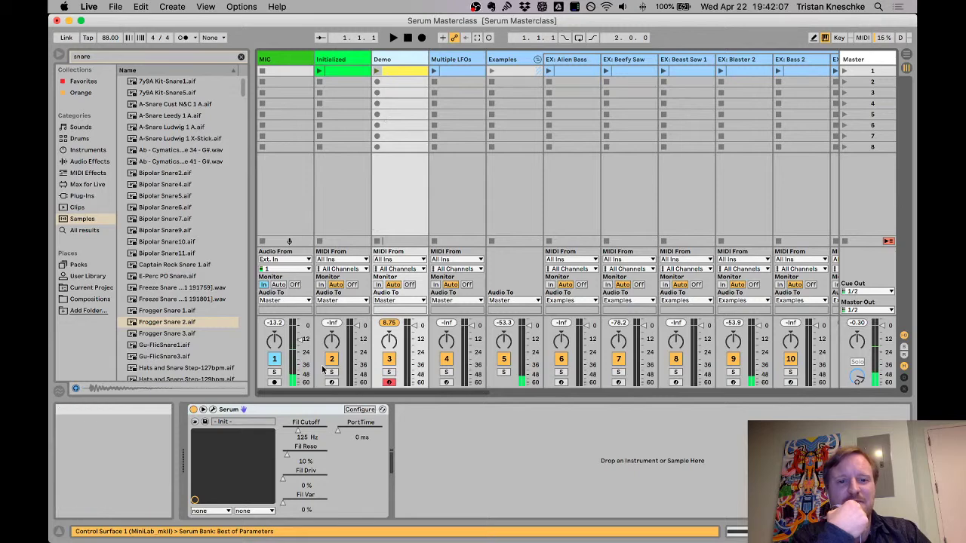
pyautogui.click(212, 409)
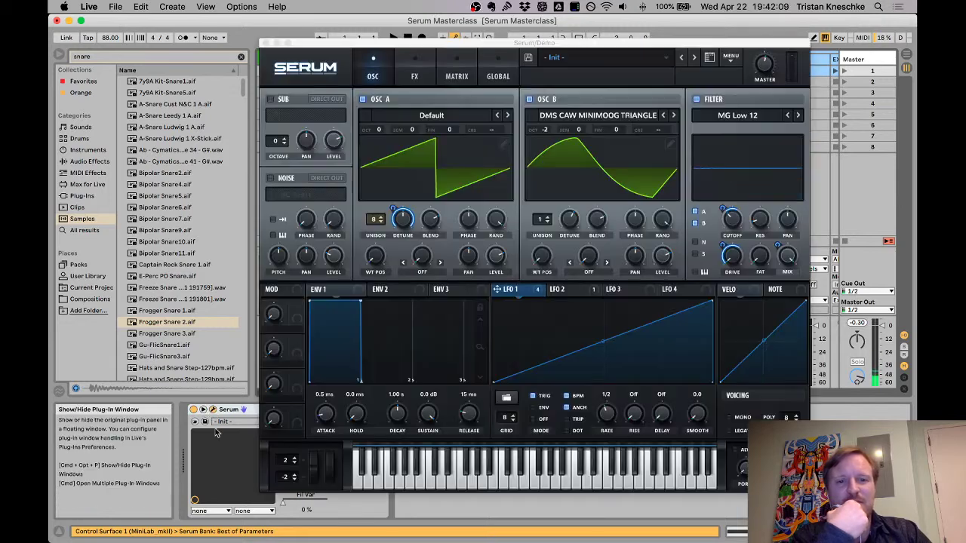
# Step: Remove LFO 1's modulation from the filter's cutoff, drive and mix and from Osc A's detune
pyautogui.click(570, 290)
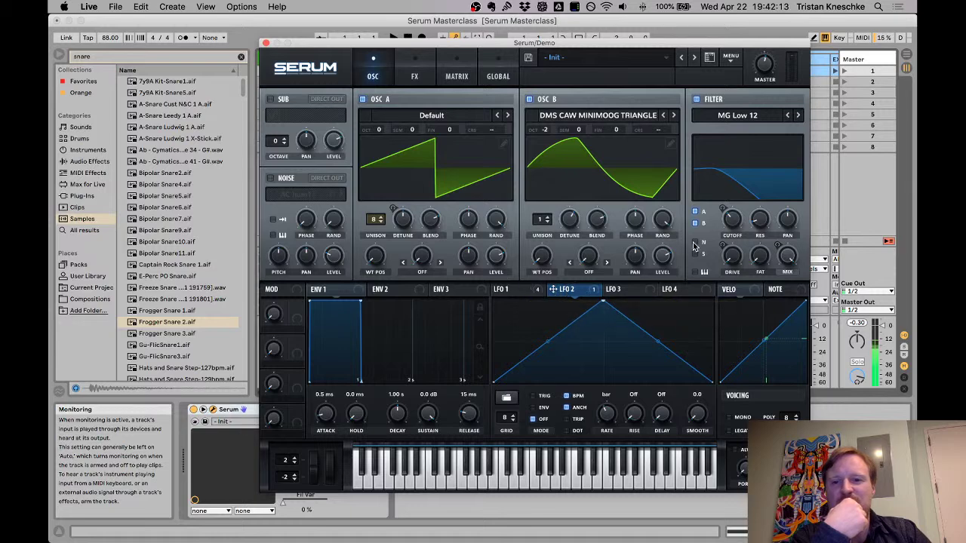
pyautogui.rightClick(732, 220)
pyautogui.click(768, 270)
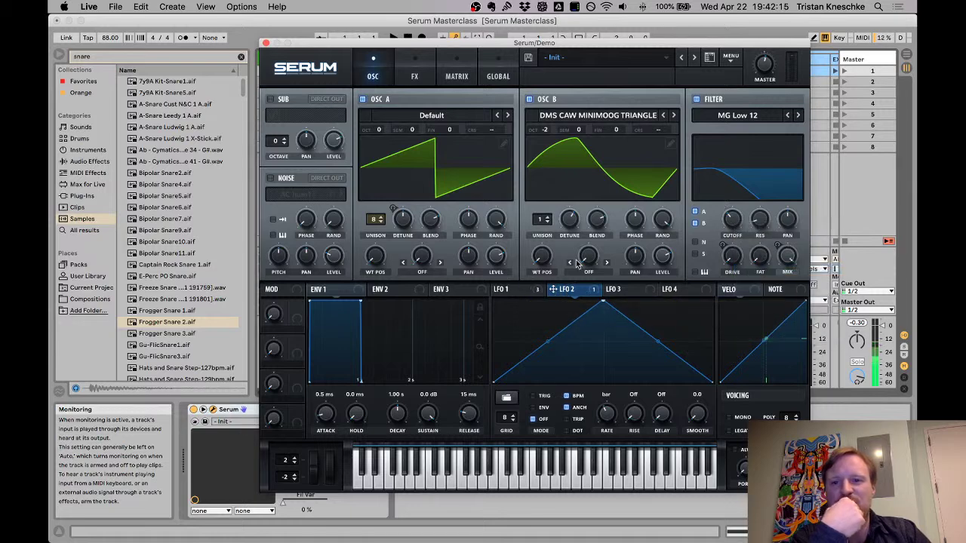
pyautogui.rightClick(724, 256)
pyautogui.click(759, 305)
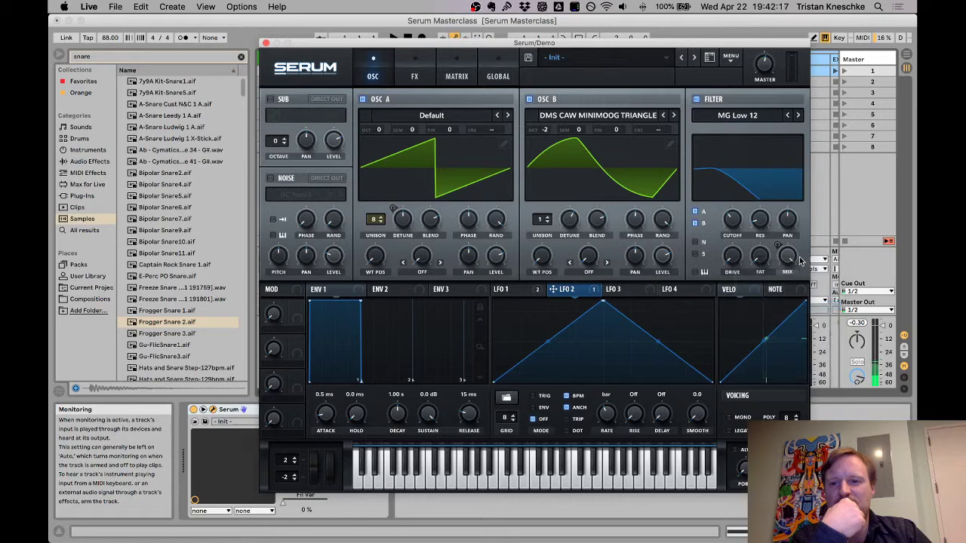
pyautogui.rightClick(789, 257)
pyautogui.click(838, 305)
pyautogui.rightClick(405, 221)
pyautogui.click(439, 270)
# Step: Check that LFO 1 has no destinations left and remove all destinations from LFO 2
pyautogui.click(508, 289)
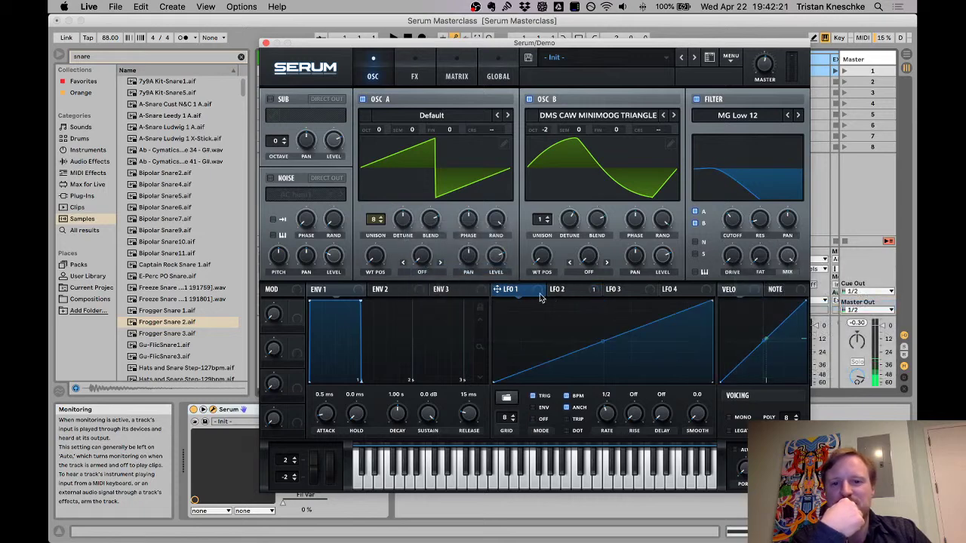
pyautogui.click(567, 289)
pyautogui.rightClick(578, 290)
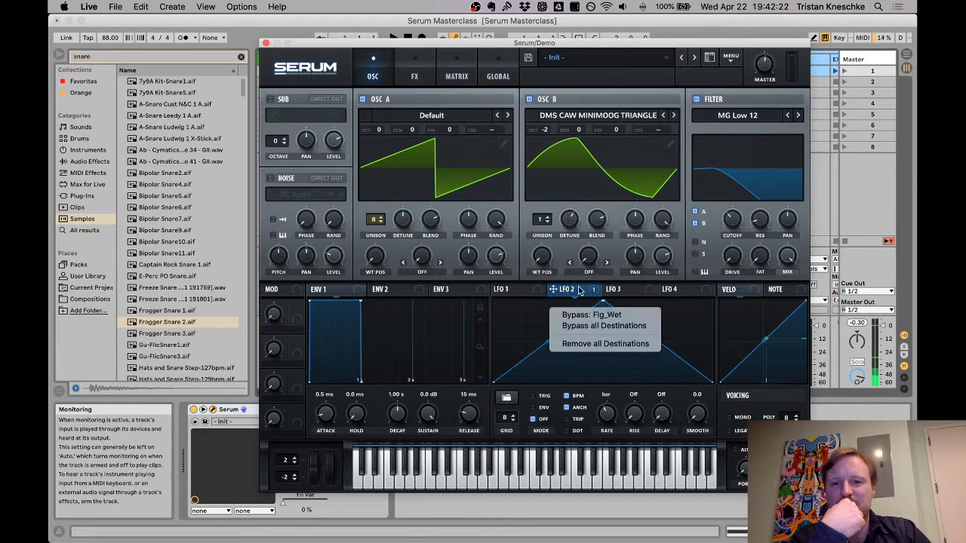
pyautogui.click(577, 343)
# Step: Assign both LFO 1 and LFO 2 to modulate the filter cutoff
pyautogui.click(510, 292)
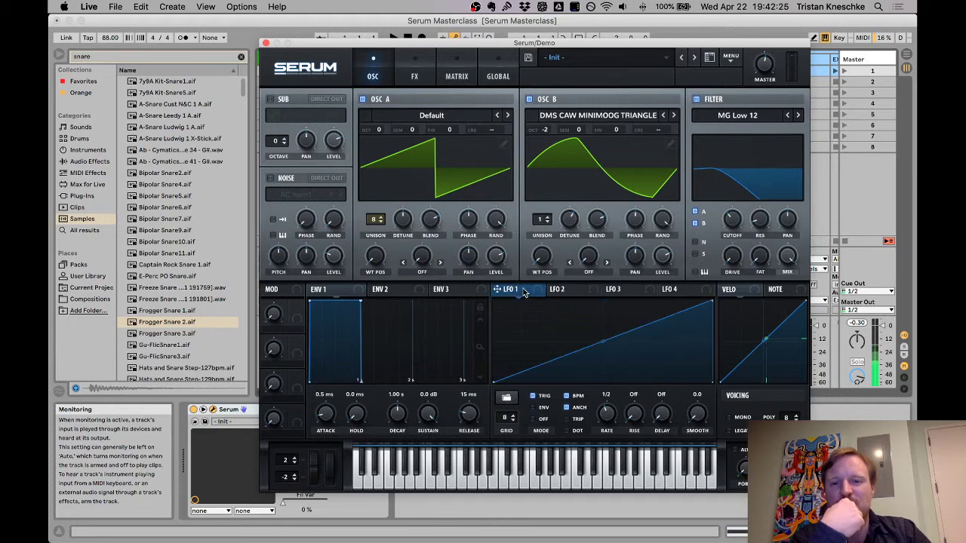
pyautogui.moveTo(546, 296); pyautogui.dragTo(737, 220)
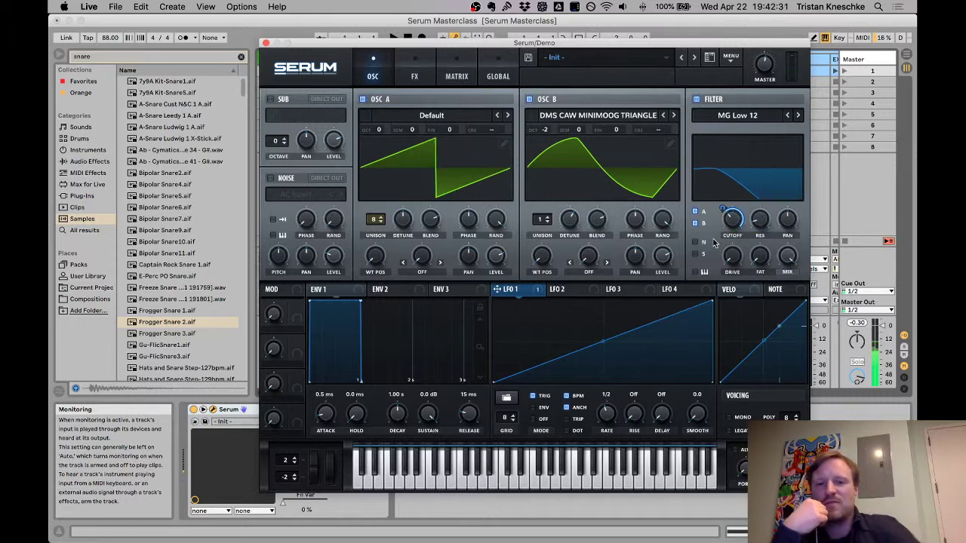
pyautogui.click(565, 289)
pyautogui.moveTo(565, 289); pyautogui.dragTo(734, 221)
# Step: Switch LFO 1 and LFO 2 to Env mode and adjust LFO 2's modulation of the filter cutoff
pyautogui.click(530, 289)
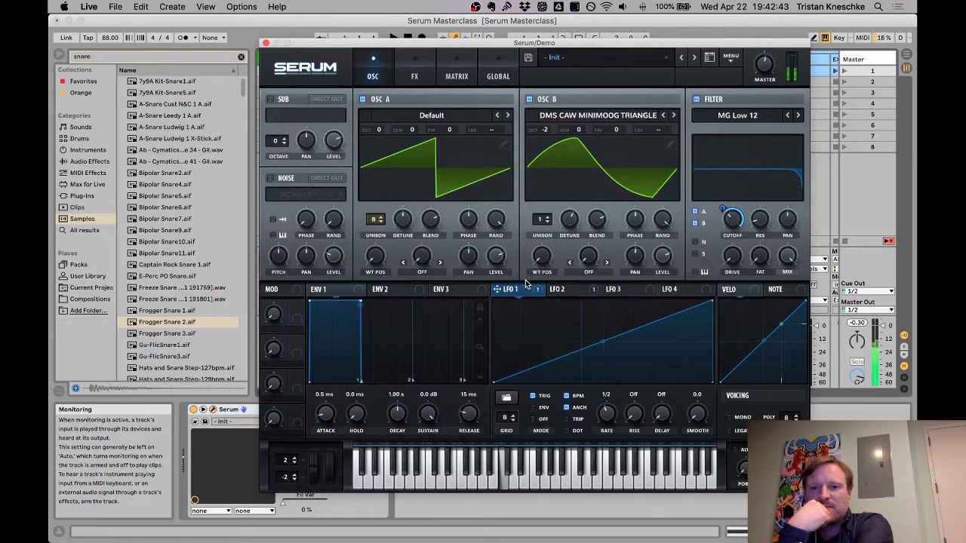
pyautogui.click(562, 291)
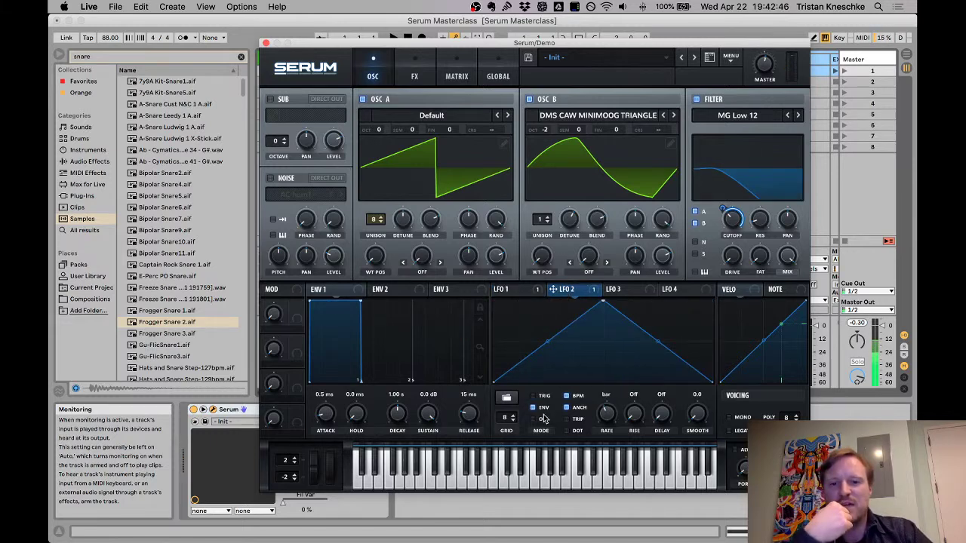
pyautogui.click(525, 291)
pyautogui.click(544, 408)
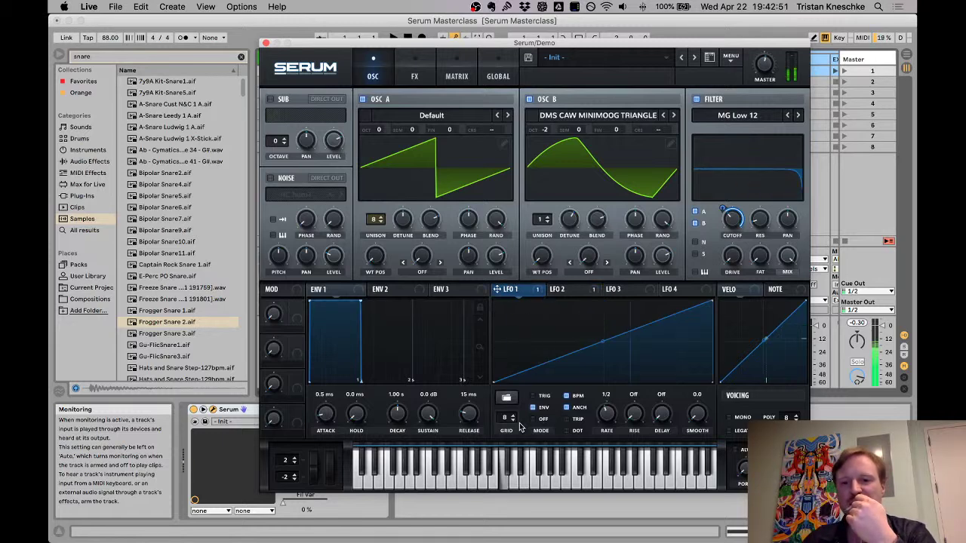
pyautogui.click(580, 292)
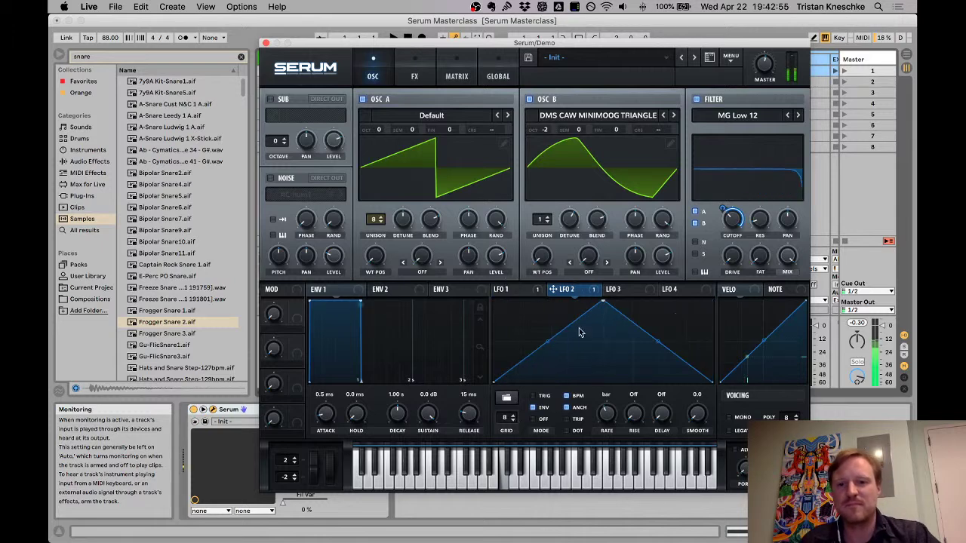
pyautogui.moveTo(553, 289); pyautogui.dragTo(722, 225)
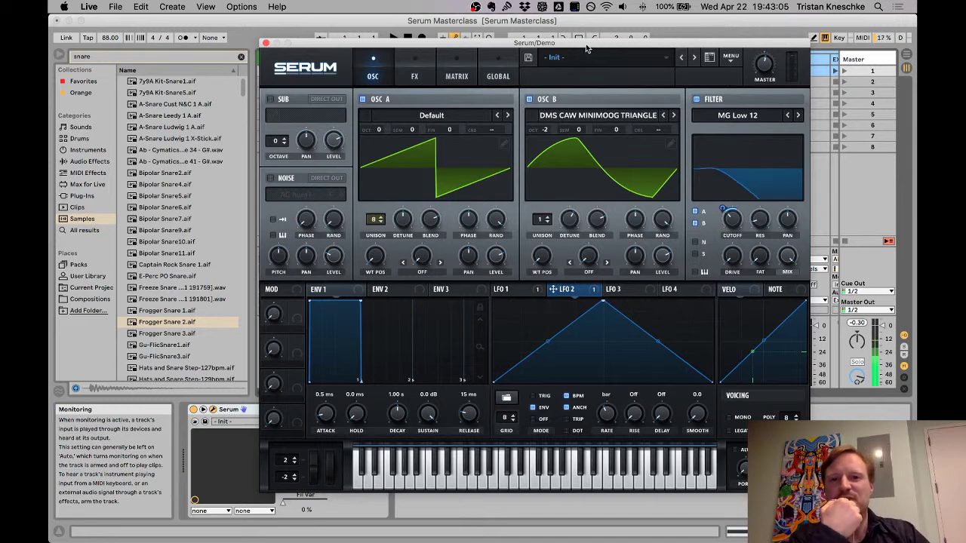
# Step: Shift the Serum window slightly and look through Env 1, Env 2 and Env 3
pyautogui.moveTo(586, 47); pyautogui.dragTo(596, 50)
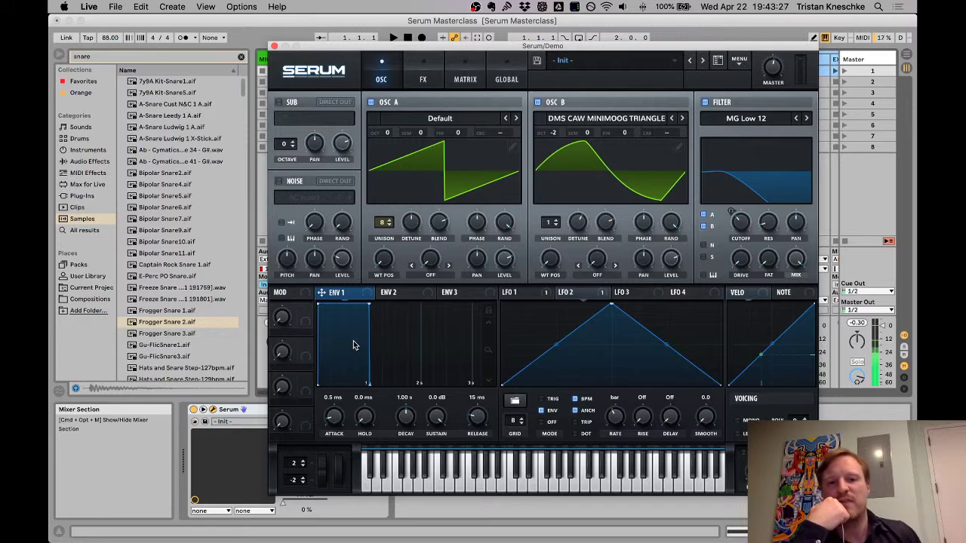
pyautogui.click(408, 293)
pyautogui.click(468, 296)
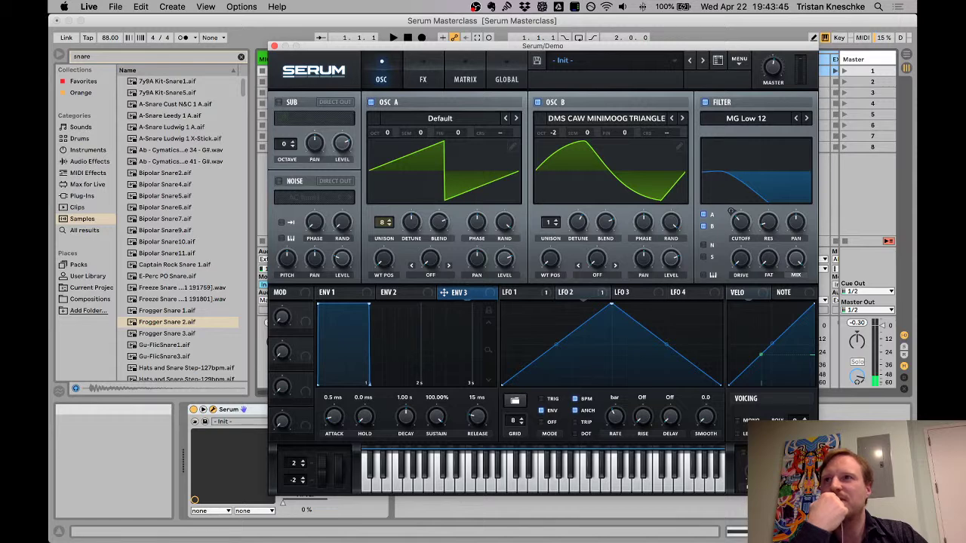
pyautogui.press('super+alt+p')
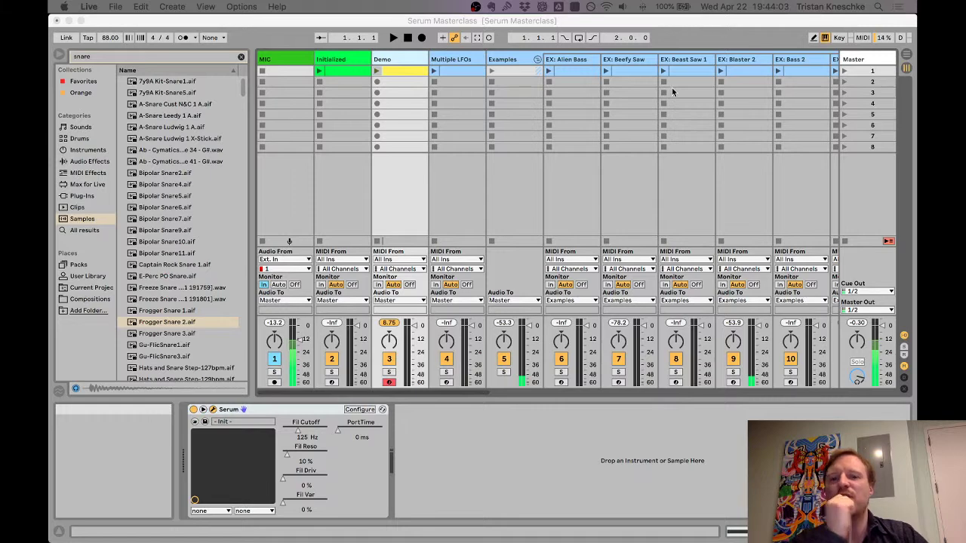
pyautogui.press('super+alt+p')
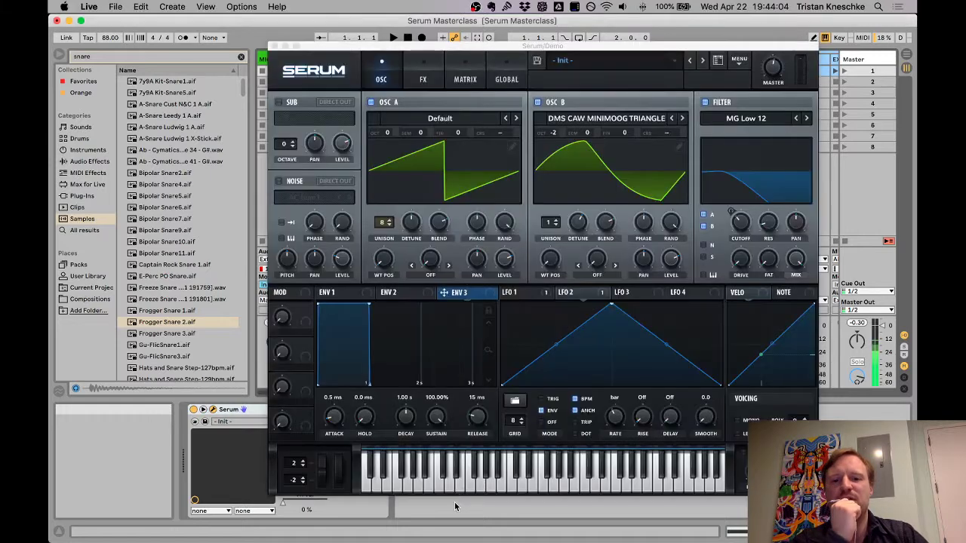
# Step: Look over the filter type categories while keeping MG Low 12
pyautogui.click(743, 119)
pyautogui.click(745, 123)
pyautogui.click(761, 119)
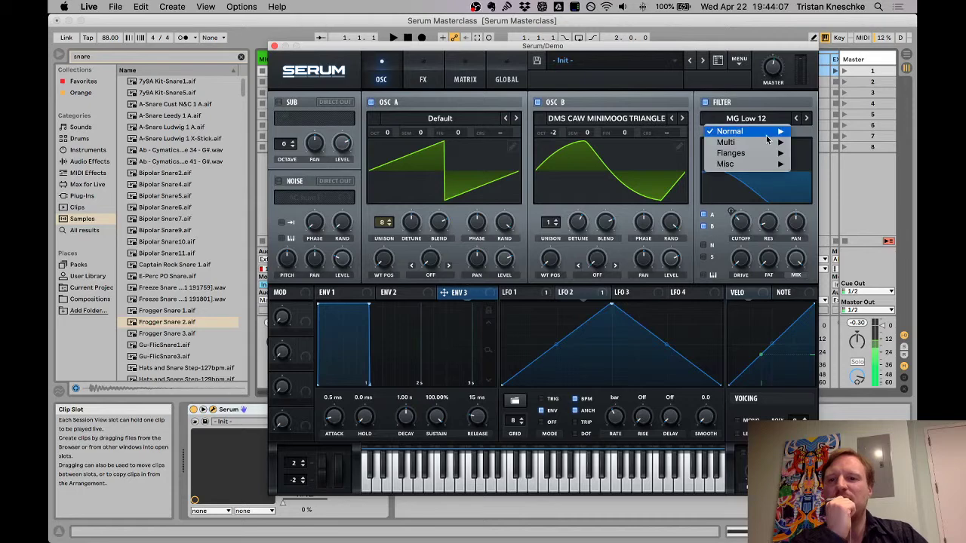
pyautogui.moveTo(763, 169)
pyautogui.click(725, 82)
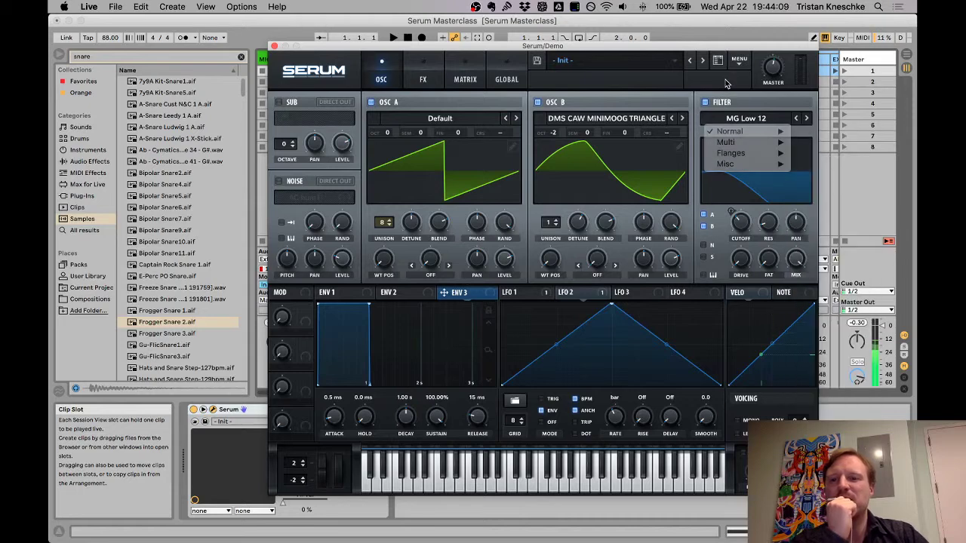
# Step: Bend LFO 1's rising ramp upward into a convex curve
pyautogui.click(515, 292)
pyautogui.moveTo(611, 347); pyautogui.dragTo(560, 331)
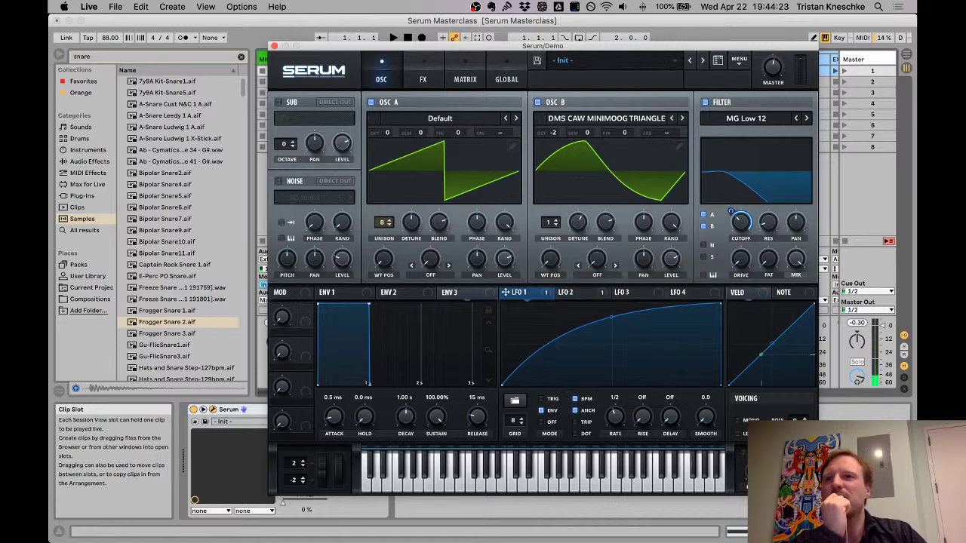
pyautogui.press('super+alt+p')
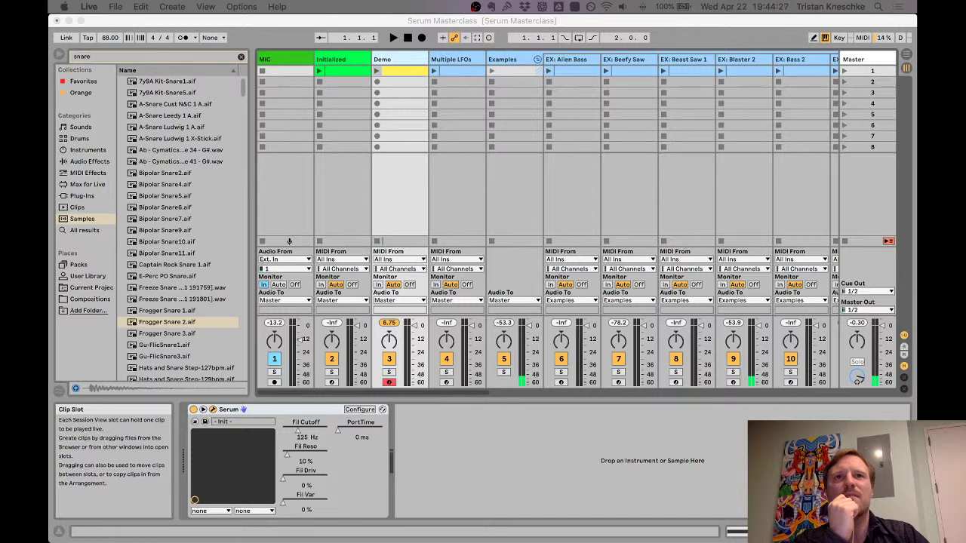
pyautogui.press('super+alt+p')
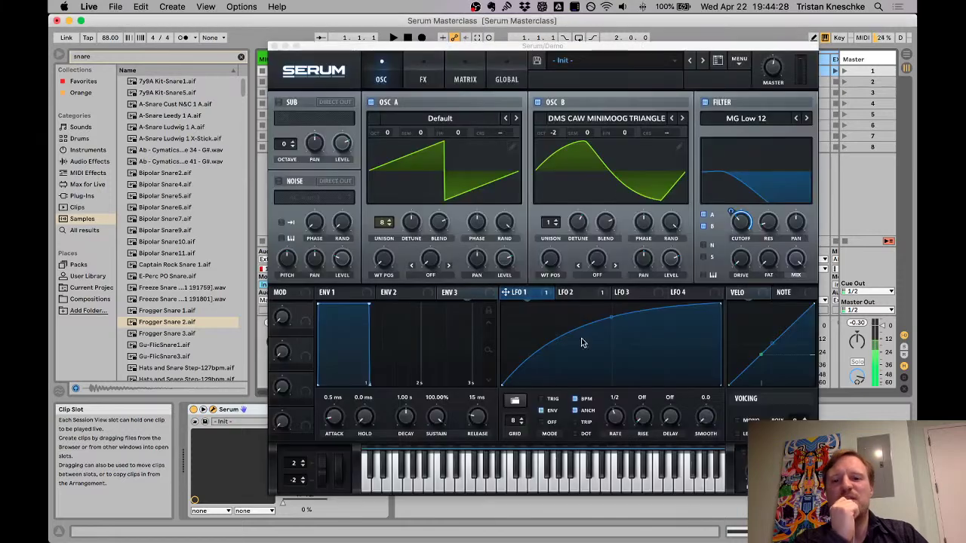
# Step: Adjust the filter cutoff and reshape LFO 2's triangle into a single rising ramp
pyautogui.moveTo(732, 214)
pyautogui.mouseDown()
pyautogui.moveTo(732, 238)
pyautogui.moveTo(742, 212)
pyautogui.mouseUp()
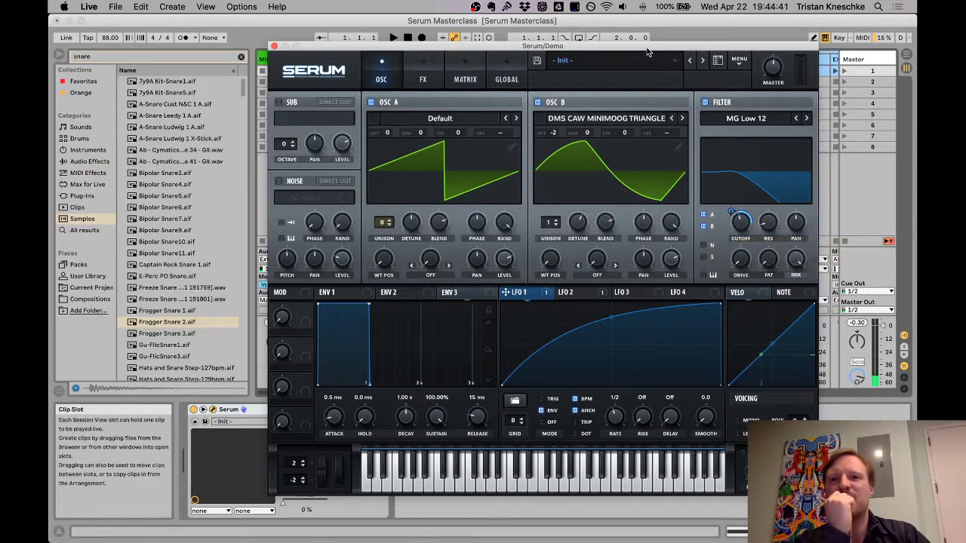
pyautogui.moveTo(646, 52); pyautogui.dragTo(642, 42)
pyautogui.click(567, 283)
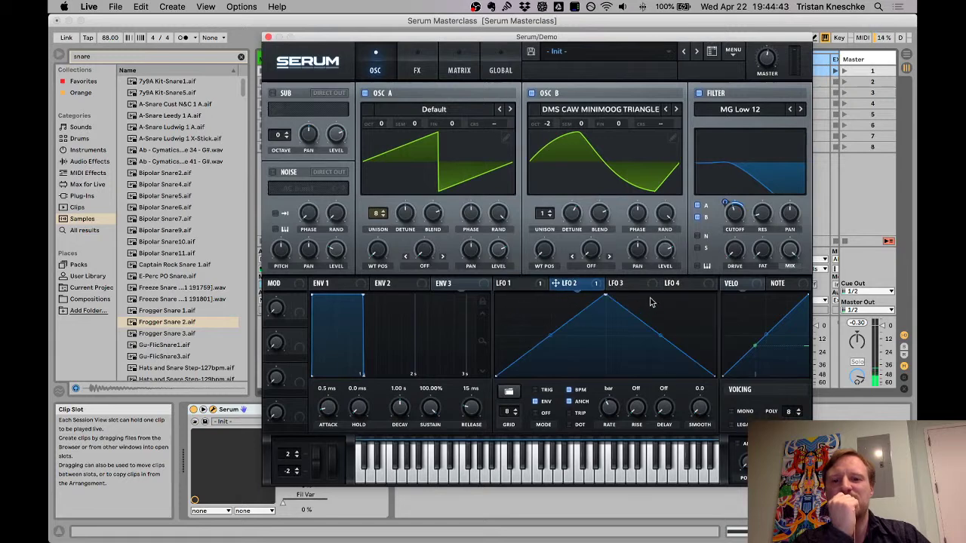
pyautogui.moveTo(602, 299); pyautogui.dragTo(728, 265)
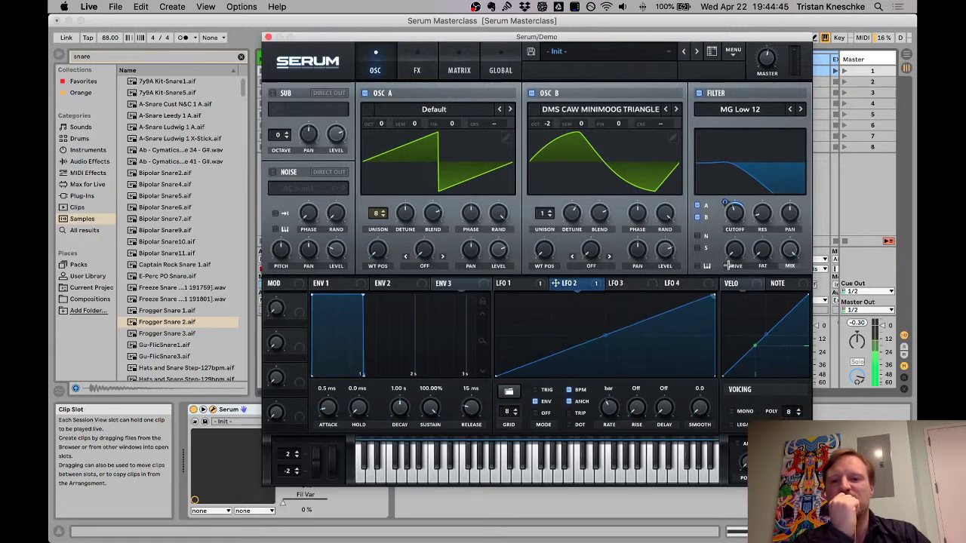
# Step: Remove the existing modulation from the filter cutoff and reassign LFO 1 and LFO 2 to it
pyautogui.rightClick(733, 215)
pyautogui.click(757, 261)
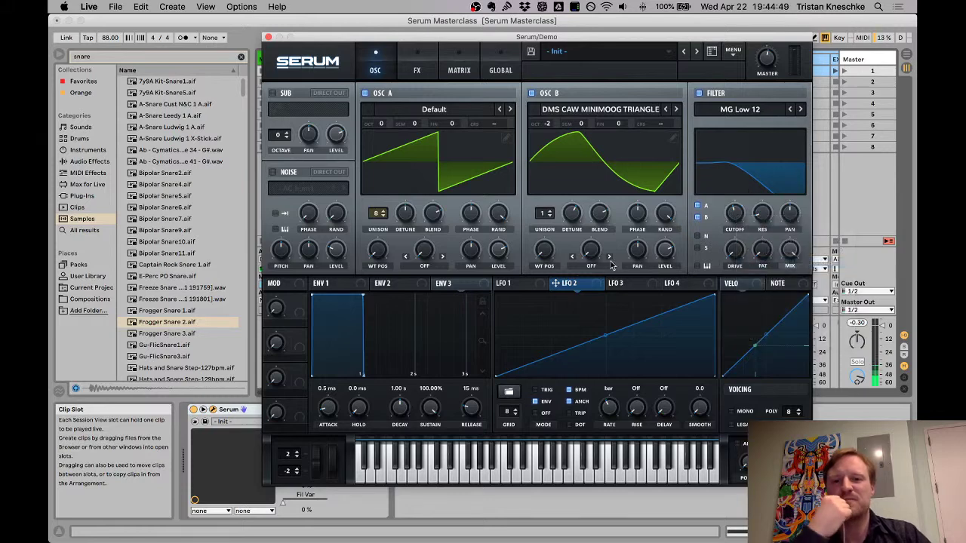
pyautogui.click(505, 285)
pyautogui.moveTo(499, 283); pyautogui.dragTo(735, 214)
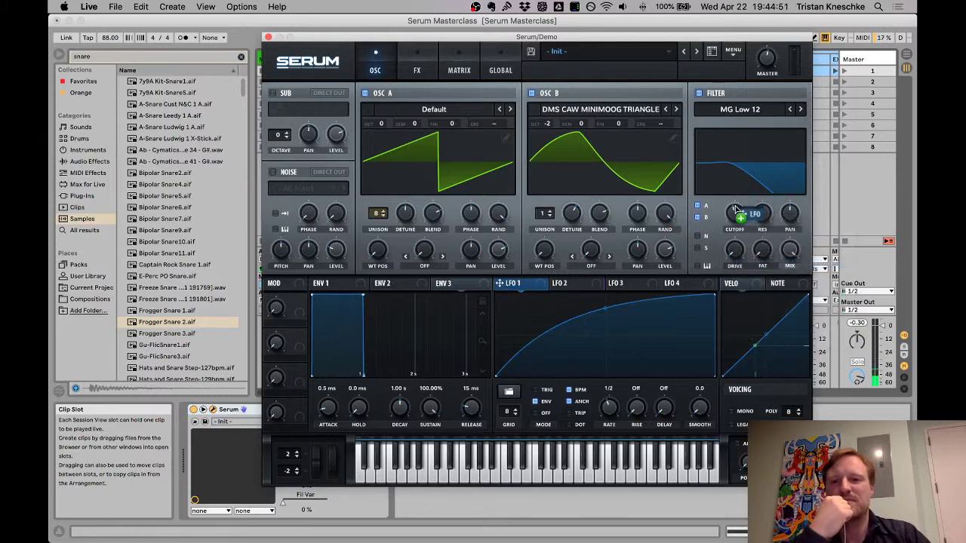
pyautogui.click(567, 283)
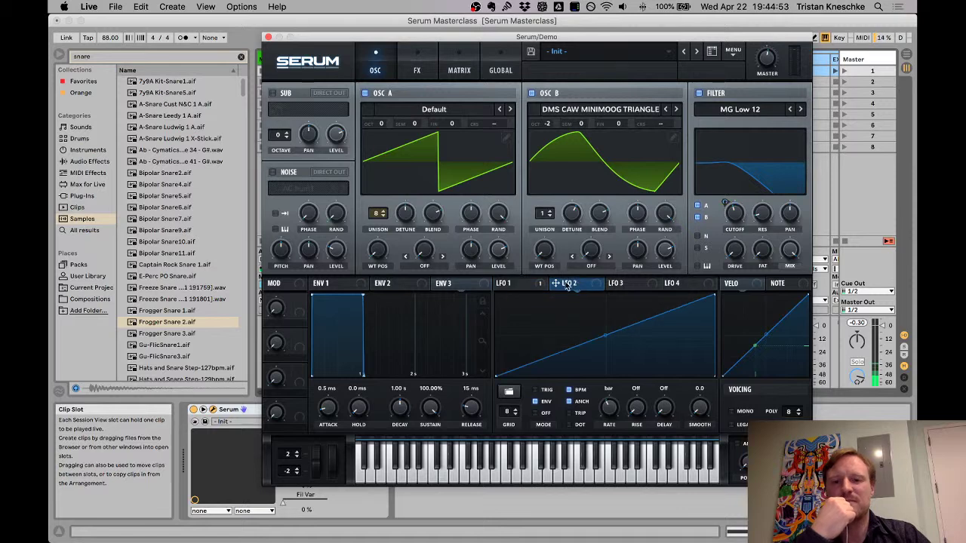
pyautogui.moveTo(591, 285); pyautogui.dragTo(735, 214)
# Step: Switch LFO 1 and LFO 2 to Trig mode and set LFO 1's rate to 4 bar
pyautogui.click(507, 284)
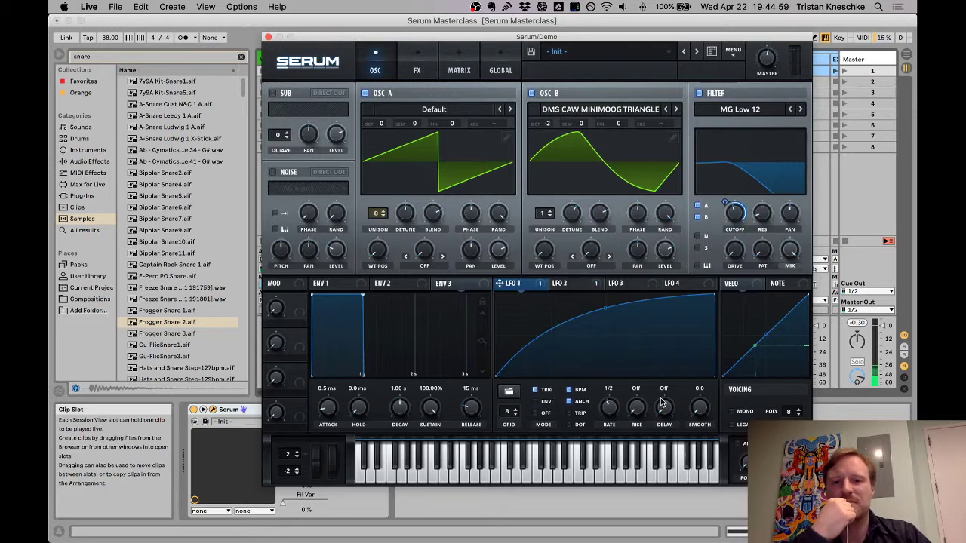
pyautogui.click(560, 285)
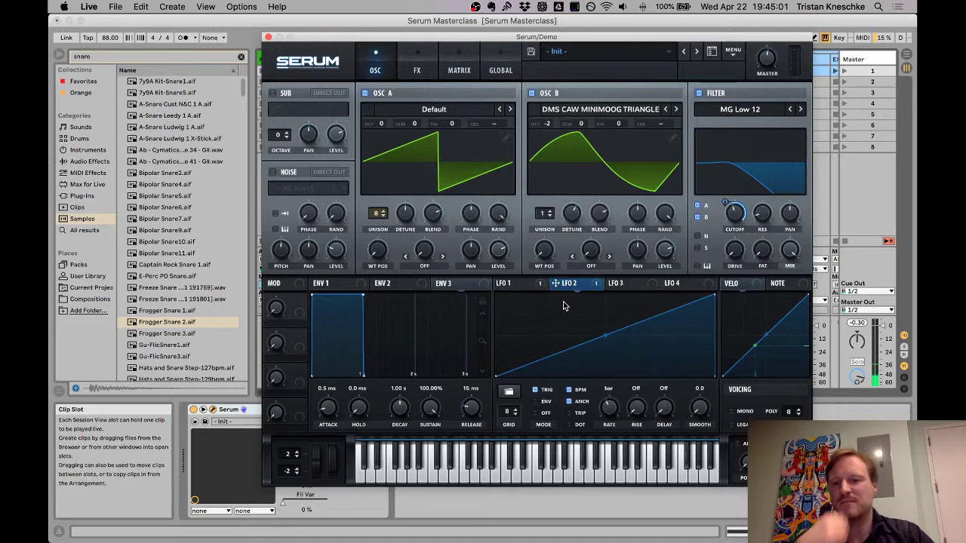
pyautogui.click(508, 284)
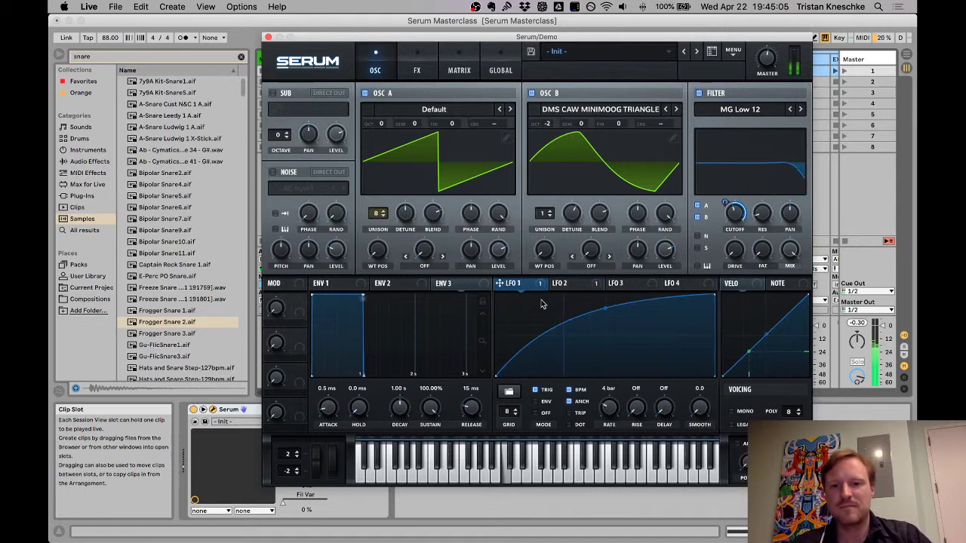
# Step: Adjust LFO 2's modulation of the filter cutoff and check LFO 1's assigned destination
pyautogui.click(572, 283)
pyautogui.moveTo(573, 281); pyautogui.dragTo(734, 221)
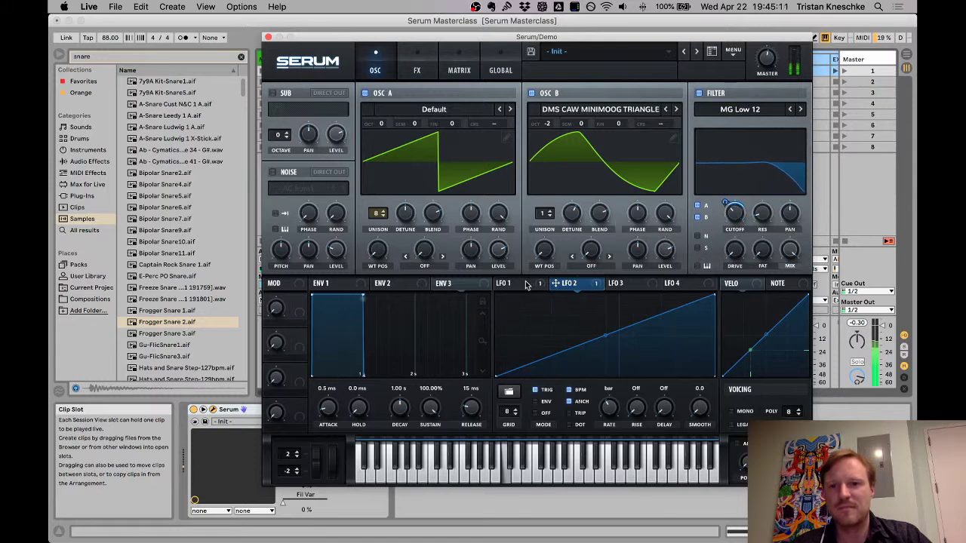
pyautogui.moveTo(519, 284)
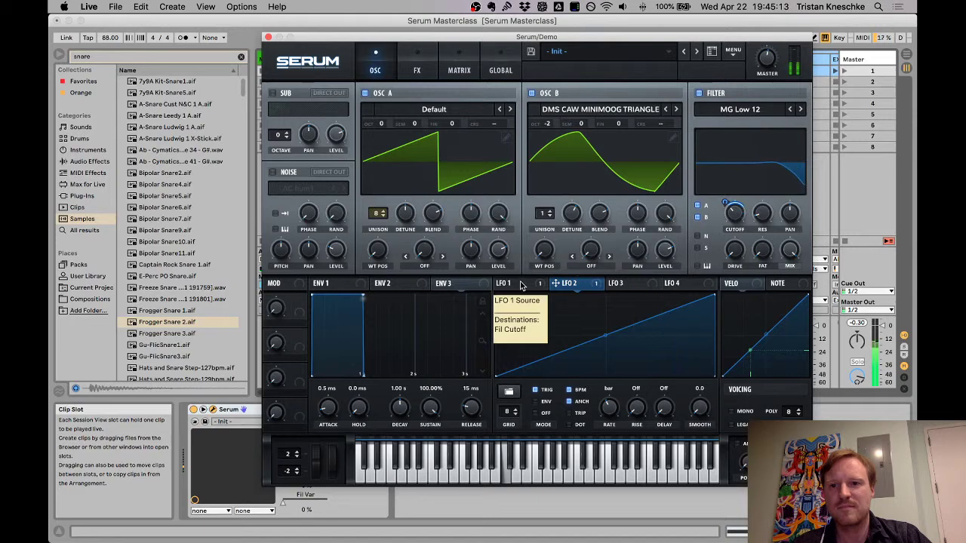
# Step: Bend LFO 1's rising curve downward into a concave shape and compare it with LFO 2's ramp
pyautogui.click(518, 284)
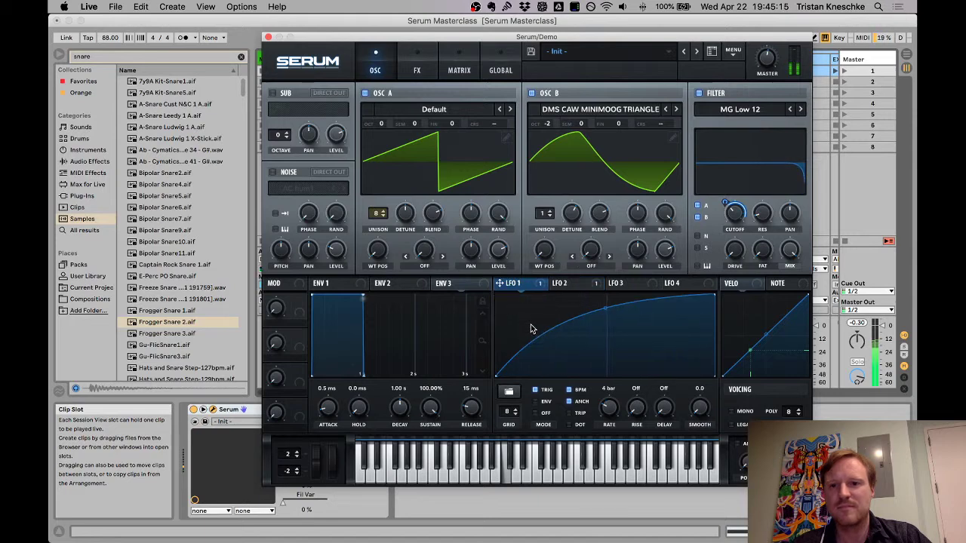
pyautogui.moveTo(605, 309); pyautogui.dragTo(603, 332)
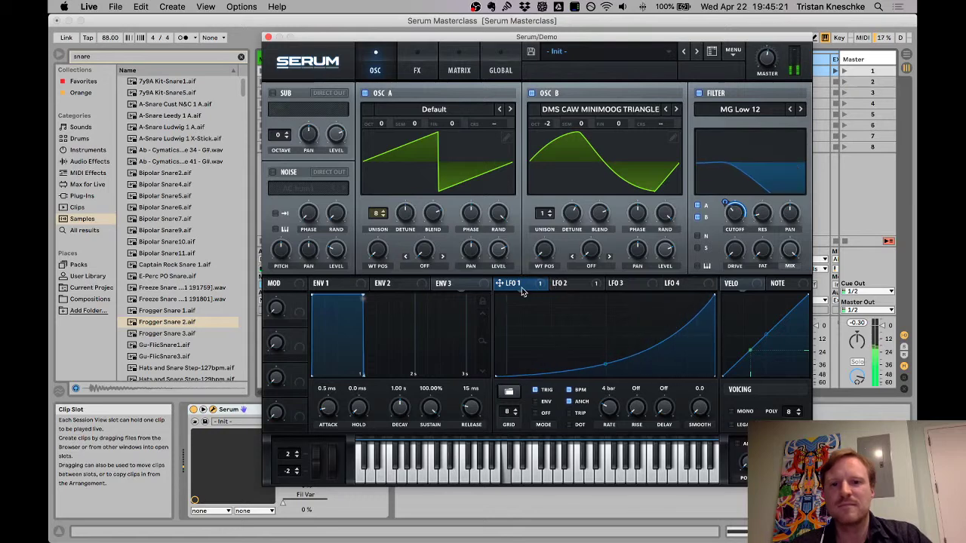
pyautogui.moveTo(540, 291)
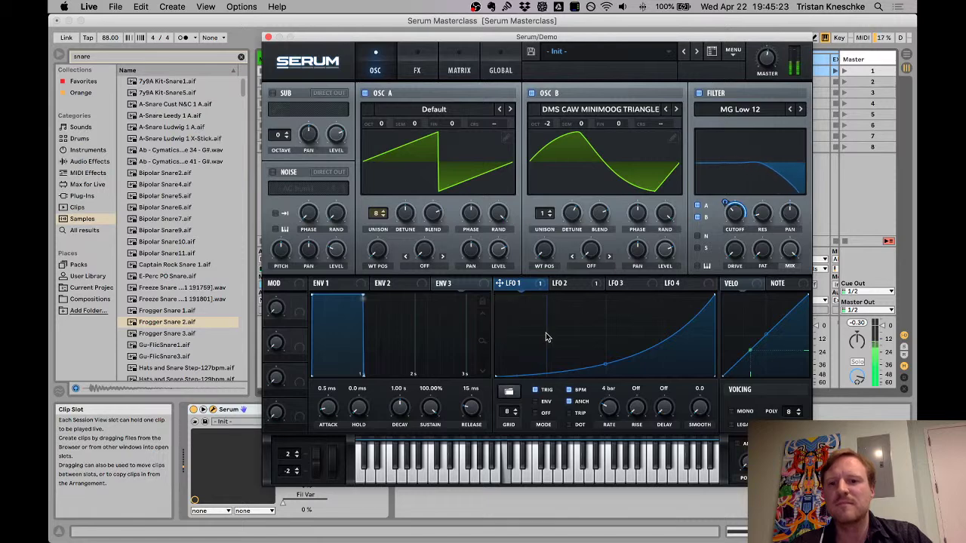
pyautogui.click(568, 284)
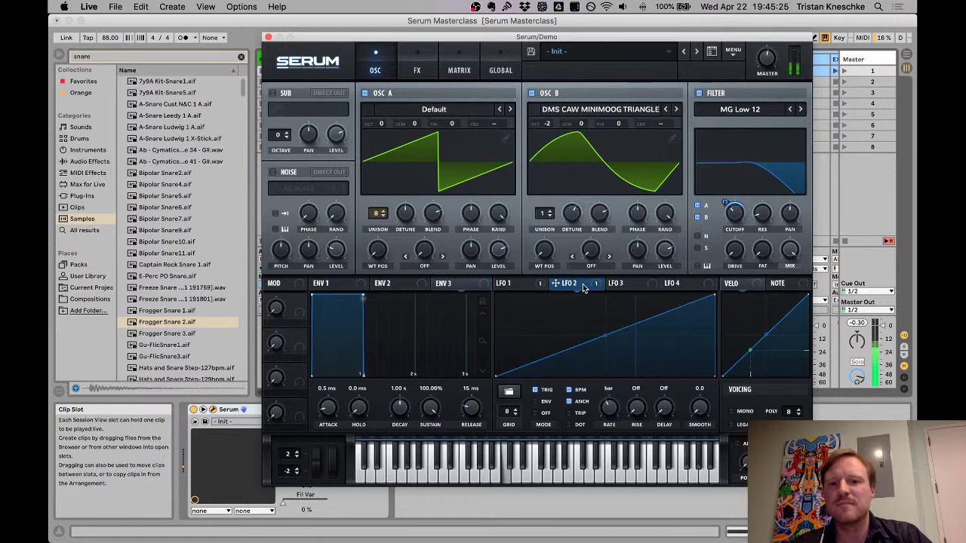
pyautogui.moveTo(514, 284)
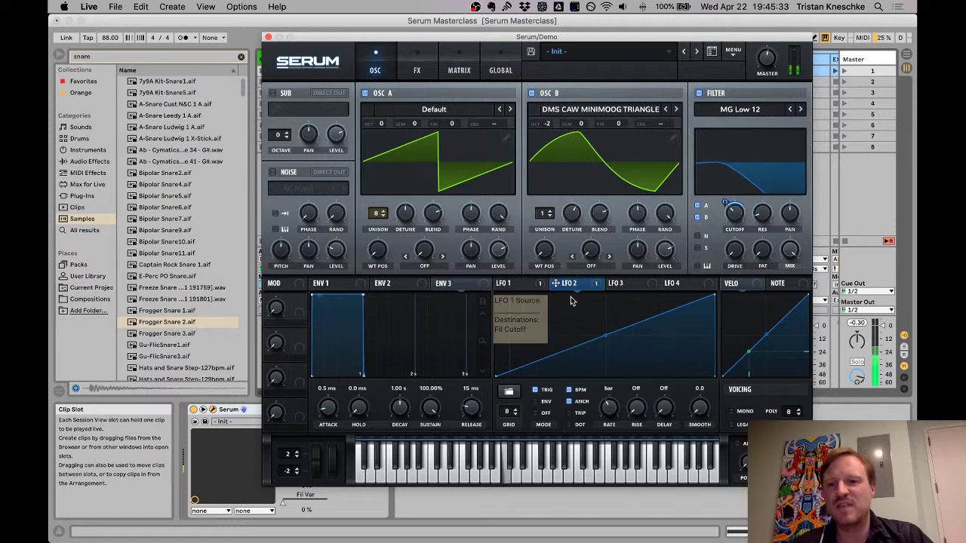
# Step: Bend LFO 1's ramp back to convex, set its rate to 2 bar and its filter cutoff modulation to about 46
pyautogui.click(516, 286)
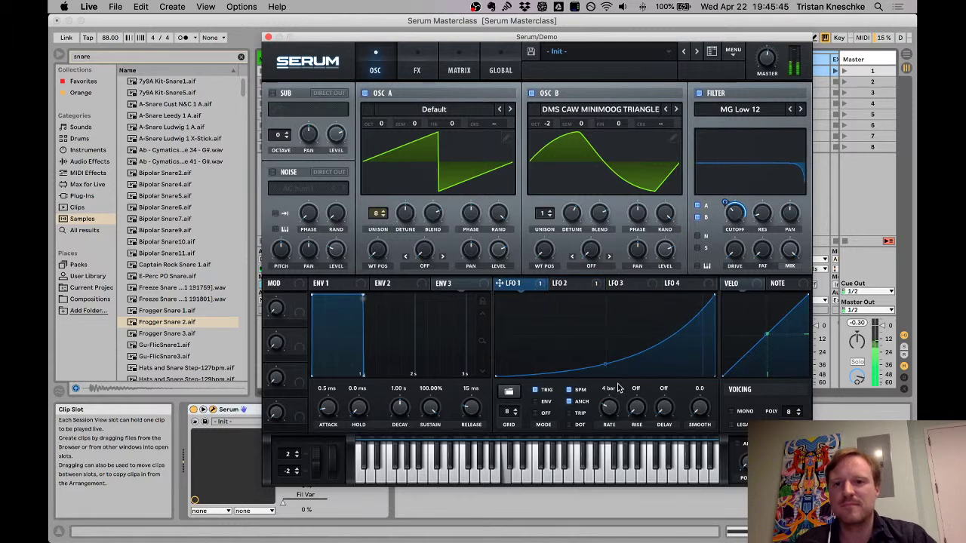
pyautogui.moveTo(605, 367); pyautogui.dragTo(607, 340)
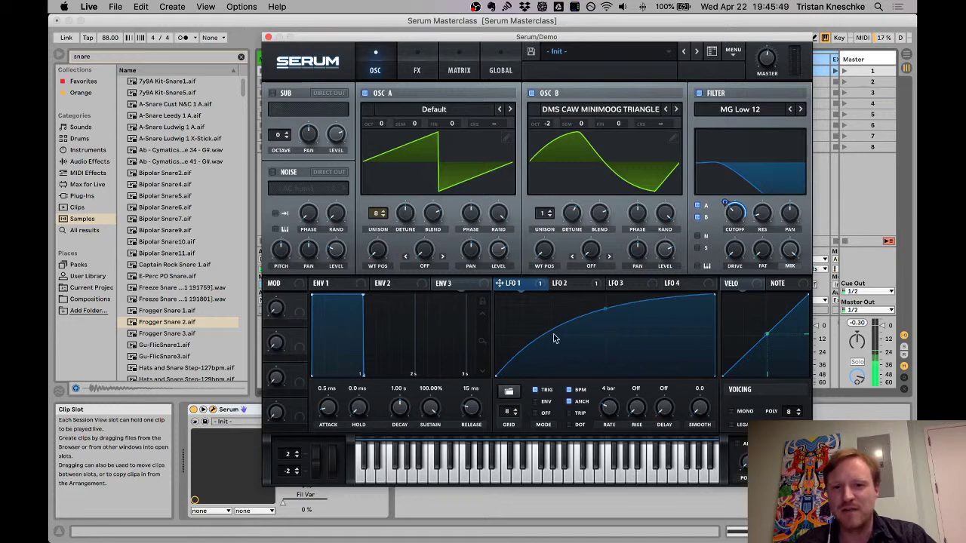
pyautogui.moveTo(613, 412); pyautogui.dragTo(615, 405)
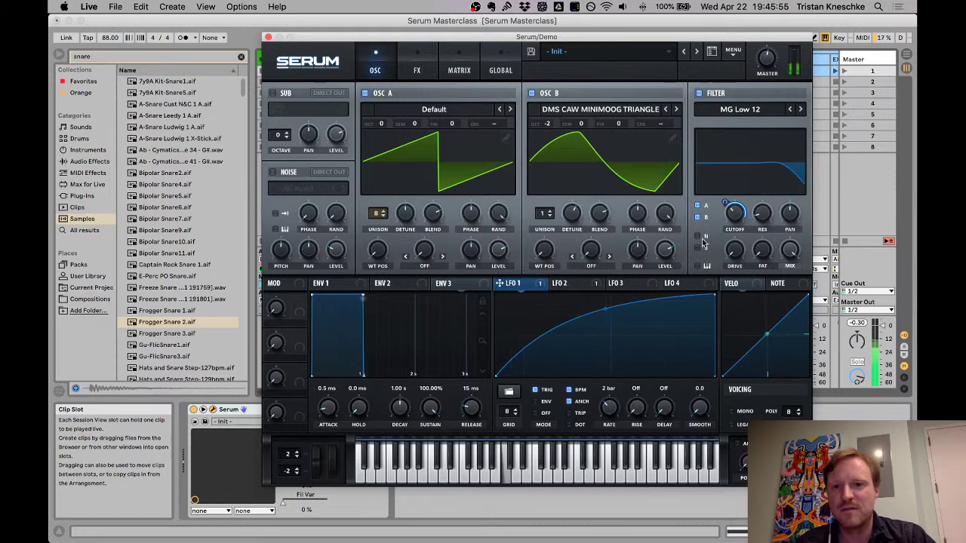
pyautogui.moveTo(726, 205); pyautogui.dragTo(727, 207)
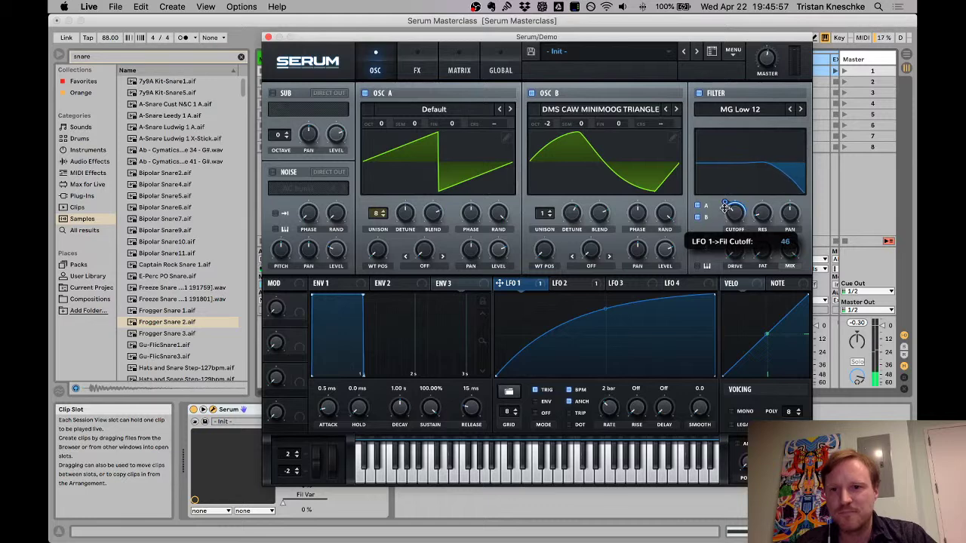
# Step: Draw steps of alternating heights across LFO 1's curve on the 8-division grid
pyautogui.moveTo(606, 315); pyautogui.dragTo(596, 303)
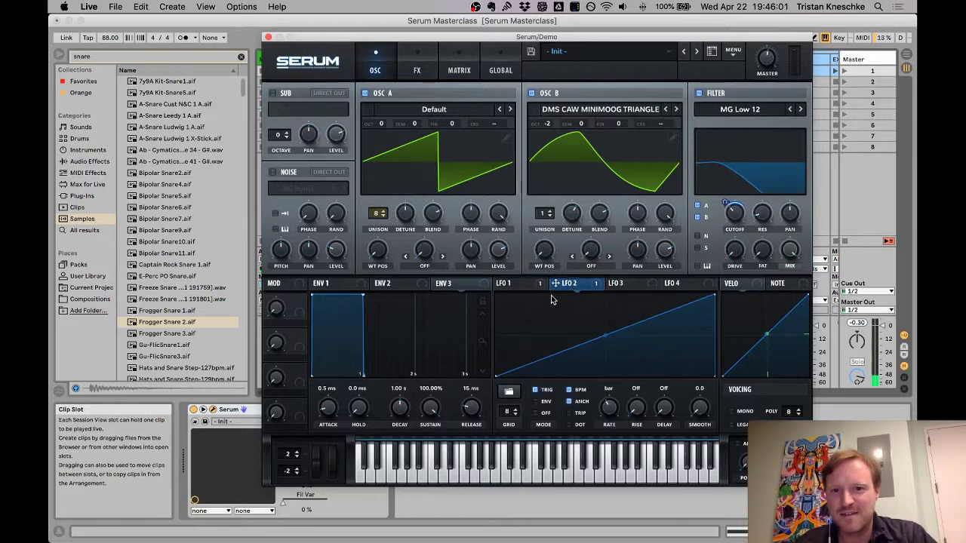
pyautogui.keyDown('alt'); pyautogui.click(528, 308); pyautogui.keyUp('alt')
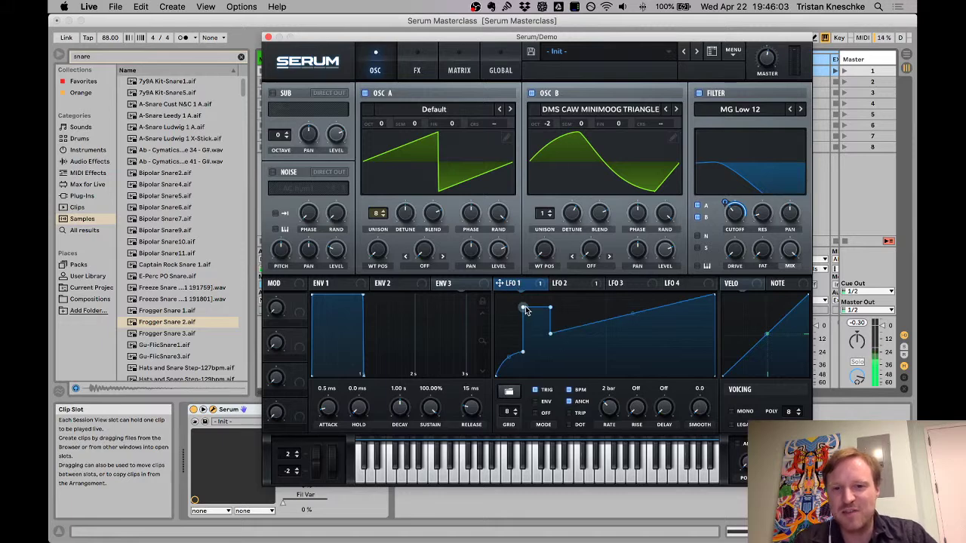
pyautogui.keyDown('alt'); pyautogui.click(591, 323); pyautogui.keyUp('alt')
pyautogui.keyDown('alt'); pyautogui.click(618, 358); pyautogui.keyUp('alt')
pyautogui.keyDown('alt'); pyautogui.click(647, 309); pyautogui.keyUp('alt')
pyautogui.keyDown('alt'); pyautogui.click(673, 332); pyautogui.keyUp('alt')
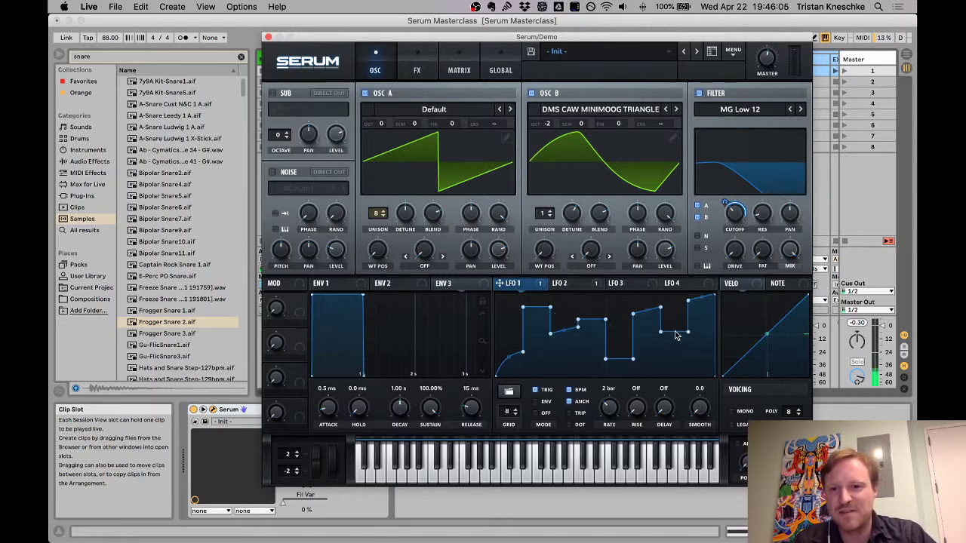
# Step: Set LFO 2's rate to 2 bar and lower the filter cutoff
pyautogui.click(576, 284)
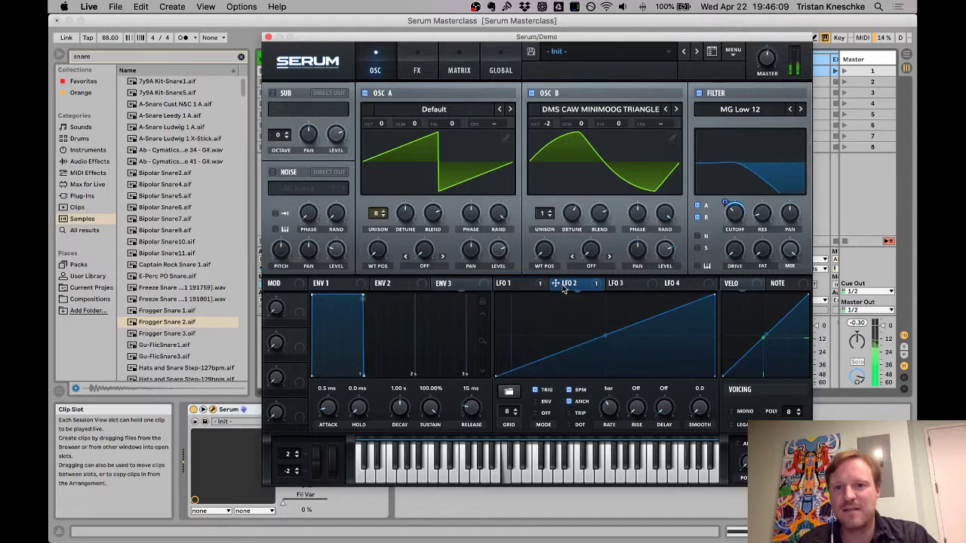
pyautogui.moveTo(608, 408); pyautogui.dragTo(604, 372)
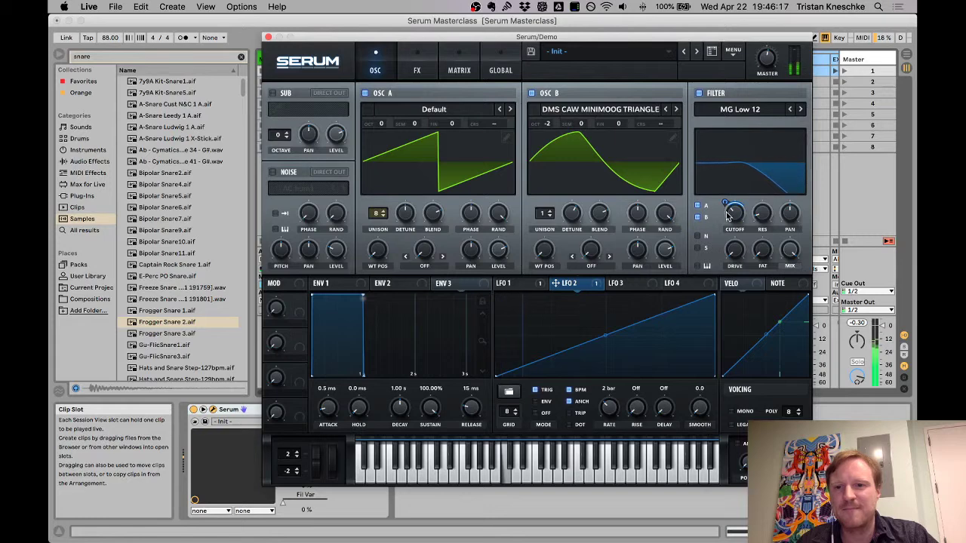
pyautogui.moveTo(723, 193)
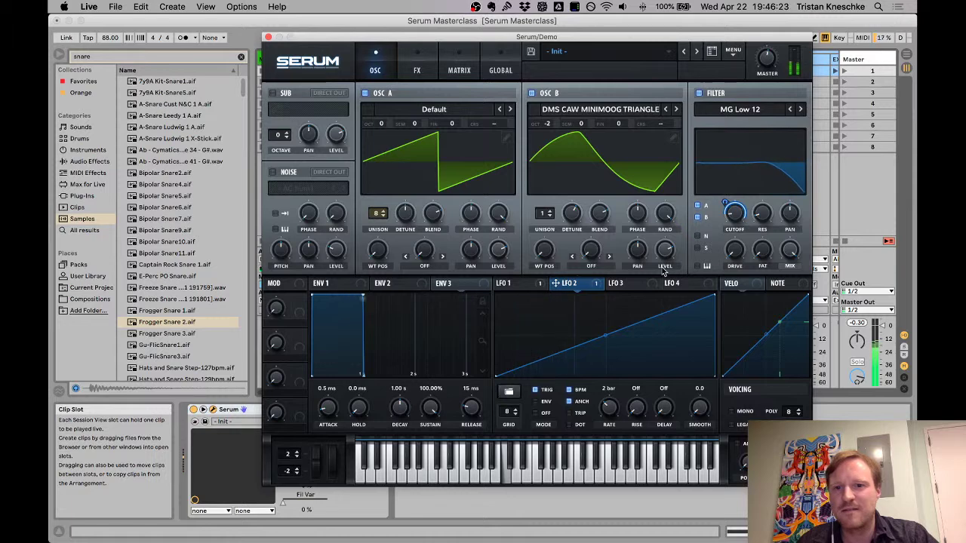
# Step: Compare the shapes of LFO 1 and LFO 2 and shift the Serum window slightly
pyautogui.click(518, 288)
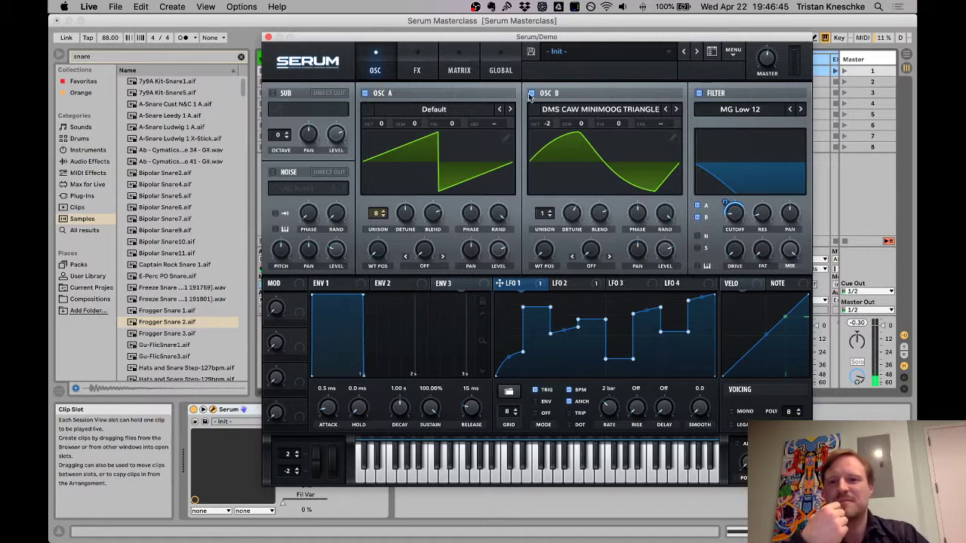
pyautogui.moveTo(582, 35)
pyautogui.mouseDown()
pyautogui.moveTo(576, 72)
pyautogui.moveTo(587, 47)
pyautogui.mouseUp()
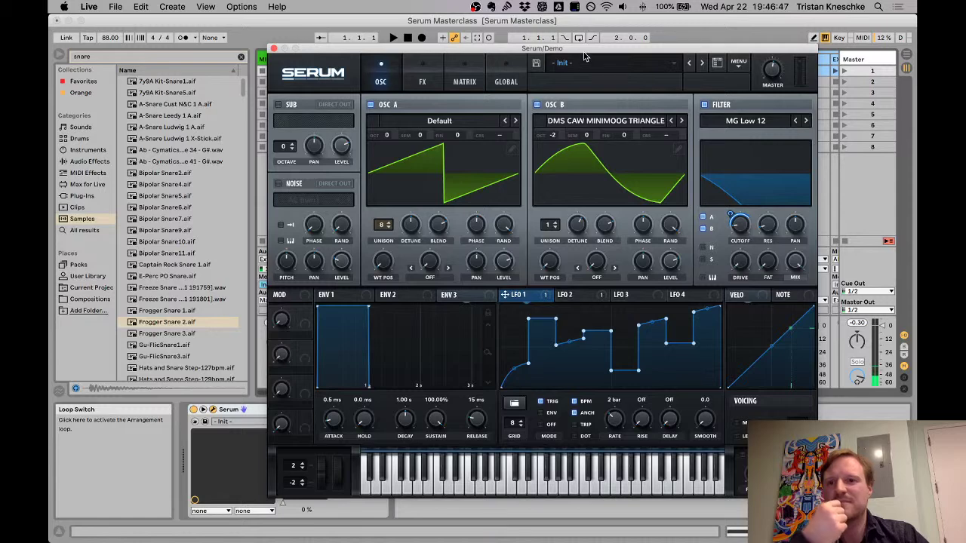
pyautogui.click(573, 295)
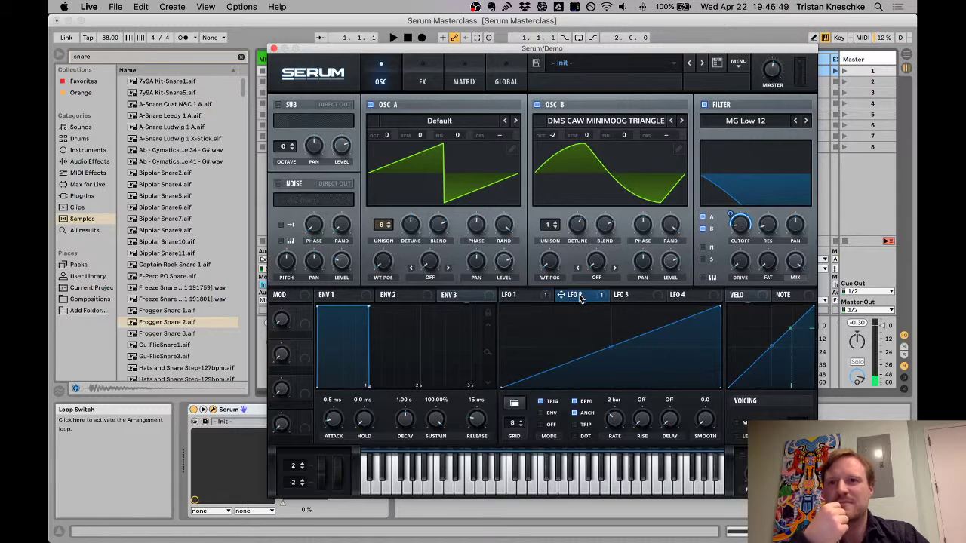
pyautogui.click(519, 295)
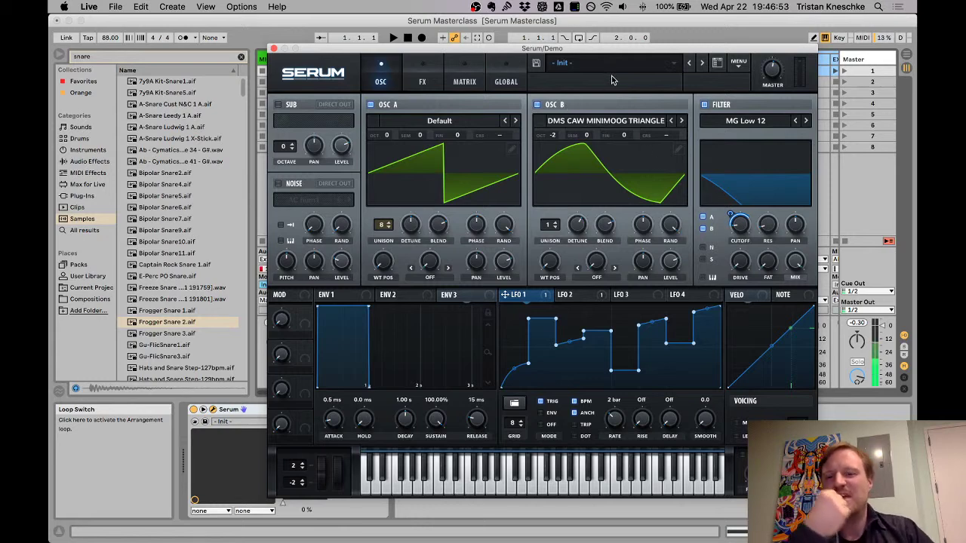
pyautogui.moveTo(624, 47); pyautogui.dragTo(640, 54)
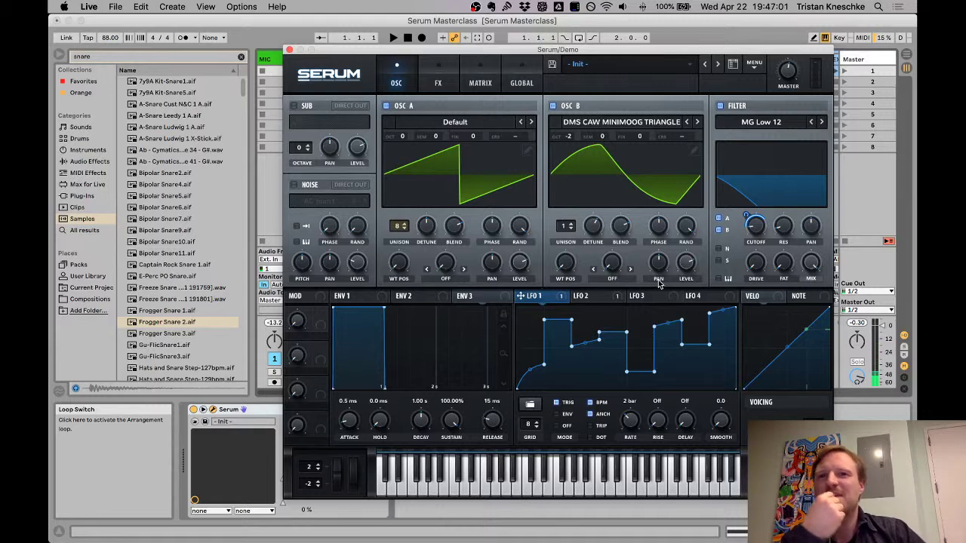
# Step: Close and reopen the Serum window, display its modulation matrix and move the window aside to uncover the example tracks
pyautogui.click(289, 50)
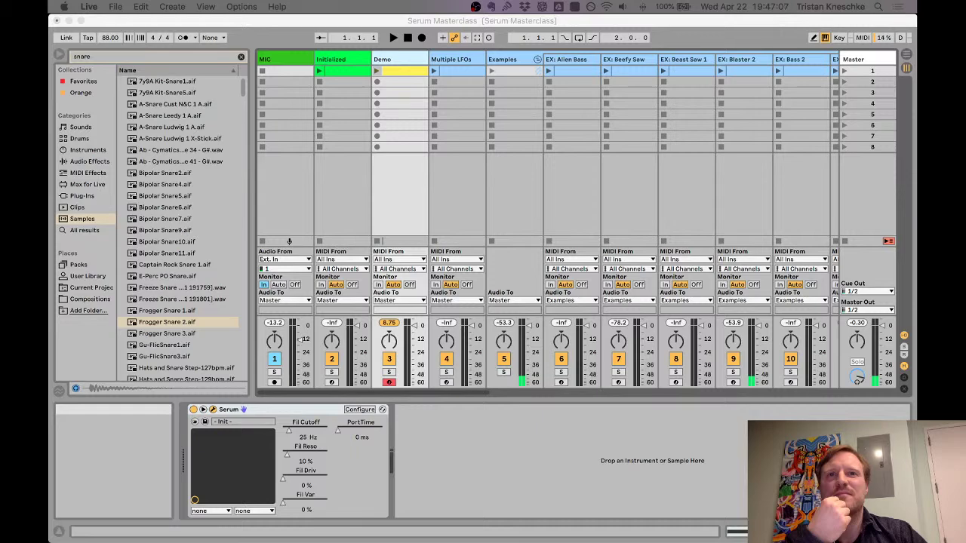
pyautogui.press('super+alt+p')
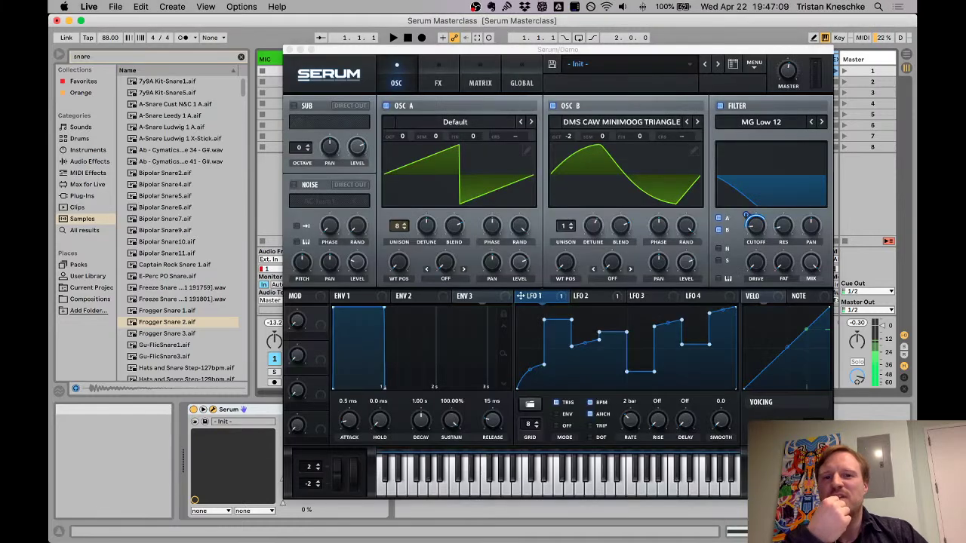
pyautogui.click(480, 81)
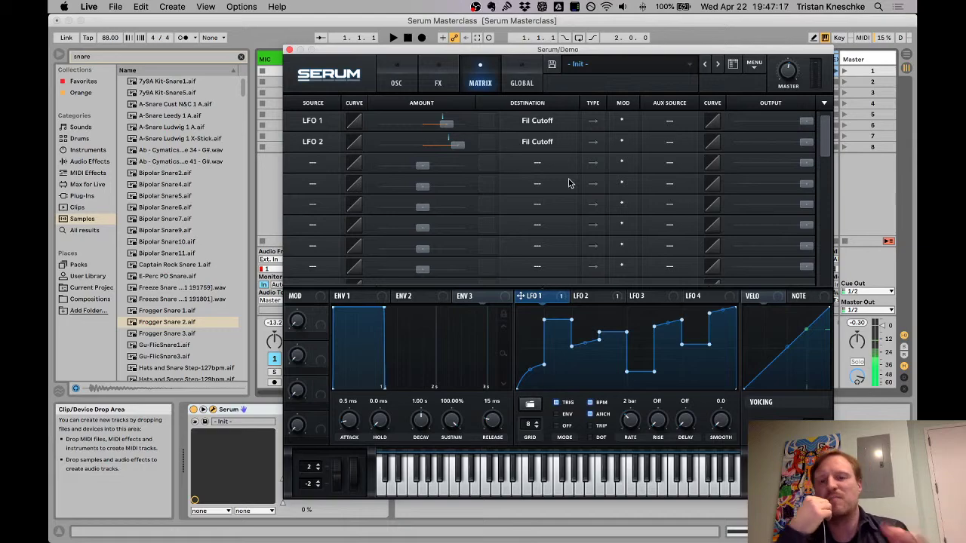
pyautogui.moveTo(626, 51); pyautogui.dragTo(408, 55)
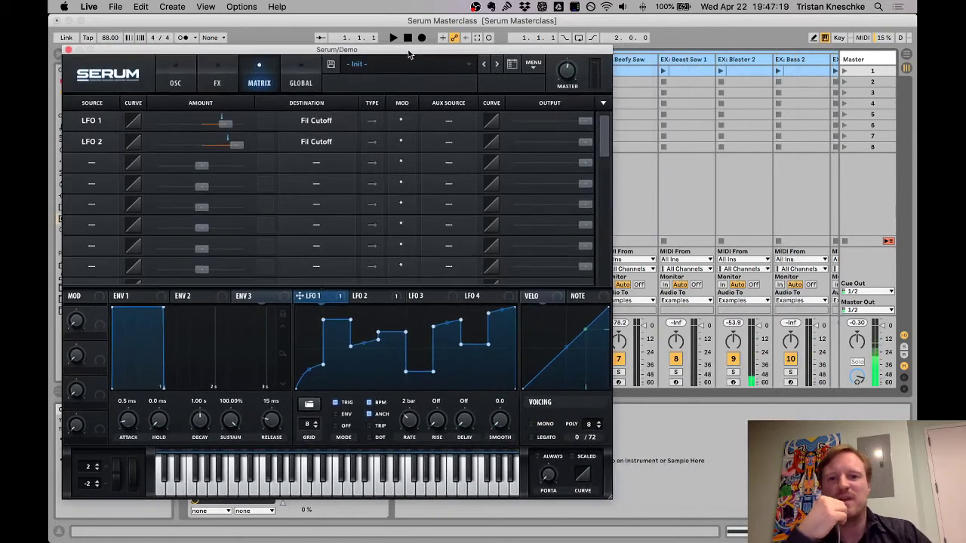
# Step: Select the Wavetable track, move the Serum window aside and display the Wavetable device's modulation matrix
pyautogui.moveTo(674, 391); pyautogui.dragTo(830, 403)
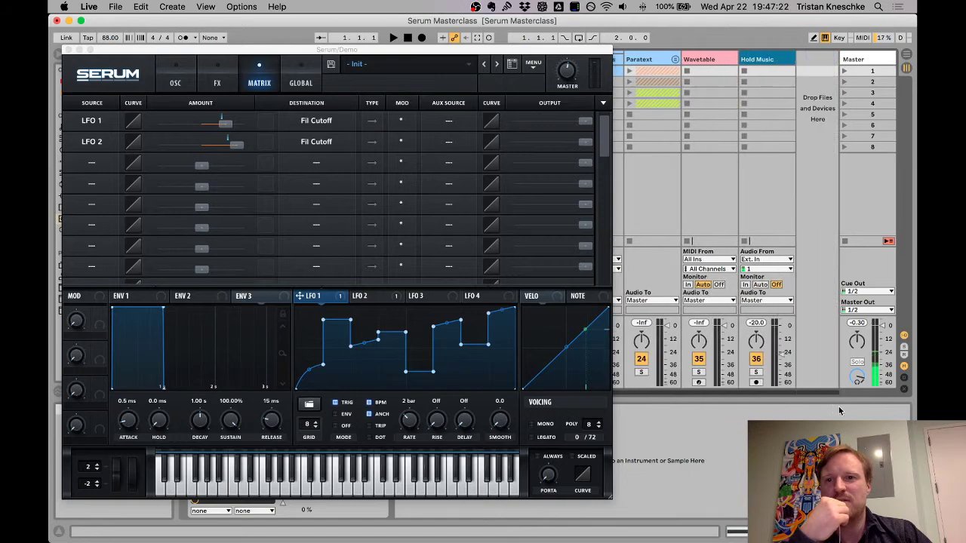
pyautogui.click(709, 64)
pyautogui.moveTo(604, 49); pyautogui.dragTo(324, 74)
pyautogui.click(666, 409)
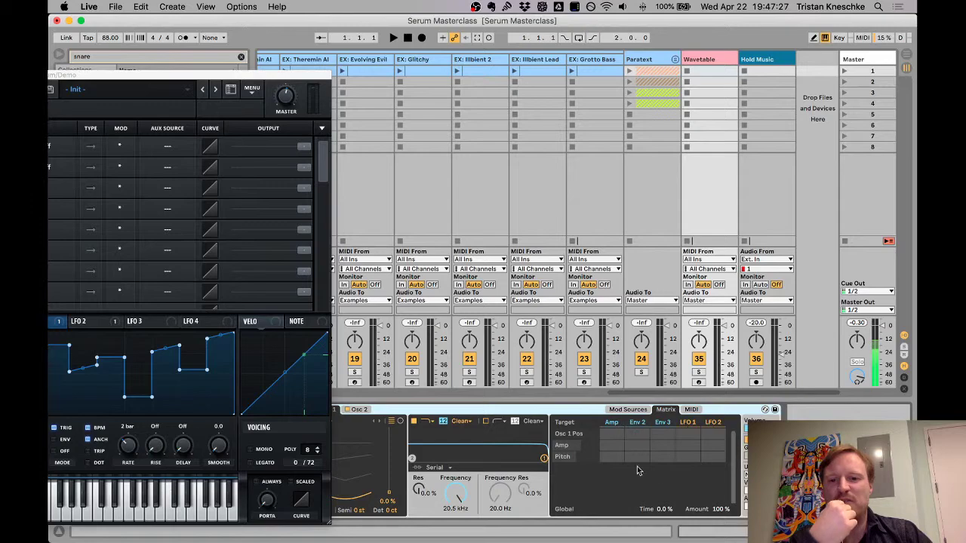
# Step: Move the Serum window back over the tracks and look through its matrix sources and oscillator page
pyautogui.moveTo(234, 77); pyautogui.dragTo(674, 57)
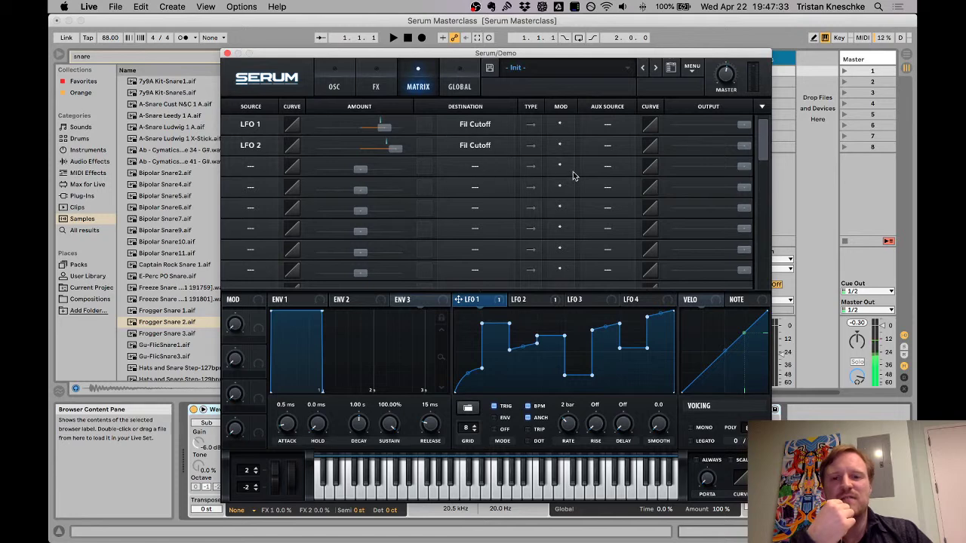
pyautogui.click(251, 166)
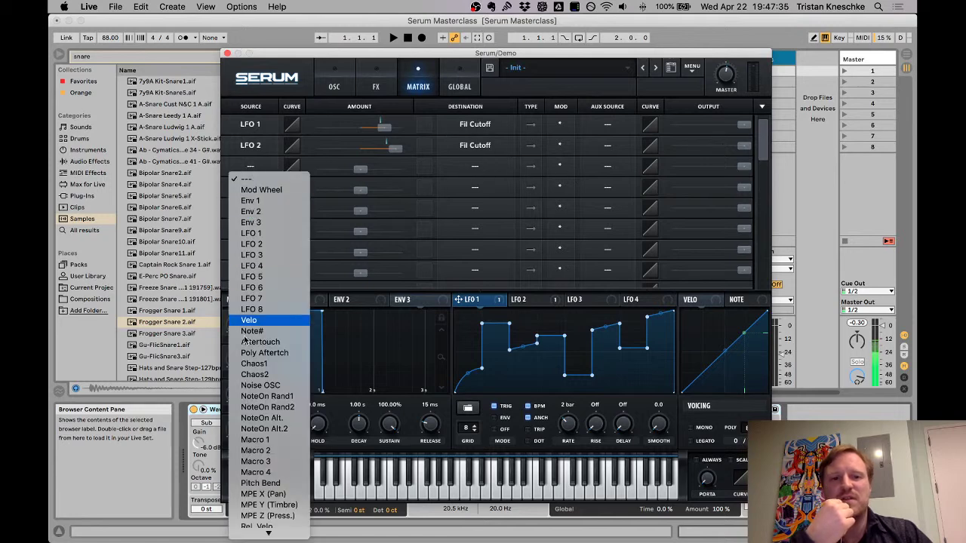
pyautogui.scroll(-1, 264, 498)
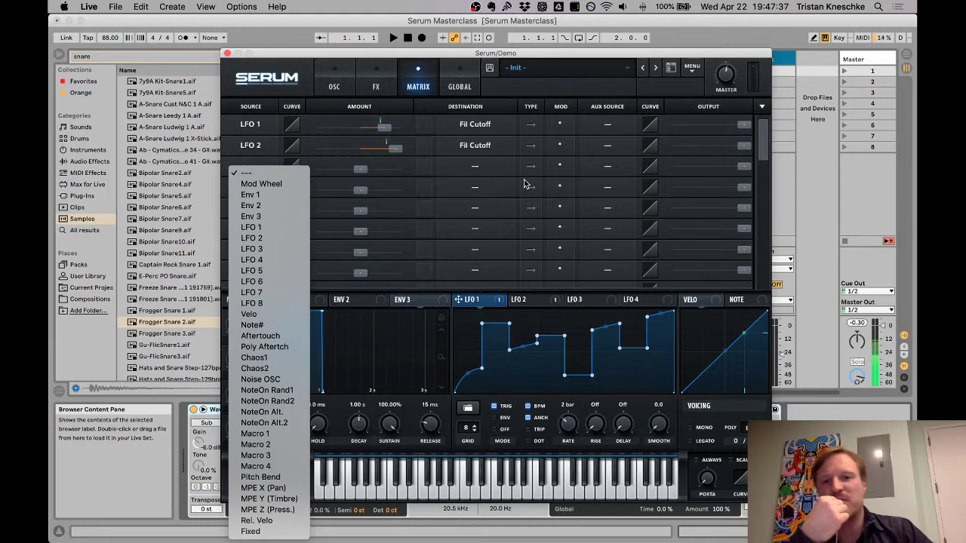
pyautogui.click(505, 165)
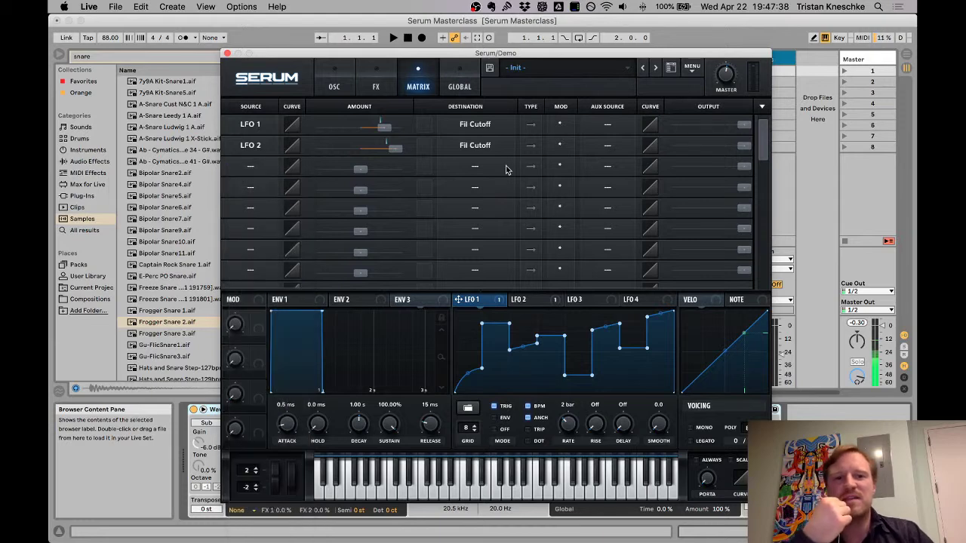
pyautogui.click(336, 81)
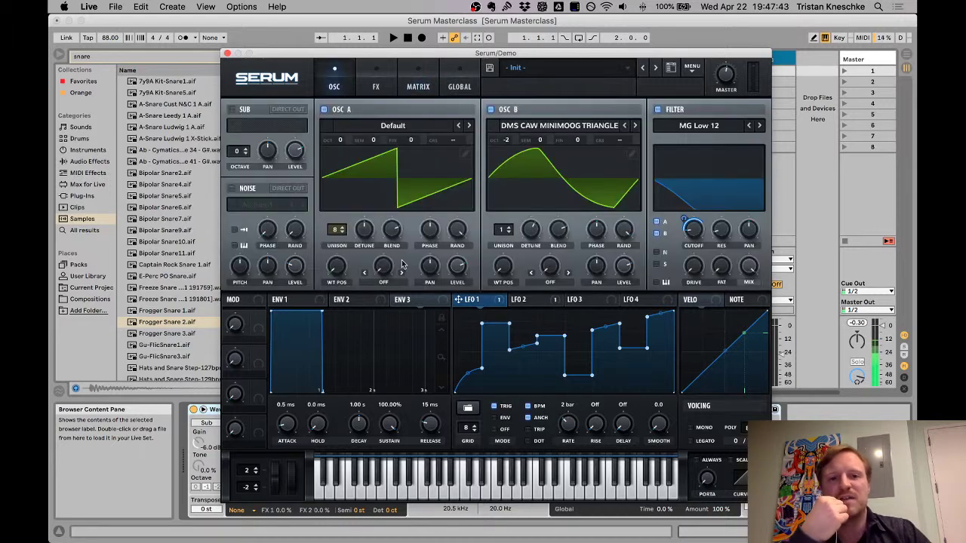
pyautogui.moveTo(492, 298); pyautogui.dragTo(477, 316)
# Step: Route Mod Wheel to A Vol in the third slot of Serum's modulation matrix, with the amount at maximum
pyautogui.click(420, 86)
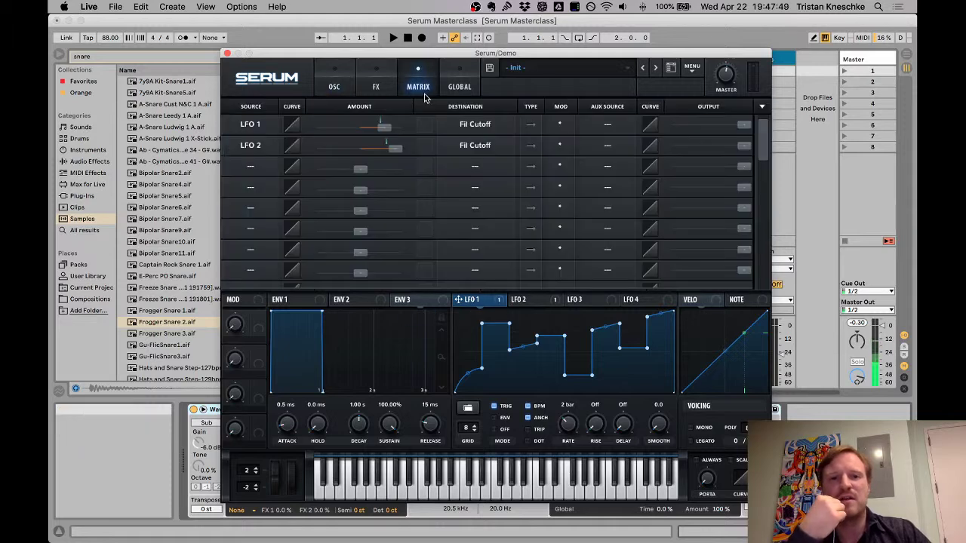
pyautogui.click(250, 166)
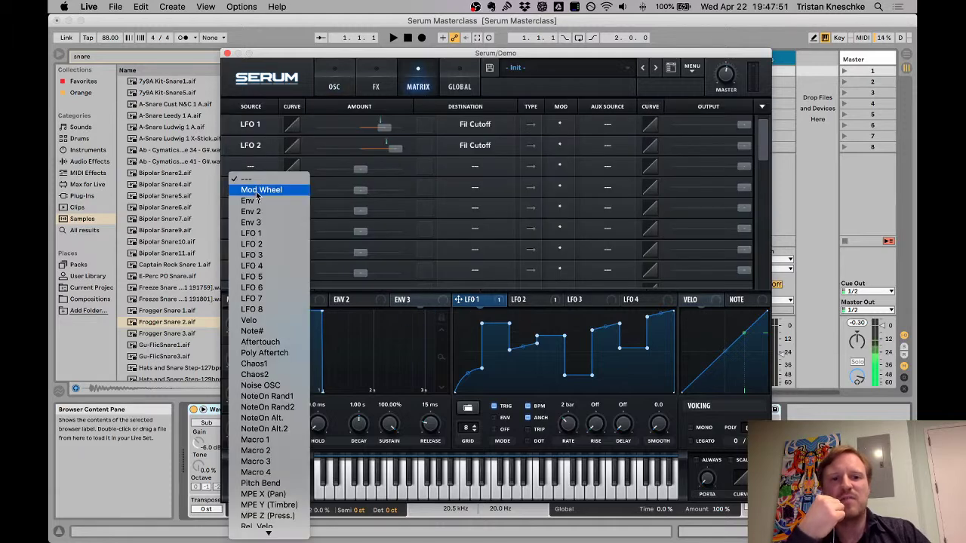
pyautogui.click(256, 191)
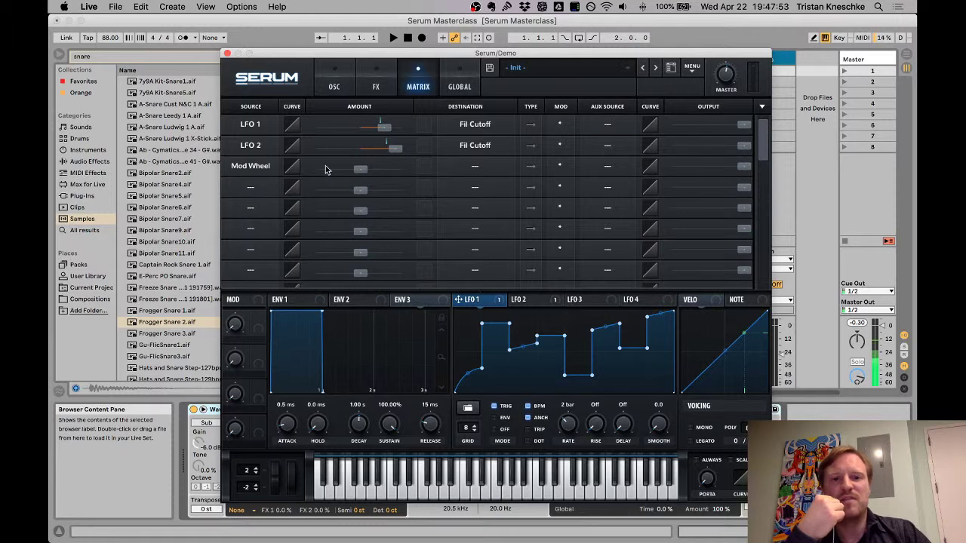
pyautogui.click(461, 169)
pyautogui.moveTo(464, 179)
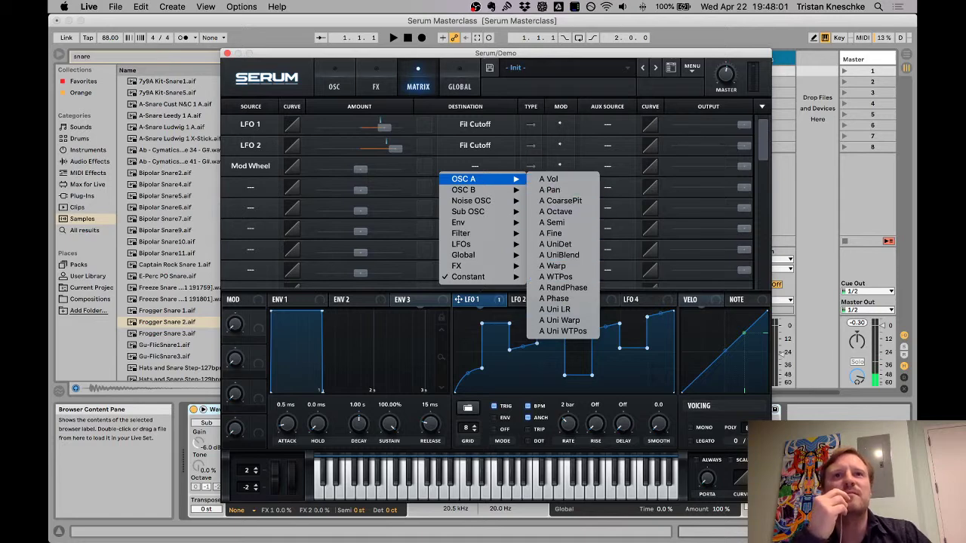
pyautogui.click(548, 179)
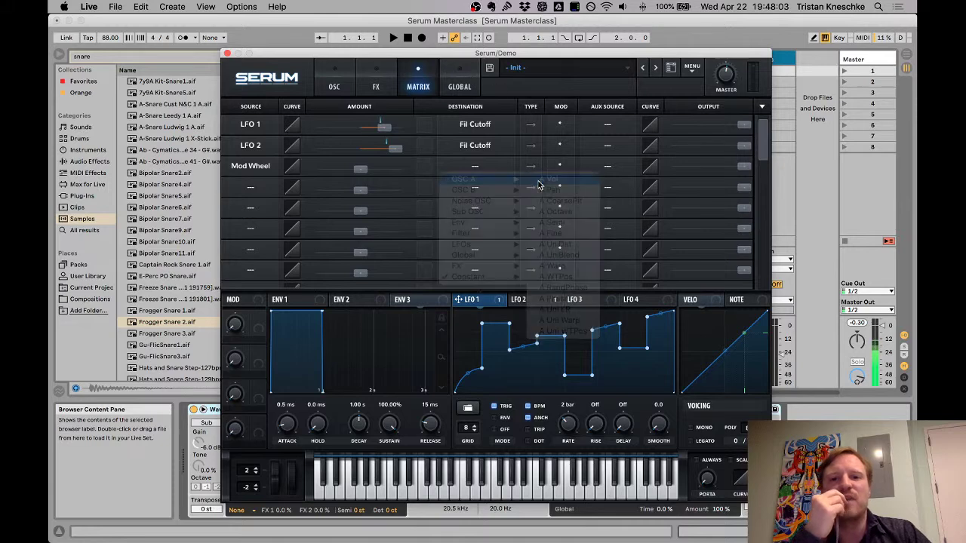
pyautogui.moveTo(360, 168); pyautogui.dragTo(404, 168)
# Step: Check the modulator assigned to oscillator A's level and switch the filter off
pyautogui.click(334, 85)
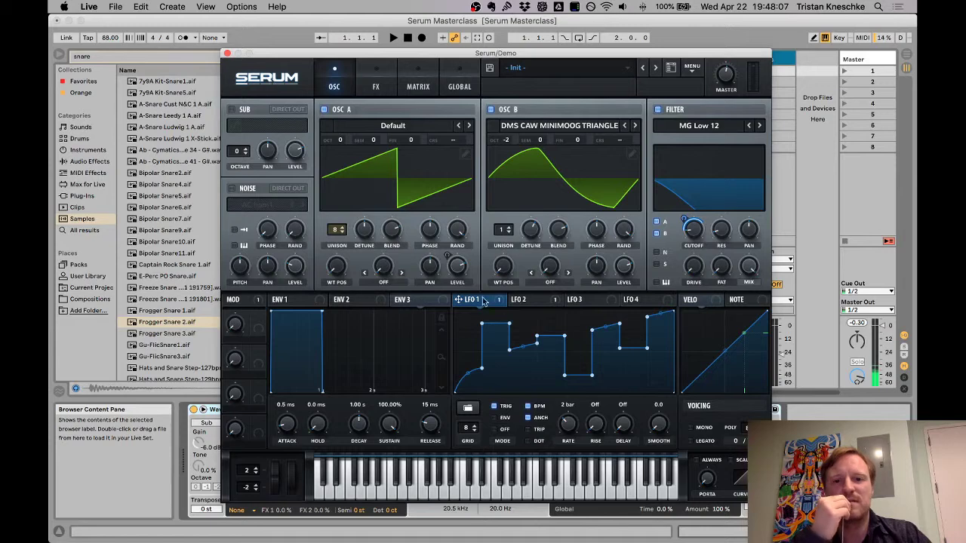
pyautogui.moveTo(448, 258)
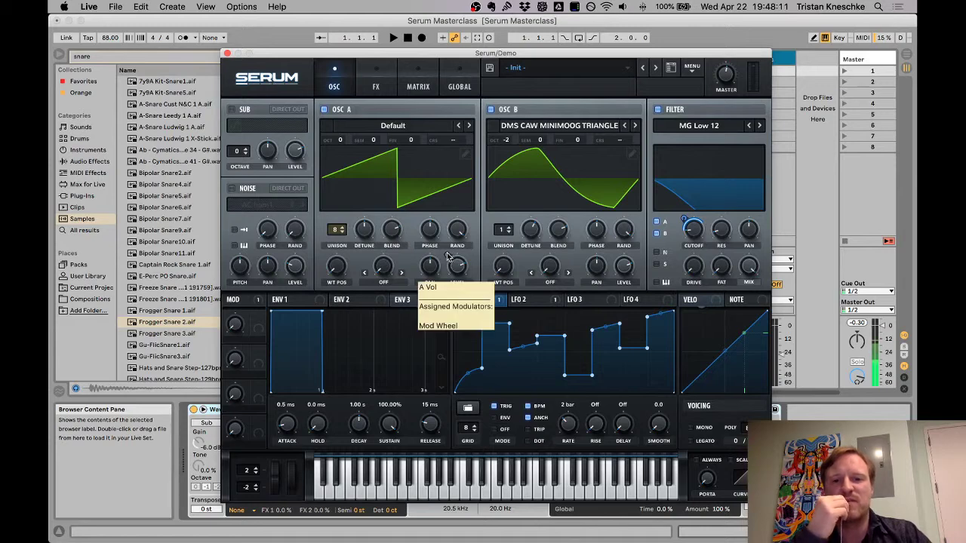
pyautogui.click(657, 109)
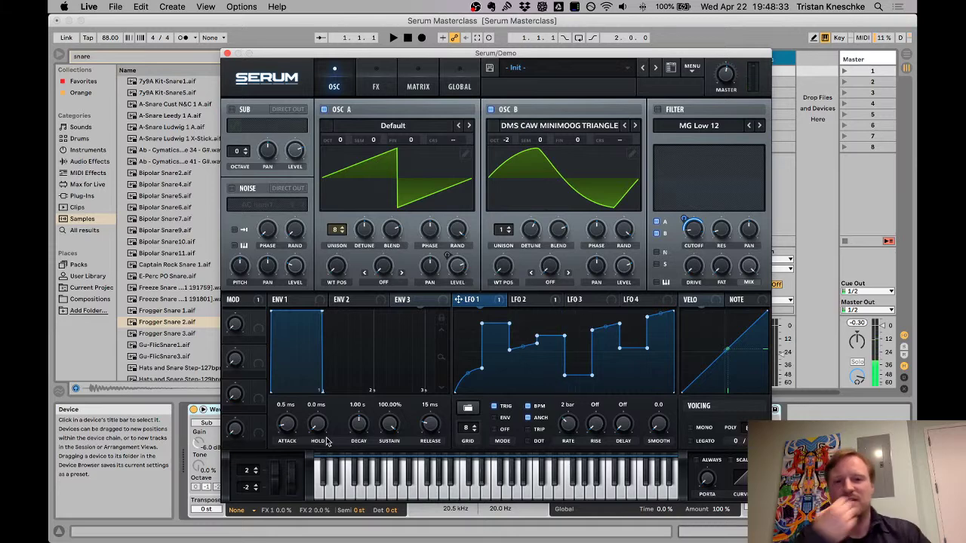
pyautogui.moveTo(457, 260)
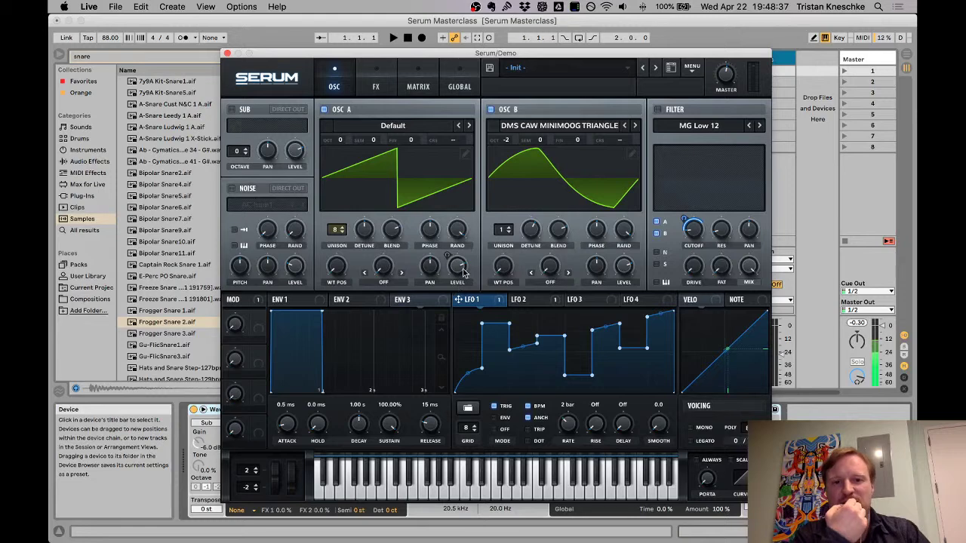
# Step: Examine the Mod options and the curve of the Mod Wheel row in the modulation matrix
pyautogui.click(418, 87)
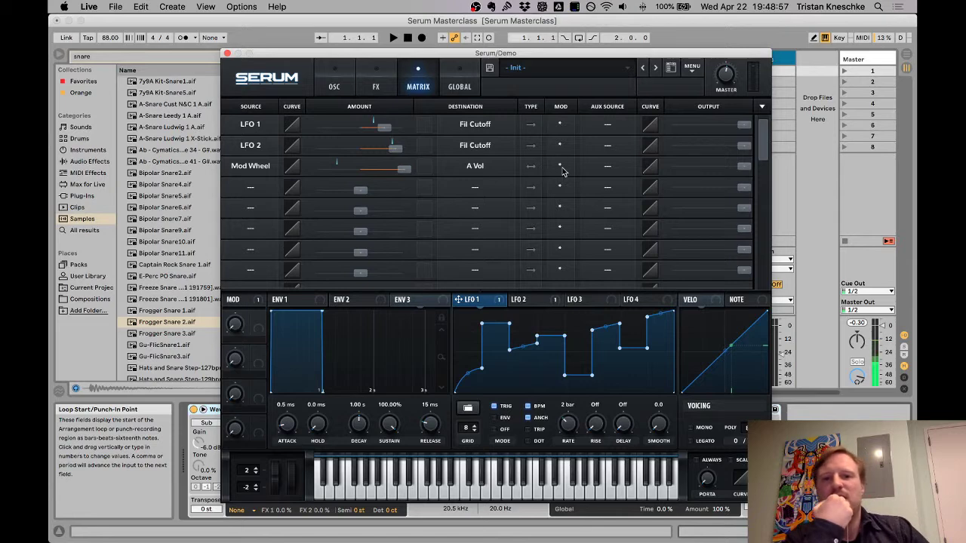
pyautogui.click(562, 168)
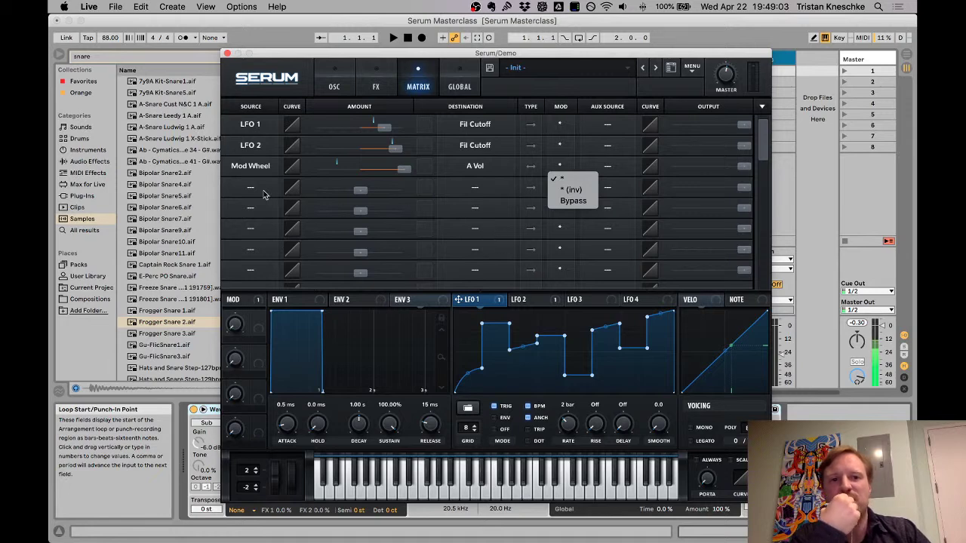
pyautogui.click(294, 178)
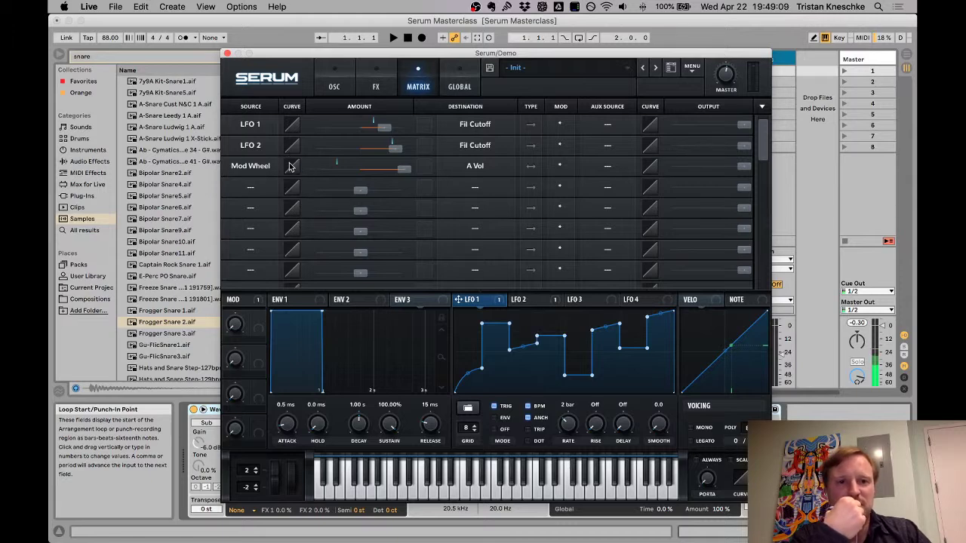
pyautogui.moveTo(290, 169)
pyautogui.mouseDown()
pyautogui.moveTo(291, 127)
pyautogui.moveTo(302, 187)
pyautogui.moveTo(293, 180)
pyautogui.mouseUp()
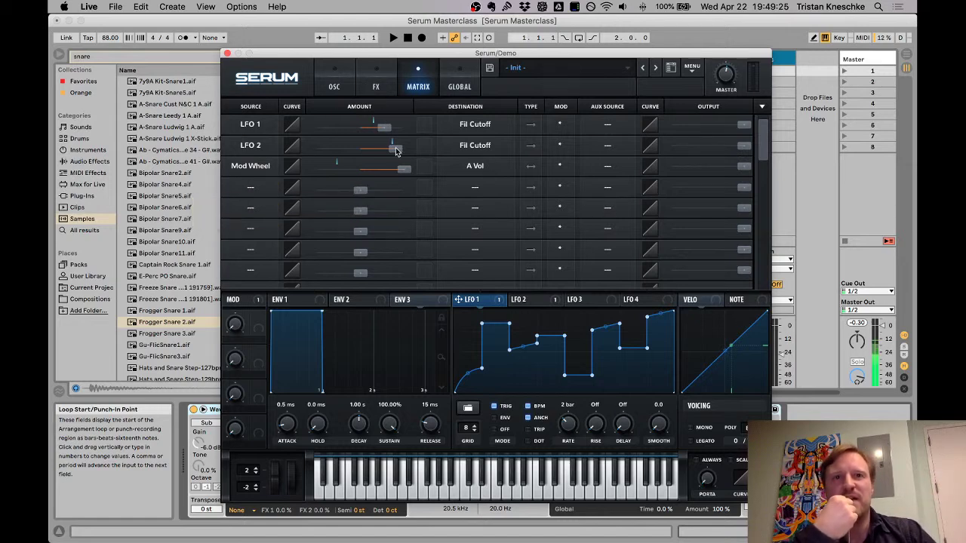
# Step: Switch off oscillator B and adjust the Chaos 1 rate in Serum's global settings
pyautogui.click(458, 86)
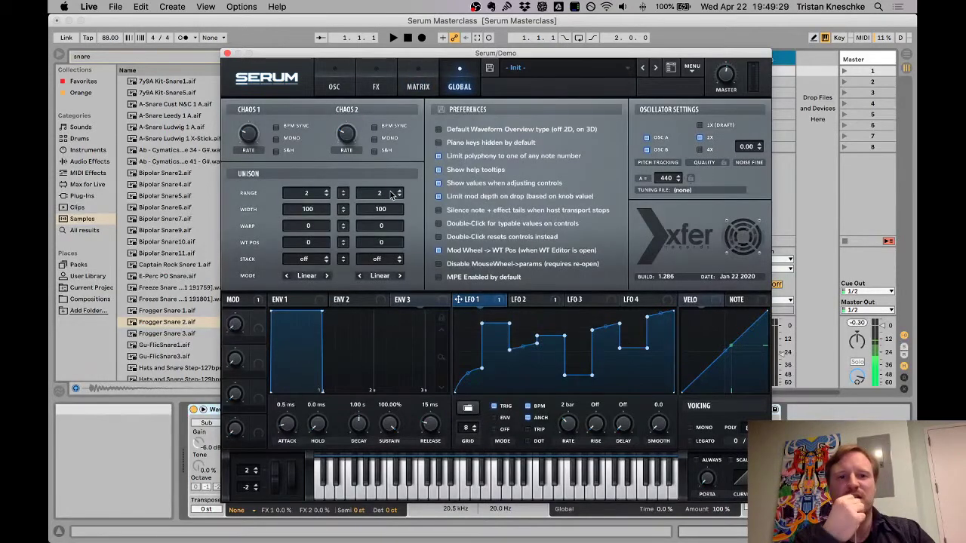
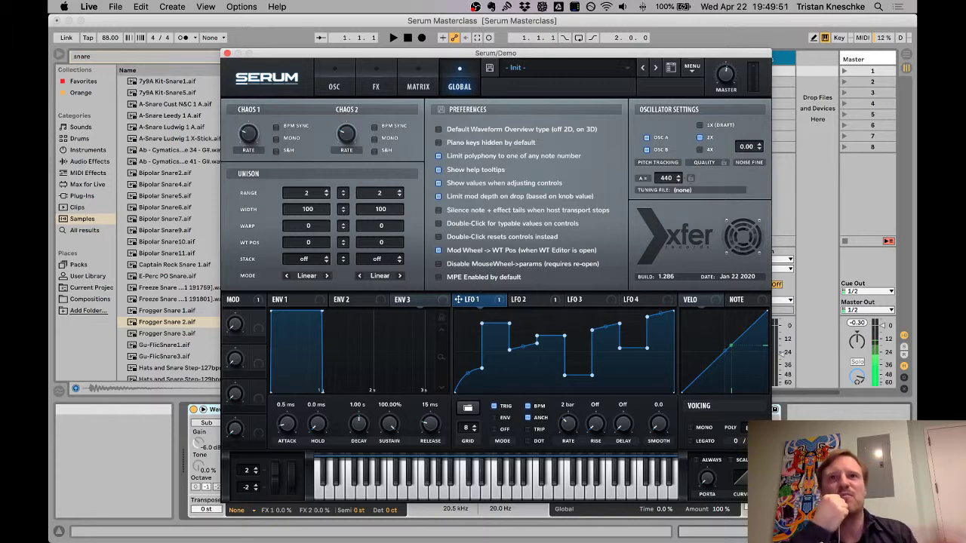
pyautogui.click(332, 83)
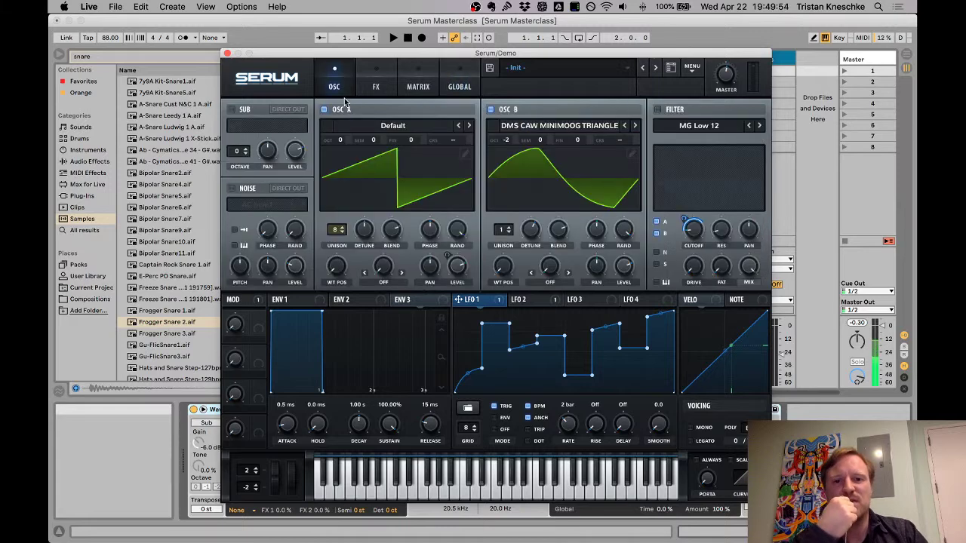
pyautogui.click(490, 110)
pyautogui.click(470, 89)
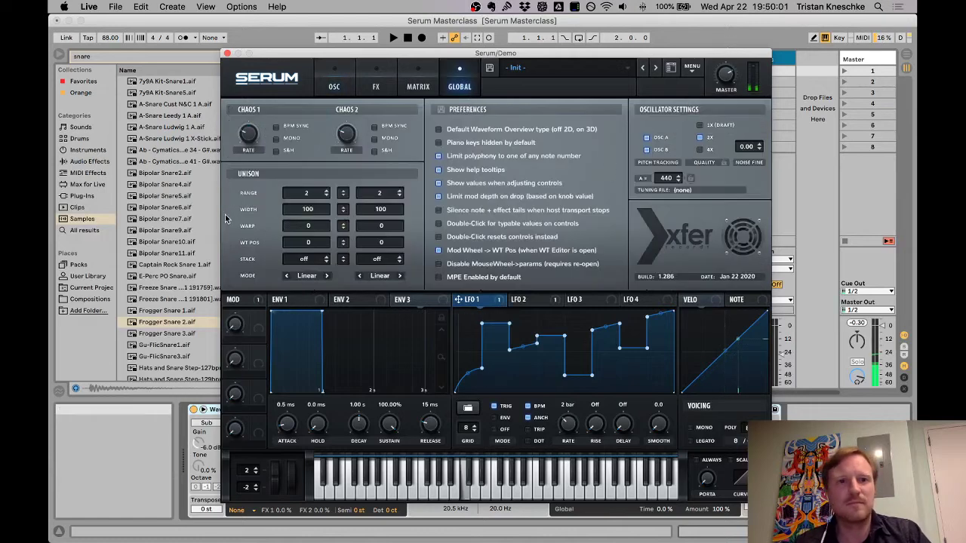
pyautogui.moveTo(249, 128); pyautogui.dragTo(249, 102)
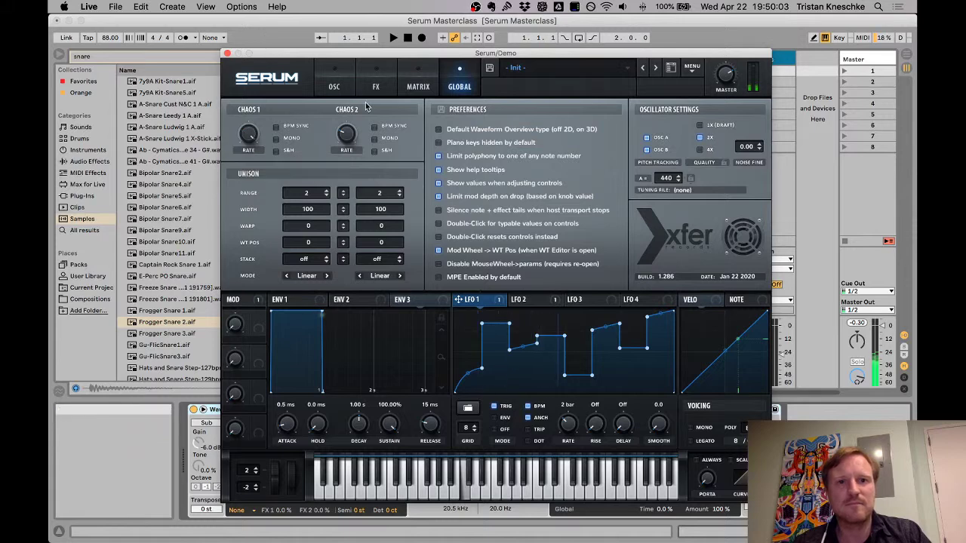
# Step: Route Chaos1 to Fil Cutoff in the fourth slot of the modulation matrix, with the amount at maximum
pyautogui.click(331, 86)
pyautogui.click(416, 82)
pyautogui.click(241, 202)
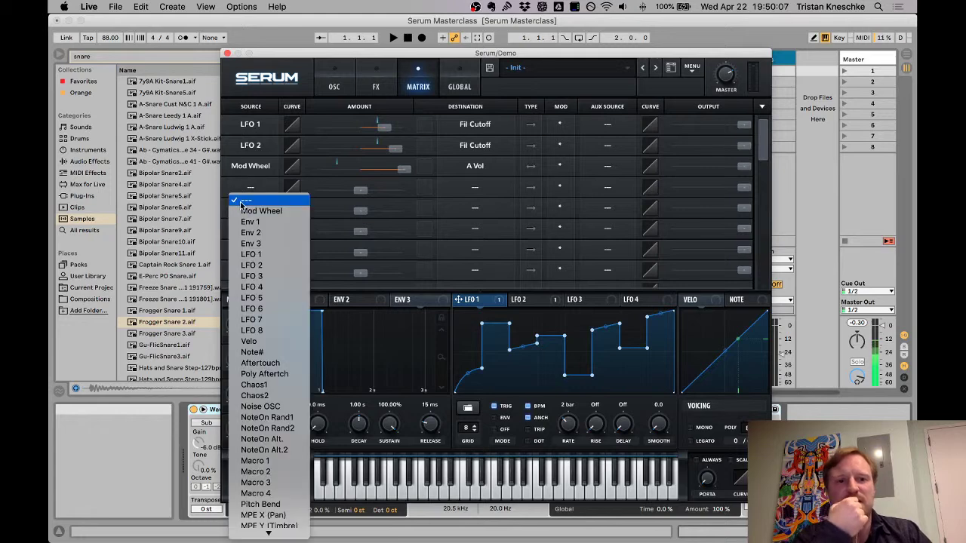
pyautogui.click(265, 386)
pyautogui.moveTo(343, 196); pyautogui.dragTo(432, 199)
pyautogui.click(255, 216)
pyautogui.click(254, 195)
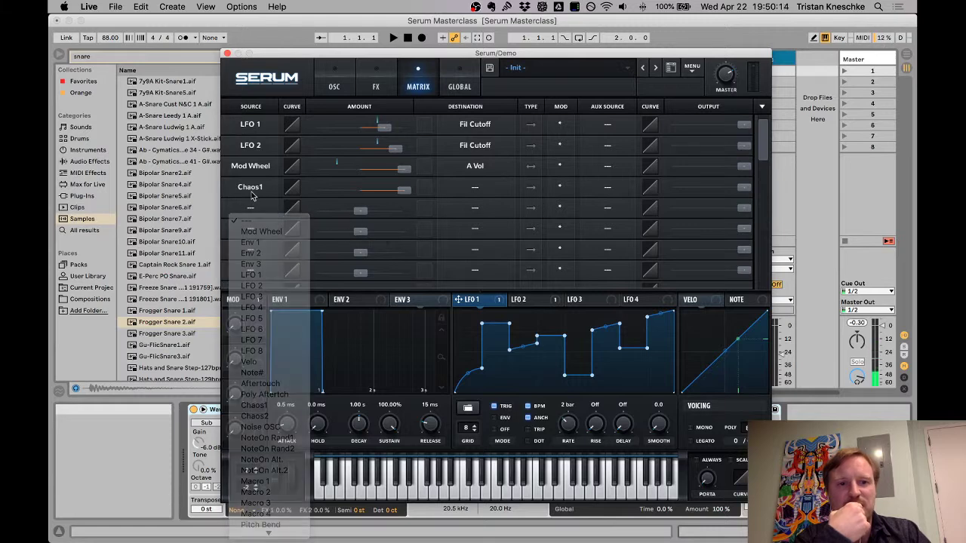
pyautogui.click(485, 193)
pyautogui.moveTo(495, 202)
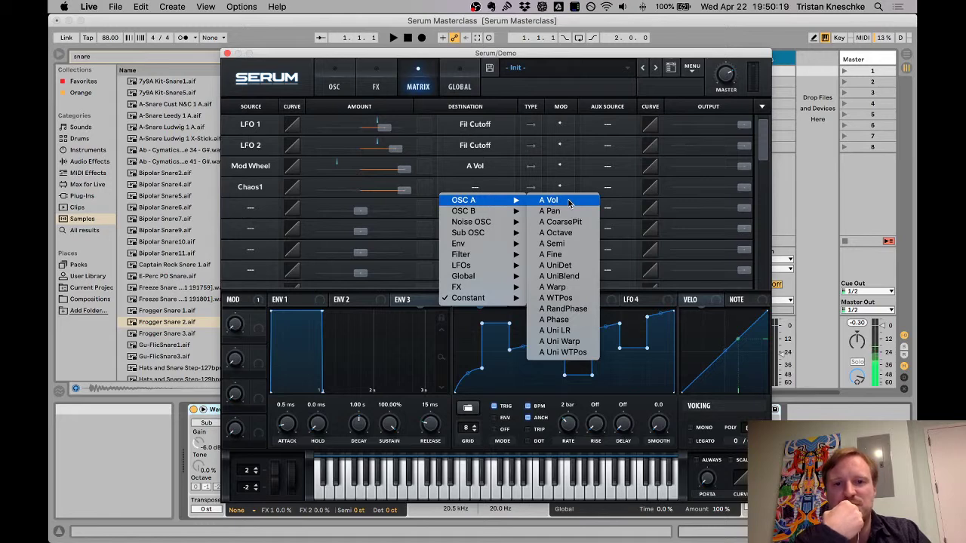
pyautogui.moveTo(498, 256)
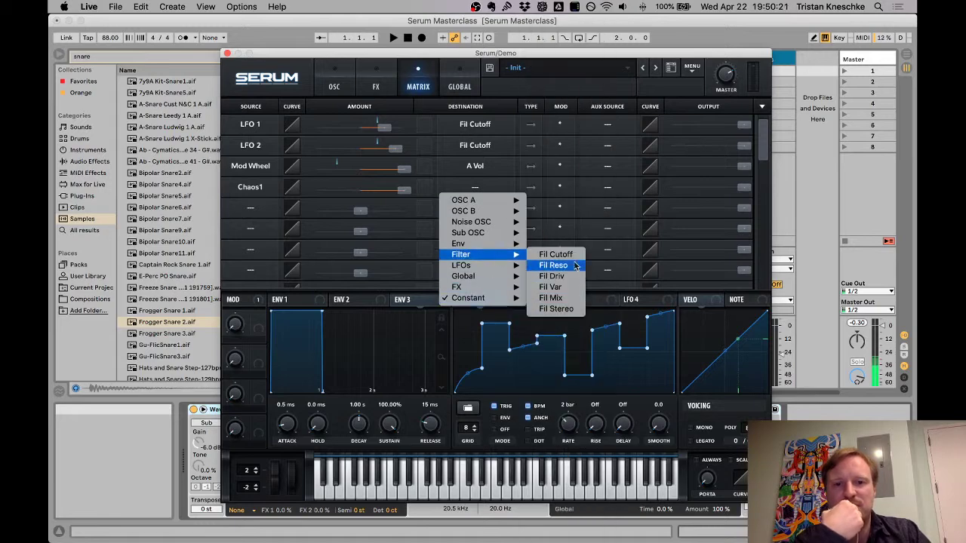
pyautogui.click(572, 257)
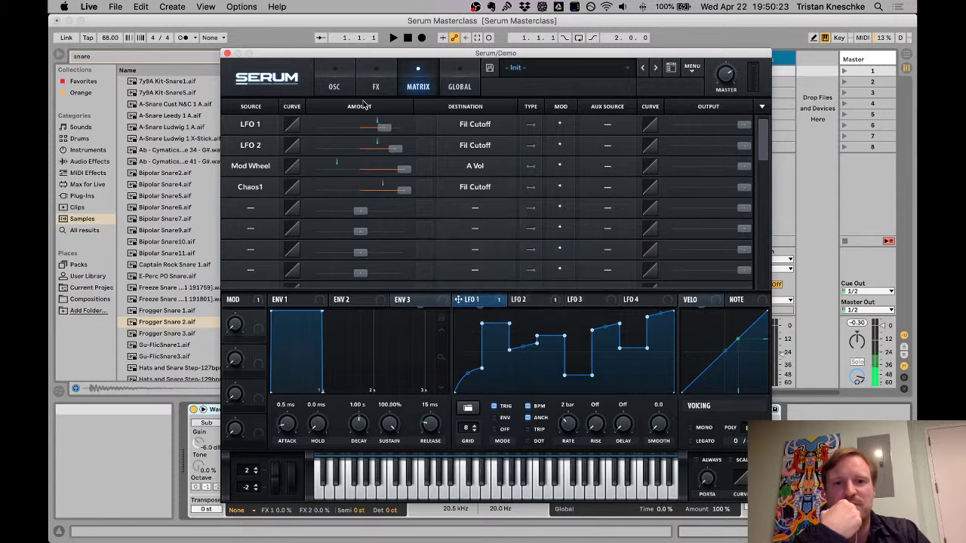
# Step: Turn the filter on, removing every modulator from its cutoff and raising the cutoff frequency
pyautogui.click(333, 78)
pyautogui.click(655, 109)
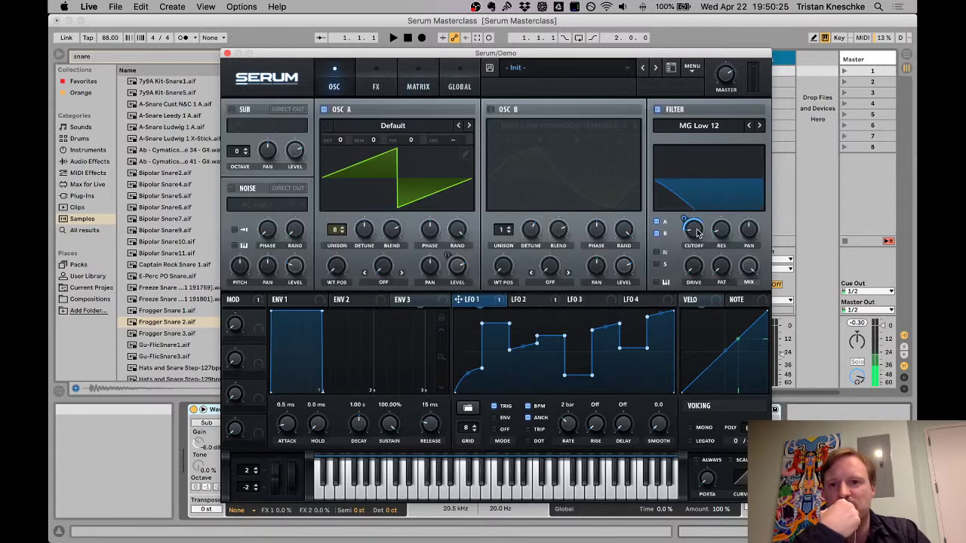
pyautogui.rightClick(696, 231)
pyautogui.click(719, 279)
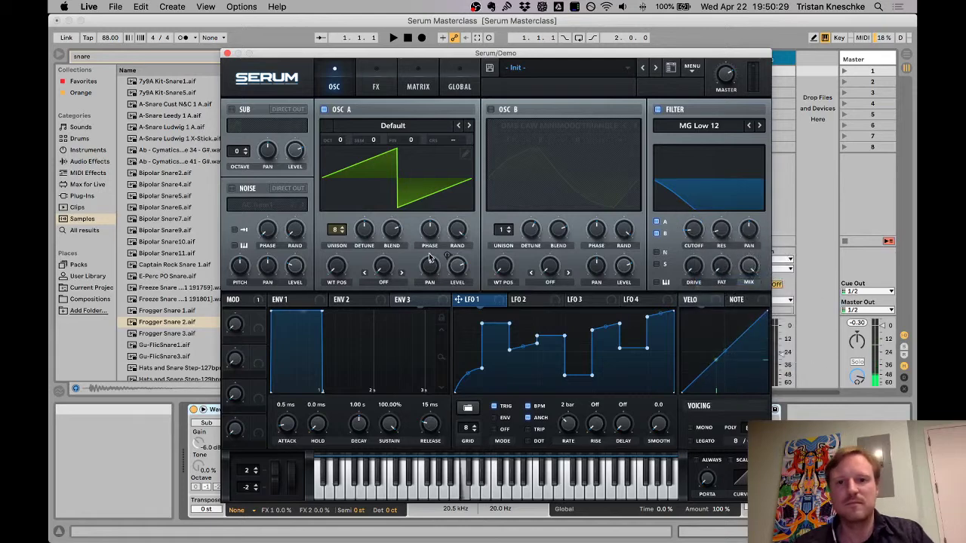
pyautogui.moveTo(681, 147); pyautogui.dragTo(707, 182)
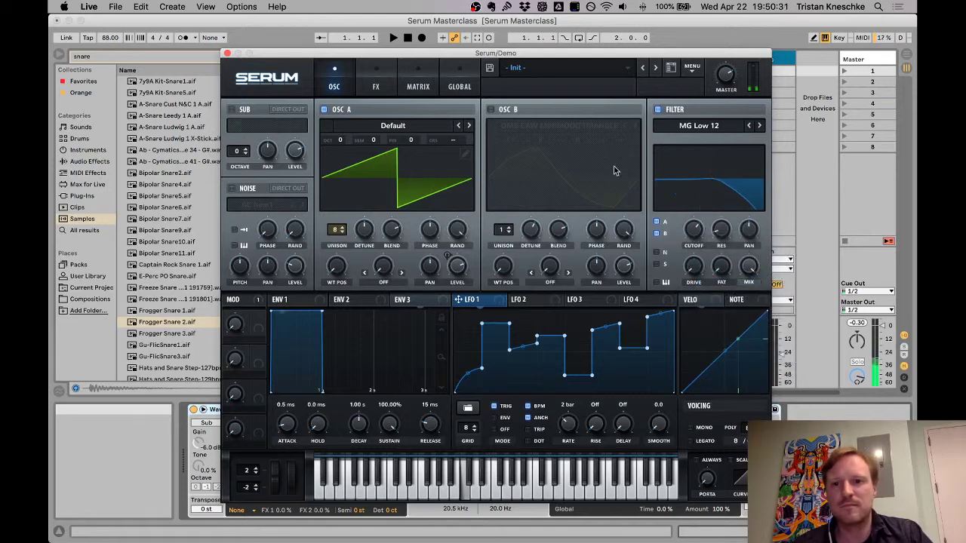
# Step: Route Chaos1 to Fil Cutoff in the first slot of the modulation matrix with an amount of 100
pyautogui.click(464, 86)
pyautogui.click(418, 86)
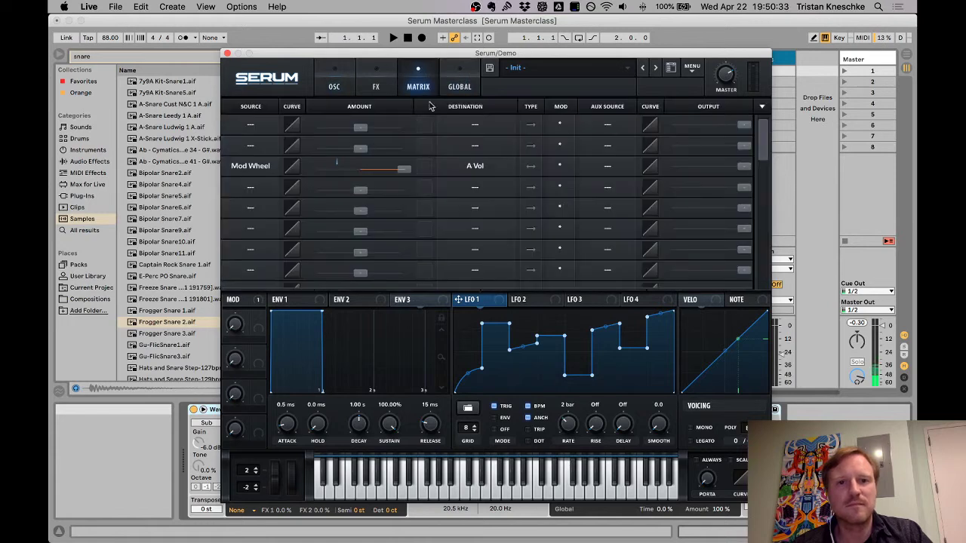
pyautogui.click(482, 170)
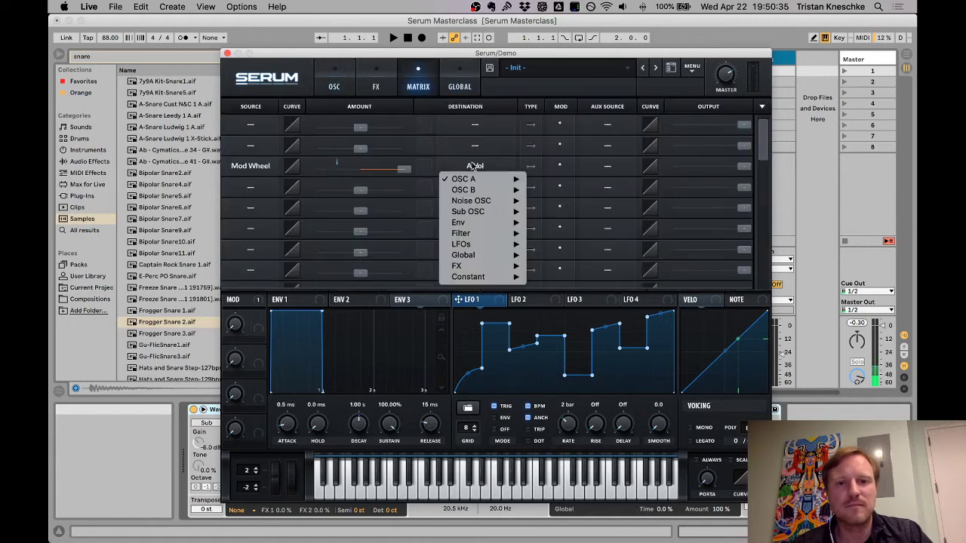
pyautogui.click(258, 126)
pyautogui.click(256, 326)
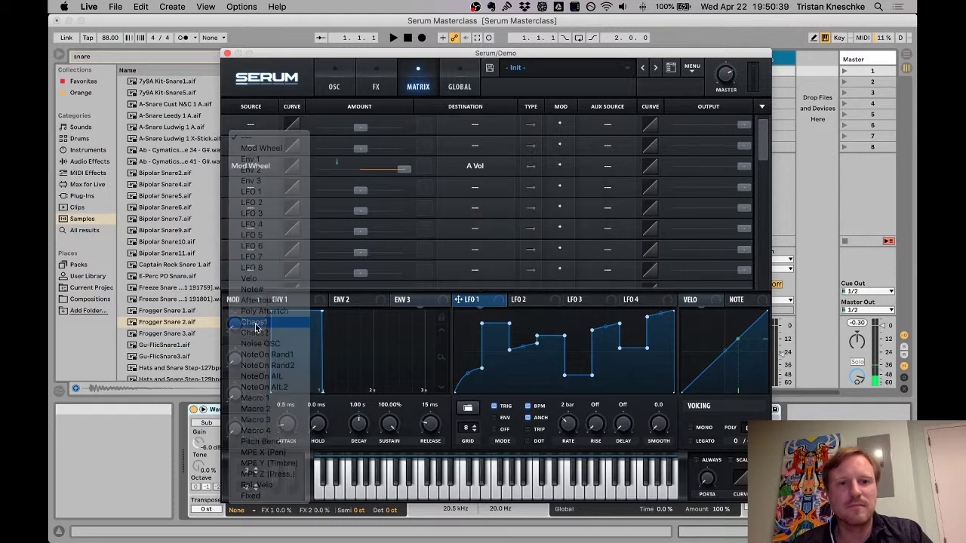
pyautogui.click(462, 129)
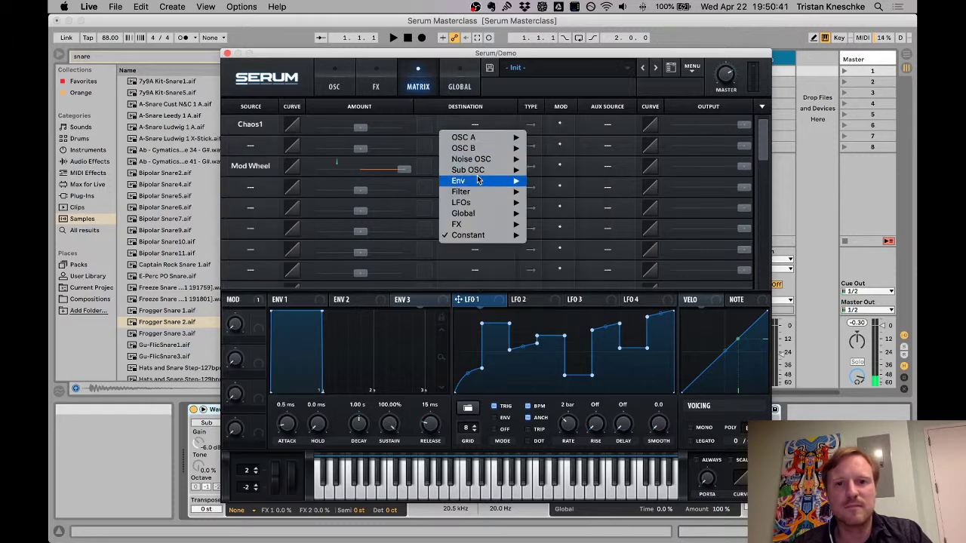
pyautogui.moveTo(476, 191)
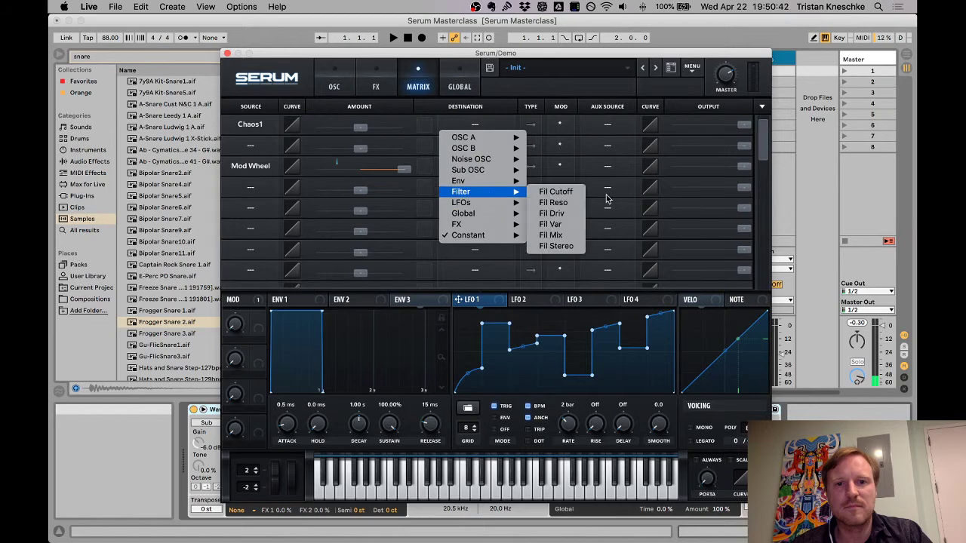
pyautogui.click(558, 193)
pyautogui.moveTo(362, 128); pyautogui.dragTo(404, 127)
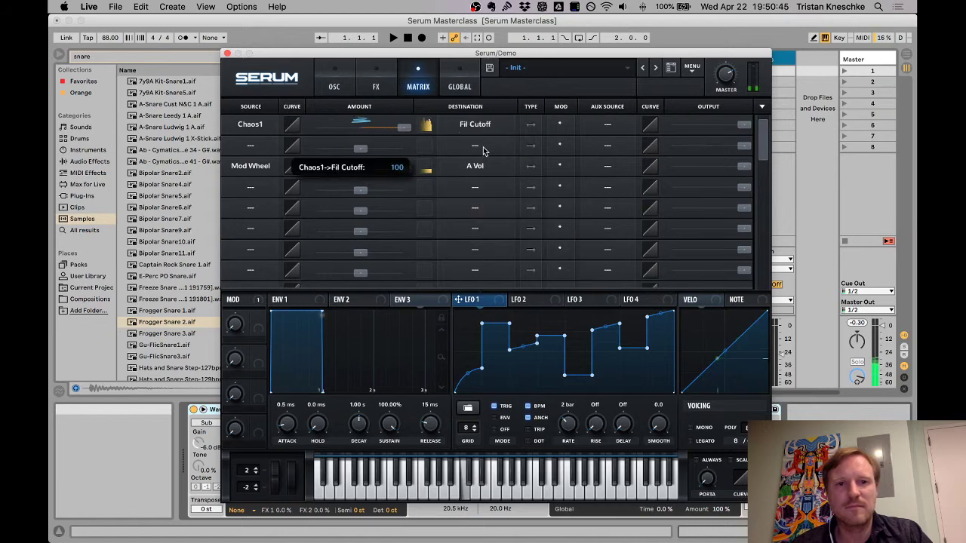
# Step: Adjust the Chaos 1 and Chaos 2 rates in Serum's global settings
pyautogui.click(457, 87)
pyautogui.moveTo(249, 139)
pyautogui.moveTo(247, 168); pyautogui.dragTo(250, 229)
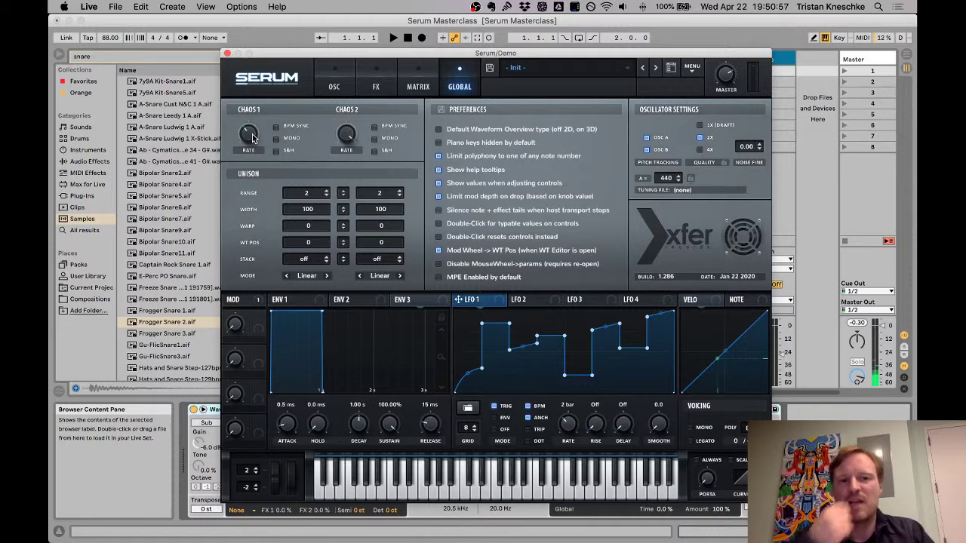
pyautogui.moveTo(253, 138)
pyautogui.mouseDown()
pyautogui.moveTo(253, 25)
pyautogui.moveTo(245, 214)
pyautogui.moveTo(245, 130)
pyautogui.mouseUp()
pyautogui.moveTo(341, 138); pyautogui.dragTo(342, 210)
# Step: Switch the source of the matrix's Fil Cutoff row to Chaos2 for comparison, and back to Chaos1
pyautogui.click(415, 88)
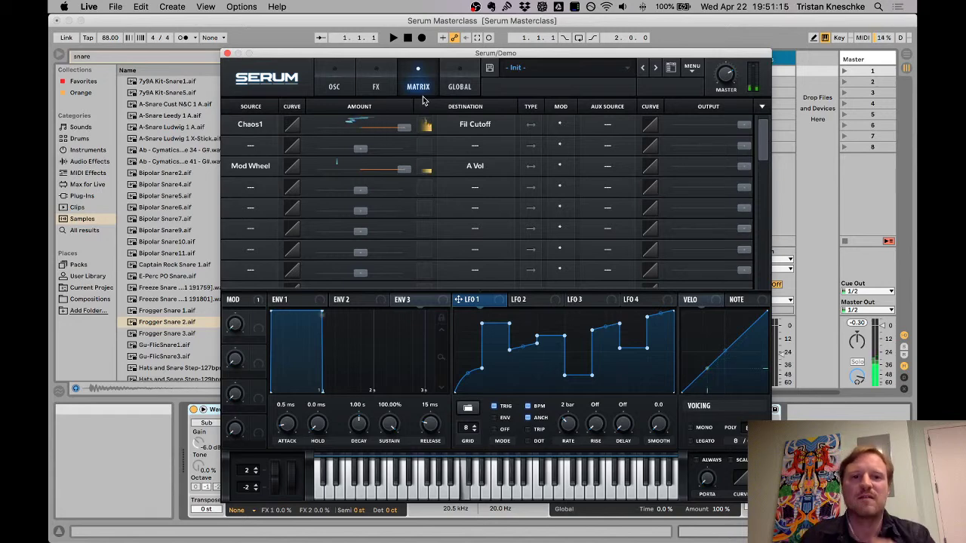
pyautogui.click(250, 123)
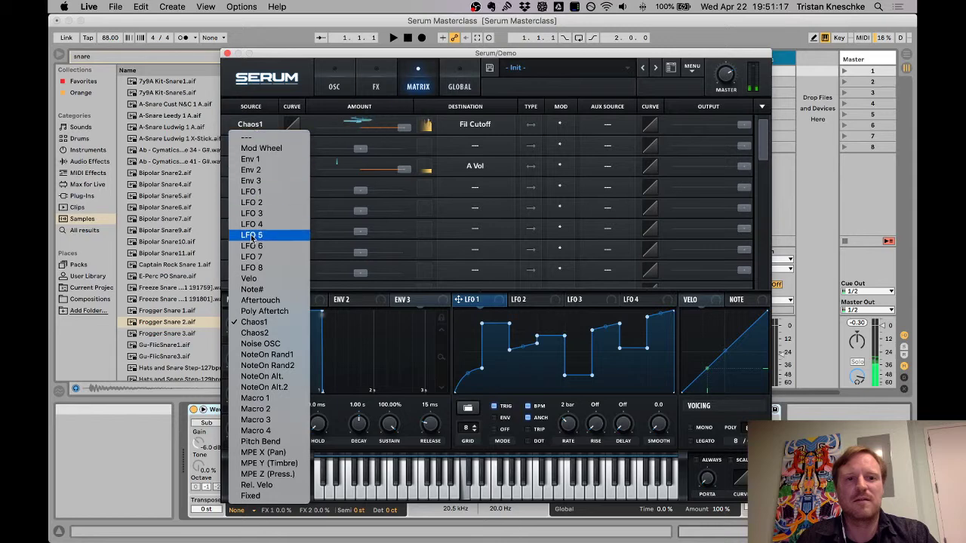
pyautogui.click(274, 333)
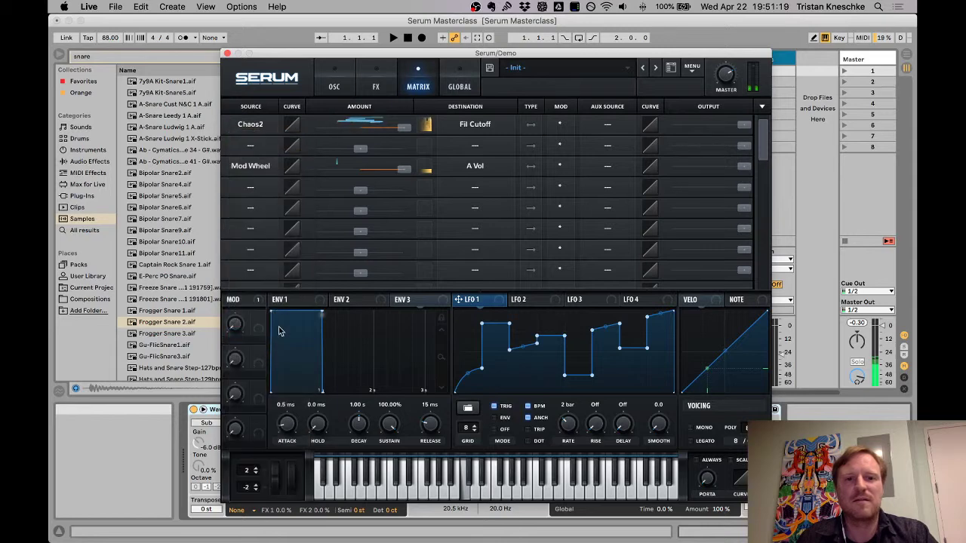
pyautogui.click(261, 124)
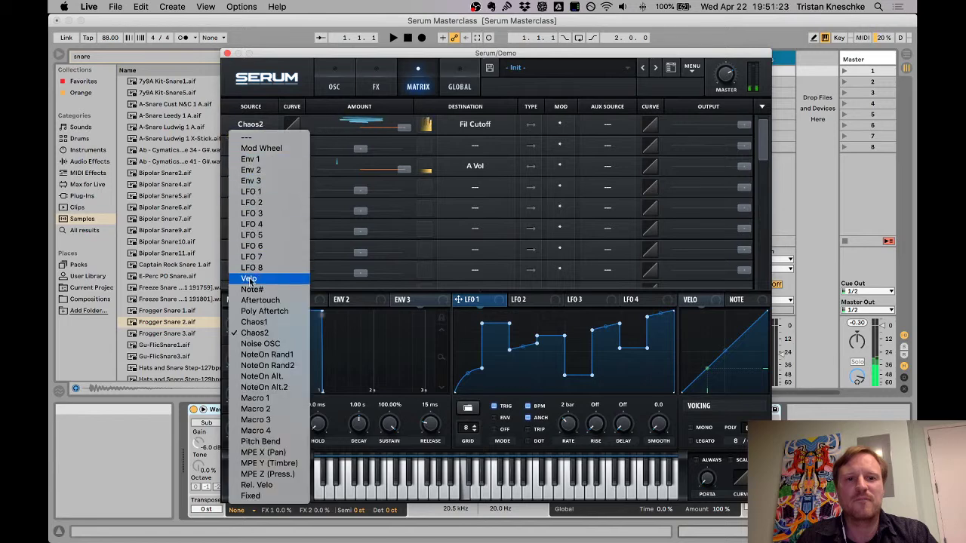
pyautogui.click(255, 323)
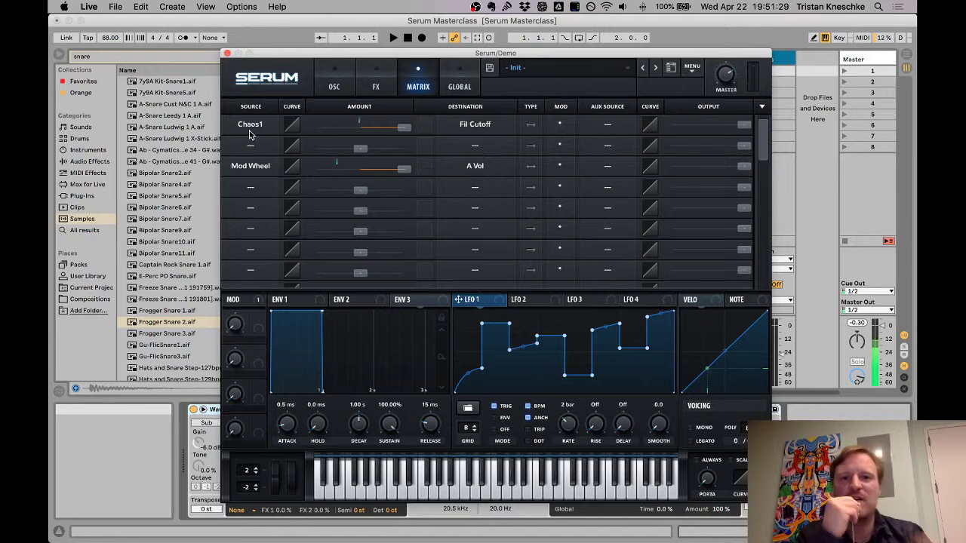
# Step: Review the Chaos 1 and Chaos 2 rate controls in Serum's global settings
pyautogui.click(459, 82)
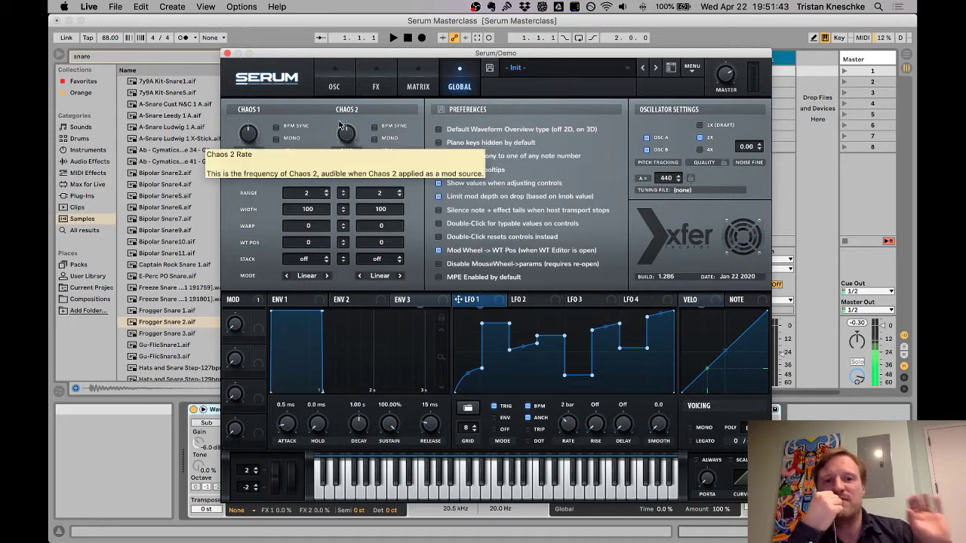
# Step: Check the Chaos 1 routing to the filter cutoff in the modulation matrix and raise the Chaos 1 rate
pyautogui.click(416, 80)
pyautogui.click(251, 125)
pyautogui.click(433, 81)
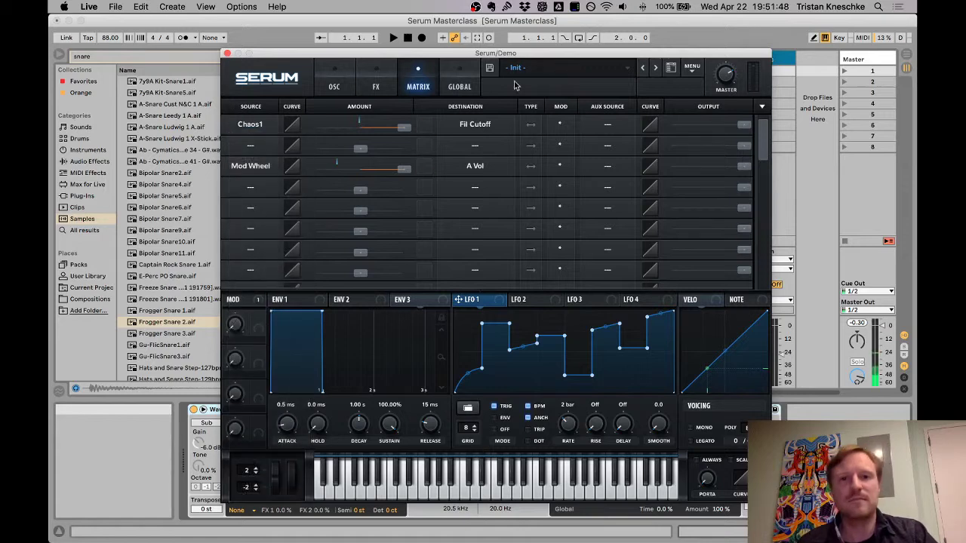
pyautogui.click(459, 83)
pyautogui.moveTo(253, 115); pyautogui.dragTo(255, 57)
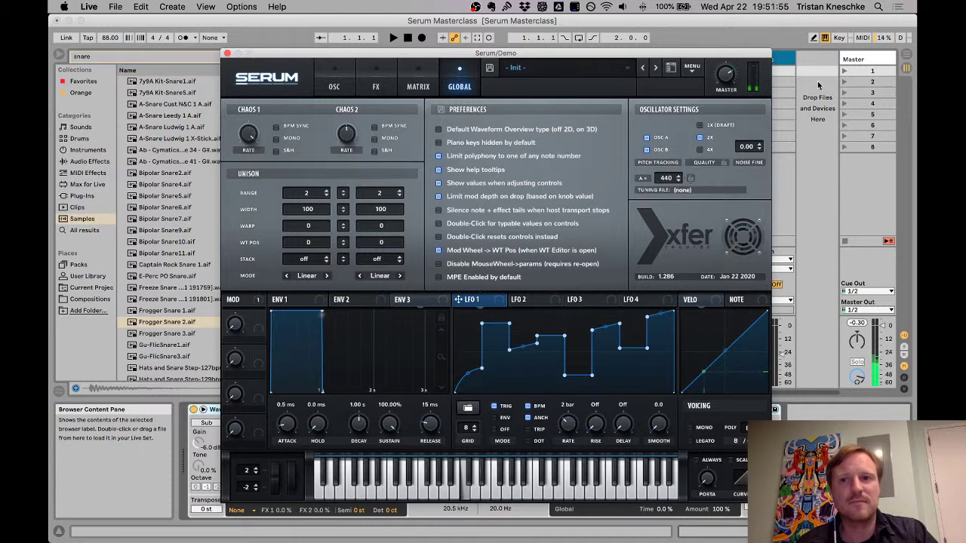
# Step: Check the moving filter cutoff and its modulation routing, then readjust the Chaos 1 rate
pyautogui.click(334, 85)
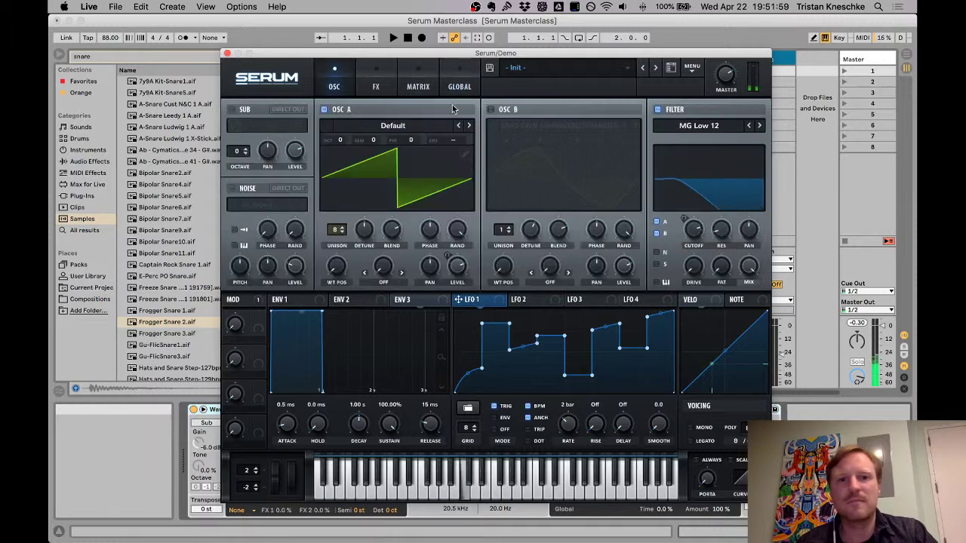
pyautogui.click(436, 87)
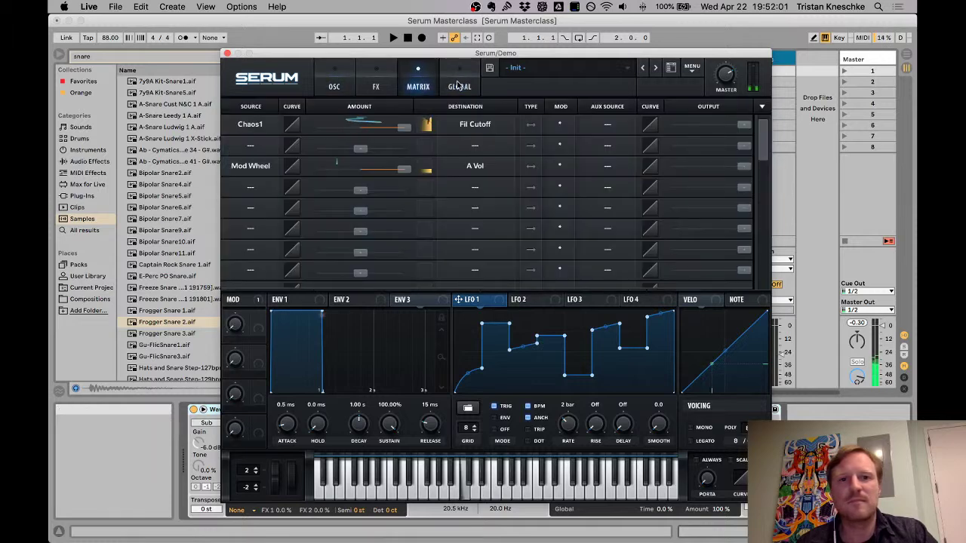
pyautogui.click(457, 87)
pyautogui.moveTo(248, 134)
pyautogui.mouseDown()
pyautogui.moveTo(242, 162)
pyautogui.moveTo(243, 144)
pyautogui.mouseUp()
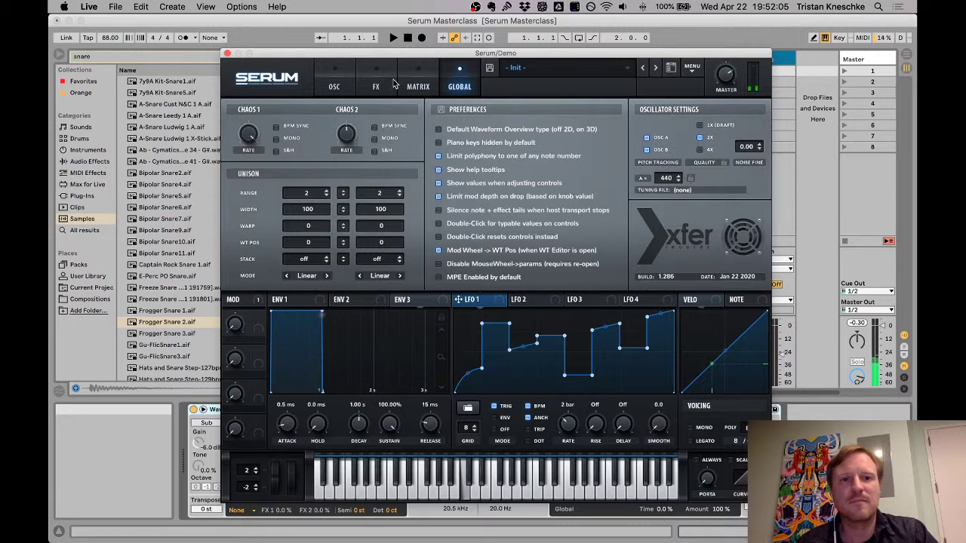
# Step: Switch the filter cutoff's modulation source to Chaos 2 and raise the Chaos 2 rate
pyautogui.click(418, 87)
pyautogui.click(250, 124)
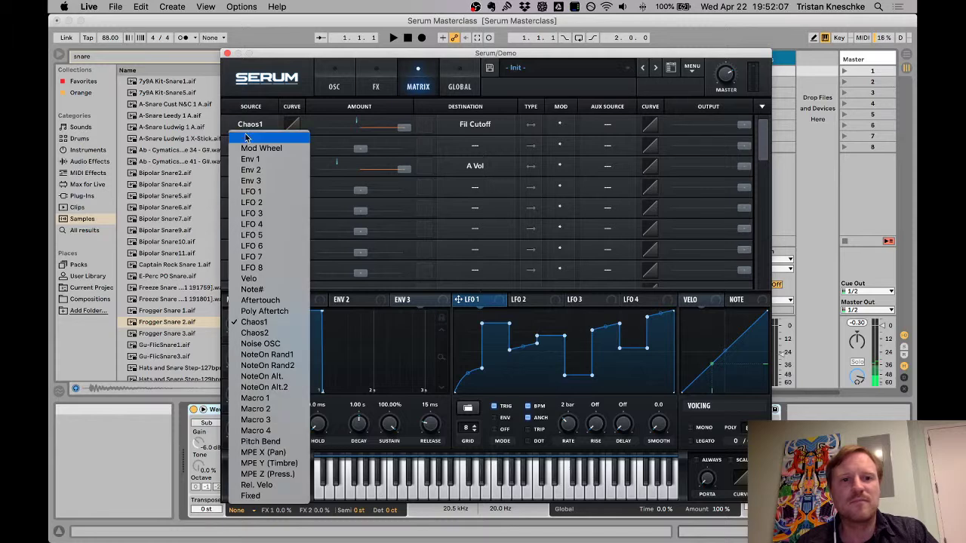
pyautogui.click(253, 323)
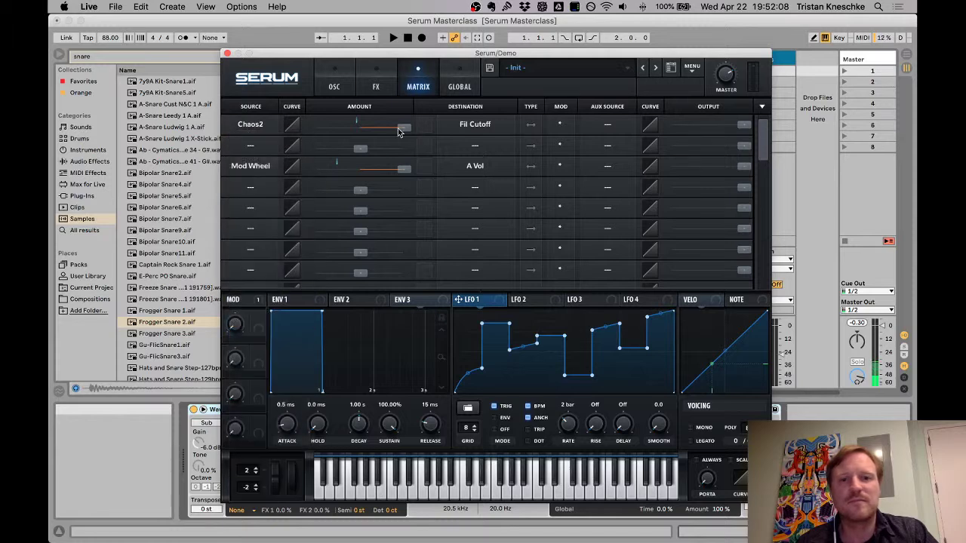
pyautogui.click(452, 87)
pyautogui.moveTo(347, 141); pyautogui.dragTo(326, 70)
pyautogui.click(326, 71)
# Step: Switch the filter cutoff's modulation source back to Chaos 1 and adjust the Chaos 1 rate
pyautogui.click(424, 88)
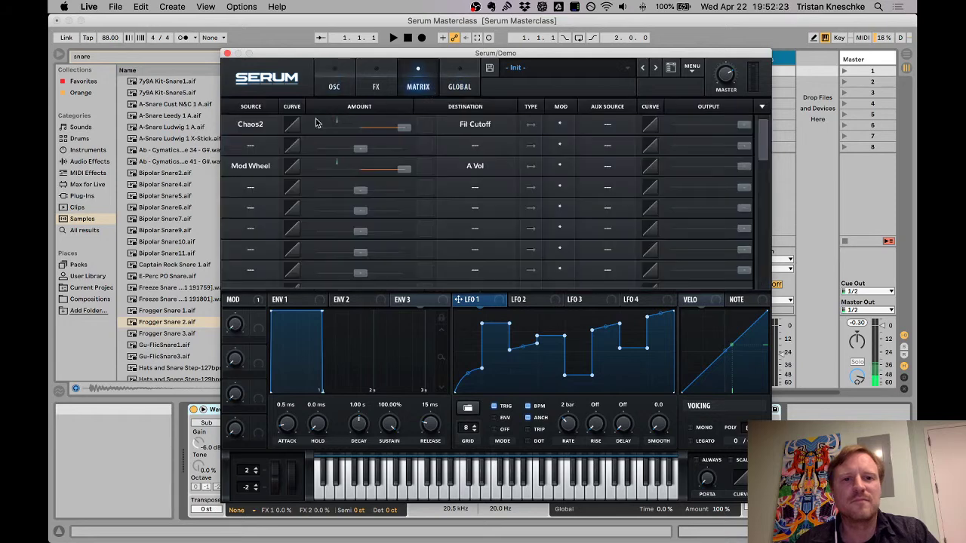
pyautogui.click(259, 124)
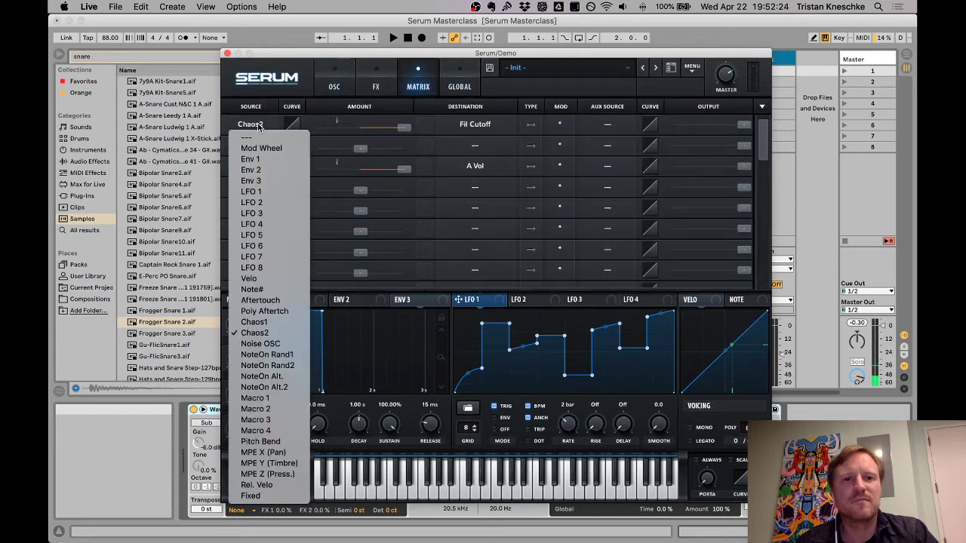
pyautogui.click(249, 330)
pyautogui.click(451, 89)
pyautogui.moveTo(241, 156)
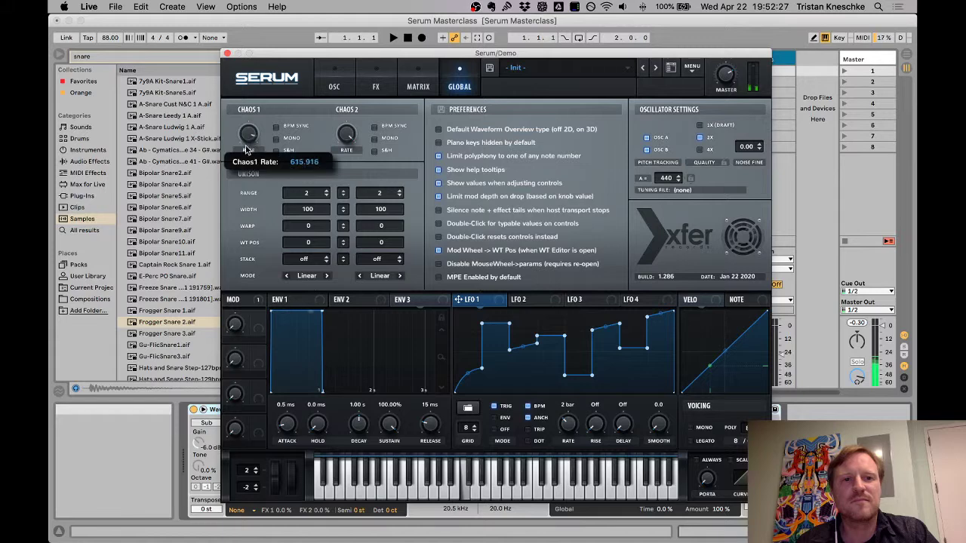
pyautogui.moveTo(241, 156)
pyautogui.mouseDown()
pyautogui.moveTo(249, 226)
pyautogui.moveTo(251, 167)
pyautogui.mouseUp()
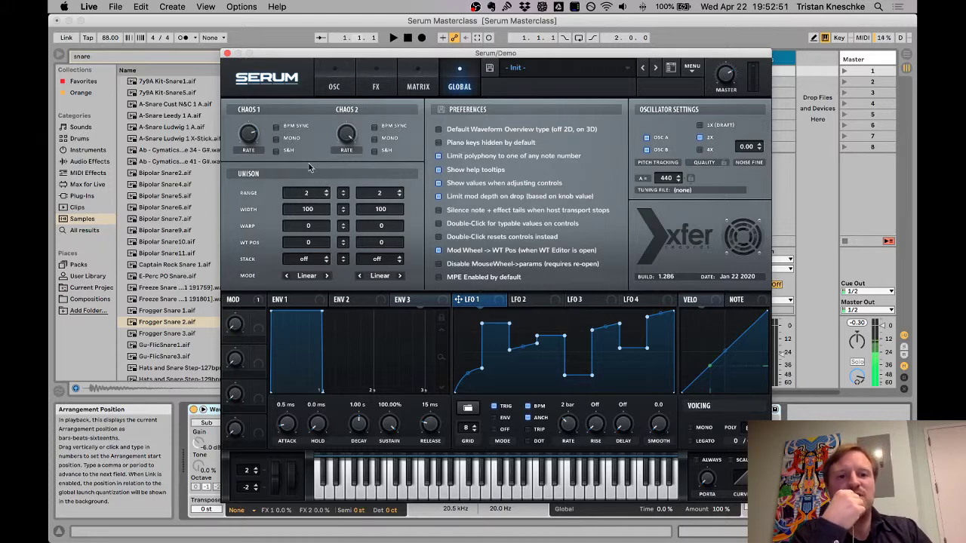
# Step: Reset the patch to the initial preset and set oscillator A to 6 unison voices
pyautogui.click(411, 87)
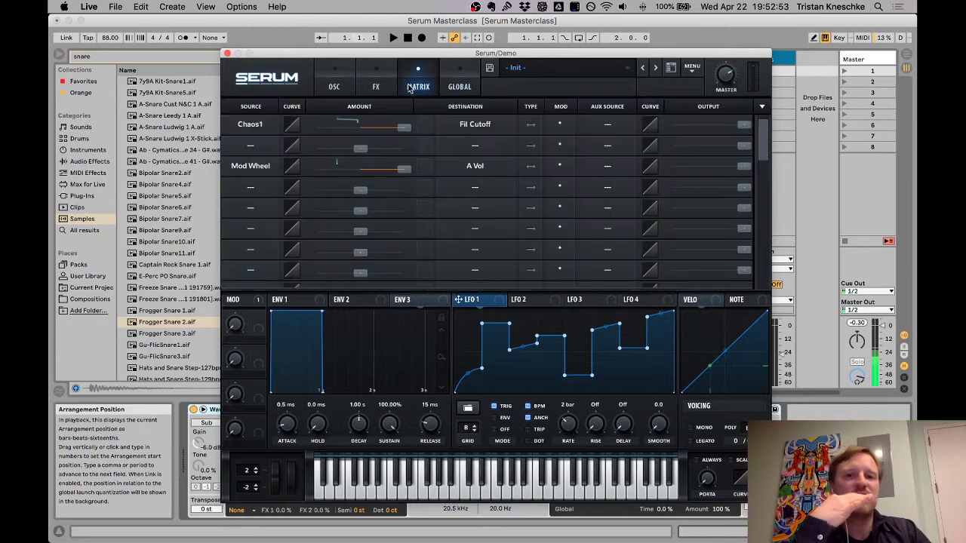
pyautogui.click(342, 94)
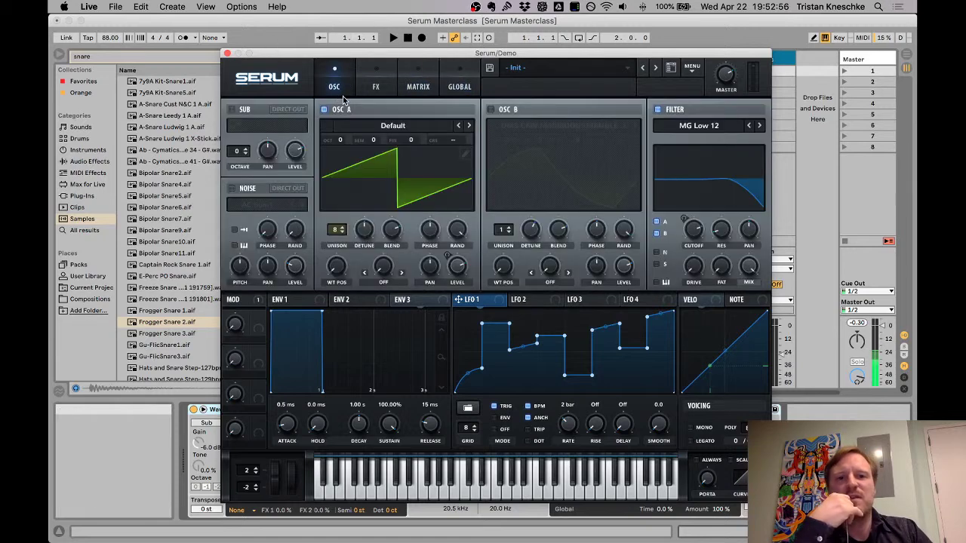
pyautogui.click(686, 69)
pyautogui.click(713, 133)
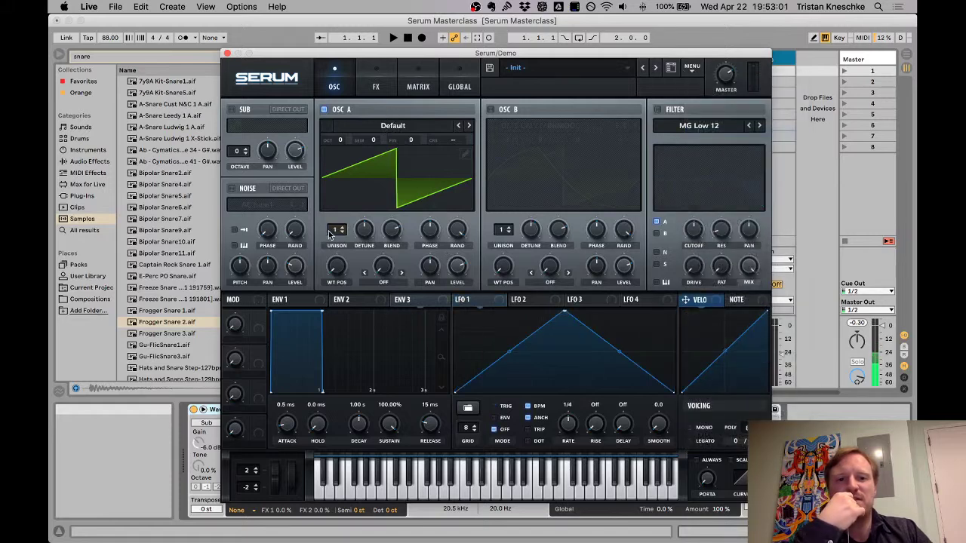
pyautogui.moveTo(336, 234); pyautogui.dragTo(342, 195)
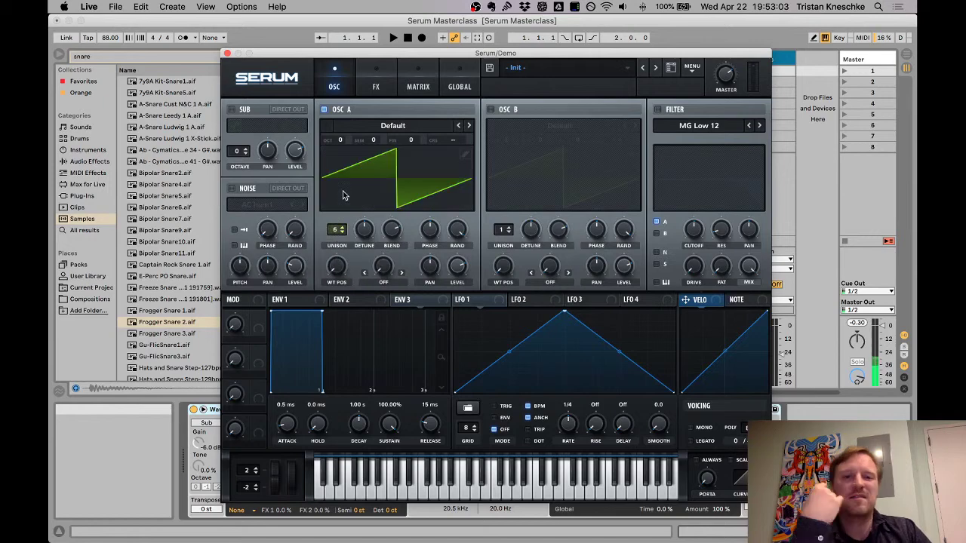
# Step: Set oscillator A's unison range to 48 and sweep its detune amount to audition the spread
pyautogui.click(436, 86)
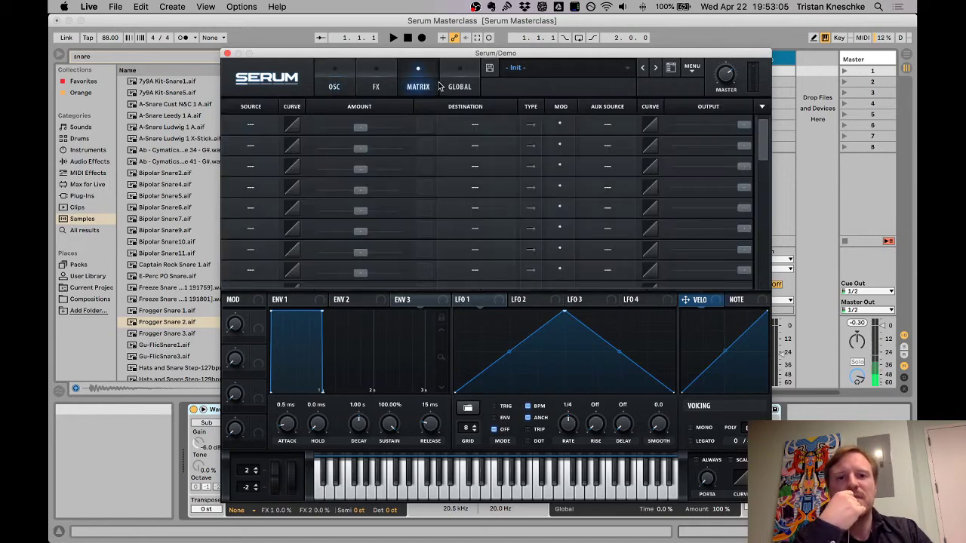
pyautogui.click(462, 87)
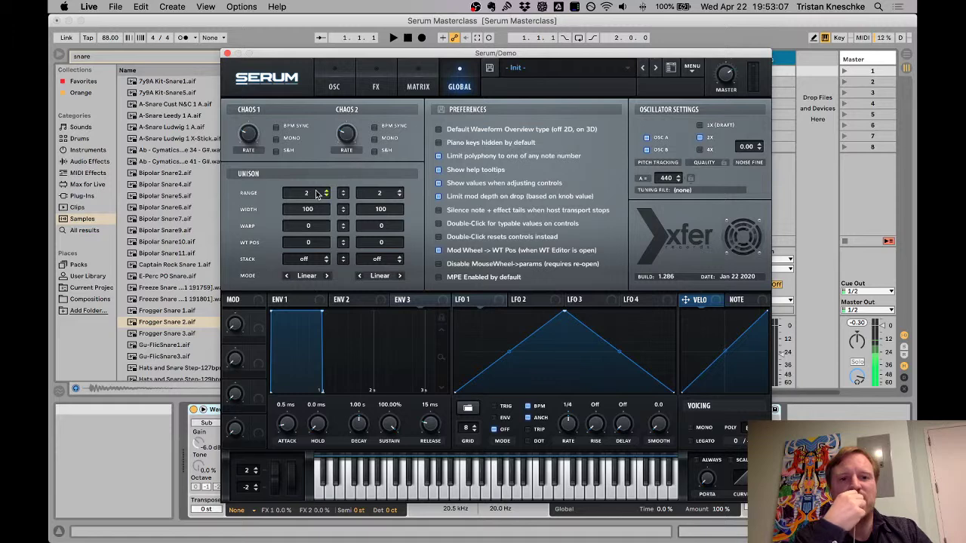
pyautogui.moveTo(305, 192); pyautogui.dragTo(320, 136)
pyautogui.click(339, 89)
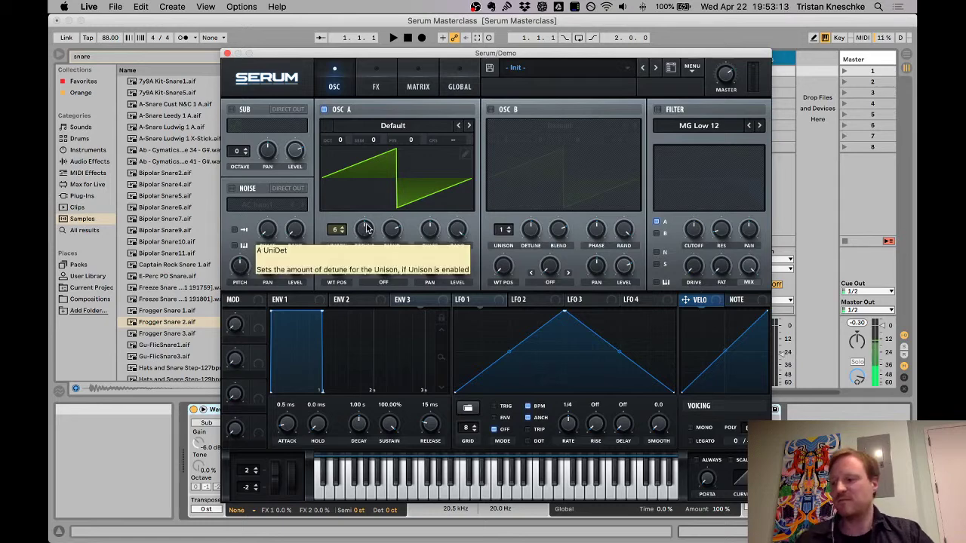
pyautogui.moveTo(364, 234); pyautogui.dragTo(360, 258)
# Step: Return oscillator A's unison range to 2 and sweep its detune again for comparison
pyautogui.click(461, 89)
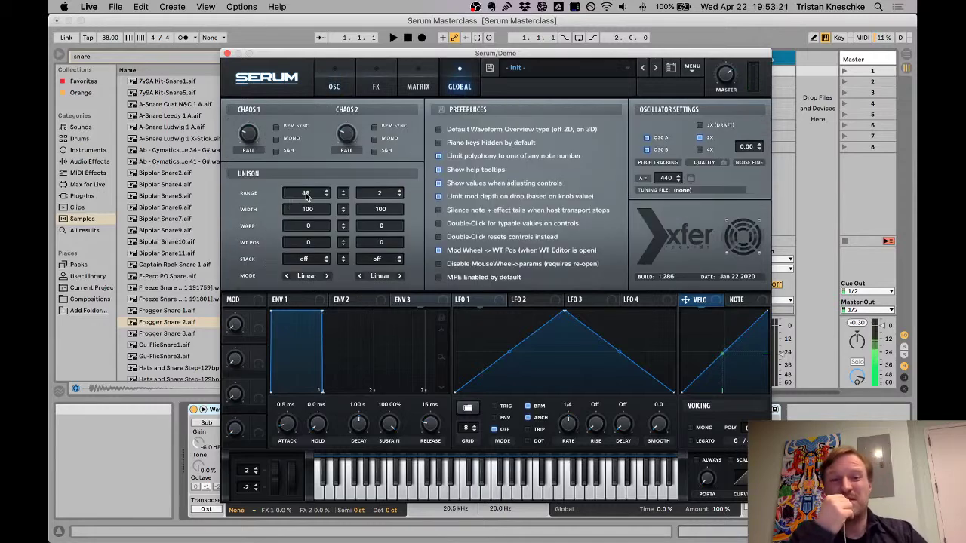
pyautogui.doubleClick(327, 193)
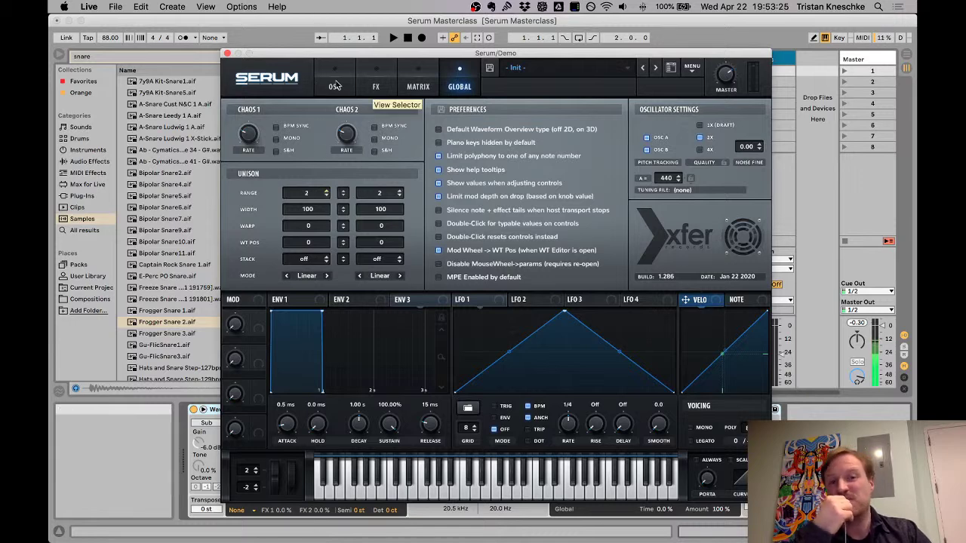
pyautogui.click(418, 86)
pyautogui.click(303, 82)
pyautogui.click(336, 76)
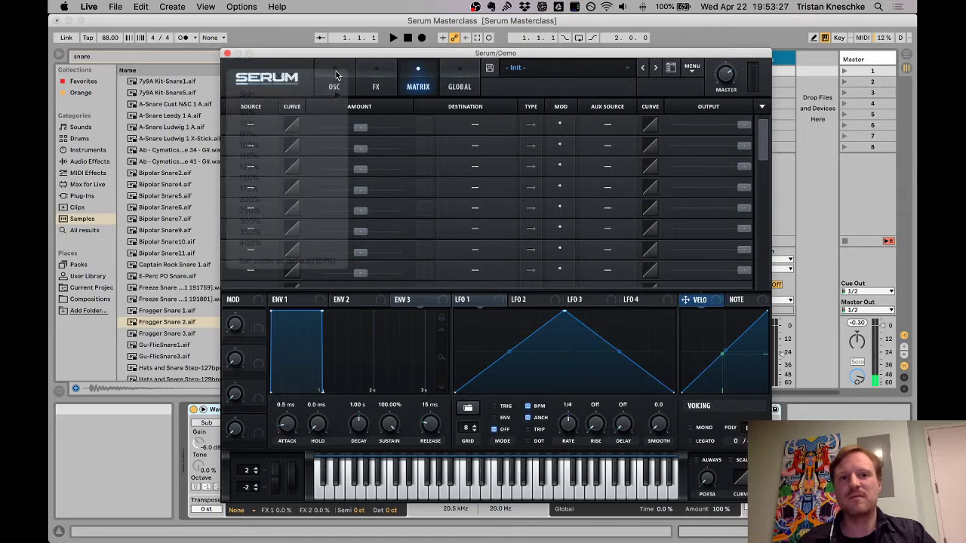
pyautogui.click(336, 75)
pyautogui.moveTo(362, 258)
pyautogui.moveTo(363, 258)
pyautogui.mouseDown()
pyautogui.moveTo(355, 371)
pyautogui.moveTo(354, 175)
pyautogui.moveTo(357, 363)
pyautogui.moveTo(362, 259)
pyautogui.mouseUp()
# Step: Set oscillator A's unison range back to 48, keeping its width at 100
pyautogui.click(460, 86)
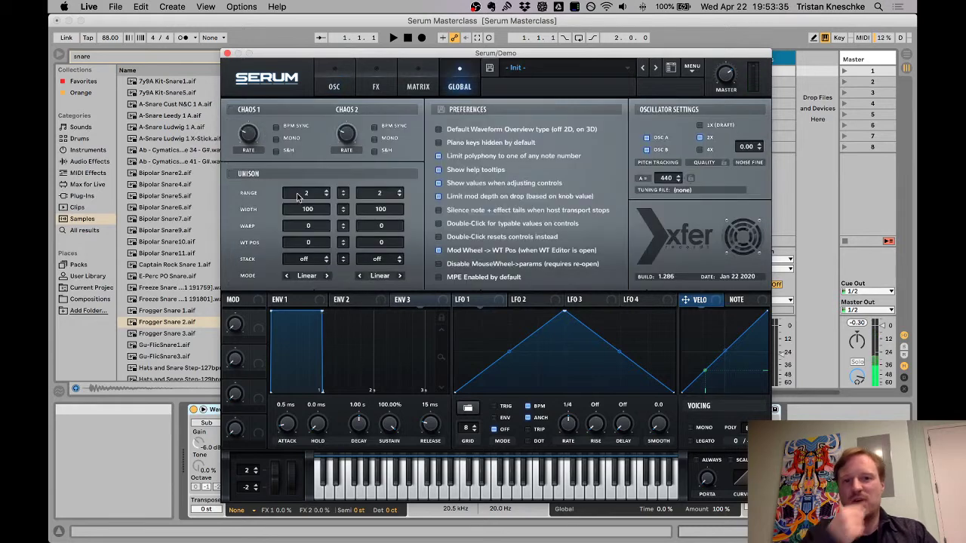
pyautogui.moveTo(297, 194); pyautogui.dragTo(297, 143)
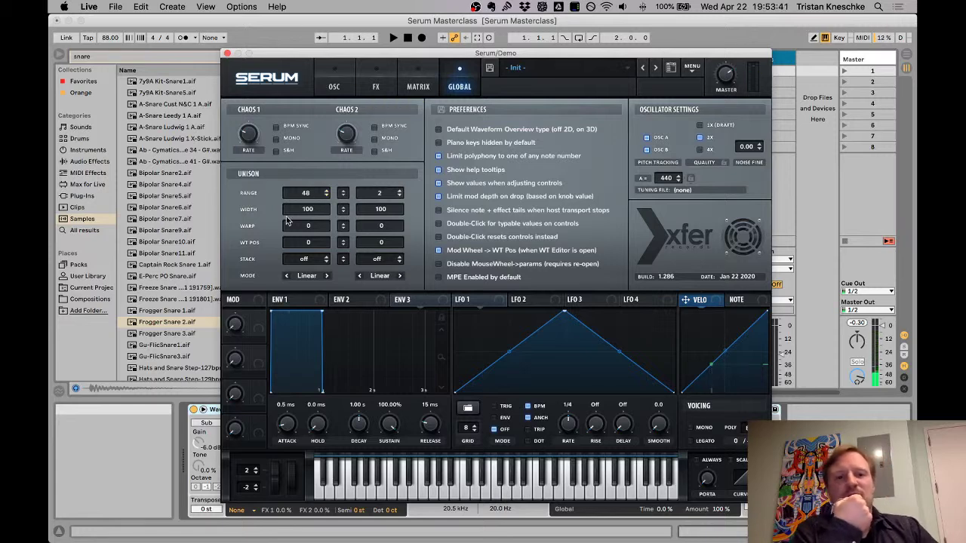
pyautogui.moveTo(297, 210); pyautogui.dragTo(310, 257)
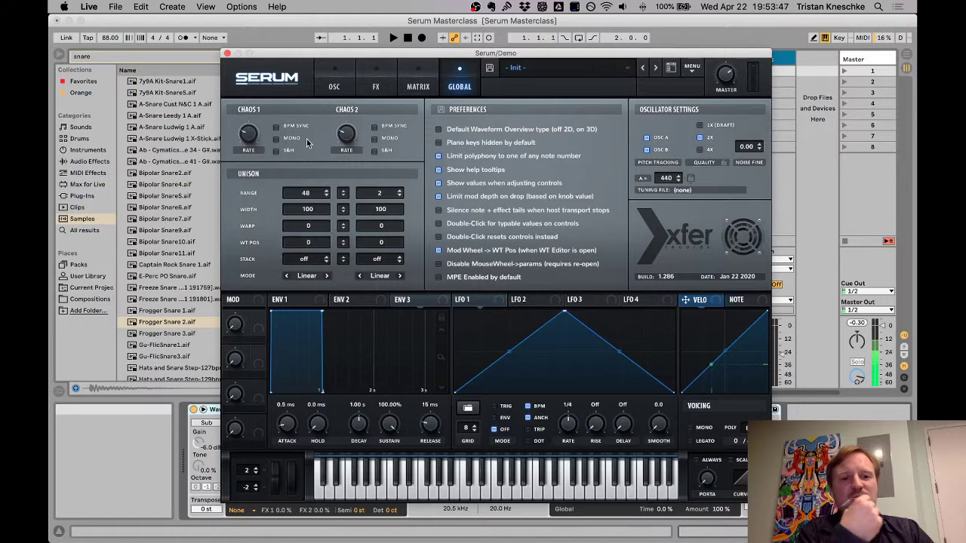
# Step: Change oscillator A's unison mode to Super and sweep the detune amount to audition it
pyautogui.click(309, 276)
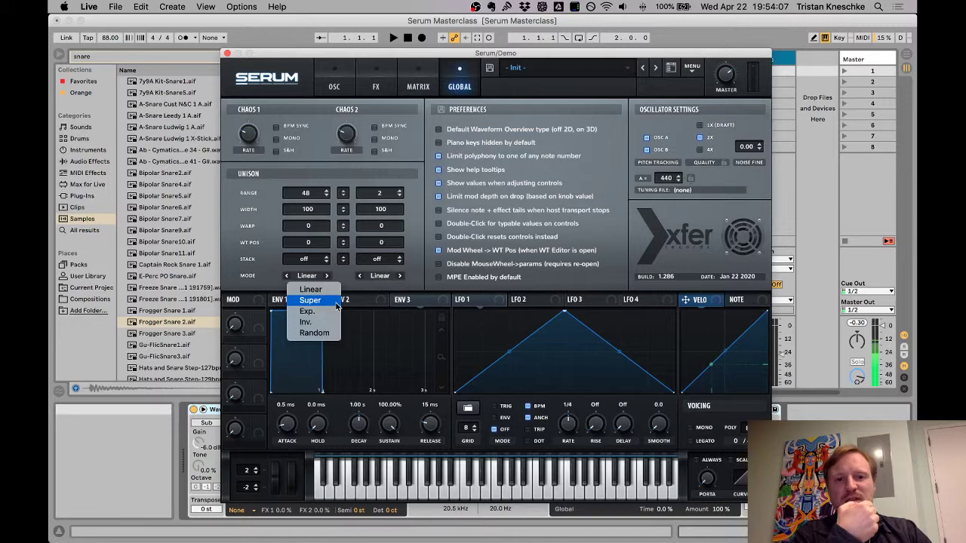
pyautogui.click(329, 180)
pyautogui.click(334, 84)
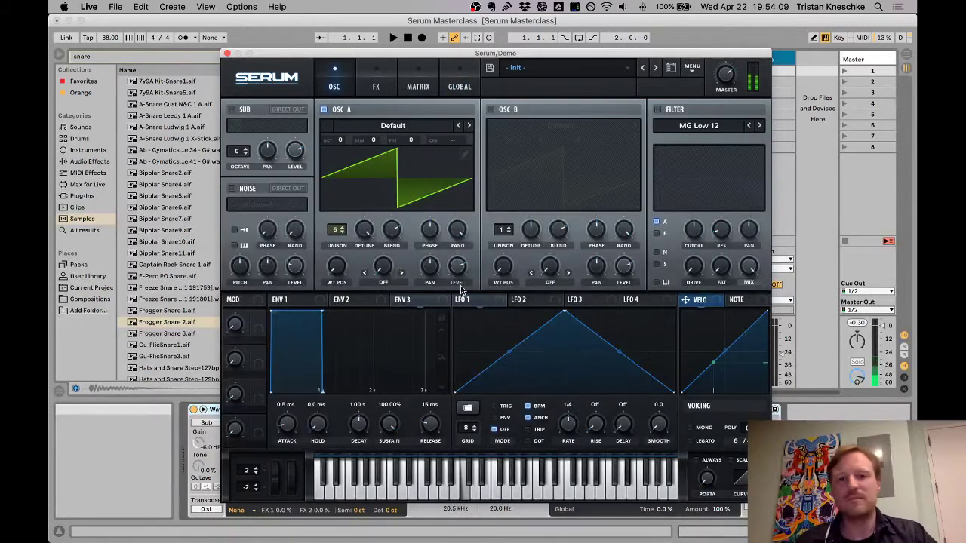
pyautogui.moveTo(376, 233); pyautogui.dragTo(390, 316)
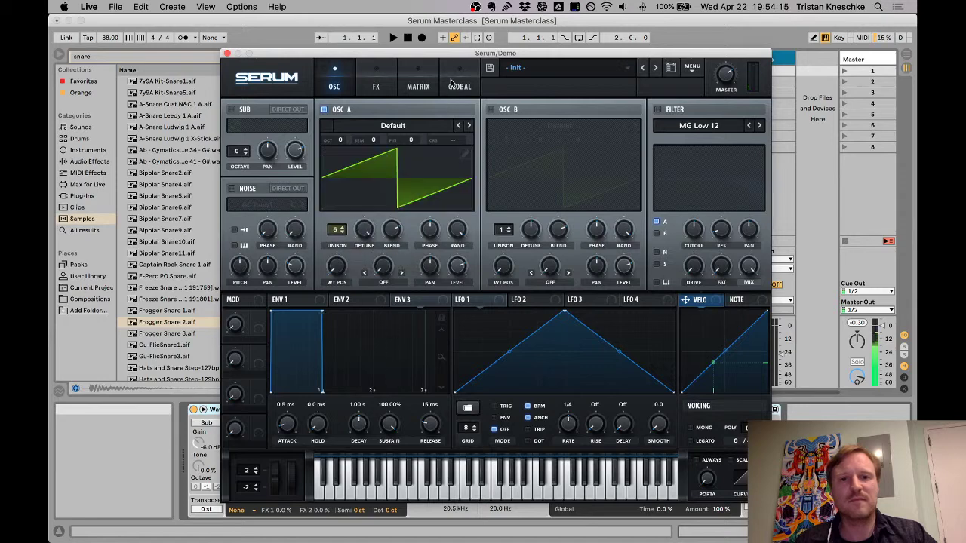
# Step: Change oscillator A's unison mode to Exp and sweep the detune amount to audition it
pyautogui.click(458, 85)
pyautogui.click(308, 276)
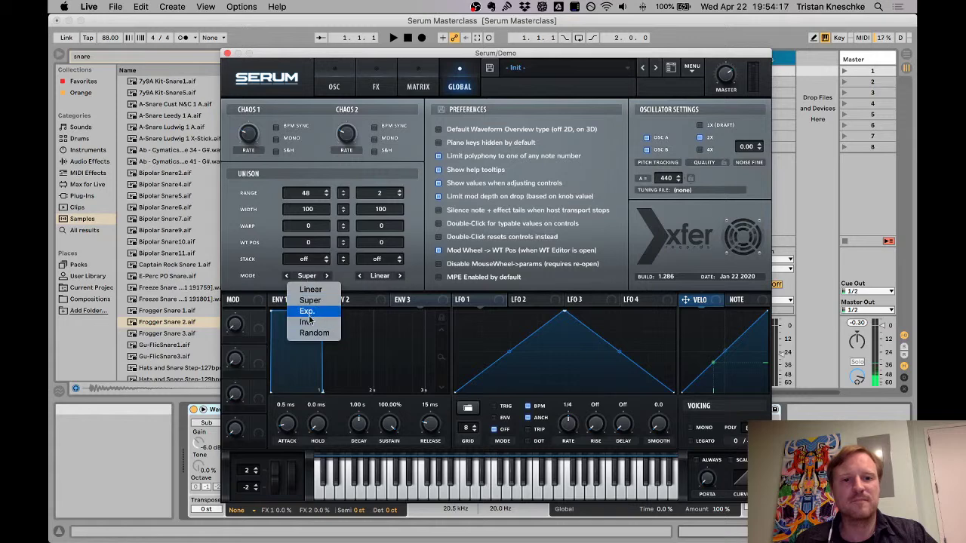
pyautogui.click(342, 109)
pyautogui.click(332, 85)
pyautogui.moveTo(363, 229); pyautogui.dragTo(380, 208)
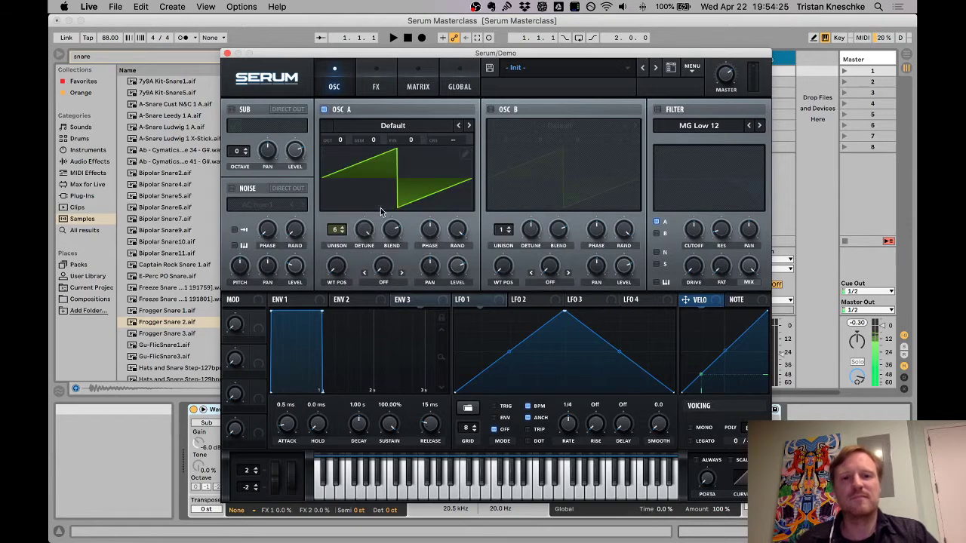
# Step: Change oscillator A's unison mode to Random and reduce the detune amount while auditioning it
pyautogui.click(460, 85)
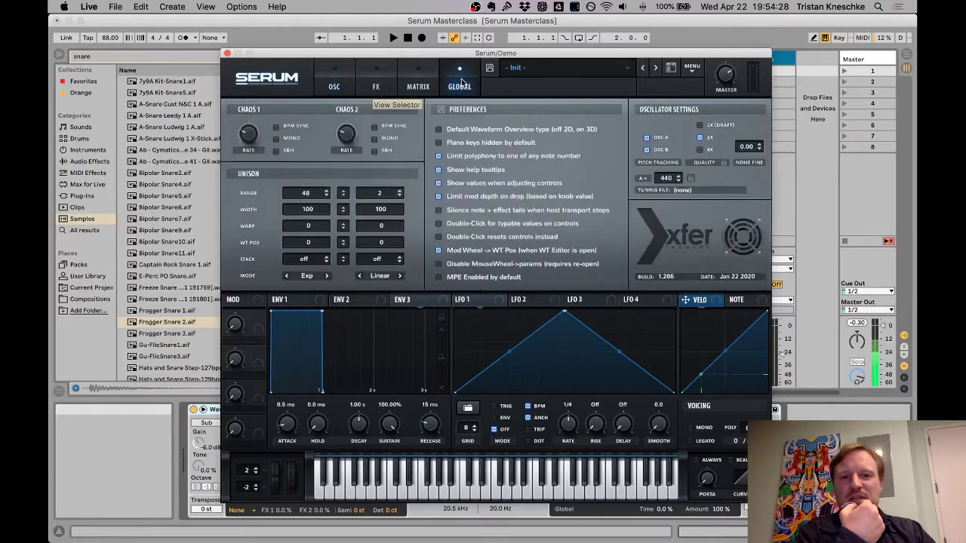
pyautogui.click(305, 276)
pyautogui.click(309, 332)
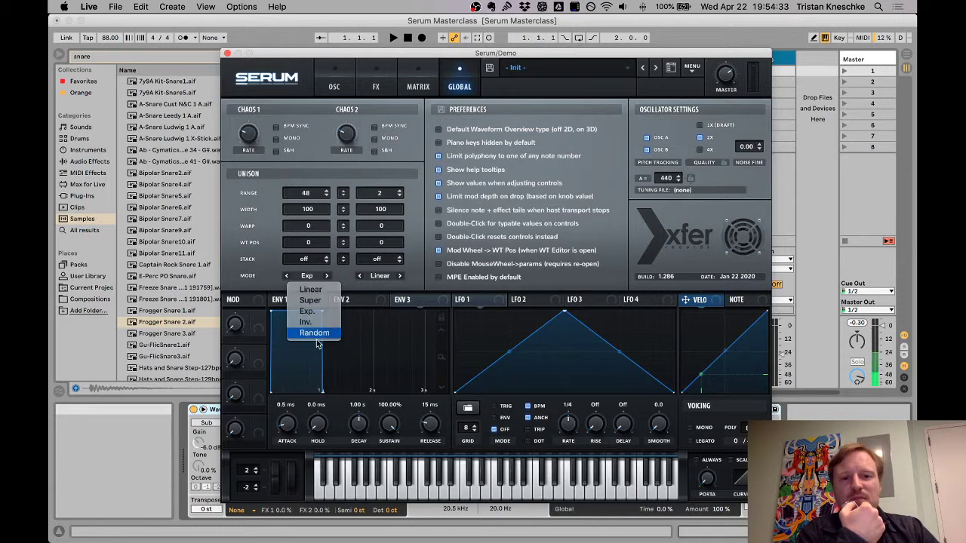
pyautogui.click(335, 83)
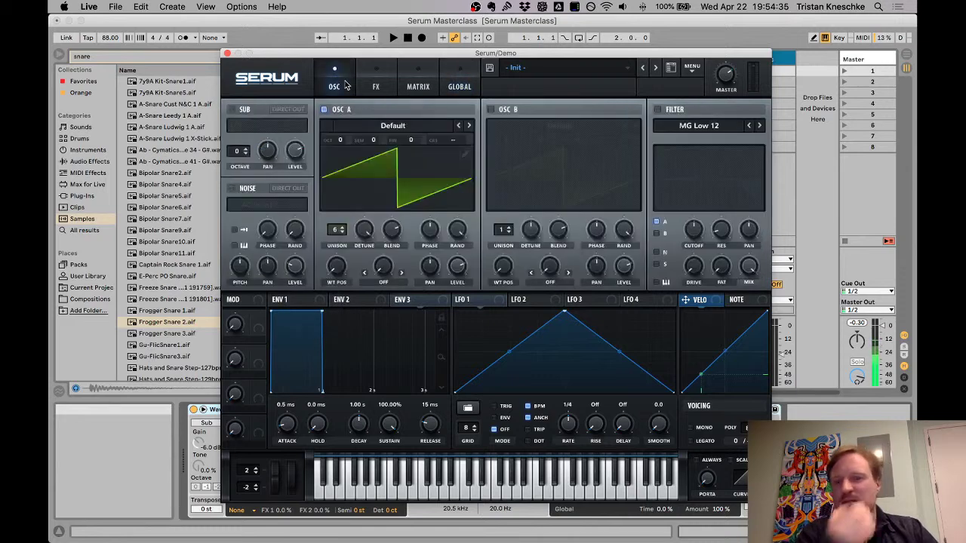
pyautogui.moveTo(364, 230); pyautogui.dragTo(365, 346)
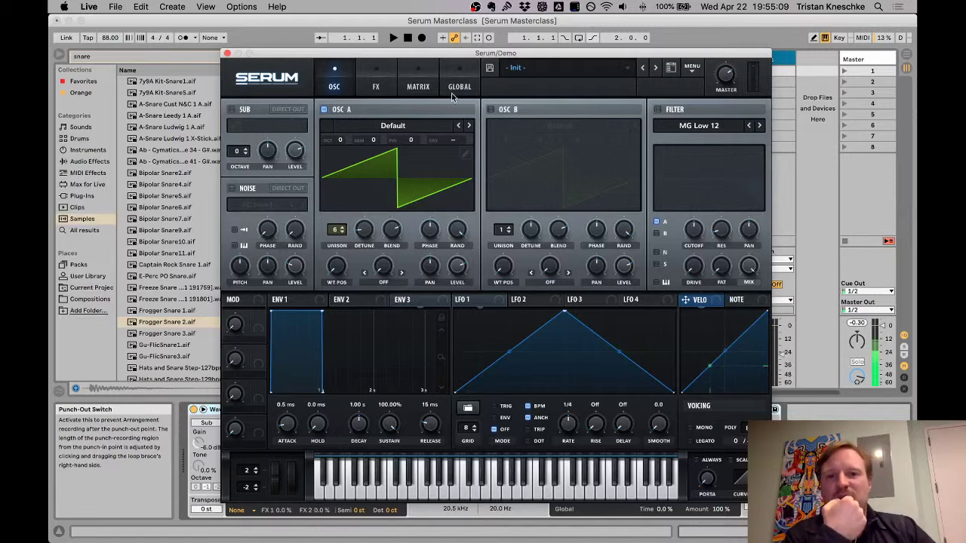
# Step: Move the Serum window slightly lower so that the track headers behind it are uncovered
pyautogui.moveTo(489, 55); pyautogui.dragTo(493, 76)
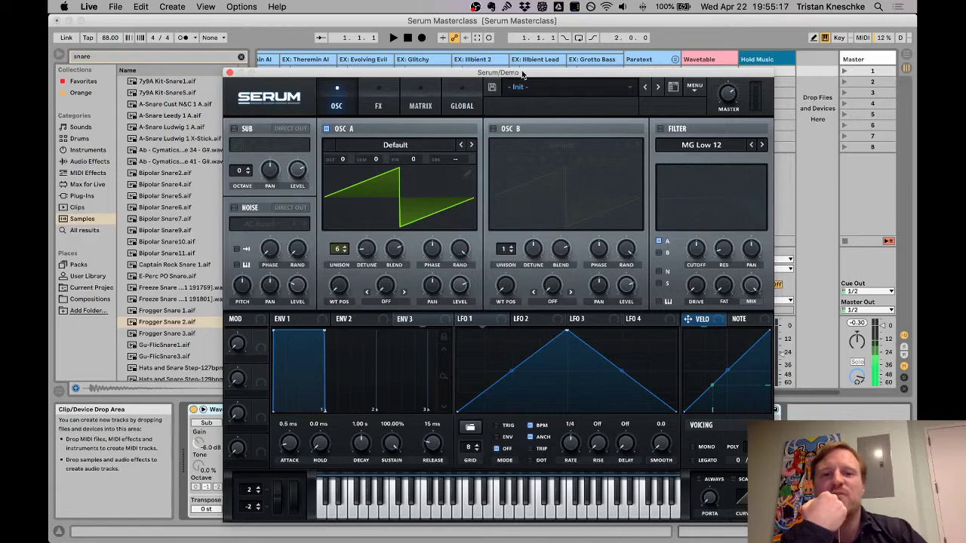
pyautogui.moveTo(526, 74); pyautogui.dragTo(535, 72)
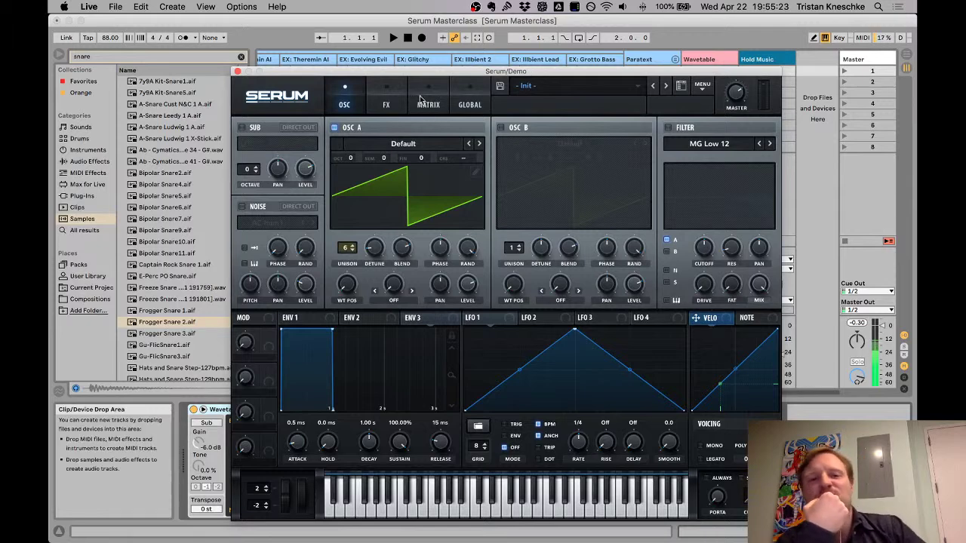
# Step: Enable oscillator B and load the DMS CAW MINIMOOG TRIANGLE wavetable into oscillator A
pyautogui.click(501, 128)
pyautogui.click(403, 143)
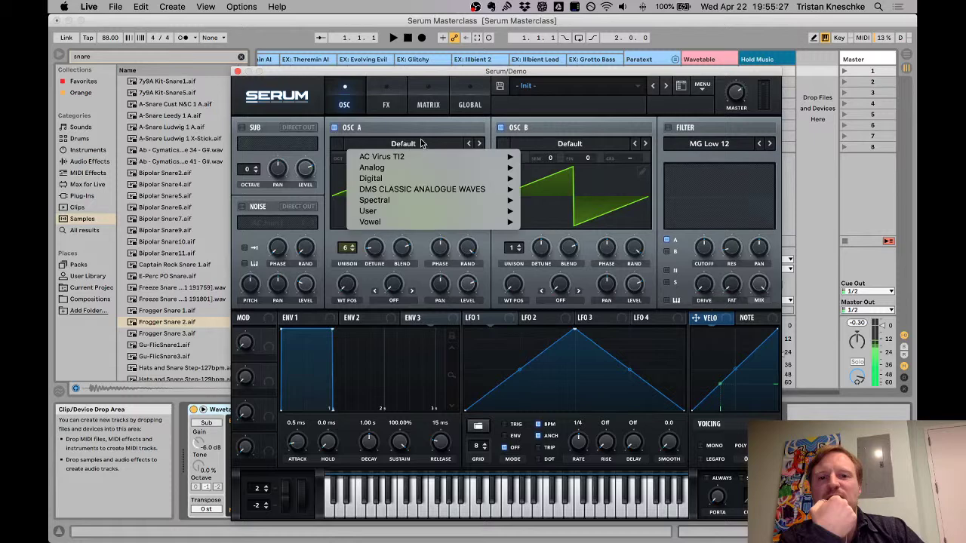
pyautogui.moveTo(421, 190)
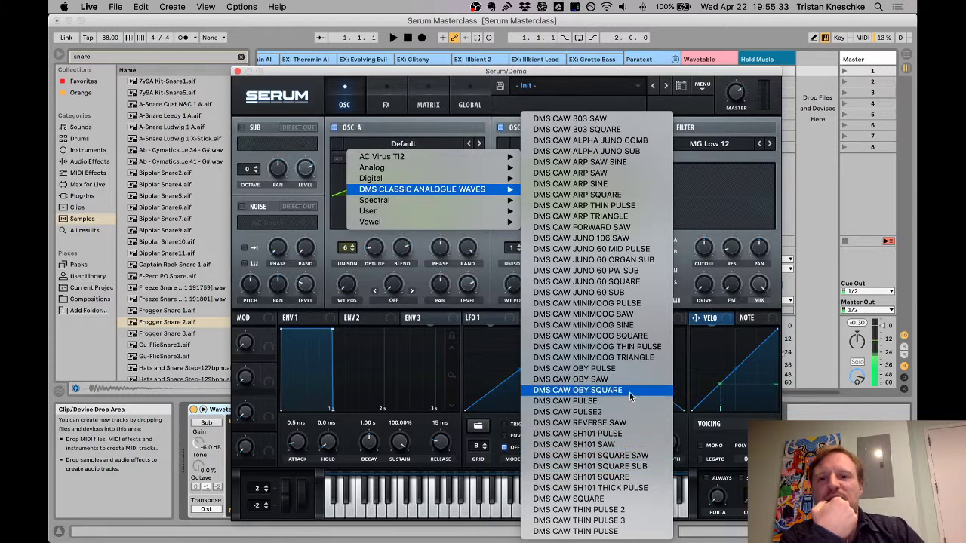
pyautogui.click(632, 357)
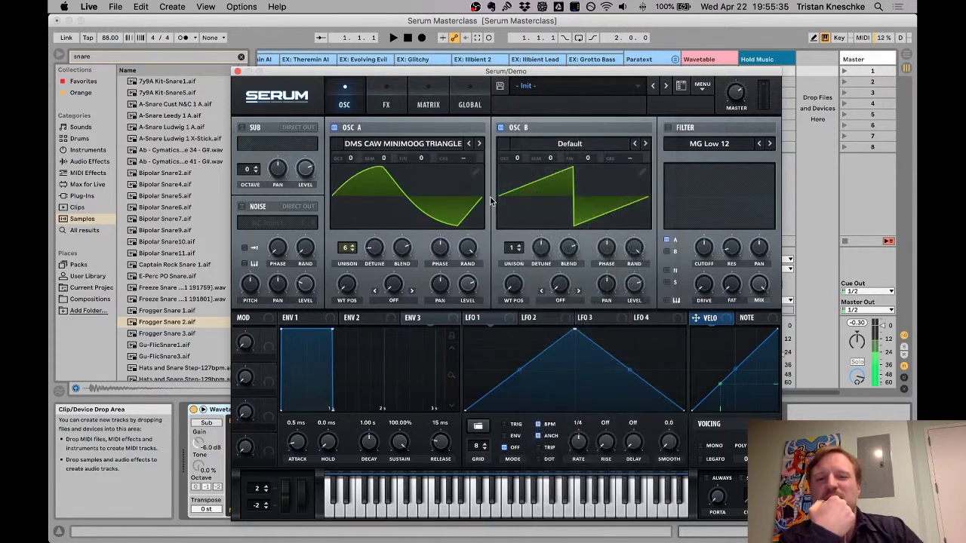
# Step: Load the DMS CAW FORWARD SAW wavetable into oscillator B and enable the filter for oscillators A and B
pyautogui.click(596, 146)
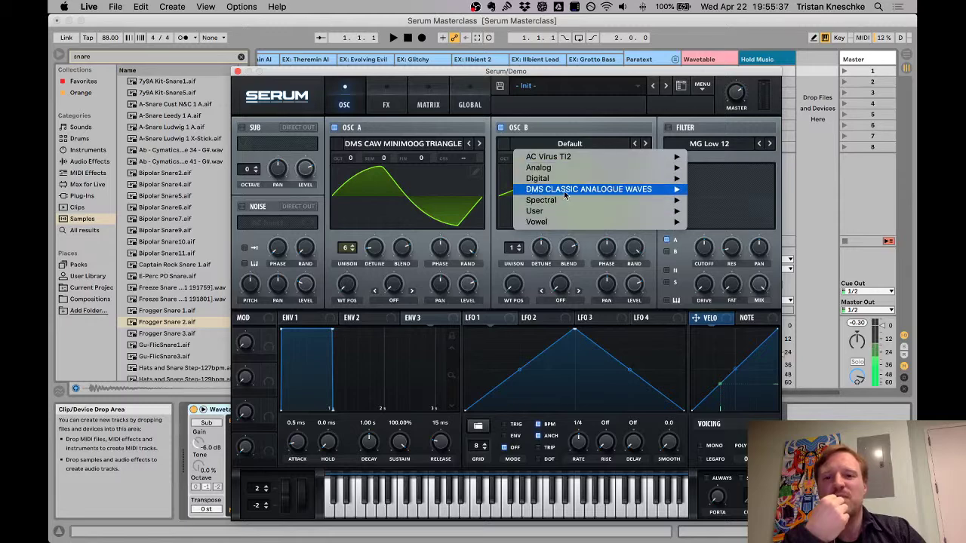
pyautogui.moveTo(647, 196)
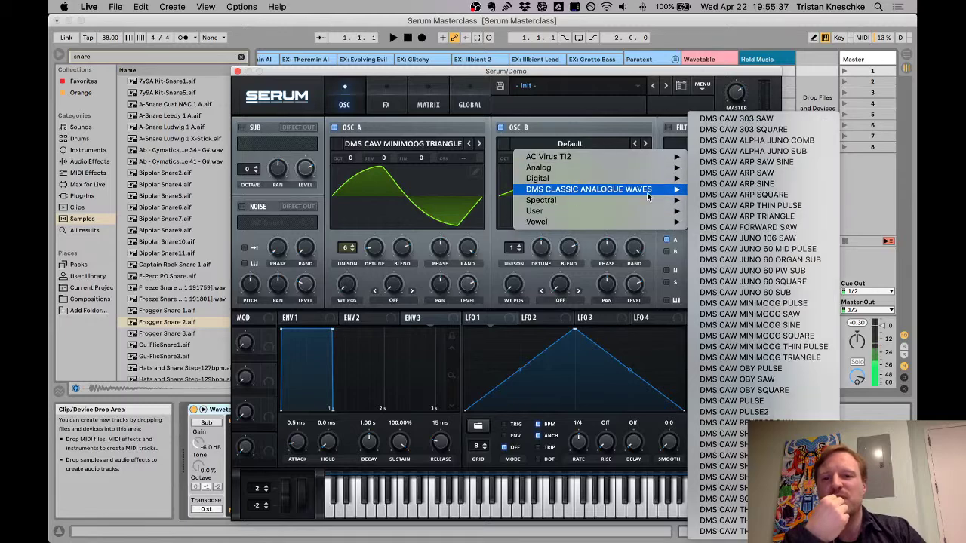
pyautogui.click(760, 234)
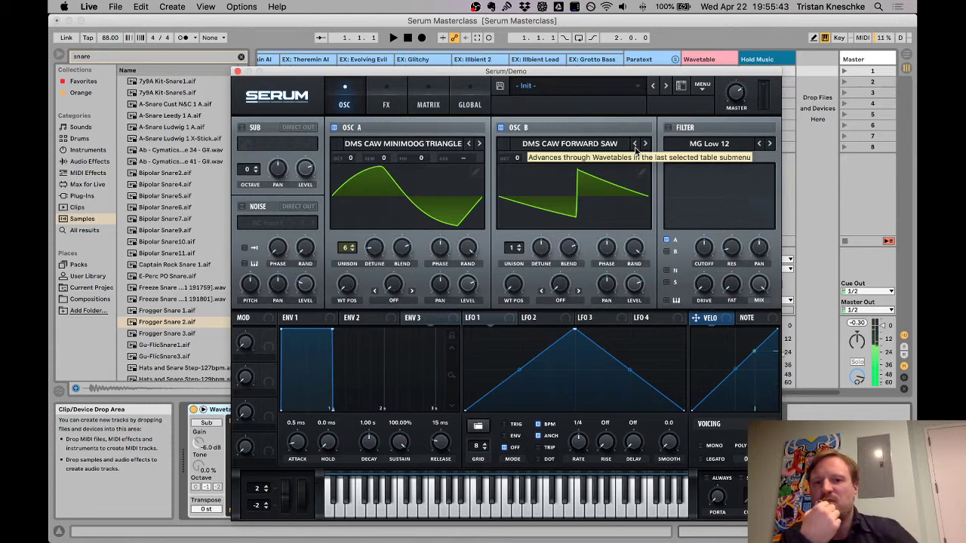
pyautogui.click(667, 128)
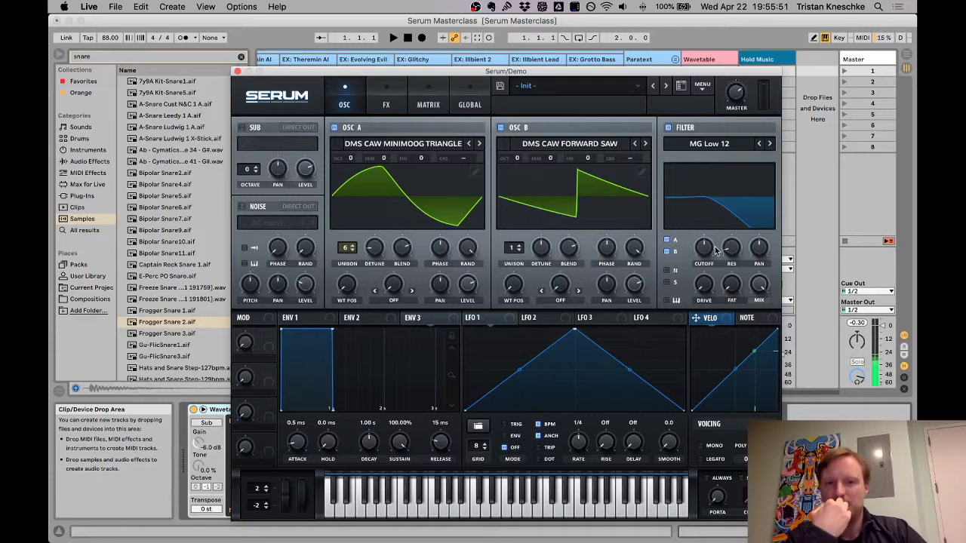
# Step: Shape envelope 1 with 517 ms attack, 367 ms hold, 953 ms decay, -8.8 dB sustain and 227 ms release
pyautogui.moveTo(300, 446); pyautogui.dragTo(301, 410)
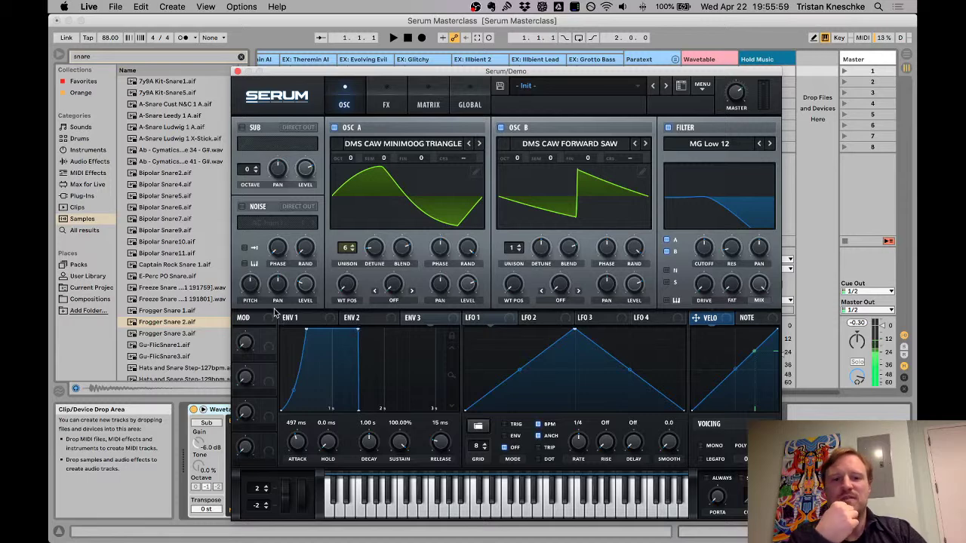
pyautogui.click(299, 320)
pyautogui.moveTo(300, 446); pyautogui.dragTo(304, 406)
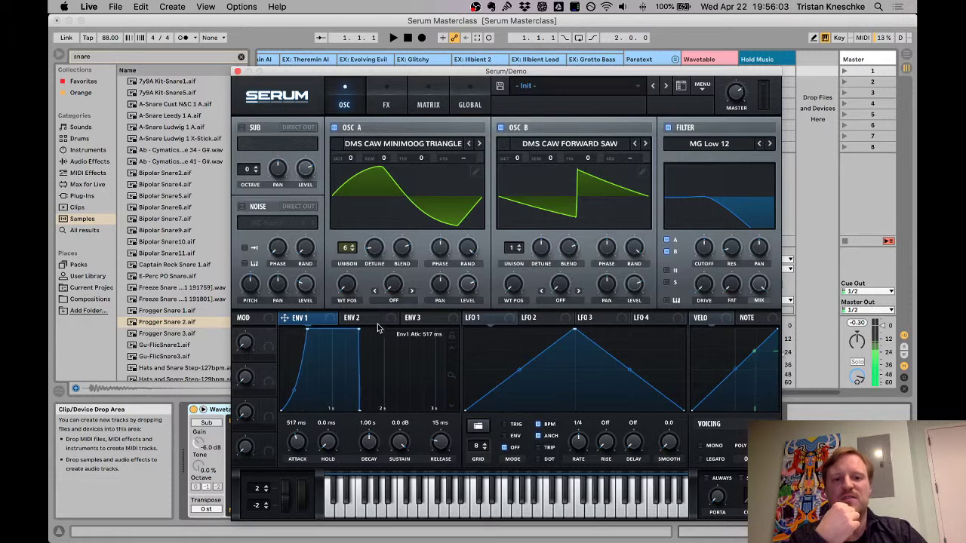
pyautogui.moveTo(358, 330); pyautogui.dragTo(356, 352)
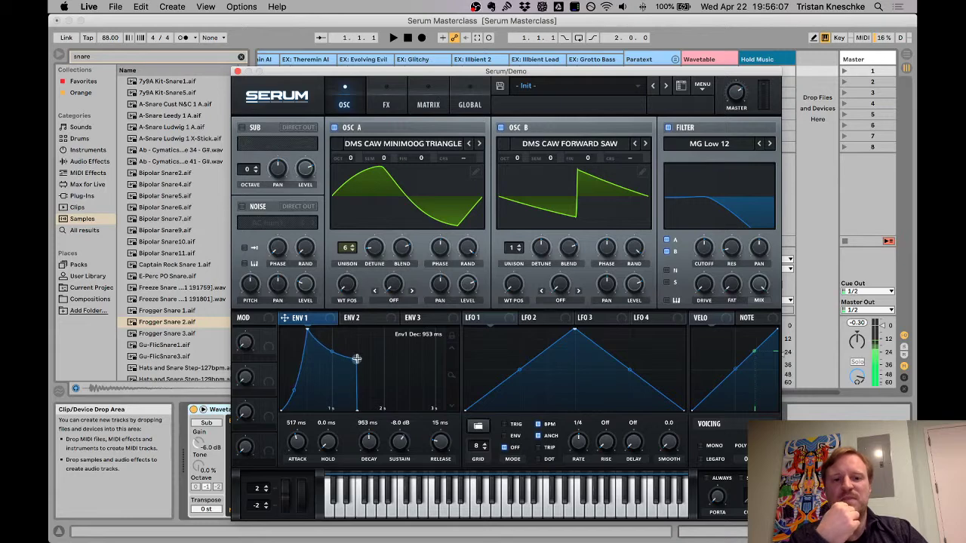
pyautogui.moveTo(400, 451); pyautogui.dragTo(445, 428)
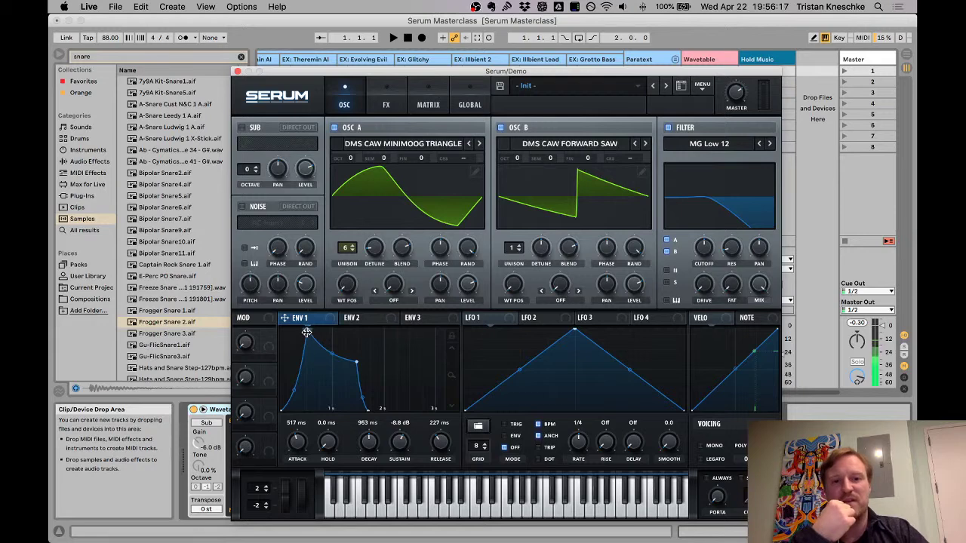
pyautogui.moveTo(327, 444); pyautogui.dragTo(348, 400)
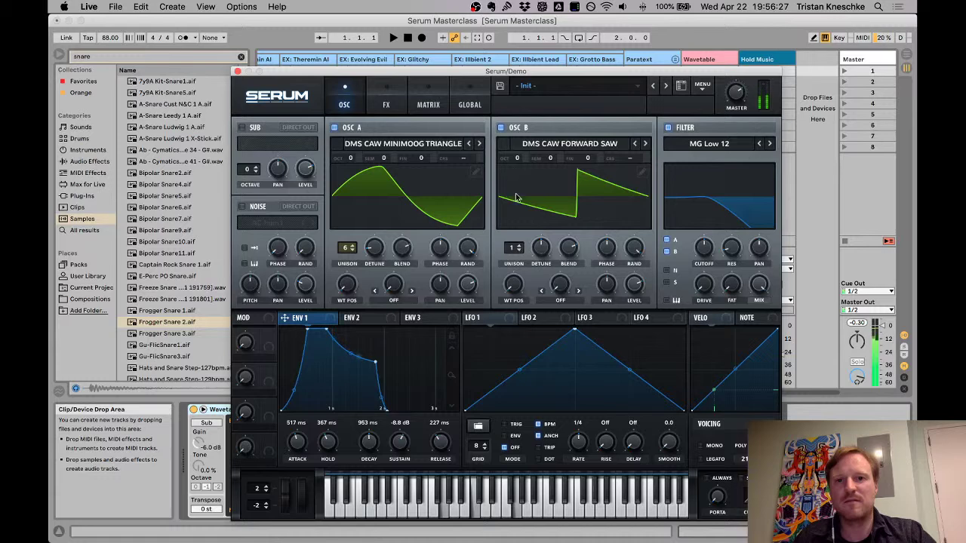
# Step: Drop oscillator B to octave -1 and set its unison to 5 voices
pyautogui.moveTo(517, 158); pyautogui.dragTo(522, 192)
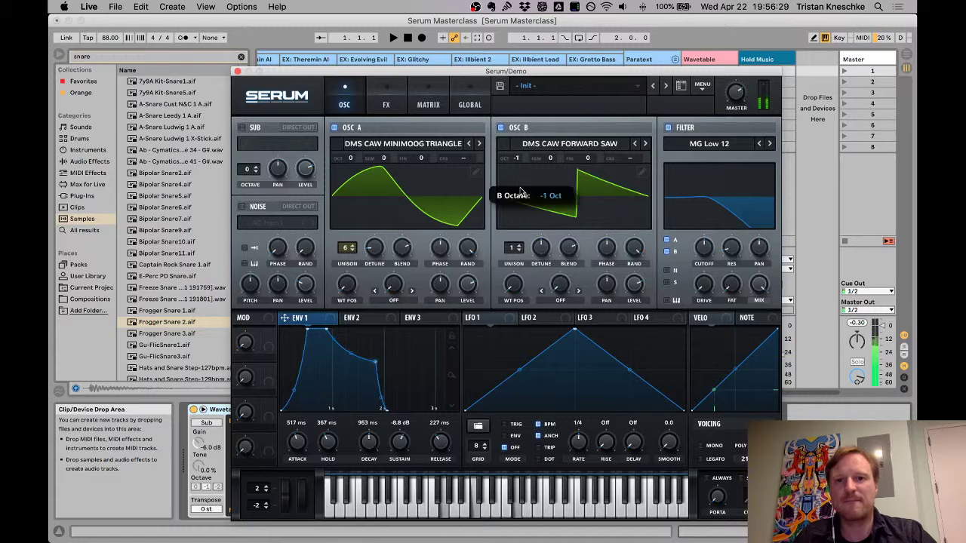
pyautogui.moveTo(515, 249); pyautogui.dragTo(539, 235)
# Step: Enable the sub oscillator with direct out, using the triangle waveform at octave -1
pyautogui.click(242, 128)
pyautogui.click(307, 128)
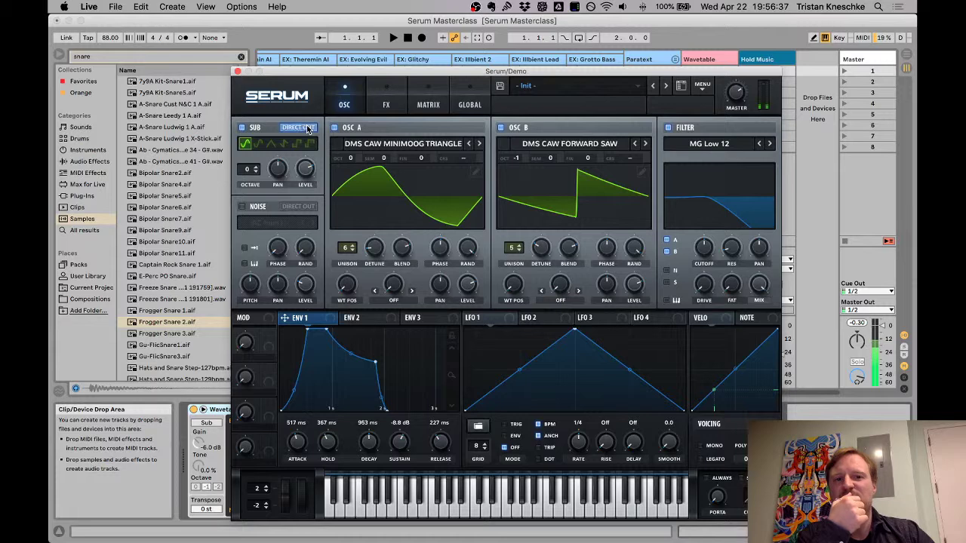
pyautogui.moveTo(250, 176); pyautogui.dragTo(249, 185)
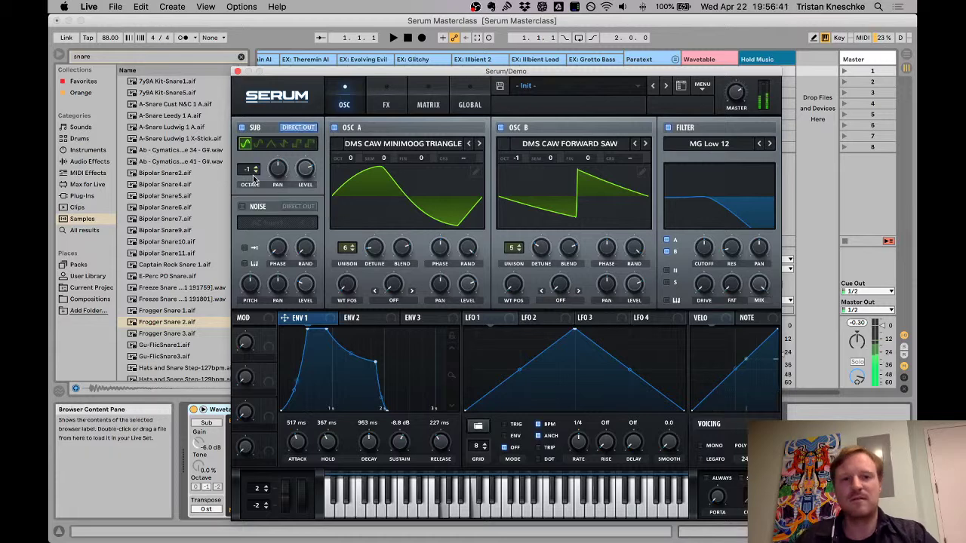
pyautogui.click(304, 146)
pyautogui.click(271, 143)
pyautogui.moveTo(250, 173); pyautogui.dragTo(250, 184)
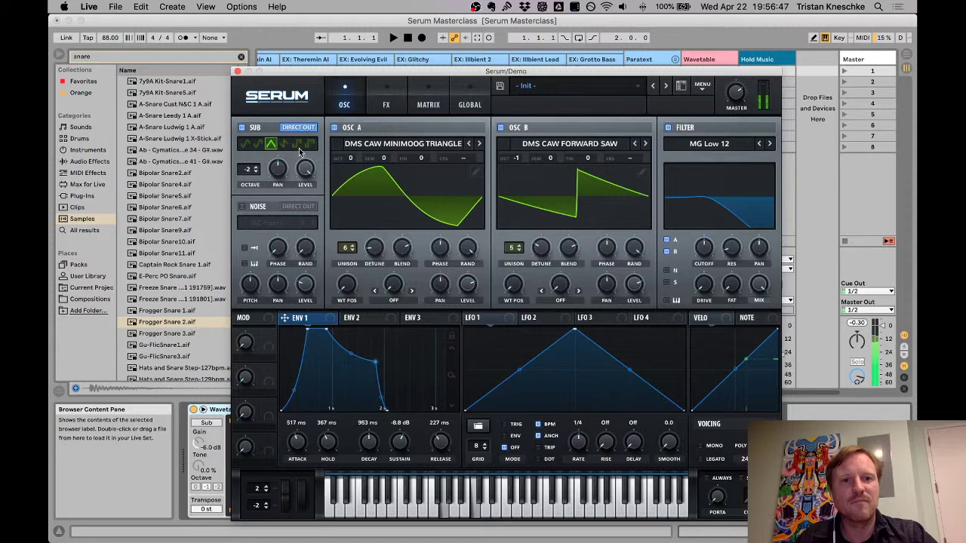
pyautogui.moveTo(250, 170); pyautogui.dragTo(249, 163)
# Step: Enable the noise oscillator, load the analog J106 noise and adjust its level
pyautogui.click(242, 206)
pyautogui.click(263, 223)
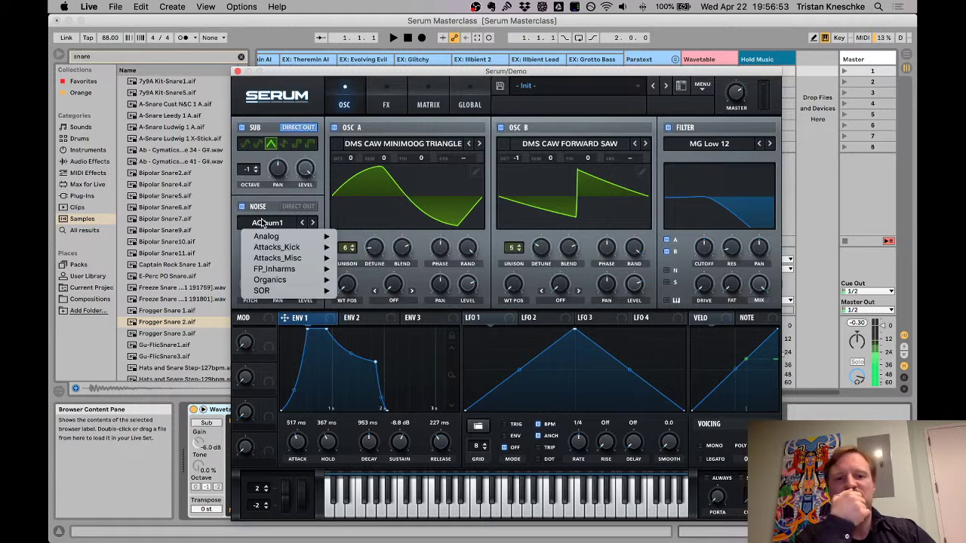
pyautogui.moveTo(289, 239)
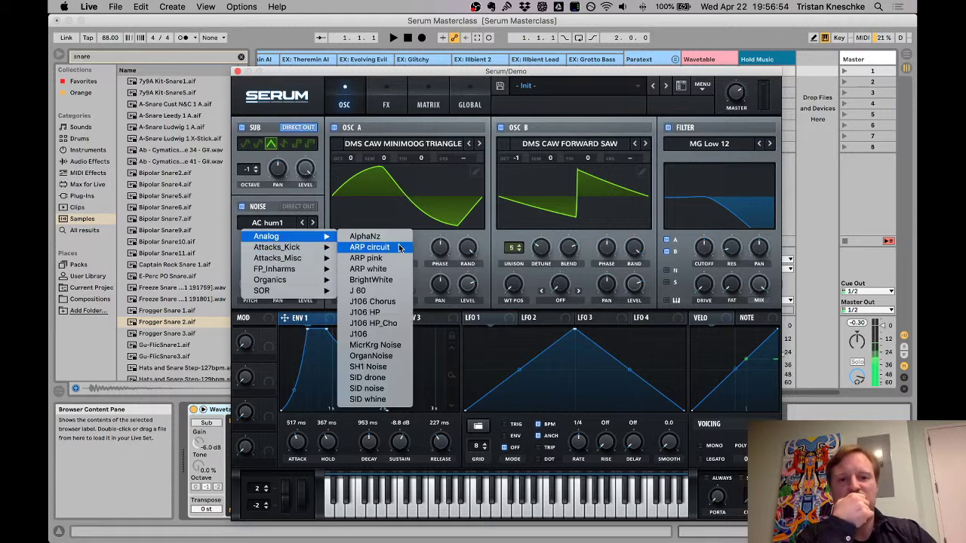
pyautogui.click(359, 334)
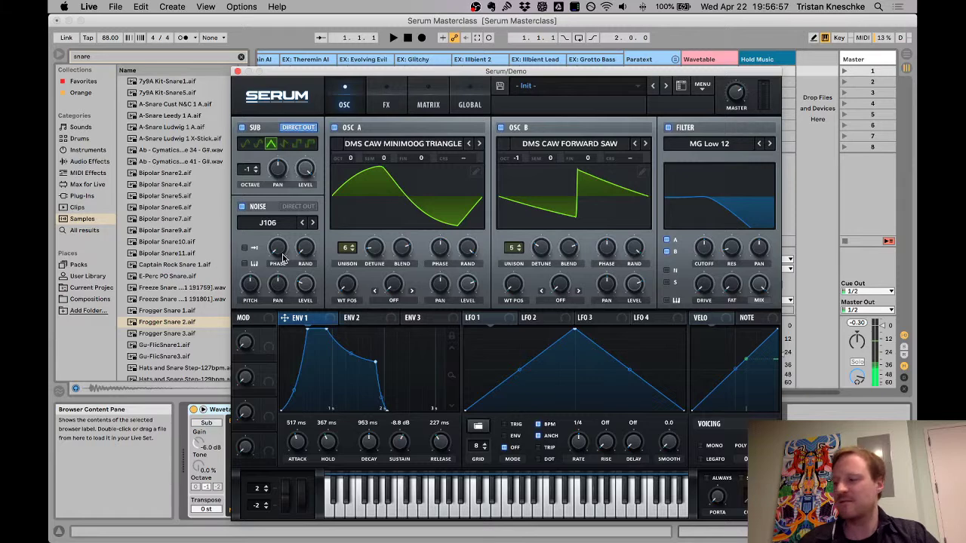
pyautogui.moveTo(310, 295)
pyautogui.moveTo(310, 293); pyautogui.dragTo(308, 288)
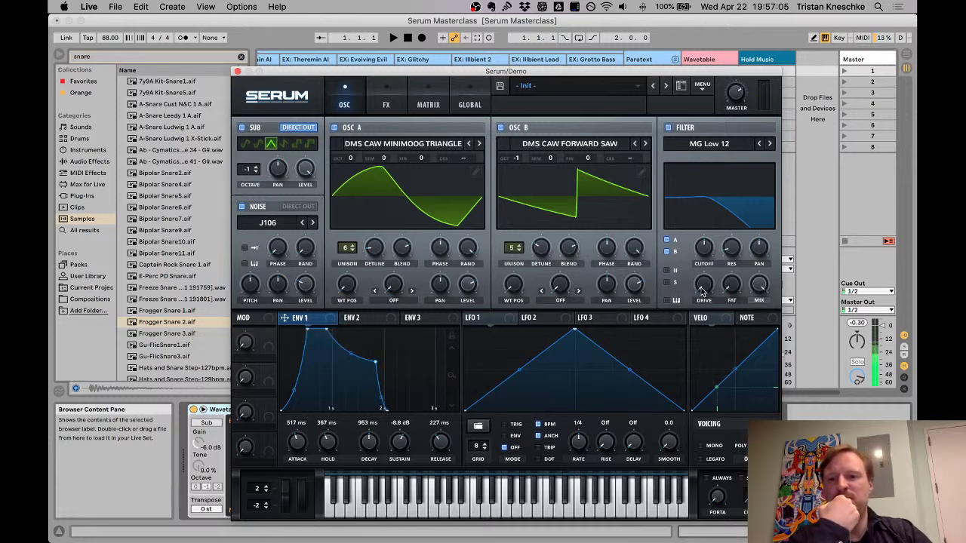
# Step: Raise the filter drive and assign LFO 1 to modulate the filter cutoff
pyautogui.moveTo(703, 285); pyautogui.dragTo(703, 265)
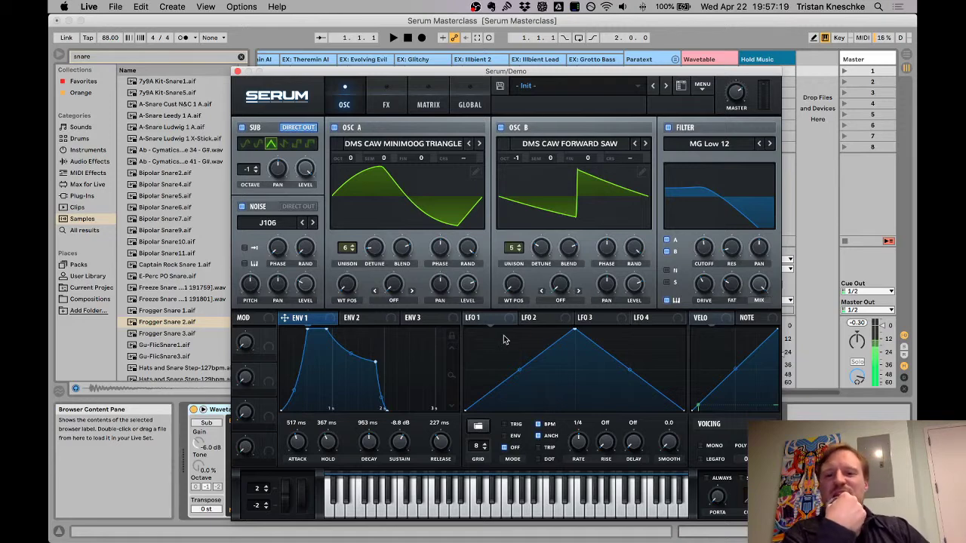
pyautogui.click(479, 317)
pyautogui.moveTo(525, 320); pyautogui.dragTo(705, 259)
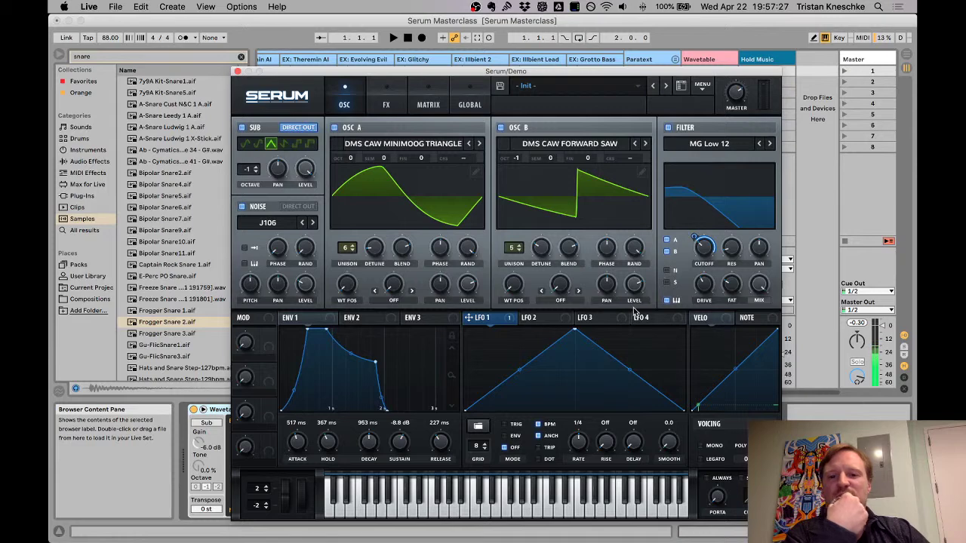
# Step: Set LFO 1's rate to 2 bar and its mode to Env
pyautogui.moveTo(577, 461); pyautogui.dragTo(575, 472)
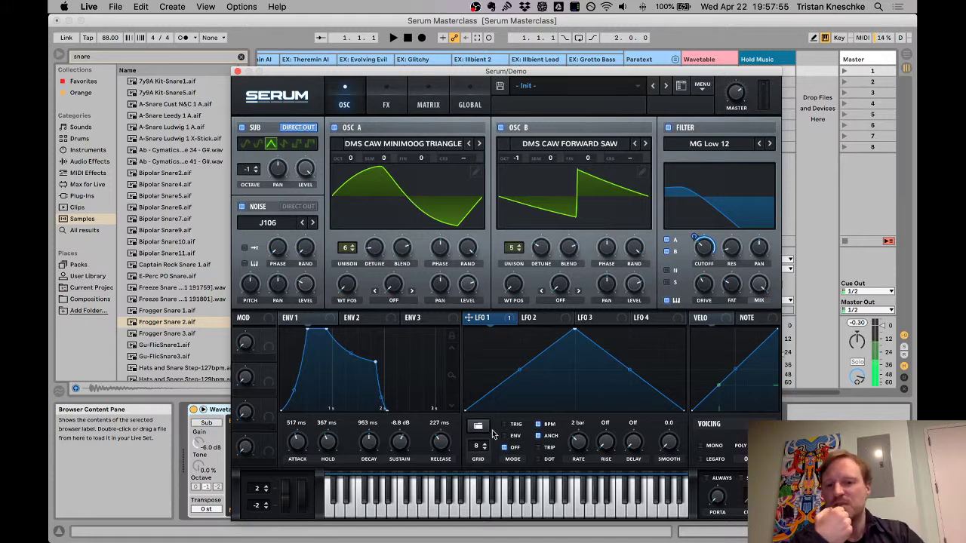
pyautogui.moveTo(517, 452)
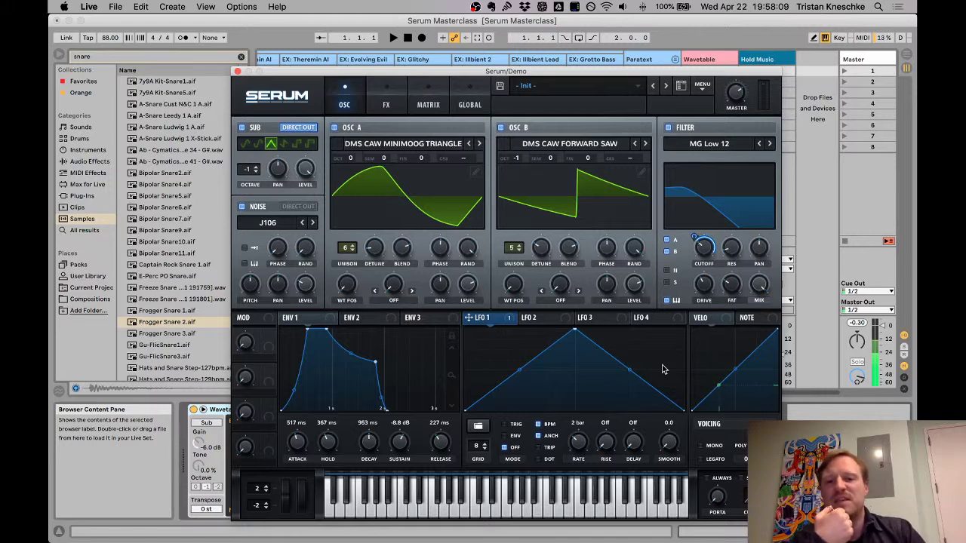
pyautogui.click(516, 425)
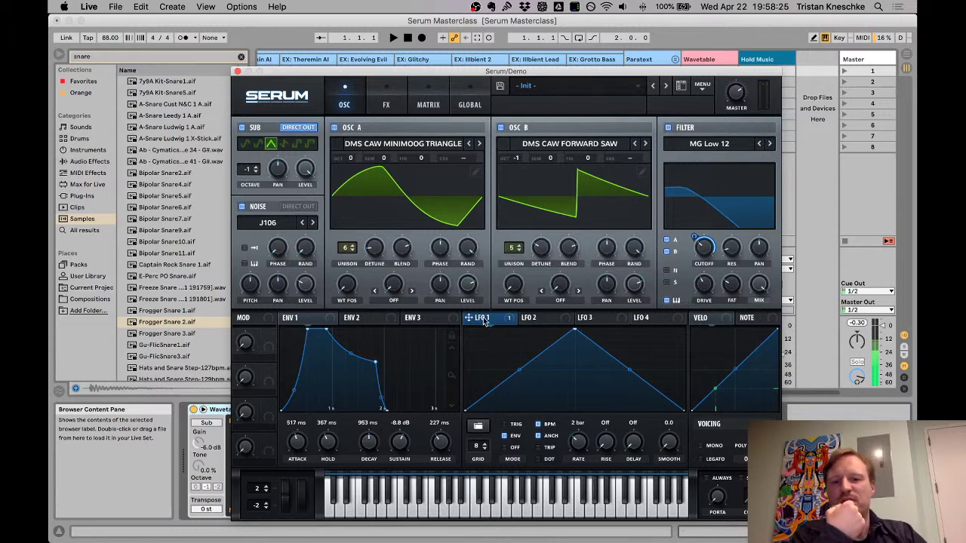
# Step: Assign LFO 2 to the filter drive, with its rate at one bar and its mode set to Trig
pyautogui.click(542, 318)
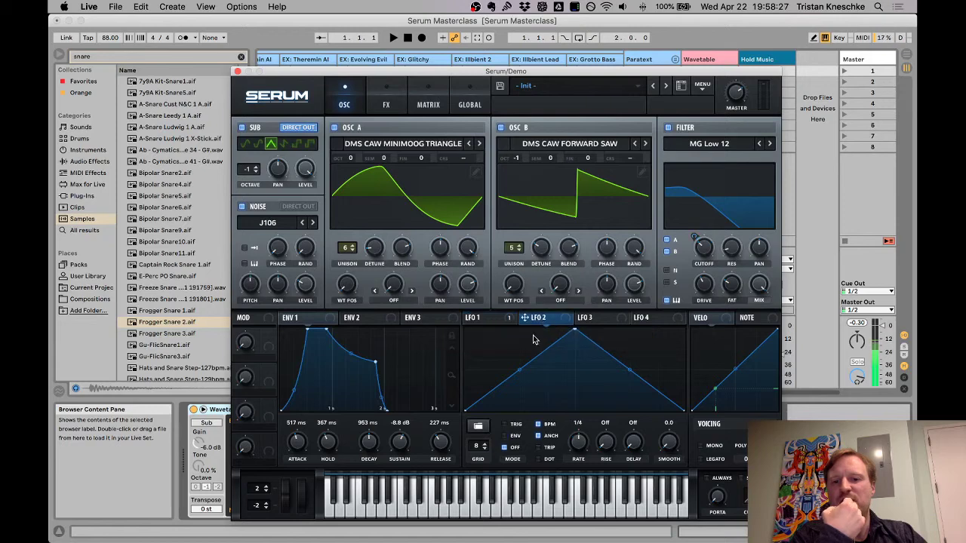
pyautogui.moveTo(547, 324); pyautogui.dragTo(694, 294)
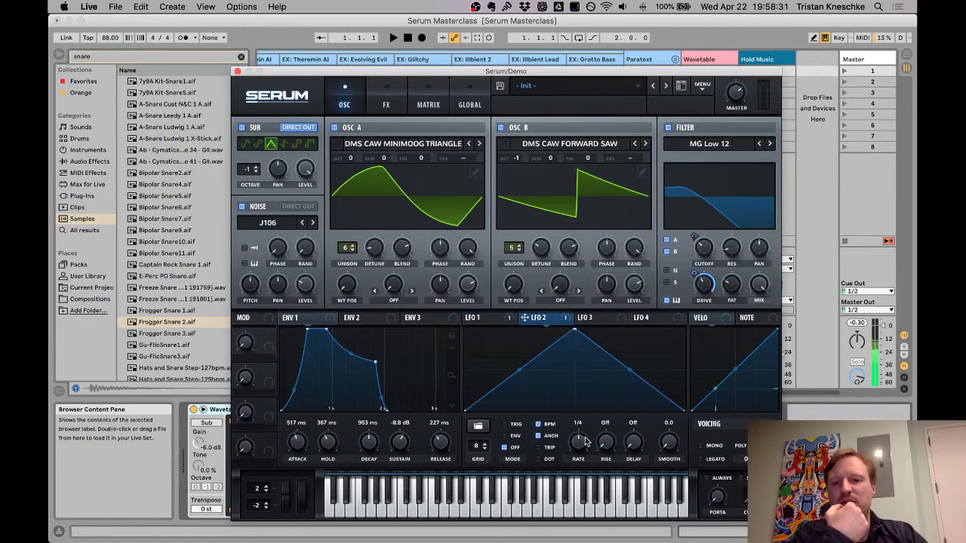
pyautogui.moveTo(581, 451); pyautogui.dragTo(580, 460)
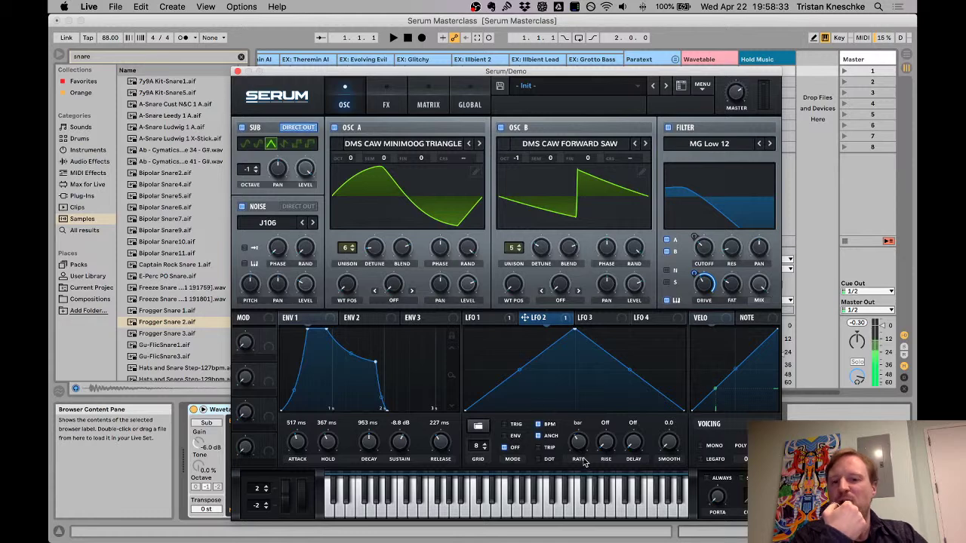
pyautogui.click(480, 319)
pyautogui.click(556, 320)
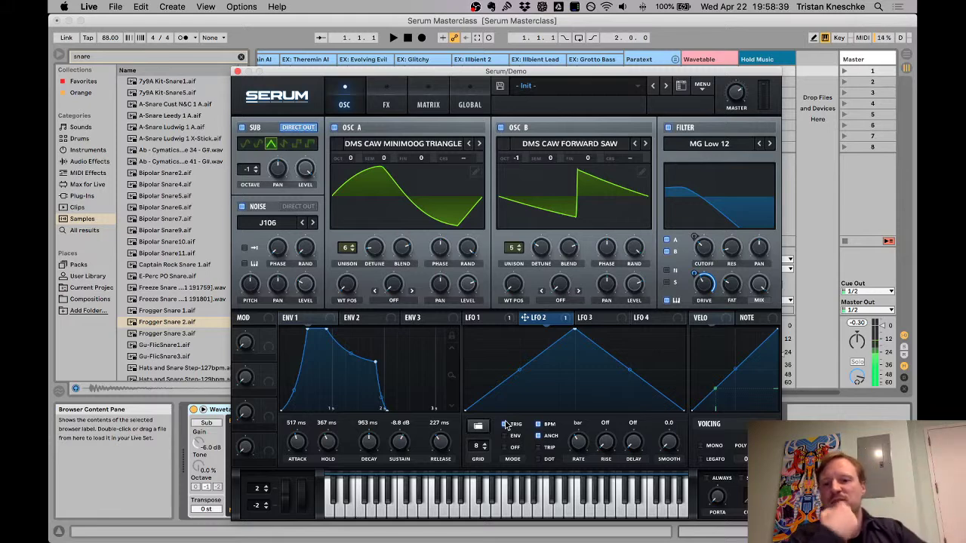
# Step: Play notes and compare LFO 1's modulation of the filter cutoff with LFO 2's modulation of the drive
pyautogui.click(483, 317)
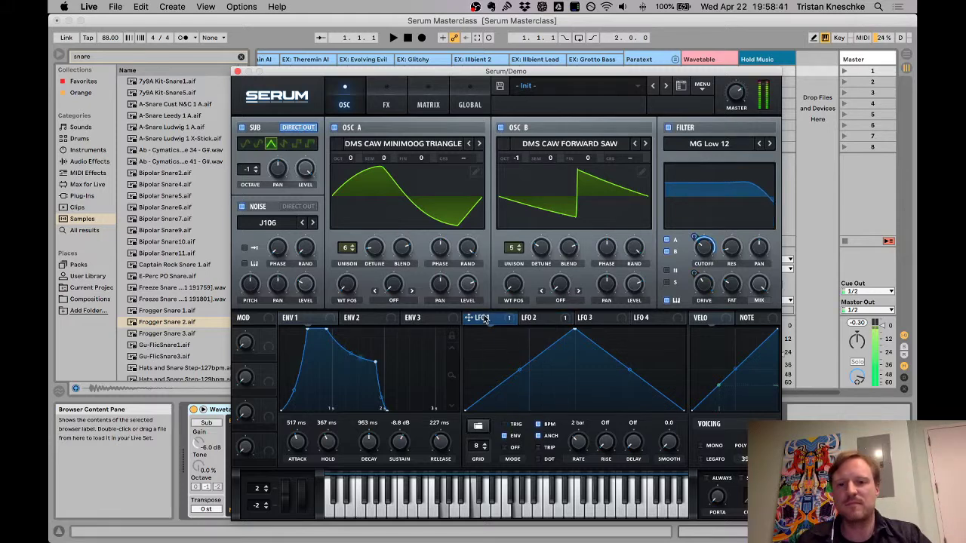
pyautogui.click(541, 323)
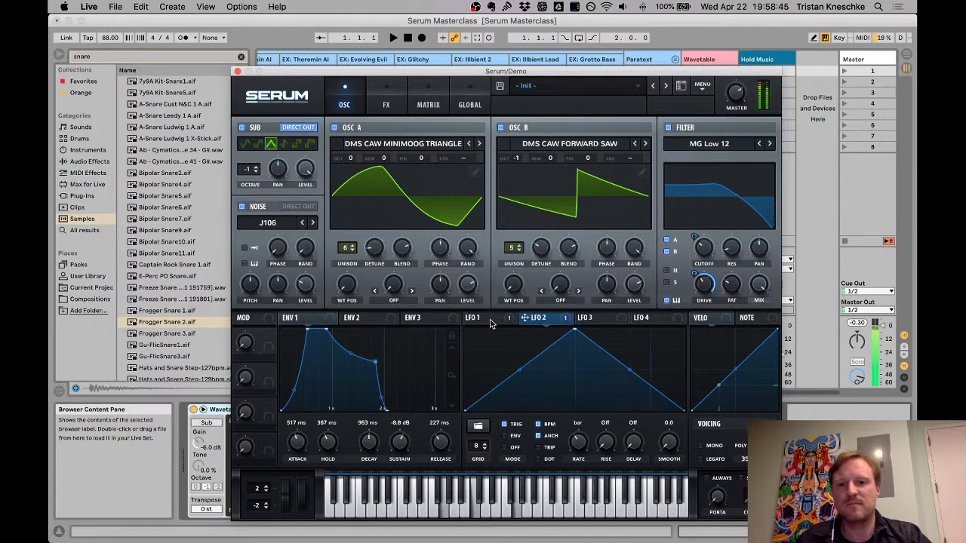
pyautogui.moveTo(738, 121)
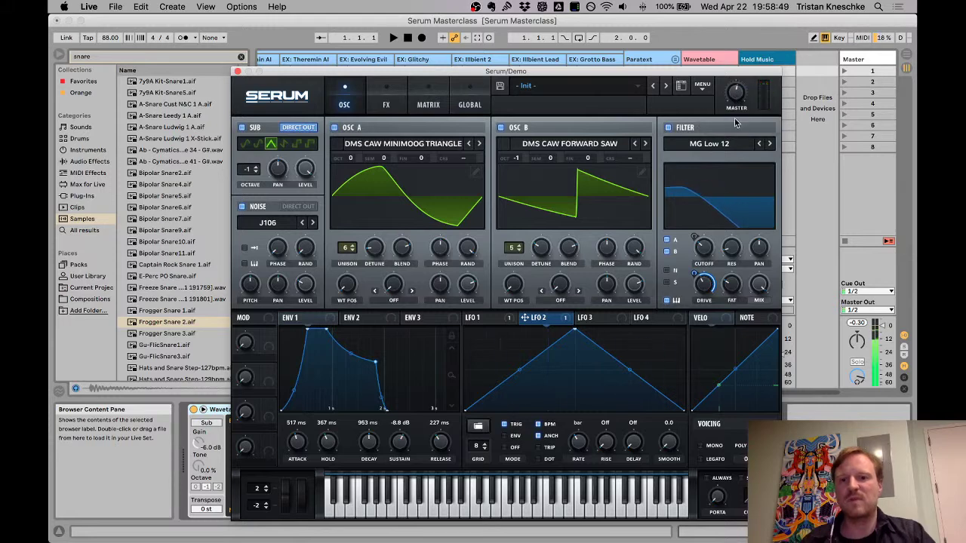
pyautogui.click(489, 323)
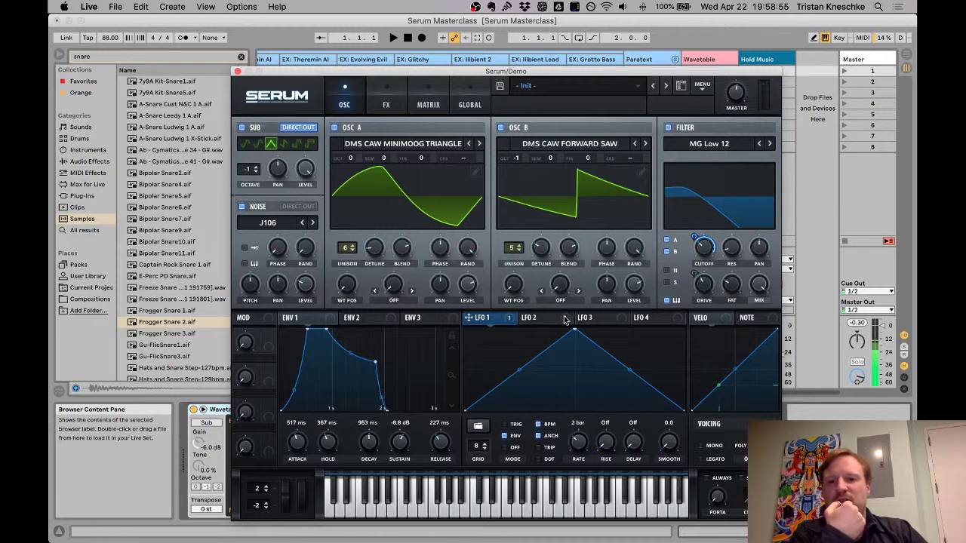
pyautogui.click(537, 318)
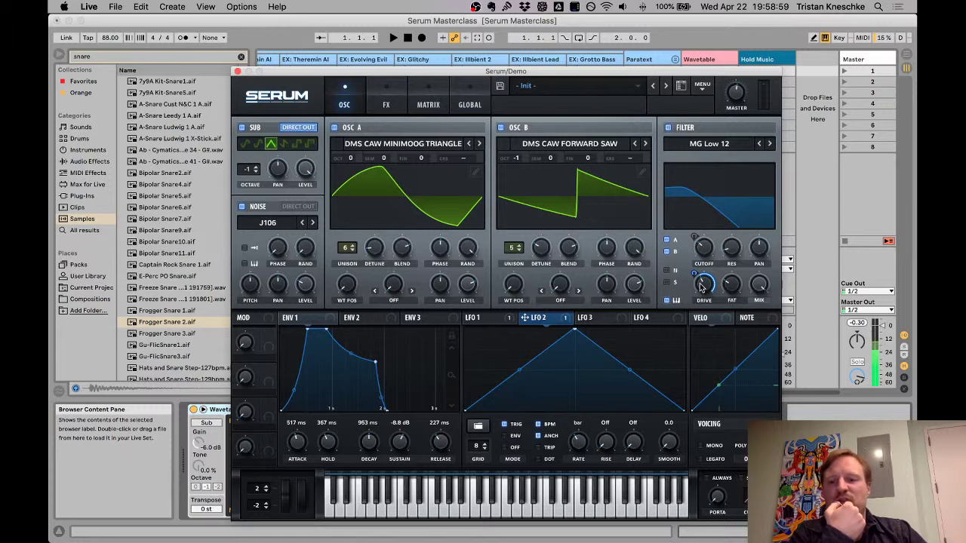
pyautogui.moveTo(702, 285)
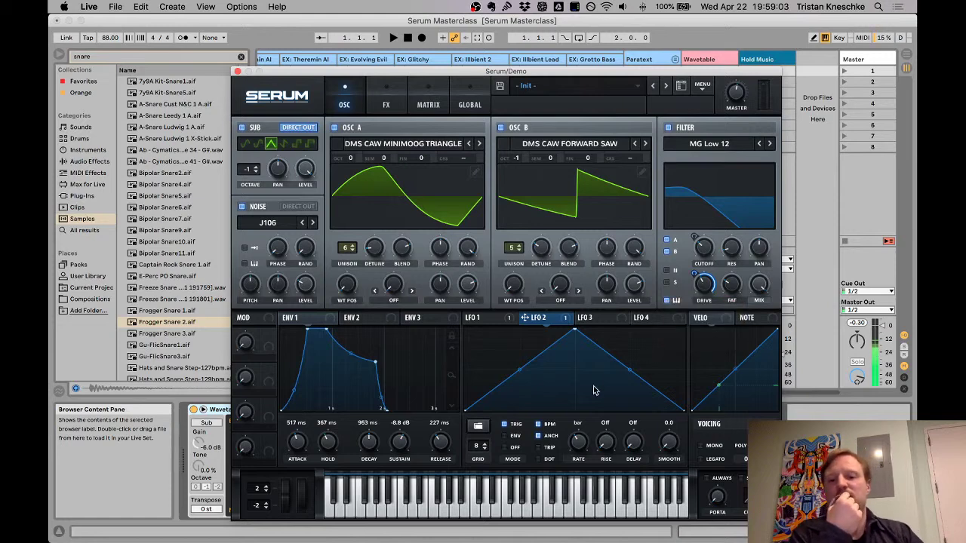
# Step: Unsync LFO 2 from the tempo and set its rate to 0.9 Hz
pyautogui.click(550, 426)
pyautogui.moveTo(578, 445); pyautogui.dragTo(578, 460)
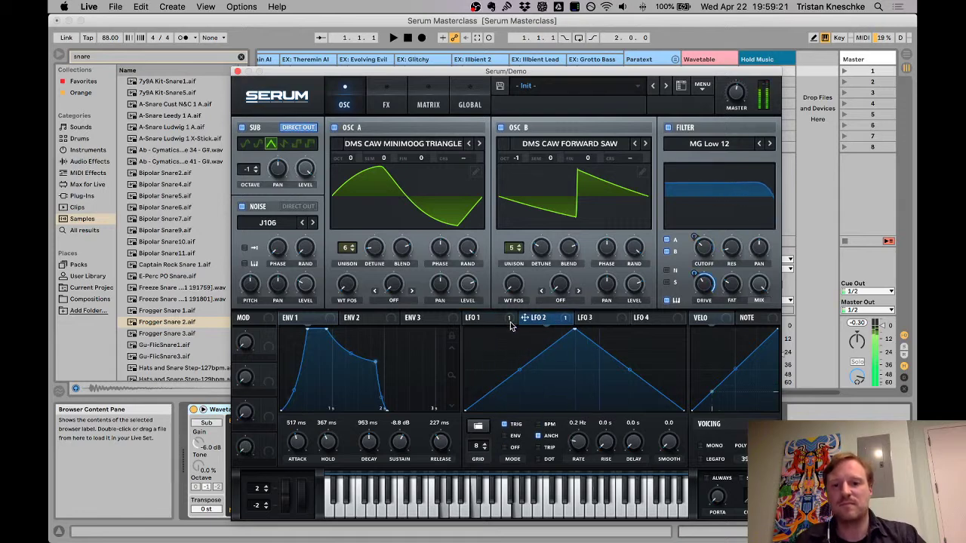
pyautogui.moveTo(581, 445)
pyautogui.mouseDown()
pyautogui.moveTo(570, 449)
pyautogui.moveTo(581, 445)
pyautogui.mouseUp()
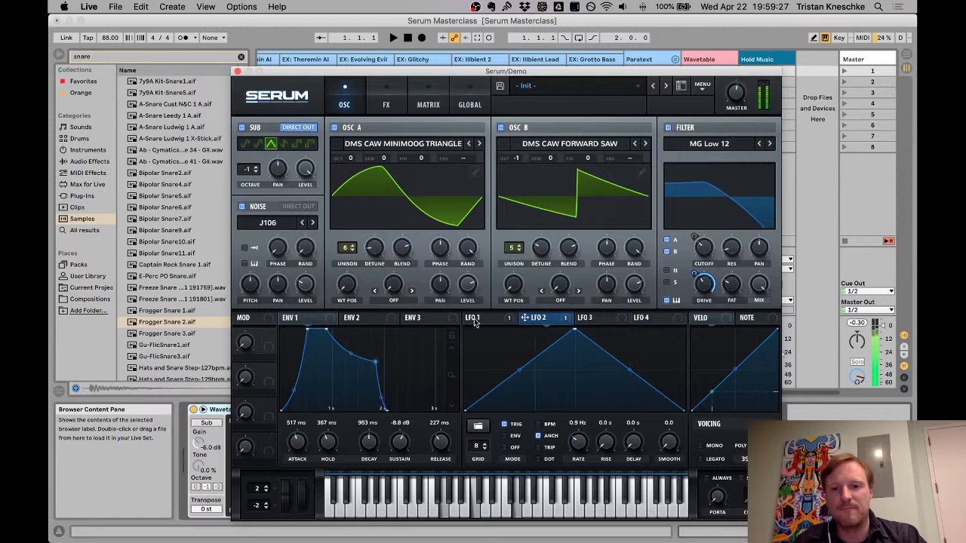
# Step: Change LFO 1's mode to Trig and return to LFO 2
pyautogui.click(477, 318)
pyautogui.click(505, 424)
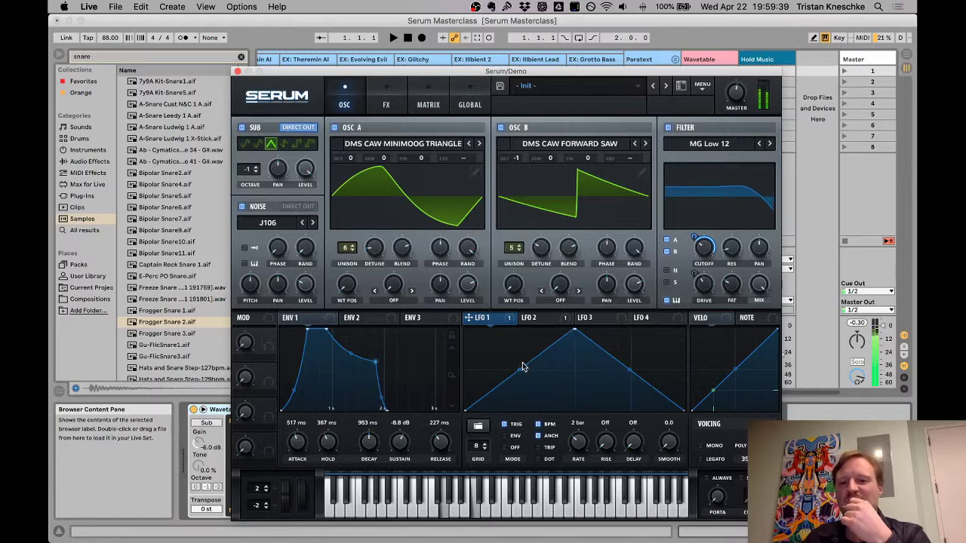
pyautogui.click(558, 318)
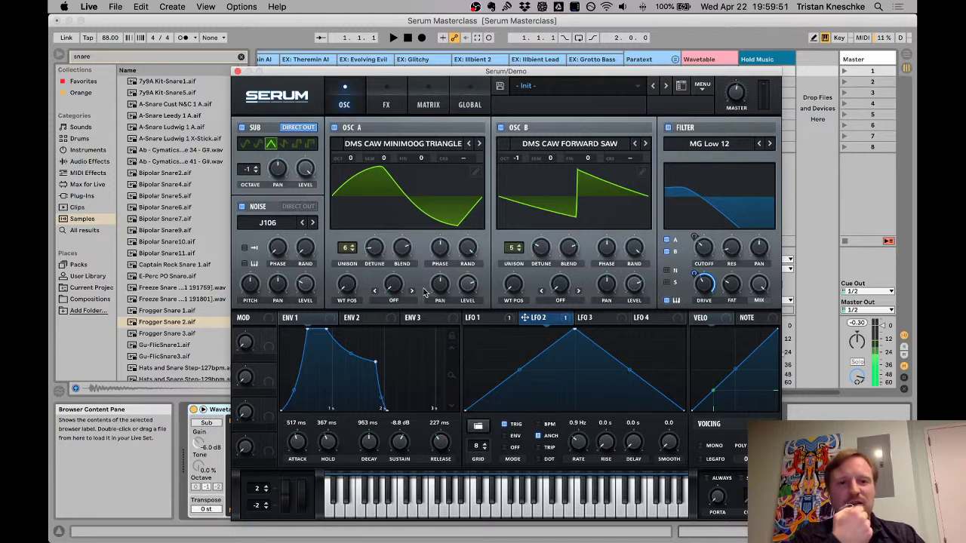
# Step: Enable the chorus effect, set its feedback to about 37% and rate to about 0.36 Hz, and lower its mix slightly
pyautogui.click(387, 95)
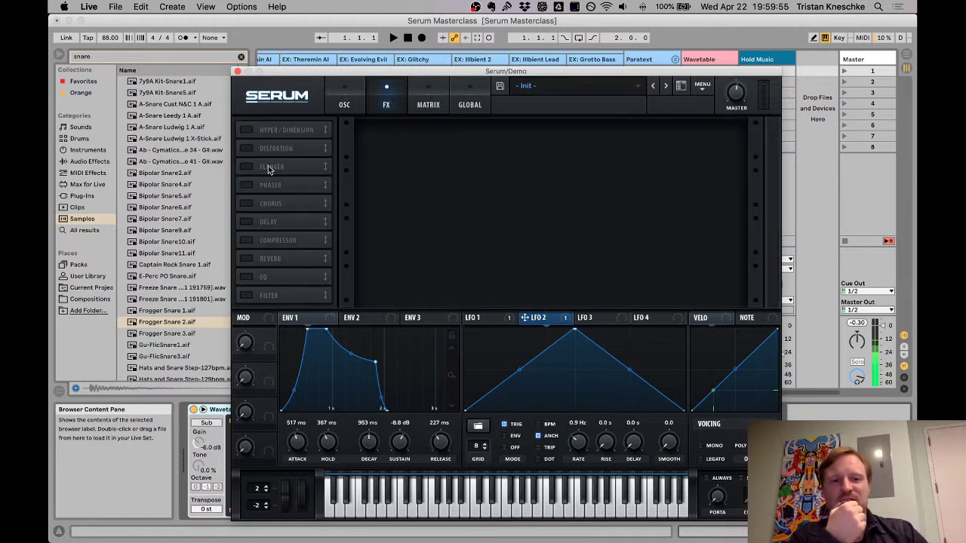
pyautogui.click(247, 205)
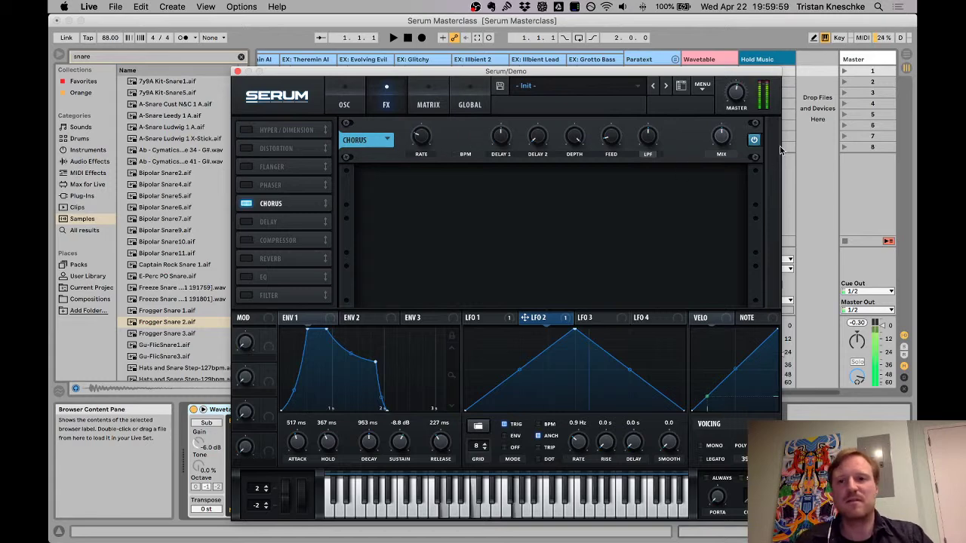
pyautogui.moveTo(736, 95)
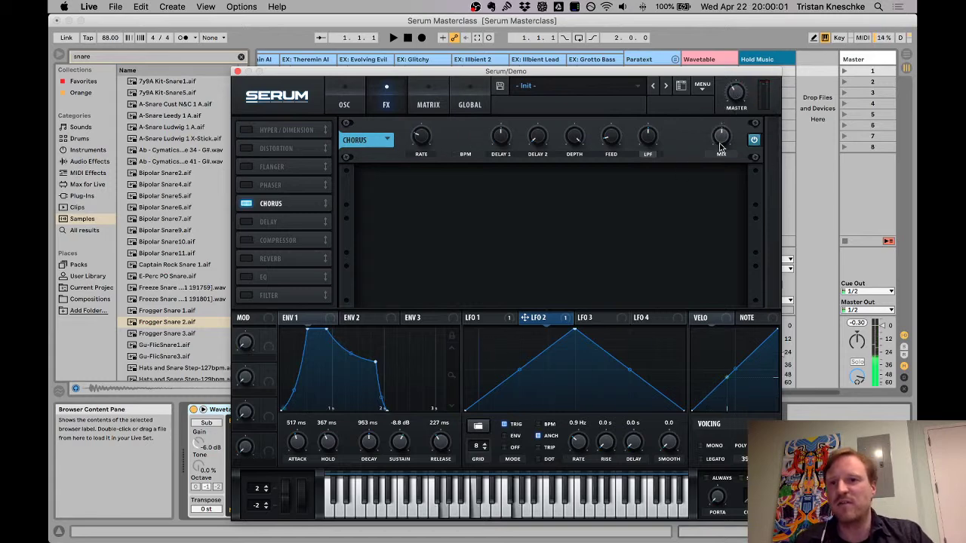
pyautogui.moveTo(722, 139)
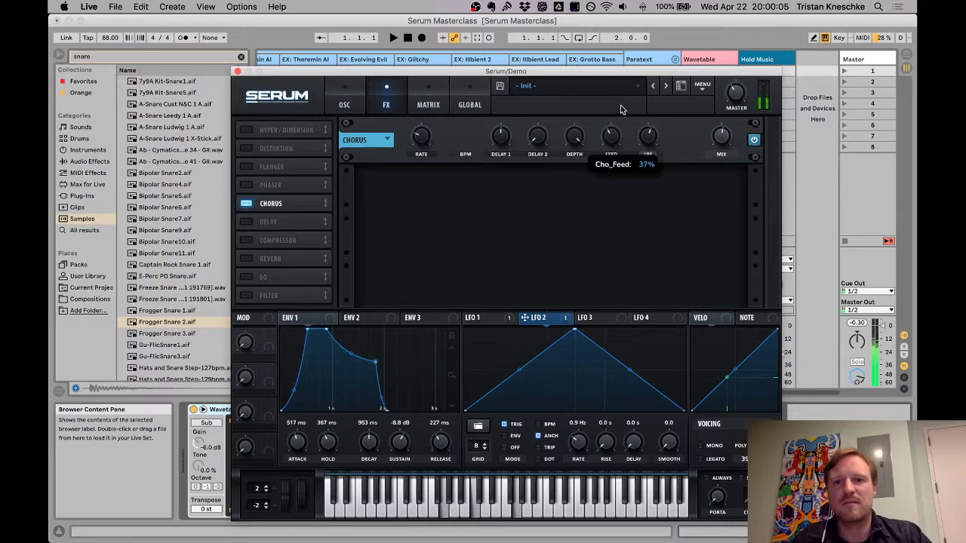
pyautogui.moveTo(509, 154)
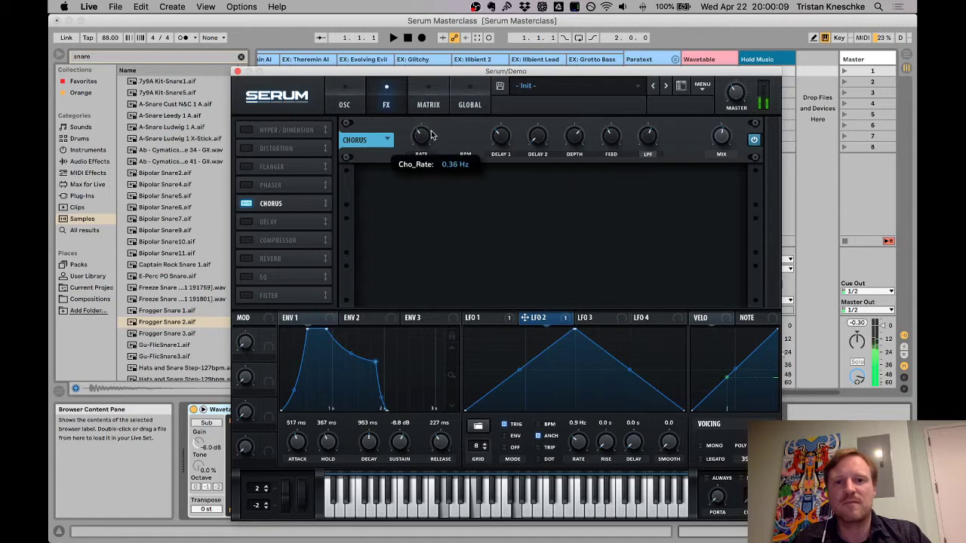
pyautogui.moveTo(721, 140); pyautogui.dragTo(727, 160)
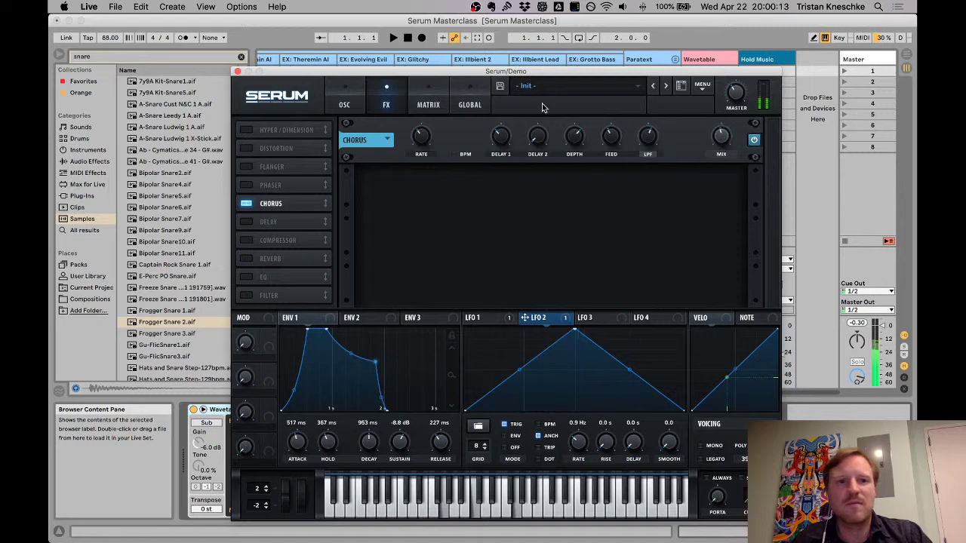
# Step: Enable the distortion effect with the Tube type and set its mix to about 36%
pyautogui.click(246, 148)
pyautogui.moveTo(722, 137); pyautogui.dragTo(725, 252)
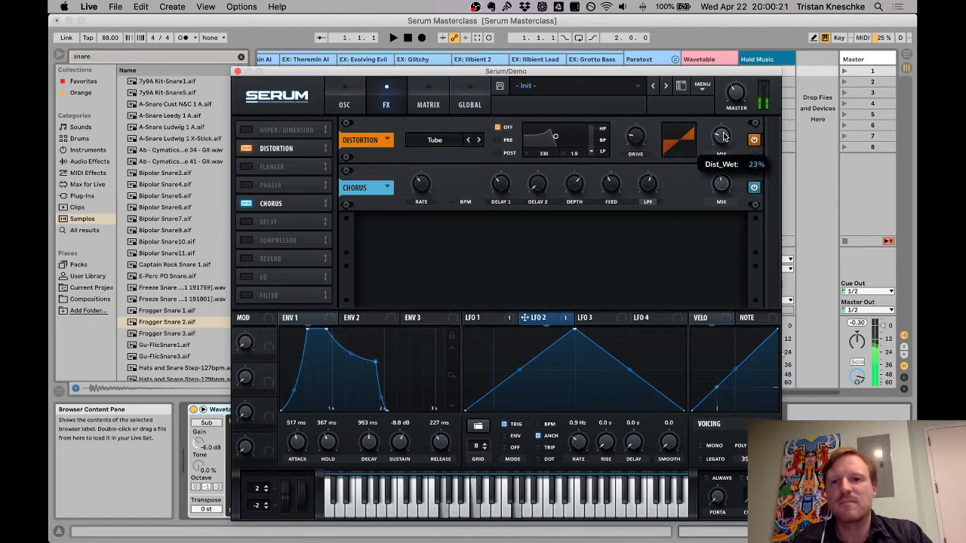
pyautogui.moveTo(722, 131); pyautogui.dragTo(723, 125)
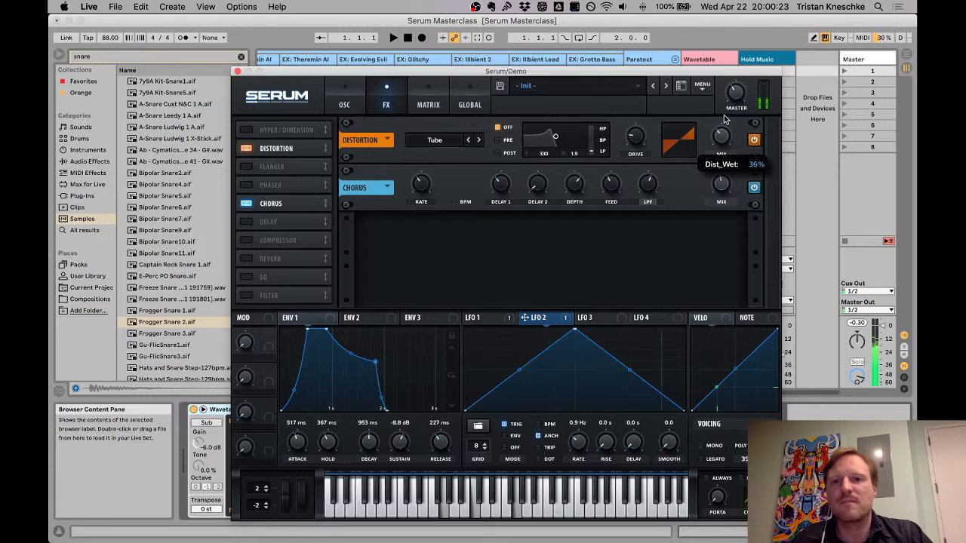
# Step: Add a multiband compressor with slightly raised gain and compare the sound with it bypassed
pyautogui.click(247, 241)
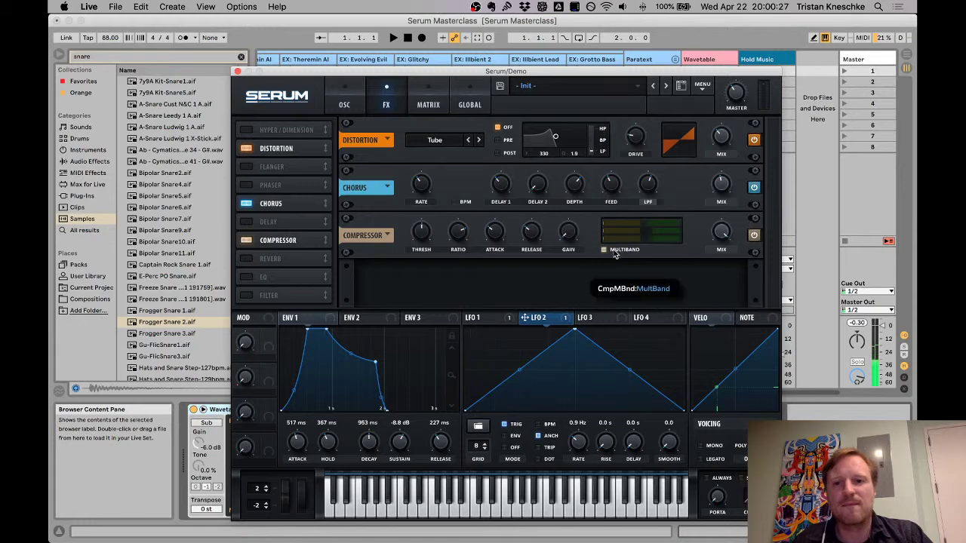
pyautogui.moveTo(571, 229); pyautogui.dragTo(573, 202)
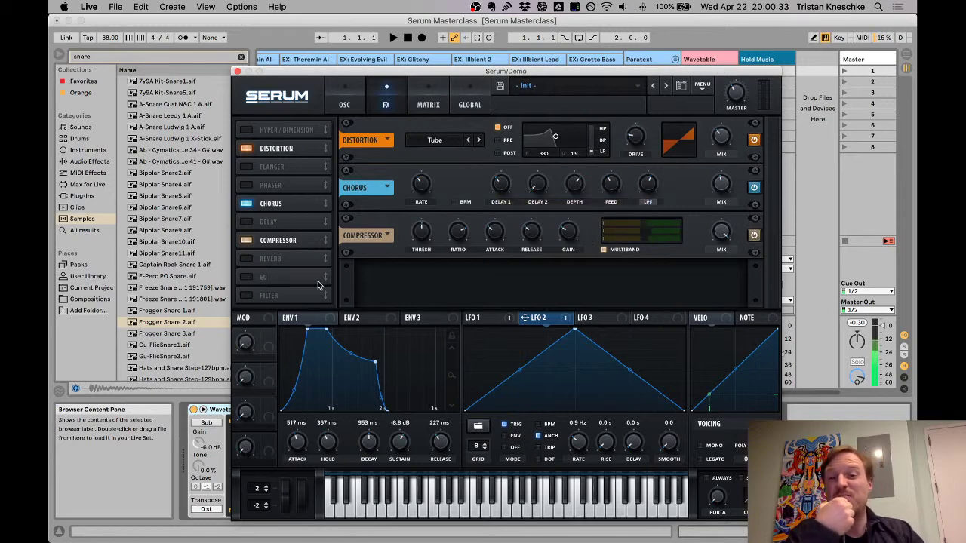
pyautogui.click(246, 241)
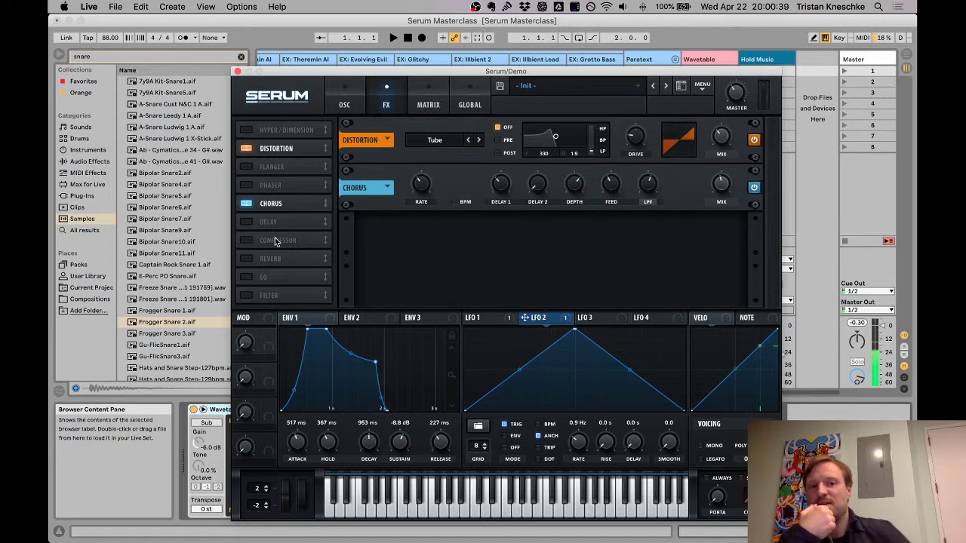
pyautogui.click(246, 240)
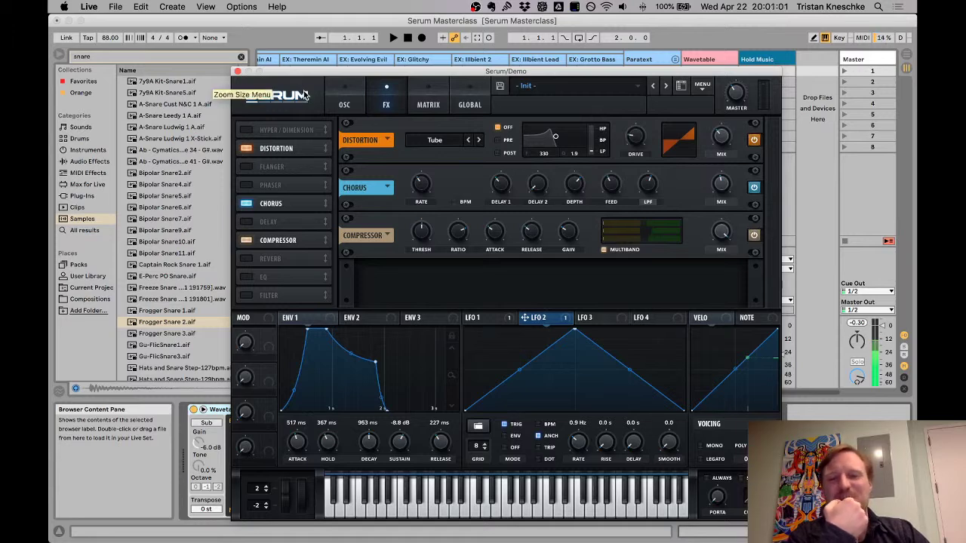
# Step: Enable Hyper/Dimension, raise the Hyper rate, detune and mix with 7 unison voices, and lower the compressor mix
pyautogui.click(246, 131)
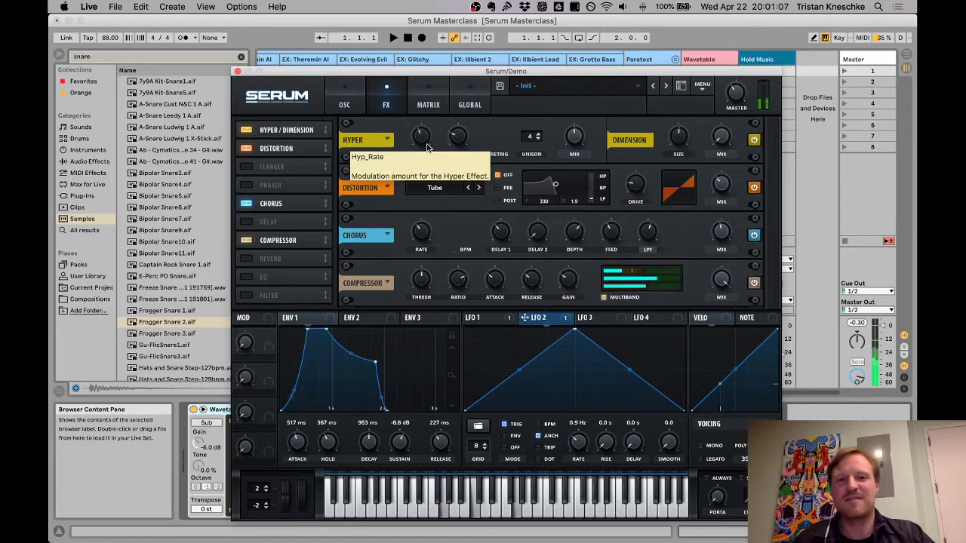
pyautogui.moveTo(424, 143); pyautogui.dragTo(434, 119)
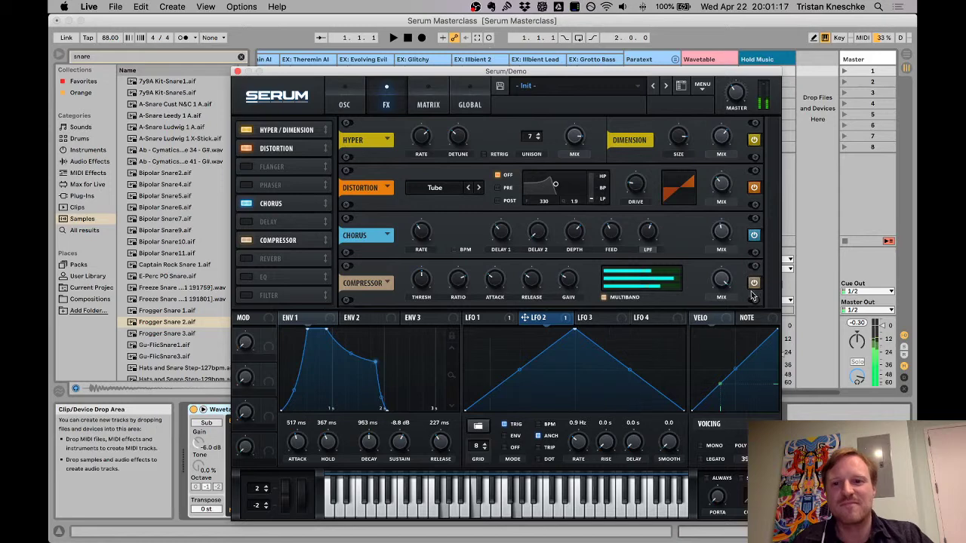
pyautogui.moveTo(721, 342)
pyautogui.mouseDown()
pyautogui.moveTo(724, 374)
pyautogui.moveTo(721, 281)
pyautogui.moveTo(716, 349)
pyautogui.moveTo(719, 319)
pyautogui.moveTo(719, 337)
pyautogui.moveTo(719, 327)
pyautogui.mouseUp()
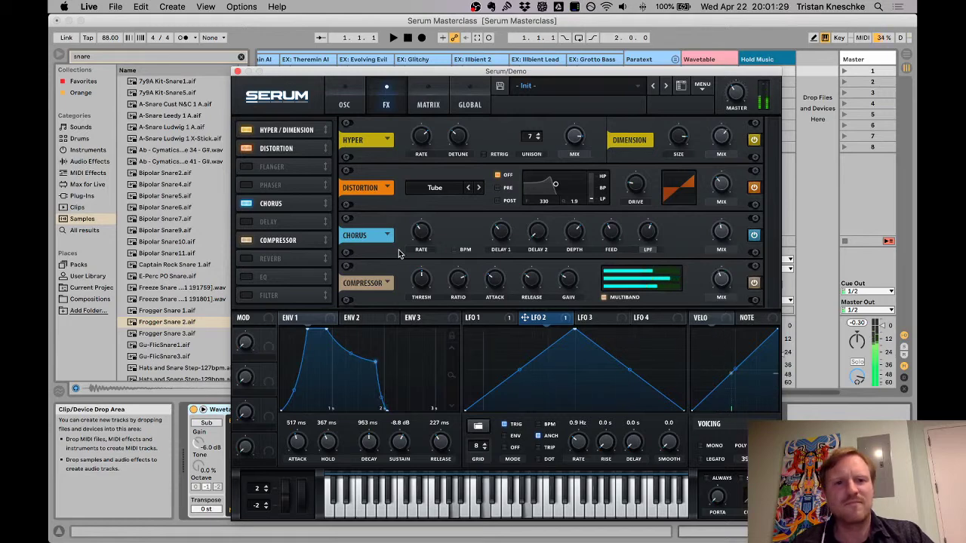
# Step: Reposition the synth window, return to the oscillator view and reset the patch with Init Preset
pyautogui.moveTo(457, 71); pyautogui.dragTo(464, 57)
pyautogui.moveTo(646, 159)
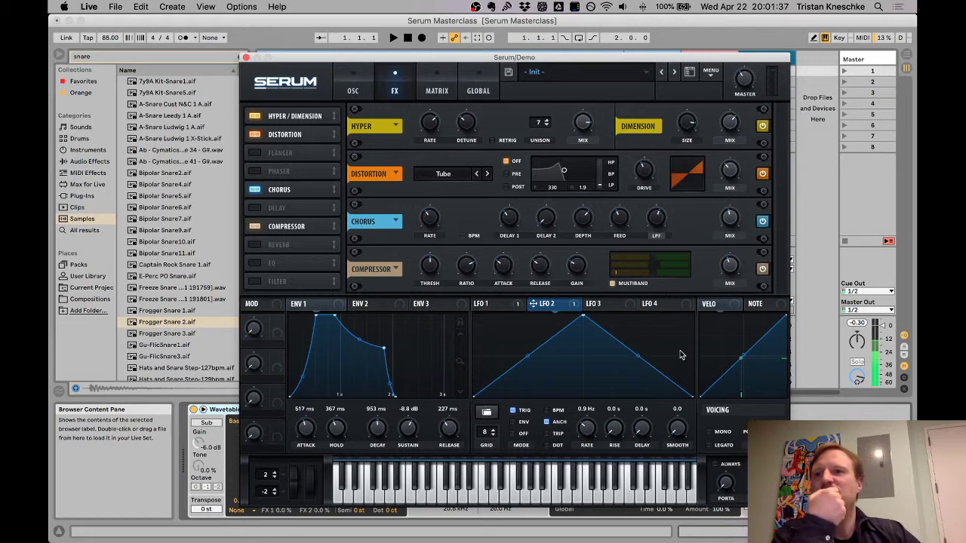
pyautogui.click(354, 94)
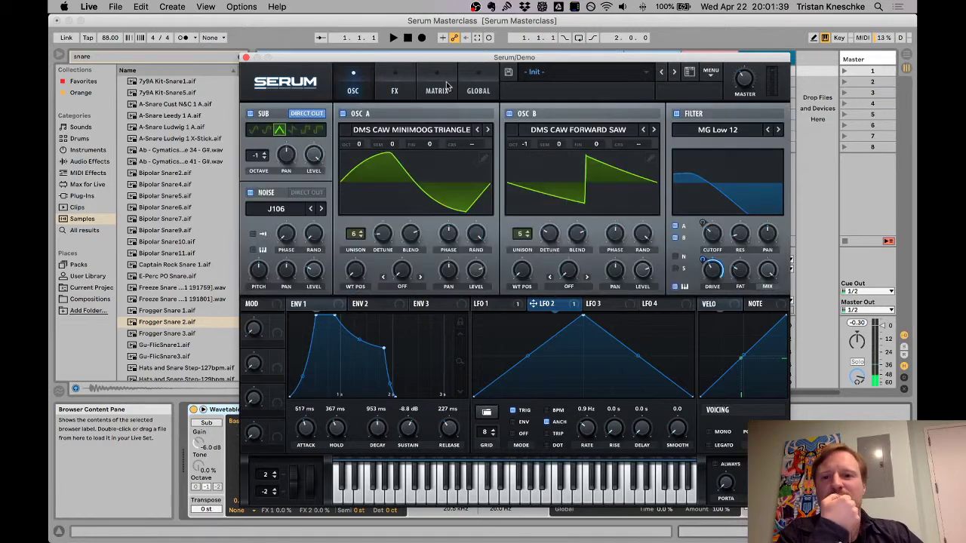
pyautogui.click(710, 73)
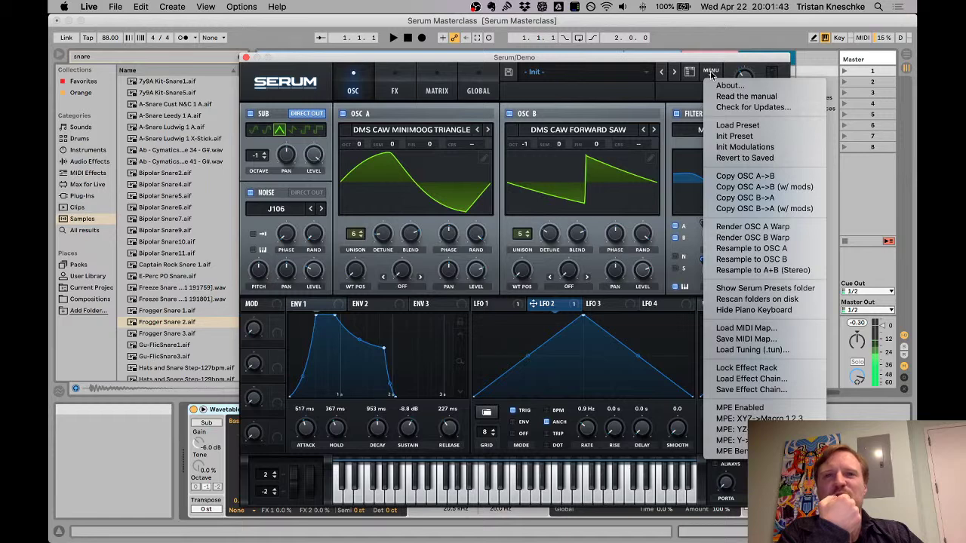
pyautogui.click(710, 73)
pyautogui.click(575, 79)
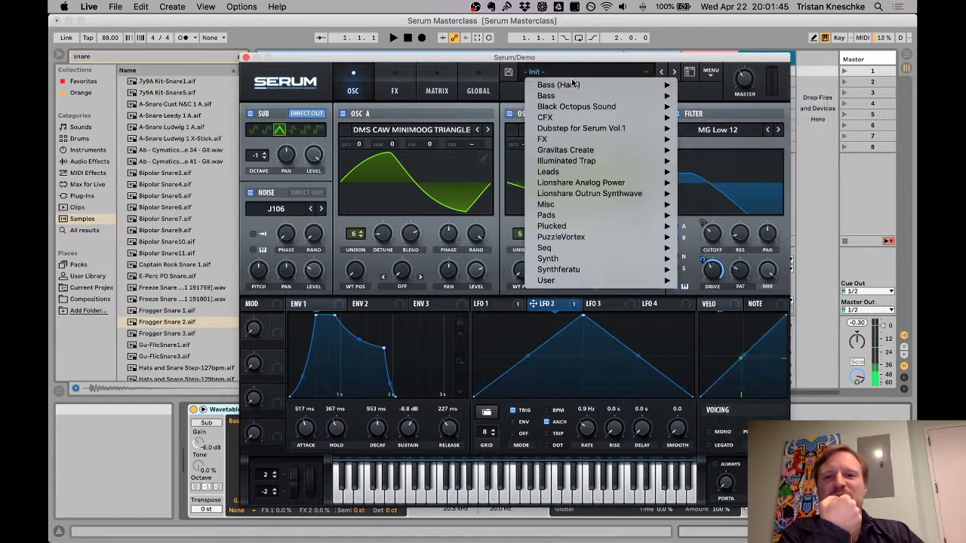
pyautogui.moveTo(570, 284)
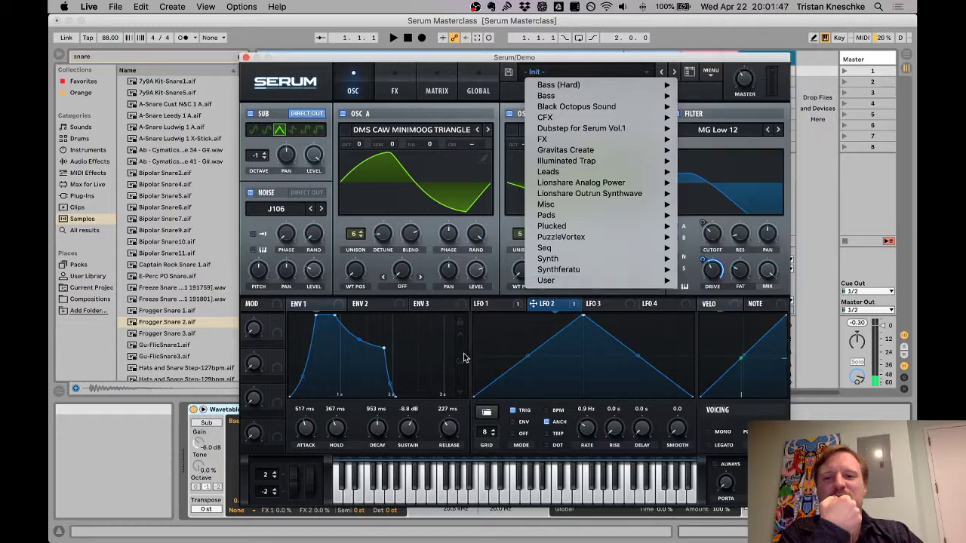
pyautogui.click(504, 59)
pyautogui.moveTo(504, 59); pyautogui.dragTo(461, 58)
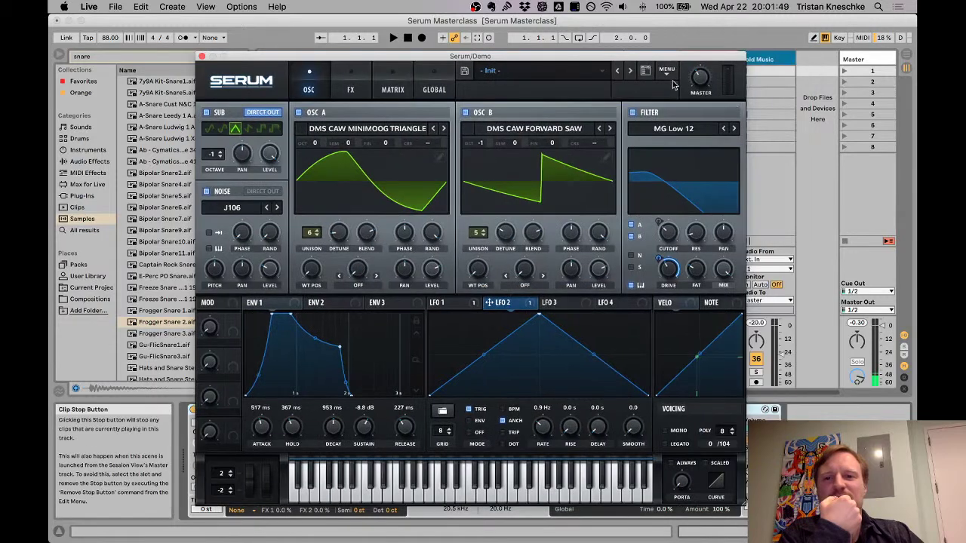
pyautogui.click(666, 69)
pyautogui.click(688, 135)
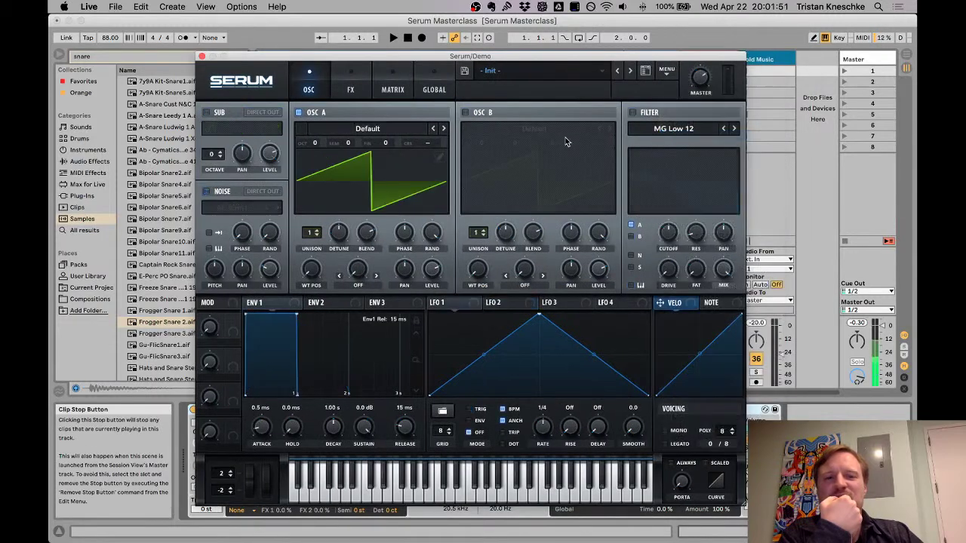
# Step: Enable OSC B and load the DMS CAW JUNO 60 MID PULSE wavetable into OSC A
pyautogui.click(468, 112)
pyautogui.click(377, 130)
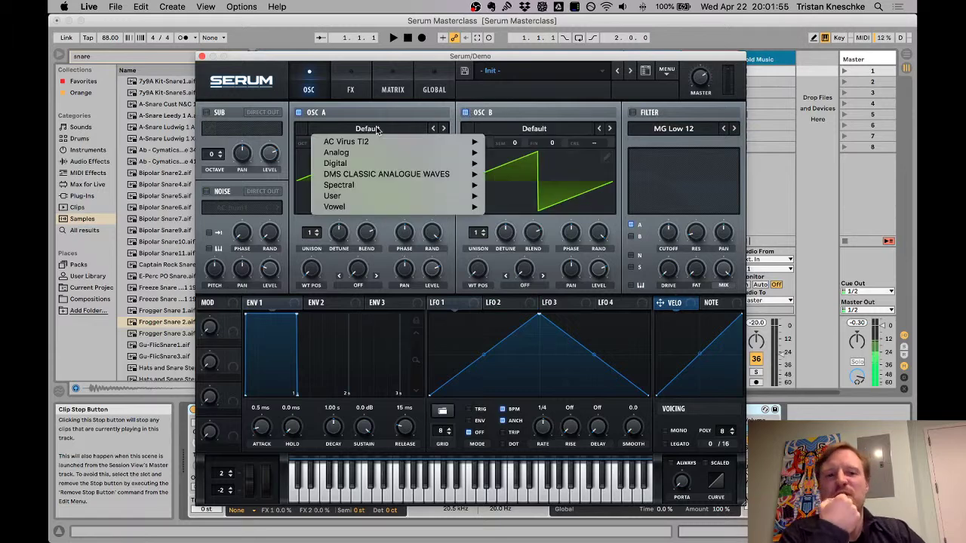
pyautogui.moveTo(400, 174)
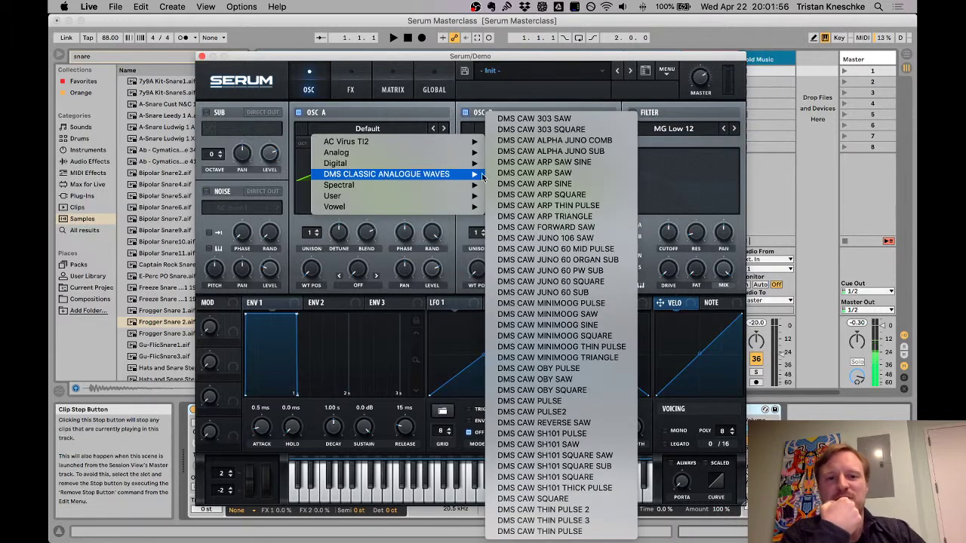
pyautogui.click(581, 249)
# Step: Try the DMS CAW SH101 THICK PULSE wavetable in OSC B
pyautogui.click(528, 130)
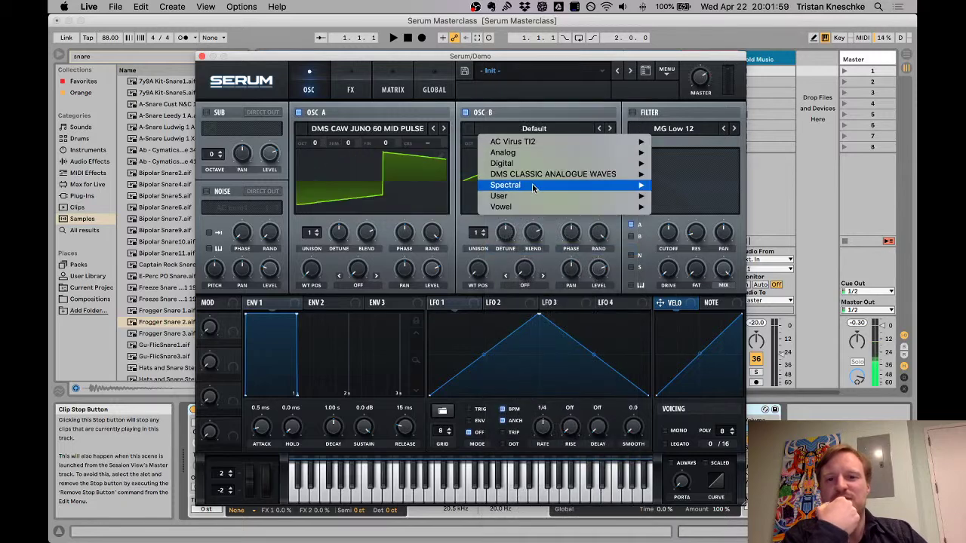
pyautogui.moveTo(573, 163)
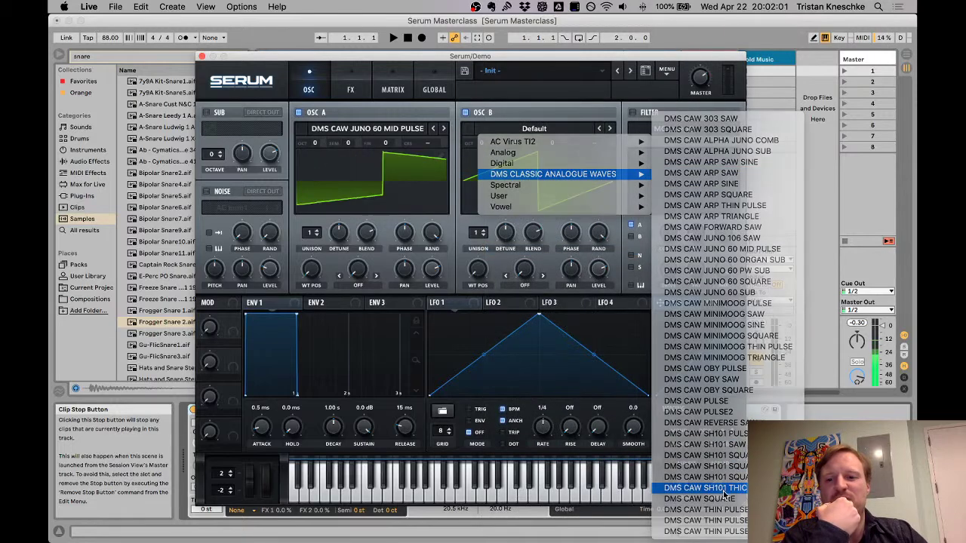
pyautogui.click(694, 487)
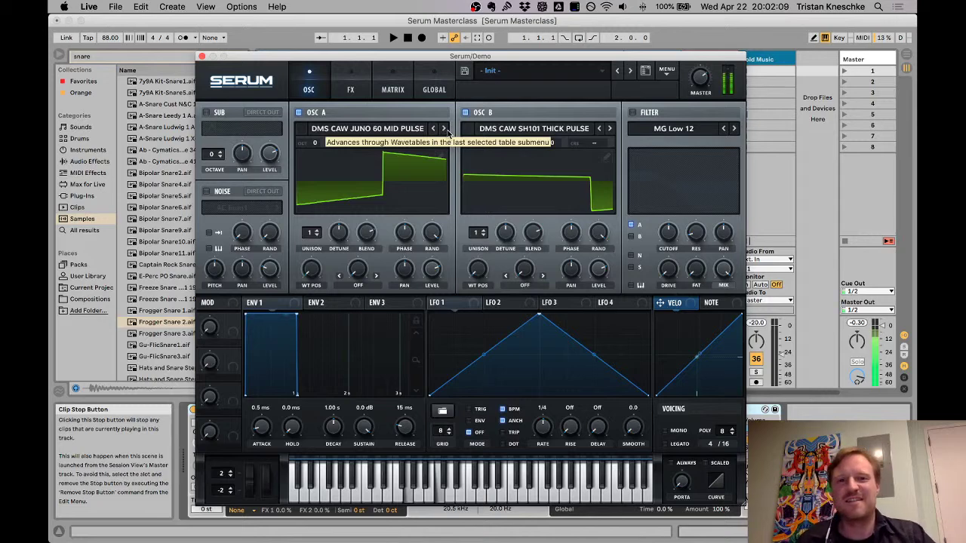
# Step: Enable the filter and load the DMS CAW OBY SAW wavetable into OSC B
pyautogui.click(632, 113)
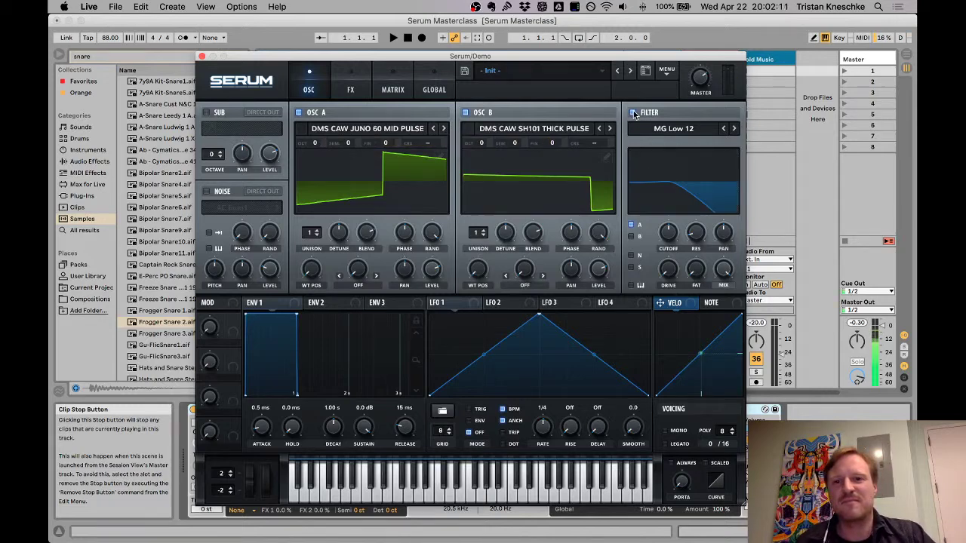
pyautogui.click(550, 130)
pyautogui.moveTo(574, 174)
pyautogui.click(688, 382)
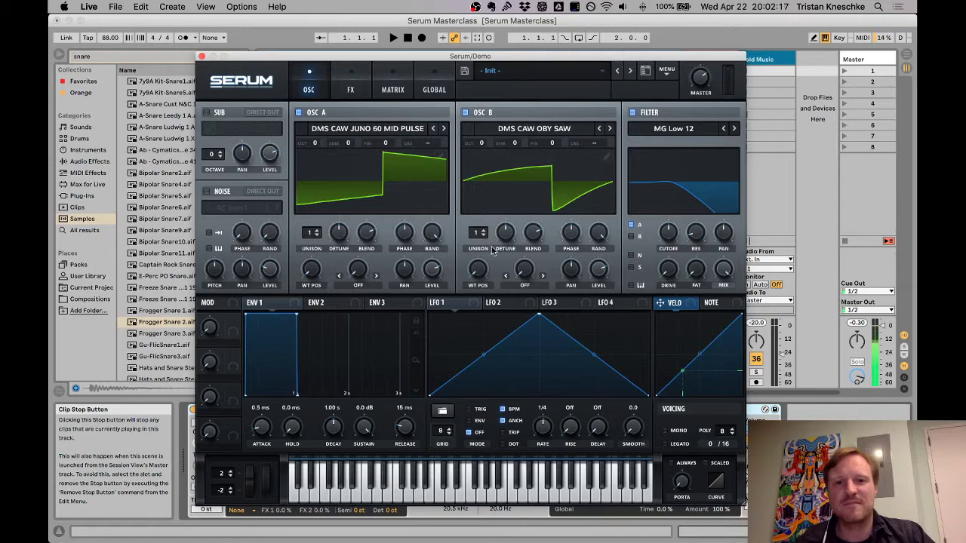
# Step: Set OSC A's octave to -1 and enable the sub oscillator with direct out, a triangle wave and octave 2
pyautogui.moveTo(311, 144); pyautogui.dragTo(315, 166)
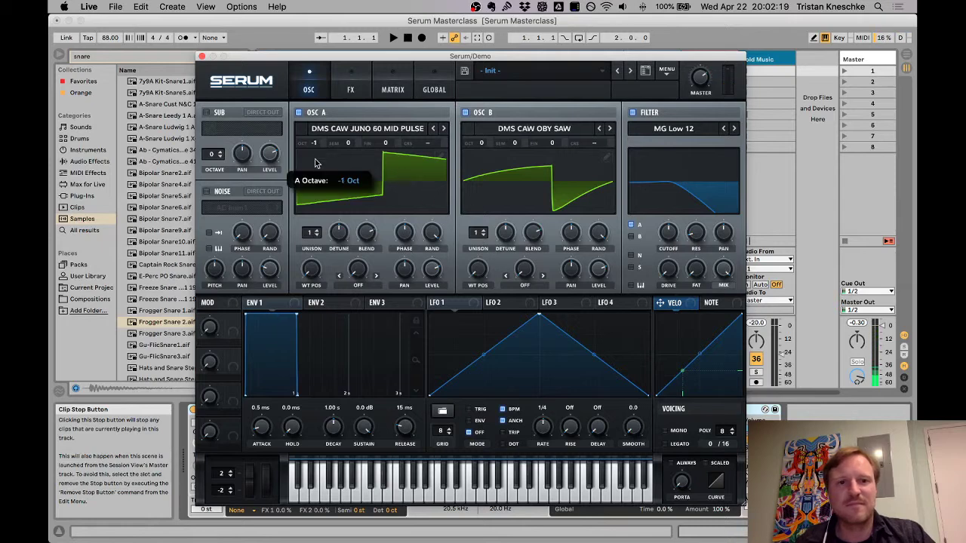
pyautogui.click(209, 112)
pyautogui.click(263, 112)
pyautogui.moveTo(217, 165); pyautogui.dragTo(273, 148)
pyautogui.click(235, 128)
# Step: Shape Envelope 1 with 23 ms hold, 619 ms decay, -5.4 dB sustain and 104 ms release
pyautogui.moveTo(294, 434); pyautogui.dragTo(368, 469)
pyautogui.moveTo(400, 433); pyautogui.dragTo(406, 420)
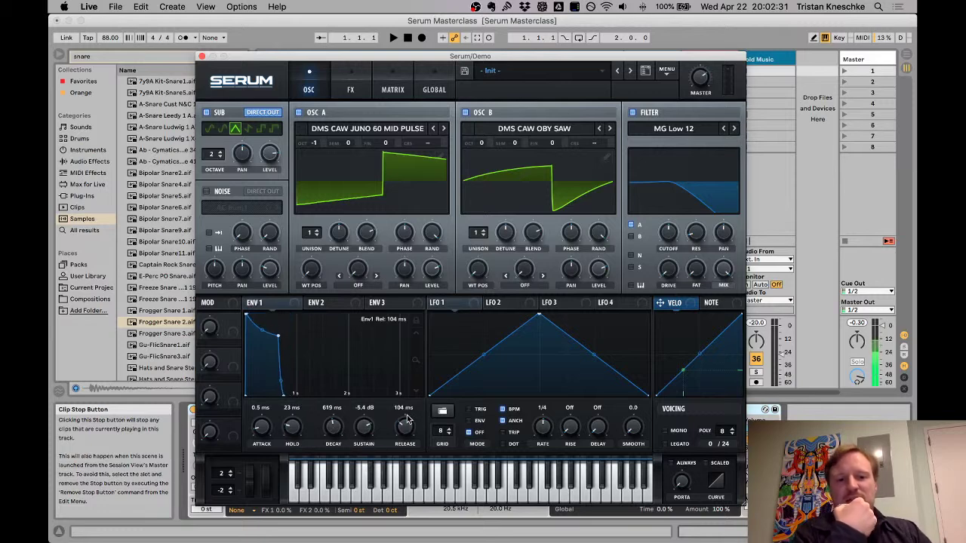
# Step: Set Envelope 1 to 987 ms decay, -6.6 dB sustain and 662 ms release
pyautogui.moveTo(332, 427); pyautogui.dragTo(384, 401)
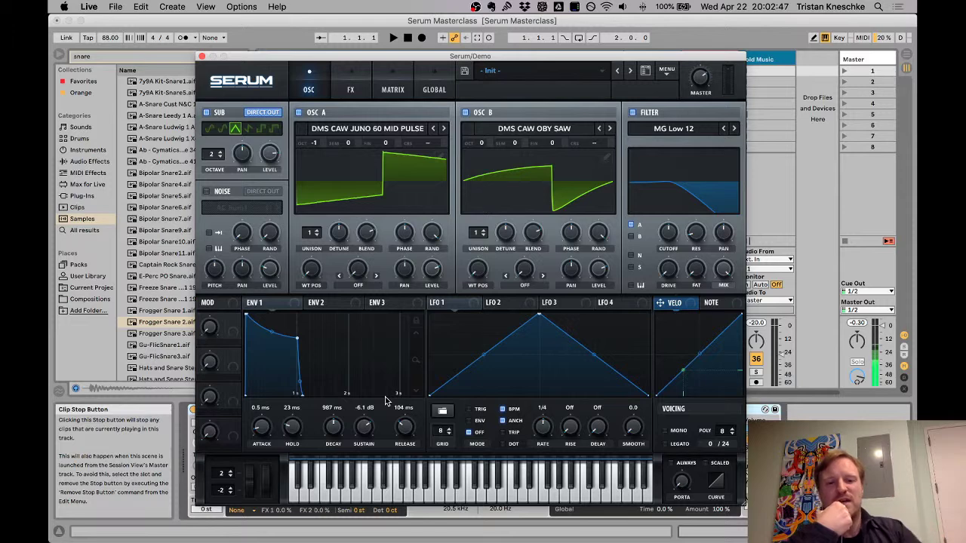
pyautogui.moveTo(373, 427); pyautogui.dragTo(370, 382)
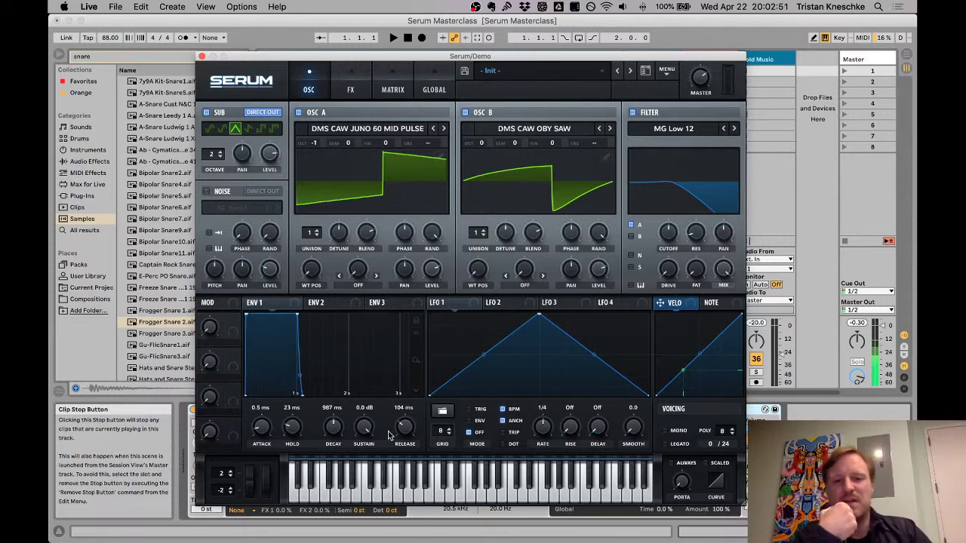
pyautogui.moveTo(365, 434); pyautogui.dragTo(363, 477)
pyautogui.moveTo(404, 429); pyautogui.dragTo(406, 412)
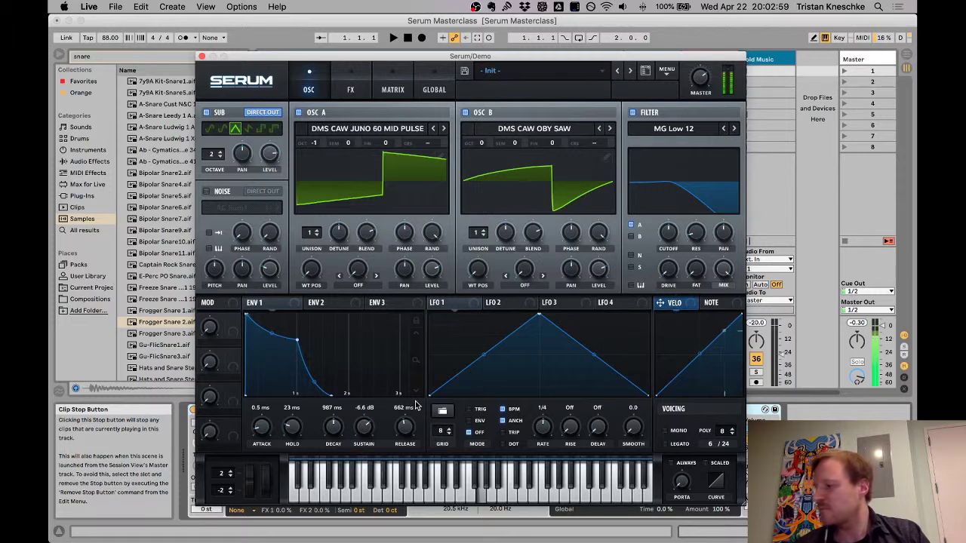
# Step: Raise OSC B's octave to +1 and OSC A's octave to 0
pyautogui.moveTo(482, 149); pyautogui.dragTo(486, 134)
pyautogui.moveTo(314, 143); pyautogui.dragTo(333, 139)
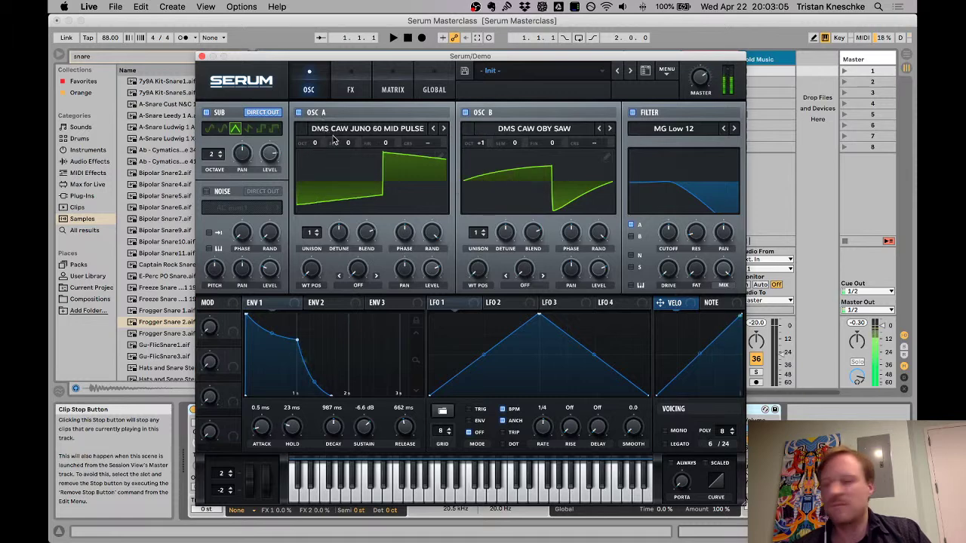
# Step: Enable the Delay effect and set its filter to frequency 3523 with a Q of 1.2
pyautogui.click(349, 92)
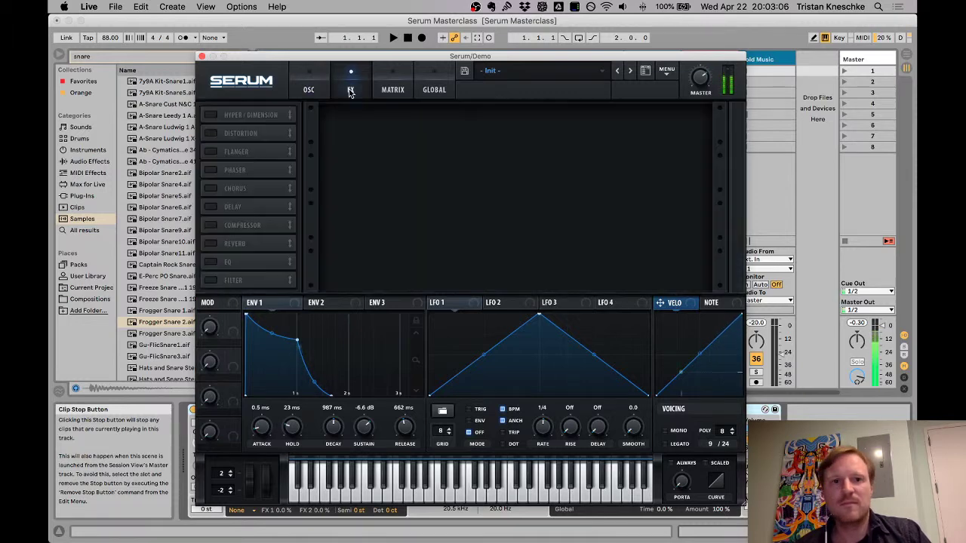
pyautogui.click(211, 206)
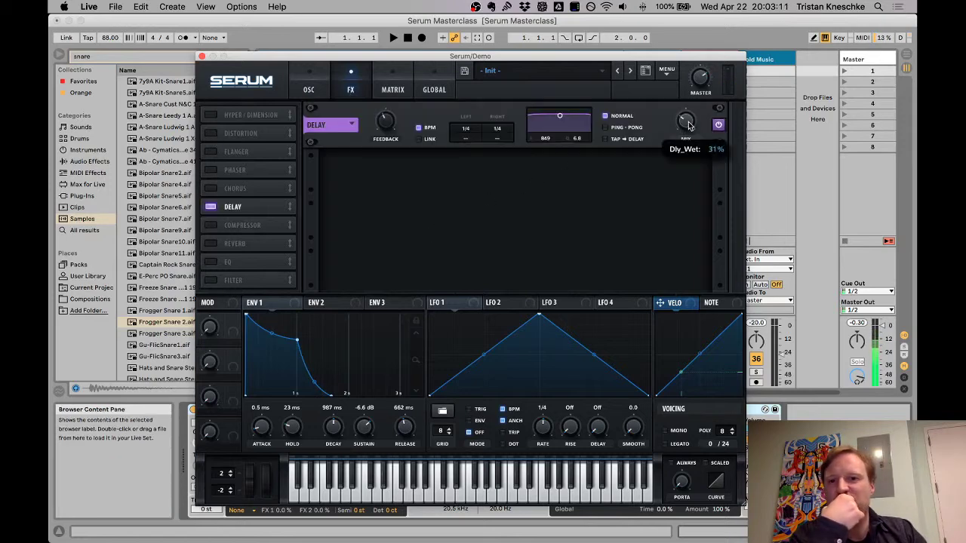
pyautogui.moveTo(562, 119); pyautogui.dragTo(576, 135)
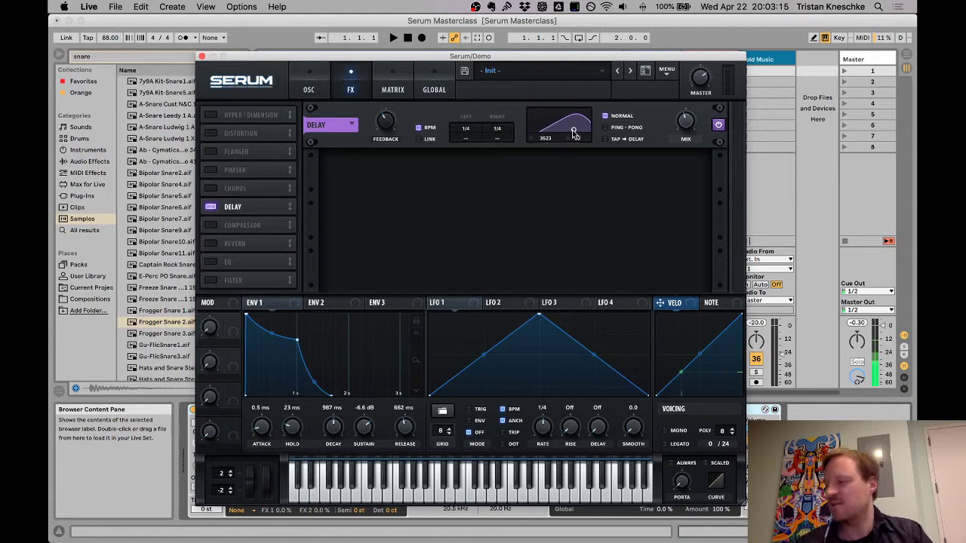
pyautogui.moveTo(386, 123)
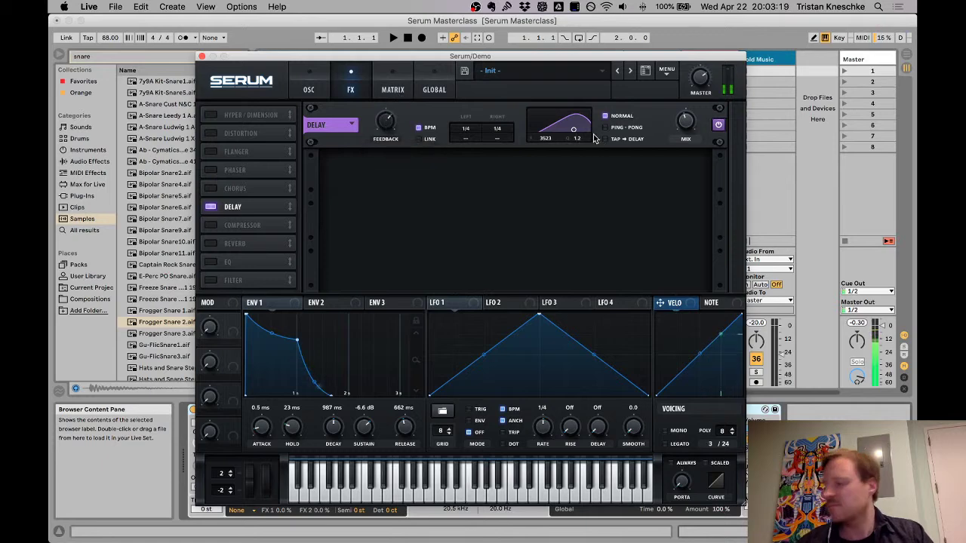
# Step: Set the sub oscillator's octave to 2 and OSC A's octave to +1
pyautogui.click(311, 85)
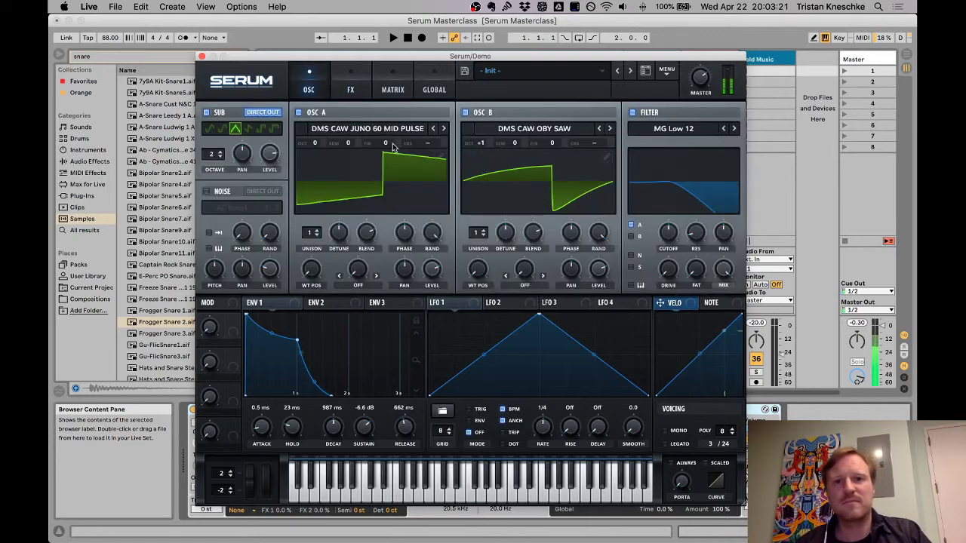
pyautogui.click(218, 151)
pyautogui.click(217, 153)
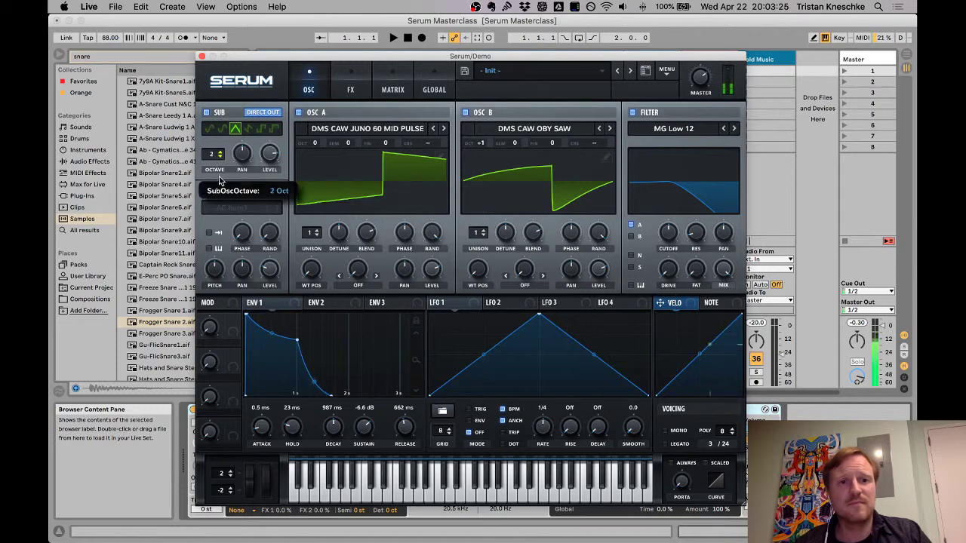
pyautogui.moveTo(317, 143); pyautogui.dragTo(318, 137)
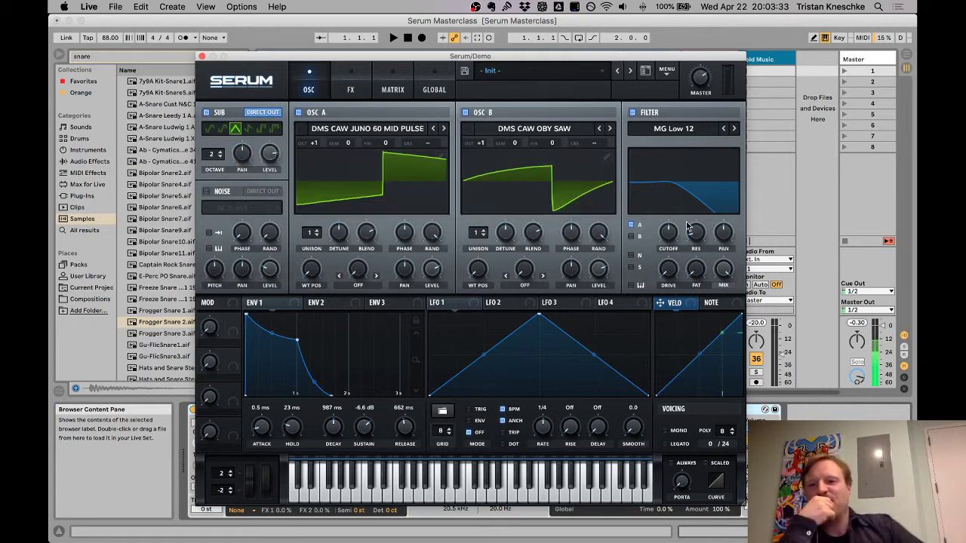
# Step: Raise the MG Low 12 filter's cutoff and route OSC B through the filter together with OSC A
pyautogui.moveTo(677, 233); pyautogui.dragTo(686, 199)
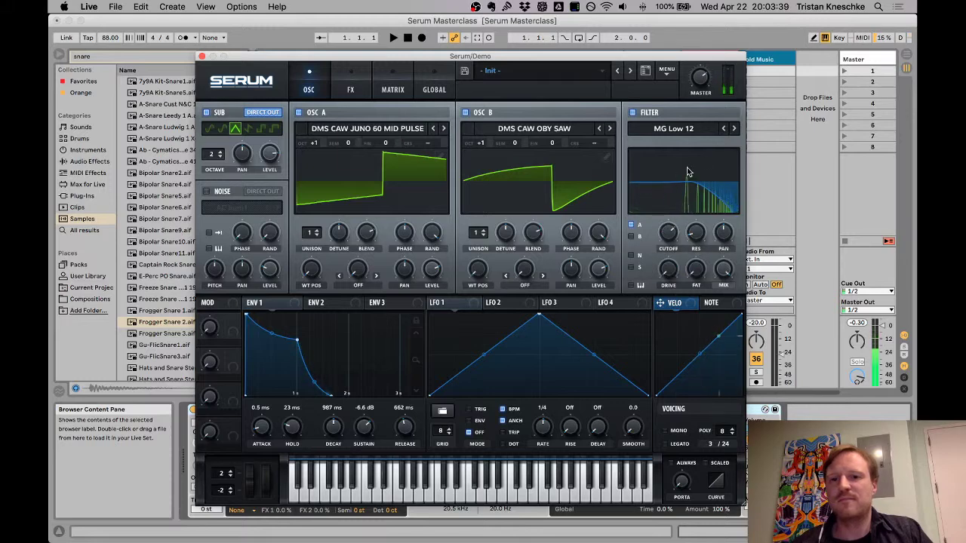
pyautogui.click(662, 202)
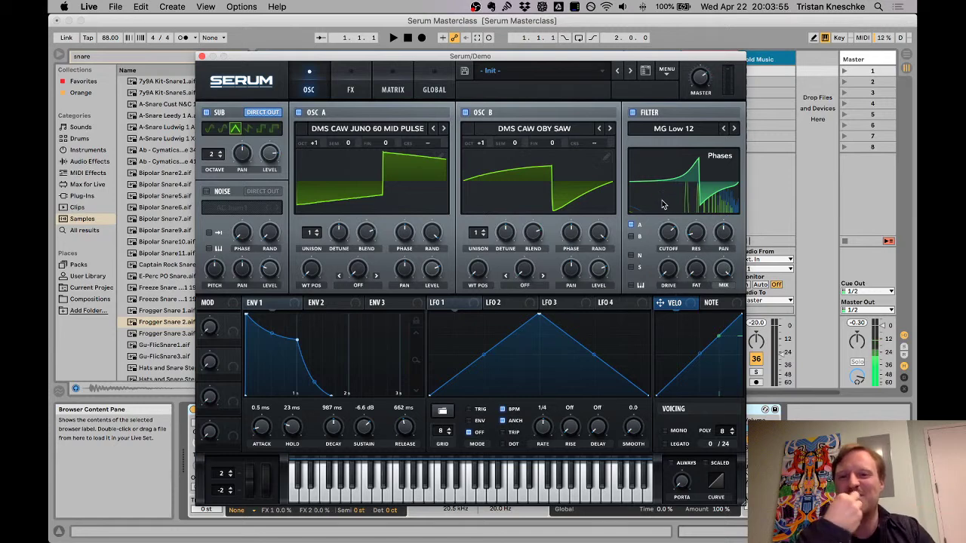
pyautogui.click(662, 204)
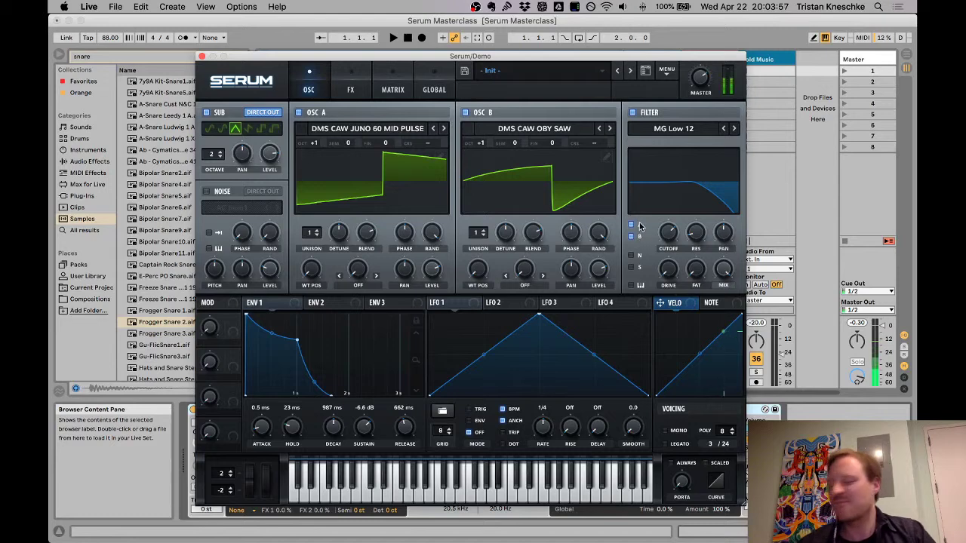
pyautogui.moveTo(679, 238)
pyautogui.mouseDown()
pyautogui.moveTo(677, 225)
pyautogui.moveTo(685, 234)
pyautogui.mouseUp()
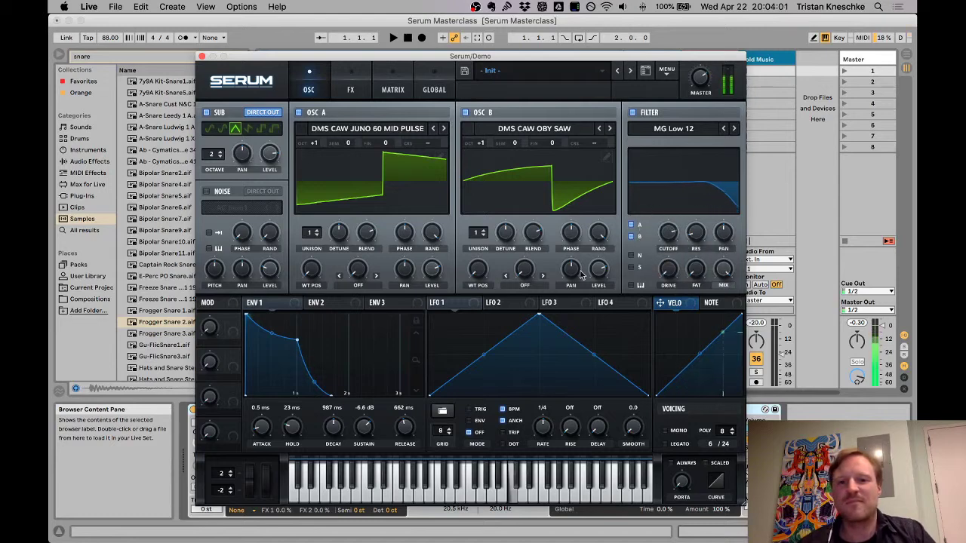
# Step: Modulate the filter cutoff with LFO 1 shaped as a falling ramp in Trig mode, and lower the base cutoff
pyautogui.moveTo(539, 314); pyautogui.dragTo(427, 261)
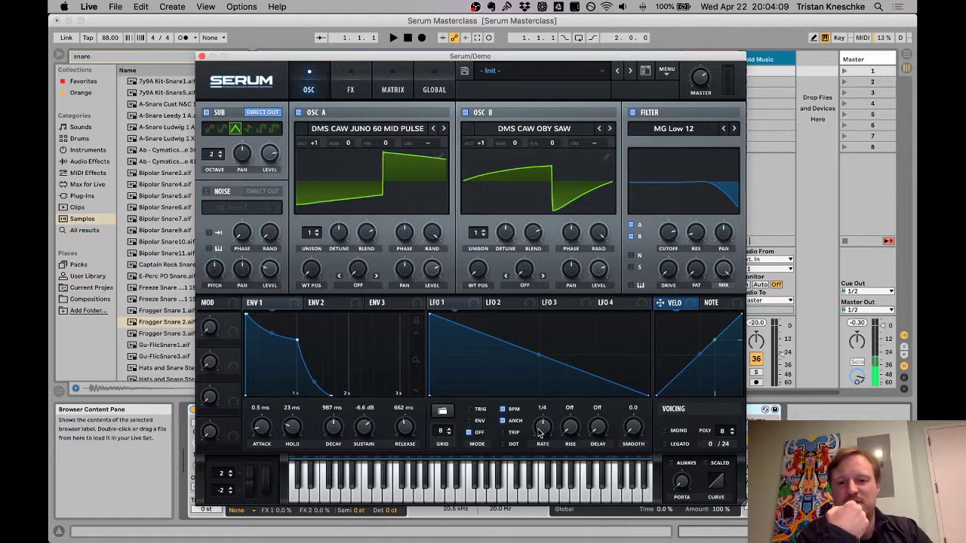
pyautogui.moveTo(434, 303); pyautogui.dragTo(670, 236)
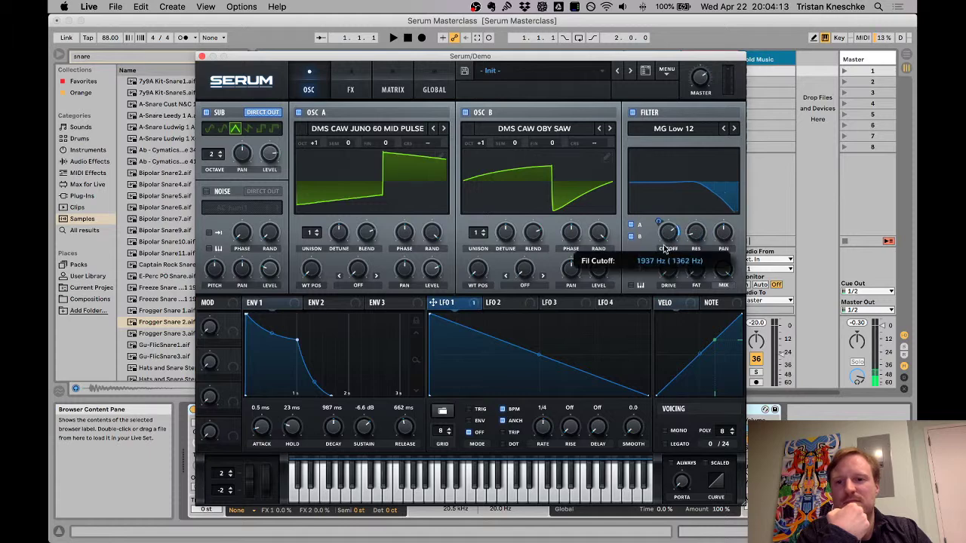
pyautogui.moveTo(658, 226); pyautogui.dragTo(660, 206)
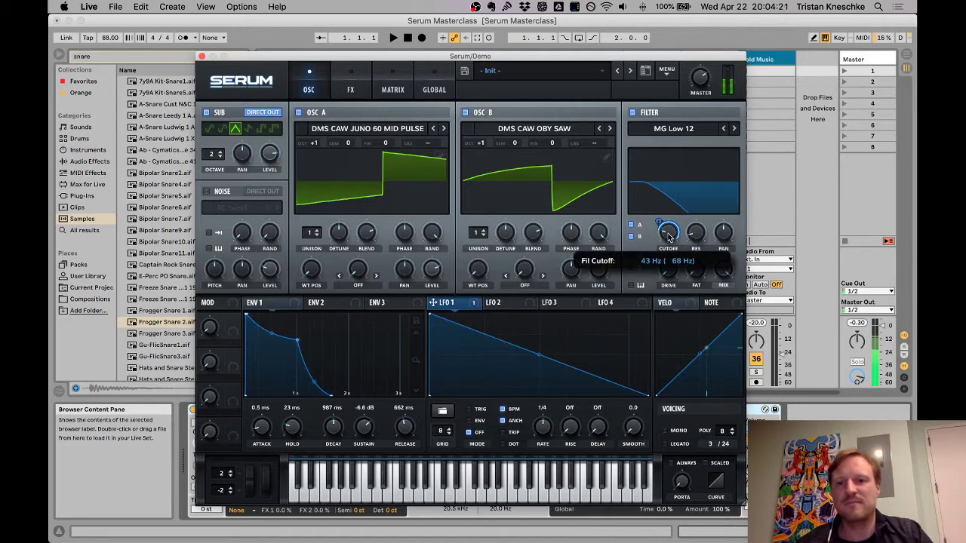
pyautogui.click(482, 411)
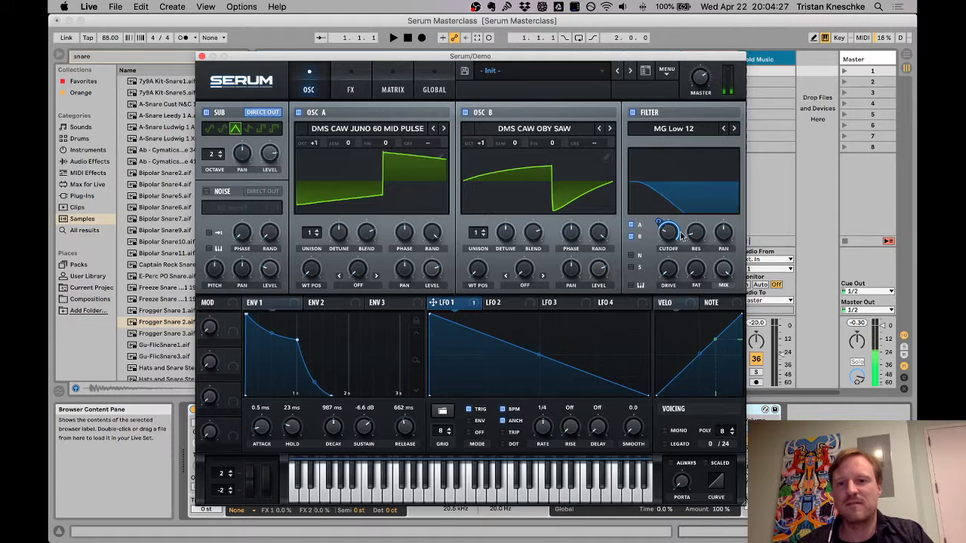
pyautogui.moveTo(664, 227); pyautogui.dragTo(660, 219)
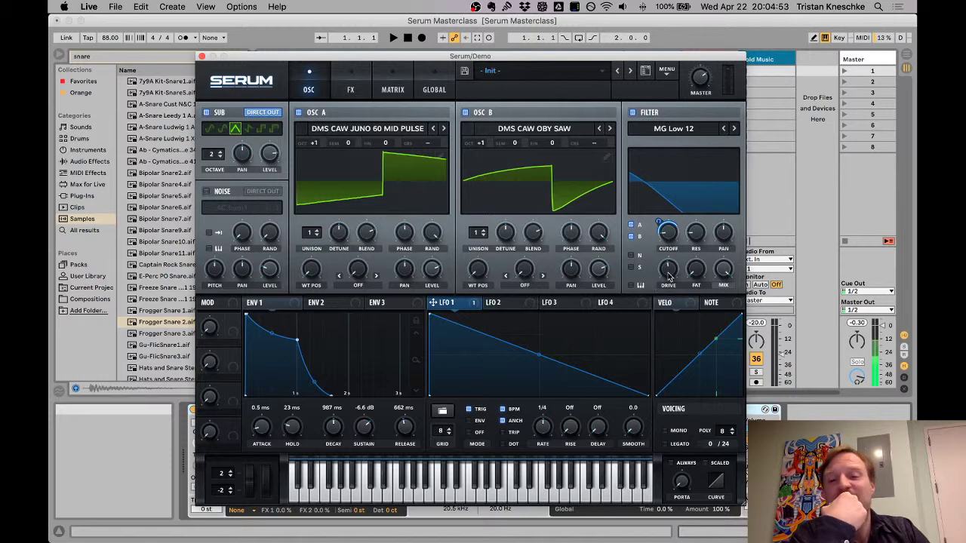
# Step: Assign LFO 1 to the filter mix and try different mix levels and modulation depths
pyautogui.moveTo(668, 272)
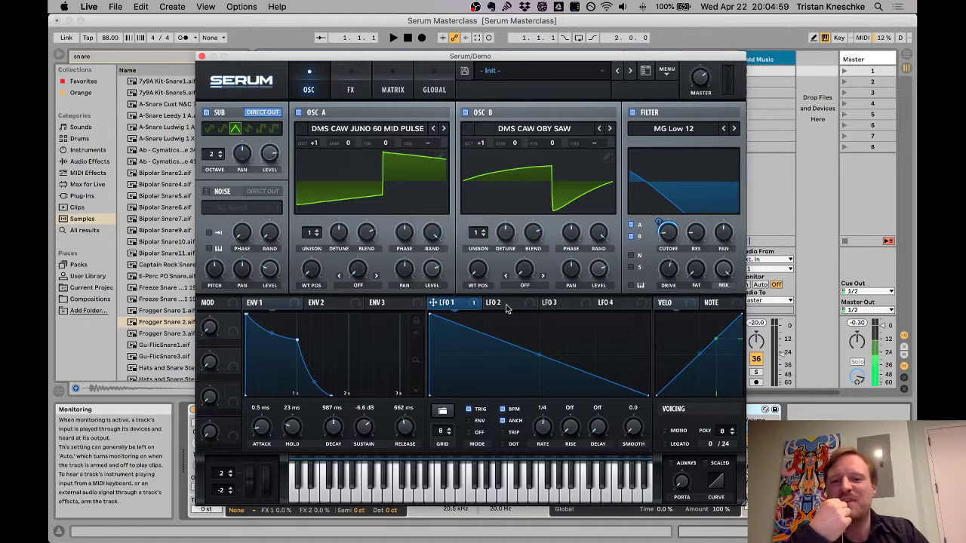
pyautogui.moveTo(456, 305); pyautogui.dragTo(724, 274)
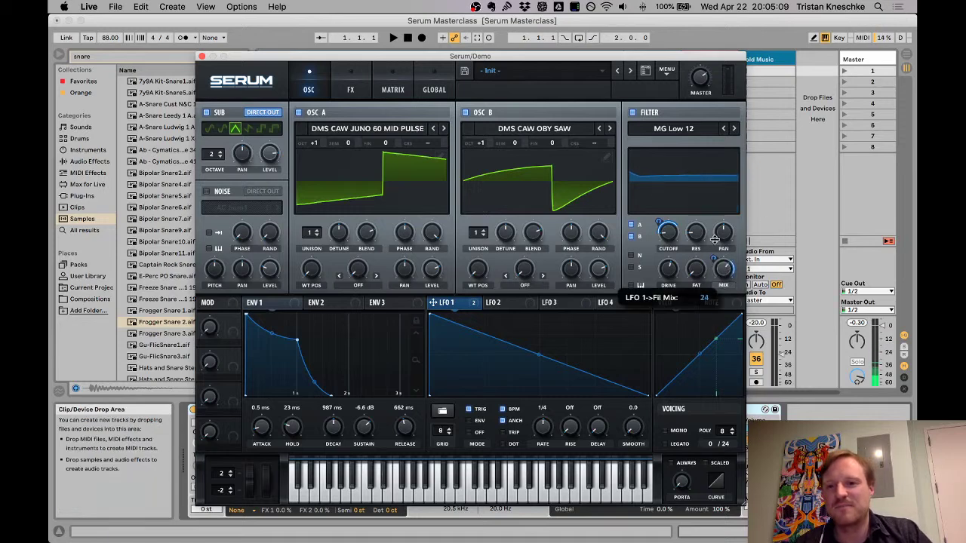
pyautogui.rightClick(734, 278)
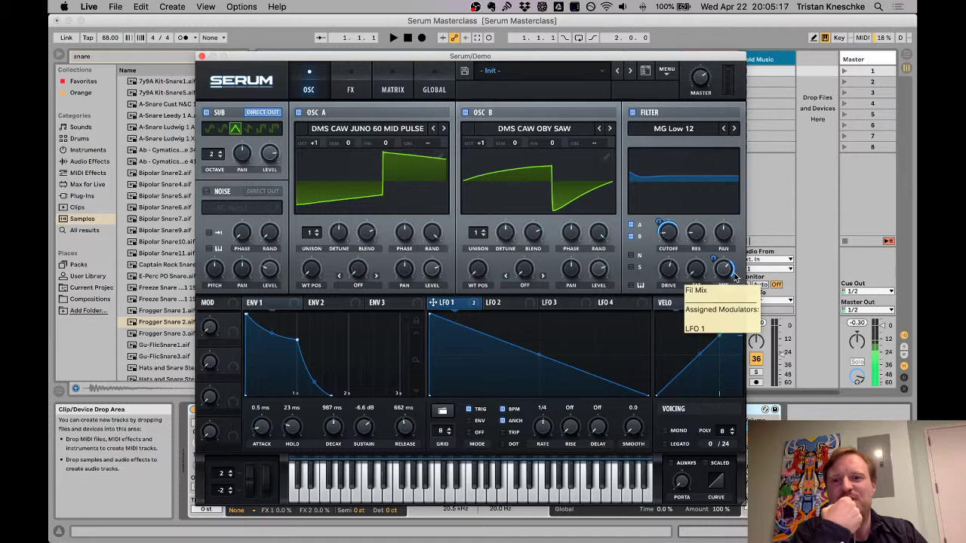
pyautogui.moveTo(727, 266); pyautogui.dragTo(728, 326)
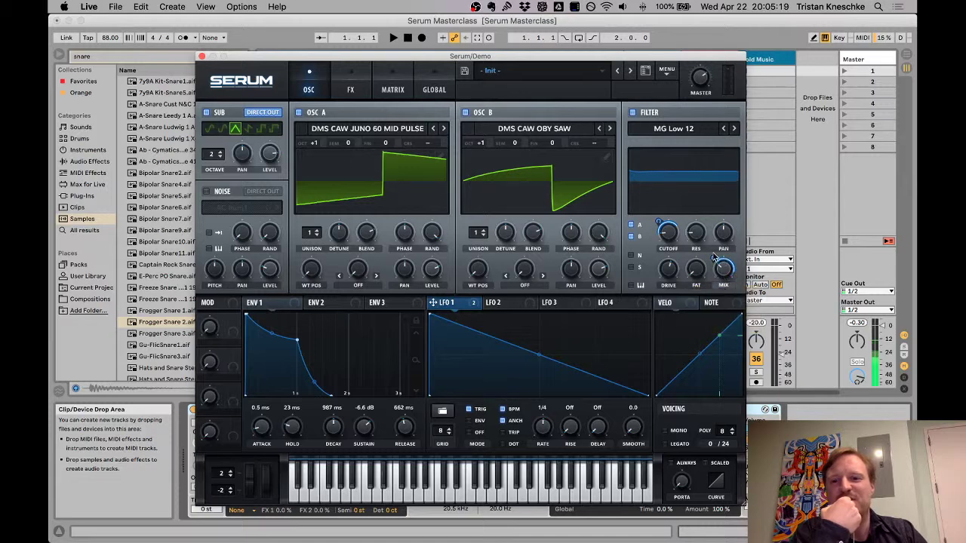
pyautogui.moveTo(713, 258); pyautogui.dragTo(721, 277)
pyautogui.moveTo(728, 279)
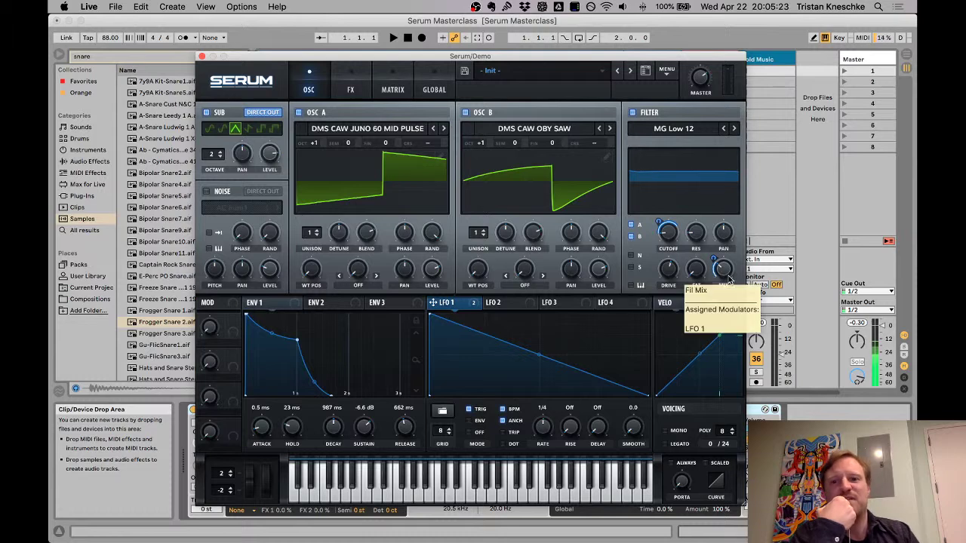
# Step: Rebalance the filter mix and its LFO 1 modulation depth, and set LFO 1's rate to 1/2
pyautogui.moveTo(723, 269); pyautogui.dragTo(730, 237)
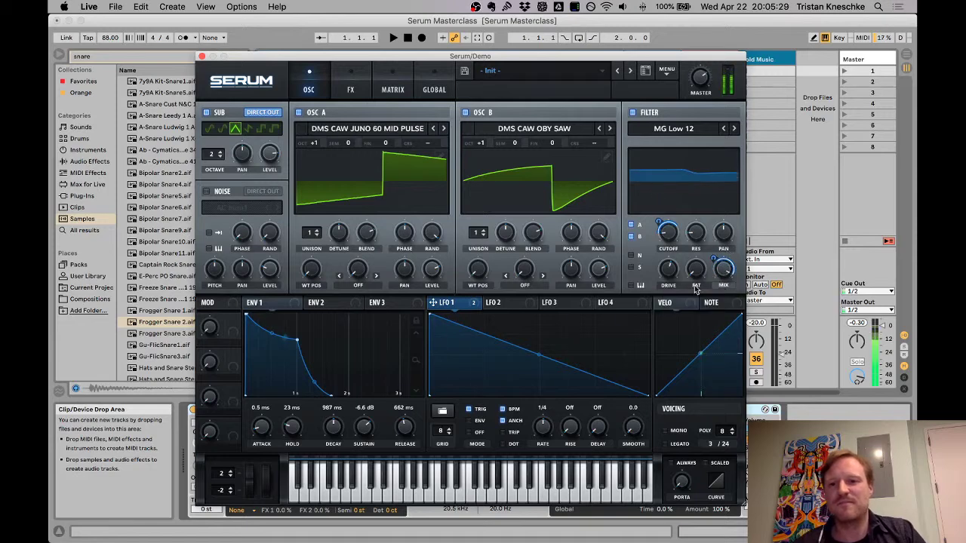
pyautogui.moveTo(716, 259)
pyautogui.moveTo(714, 269); pyautogui.dragTo(712, 278)
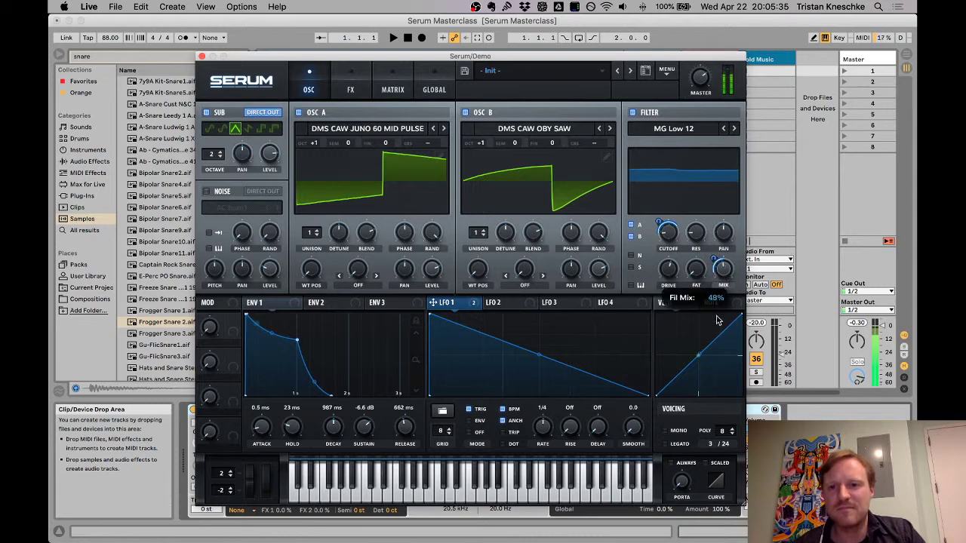
pyautogui.moveTo(714, 276)
pyautogui.mouseDown()
pyautogui.moveTo(716, 242)
pyautogui.moveTo(723, 267)
pyautogui.mouseUp()
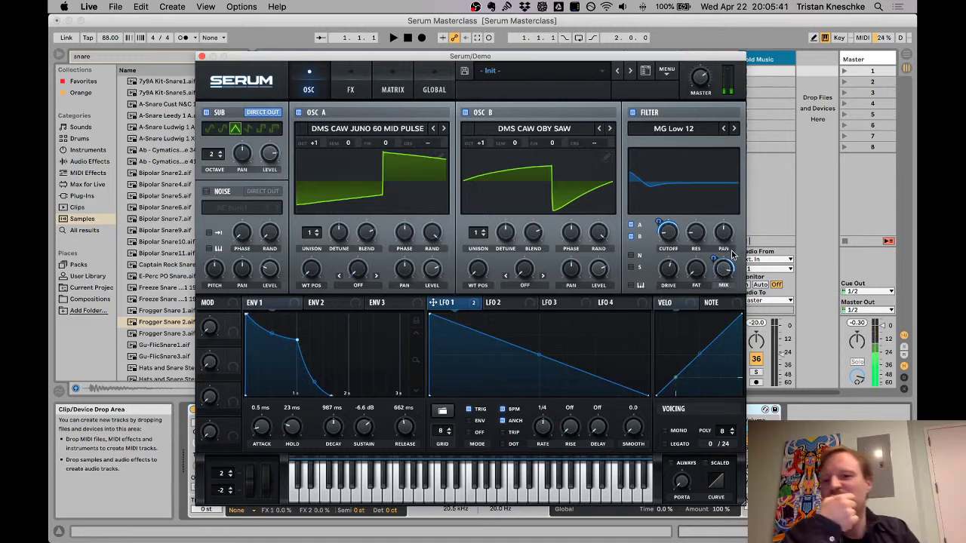
pyautogui.moveTo(715, 263)
pyautogui.mouseDown()
pyautogui.moveTo(719, 220)
pyautogui.moveTo(715, 260)
pyautogui.mouseUp()
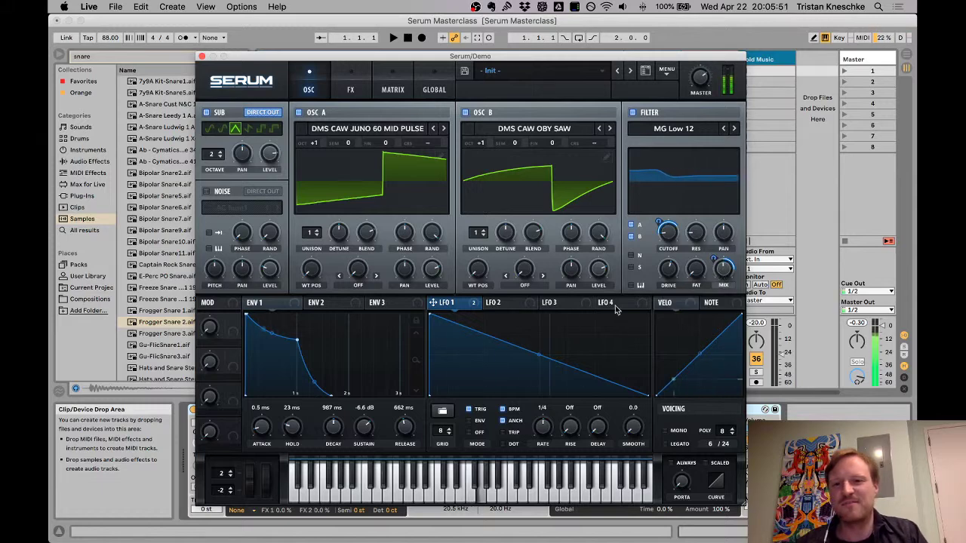
pyautogui.moveTo(542, 430)
pyautogui.mouseDown()
pyautogui.moveTo(544, 445)
pyautogui.moveTo(548, 427)
pyautogui.mouseUp()
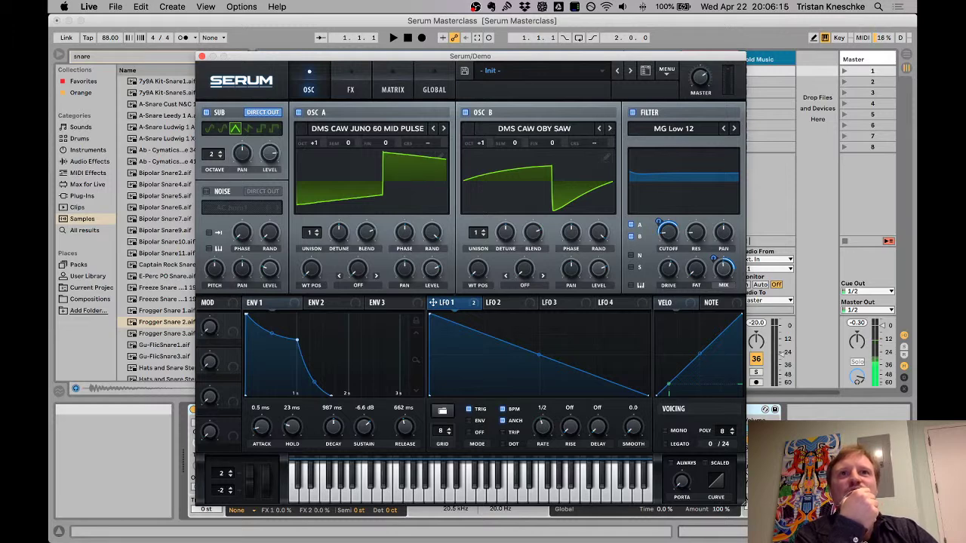
# Step: Load the ACVSTI Buzzpartout wavetable from AC Virus TI2 into OSC A and turn off the sub oscillator
pyautogui.click(413, 130)
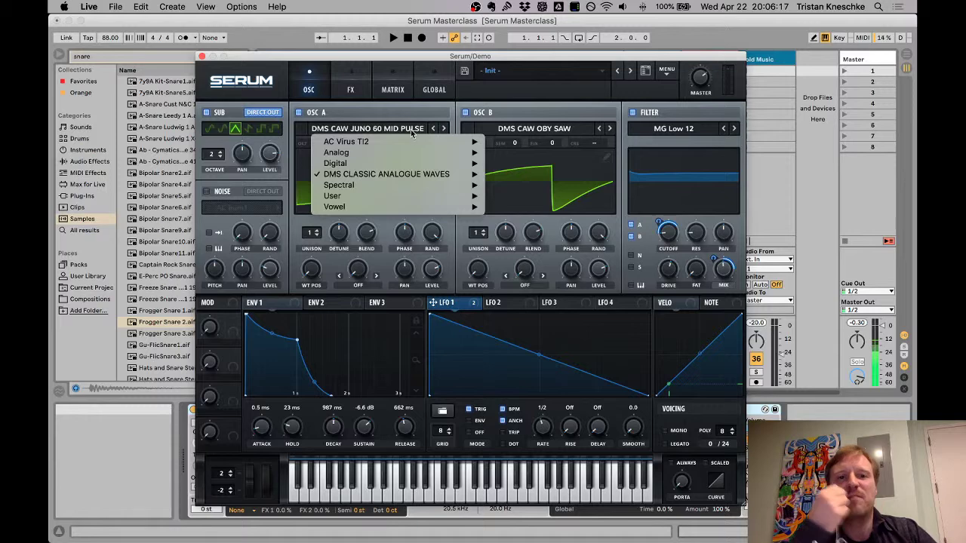
pyautogui.moveTo(411, 178)
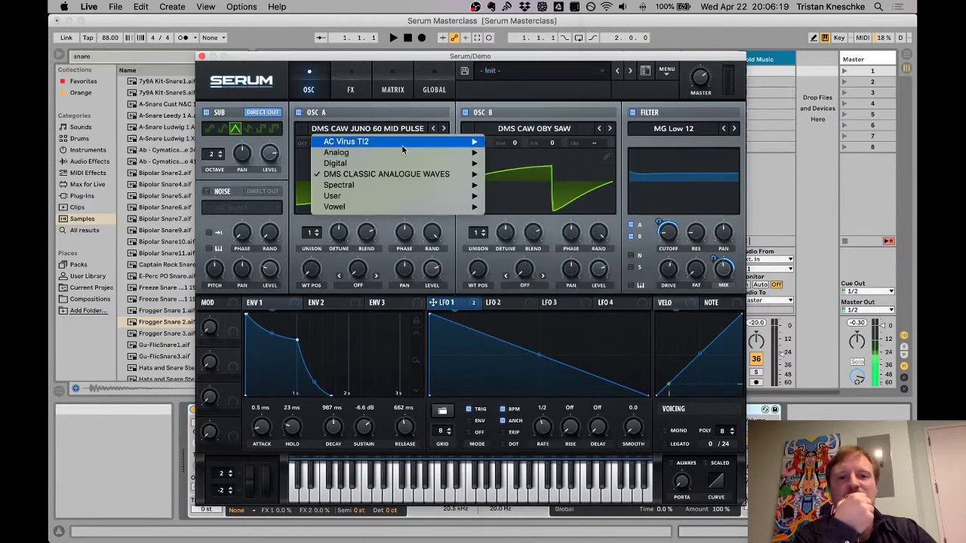
pyautogui.moveTo(402, 147)
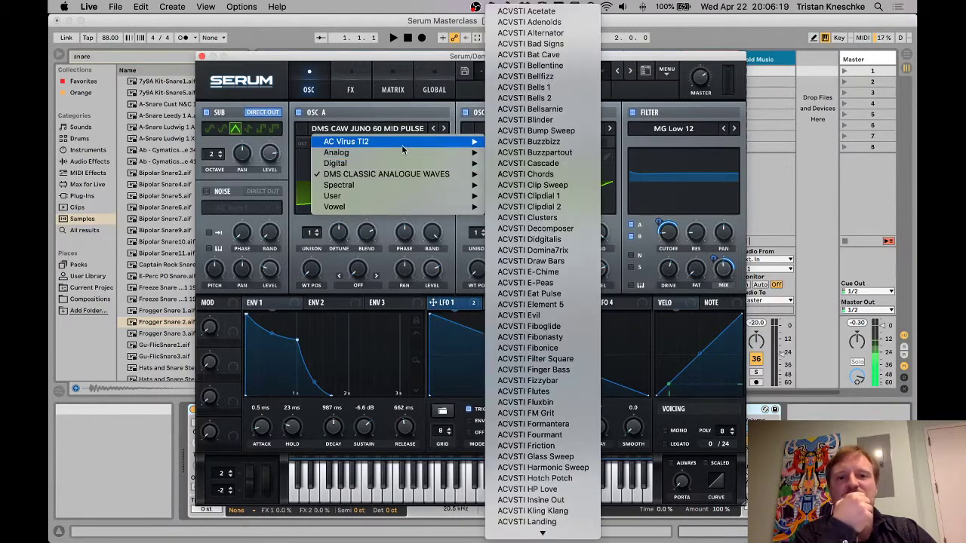
pyautogui.click(574, 153)
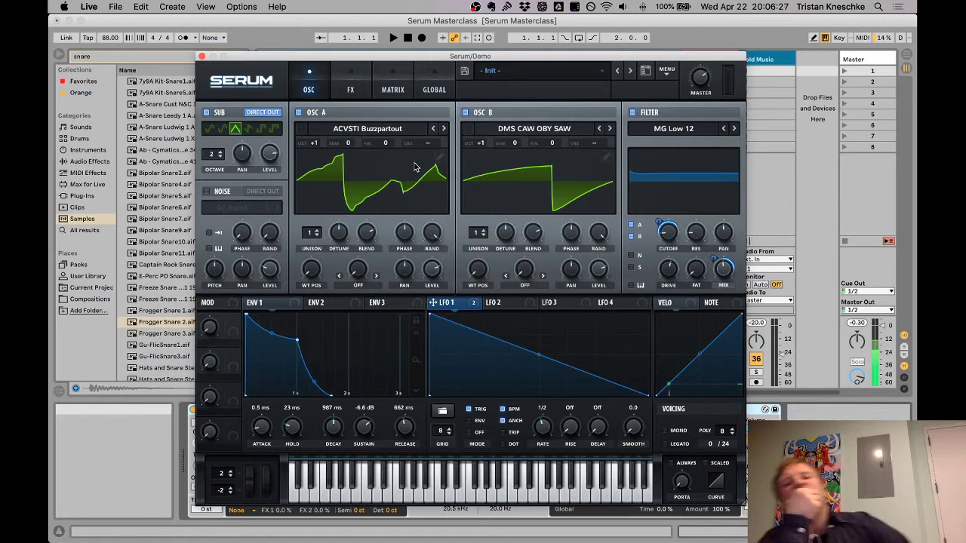
pyautogui.click(207, 113)
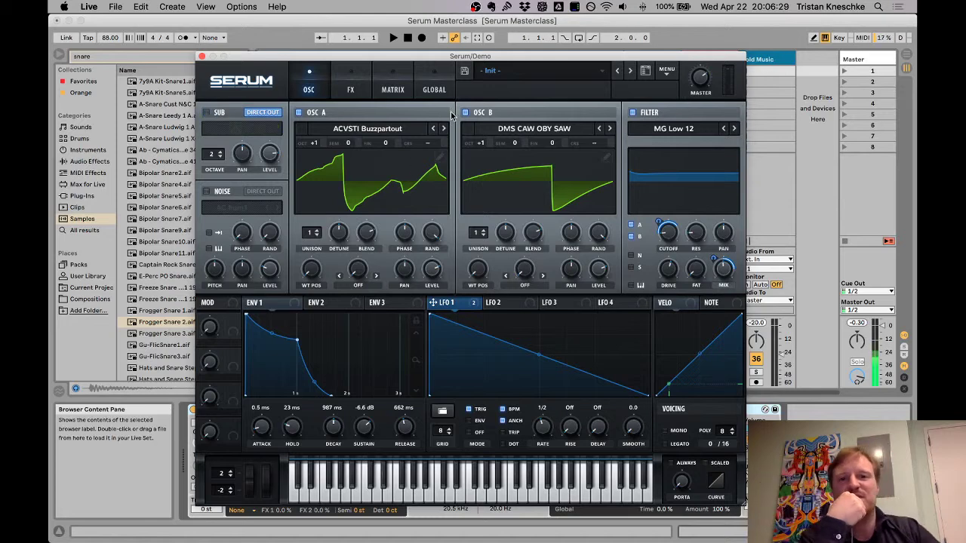
# Step: Turn off OSC B and the filter, and check OSC A's wavetable in the 3D view
pyautogui.click(466, 112)
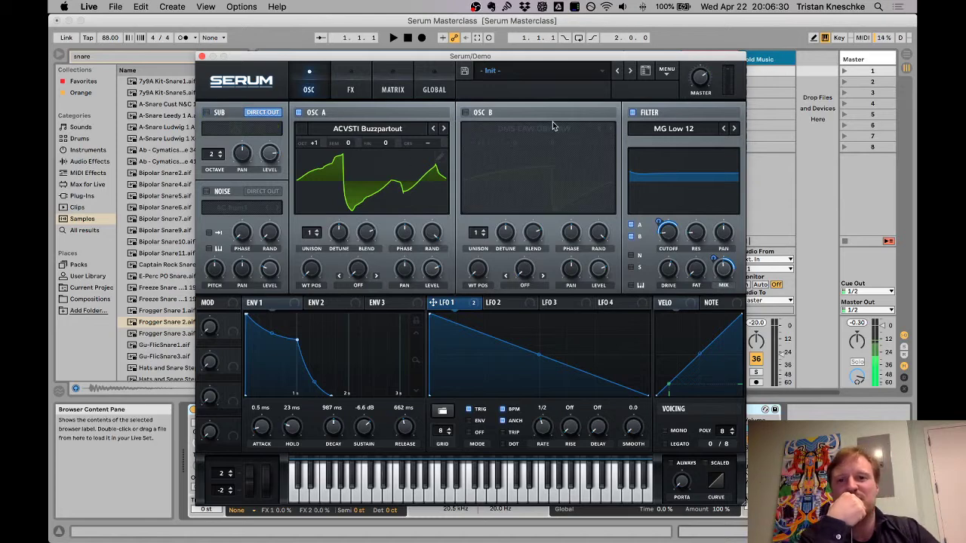
pyautogui.click(634, 113)
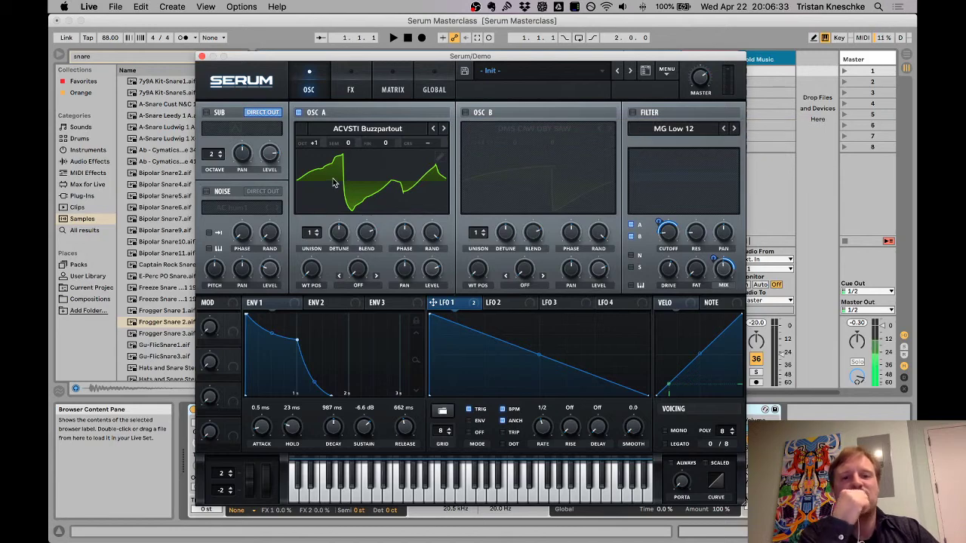
pyautogui.click(381, 202)
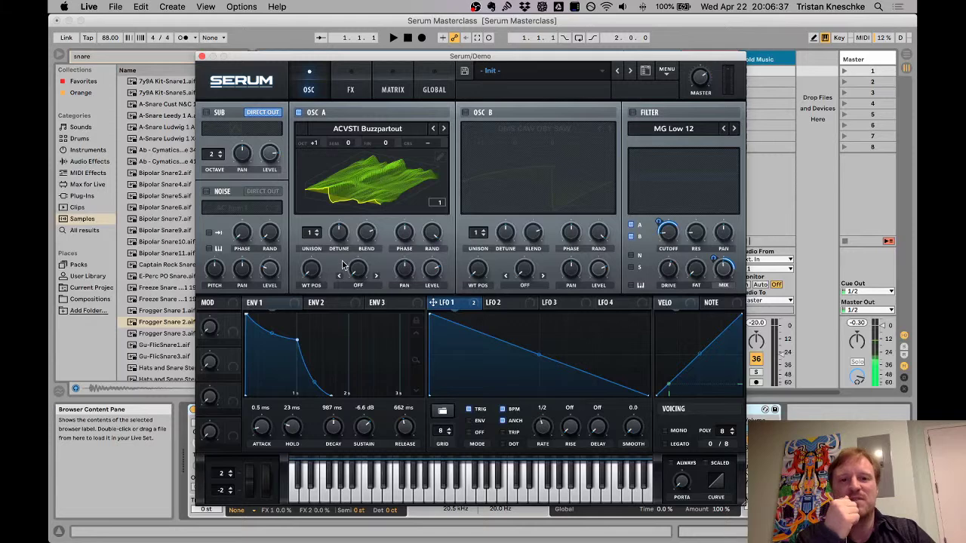
pyautogui.click(385, 179)
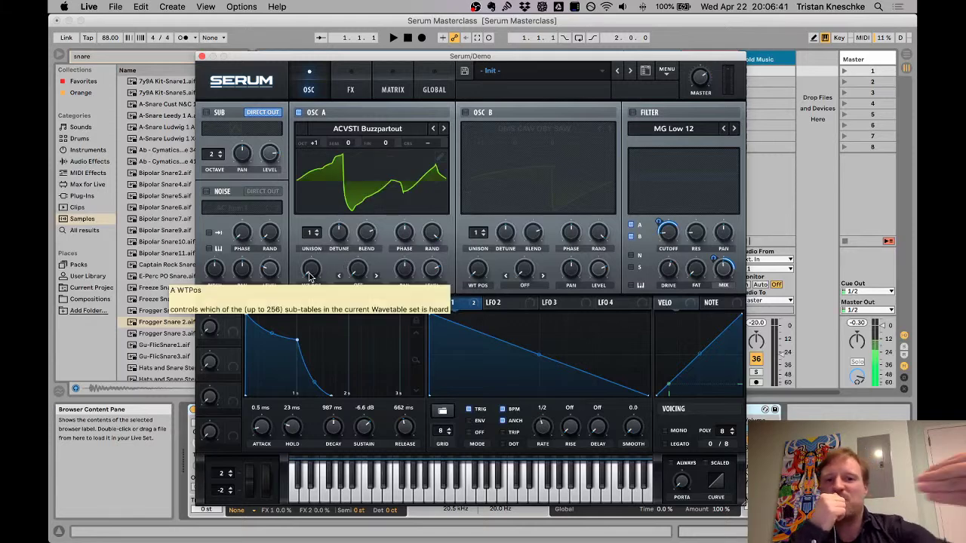
# Step: Sweep OSC A's wavetable position through frames 90, 256 and 182 while showing the table in 3D
pyautogui.moveTo(309, 277); pyautogui.dragTo(328, 239)
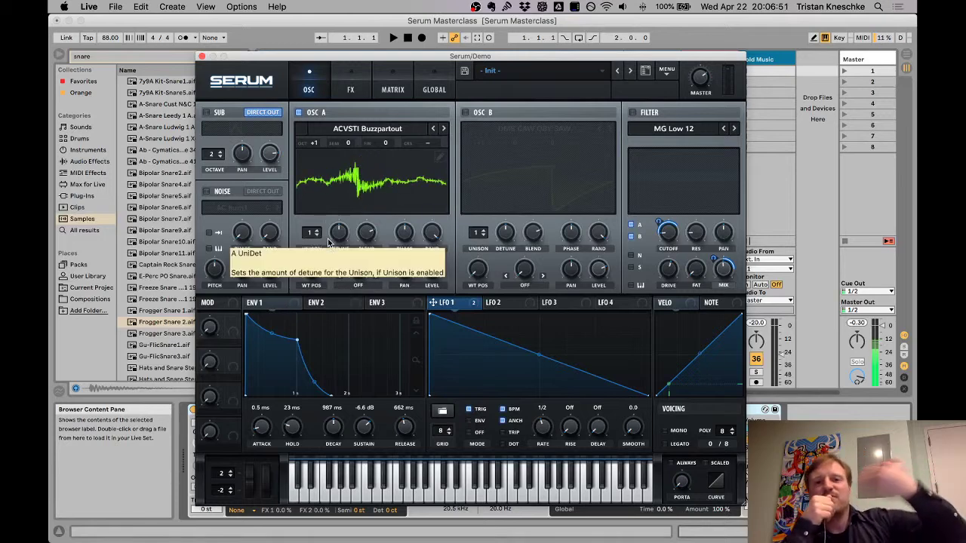
pyautogui.click(352, 184)
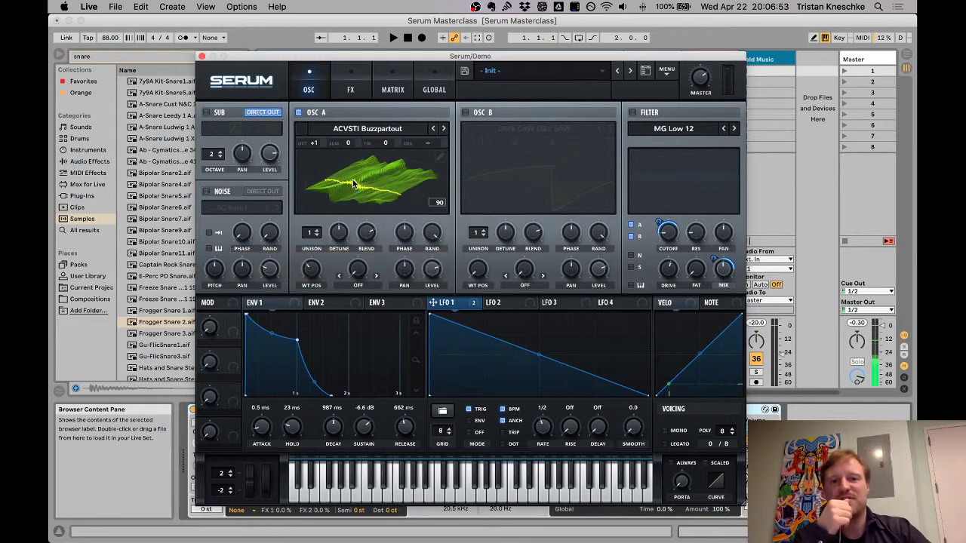
pyautogui.click(437, 203)
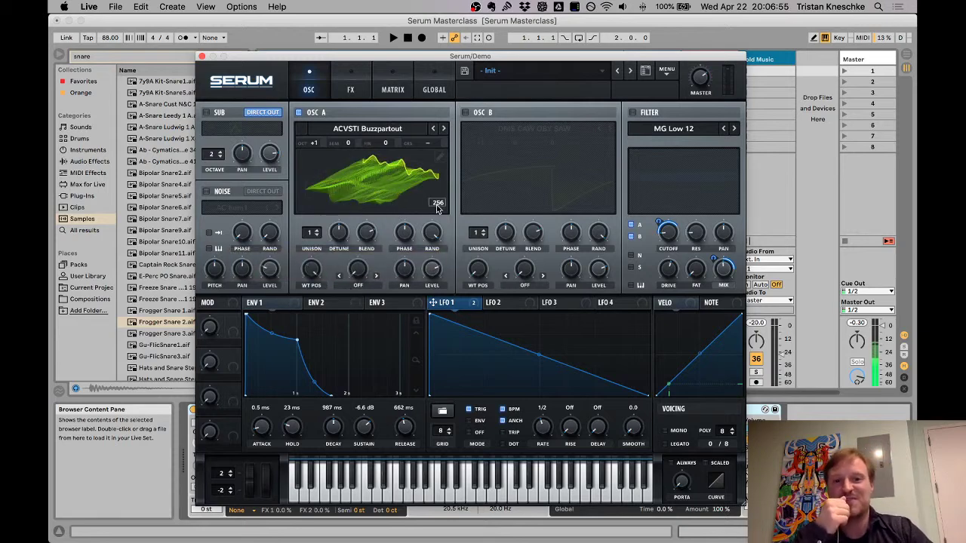
pyautogui.moveTo(309, 271); pyautogui.dragTo(287, 285)
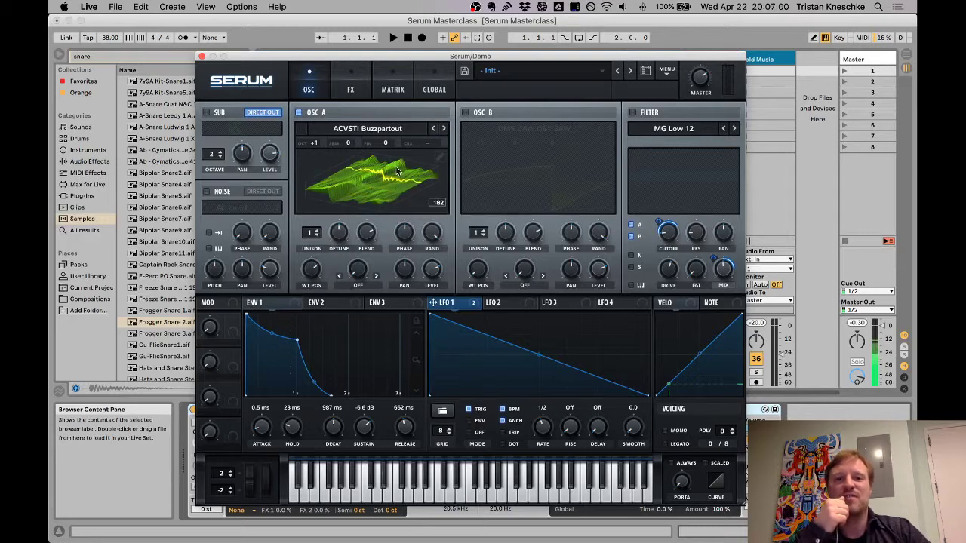
# Step: Switch OSC A's display between 3D and 2D while scanning the wavetable position again
pyautogui.click(380, 207)
pyautogui.click(341, 210)
pyautogui.click(339, 200)
pyautogui.click(339, 200)
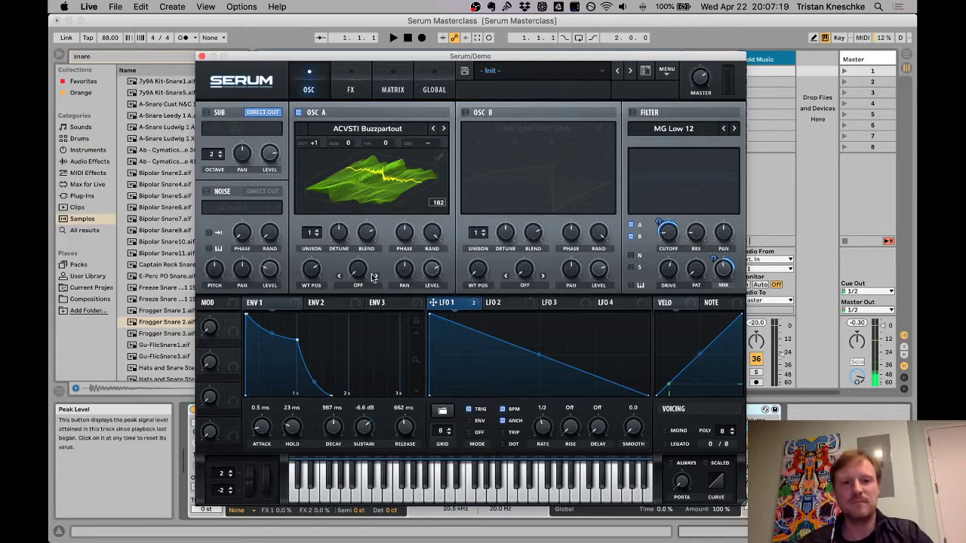
pyautogui.moveTo(317, 269); pyautogui.dragTo(337, 211)
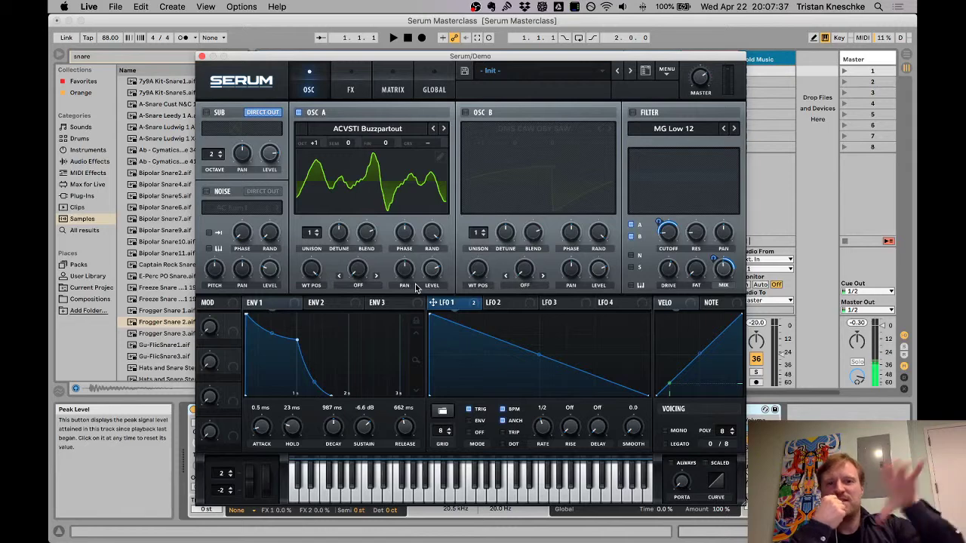
pyautogui.moveTo(308, 270)
pyautogui.mouseDown()
pyautogui.moveTo(287, 393)
pyautogui.moveTo(296, 261)
pyautogui.mouseUp()
# Step: Assign LFO 2 to OSC A's wavetable position, raise the modulation depth and start the position at the first frame
pyautogui.click(498, 302)
pyautogui.moveTo(489, 302); pyautogui.dragTo(309, 270)
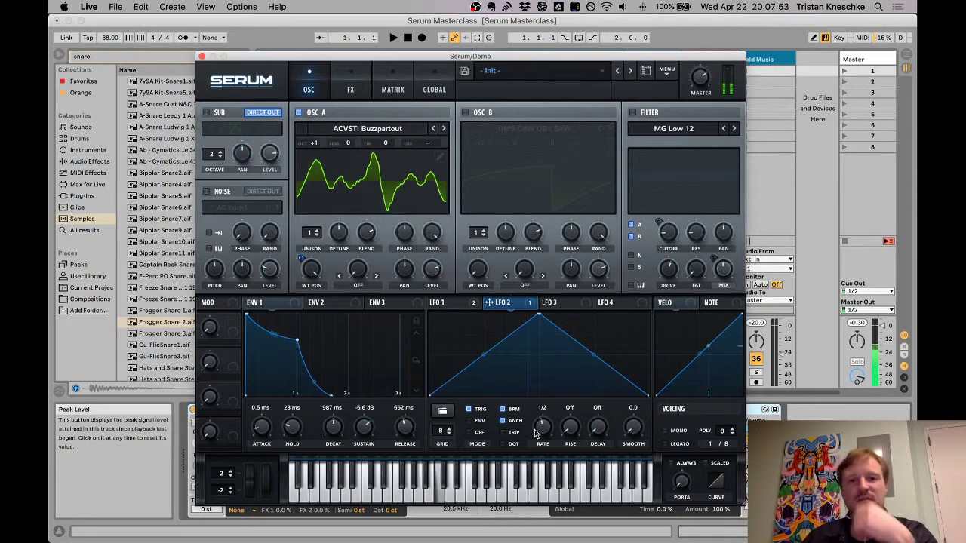
pyautogui.moveTo(303, 257); pyautogui.dragTo(316, 298)
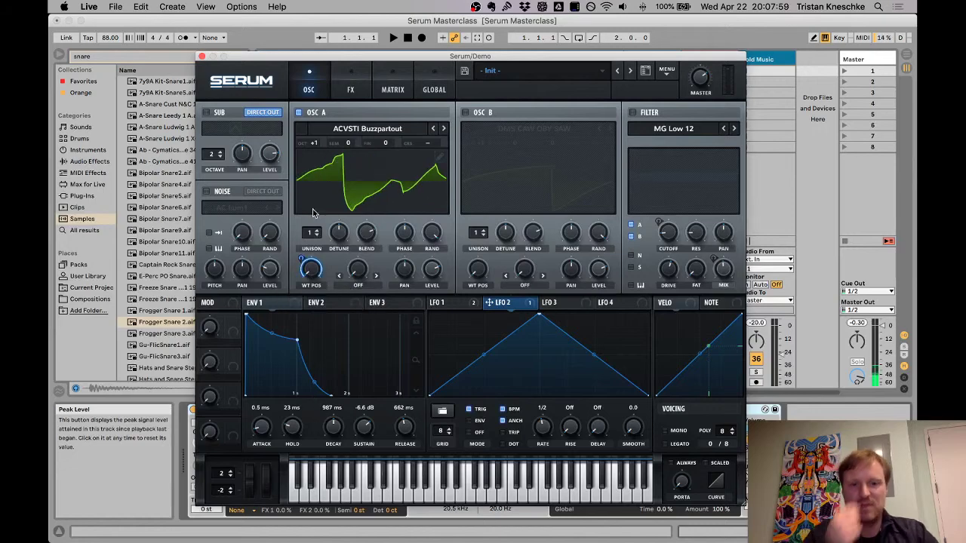
# Step: Slow LFO 2's rate to one bar
pyautogui.moveTo(302, 280)
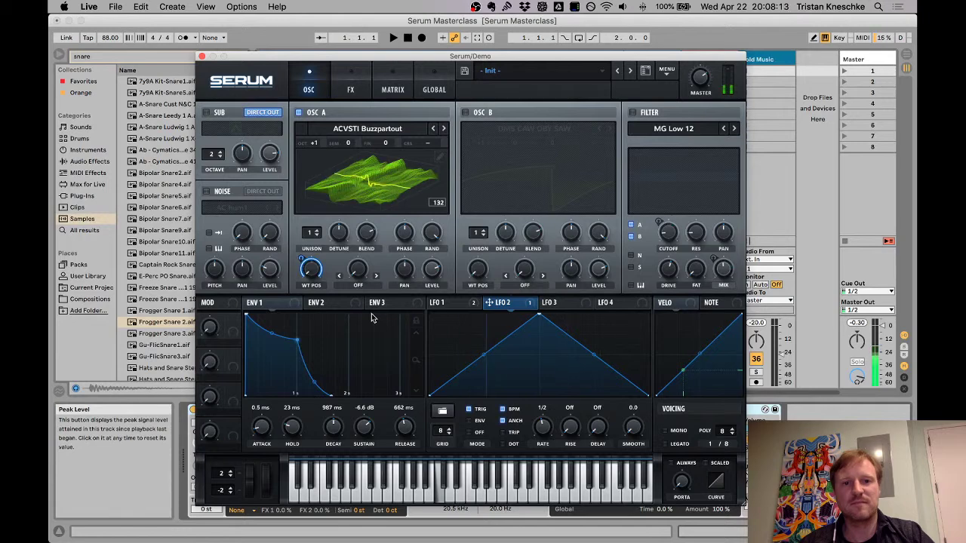
pyautogui.click(503, 420)
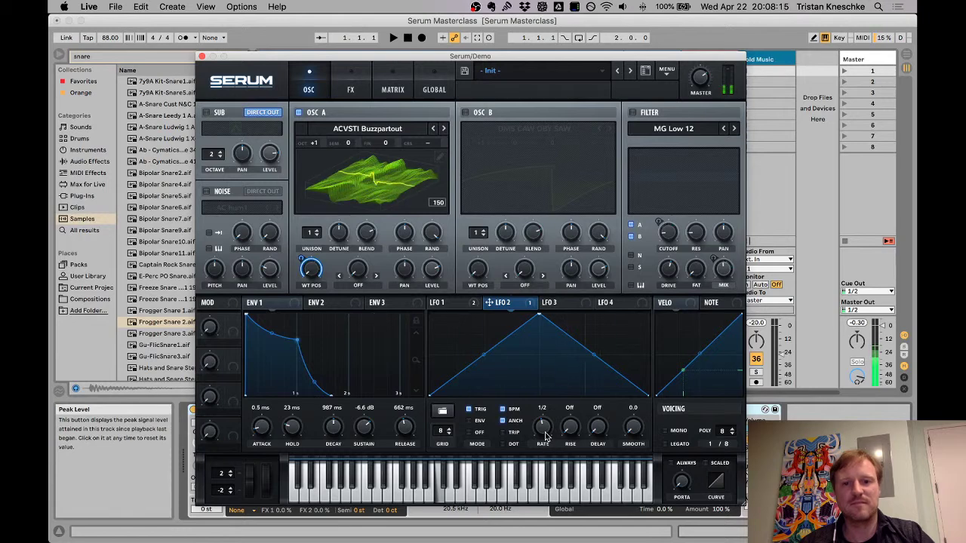
pyautogui.moveTo(542, 427); pyautogui.dragTo(549, 440)
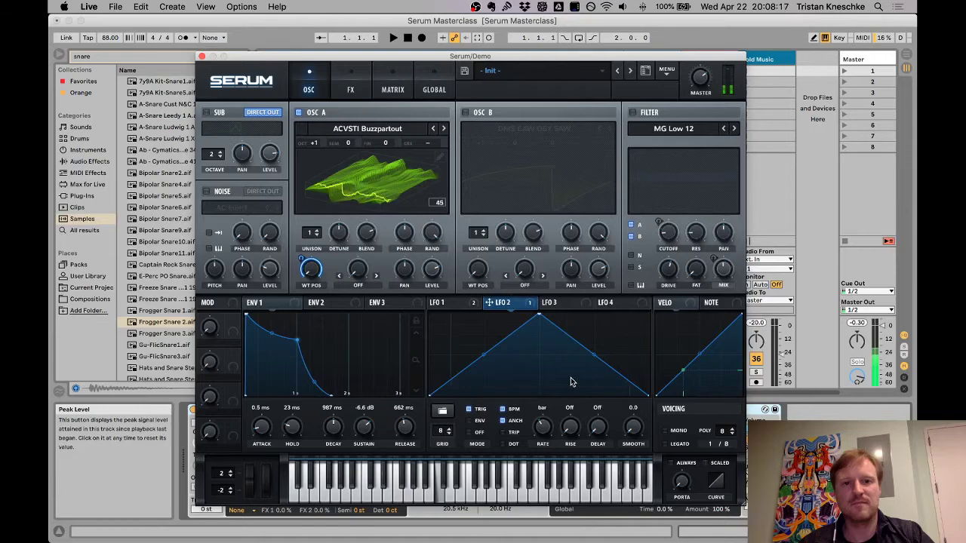
# Step: Lower OSC A's octave to -3
pyautogui.moveTo(320, 138); pyautogui.dragTo(317, 194)
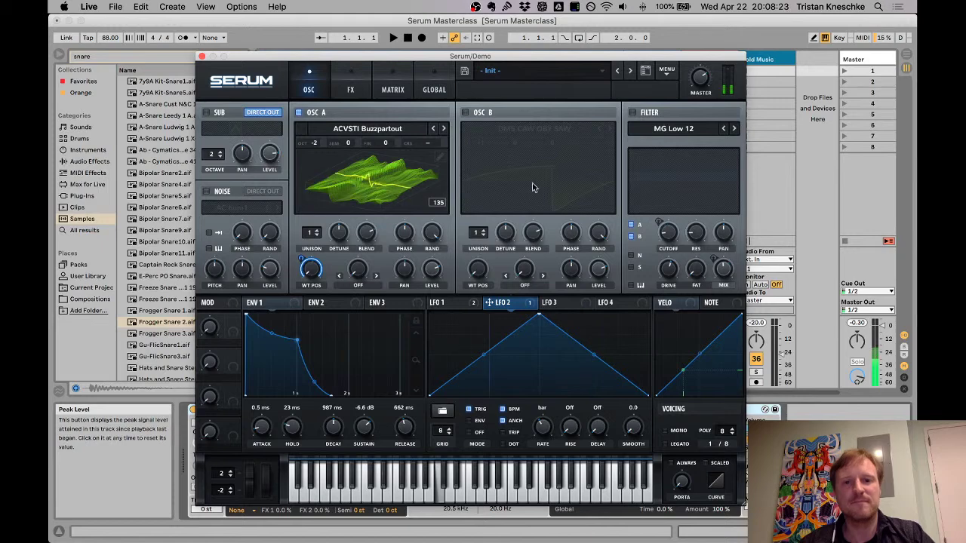
pyautogui.click(317, 154)
pyautogui.moveTo(316, 154); pyautogui.dragTo(317, 164)
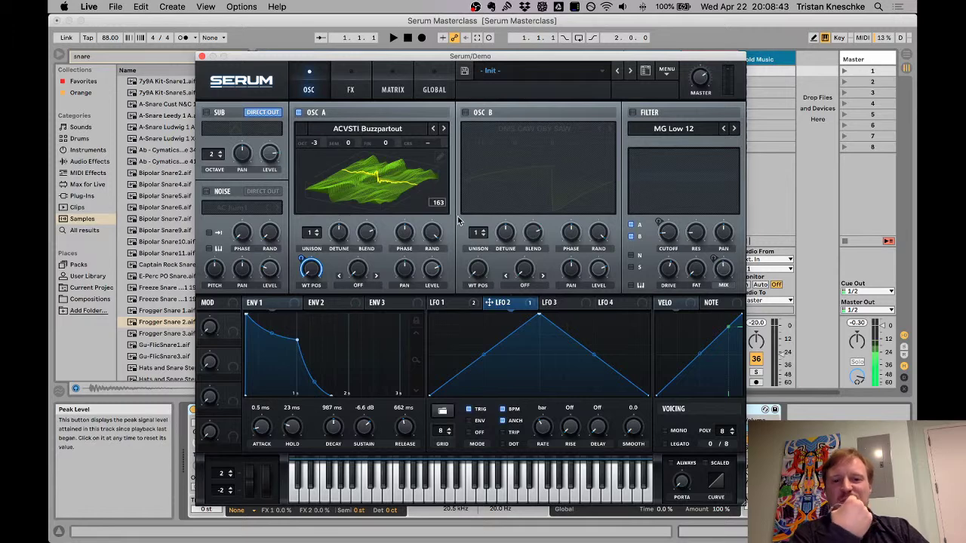
# Step: Turn off the delay effect and return to the oscillator page
pyautogui.click(348, 89)
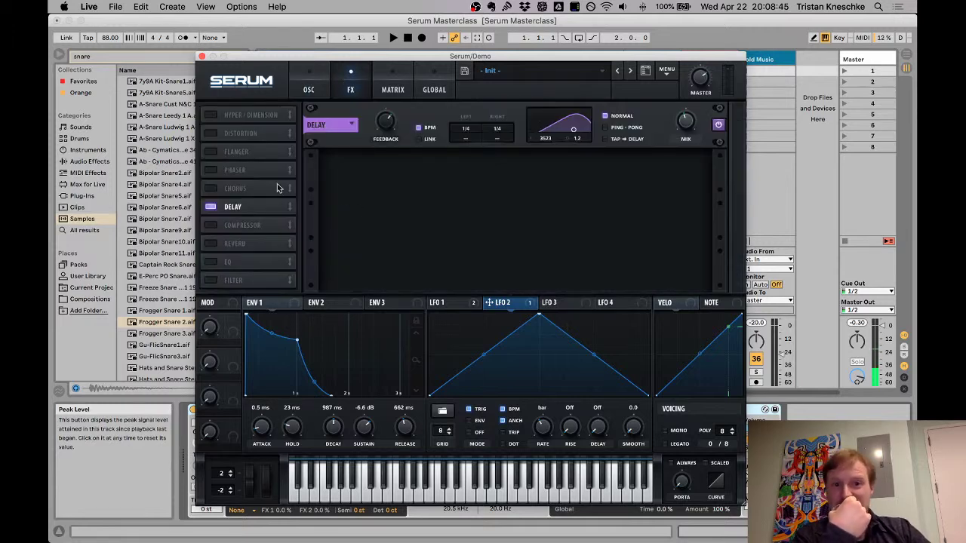
pyautogui.click(213, 207)
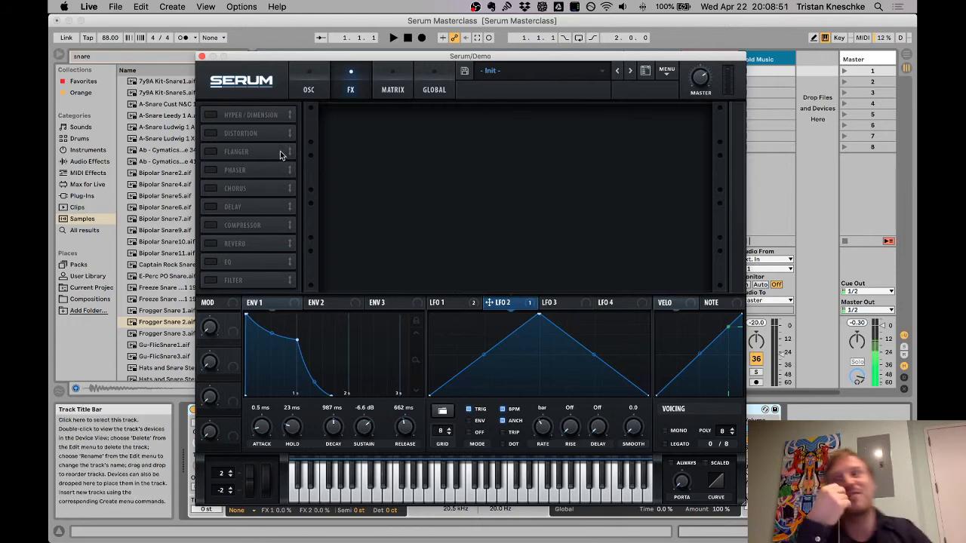
pyautogui.click(312, 89)
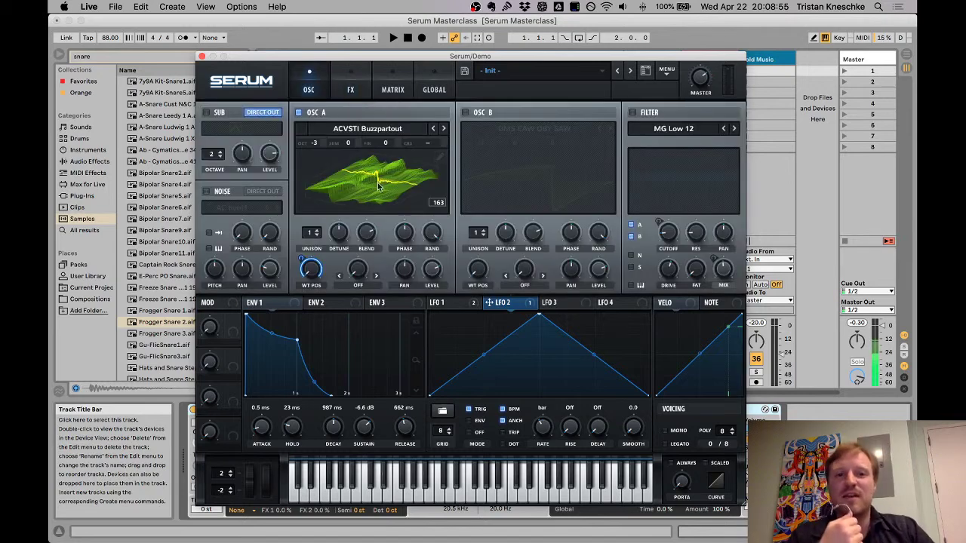
# Step: Turn on OSC B, load the ACVSTI Evil wavetable from AC Virus TI2 and display it in 3D
pyautogui.click(467, 112)
pyautogui.click(501, 132)
pyautogui.moveTo(508, 141)
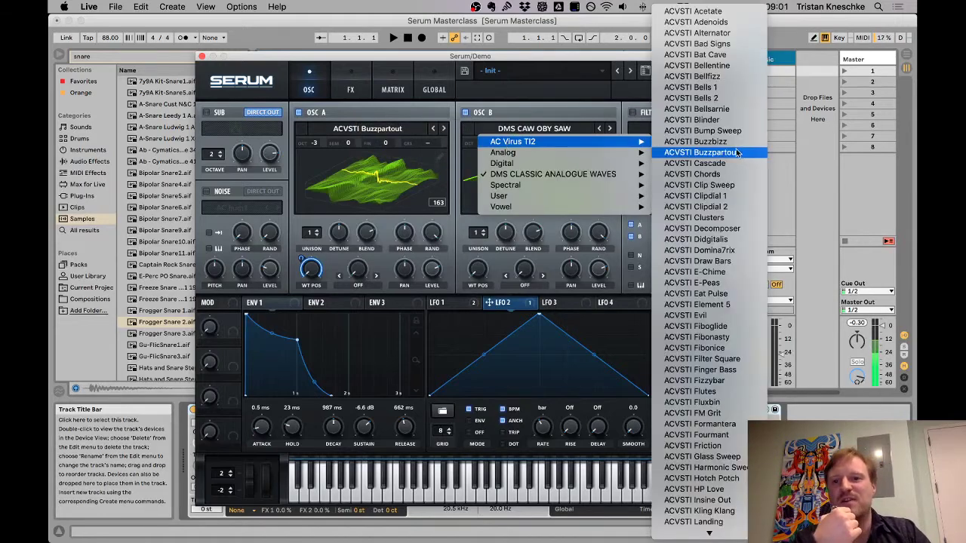
pyautogui.click(713, 317)
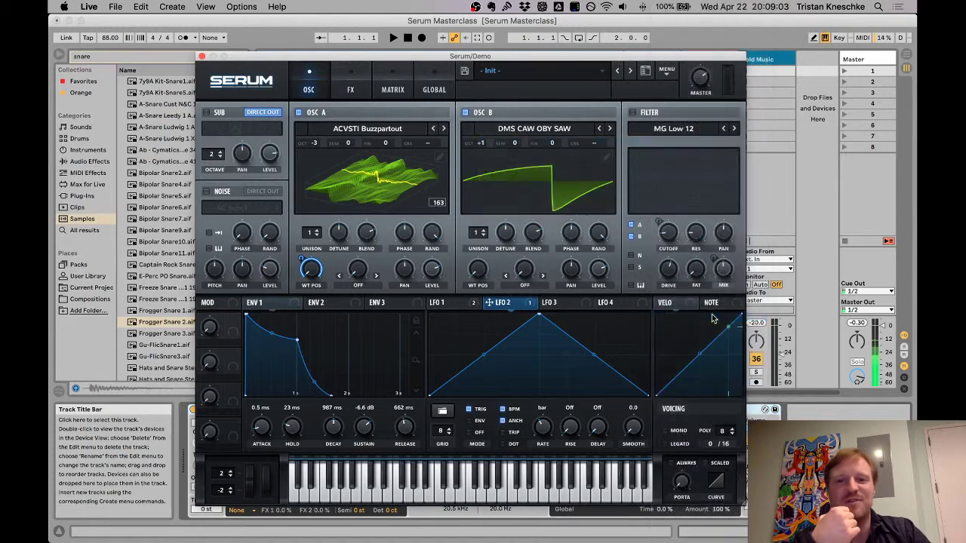
pyautogui.click(562, 186)
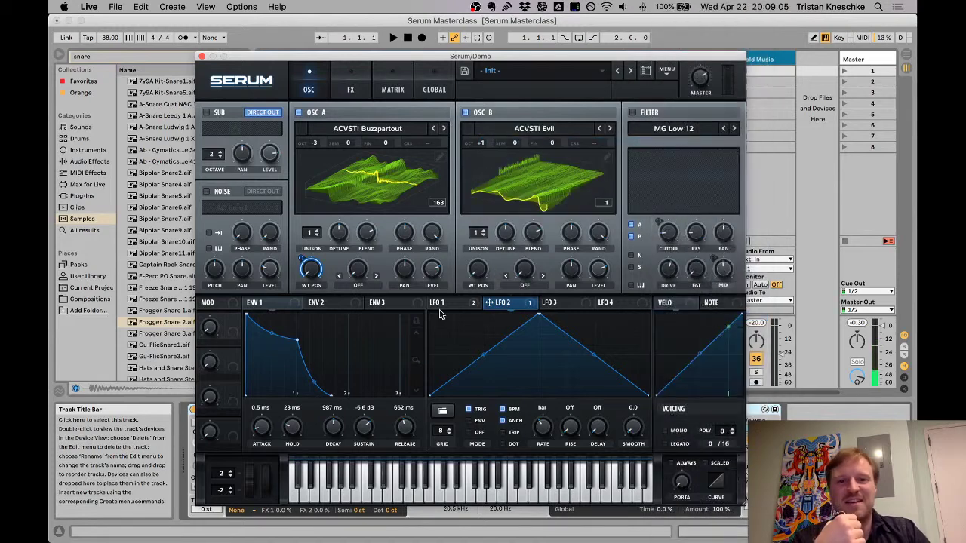
# Step: Set OSC B's octave to 0, and assign LFO 2 to its wavetable position with a reduced modulation depth
pyautogui.moveTo(509, 305); pyautogui.dragTo(477, 270)
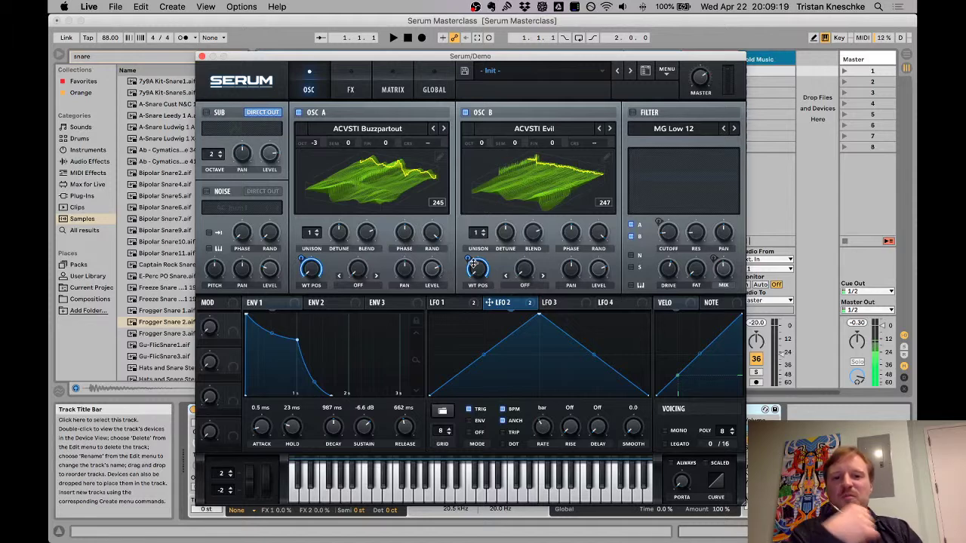
pyautogui.moveTo(469, 259); pyautogui.dragTo(471, 262)
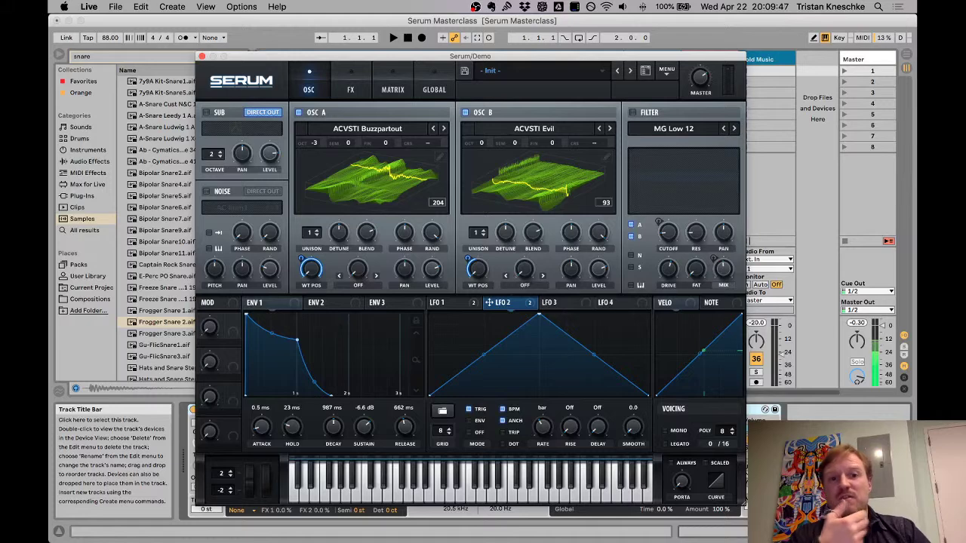
# Step: Load the Basic Shapes wavetable from the Analog category into OSC A
pyautogui.click(385, 135)
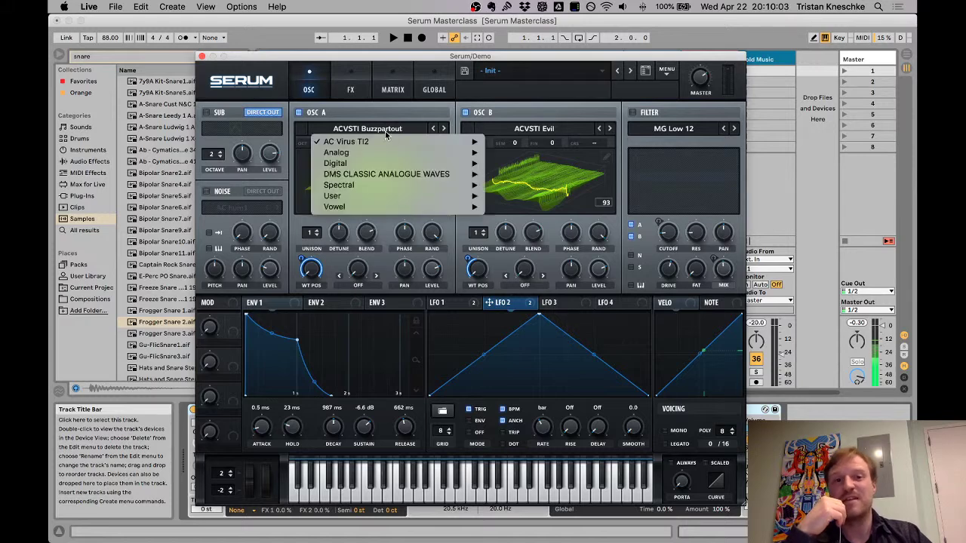
pyautogui.moveTo(335, 156)
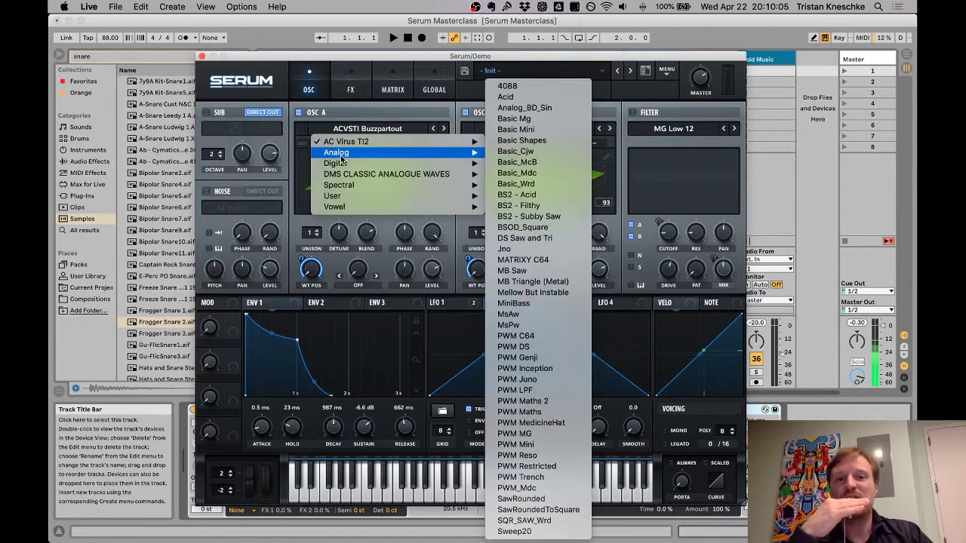
pyautogui.click(566, 141)
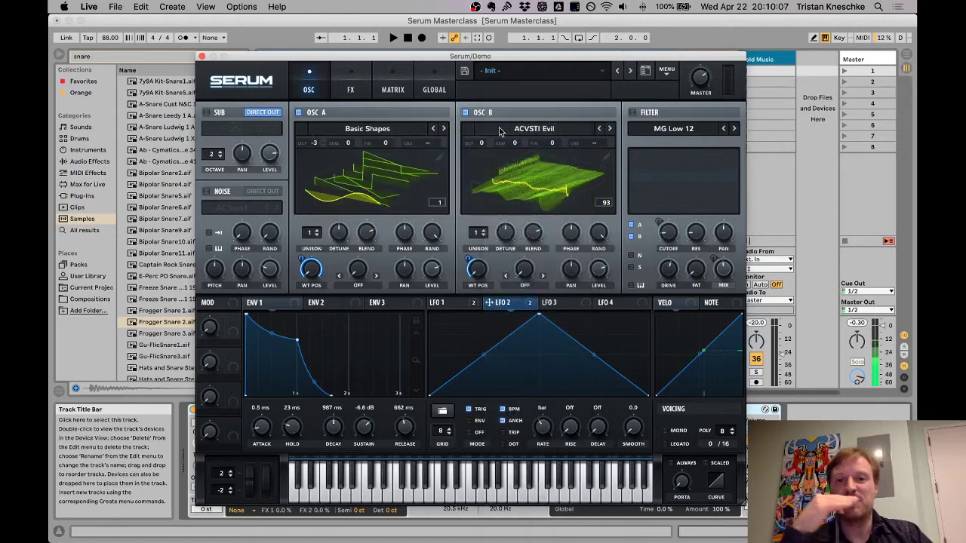
# Step: Turn off OSC B and set OSC A's octave to 0
pyautogui.click(466, 112)
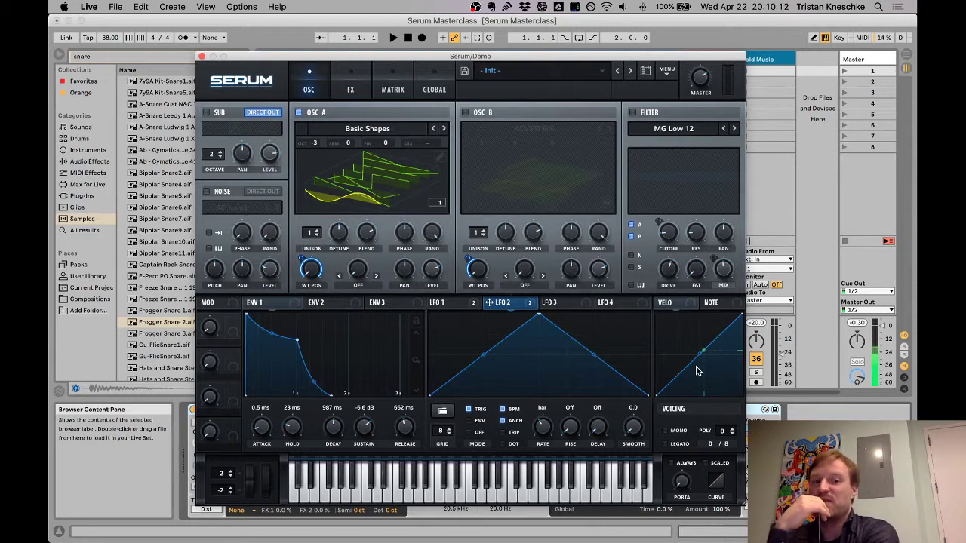
pyautogui.press('a')
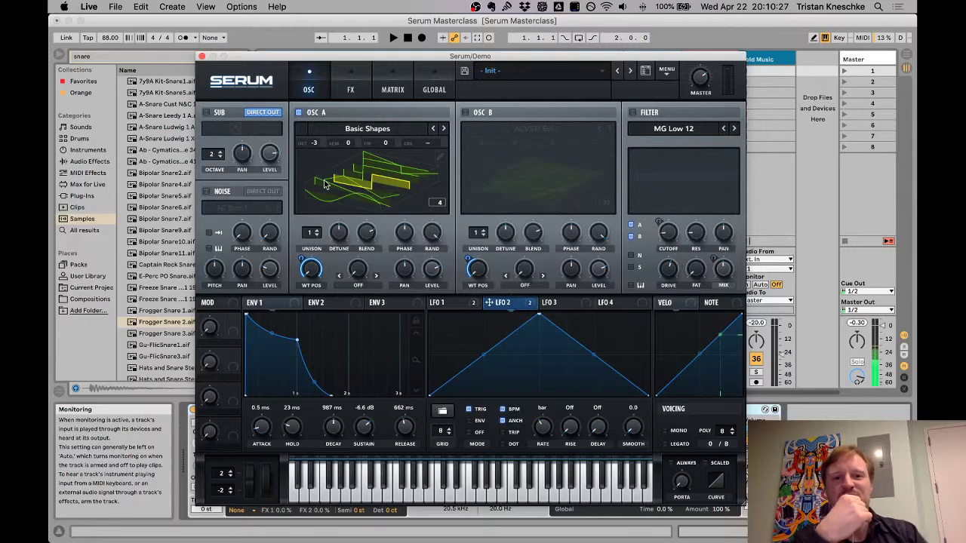
pyautogui.moveTo(316, 145); pyautogui.dragTo(322, 97)
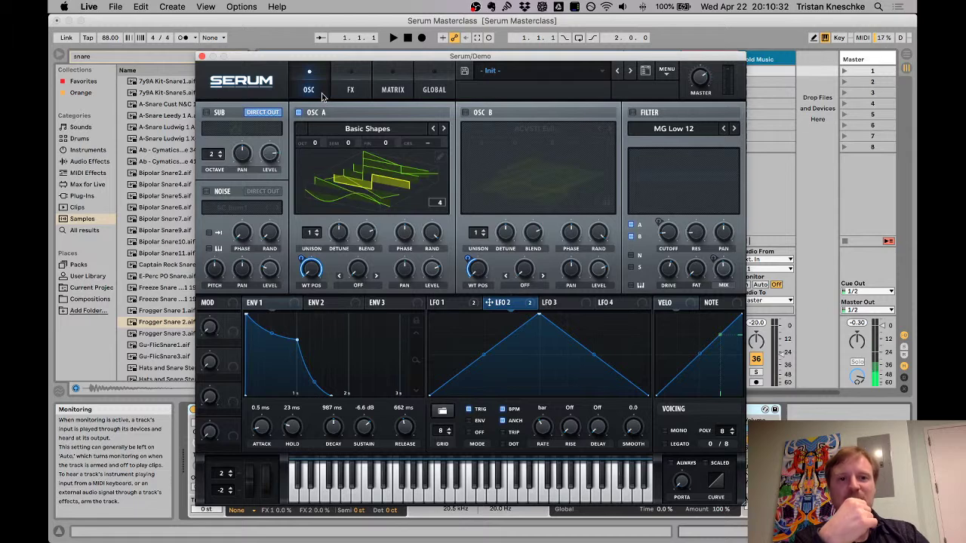
# Step: Examine the frames of OSC A's Basic Shapes table in the wavetable editor, including frame 3, and close the editor
pyautogui.click(440, 157)
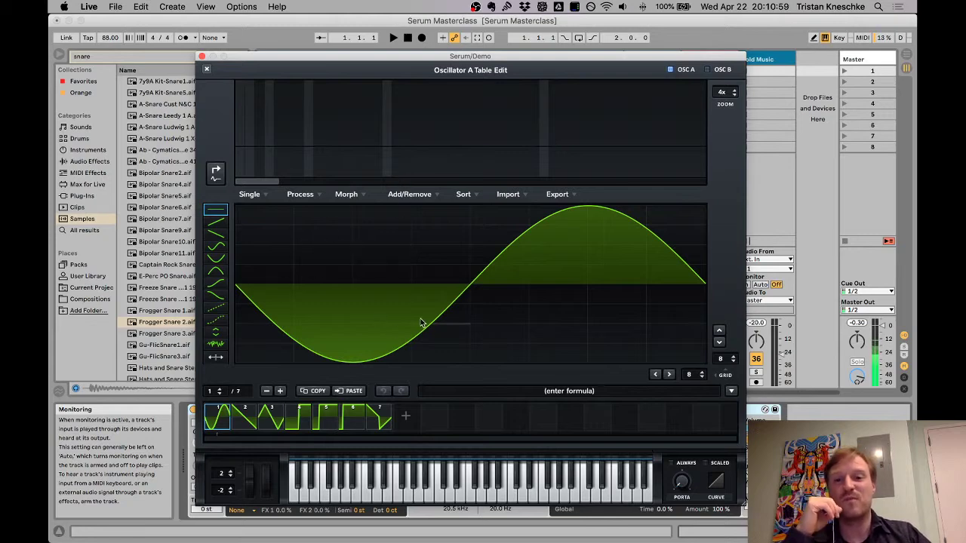
pyautogui.click(272, 419)
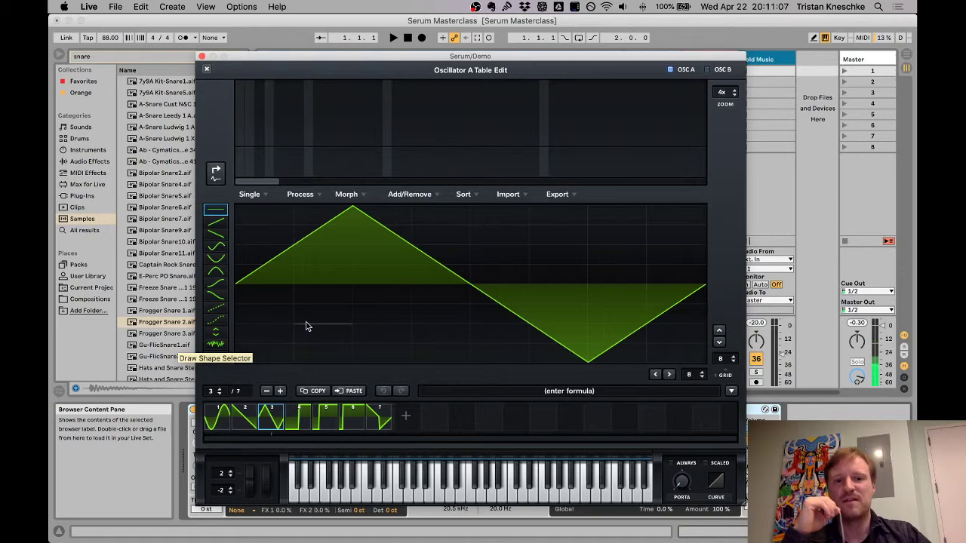
pyautogui.click(204, 70)
# Step: Bypass LFO 2's modulation of OSC A's wavetable position
pyautogui.rightClick(313, 269)
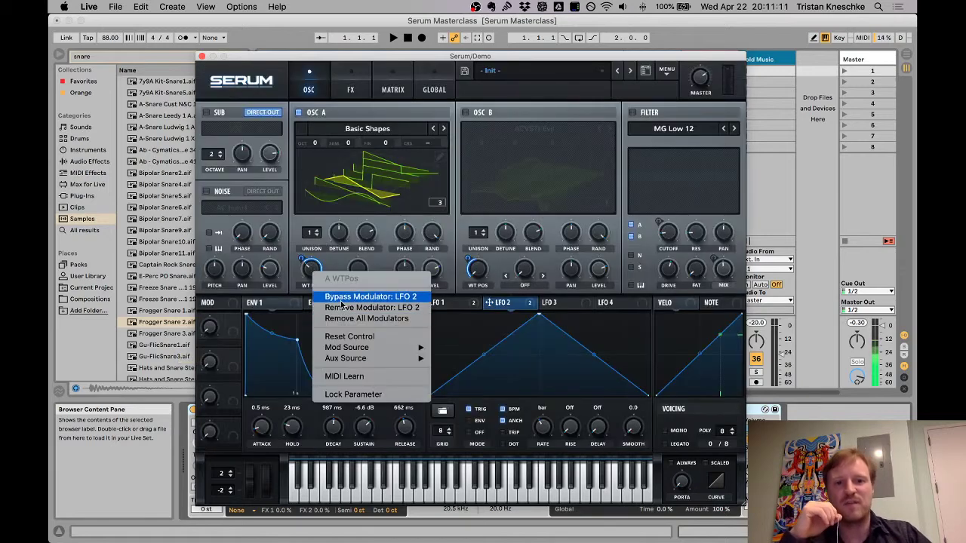
pyautogui.click(343, 299)
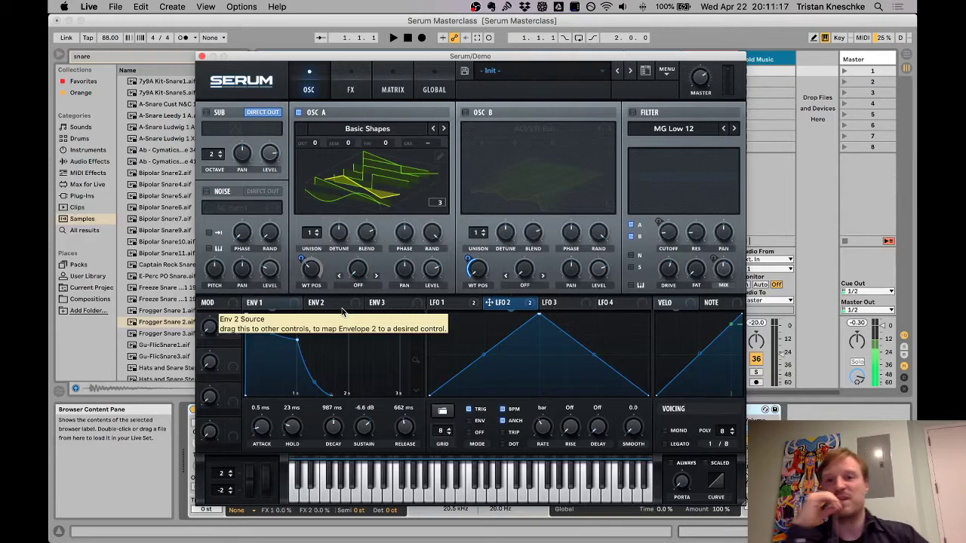
# Step: Open OSC A's wavetable in the editor and redraw parts of frame 3 with flat steps at different heights
pyautogui.click(344, 78)
pyautogui.click(317, 79)
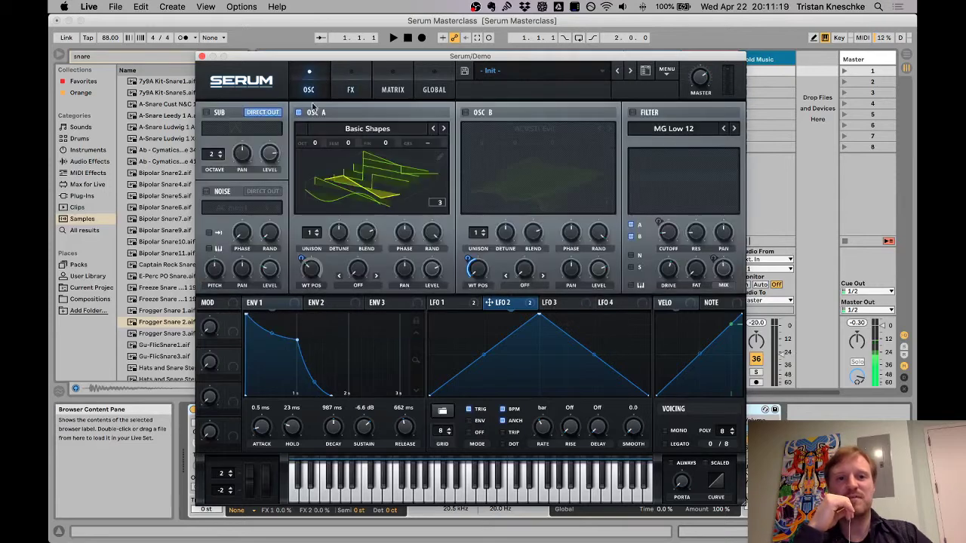
pyautogui.click(441, 158)
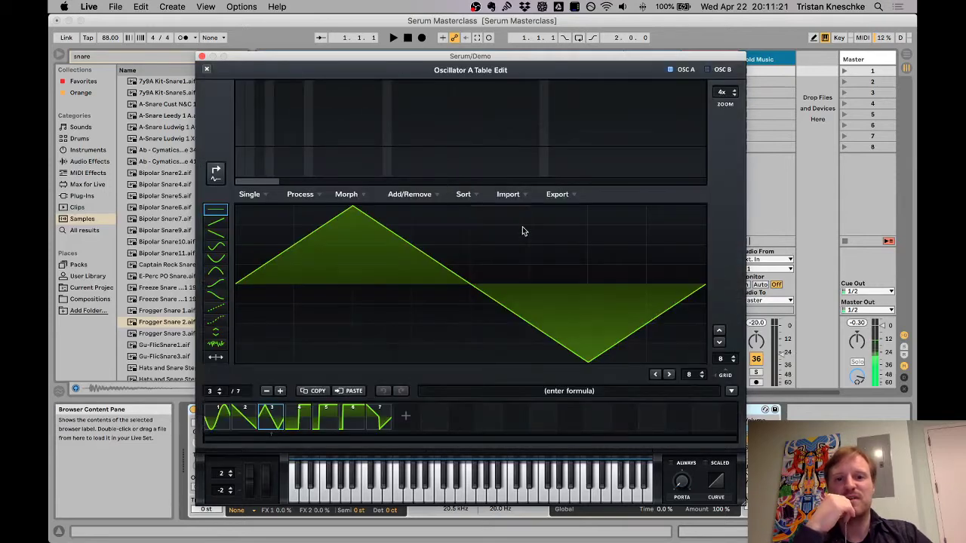
pyautogui.click(218, 292)
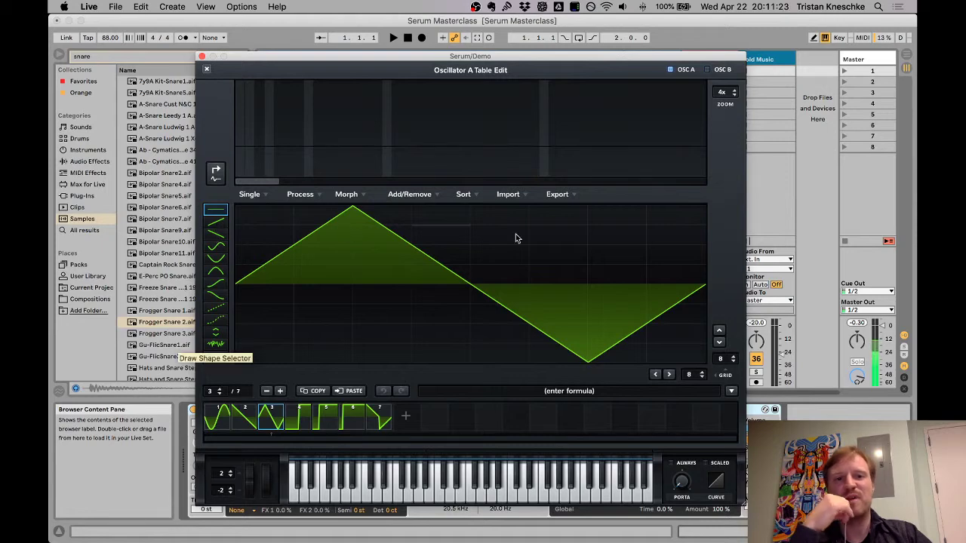
pyautogui.click(556, 248)
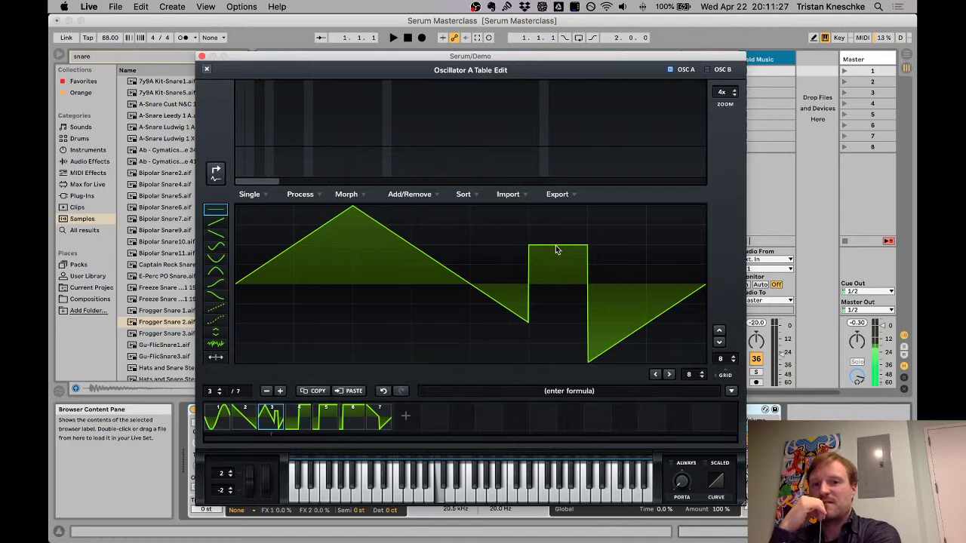
pyautogui.click(309, 244)
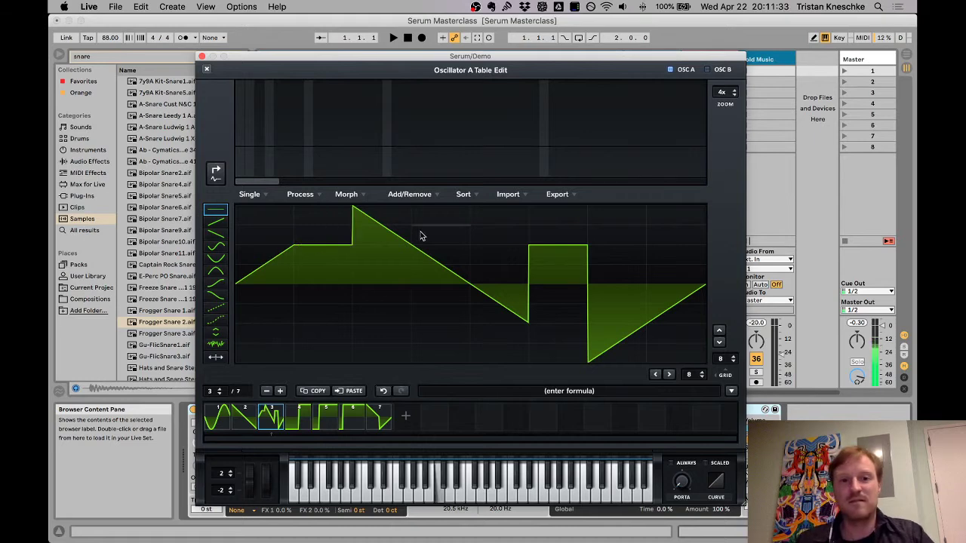
pyautogui.click(437, 227)
pyautogui.moveTo(622, 243)
pyautogui.mouseDown()
pyautogui.moveTo(669, 245)
pyautogui.moveTo(688, 210)
pyautogui.moveTo(671, 332)
pyautogui.moveTo(630, 330)
pyautogui.moveTo(599, 225)
pyautogui.mouseUp()
pyautogui.moveTo(326, 335)
pyautogui.mouseDown()
pyautogui.moveTo(267, 327)
pyautogui.moveTo(274, 243)
pyautogui.mouseUp()
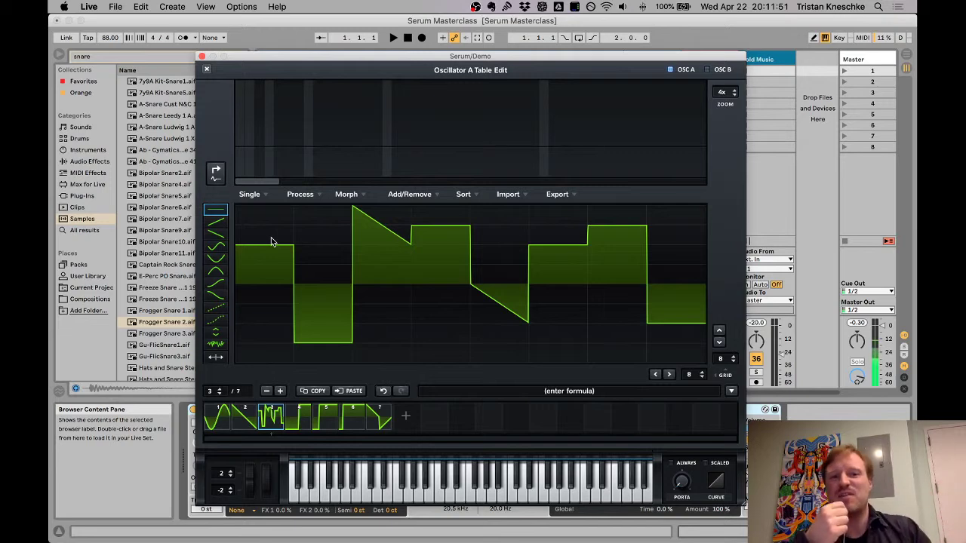
# Step: Select frame 4 and draw a rising ramp across its second half
pyautogui.click(302, 417)
pyautogui.click(214, 221)
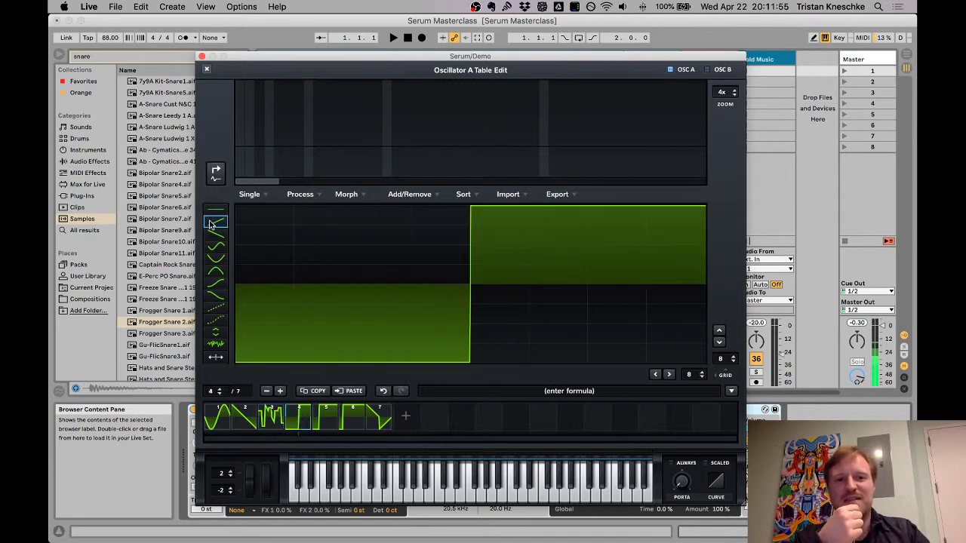
pyautogui.moveTo(485, 284); pyautogui.dragTo(704, 206)
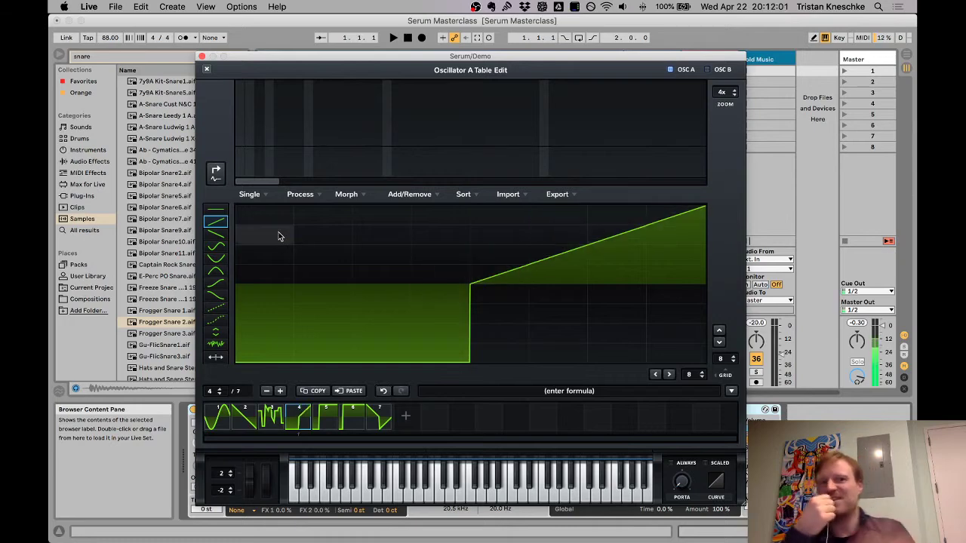
# Step: Redraw frame 4 with the sine, connected-line and S-curve shapes in turn
pyautogui.click(216, 246)
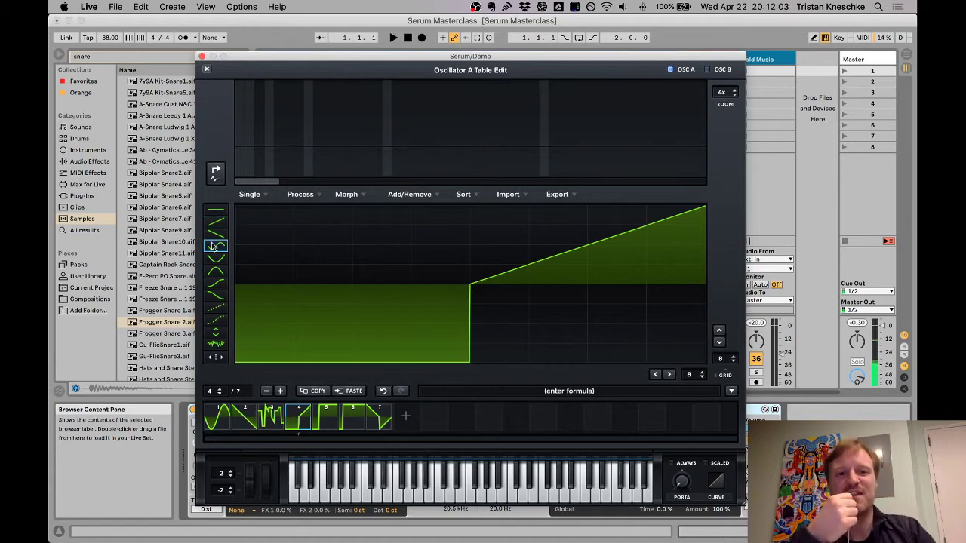
pyautogui.moveTo(486, 284)
pyautogui.mouseDown()
pyautogui.moveTo(495, 246)
pyautogui.moveTo(549, 230)
pyautogui.moveTo(656, 306)
pyautogui.moveTo(661, 338)
pyautogui.mouseUp()
pyautogui.moveTo(418, 302)
pyautogui.mouseDown()
pyautogui.moveTo(298, 231)
pyautogui.moveTo(255, 284)
pyautogui.moveTo(389, 351)
pyautogui.moveTo(477, 267)
pyautogui.moveTo(309, 248)
pyautogui.moveTo(442, 300)
pyautogui.moveTo(531, 306)
pyautogui.moveTo(615, 246)
pyautogui.moveTo(628, 366)
pyautogui.moveTo(459, 260)
pyautogui.moveTo(283, 308)
pyautogui.moveTo(481, 303)
pyautogui.moveTo(630, 278)
pyautogui.moveTo(604, 280)
pyautogui.mouseUp()
pyautogui.click(216, 306)
pyautogui.moveTo(294, 320)
pyautogui.mouseDown()
pyautogui.moveTo(352, 349)
pyautogui.moveTo(423, 310)
pyautogui.moveTo(509, 231)
pyautogui.moveTo(594, 302)
pyautogui.mouseUp()
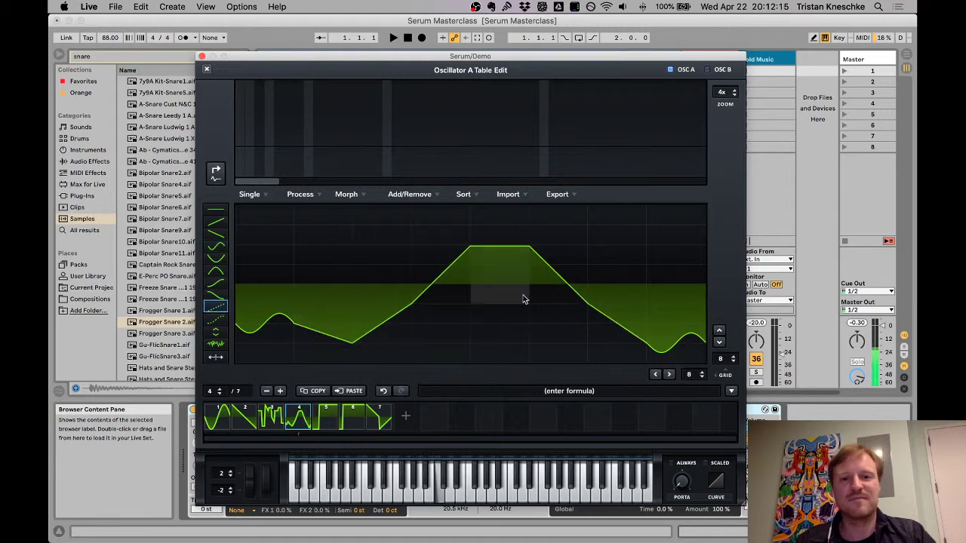
pyautogui.moveTo(236, 323); pyautogui.dragTo(294, 323)
pyautogui.click(216, 283)
pyautogui.moveTo(237, 245)
pyautogui.mouseDown()
pyautogui.moveTo(323, 231)
pyautogui.moveTo(438, 332)
pyautogui.mouseUp()
# Step: Redraw frame 4 with valley-shaped curves in every grid section and cover the whole waveform with the noise shape
pyautogui.click(215, 258)
pyautogui.moveTo(242, 317)
pyautogui.mouseDown()
pyautogui.moveTo(391, 340)
pyautogui.moveTo(470, 291)
pyautogui.moveTo(570, 256)
pyautogui.moveTo(651, 313)
pyautogui.moveTo(651, 330)
pyautogui.mouseUp()
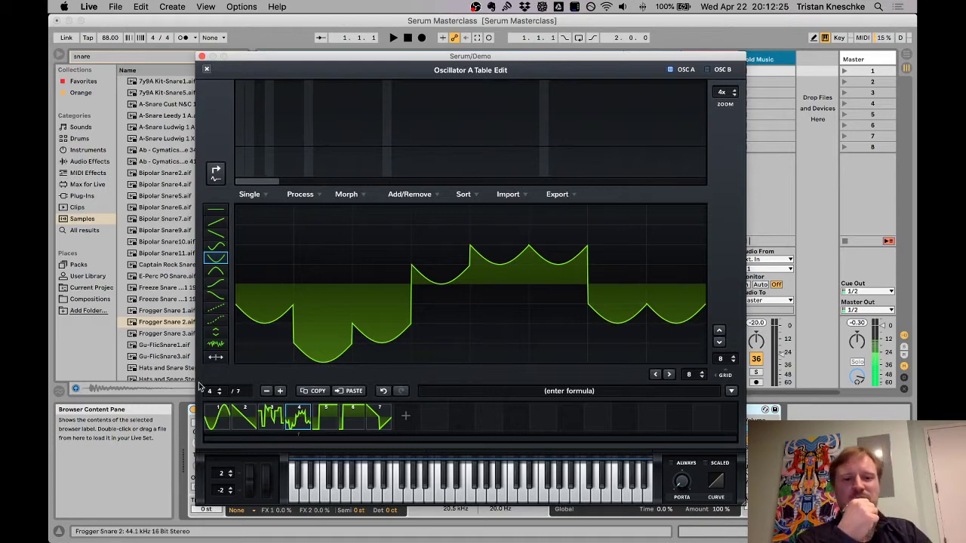
pyautogui.click(216, 343)
pyautogui.click(290, 323)
pyautogui.moveTo(295, 323); pyautogui.dragTo(306, 319)
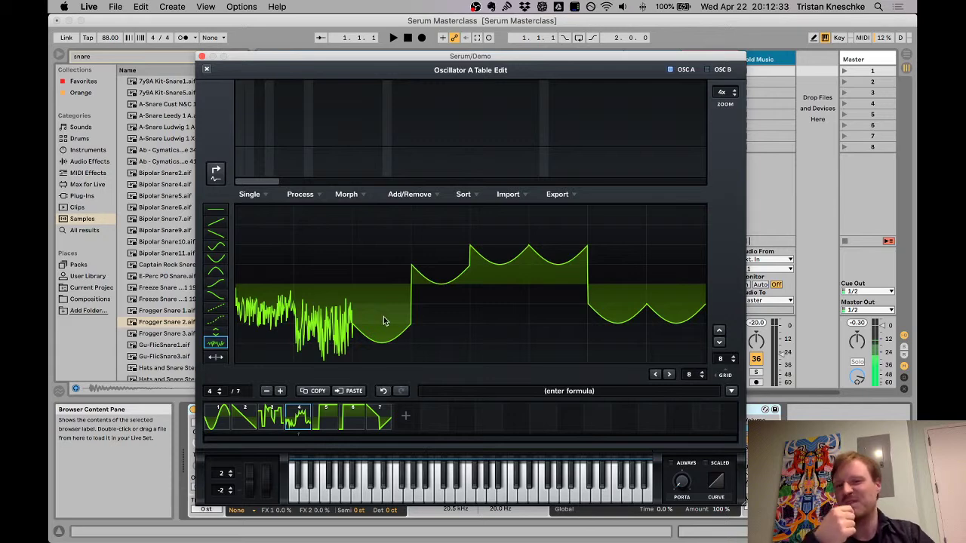
pyautogui.moveTo(383, 321)
pyautogui.mouseDown()
pyautogui.moveTo(407, 322)
pyautogui.moveTo(446, 254)
pyautogui.moveTo(496, 239)
pyautogui.moveTo(543, 270)
pyautogui.moveTo(563, 345)
pyautogui.moveTo(664, 309)
pyautogui.moveTo(646, 257)
pyautogui.moveTo(592, 259)
pyautogui.moveTo(576, 316)
pyautogui.moveTo(536, 343)
pyautogui.moveTo(499, 338)
pyautogui.moveTo(505, 266)
pyautogui.moveTo(508, 290)
pyautogui.moveTo(547, 292)
pyautogui.moveTo(577, 257)
pyautogui.moveTo(565, 193)
pyautogui.moveTo(567, 395)
pyautogui.moveTo(584, 244)
pyautogui.moveTo(570, 147)
pyautogui.mouseUp()
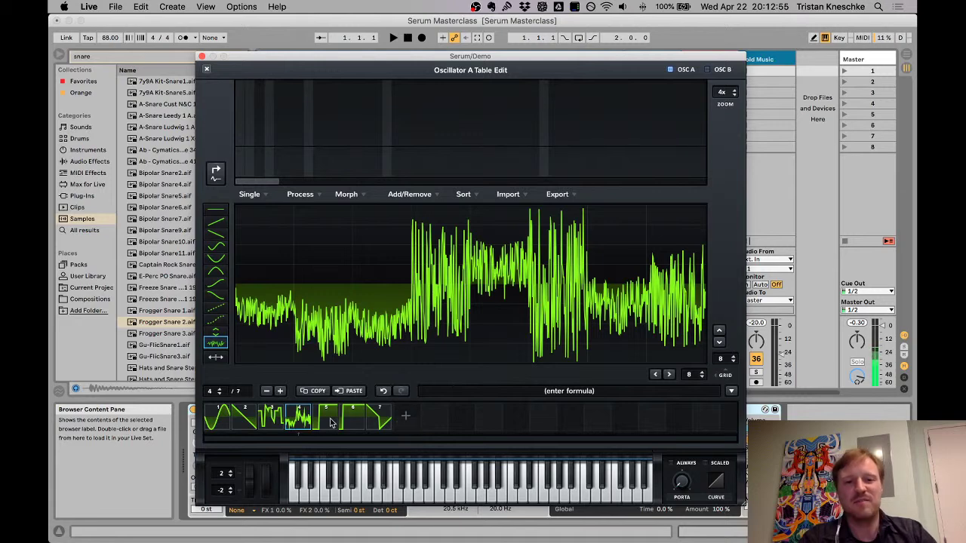
# Step: Delete frames 5 to 7 and the saw frame 2, keeping the sine and the two redrawn frames
pyautogui.moveTo(328, 419); pyautogui.dragTo(371, 426)
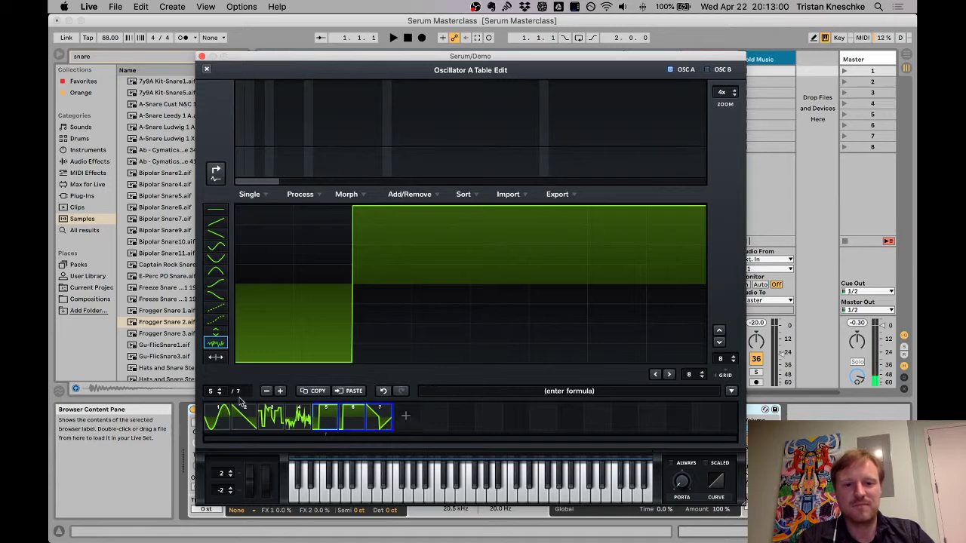
pyautogui.click(268, 390)
pyautogui.click(337, 419)
pyautogui.click(266, 391)
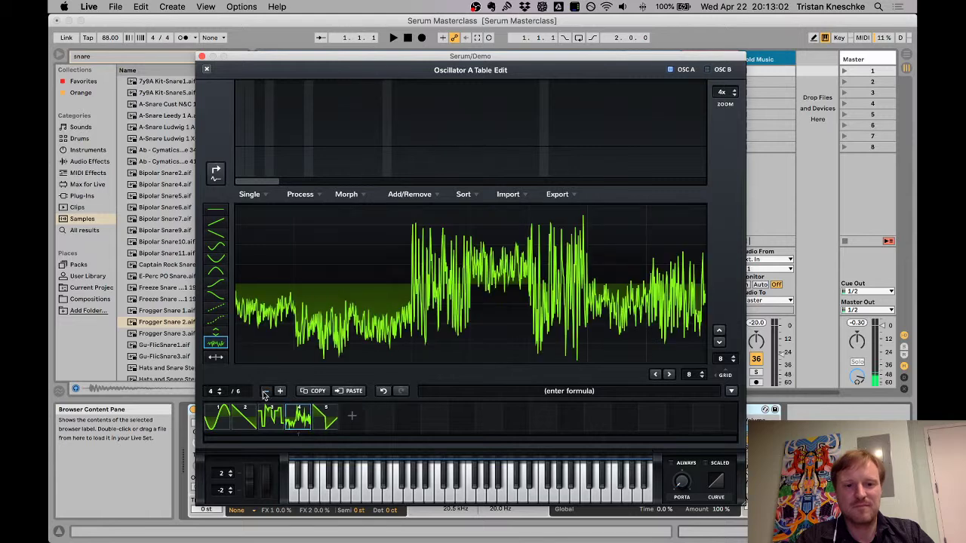
pyautogui.click(325, 417)
pyautogui.click(267, 390)
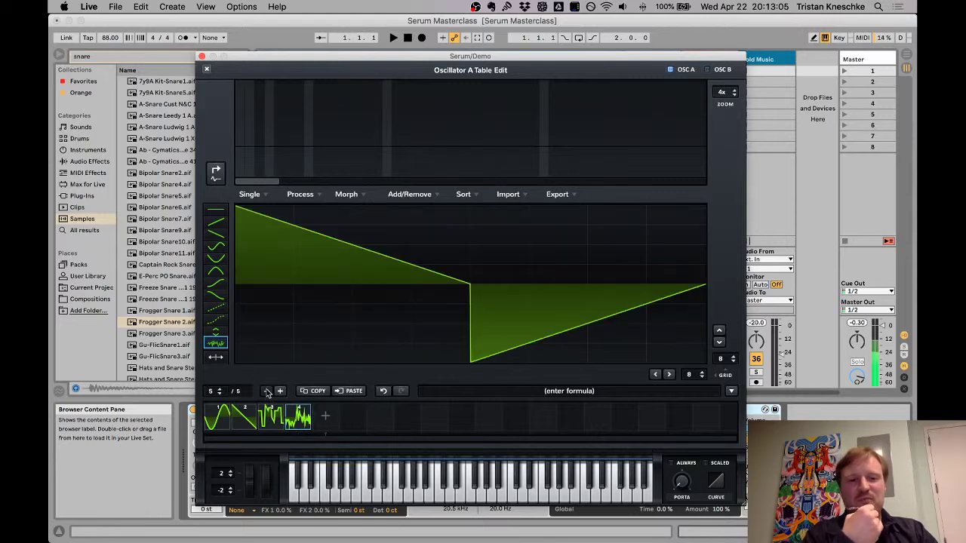
pyautogui.click(266, 391)
pyautogui.click(249, 417)
# Step: Review the three remaining frames and add a fourth one drawn as a descending staircase of flat steps
pyautogui.click(227, 415)
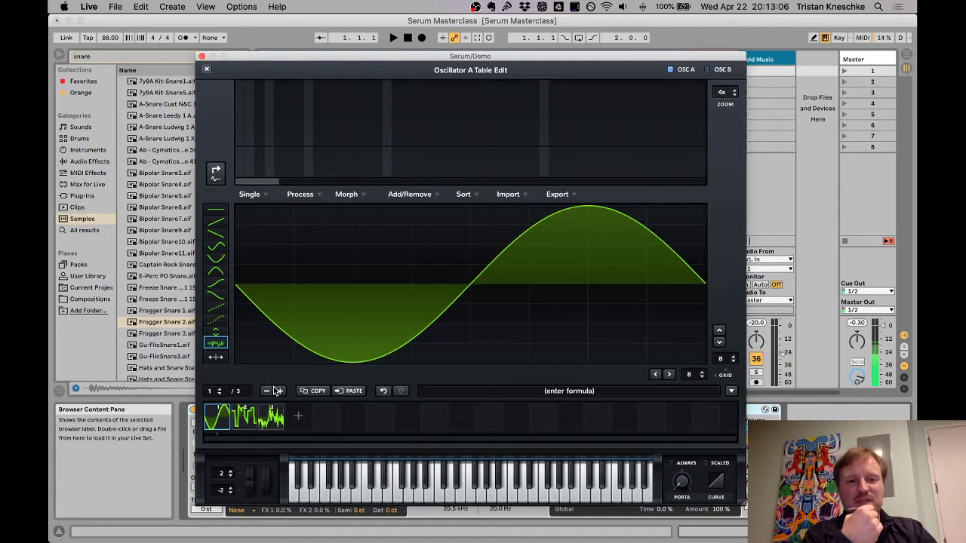
pyautogui.click(245, 421)
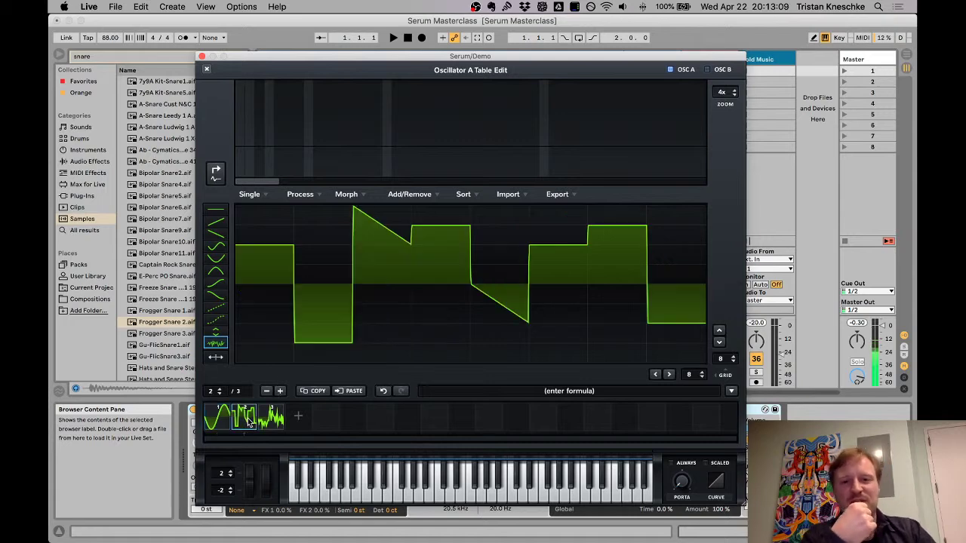
pyautogui.click(272, 419)
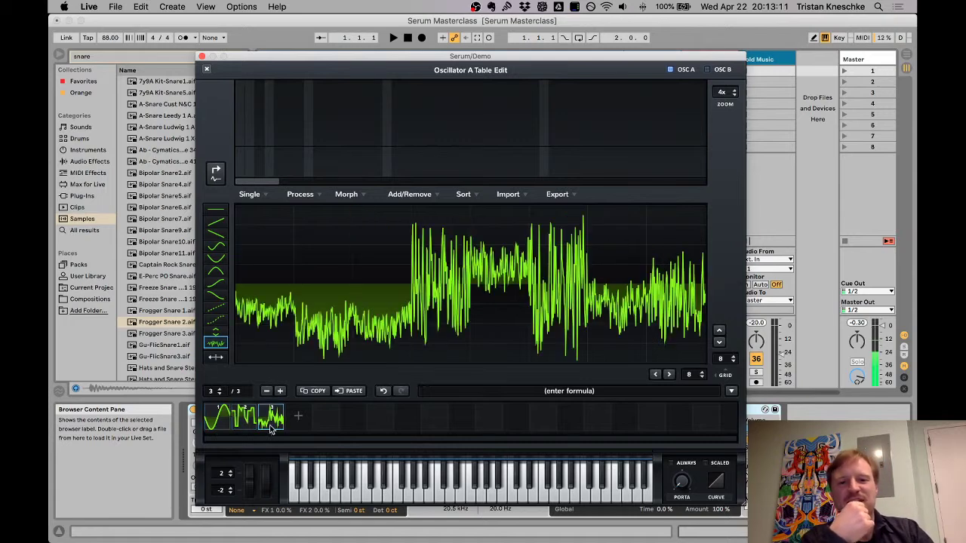
pyautogui.click(298, 419)
pyautogui.click(217, 212)
pyautogui.moveTo(301, 254)
pyautogui.mouseDown()
pyautogui.moveTo(340, 275)
pyautogui.moveTo(466, 290)
pyautogui.moveTo(704, 351)
pyautogui.mouseUp()
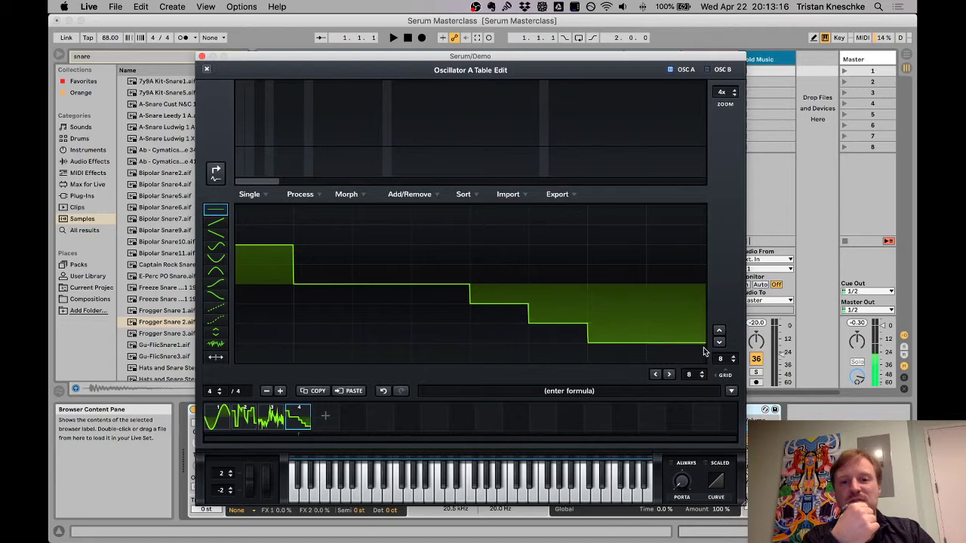
# Step: Add frame 5 and draw sine-shaped segments across its full width
pyautogui.click(327, 417)
pyautogui.click(216, 246)
pyautogui.moveTo(237, 329)
pyautogui.mouseDown()
pyautogui.moveTo(286, 332)
pyautogui.moveTo(536, 225)
pyautogui.moveTo(672, 310)
pyautogui.moveTo(705, 316)
pyautogui.mouseUp()
# Step: Add frame 6, draw rising S-curve segments across it, and drop its second grid section to the minimum
pyautogui.click(217, 282)
pyautogui.click(353, 416)
pyautogui.moveTo(264, 270)
pyautogui.mouseDown()
pyautogui.moveTo(381, 275)
pyautogui.moveTo(427, 358)
pyautogui.moveTo(508, 351)
pyautogui.moveTo(534, 208)
pyautogui.moveTo(537, 227)
pyautogui.moveTo(671, 233)
pyautogui.mouseUp()
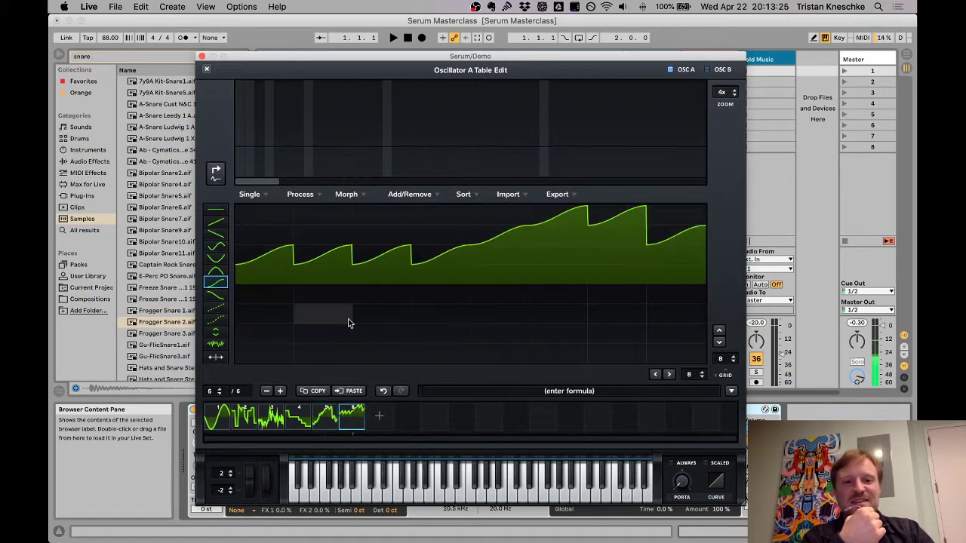
pyautogui.moveTo(348, 323); pyautogui.dragTo(337, 368)
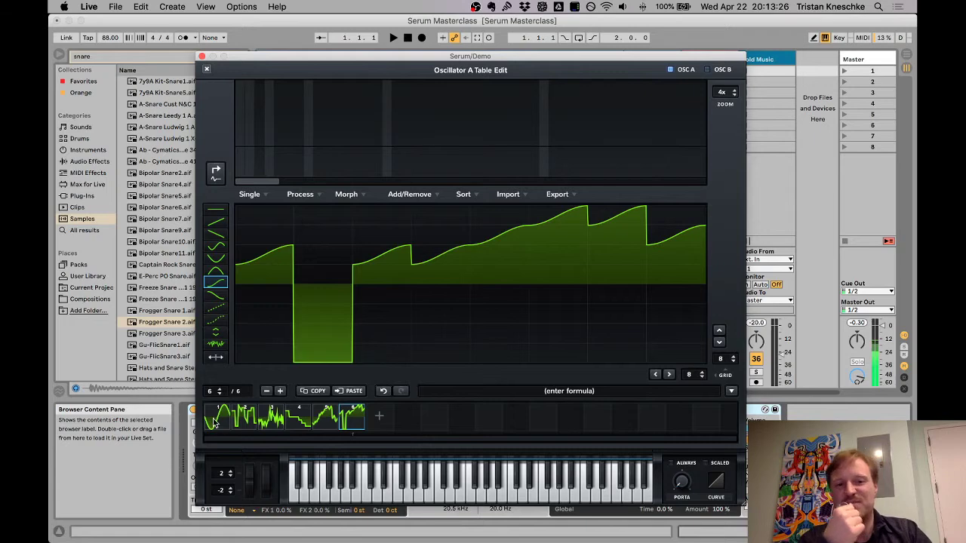
# Step: Look through frames 2 to 6, then select all six frames and apply Morph - Crossfade
pyautogui.click(250, 422)
pyautogui.click(272, 425)
pyautogui.click(300, 417)
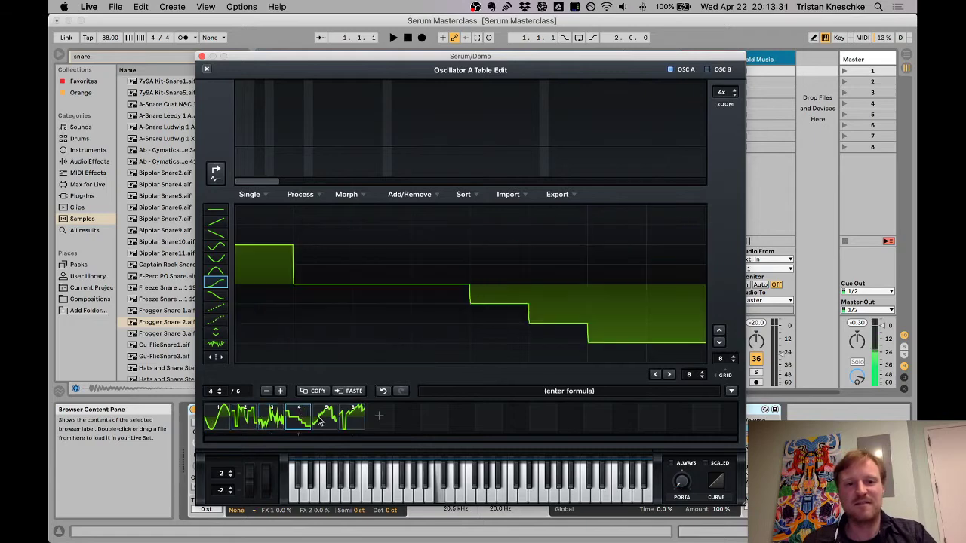
pyautogui.click(332, 422)
pyautogui.click(357, 423)
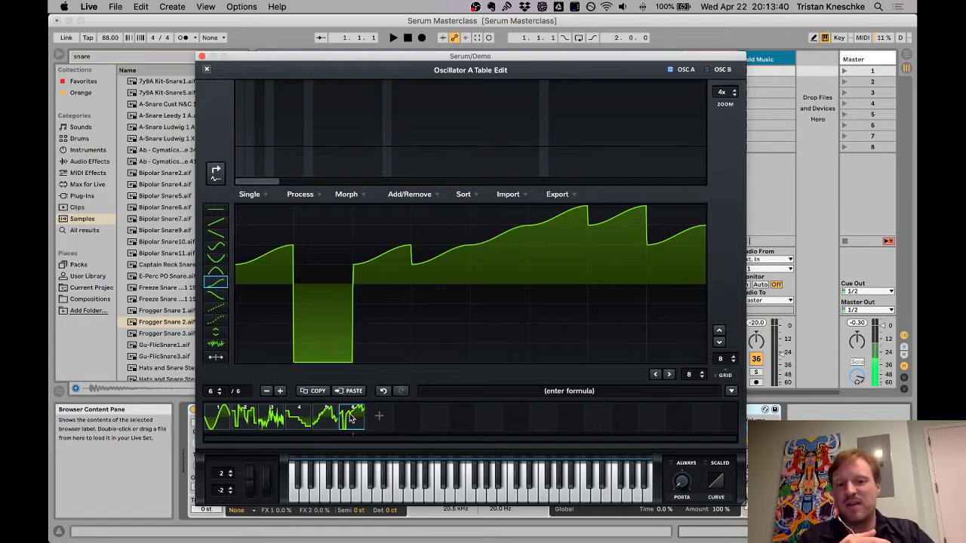
pyautogui.keyDown('shift'); pyautogui.click(221, 425); pyautogui.keyUp('shift')
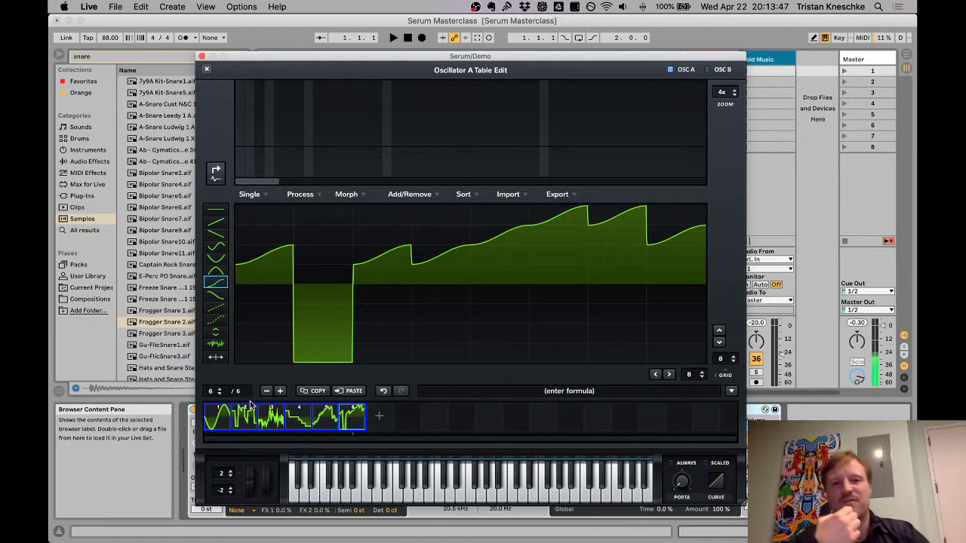
pyautogui.click(345, 194)
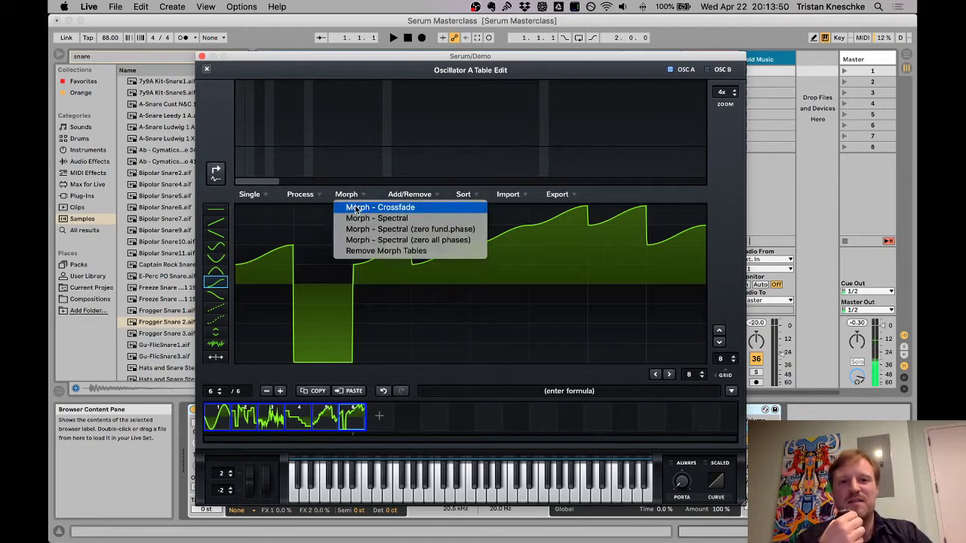
pyautogui.click(356, 209)
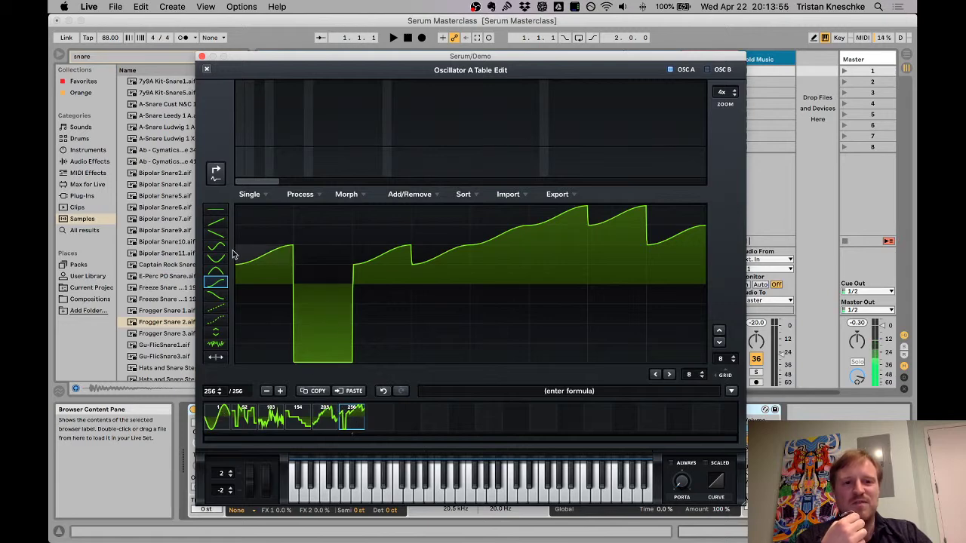
# Step: Close the wavetable editor and sweep OSC A's wavetable position, ending on frame 77
pyautogui.click(206, 69)
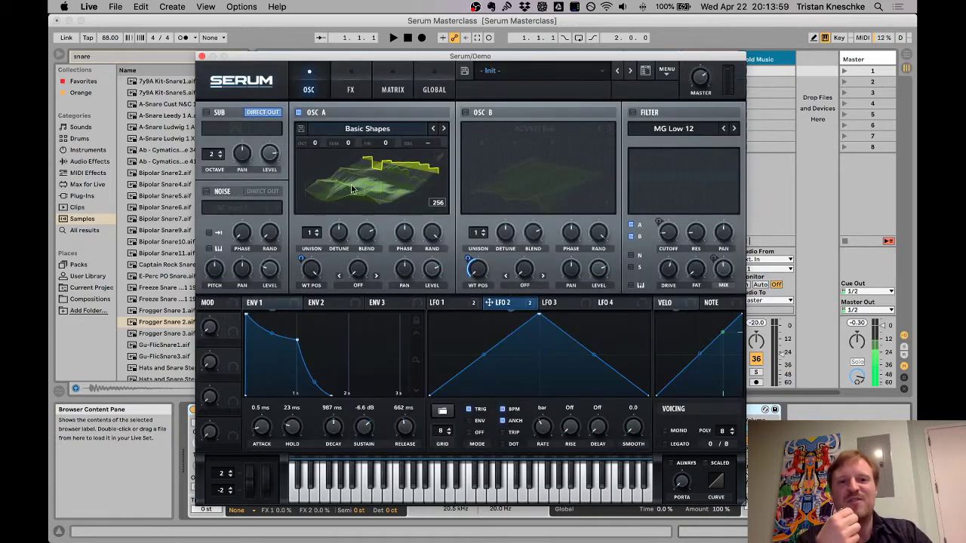
pyautogui.moveTo(321, 269); pyautogui.dragTo(339, 399)
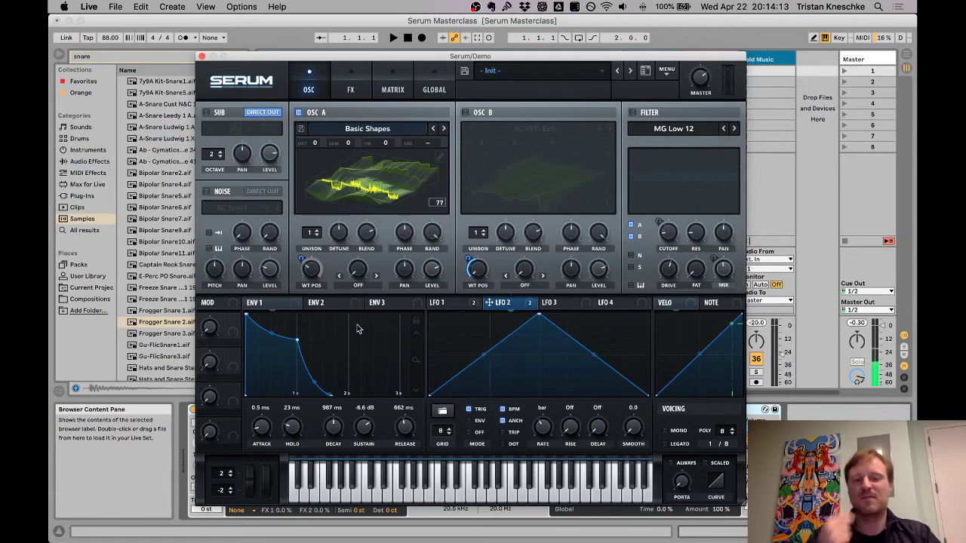
# Step: In OSC A's table editor, calculate the harmonic spectra of frames 77 and 1, with the spectrum view fully zoomed out
pyautogui.click(441, 157)
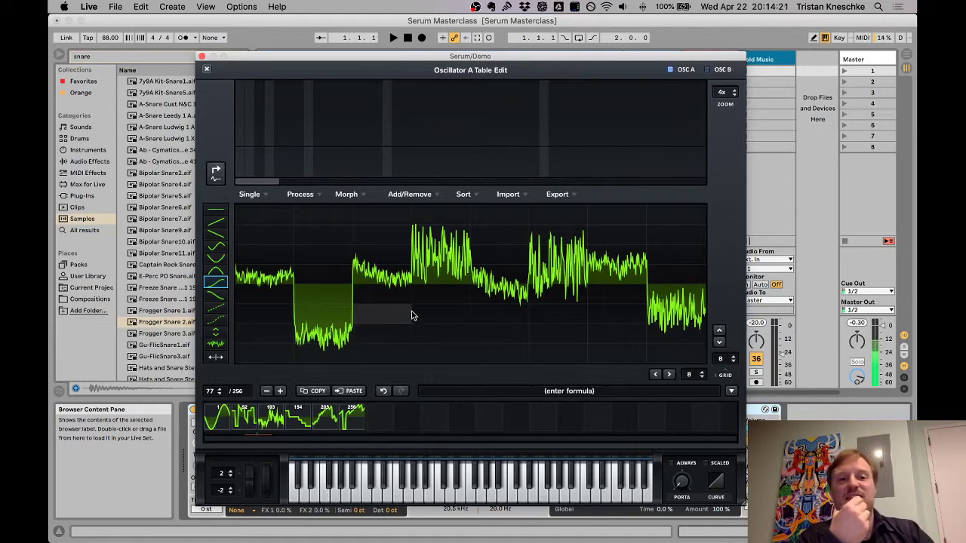
pyautogui.click(215, 172)
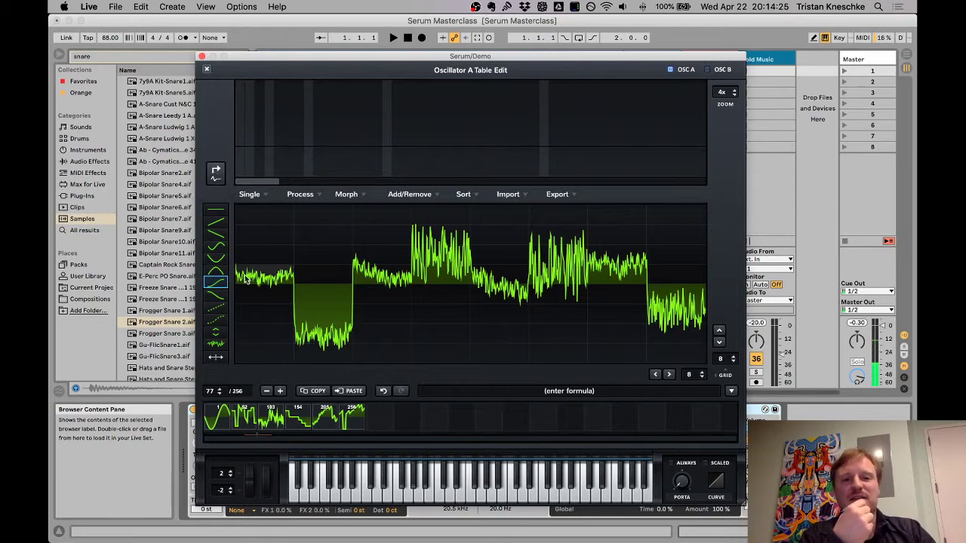
pyautogui.click(216, 172)
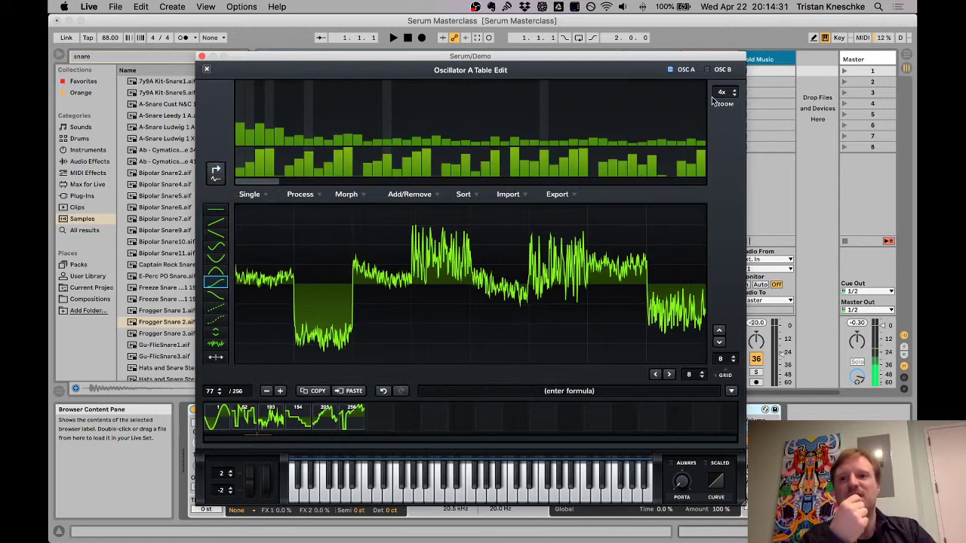
pyautogui.moveTo(722, 94); pyautogui.dragTo(715, 171)
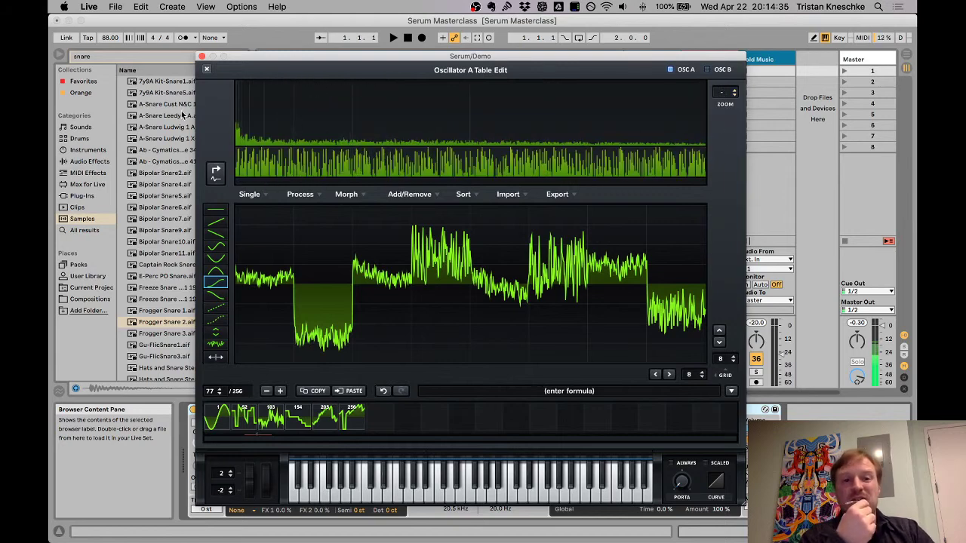
pyautogui.click(218, 427)
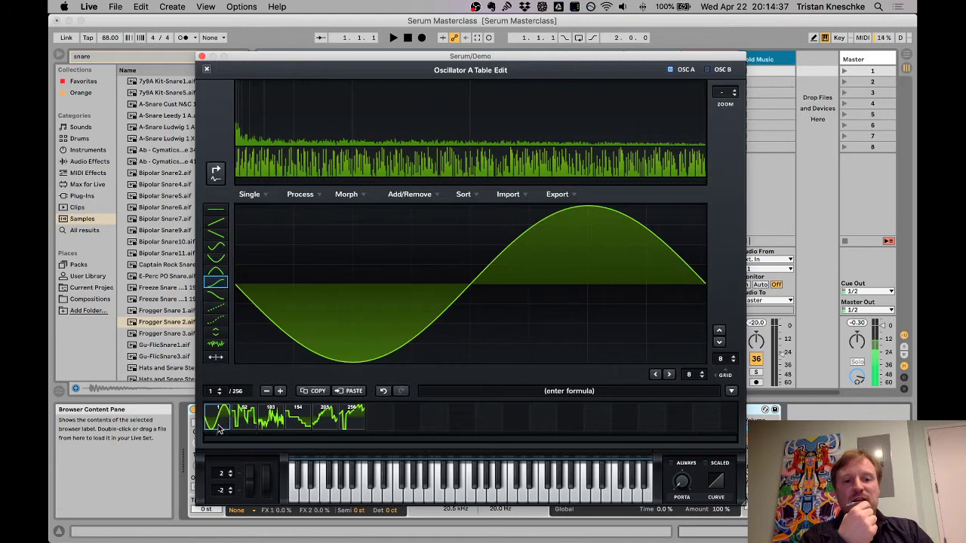
pyautogui.click(216, 173)
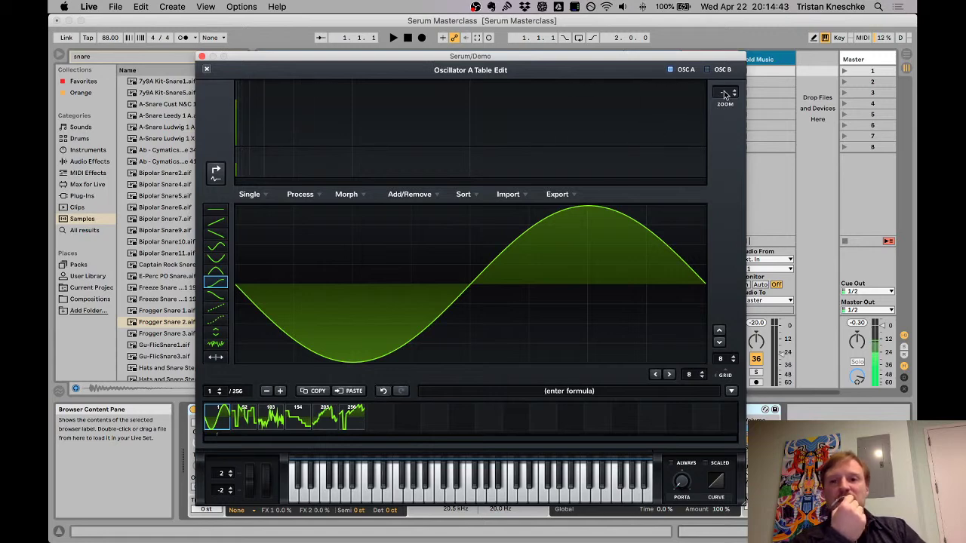
# Step: Zoom OSC A's spectrum view to 8x, raise separate harmonic bins between 4 and 23, and redraw the levels across bins 2 to 21
pyautogui.moveTo(724, 91); pyautogui.dragTo(724, 84)
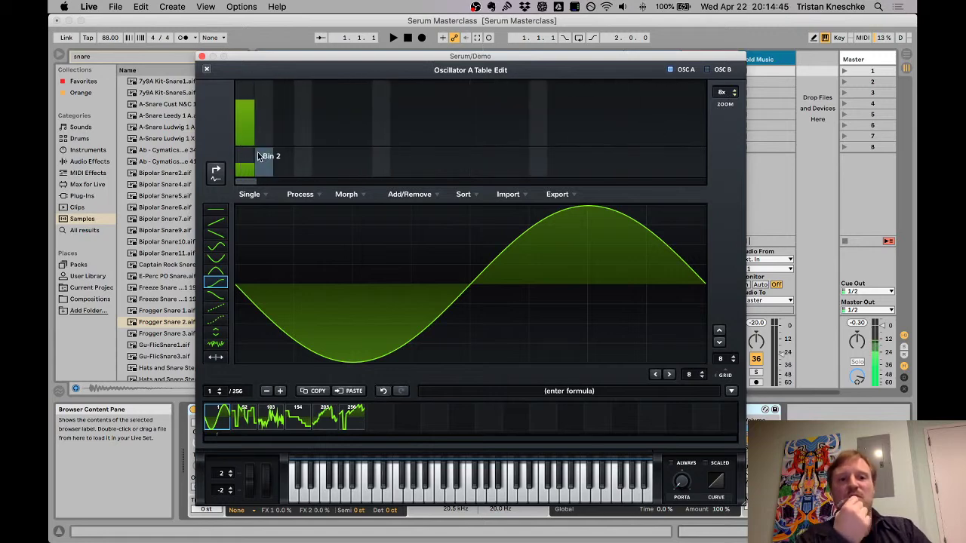
pyautogui.click(297, 134)
pyautogui.click(350, 124)
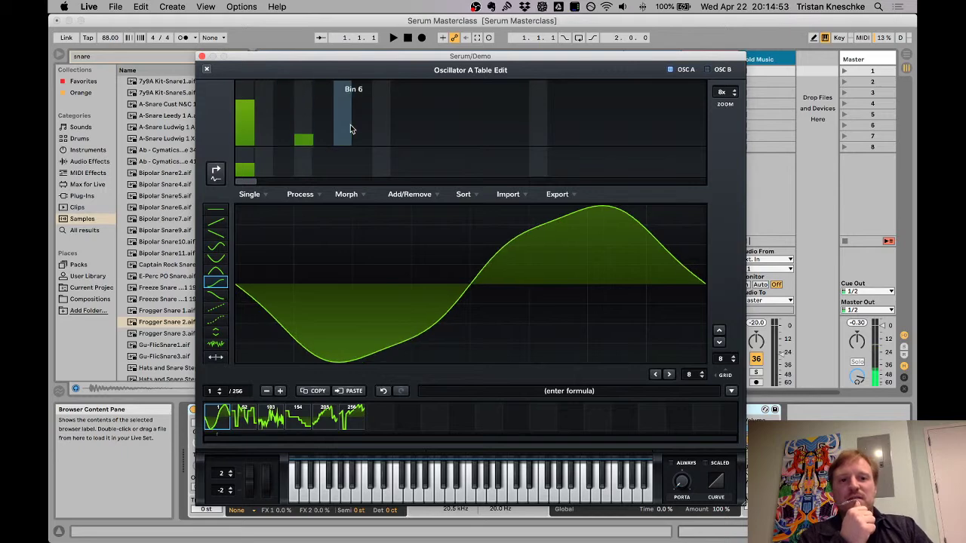
pyautogui.click(382, 133)
pyautogui.click(438, 141)
pyautogui.click(499, 141)
pyautogui.click(539, 142)
pyautogui.click(578, 140)
pyautogui.click(637, 126)
pyautogui.click(676, 120)
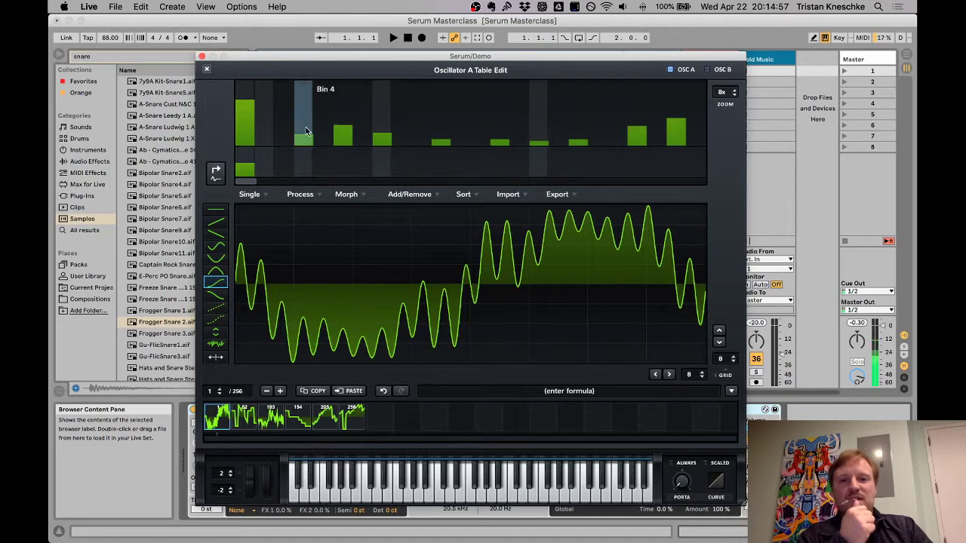
pyautogui.moveTo(272, 119)
pyautogui.mouseDown()
pyautogui.moveTo(316, 148)
pyautogui.moveTo(321, 136)
pyautogui.moveTo(384, 150)
pyautogui.moveTo(408, 126)
pyautogui.moveTo(451, 127)
pyautogui.moveTo(488, 147)
pyautogui.moveTo(557, 115)
pyautogui.moveTo(636, 132)
pyautogui.mouseUp()
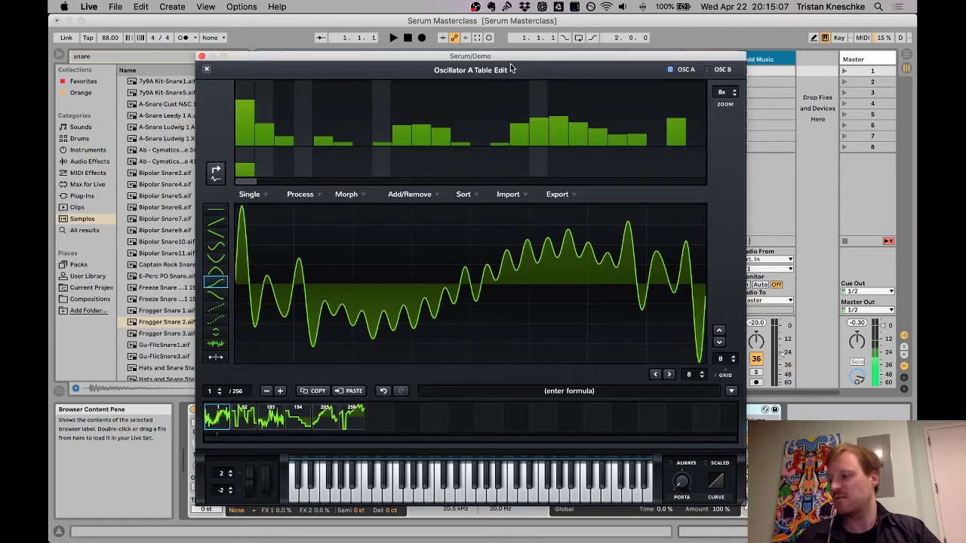
# Step: Draw a new sparse spectrum for frame 1 by raising bins 3, 4, 6, 10, 13, 16, 18, 19, 20 and 22
pyautogui.moveTo(291, 113)
pyautogui.mouseDown()
pyautogui.moveTo(638, 96)
pyautogui.moveTo(651, 101)
pyautogui.moveTo(508, 138)
pyautogui.moveTo(281, 128)
pyautogui.moveTo(305, 145)
pyautogui.moveTo(401, 157)
pyautogui.moveTo(701, 176)
pyautogui.moveTo(487, 136)
pyautogui.moveTo(338, 88)
pyautogui.moveTo(292, 89)
pyautogui.moveTo(282, 106)
pyautogui.moveTo(302, 134)
pyautogui.mouseUp()
pyautogui.click(342, 118)
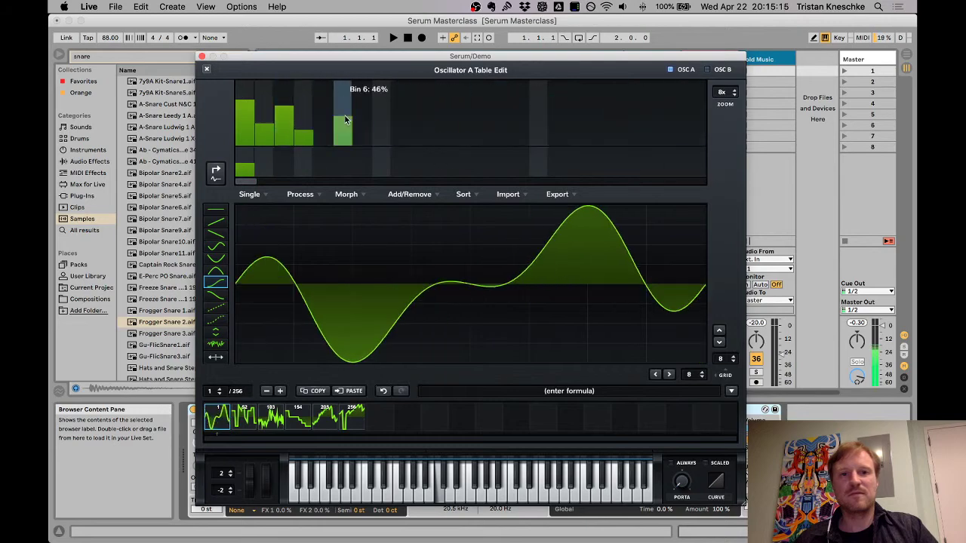
pyautogui.click(421, 105)
pyautogui.click(480, 108)
pyautogui.click(538, 113)
pyautogui.click(596, 135)
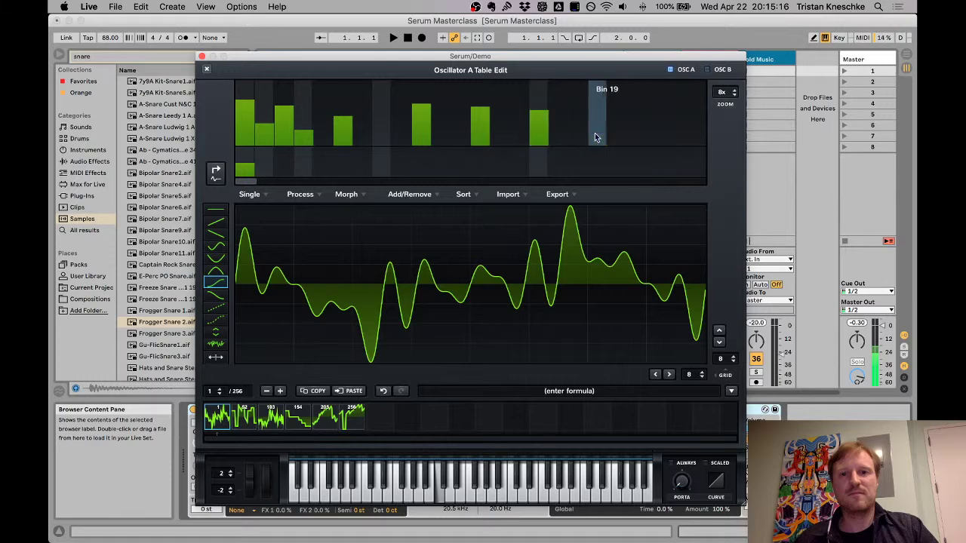
pyautogui.click(617, 101)
pyautogui.click(657, 116)
pyautogui.click(577, 89)
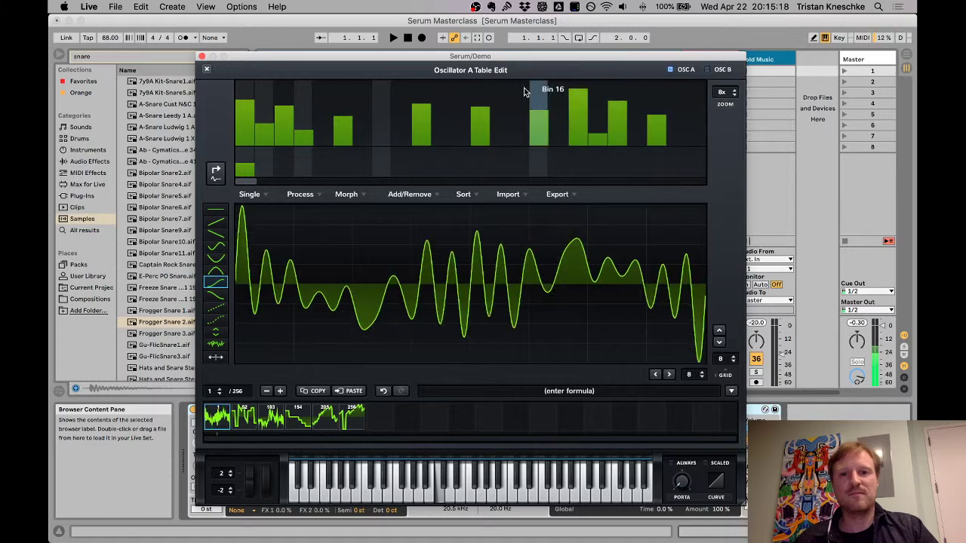
# Step: Fill in frame 1's spectrum by raising bins 1, 2, 4, 5, 7, 8, 9, 11 and 15 and lowering bin 10
pyautogui.click(520, 90)
pyautogui.click(441, 90)
pyautogui.click(421, 121)
pyautogui.click(362, 92)
pyautogui.click(403, 123)
pyautogui.click(382, 106)
pyautogui.click(324, 101)
pyautogui.click(304, 97)
pyautogui.click(245, 83)
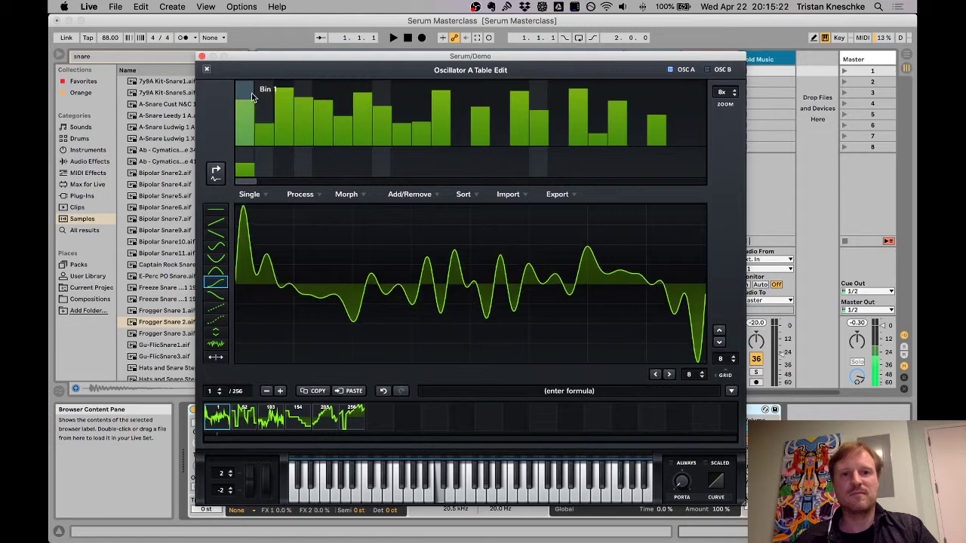
pyautogui.click(264, 110)
pyautogui.click(284, 89)
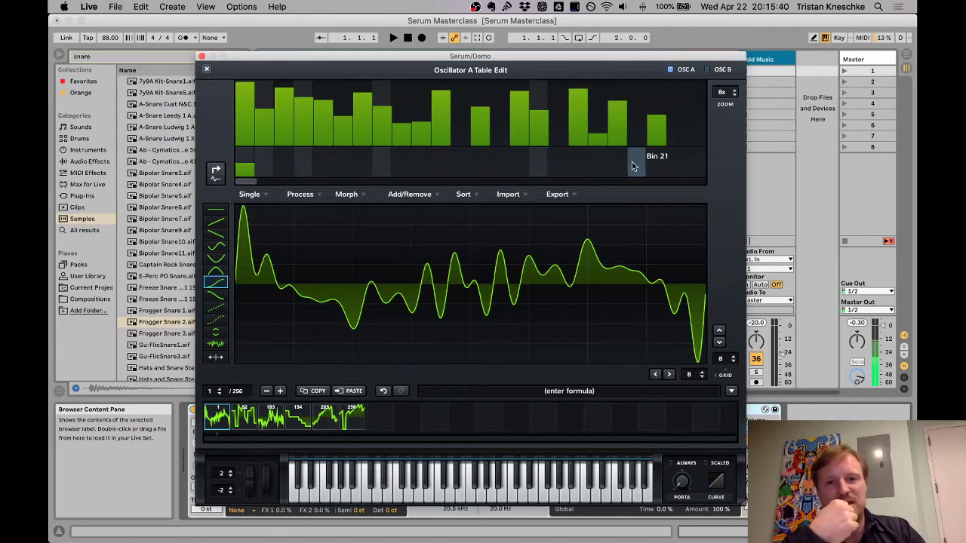
# Step: Close the wavetable editor and load the DMS CAW OBY SAW wavetable from DMS CLASSIC ANALOGUE WAVES into OSC A
pyautogui.moveTo(239, 60); pyautogui.dragTo(264, 65)
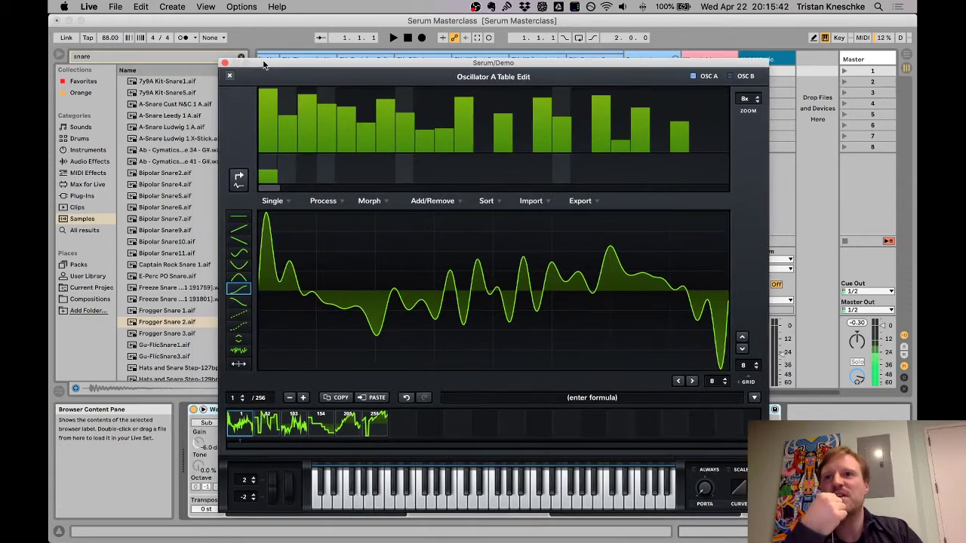
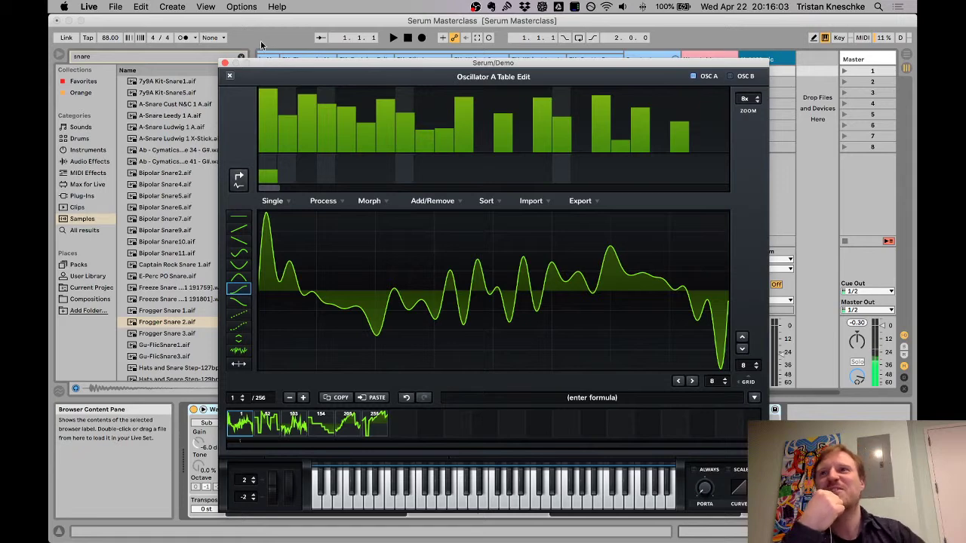
pyautogui.press('super+w')
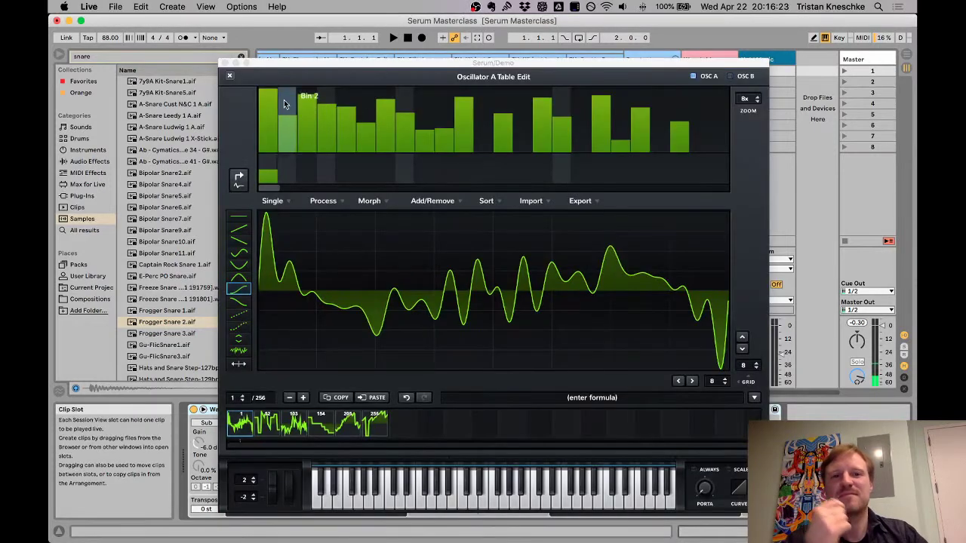
pyautogui.click(230, 78)
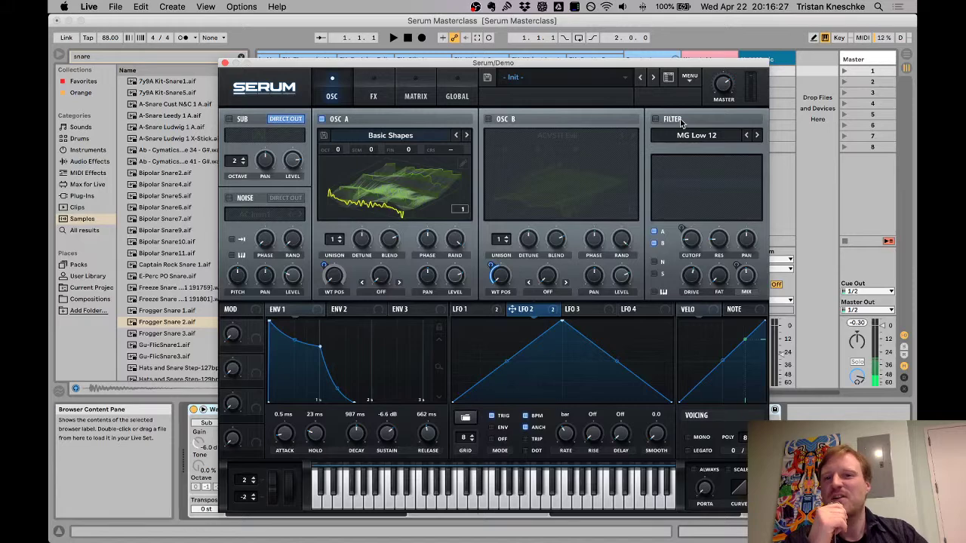
pyautogui.click(384, 135)
pyautogui.moveTo(398, 185)
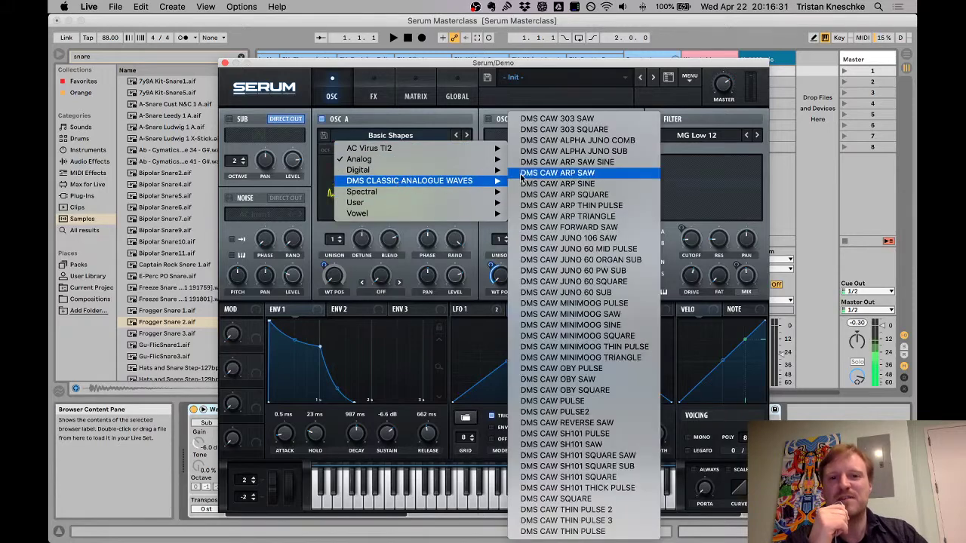
pyautogui.moveTo(398, 161)
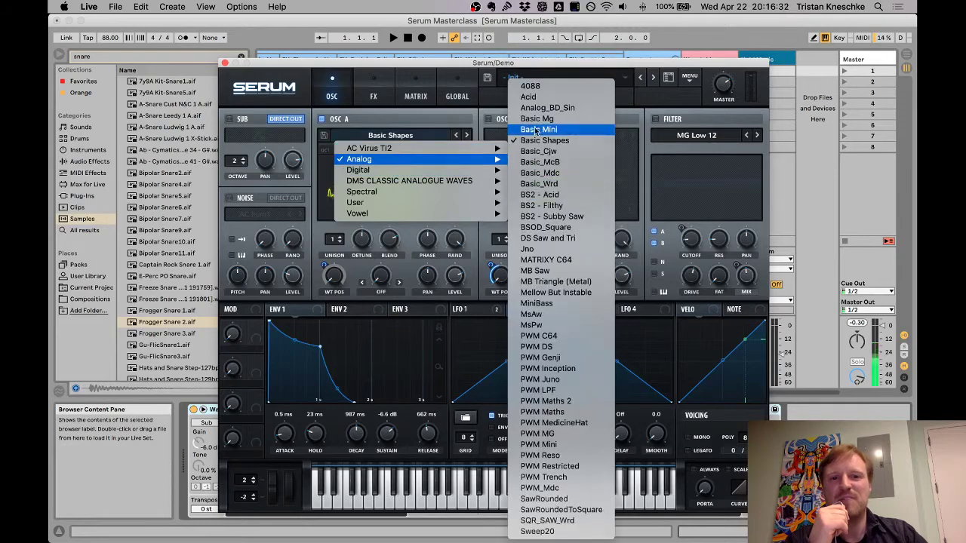
pyautogui.click(544, 141)
pyautogui.click(407, 138)
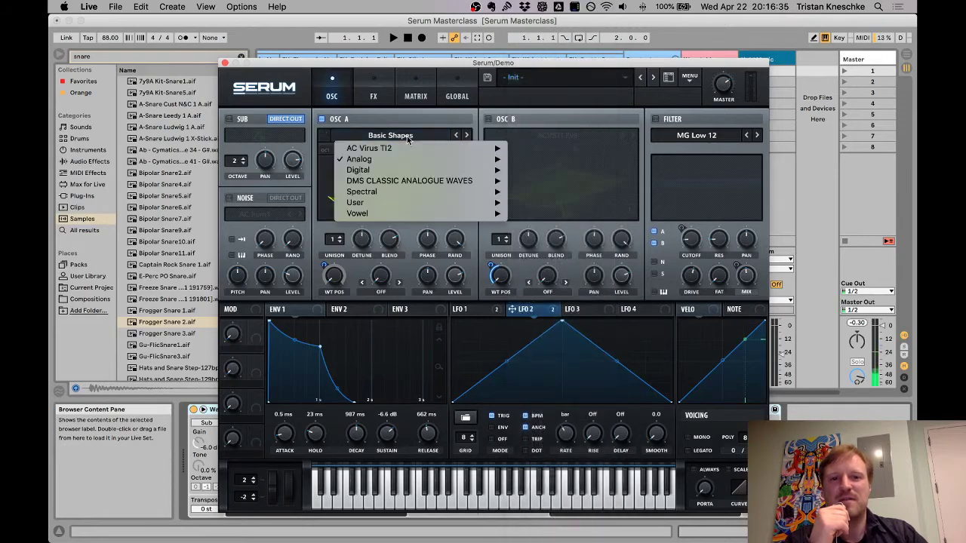
pyautogui.moveTo(408, 181)
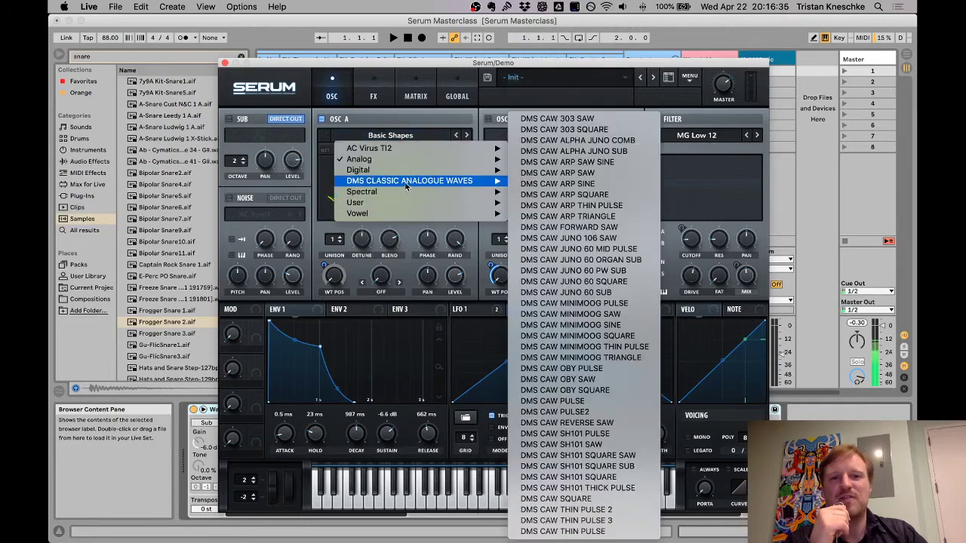
pyautogui.click(599, 379)
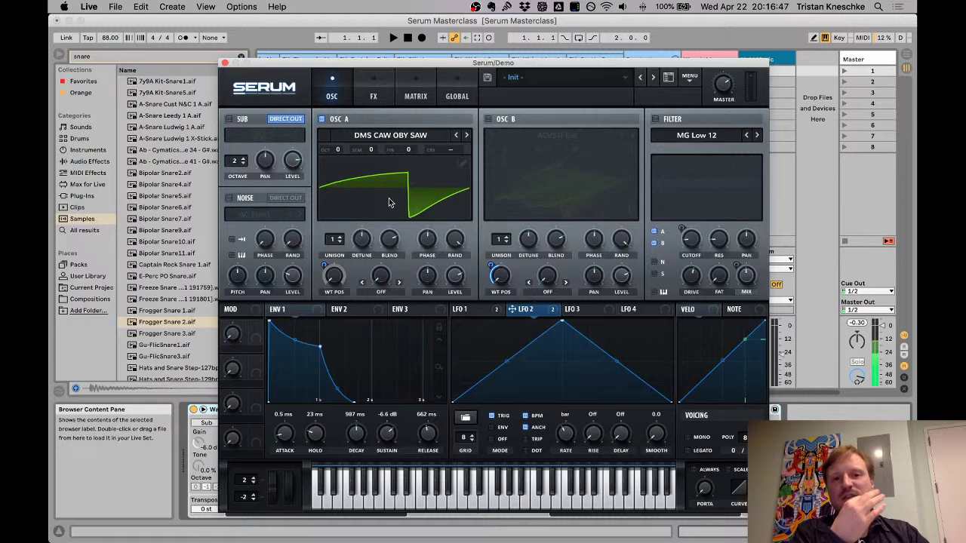
# Step: Examine the saw waveform and the formula entry in OSC A's table editor, and close the editor without entering a formula
pyautogui.click(463, 164)
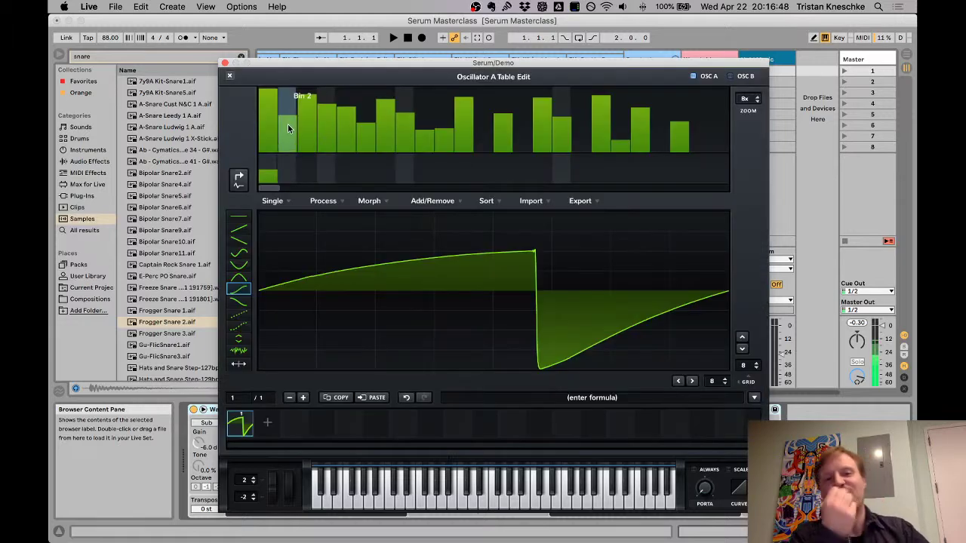
pyautogui.click(229, 77)
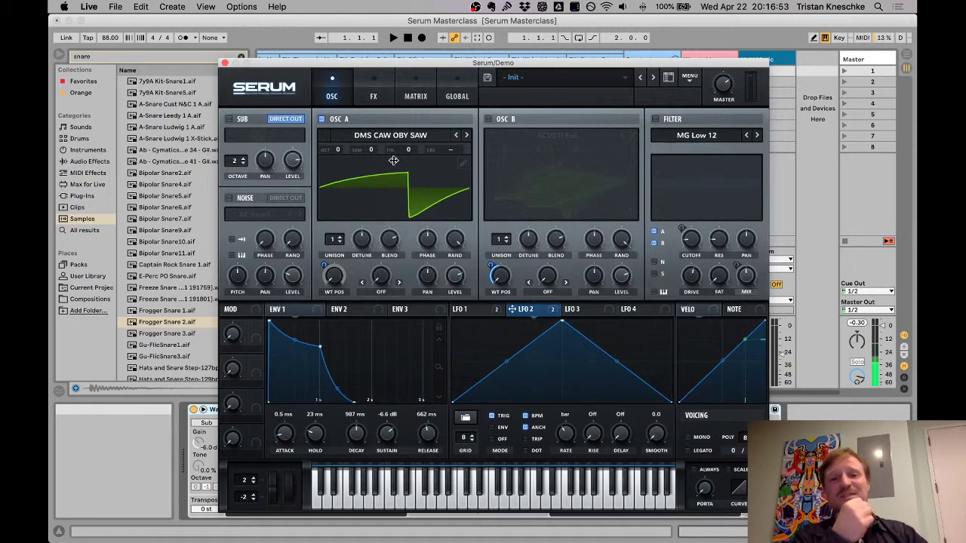
pyautogui.click(460, 165)
pyautogui.click(536, 398)
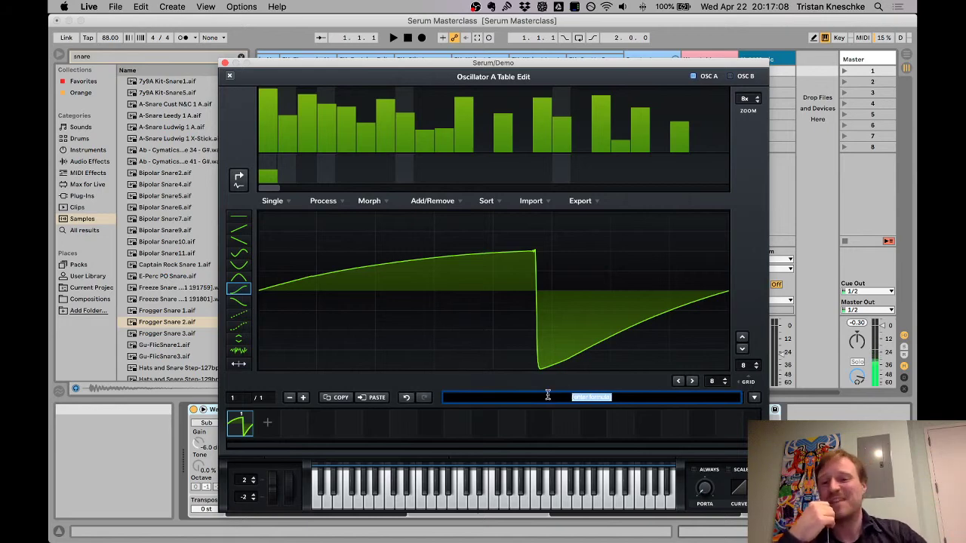
pyautogui.click(547, 396)
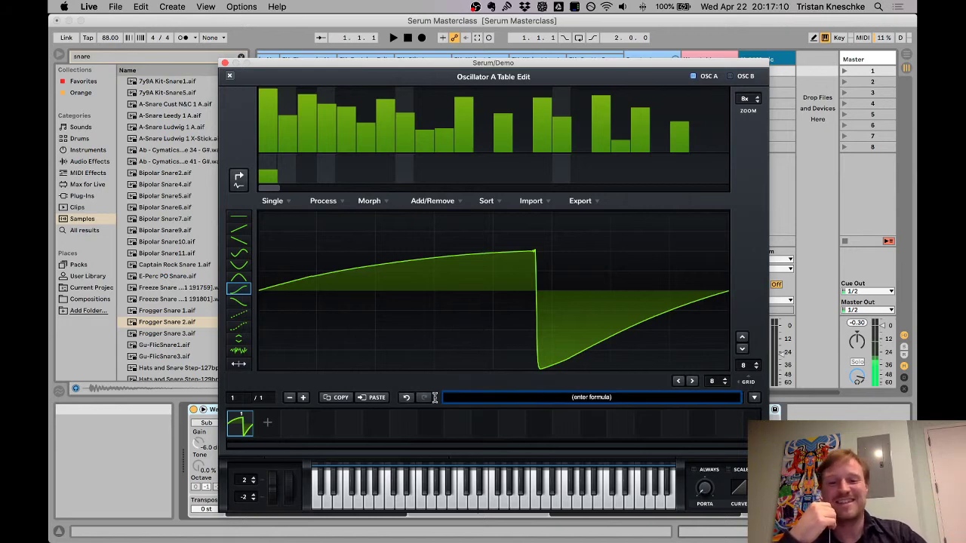
pyautogui.moveTo(522, 397)
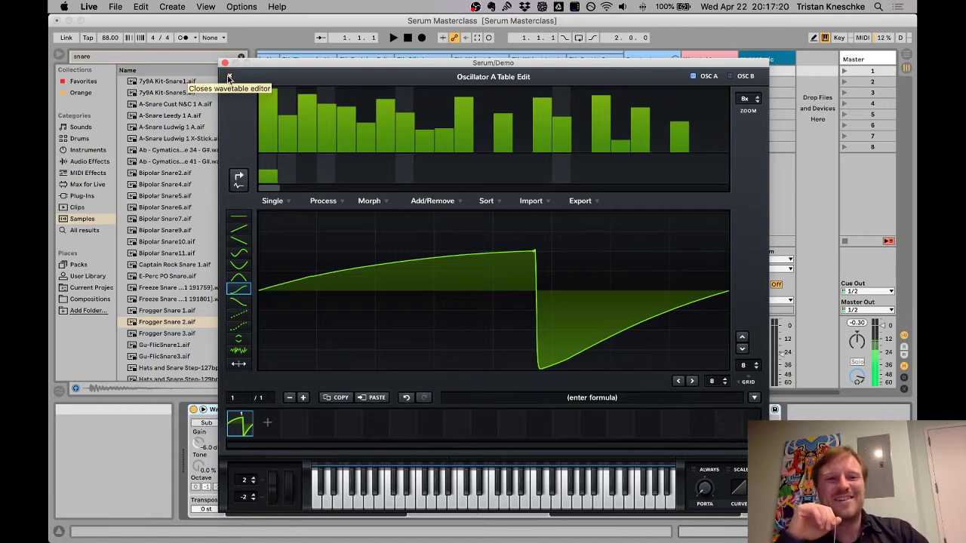
pyautogui.click(230, 77)
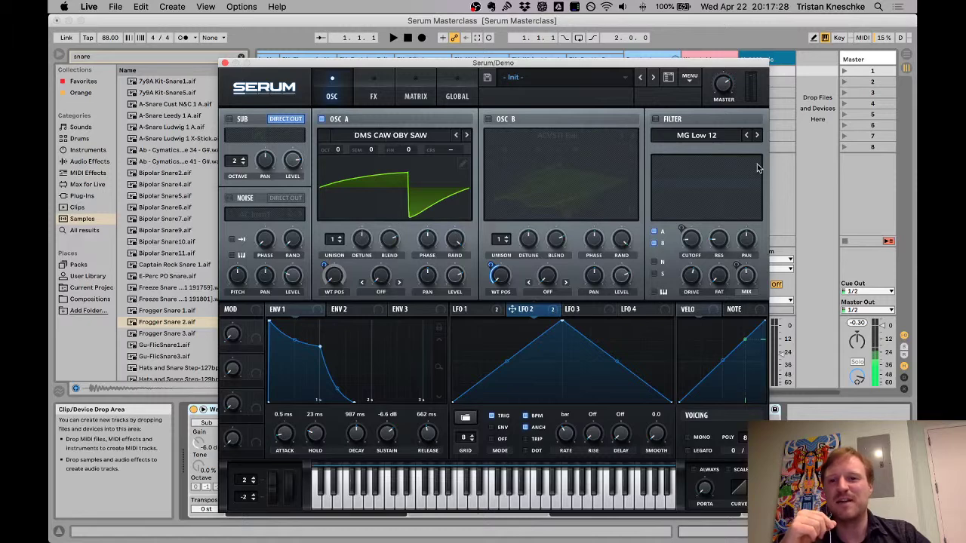
# Step: Remove all modulators from OSC A's wavetable position and set its warp mode to FM Sub Osc
pyautogui.rightClick(336, 277)
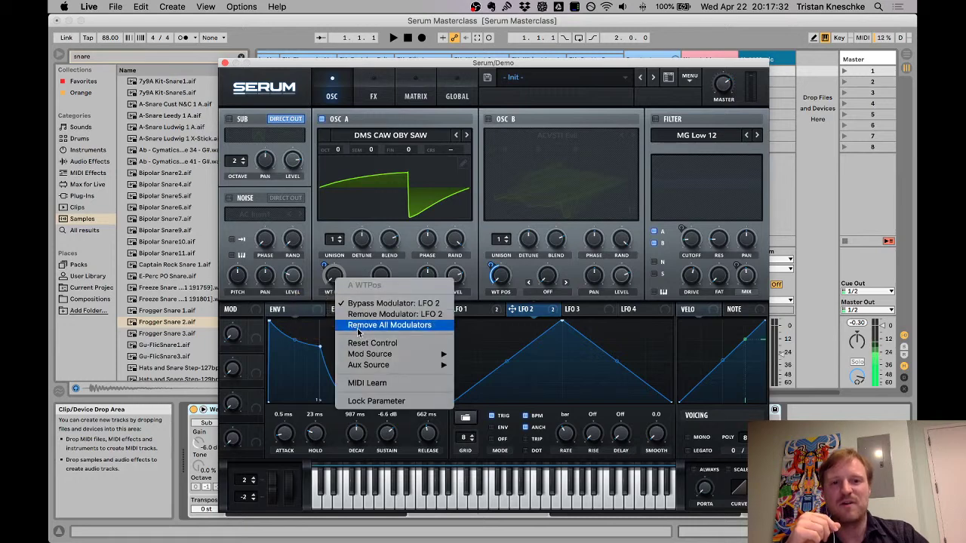
pyautogui.click(381, 326)
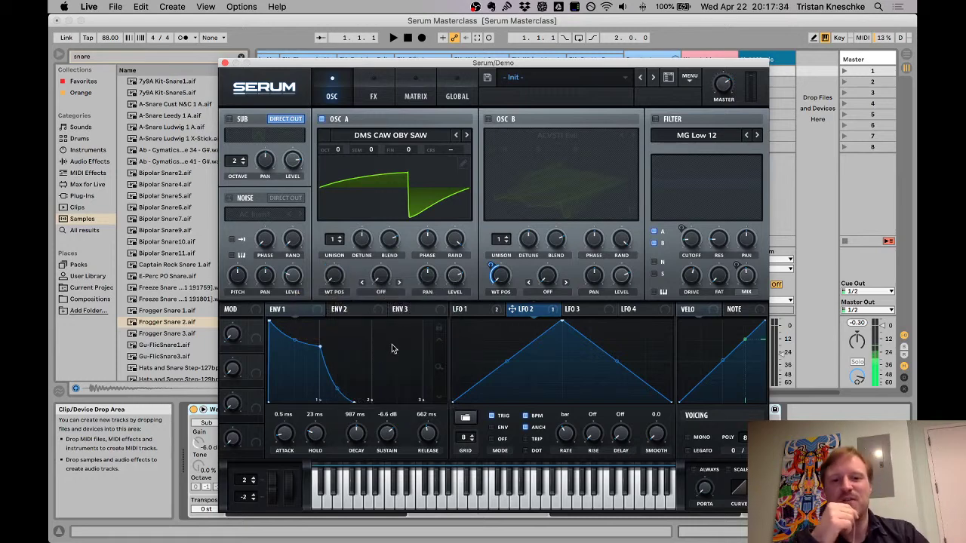
pyautogui.click(381, 292)
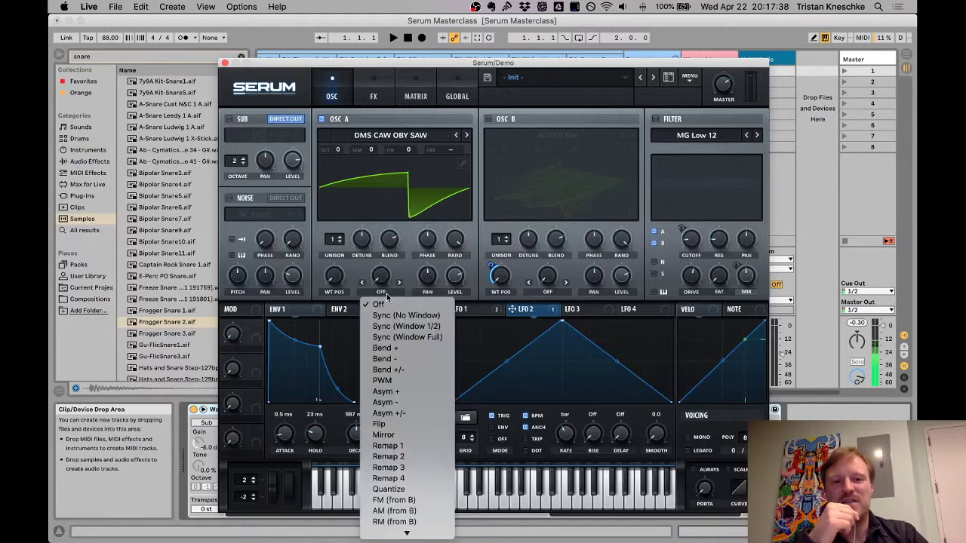
pyautogui.scroll(-2, 400, 316)
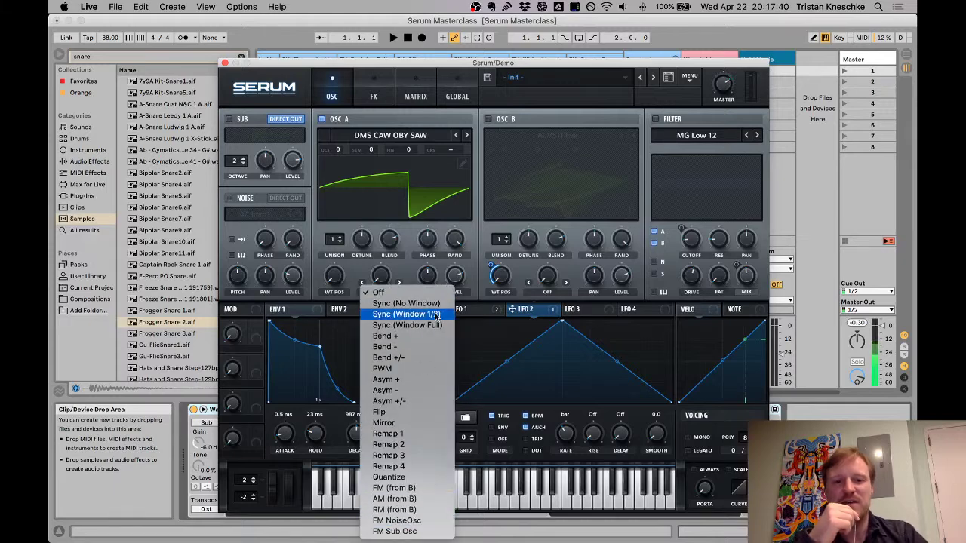
pyautogui.click(384, 282)
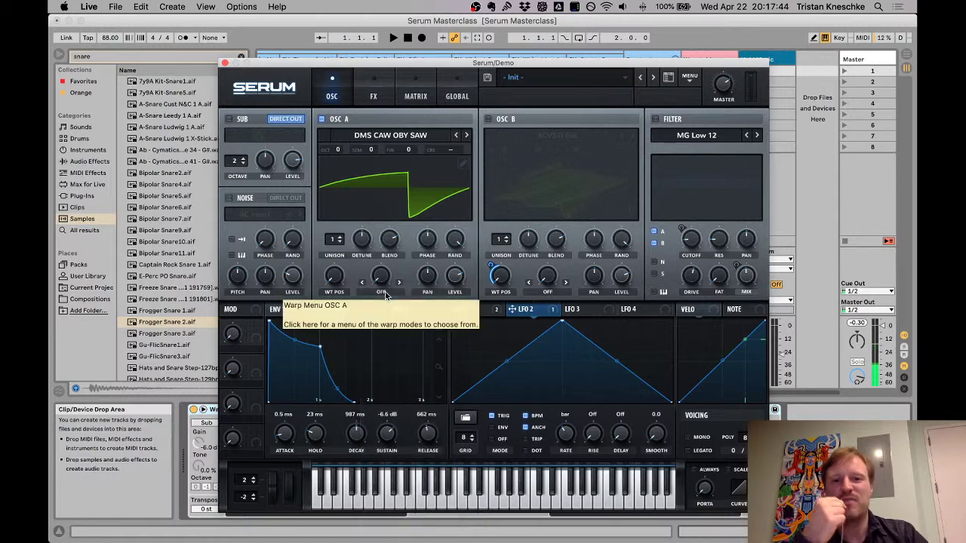
pyautogui.click(384, 292)
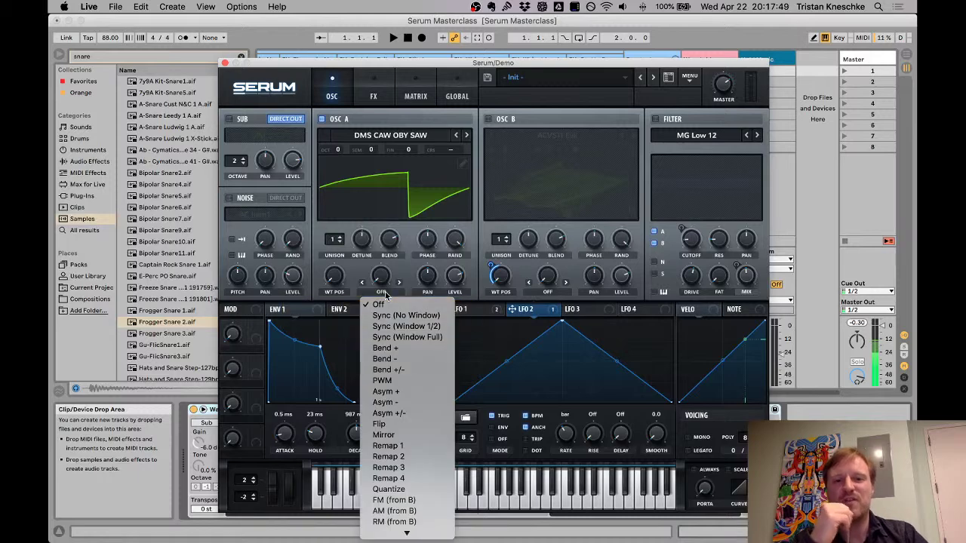
pyautogui.scroll(-1, 394, 508)
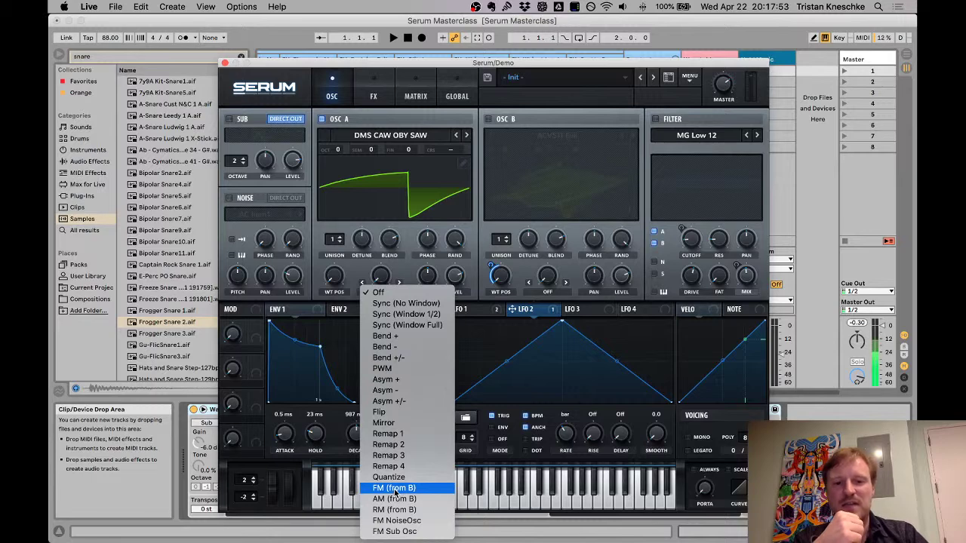
pyautogui.click(428, 533)
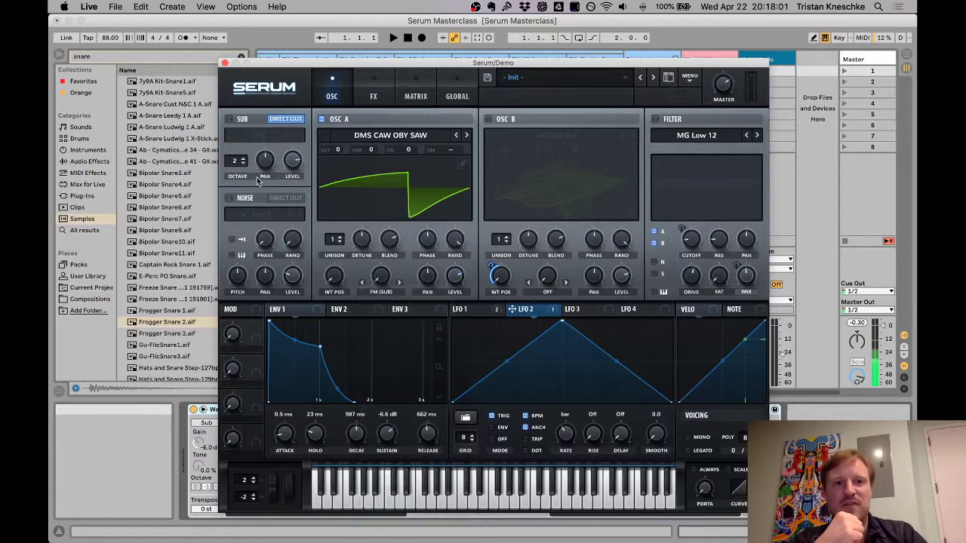
# Step: Turn on the Sub oscillator at octave 0 with a triangle waveform, and raise OSC A's FM (Sub) warp amount
pyautogui.click(228, 120)
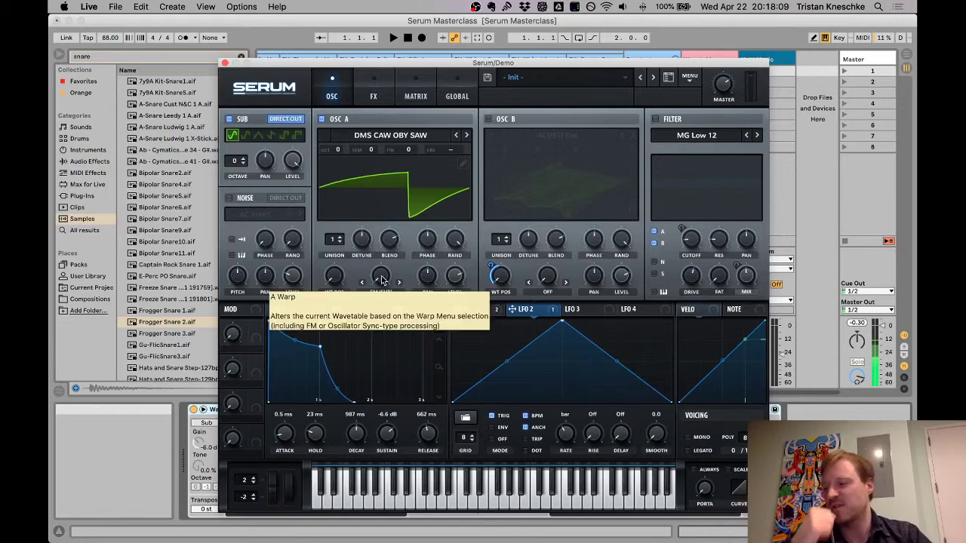
pyautogui.moveTo(382, 281); pyautogui.dragTo(382, 259)
pyautogui.click(297, 135)
pyautogui.click(271, 135)
pyautogui.click(258, 136)
pyautogui.moveTo(379, 268)
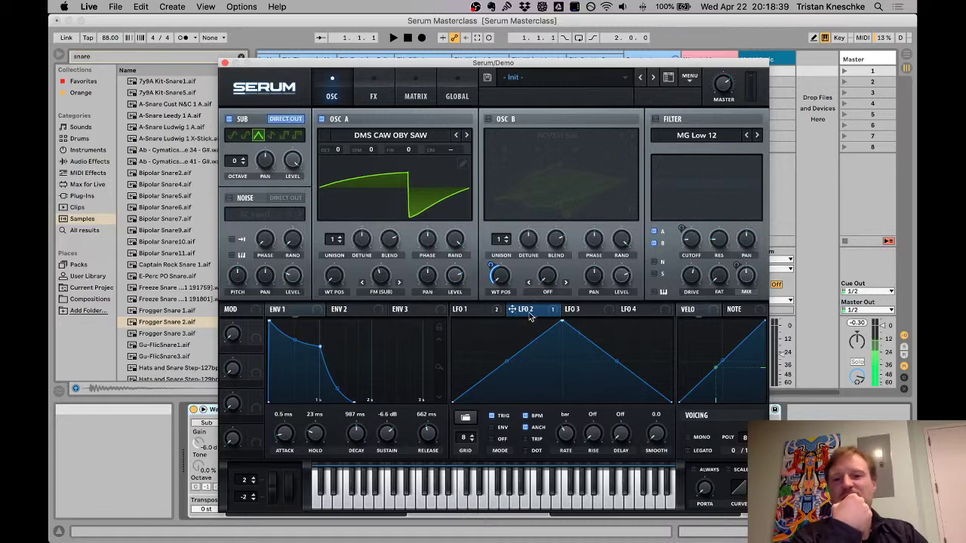
# Step: Assign LFO 2 as a modulator of OSC A's FM (Sub) warp amount
pyautogui.moveTo(530, 317); pyautogui.dragTo(381, 280)
pyautogui.rightClick(381, 281)
pyautogui.press('Escape')
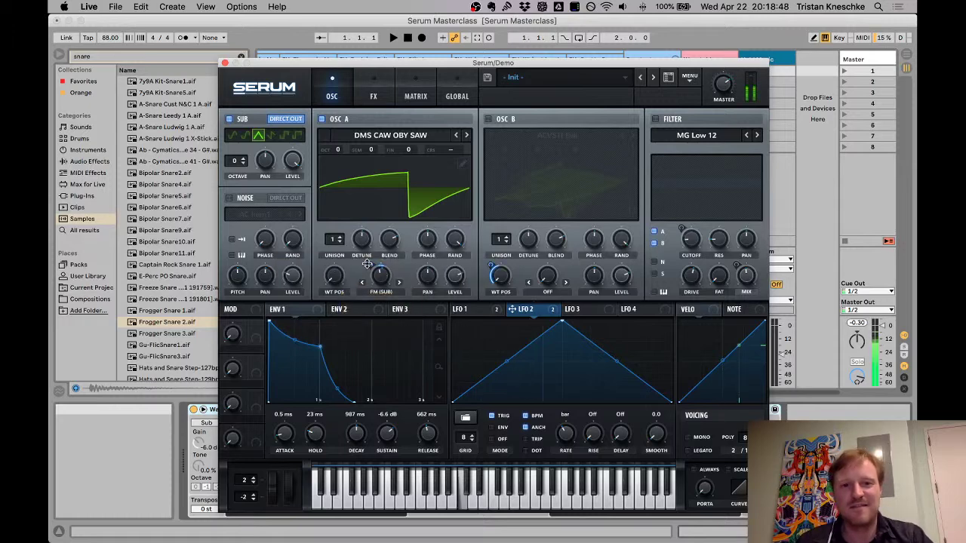
# Step: Try to render OSC A's warp into its wavetable, and dismiss the resulting dialog
pyautogui.moveTo(380, 285)
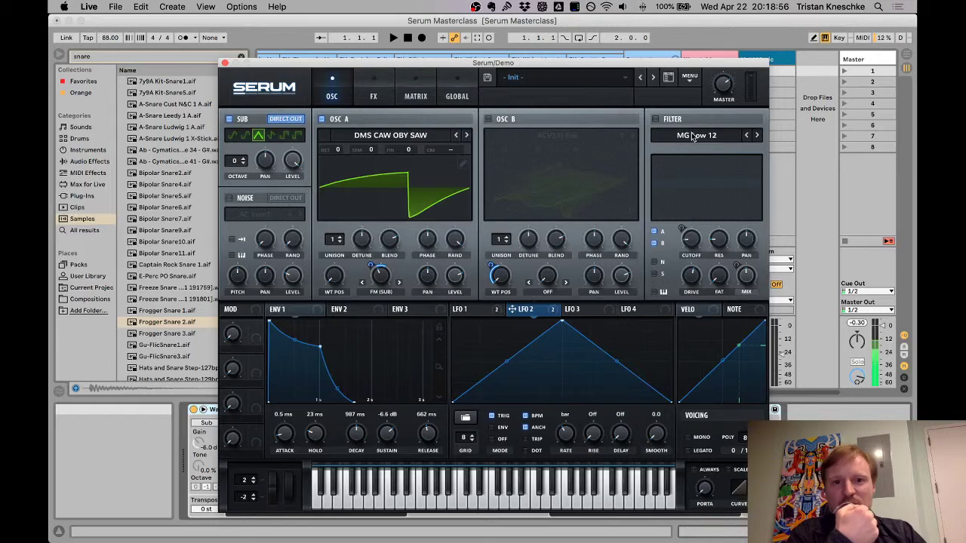
pyautogui.click(689, 78)
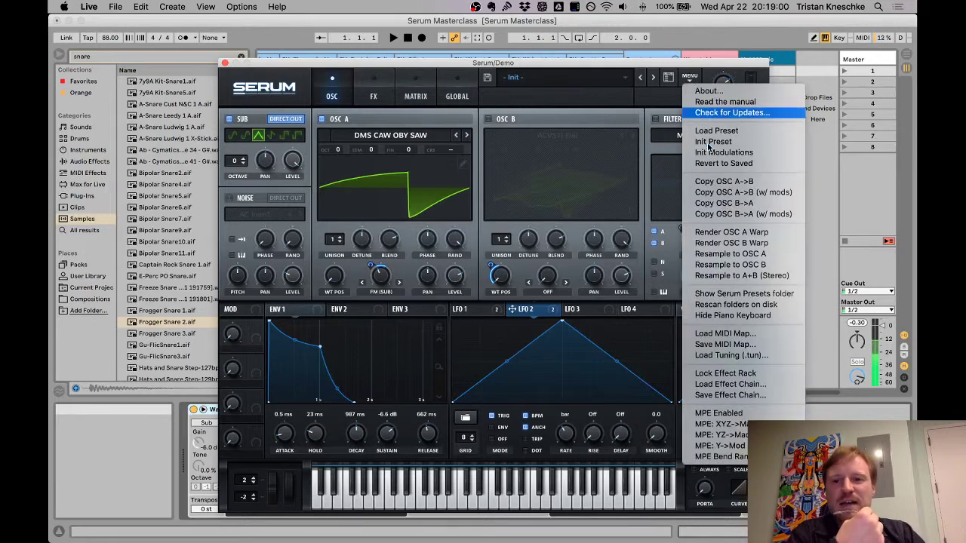
pyautogui.click(779, 236)
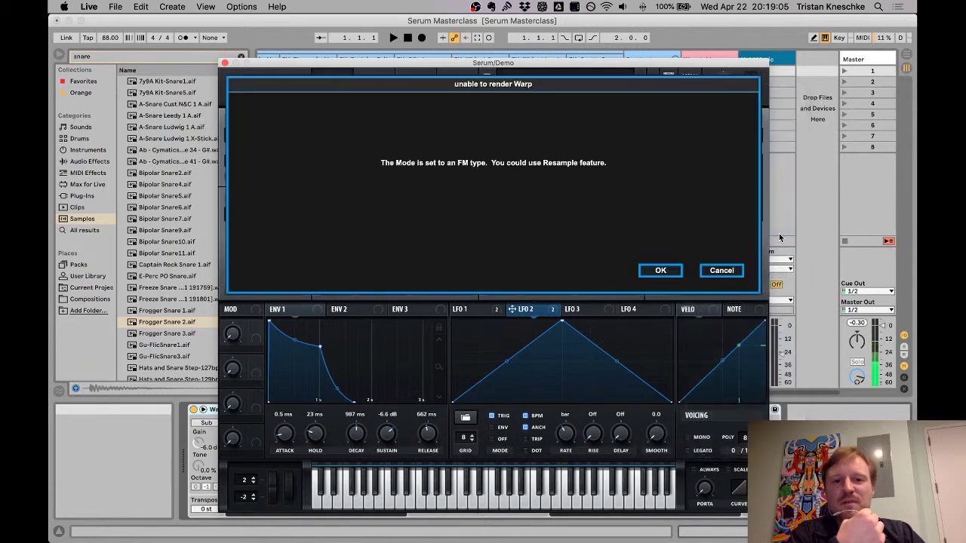
pyautogui.click(660, 271)
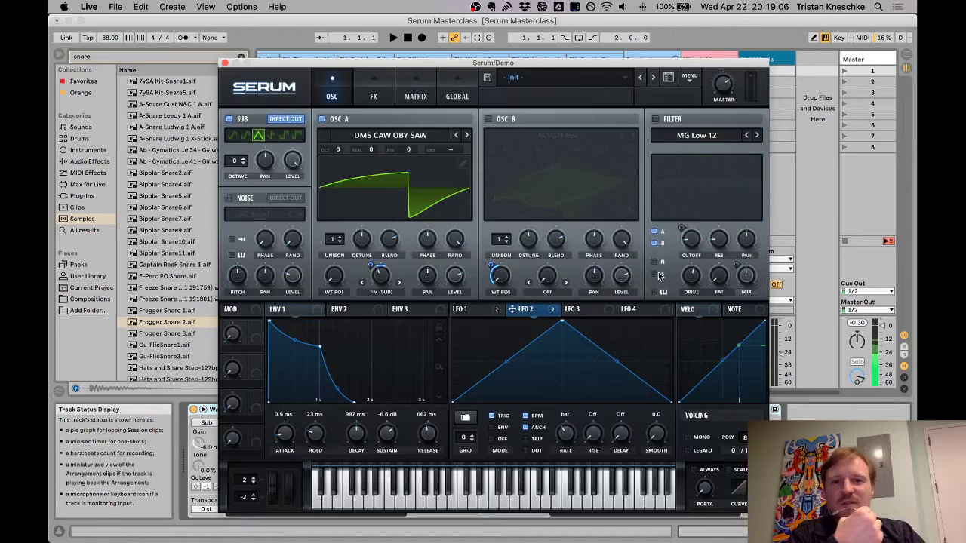
# Step: Resample the sound to OSC A and switch its waveform display to the 3D wavetable view
pyautogui.click(690, 78)
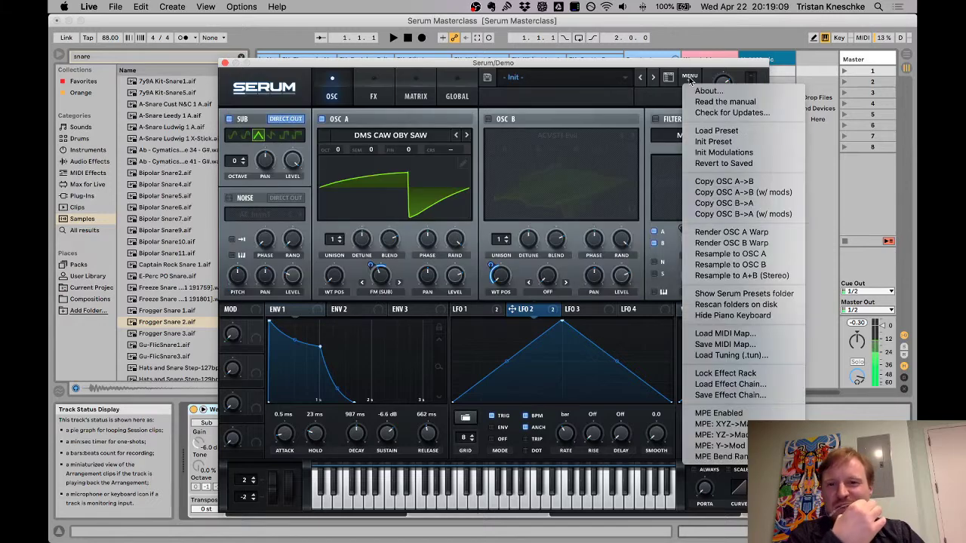
pyautogui.click(787, 260)
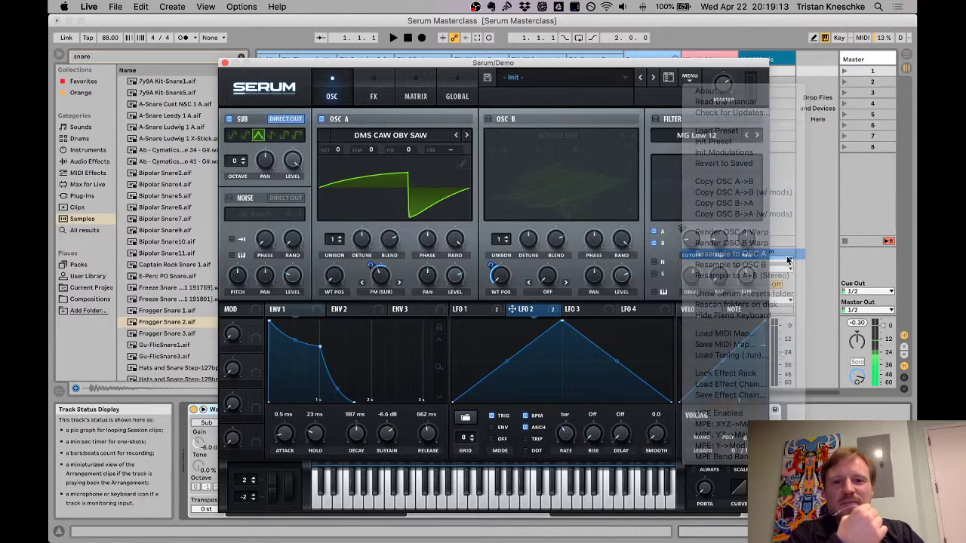
pyautogui.click(370, 189)
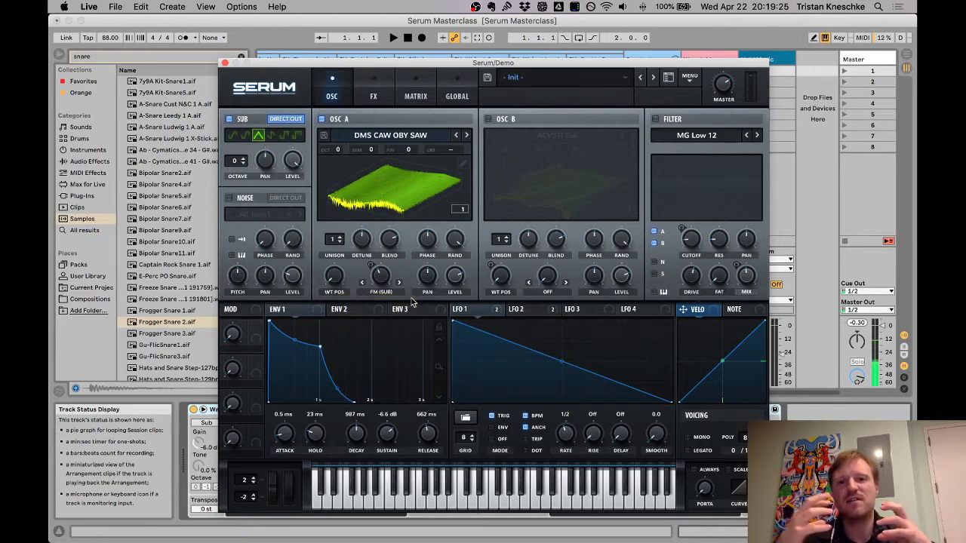
# Step: Adjust OSC A's FM (Sub) warp amount, leaving its modulators as they are
pyautogui.moveTo(382, 278); pyautogui.dragTo(383, 247)
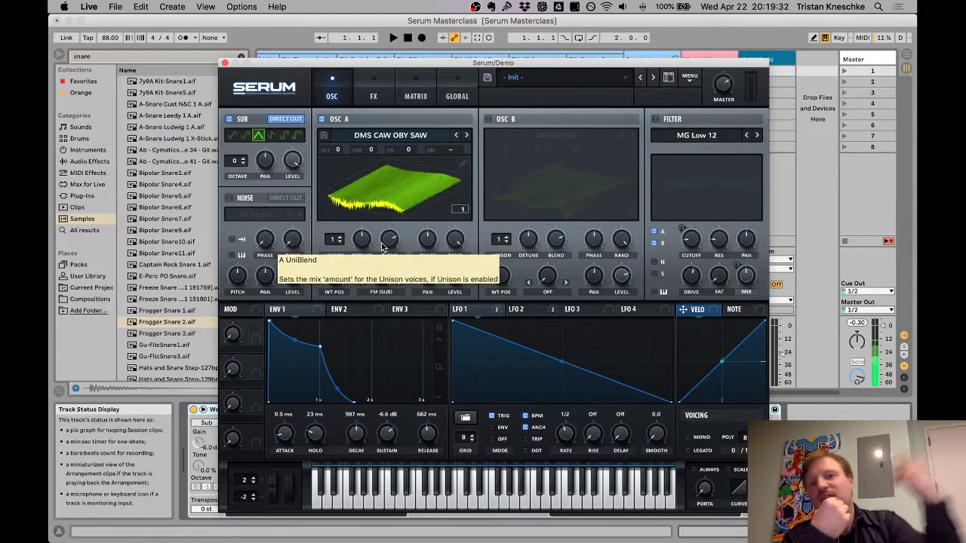
pyautogui.rightClick(374, 278)
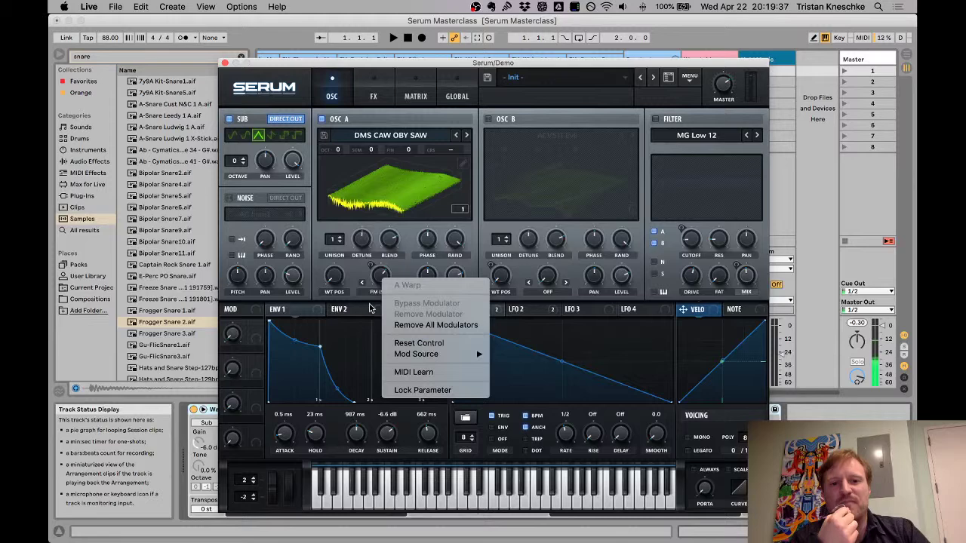
pyautogui.click(370, 308)
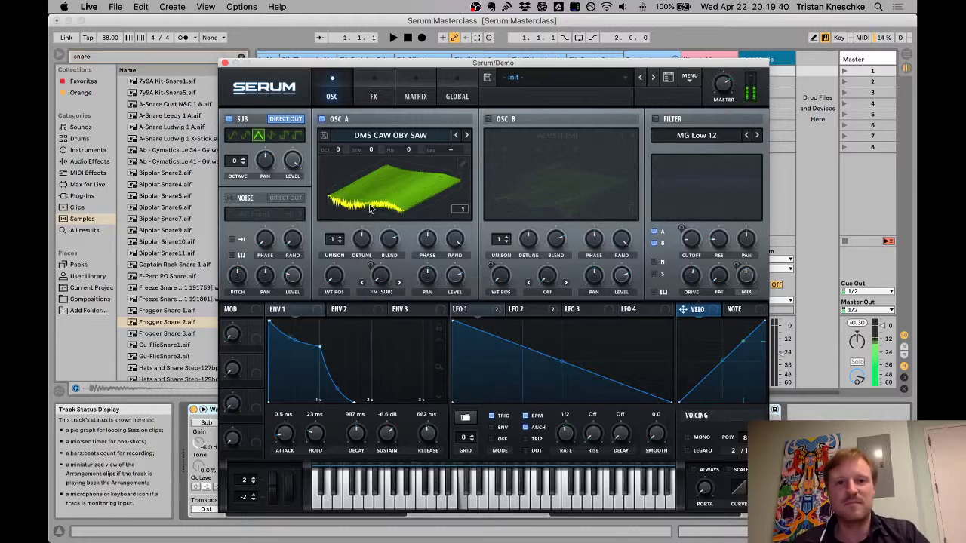
# Step: Set OSC A to 7 unison voices, wavetable position 119 and octave -1
pyautogui.moveTo(332, 280); pyautogui.dragTo(336, 219)
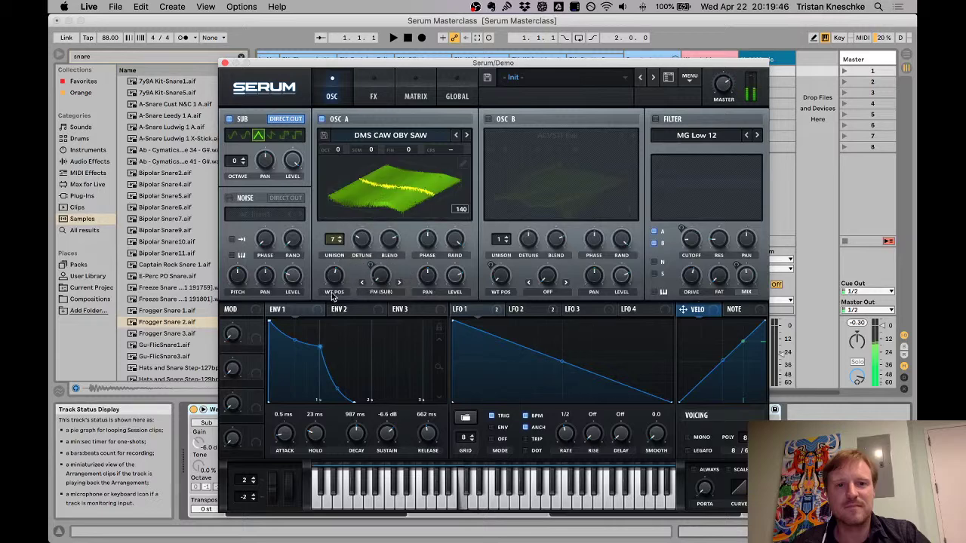
pyautogui.moveTo(341, 281)
pyautogui.moveTo(341, 281); pyautogui.dragTo(341, 288)
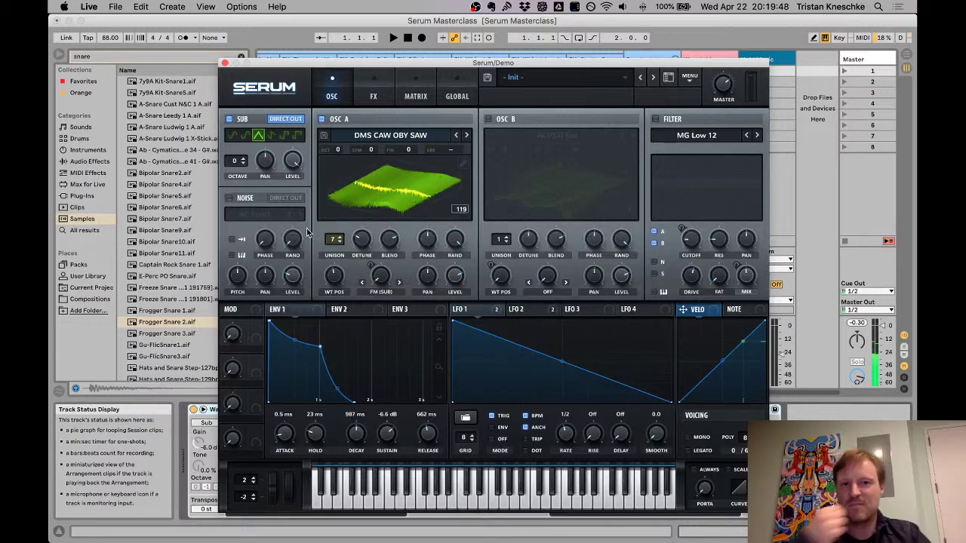
pyautogui.moveTo(341, 155); pyautogui.dragTo(347, 190)
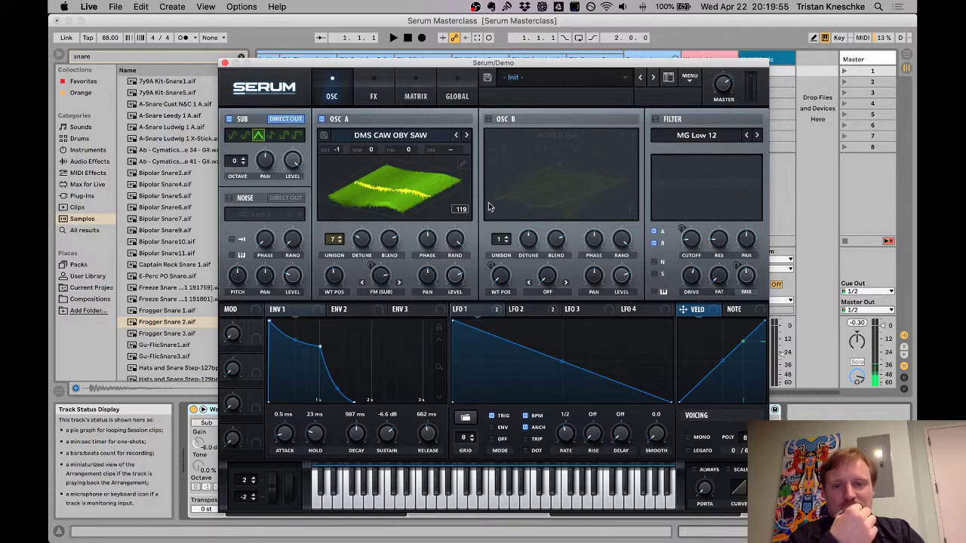
# Step: Resample the current sound to OSC A again and set its wavetable position to 38
pyautogui.click(691, 77)
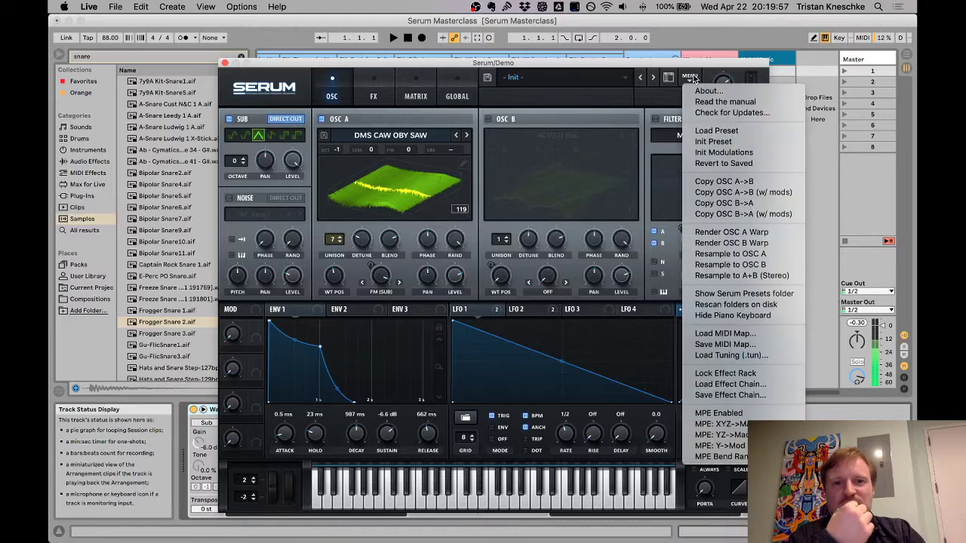
pyautogui.click(720, 253)
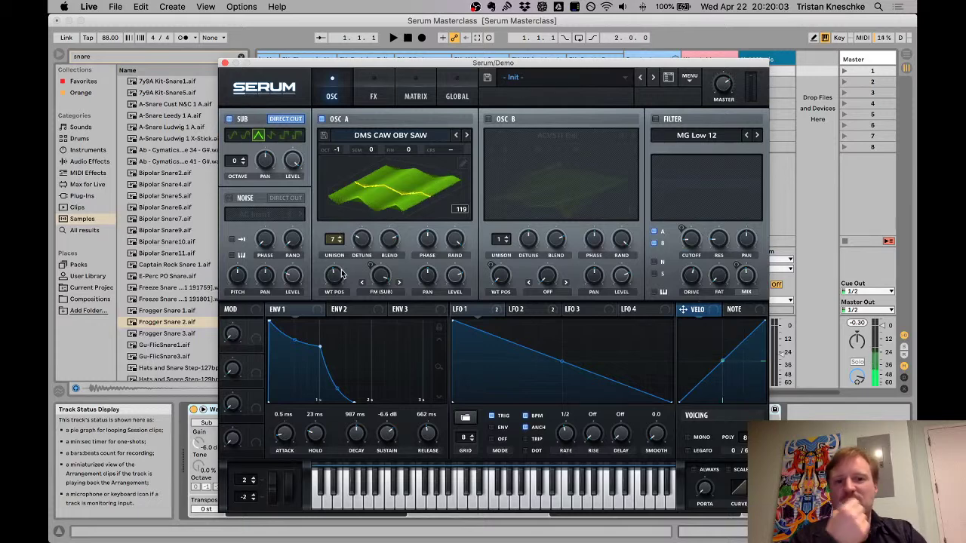
pyautogui.moveTo(336, 280); pyautogui.dragTo(355, 343)
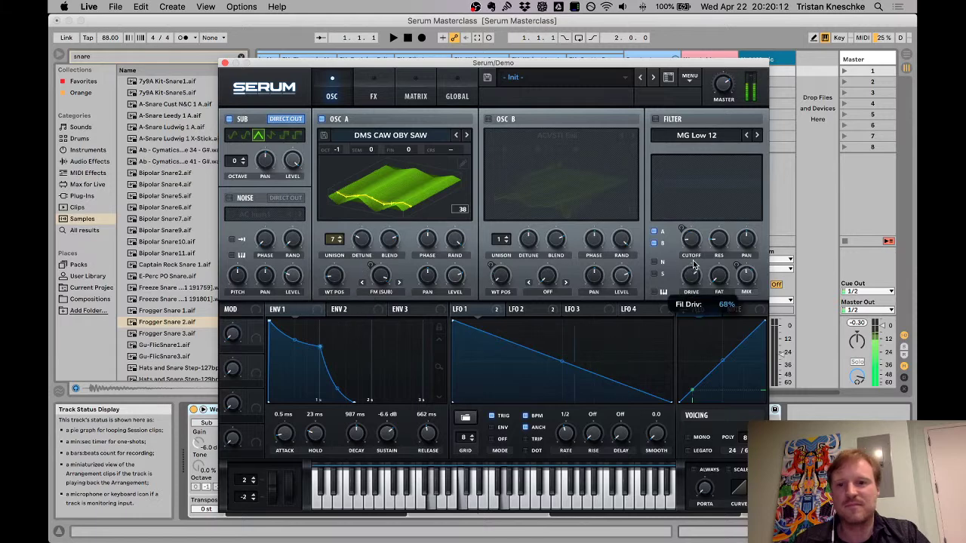
# Step: Turn on the MG Low 12 filter and adjust its drive
pyautogui.click(655, 119)
pyautogui.moveTo(690, 275)
pyautogui.mouseDown()
pyautogui.moveTo(687, 338)
pyautogui.moveTo(695, 284)
pyautogui.mouseUp()
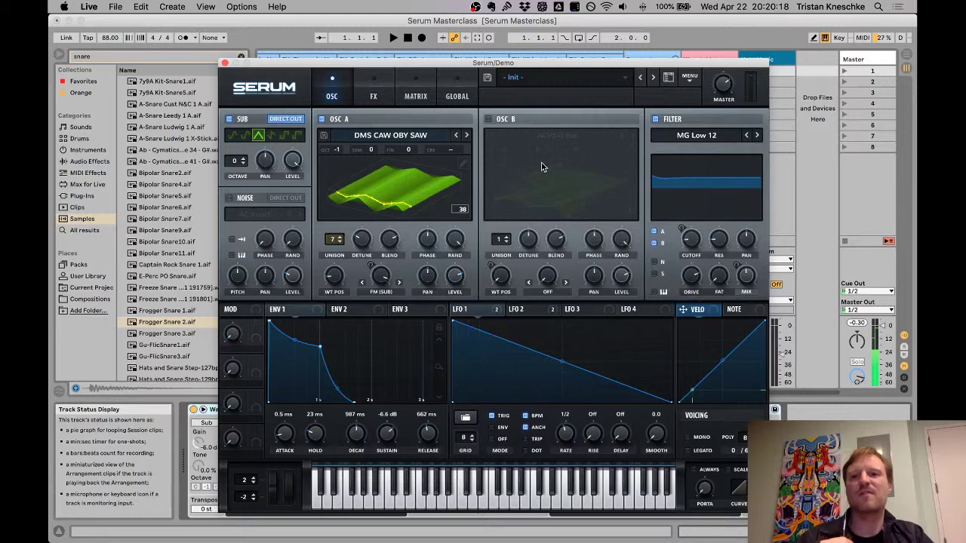
# Step: Resample the filtered sound to OSC A, set its wavetable position to 151 and lower its FM (Sub) warp amount
pyautogui.click(689, 77)
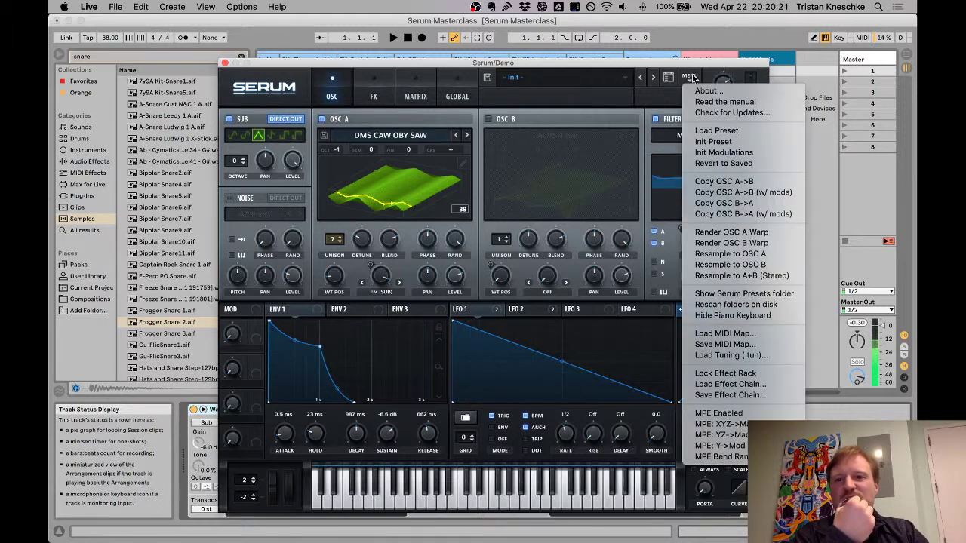
pyautogui.click(717, 254)
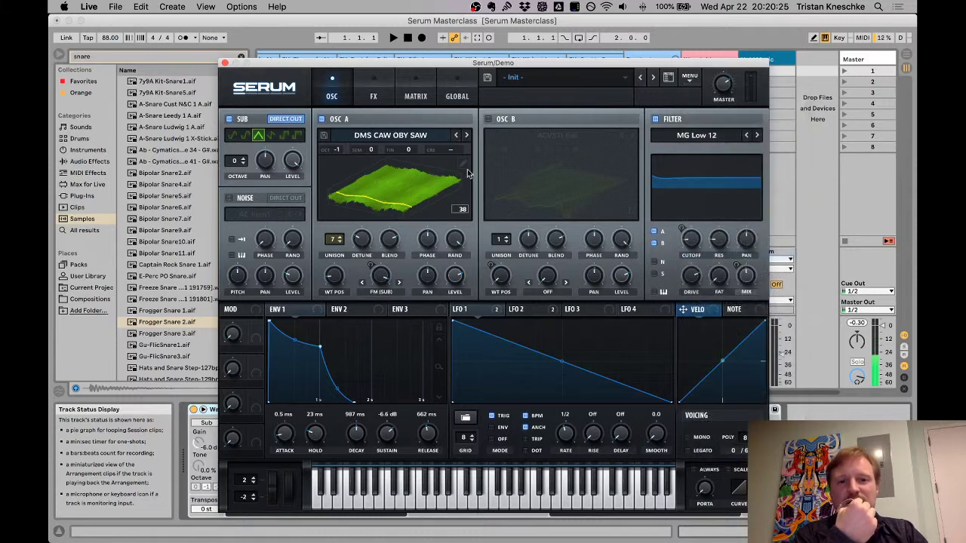
pyautogui.moveTo(333, 276); pyautogui.dragTo(340, 223)
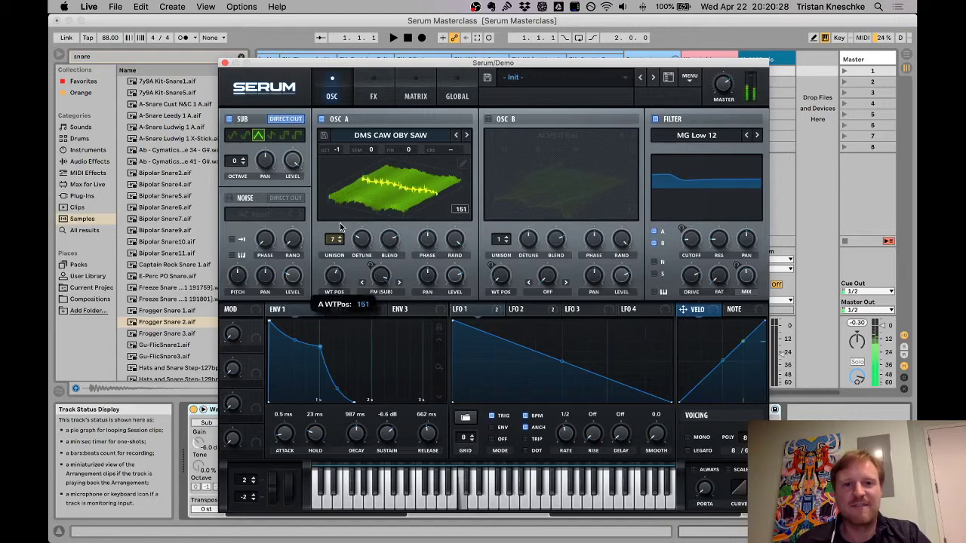
pyautogui.moveTo(381, 276); pyautogui.dragTo(382, 323)
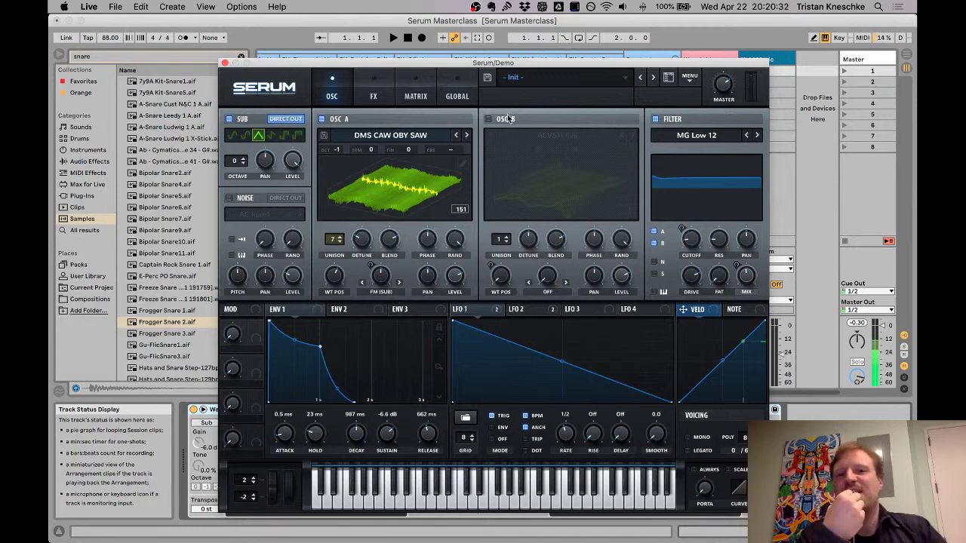
# Step: Copy OSC B's settings to OSC A and turn on OSC B so both oscillators play
pyautogui.click(689, 74)
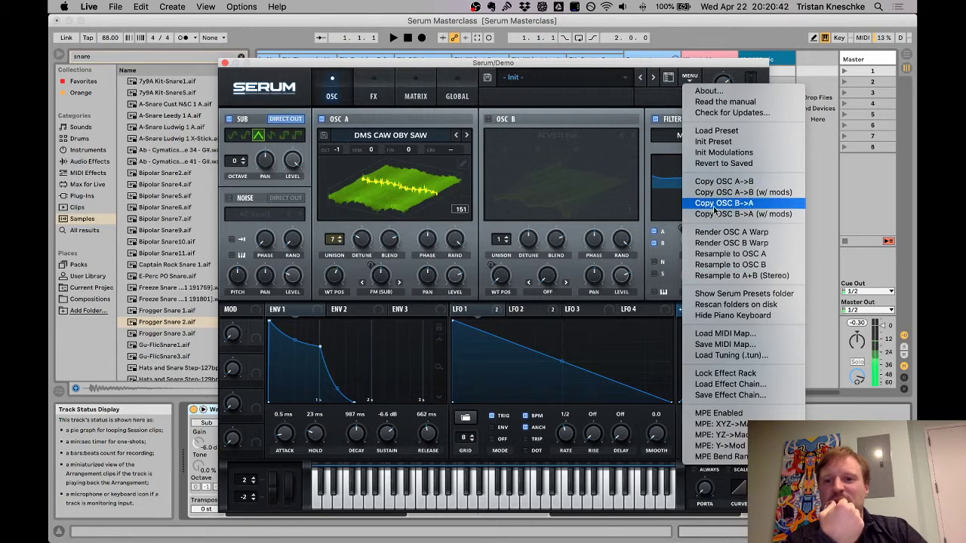
pyautogui.click(744, 205)
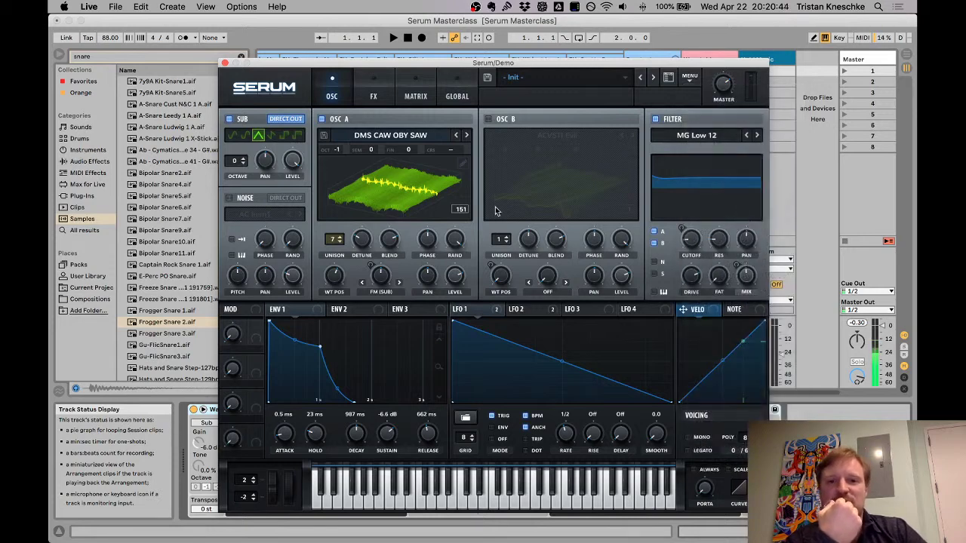
pyautogui.click(488, 121)
pyautogui.click(323, 119)
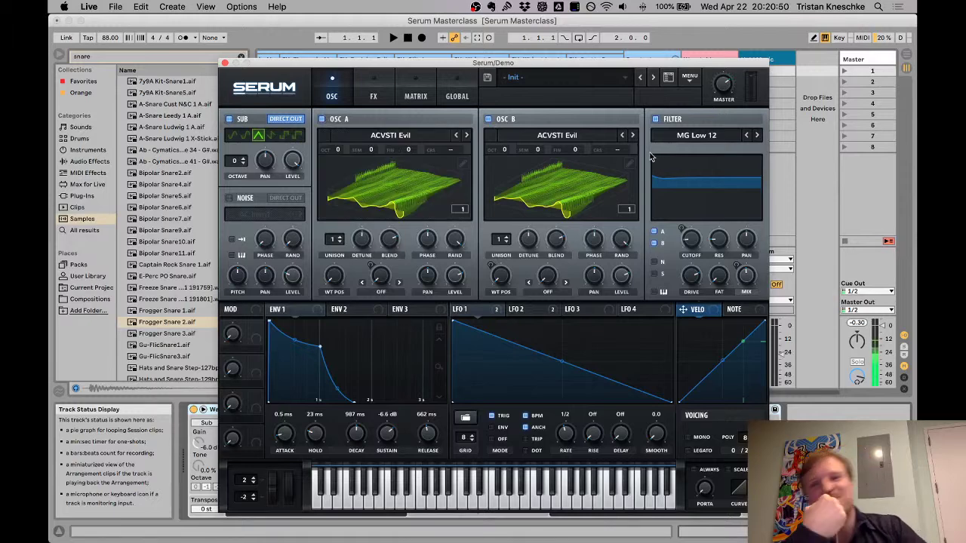
# Step: Set OSC A's wavetable position to 71 and assign LFO 2 to the filter's drive
pyautogui.moveTo(336, 285); pyautogui.dragTo(350, 252)
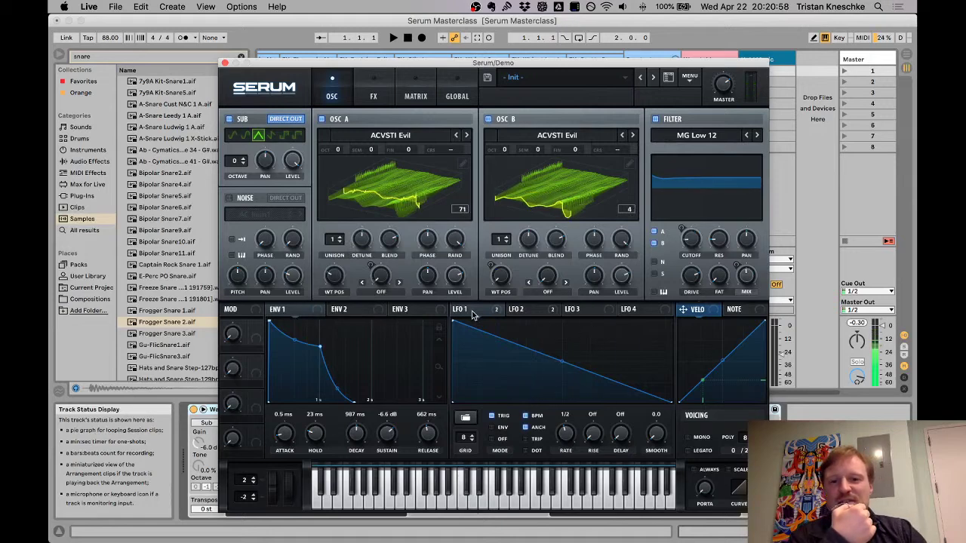
pyautogui.click(522, 310)
pyautogui.moveTo(522, 309); pyautogui.dragTo(693, 283)
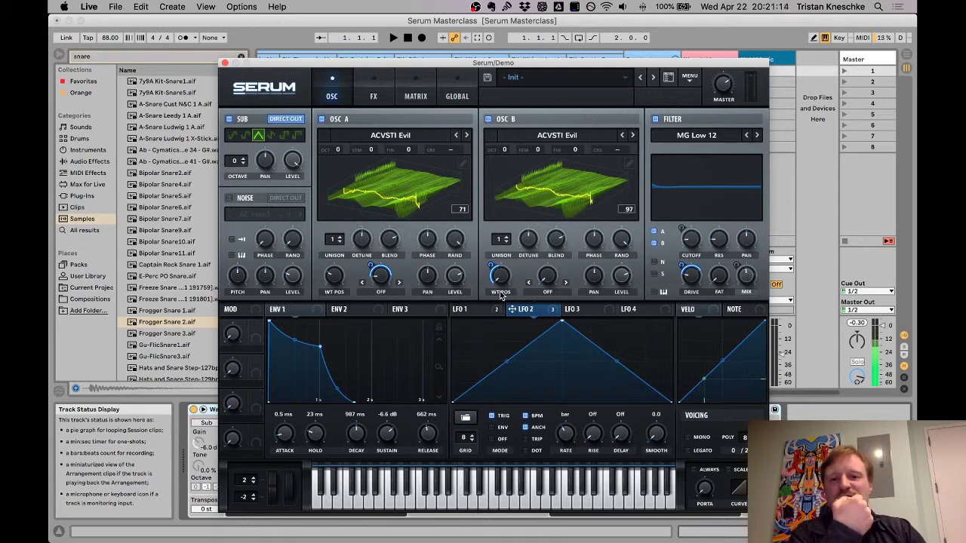
# Step: Set OSC A's warp mode to Flip, and turn off OSC B and the filter
pyautogui.click(390, 293)
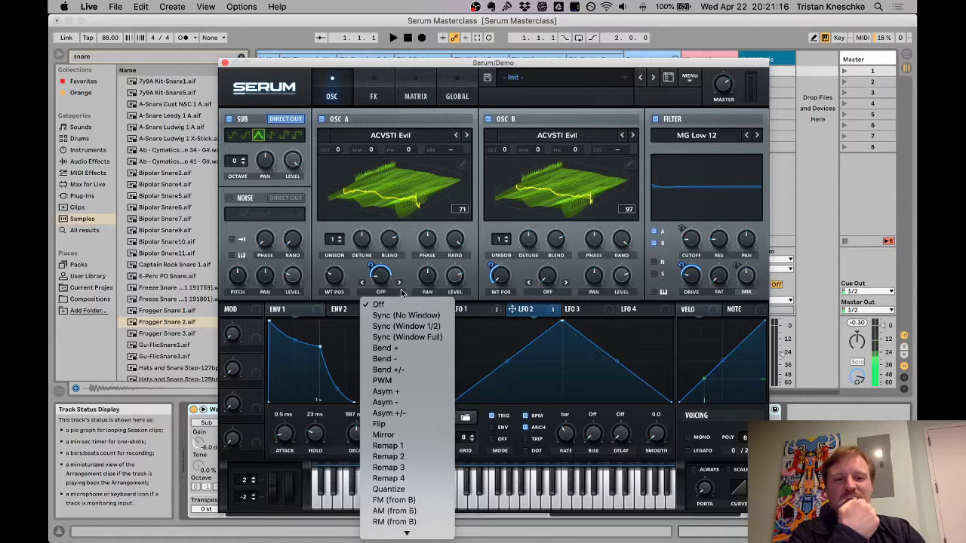
pyautogui.click(415, 424)
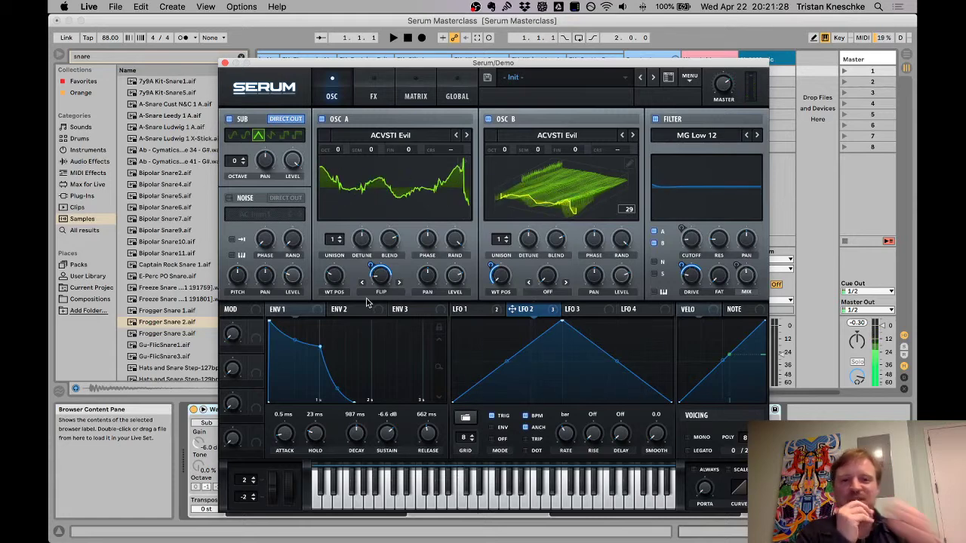
pyautogui.click(488, 119)
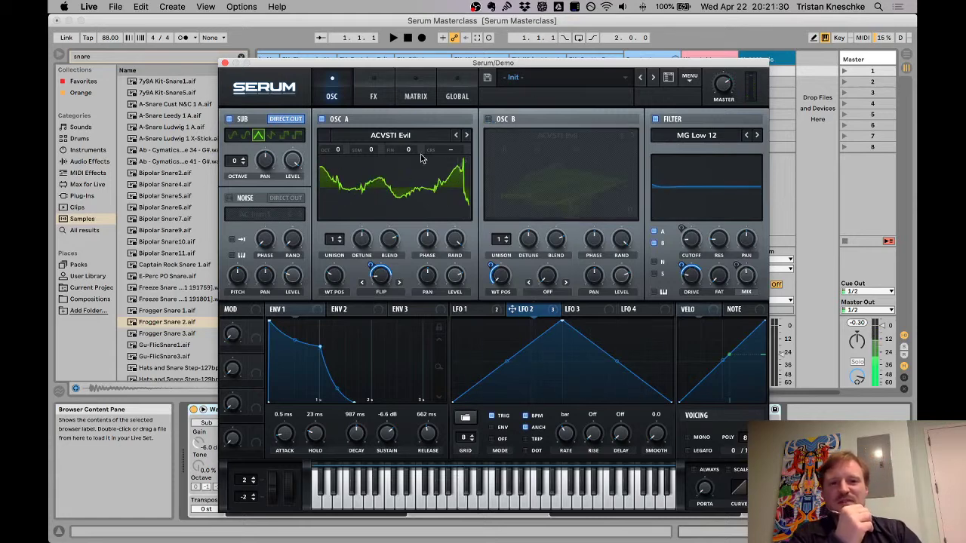
pyautogui.click(655, 118)
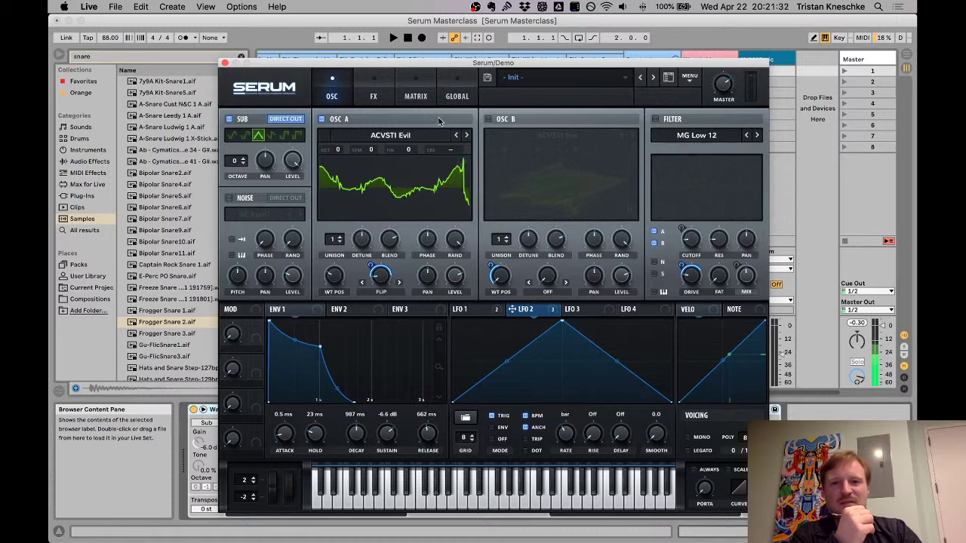
# Step: Change OSC A's warp mode to Bend + and audition it with LFO 2 modulating the warp amount
pyautogui.click(382, 292)
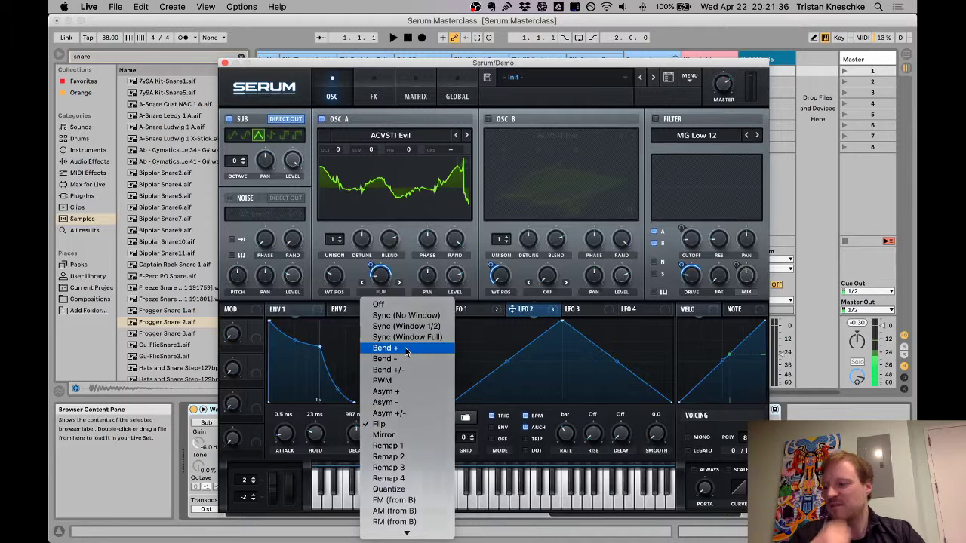
pyautogui.click(406, 350)
pyautogui.rightClick(383, 278)
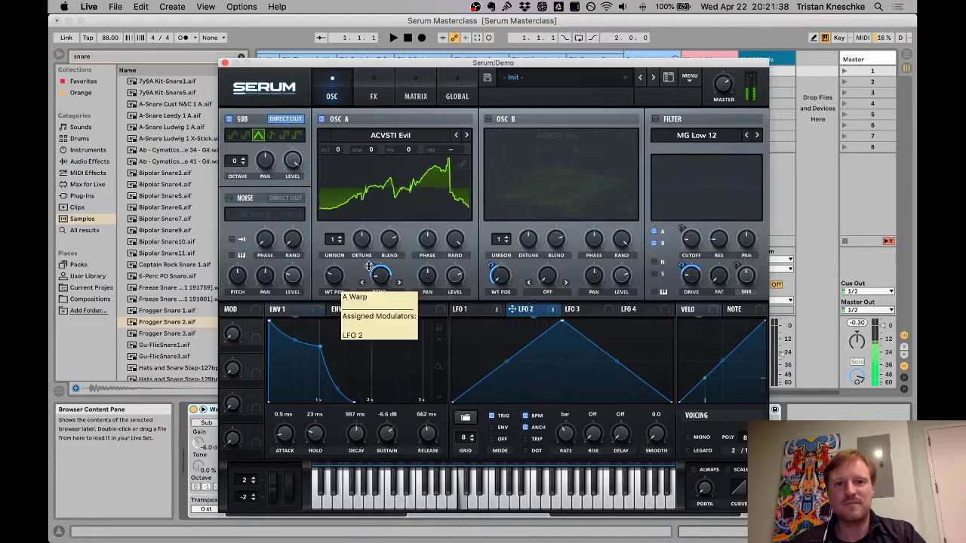
pyautogui.click(385, 280)
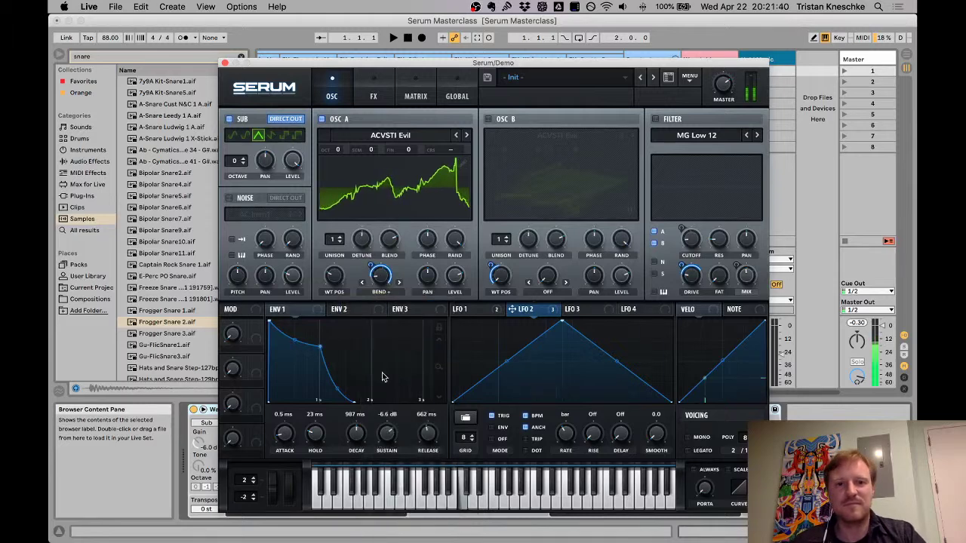
pyautogui.moveTo(566, 435); pyautogui.dragTo(569, 431)
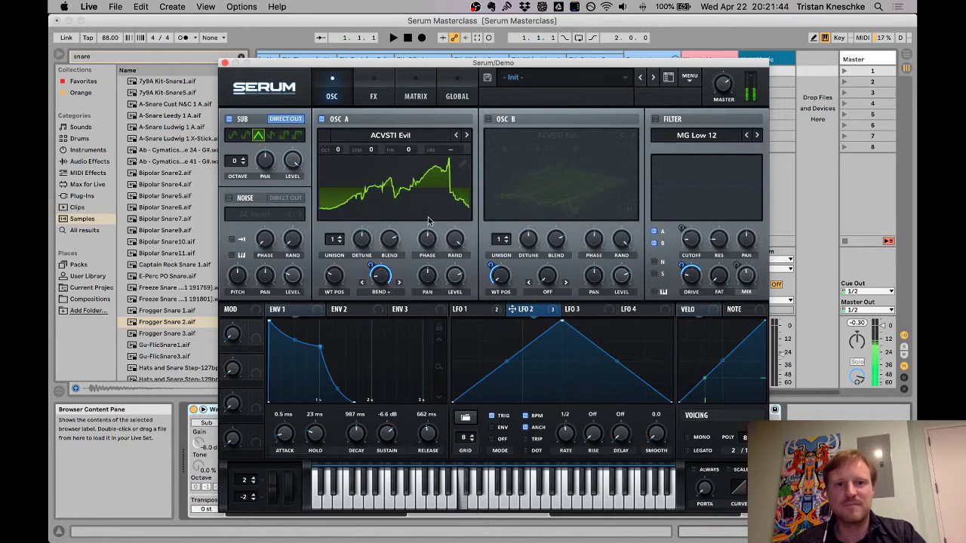
# Step: Advance OSC A's warp mode through the following modes to Asym +
pyautogui.click(400, 283)
pyautogui.click(401, 285)
pyautogui.click(400, 284)
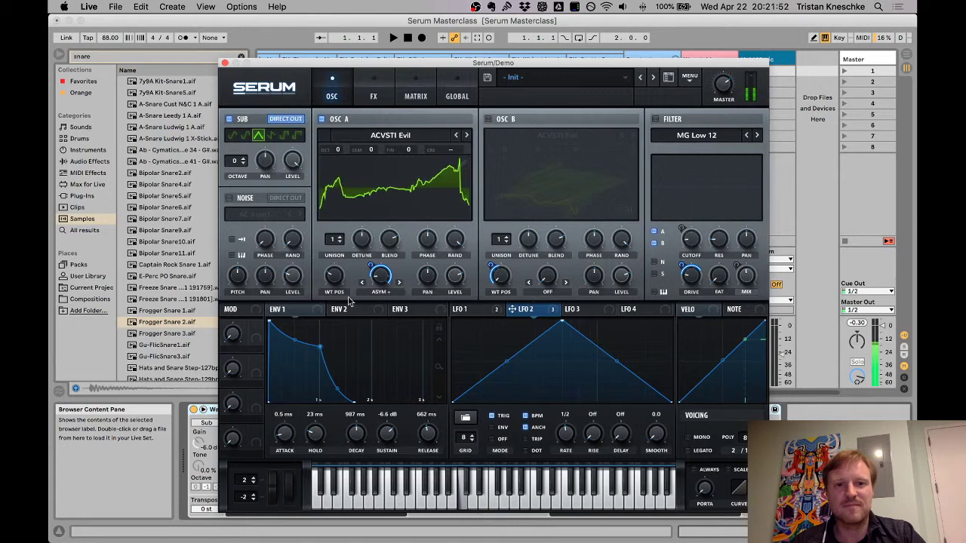
# Step: Set OSC A's warp mode to Quantize and shift the Serum window slightly upward
pyautogui.click(377, 292)
pyautogui.click(387, 489)
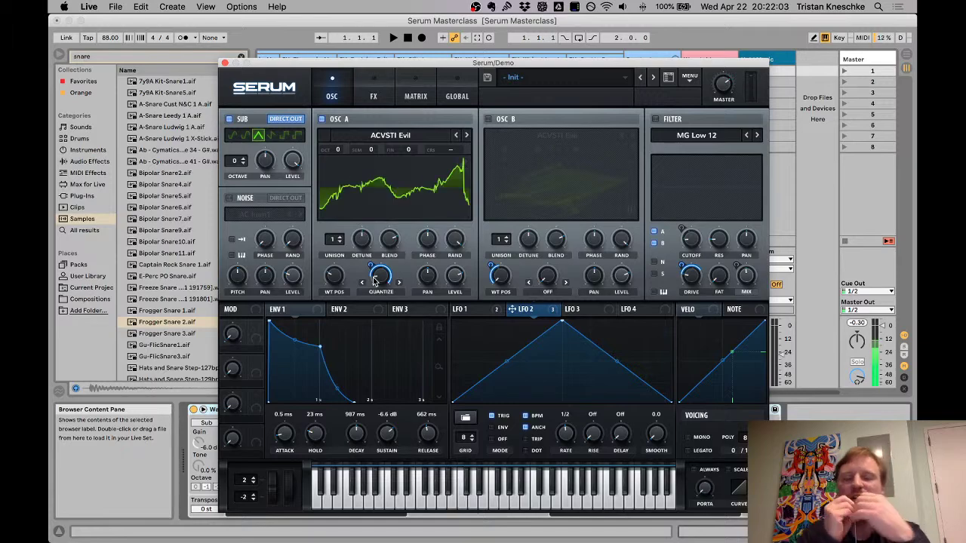
pyautogui.moveTo(591, 65); pyautogui.dragTo(595, 59)
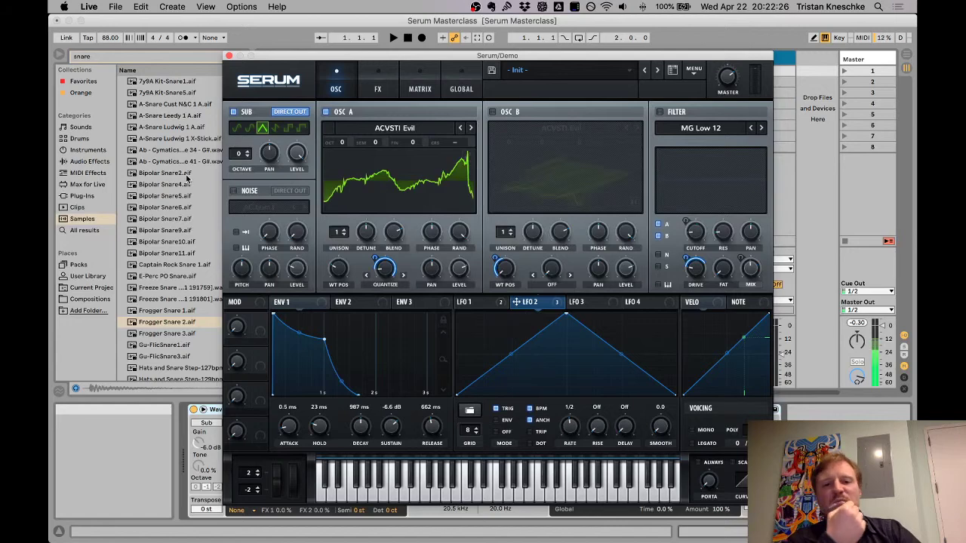
pyautogui.click(385, 285)
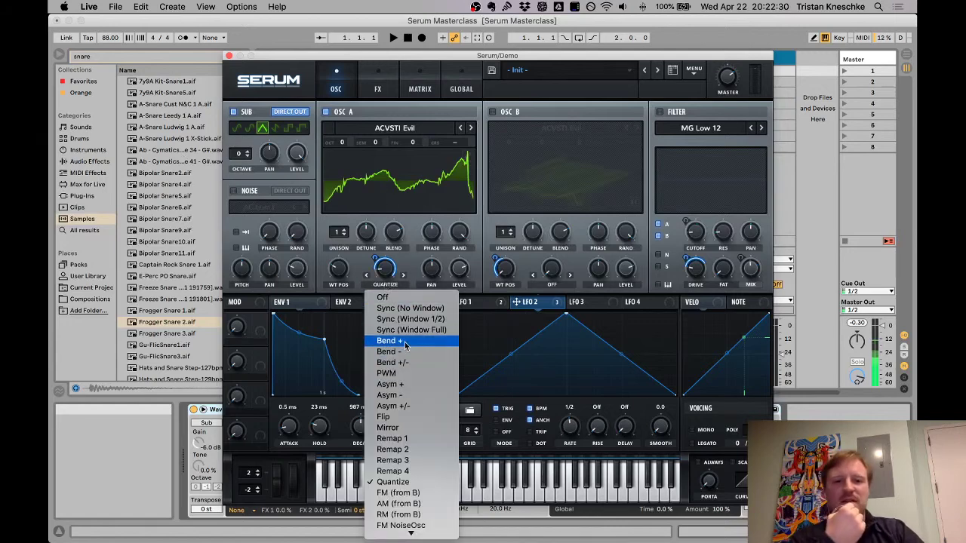
pyautogui.press('super+alt+p')
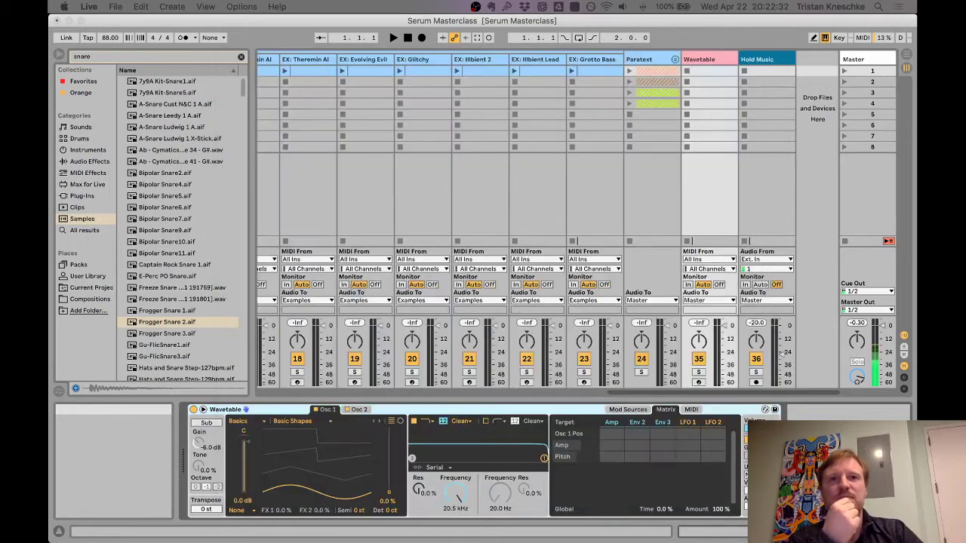
pyautogui.press('super+alt+p')
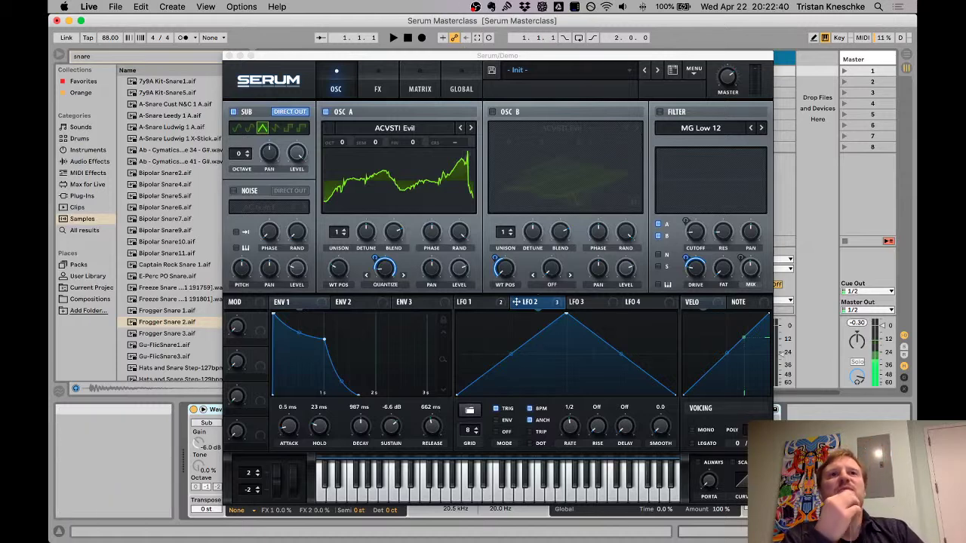
pyautogui.click(468, 155)
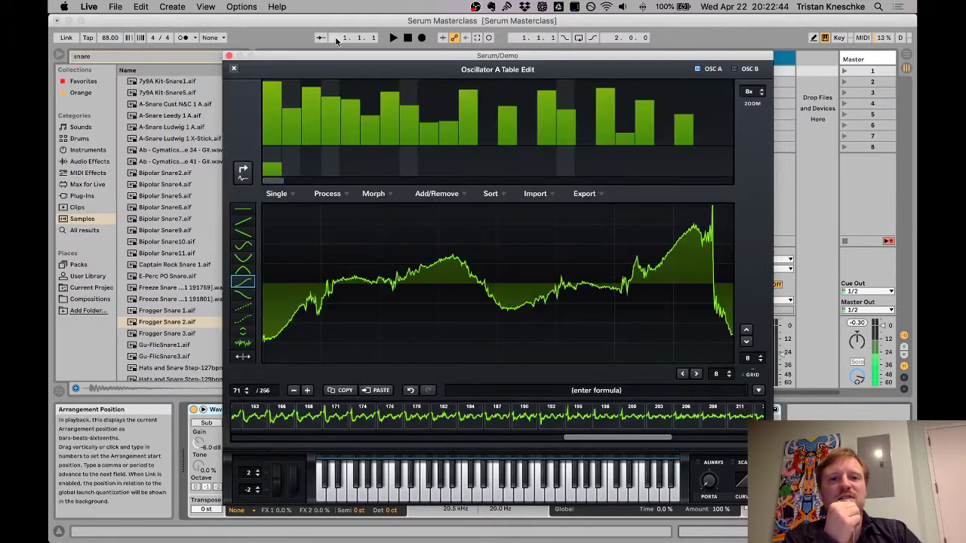
pyautogui.click(234, 68)
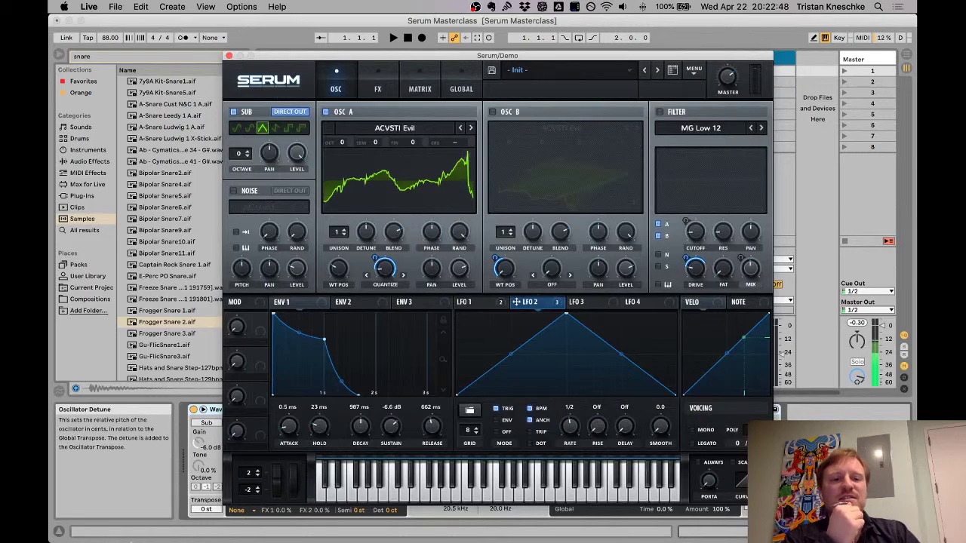
# Step: Switch to Finder and preview image1.png in the Images folder at full size
pyautogui.click(94, 528)
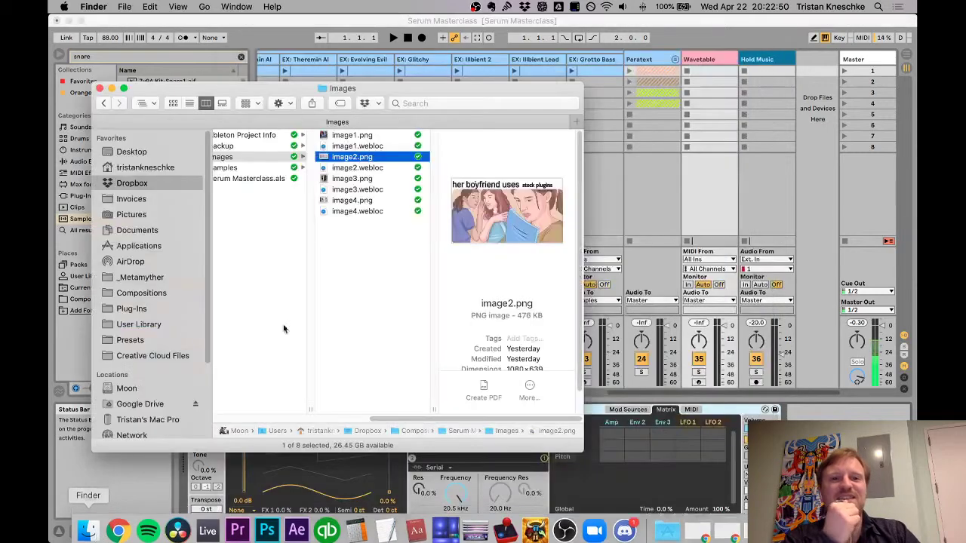
pyautogui.moveTo(305, 89); pyautogui.dragTo(635, 110)
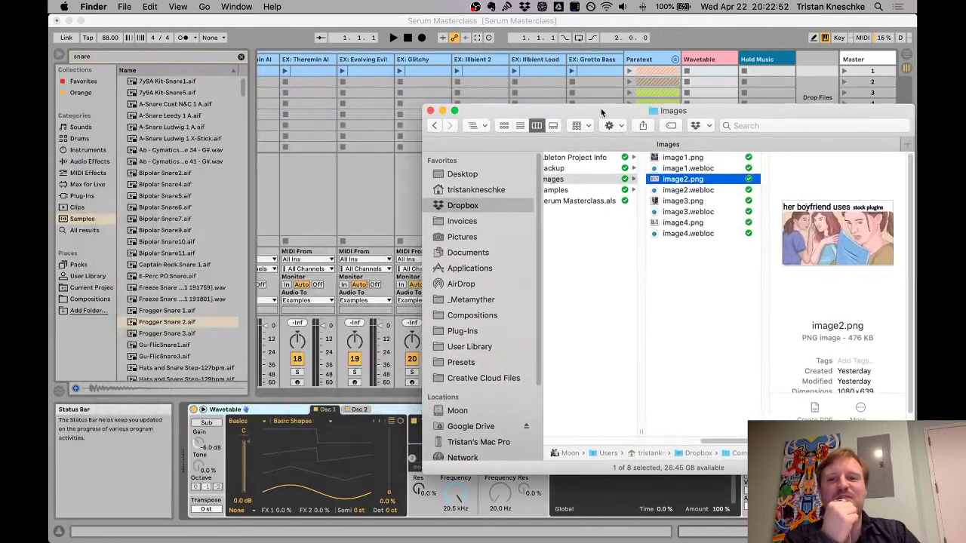
pyautogui.click(679, 158)
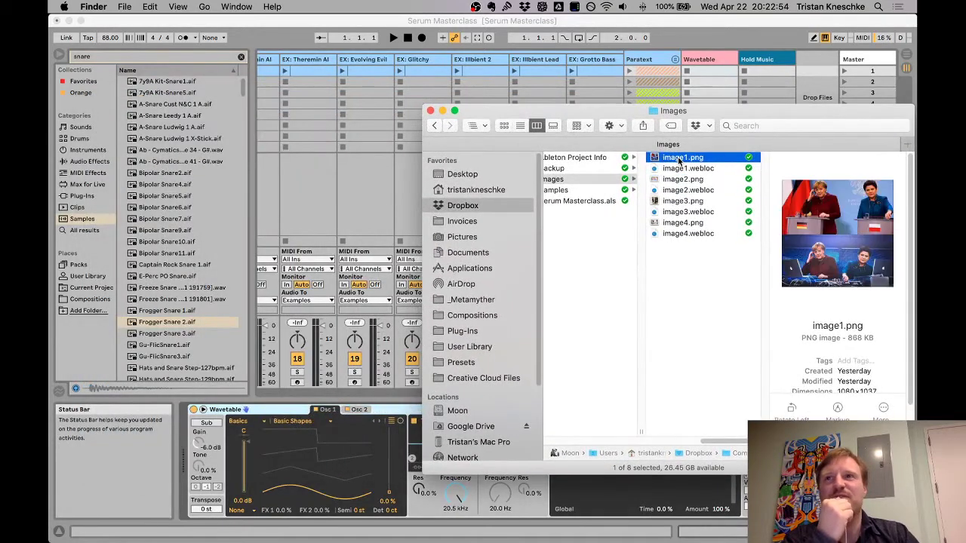
pyautogui.press('space')
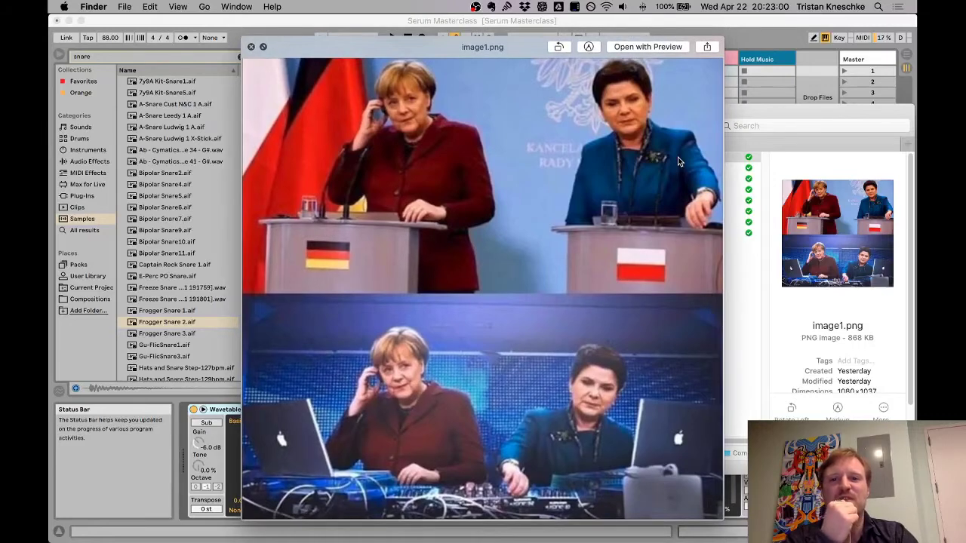
pyautogui.press('space')
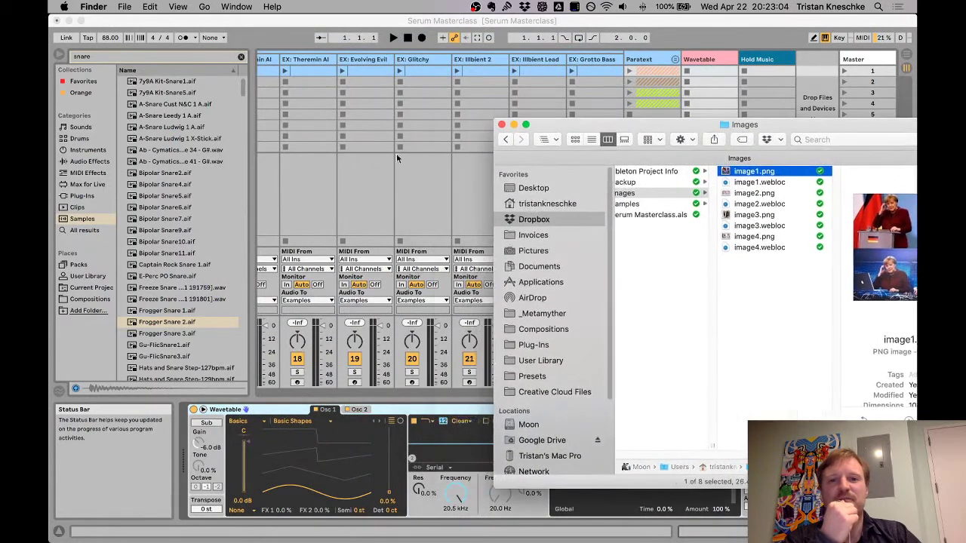
# Step: Load image1.png from the Images folder into OSC A as its wavetable and show the table in 3D
pyautogui.click(396, 153)
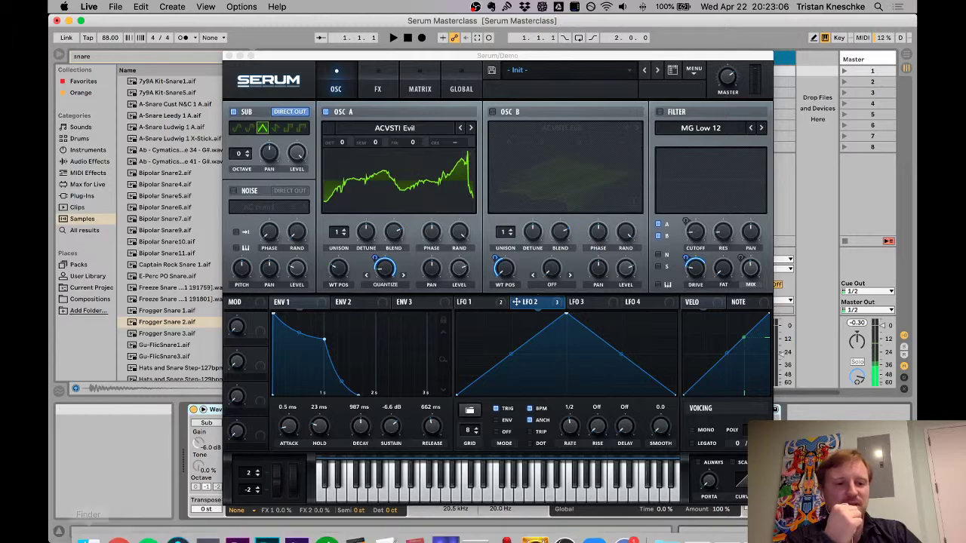
pyautogui.click(82, 532)
pyautogui.doubleClick(747, 125)
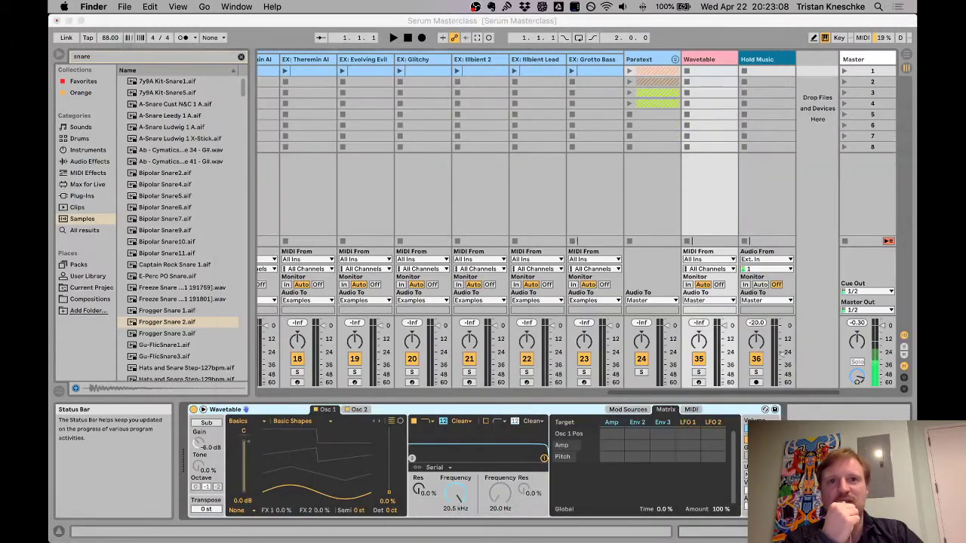
pyautogui.press('super+Tab')
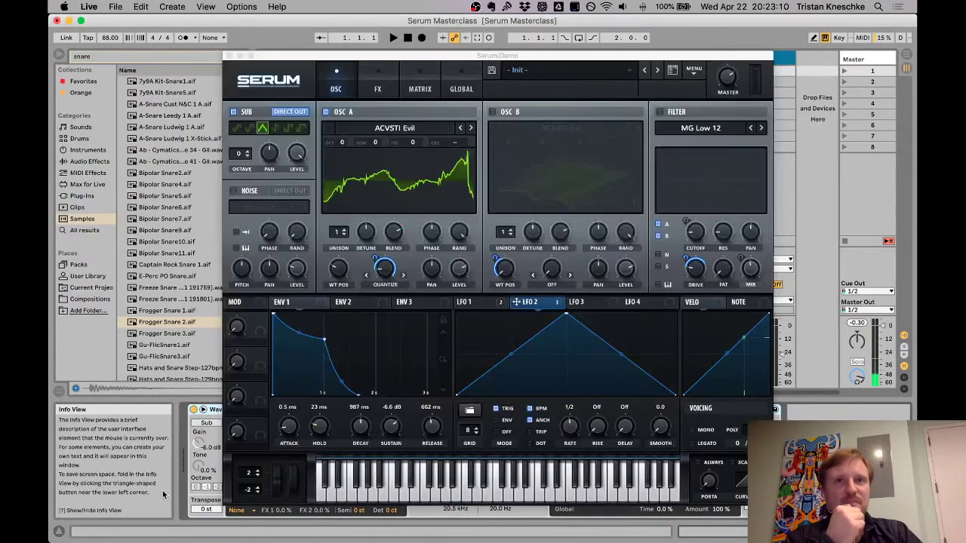
pyautogui.moveTo(536, 227); pyautogui.dragTo(378, 181)
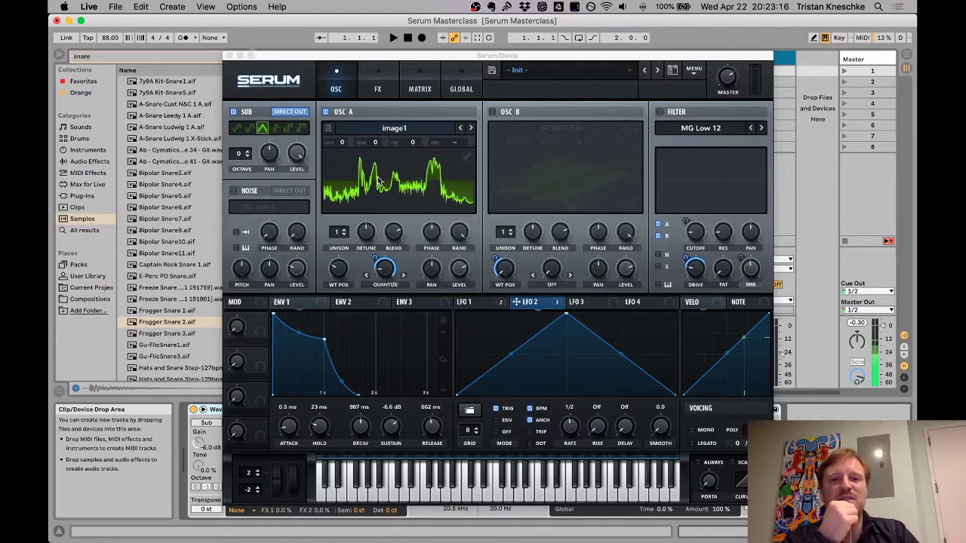
pyautogui.click(382, 183)
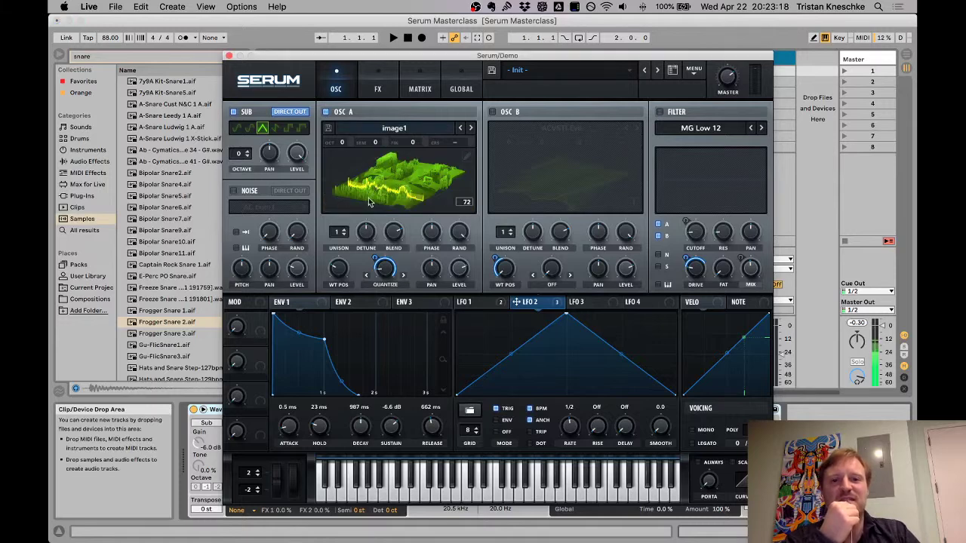
# Step: Switch off the sub oscillator and OSC A's warp mode, and raise OSC A's wavetable position to about 108
pyautogui.click(233, 111)
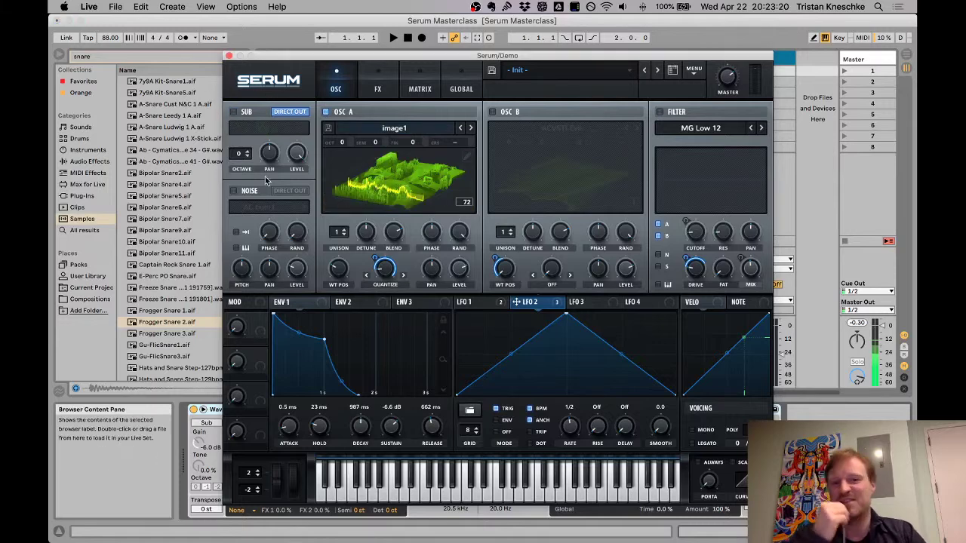
pyautogui.click(394, 286)
pyautogui.click(383, 297)
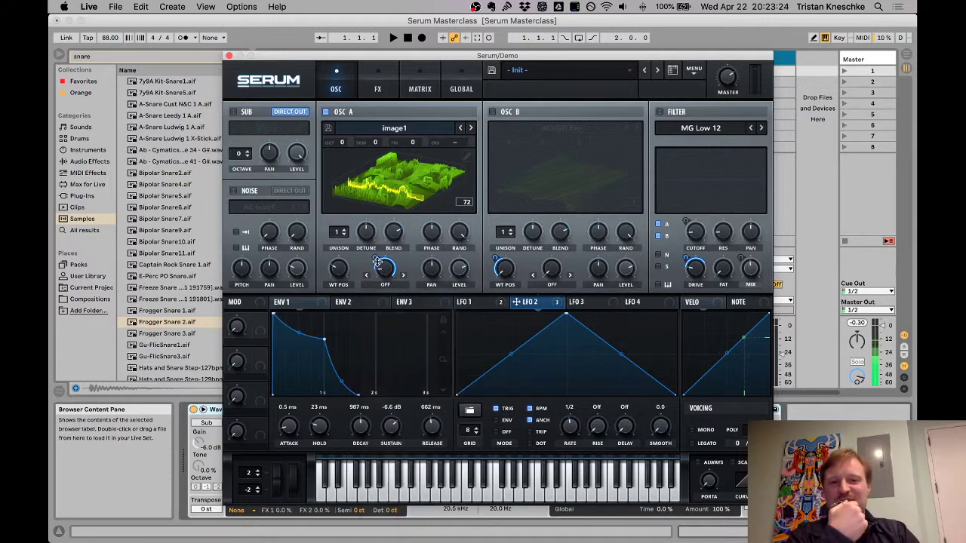
pyautogui.moveTo(337, 273)
pyautogui.mouseDown()
pyautogui.moveTo(344, 184)
pyautogui.moveTo(340, 302)
pyautogui.moveTo(343, 264)
pyautogui.mouseUp()
# Step: Switch to Finder and preview image1.png and image2.png in the Images folder
pyautogui.press('super+Tab')
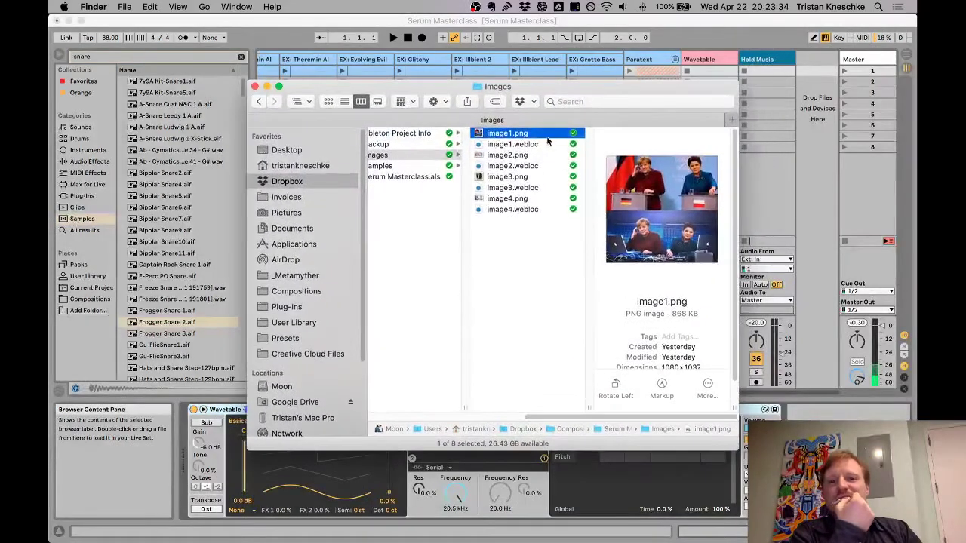
pyautogui.press('space')
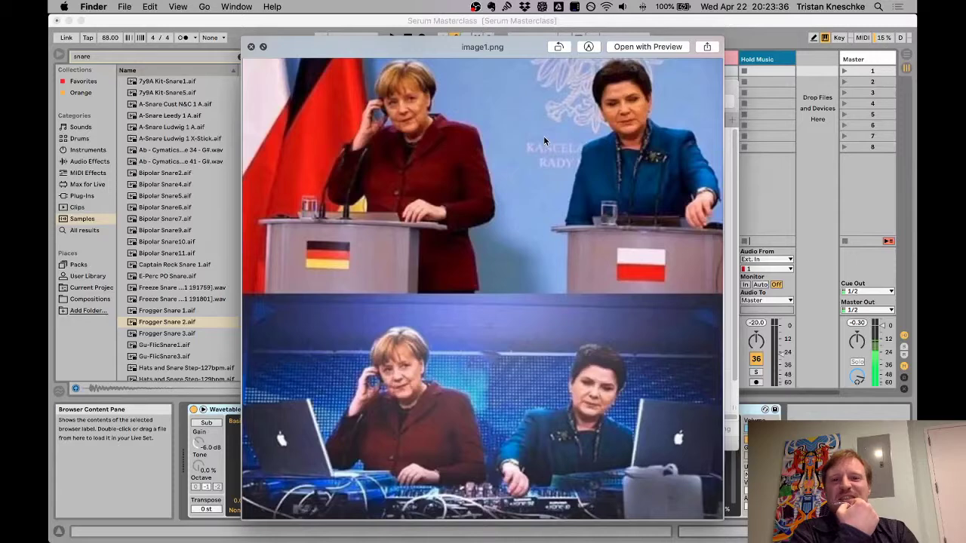
pyautogui.press('space')
pyautogui.press('Down')
pyautogui.press('Down')
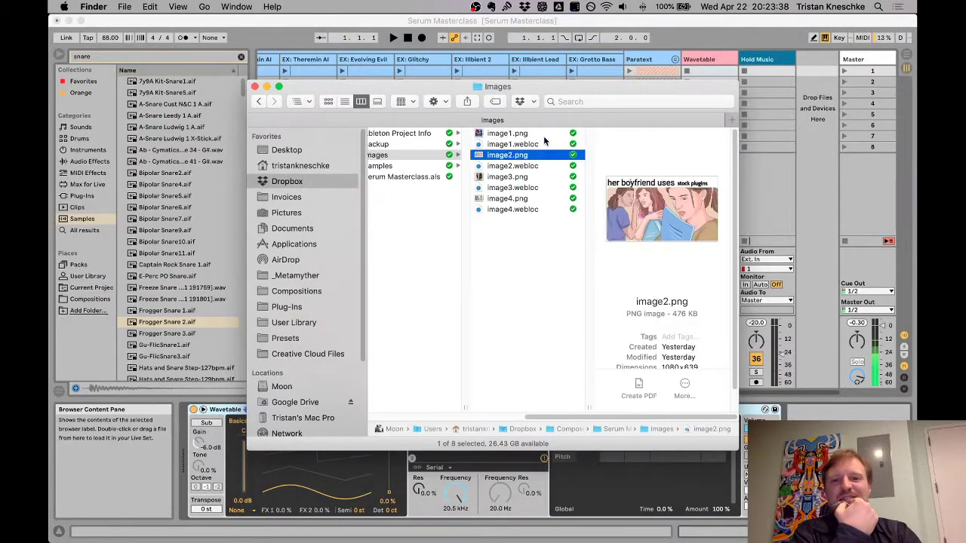
pyautogui.press('space')
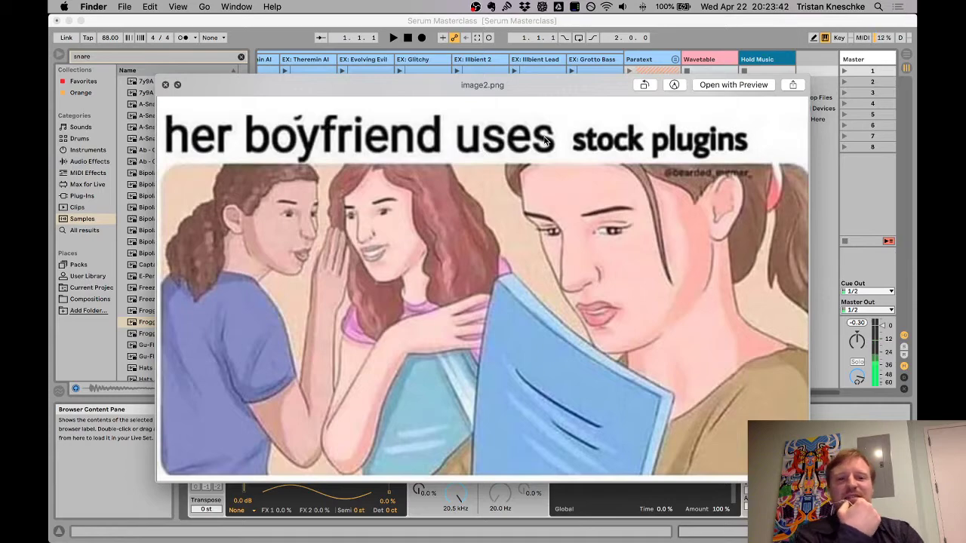
pyautogui.press('space')
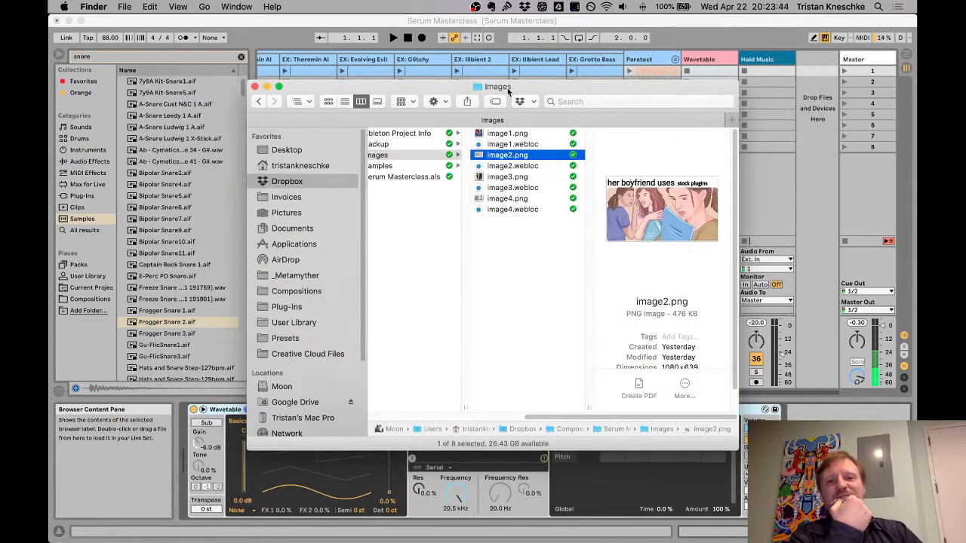
# Step: Load image2.png into OSC A as its wavetable and sweep the wavetable position up to 256
pyautogui.press('super+w')
pyautogui.click(393, 339)
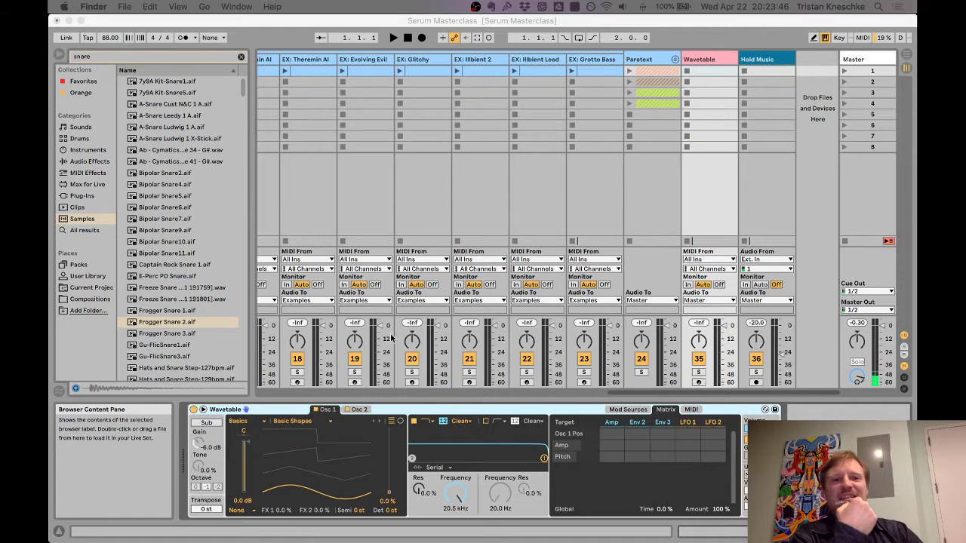
pyautogui.moveTo(393, 339); pyautogui.dragTo(383, 197)
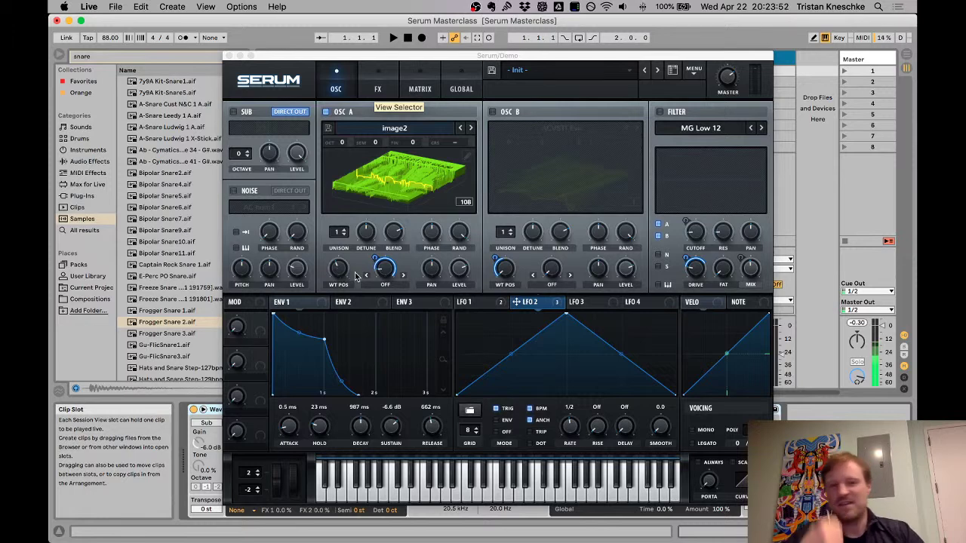
pyautogui.moveTo(346, 266); pyautogui.dragTo(354, 226)
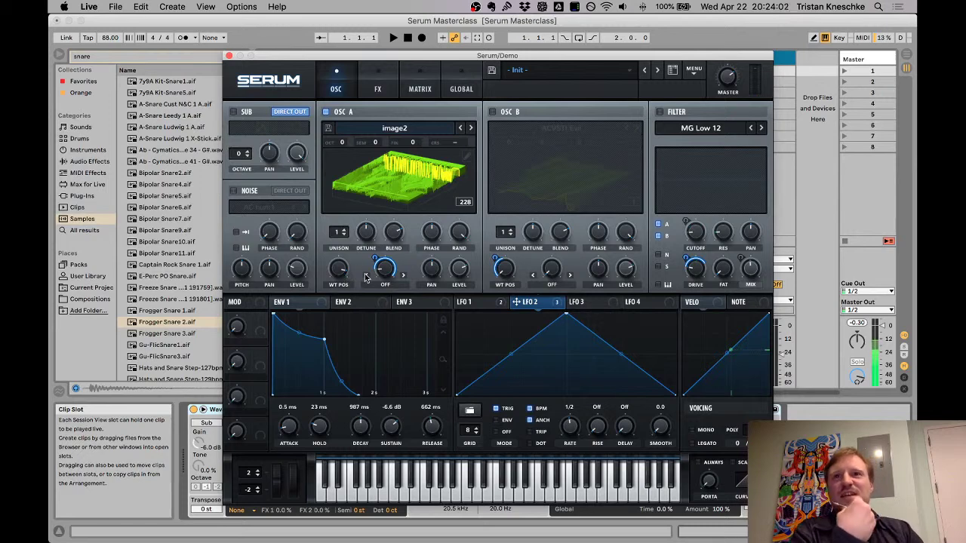
pyautogui.moveTo(337, 276)
pyautogui.mouseDown()
pyautogui.moveTo(338, 285)
pyautogui.moveTo(339, 260)
pyautogui.mouseUp()
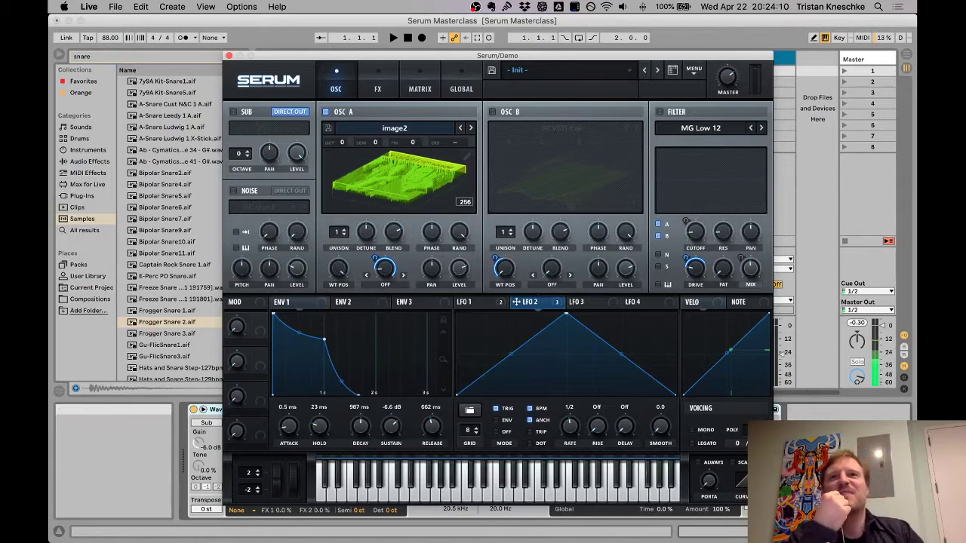
# Step: Load image3.png into OSC A as its wavetable and preview the picture in Finder
pyautogui.moveTo(500, 207); pyautogui.dragTo(378, 184)
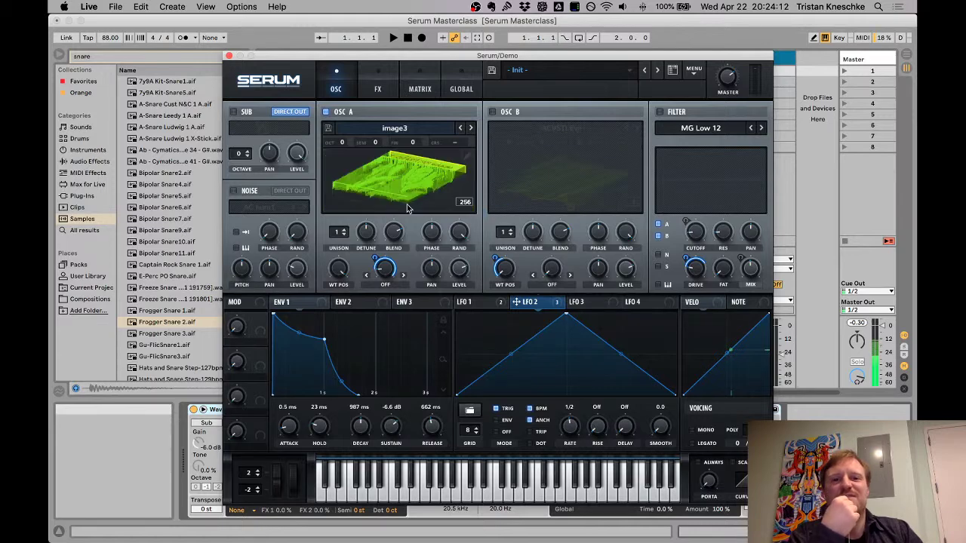
pyautogui.press('super+Tab')
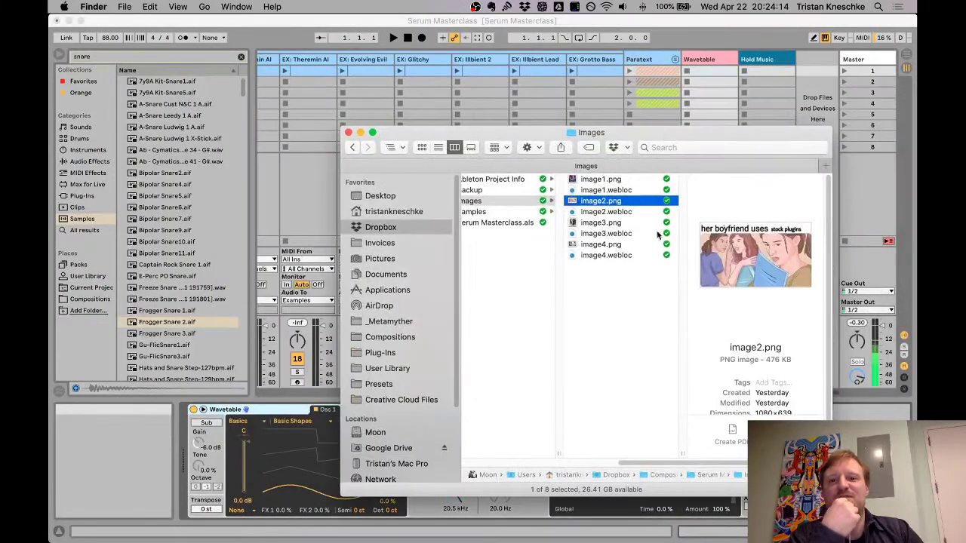
pyautogui.click(626, 222)
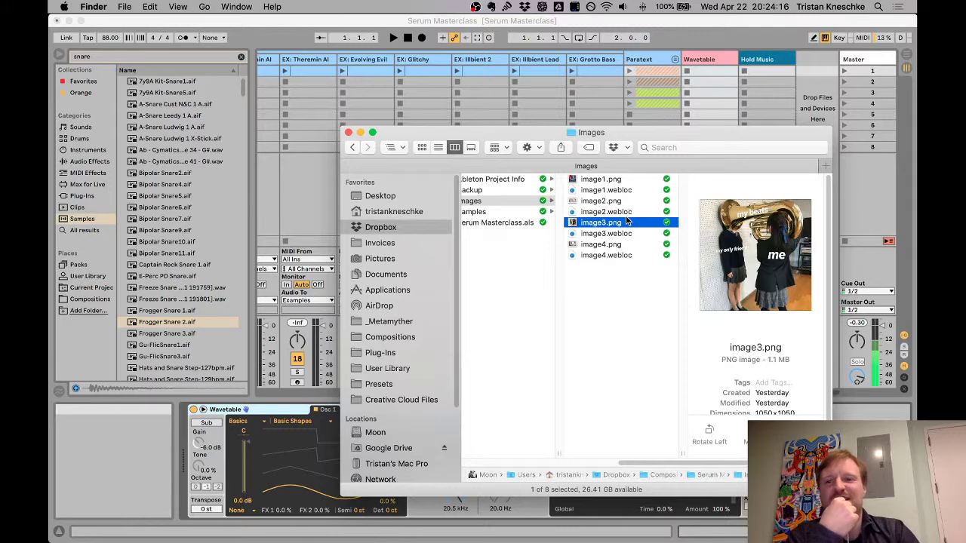
pyautogui.press('space')
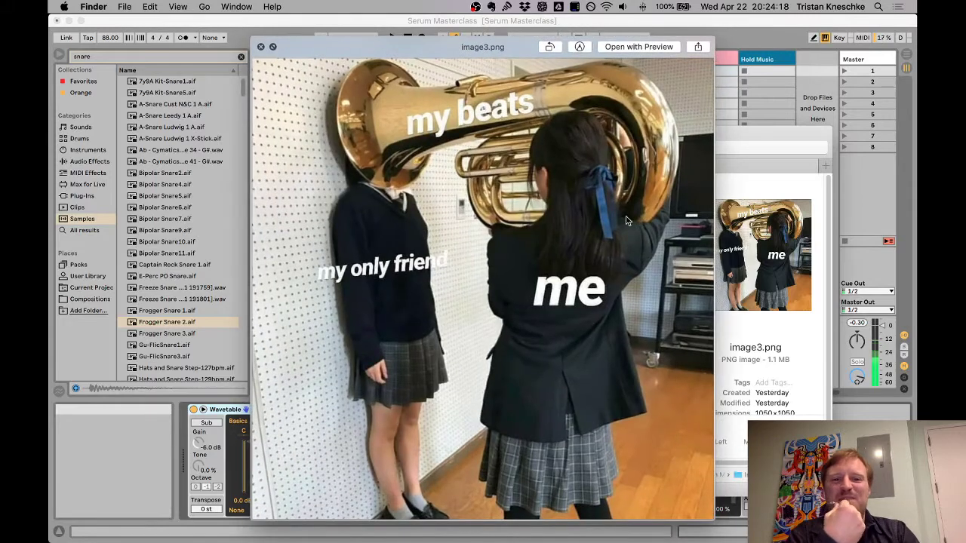
pyautogui.press('space')
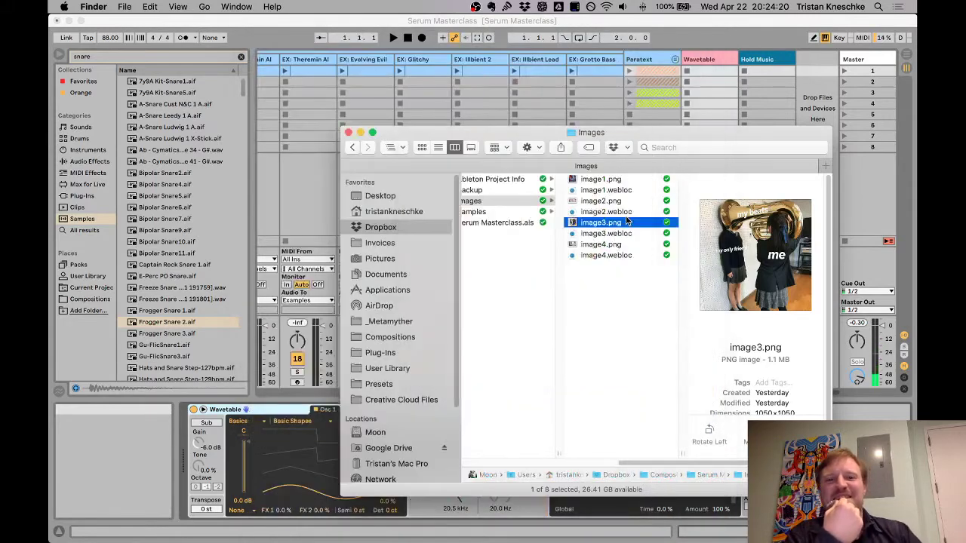
# Step: Return to Live and lower OSC A's wavetable position to 106
pyautogui.click(449, 27)
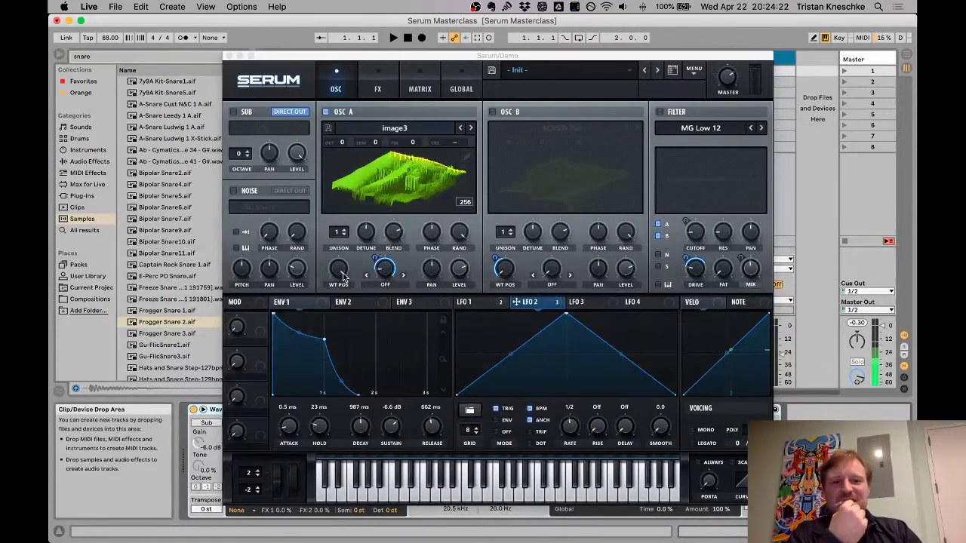
pyautogui.moveTo(331, 283); pyautogui.dragTo(341, 355)
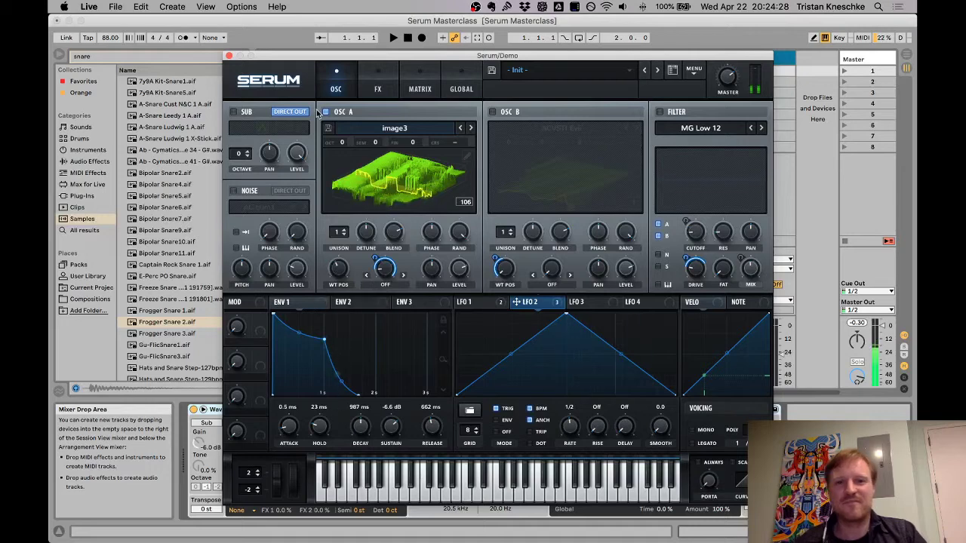
# Step: Lower OSC A by two octaves and raise its wavetable position to 139
pyautogui.moveTo(343, 144); pyautogui.dragTo(339, 171)
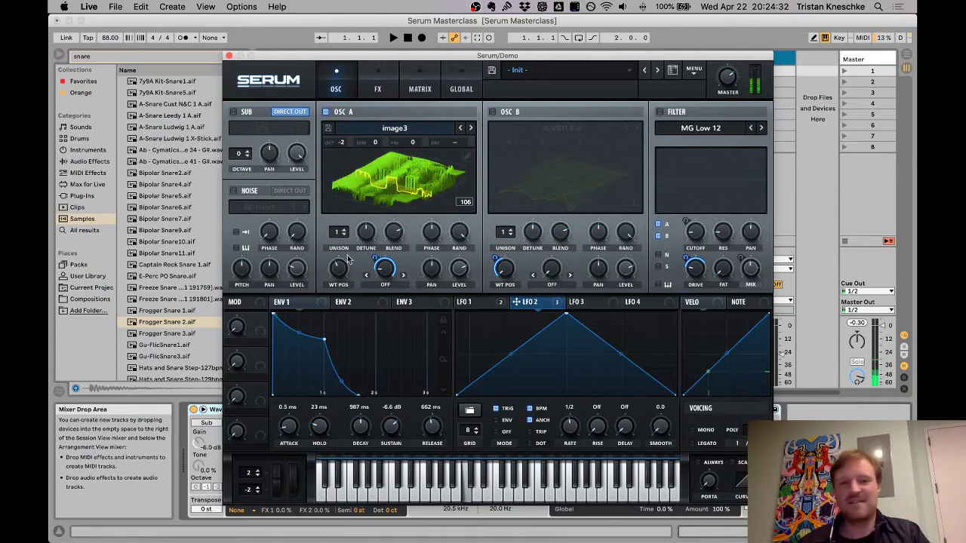
pyautogui.moveTo(343, 281)
pyautogui.mouseDown()
pyautogui.moveTo(339, 212)
pyautogui.moveTo(347, 341)
pyautogui.moveTo(343, 231)
pyautogui.moveTo(347, 266)
pyautogui.mouseUp()
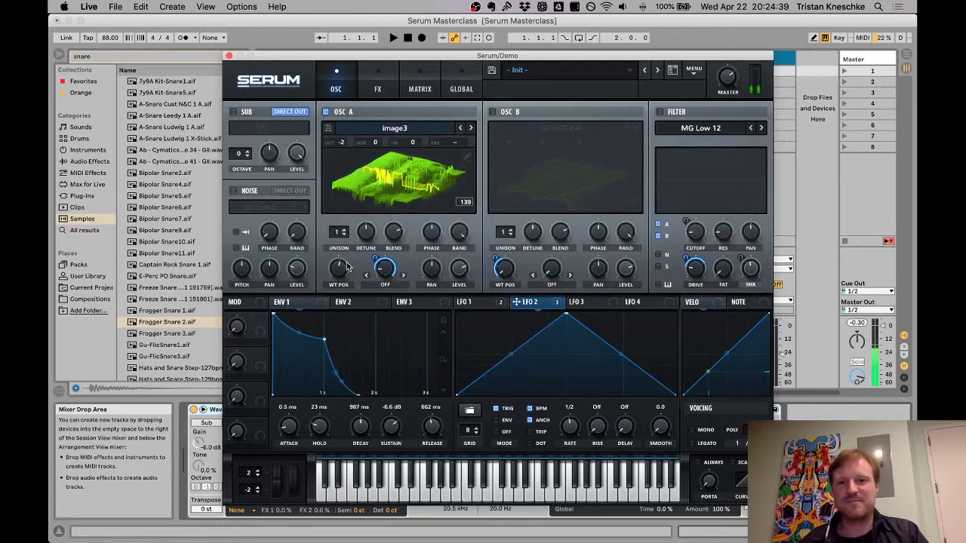
# Step: Assign LFO 3 to OSC A's wavetable position and lower that base position to 1
pyautogui.click(582, 307)
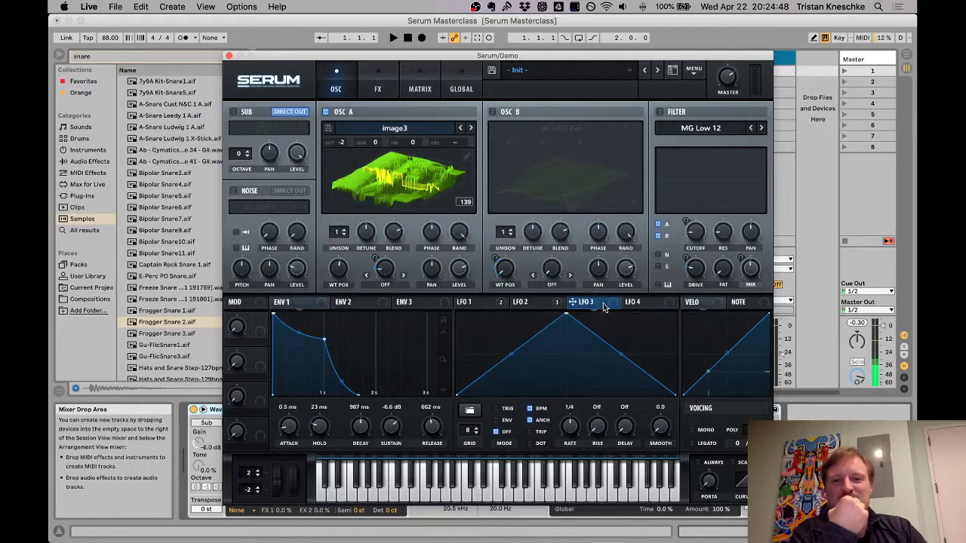
pyautogui.moveTo(590, 307); pyautogui.dragTo(339, 272)
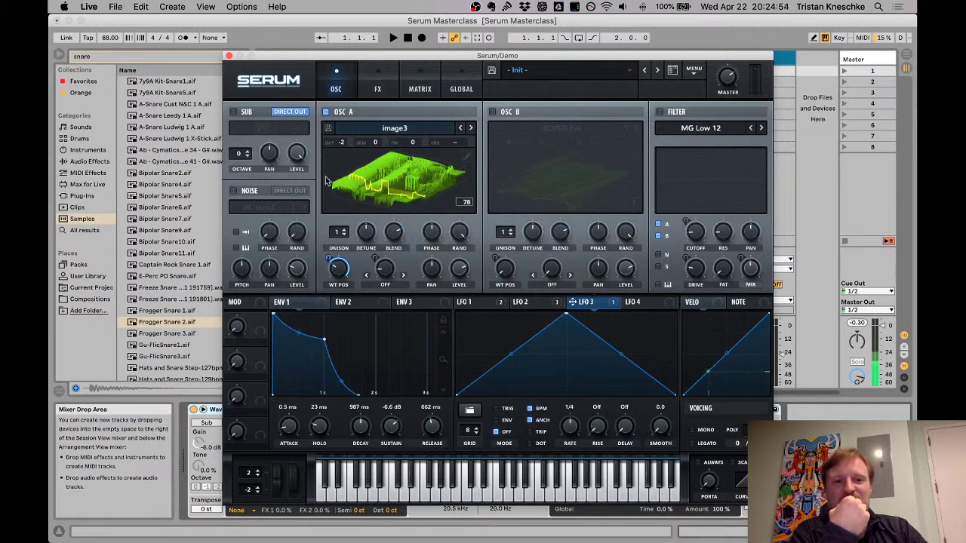
pyautogui.moveTo(339, 273); pyautogui.dragTo(351, 334)
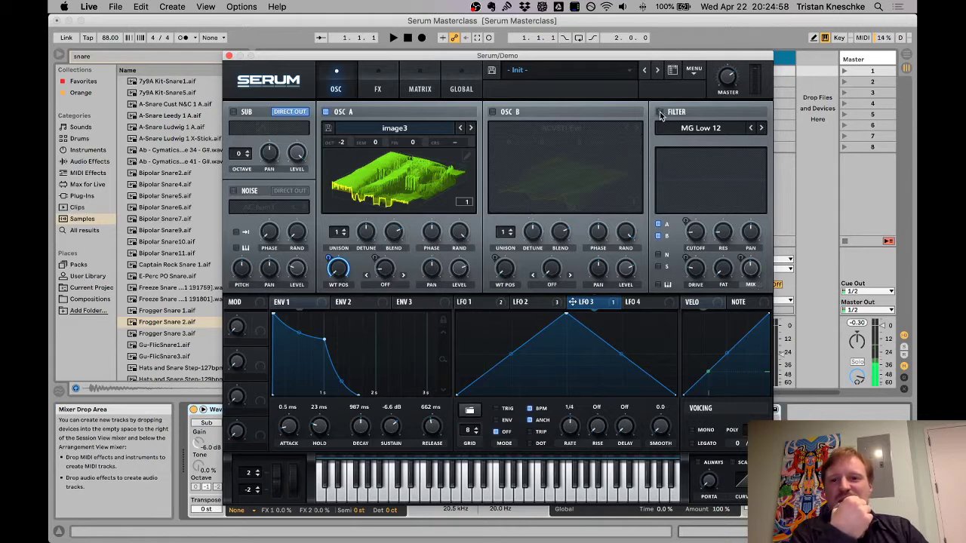
# Step: Enable the oscillator page's filter and remove all modulators from its cutoff and drive
pyautogui.click(661, 112)
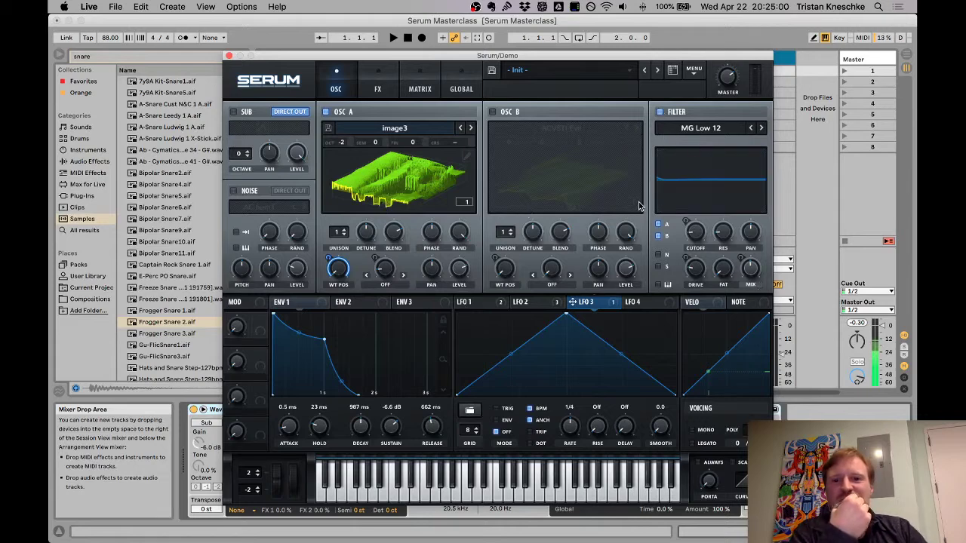
pyautogui.rightClick(699, 232)
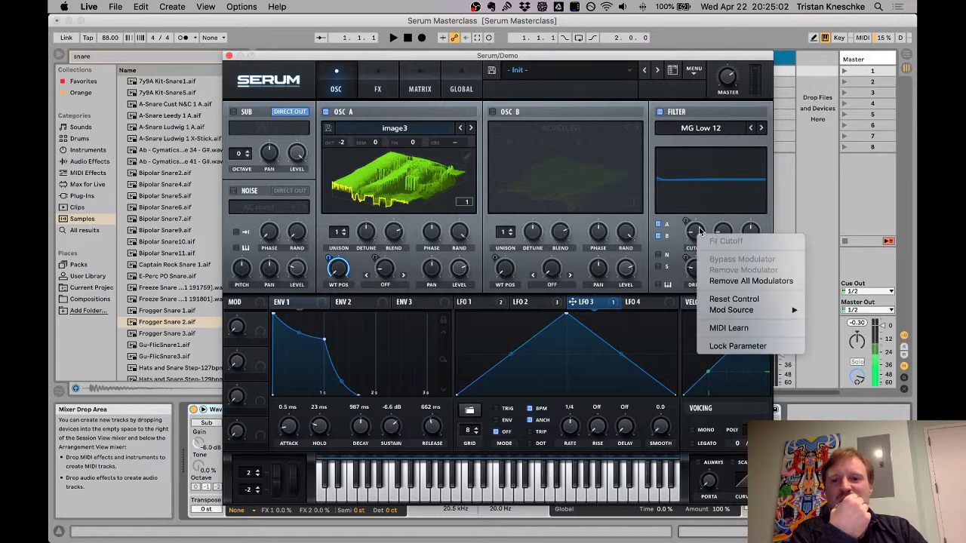
pyautogui.click(698, 277)
pyautogui.rightClick(698, 274)
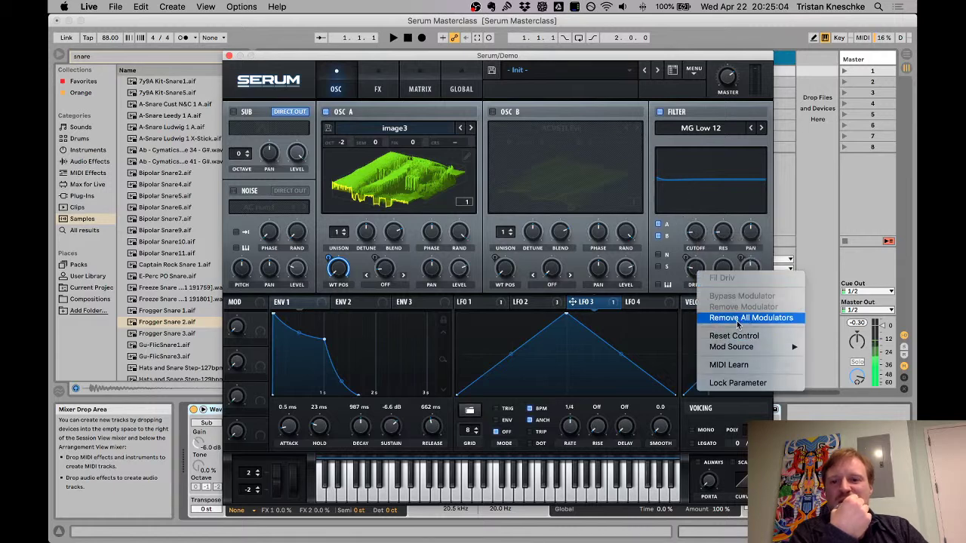
pyautogui.click(743, 318)
# Step: Change the filter type to the Phs 24+ phaser and raise its cutoff
pyautogui.click(701, 128)
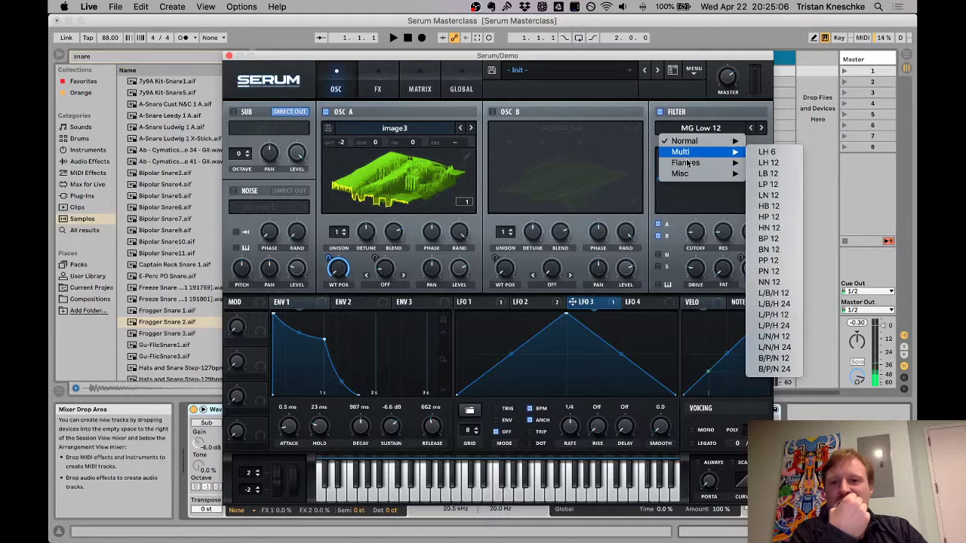
pyautogui.moveTo(693, 166)
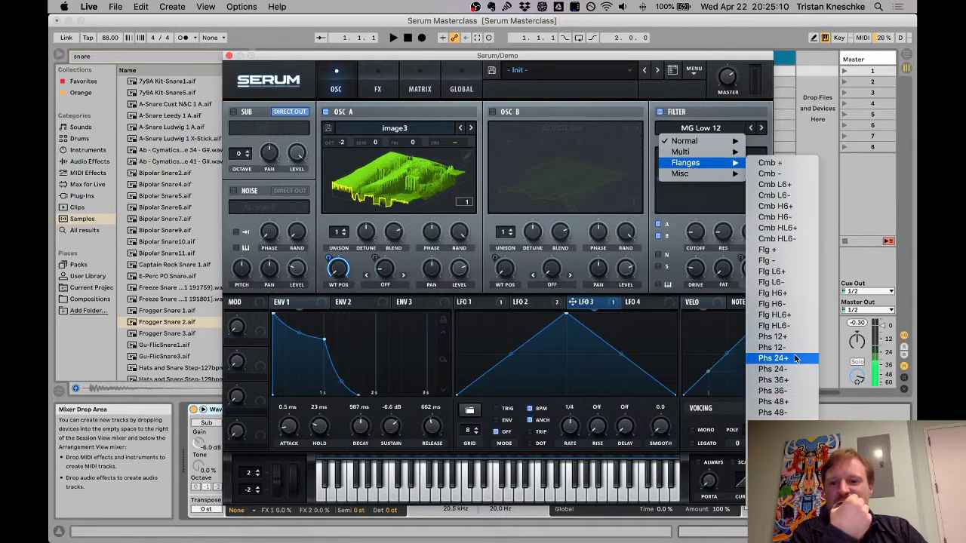
pyautogui.click(796, 360)
pyautogui.moveTo(694, 235); pyautogui.dragTo(710, 172)
# Step: Add the Filter effect, set its type to MG Low 12 and adjust its cutoff to about 3272 Hz
pyautogui.click(389, 86)
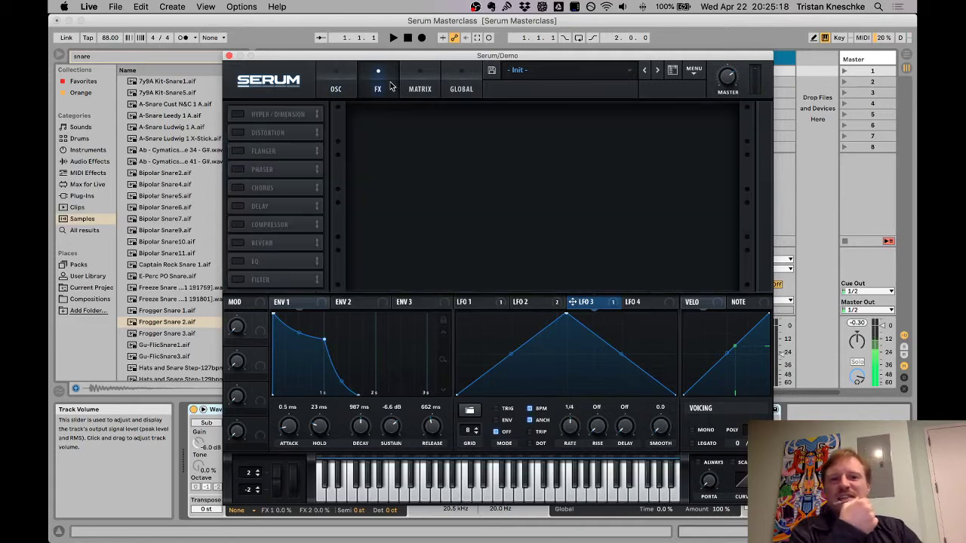
pyautogui.click(239, 280)
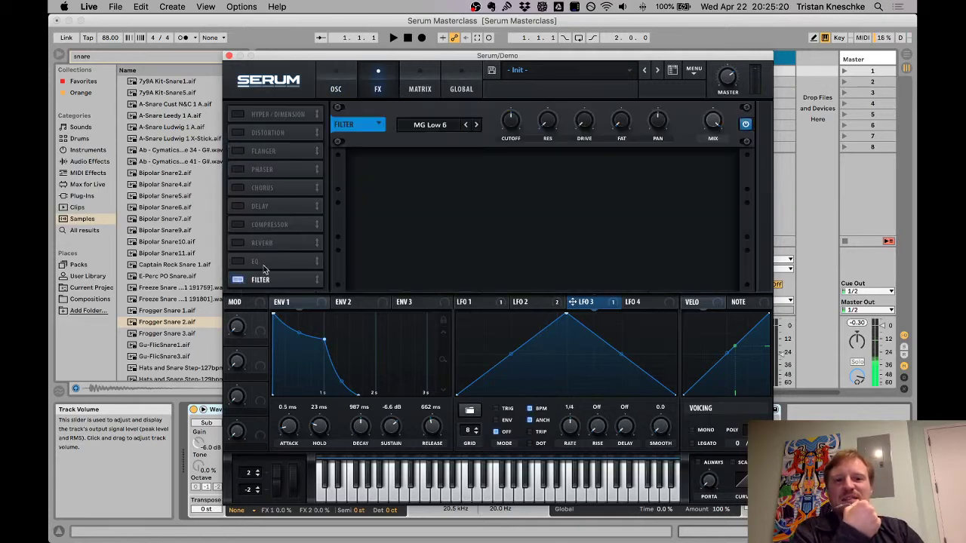
pyautogui.moveTo(511, 126)
pyautogui.mouseDown()
pyautogui.moveTo(513, 103)
pyautogui.moveTo(510, 128)
pyautogui.mouseUp()
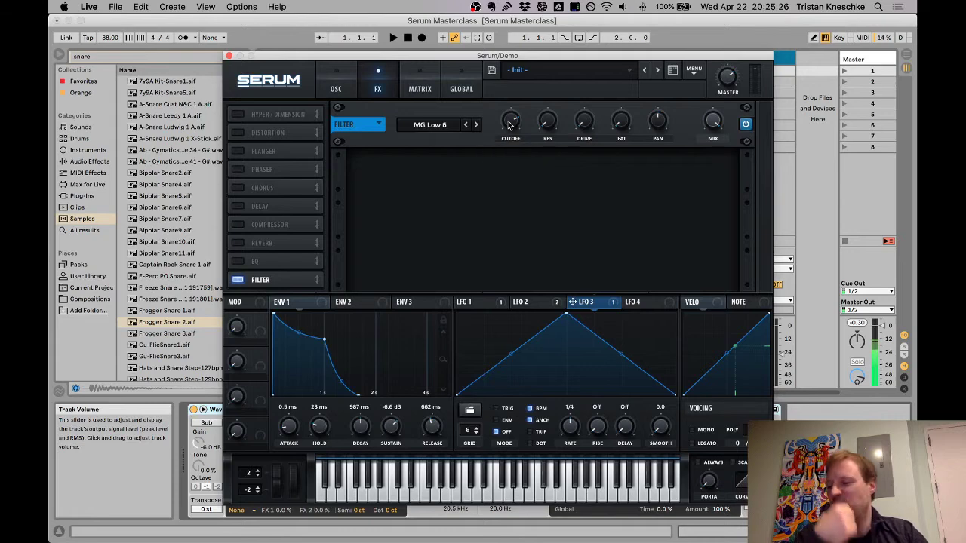
pyautogui.moveTo(510, 125); pyautogui.dragTo(507, 129)
pyautogui.click(476, 125)
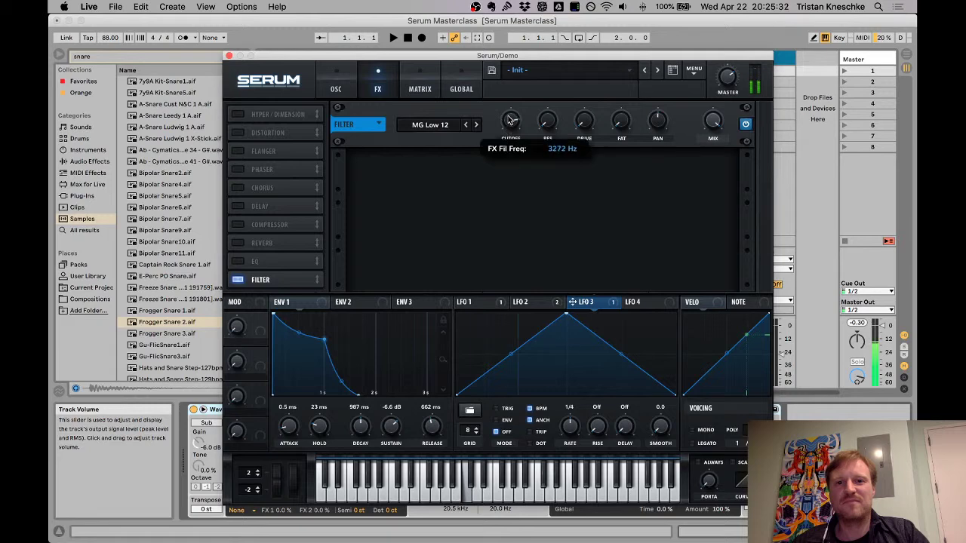
# Step: Raise the Filter effect's drive to 27% and increase its resonance and fat
pyautogui.moveTo(584, 122); pyautogui.dragTo(588, 95)
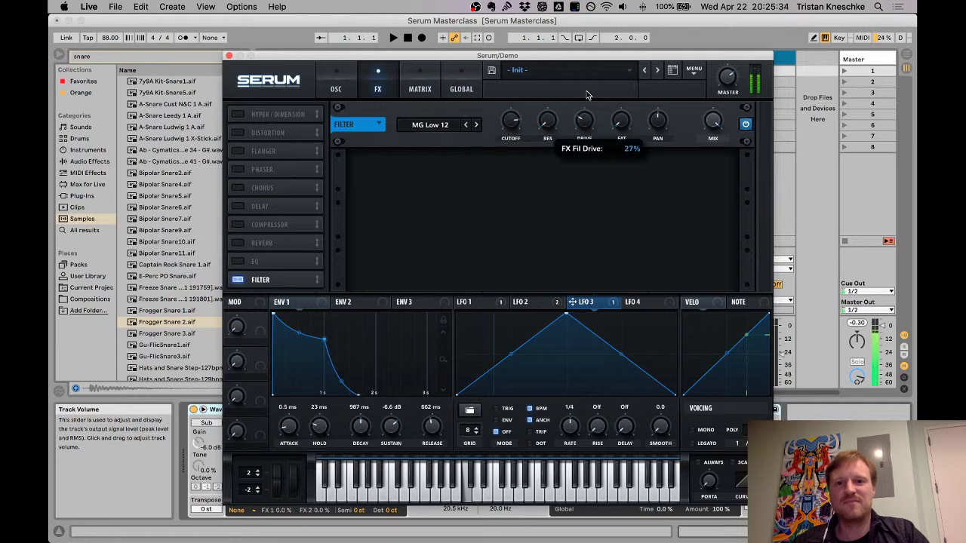
pyautogui.moveTo(548, 120); pyautogui.dragTo(549, 93)
pyautogui.moveTo(625, 124); pyautogui.dragTo(629, 86)
# Step: Go back to the oscillators, inspect OSC A's image3 wavetable in the wavetable editor and close the editor
pyautogui.click(336, 89)
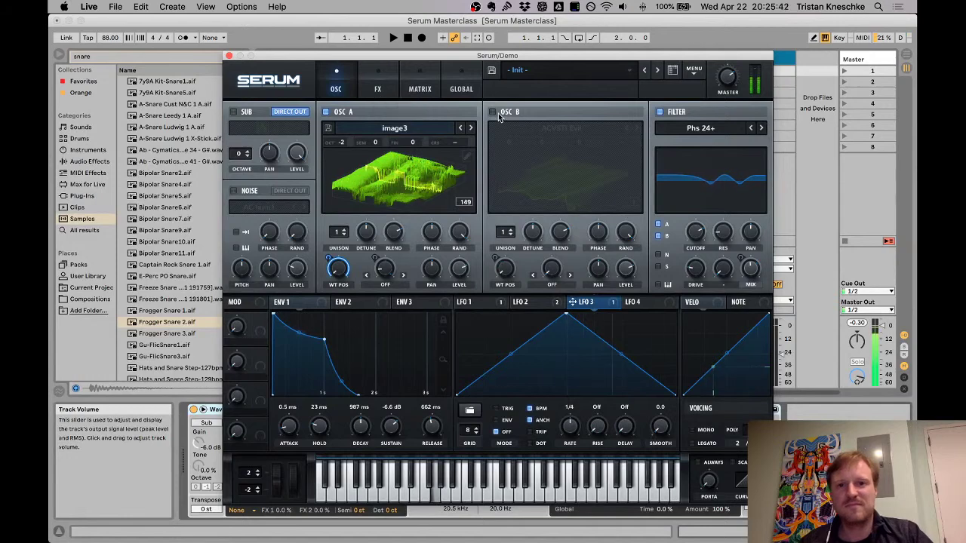
pyautogui.moveTo(578, 58); pyautogui.dragTo(583, 69)
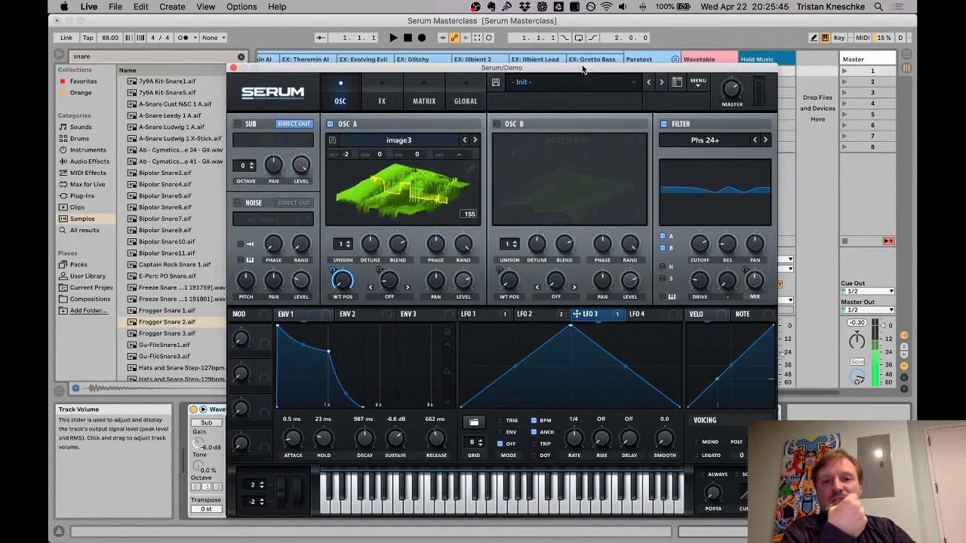
pyautogui.click(476, 167)
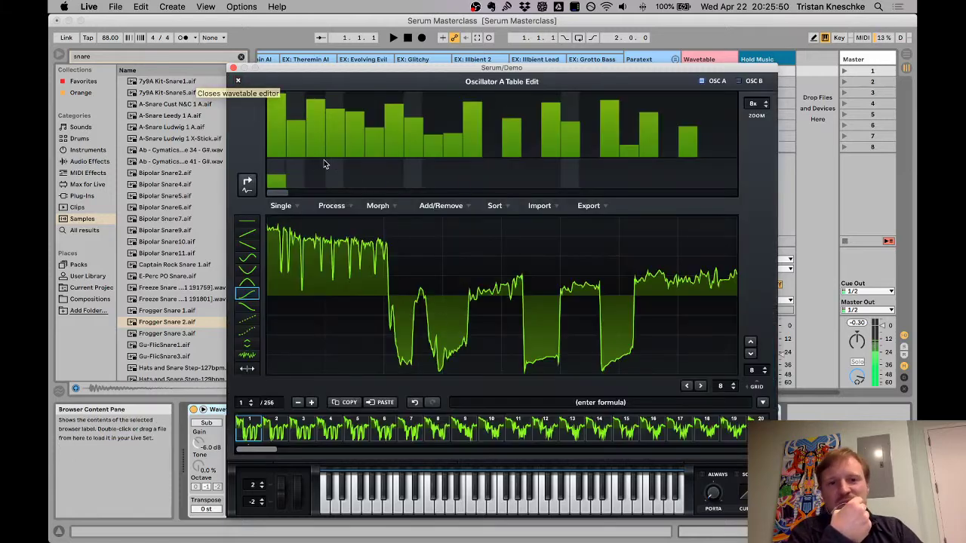
pyautogui.click(237, 82)
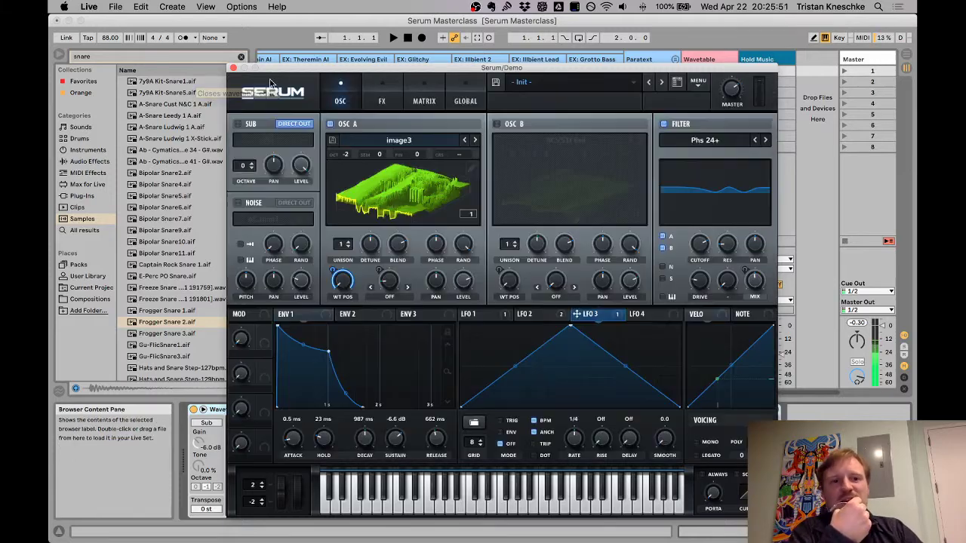
# Step: Enable OSC B, load the DMS CAW MINIMOOG SAW wavetable and set its level to 100%
pyautogui.click(497, 124)
pyautogui.click(551, 141)
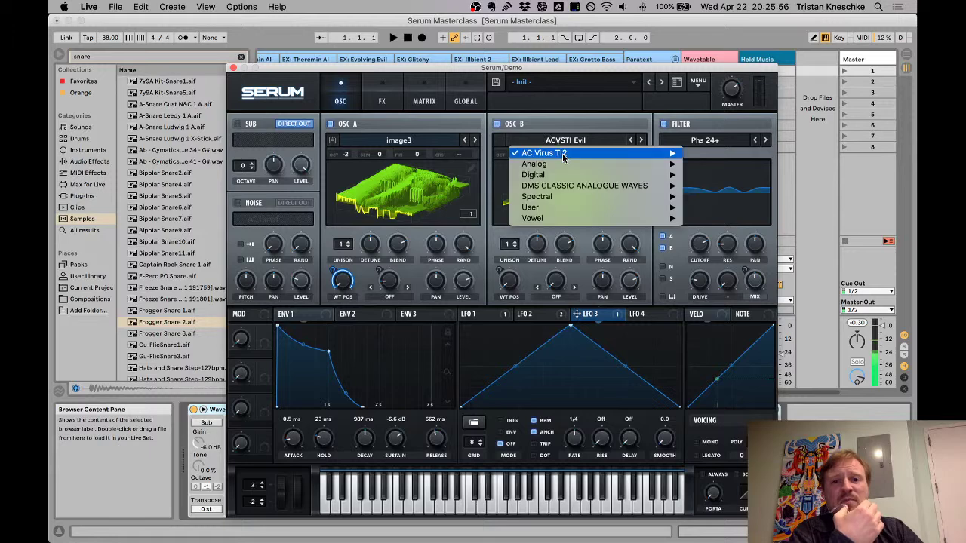
pyautogui.moveTo(548, 189)
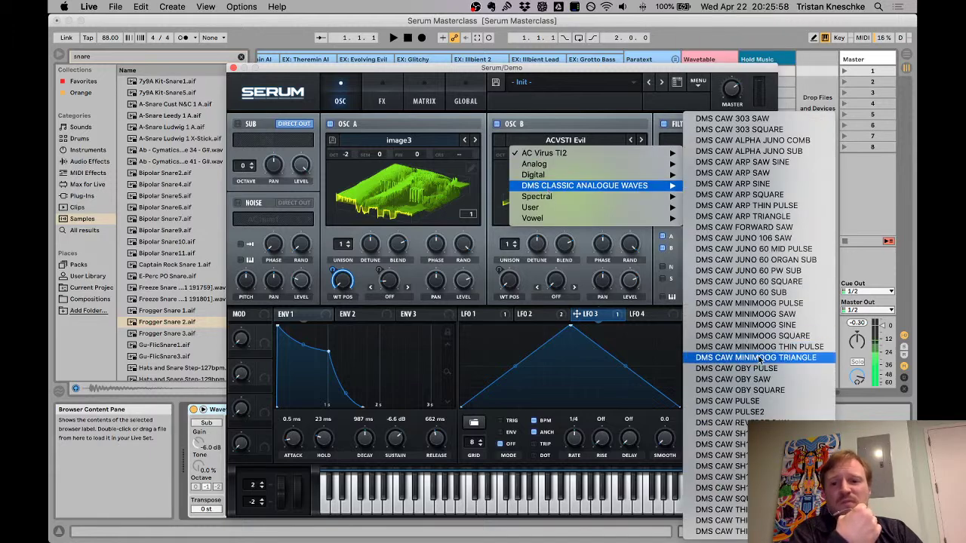
pyautogui.click(766, 317)
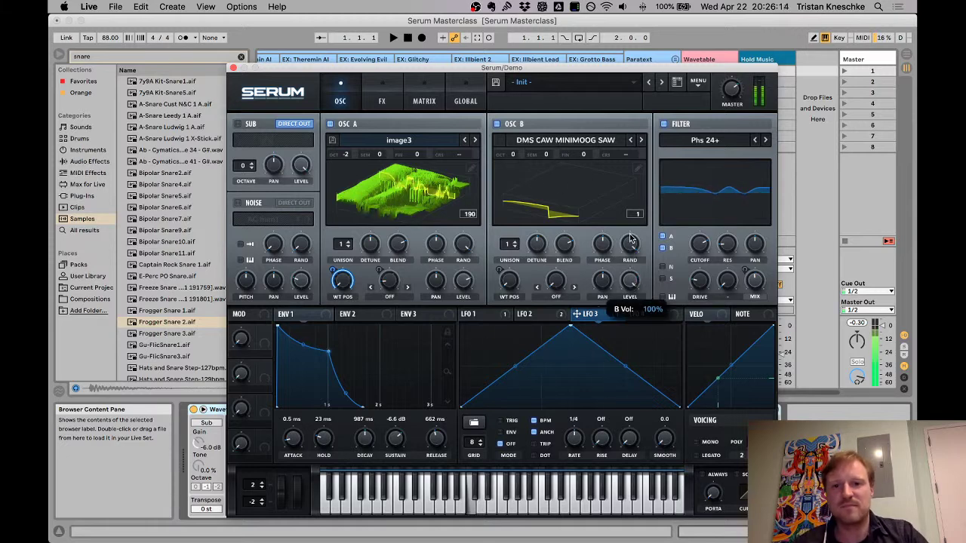
# Step: Set unison to 6 voices on OSC B and 5 voices on OSC A, adjusting their detune
pyautogui.moveTo(510, 247); pyautogui.dragTo(510, 230)
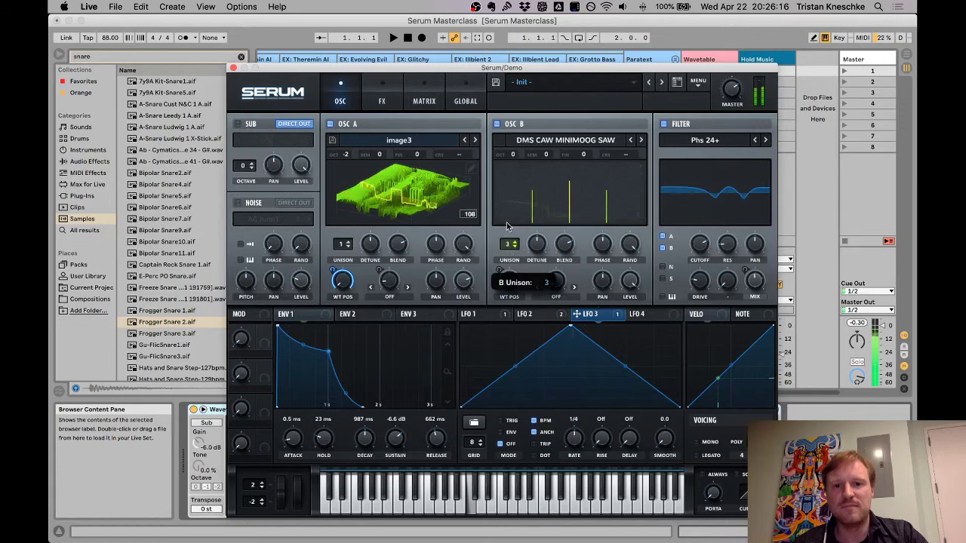
pyautogui.moveTo(539, 251)
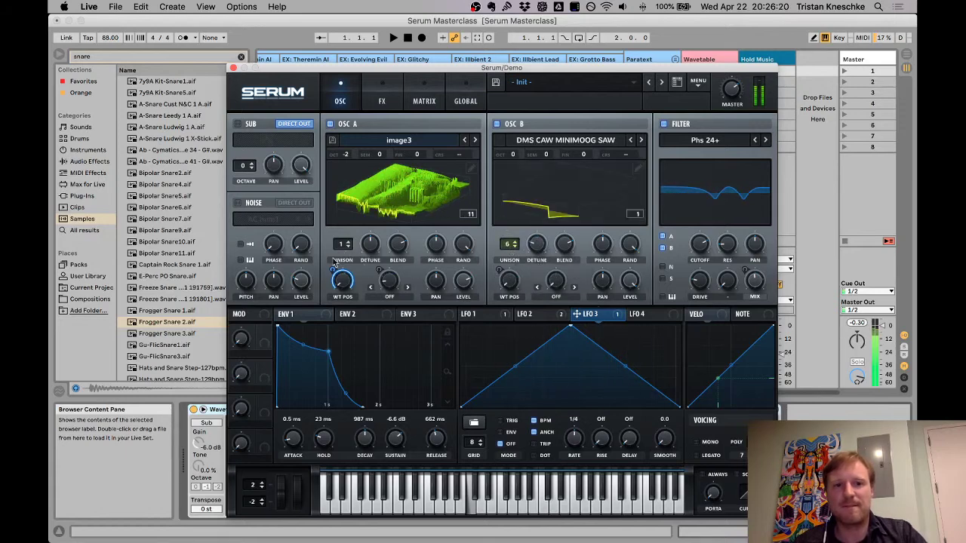
pyautogui.moveTo(338, 246); pyautogui.dragTo(365, 298)
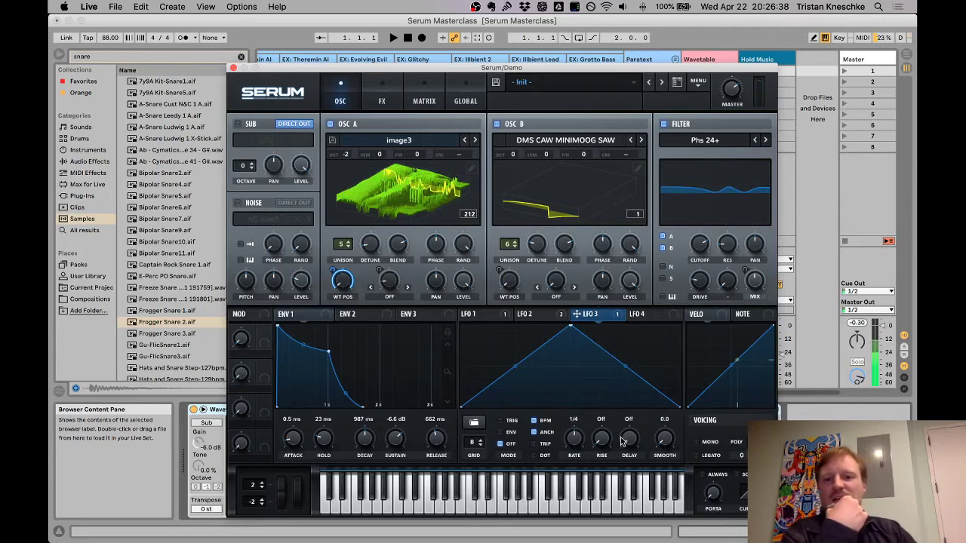
# Step: Slow LFO 3's rate to one bar and set OSC A's octave to -1
pyautogui.moveTo(574, 449); pyautogui.dragTo(570, 458)
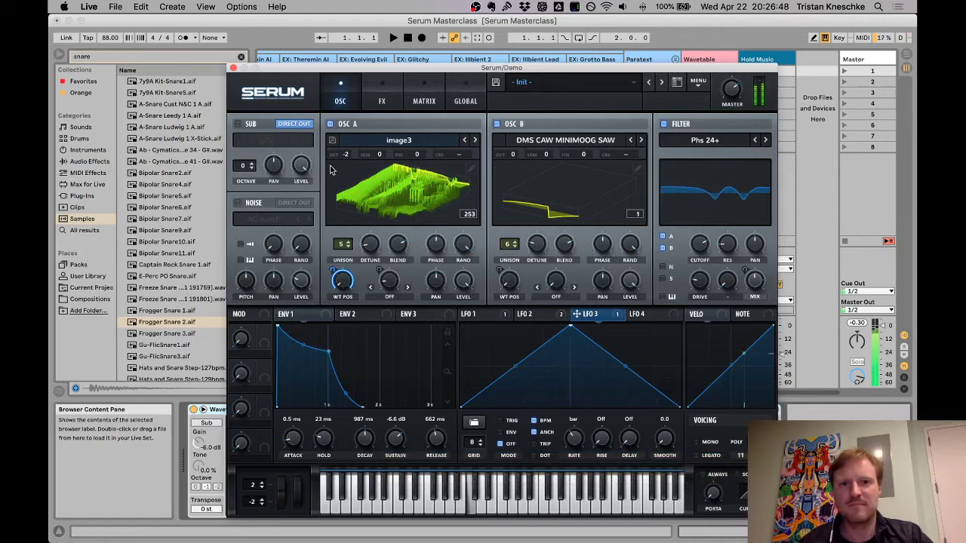
pyautogui.moveTo(347, 155); pyautogui.dragTo(345, 172)
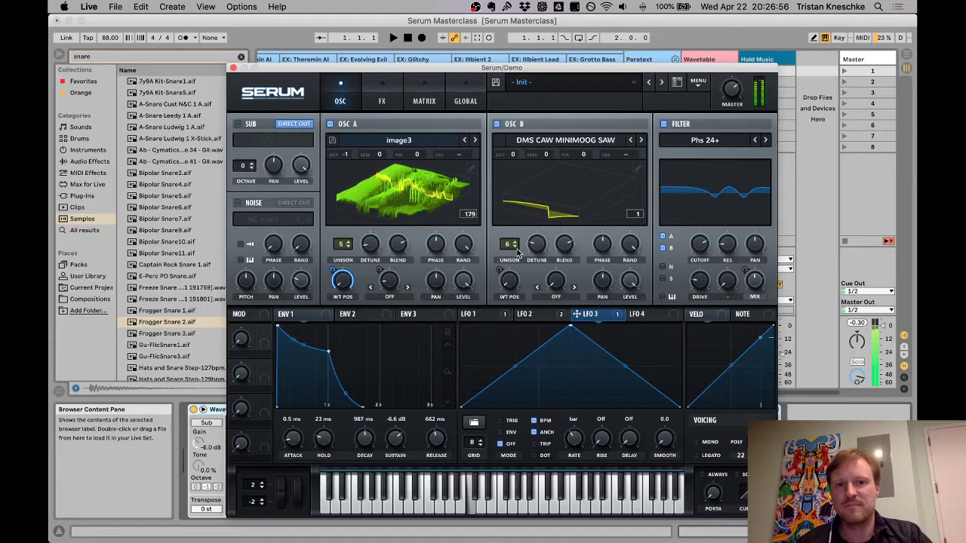
# Step: Lower the filter cutoff with LFO 3 assigned to modulate it, and raise the filter drive to about 58%
pyautogui.moveTo(701, 258); pyautogui.dragTo(703, 264)
pyautogui.moveTo(586, 315); pyautogui.dragTo(701, 253)
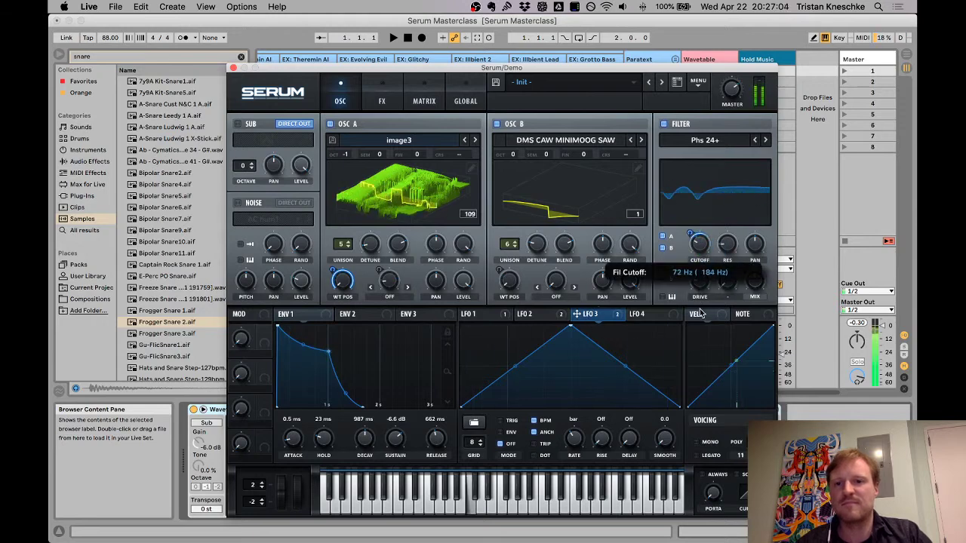
pyautogui.moveTo(688, 228); pyautogui.dragTo(689, 231)
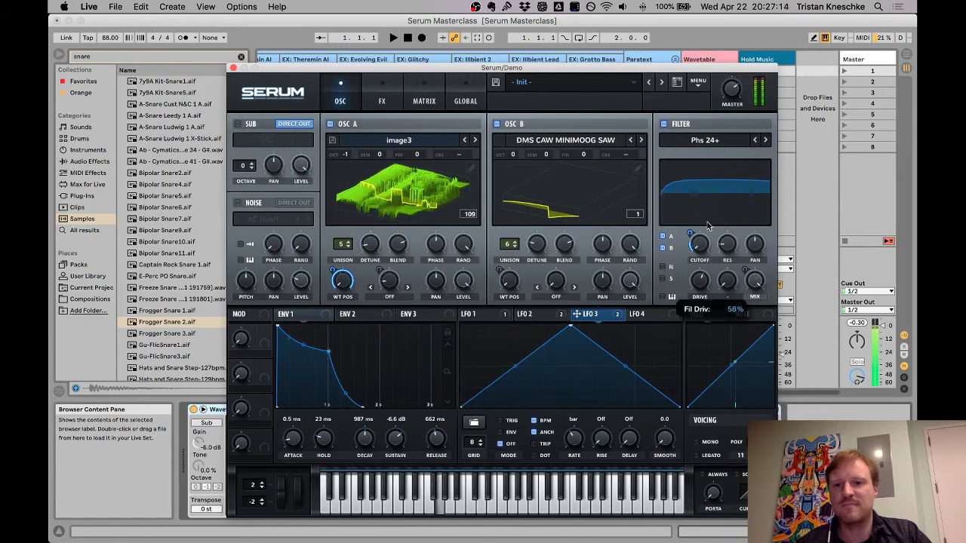
# Step: Turn down the master volume and set the filter resonance to about 31%
pyautogui.moveTo(733, 97); pyautogui.dragTo(736, 136)
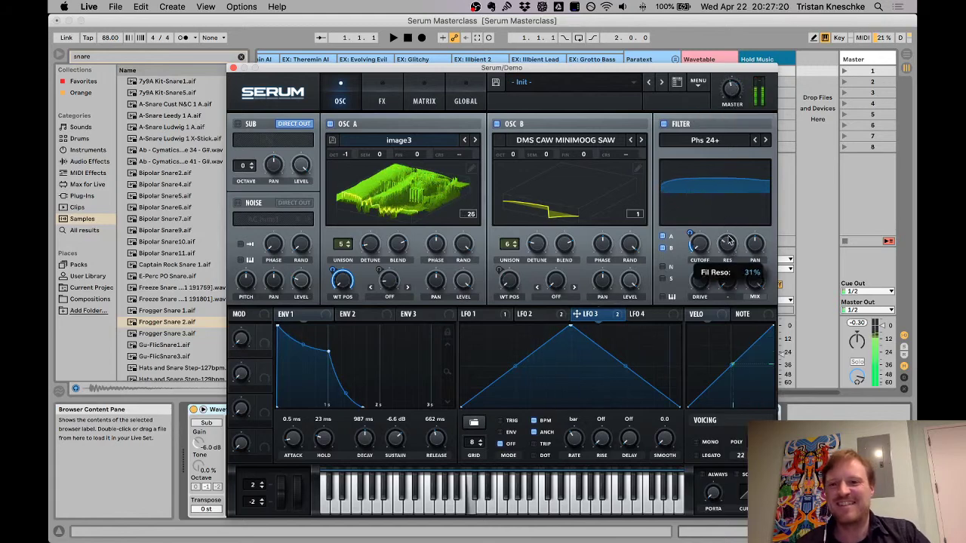
pyautogui.moveTo(700, 302)
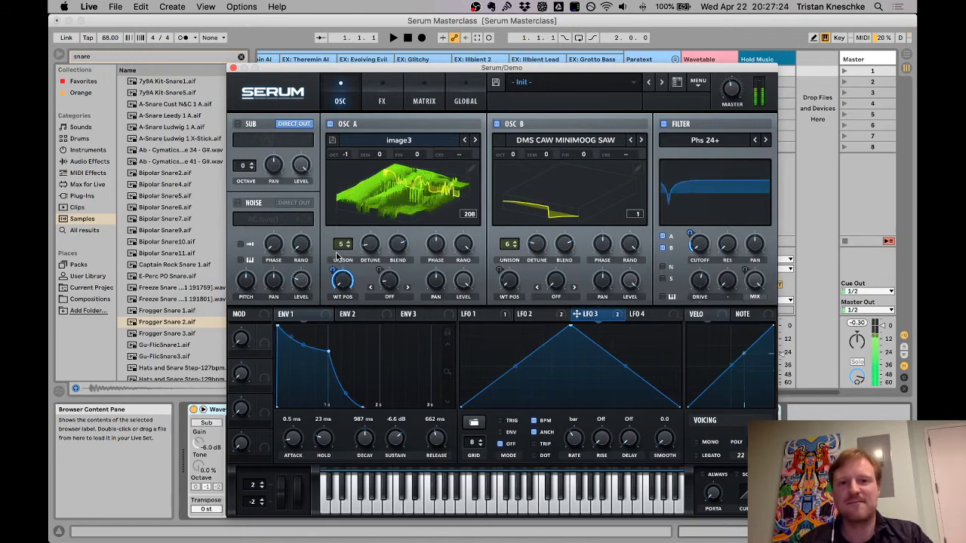
# Step: Set OSC A's octave to -2 and OSC B's octave to -1
pyautogui.moveTo(348, 171)
pyautogui.moveTo(348, 170); pyautogui.dragTo(349, 181)
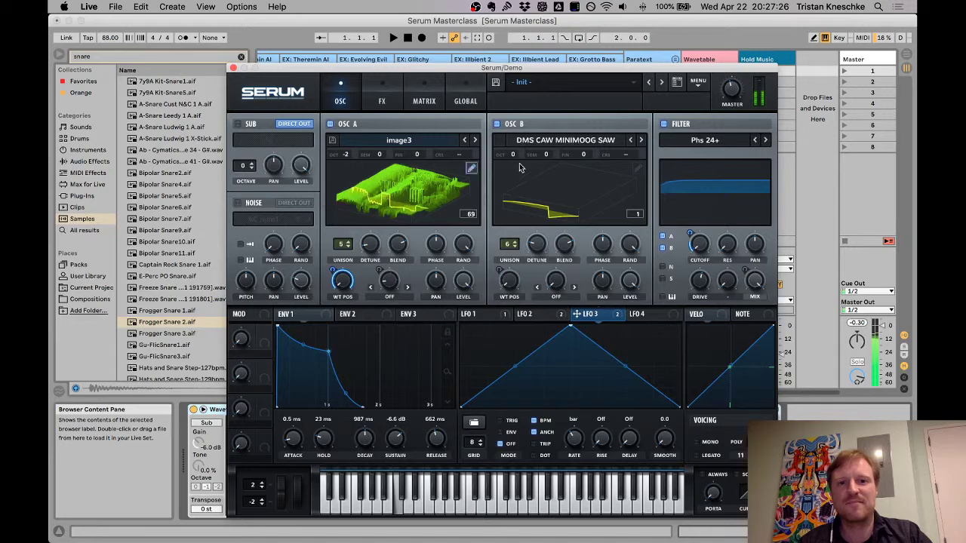
pyautogui.moveTo(515, 170); pyautogui.dragTo(514, 177)
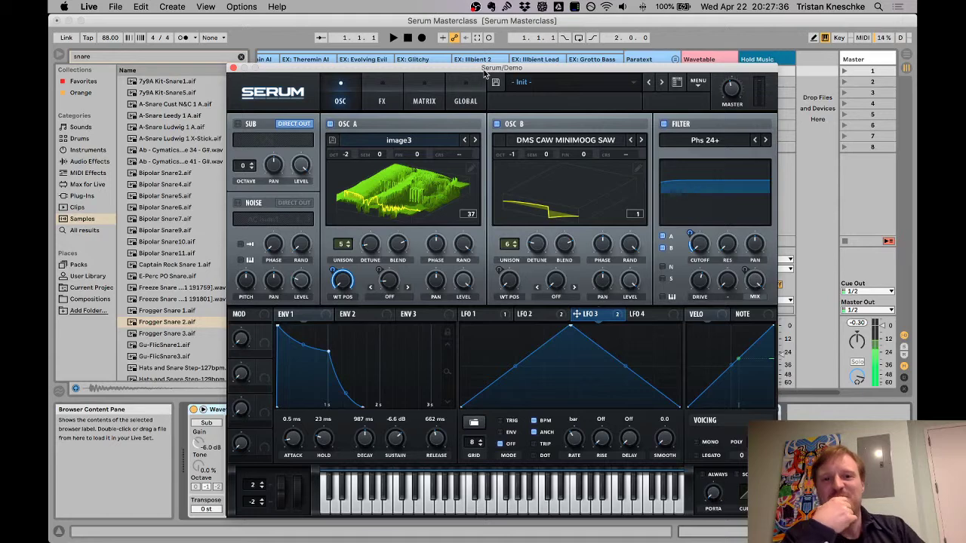
# Step: Move the Serum window higher on the screen
pyautogui.moveTo(483, 68); pyautogui.dragTo(500, 63)
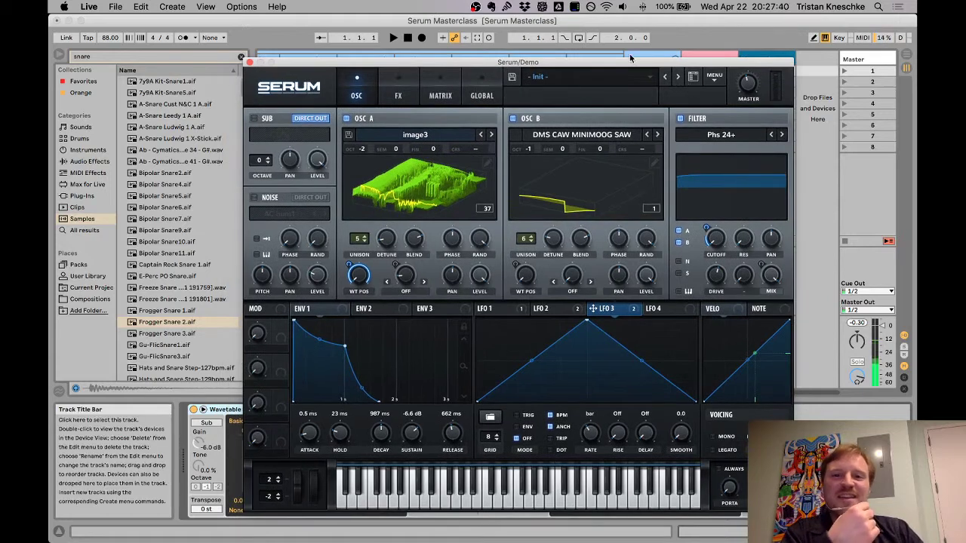
pyautogui.moveTo(630, 65); pyautogui.dragTo(638, 39)
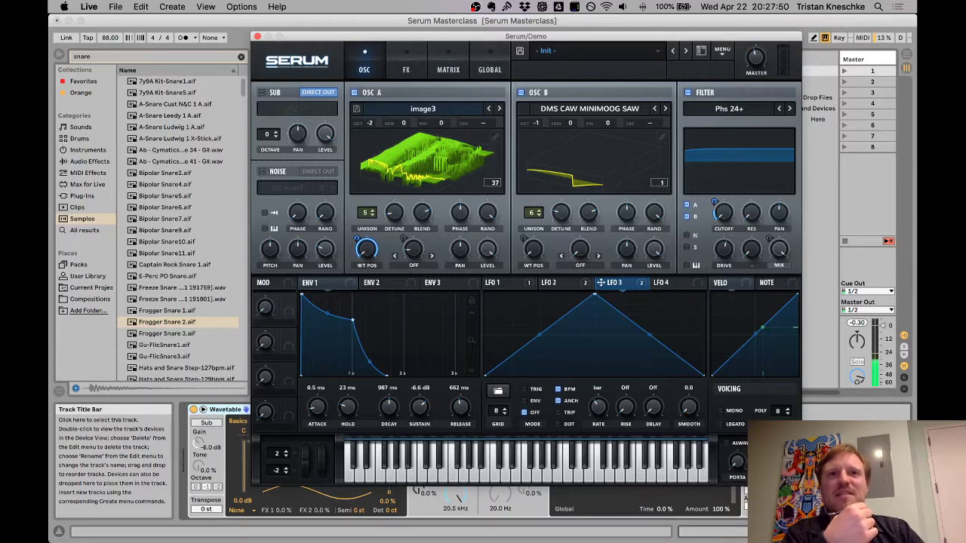
# Step: Inspect OSC A's image3 wavetable in the wavetable editor and return to the oscillator view
pyautogui.press('super+alt+p')
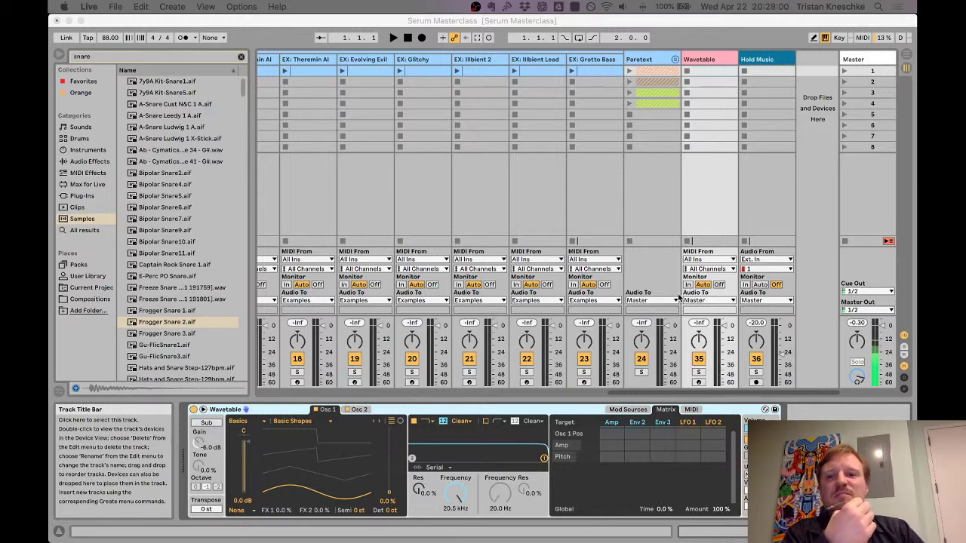
pyautogui.press('super+alt+p')
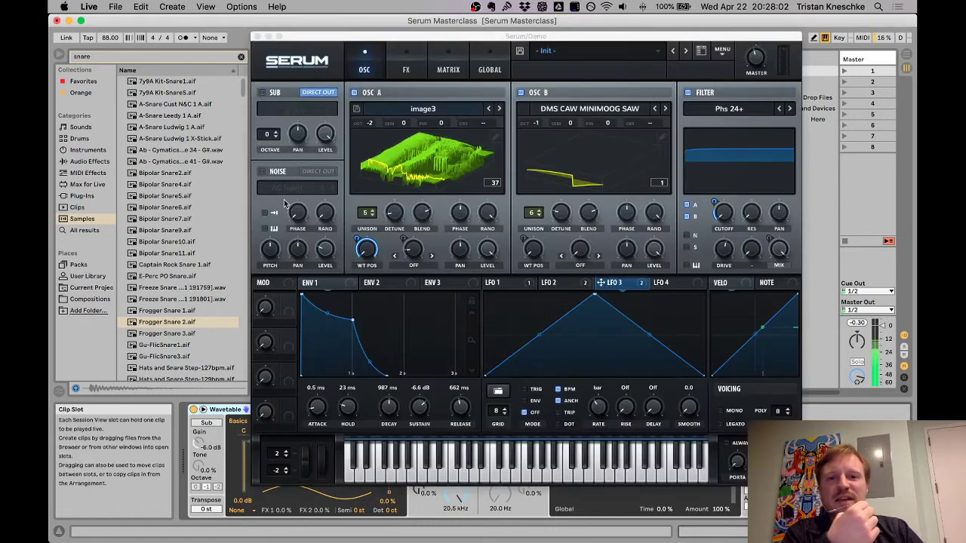
pyautogui.click(494, 137)
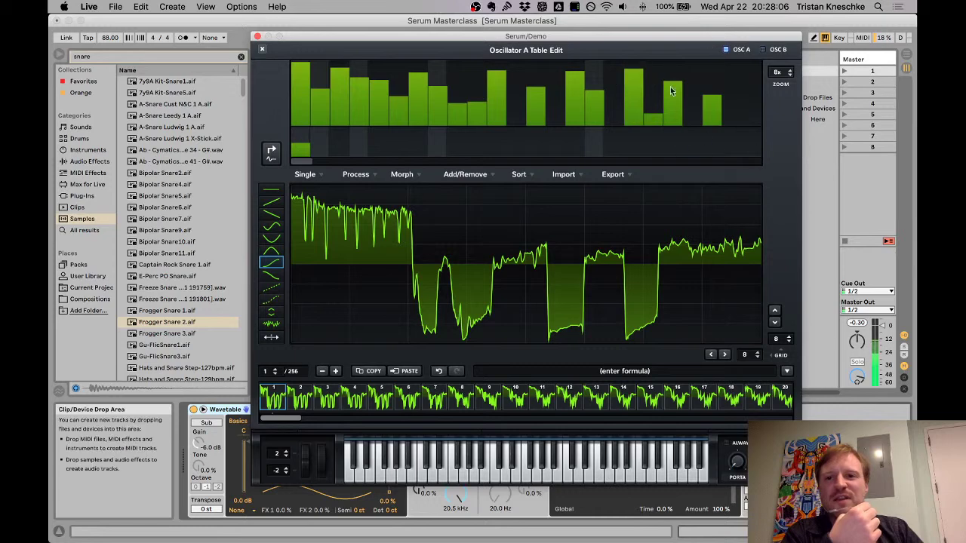
pyautogui.click(263, 50)
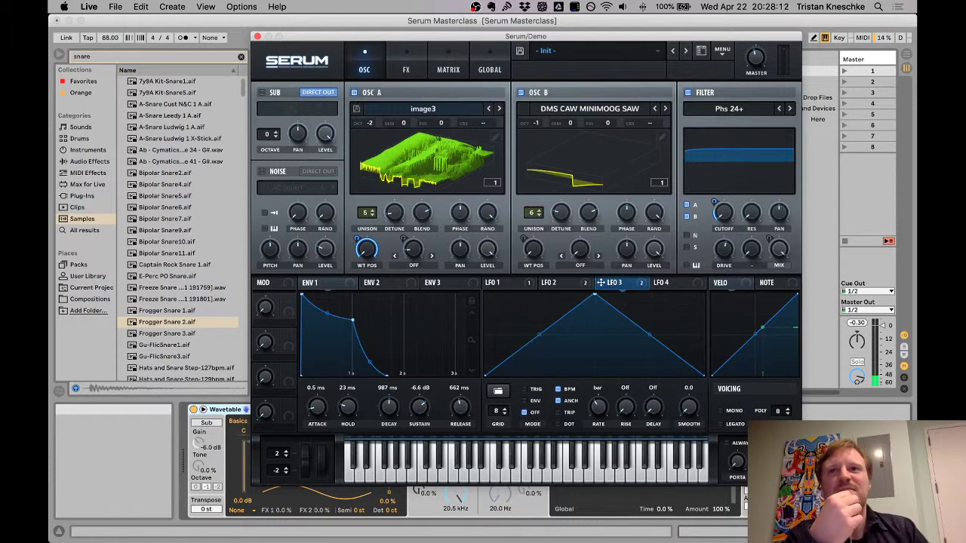
pyautogui.click(257, 36)
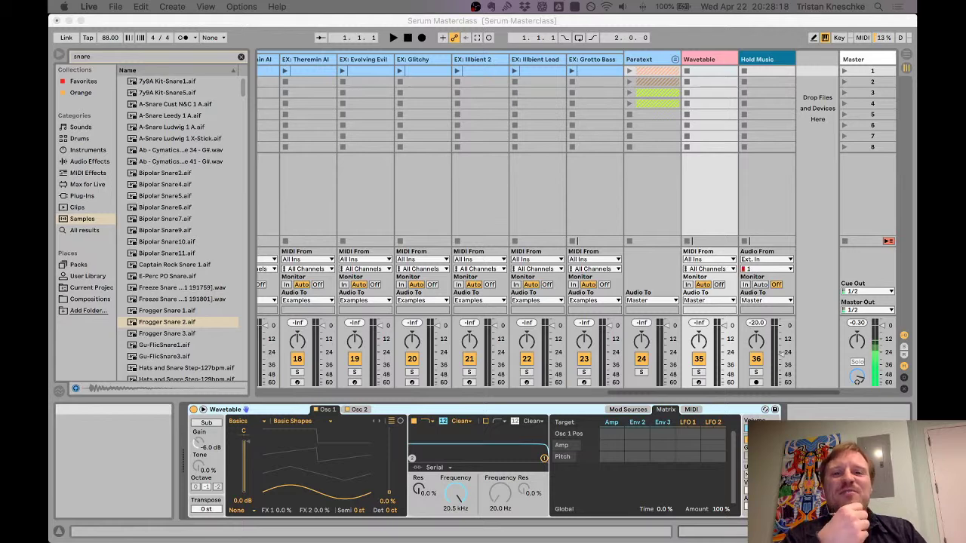
pyautogui.click(604, 282)
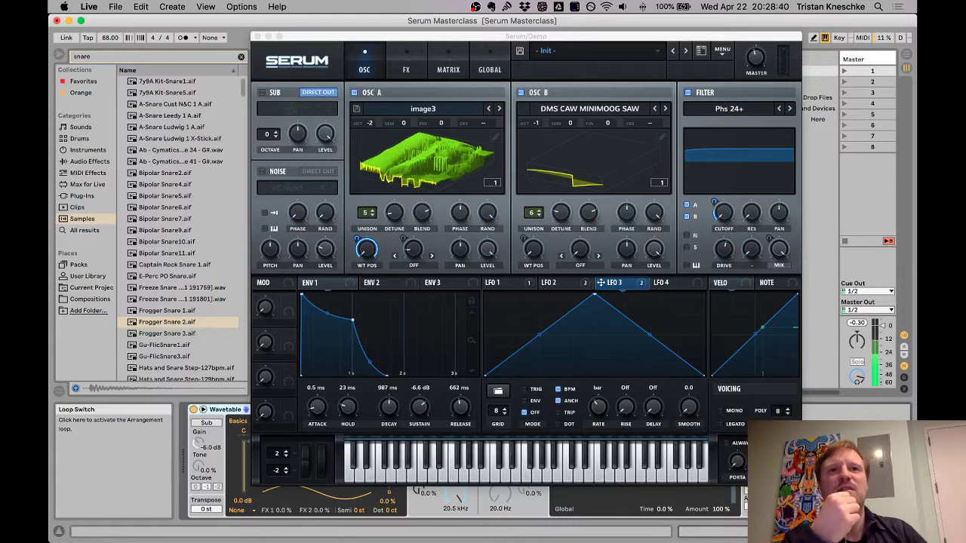
pyautogui.press('super+alt+p')
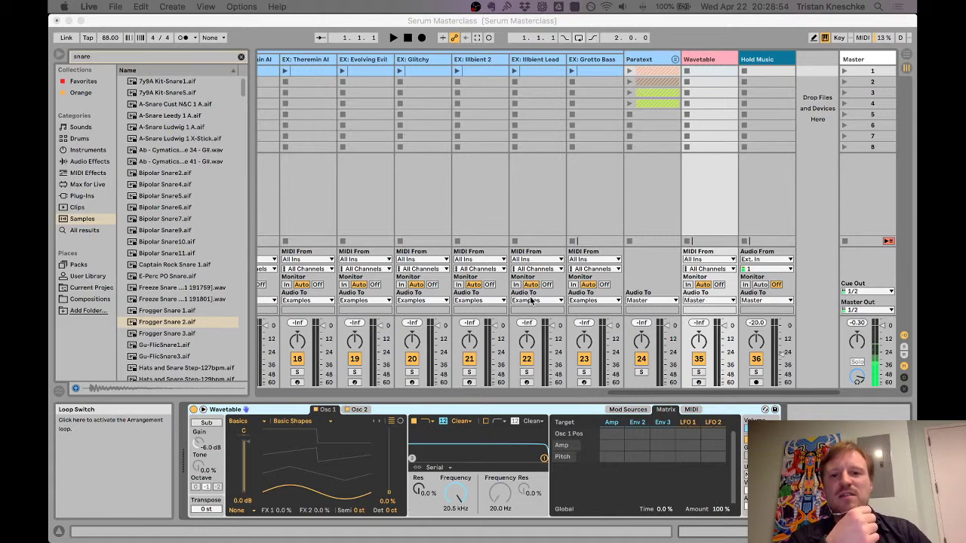
pyautogui.press('super+alt+p')
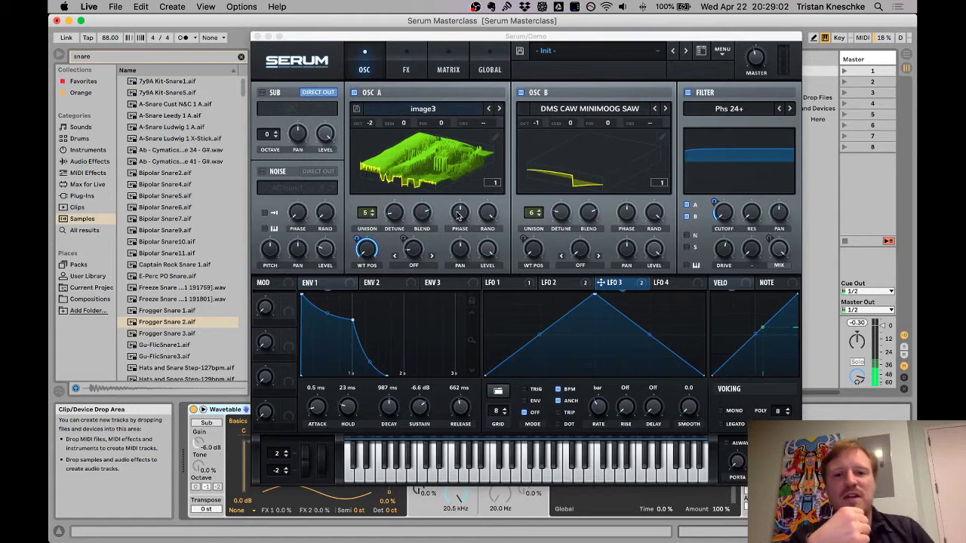
# Step: Enable the Hyper/Dimension effect in the effects rack and return to the oscillator view
pyautogui.click(408, 70)
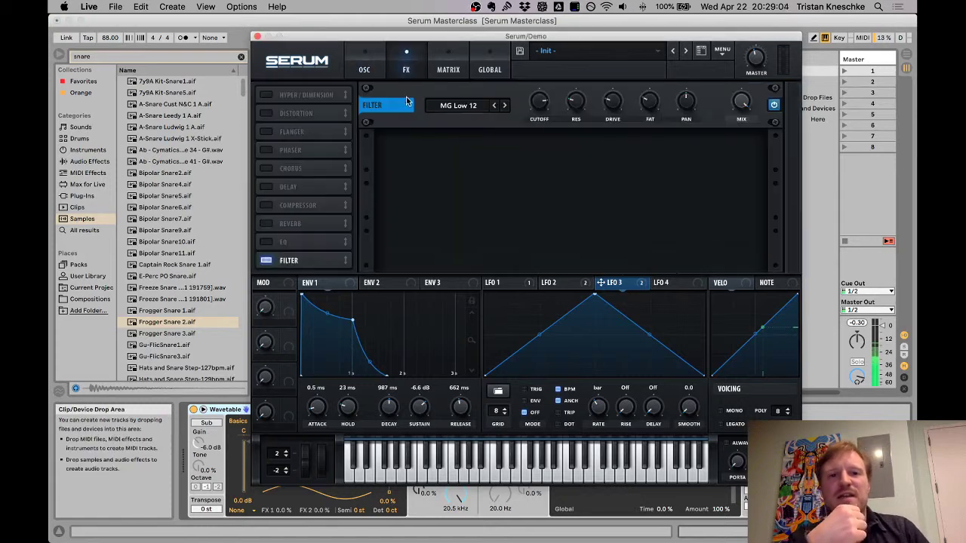
pyautogui.click(266, 95)
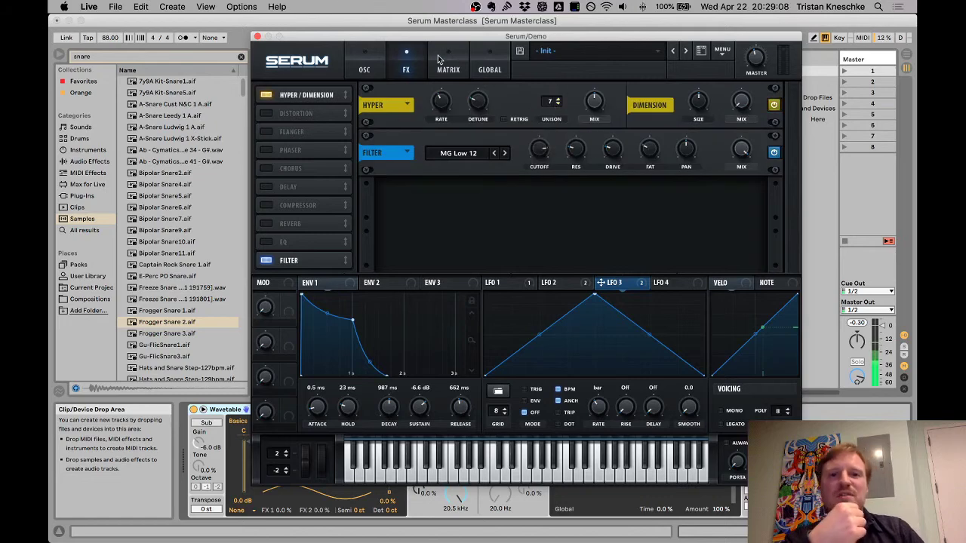
pyautogui.click(367, 68)
# Step: Review the filter types in the Flanges and Misc categories, and look over the active effects
pyautogui.click(747, 110)
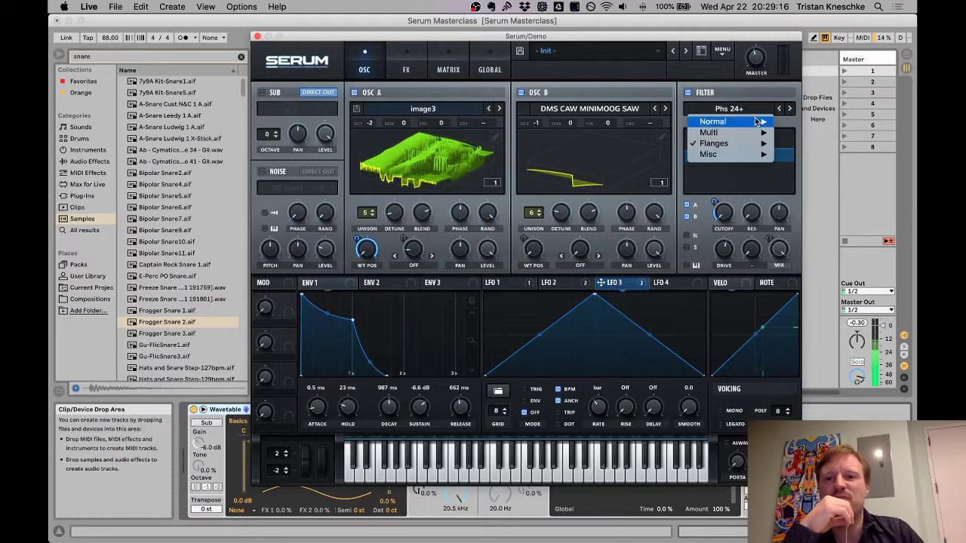
pyautogui.moveTo(741, 143)
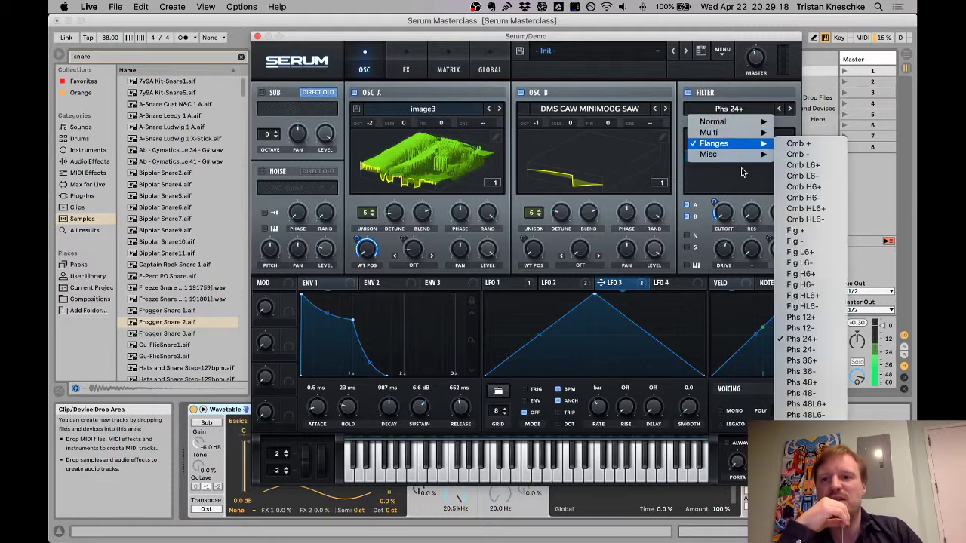
pyautogui.moveTo(739, 161)
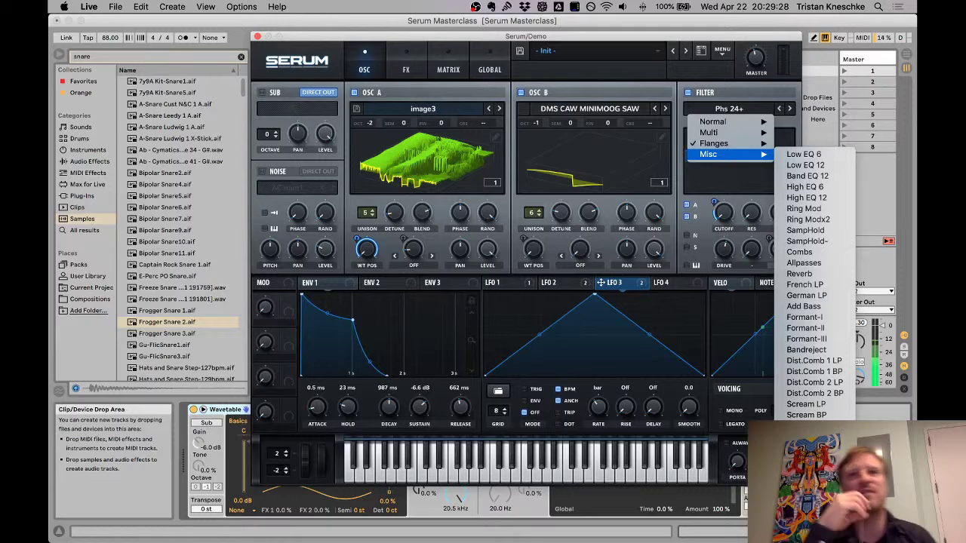
pyautogui.click(545, 80)
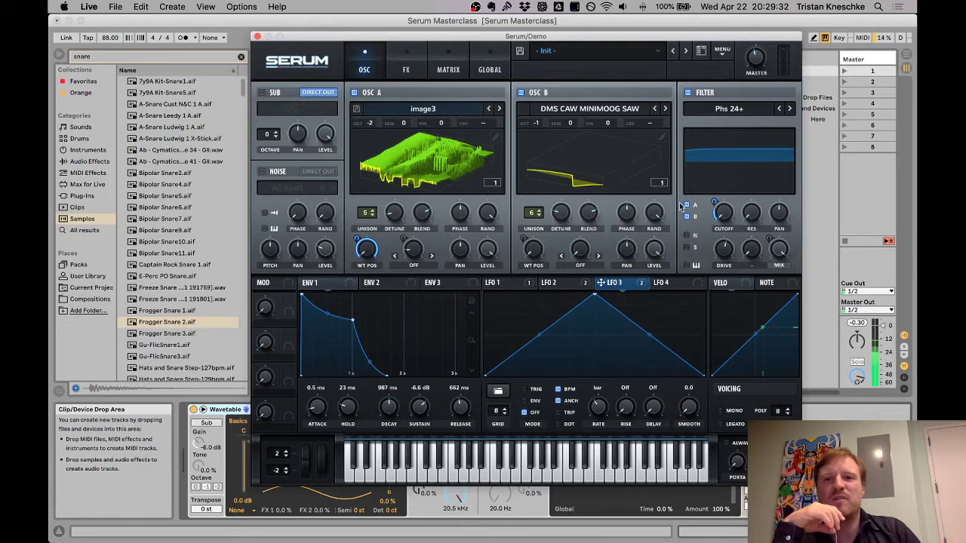
pyautogui.click(406, 67)
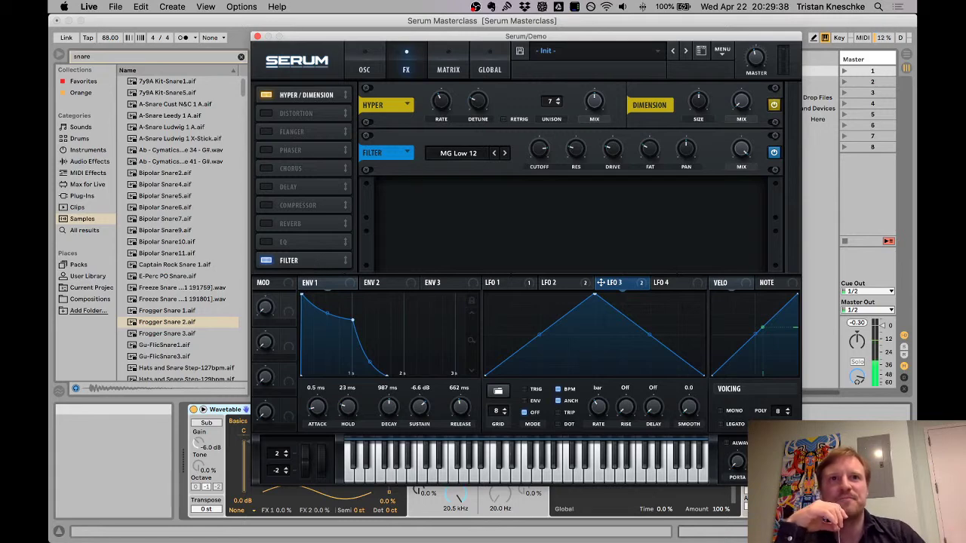
pyautogui.click(353, 64)
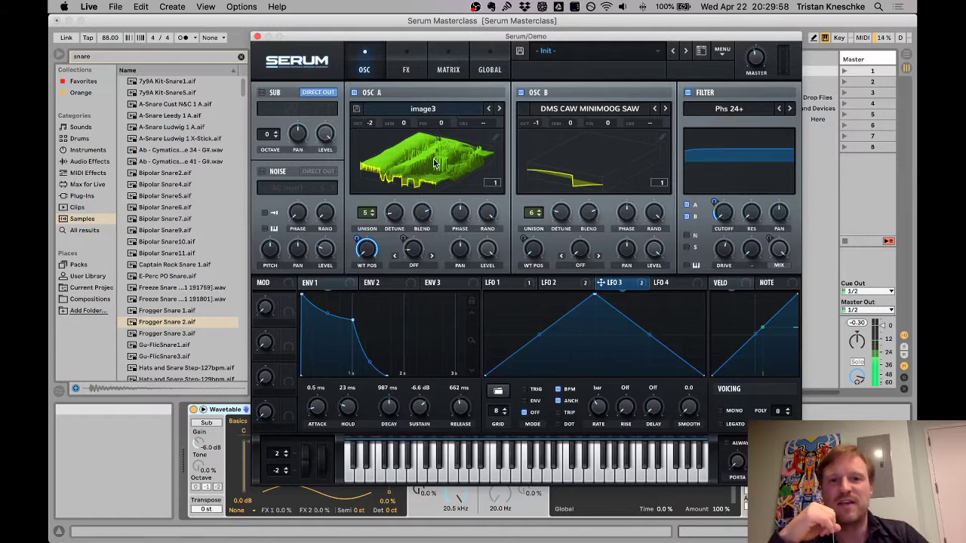
# Step: Close the Demo track's Serum window to reveal the full session
pyautogui.moveTo(477, 41); pyautogui.dragTo(448, 55)
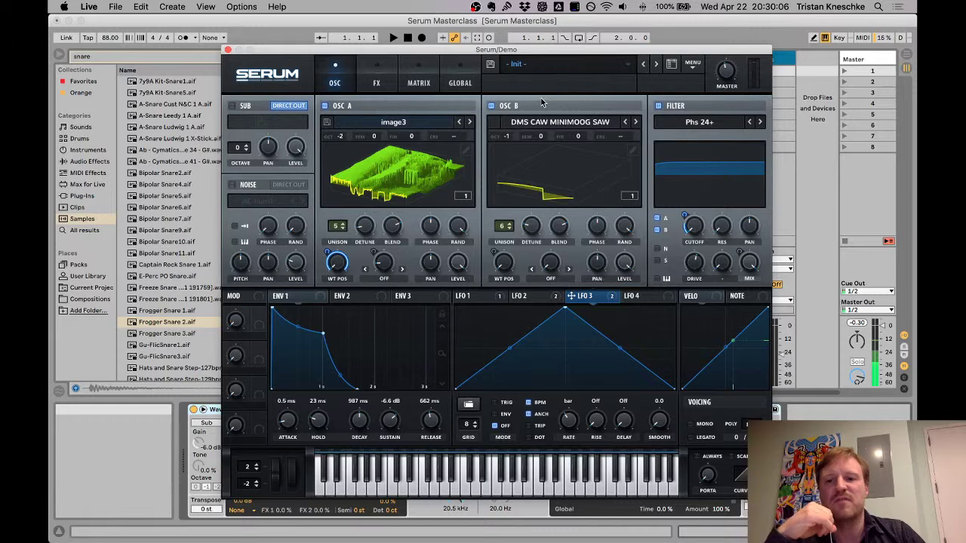
pyautogui.moveTo(454, 38)
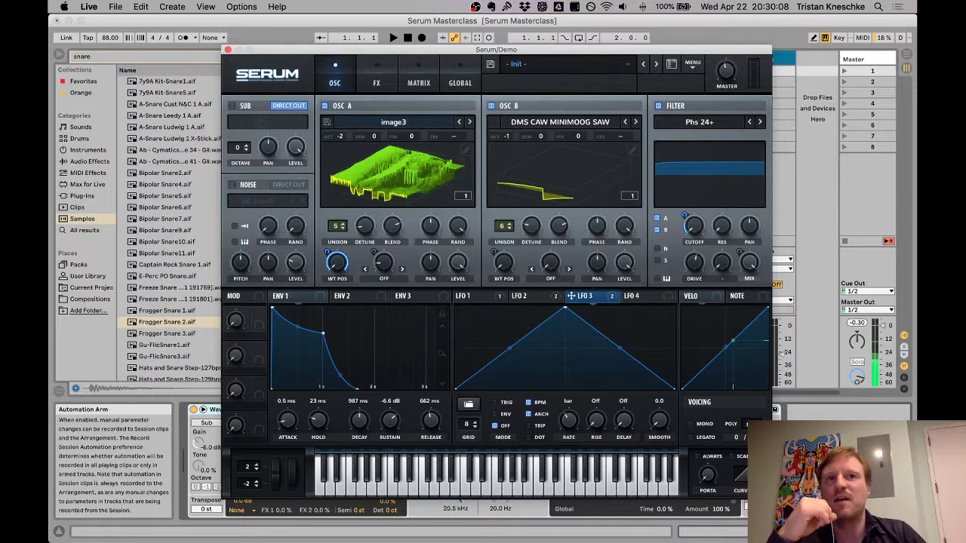
pyautogui.press('super+alt+p')
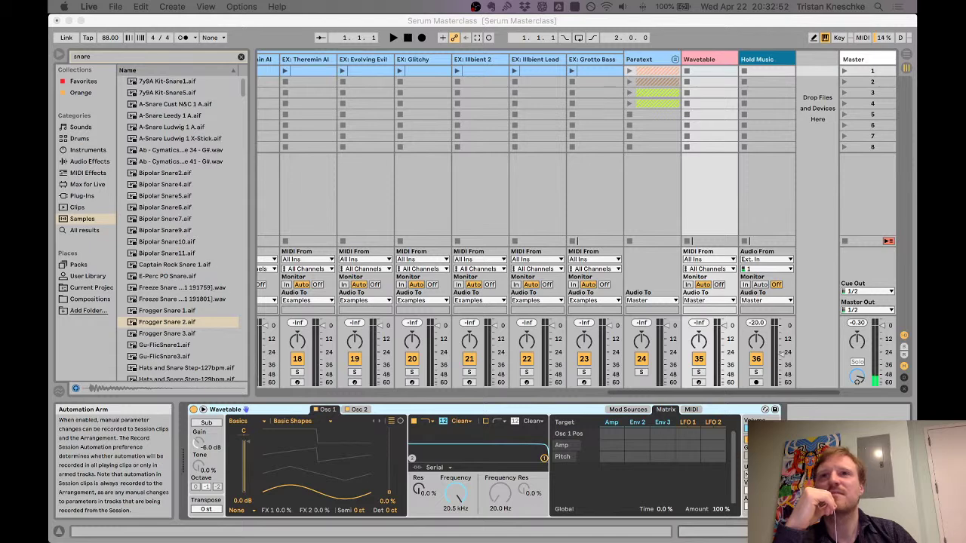
pyautogui.press('super+alt+p')
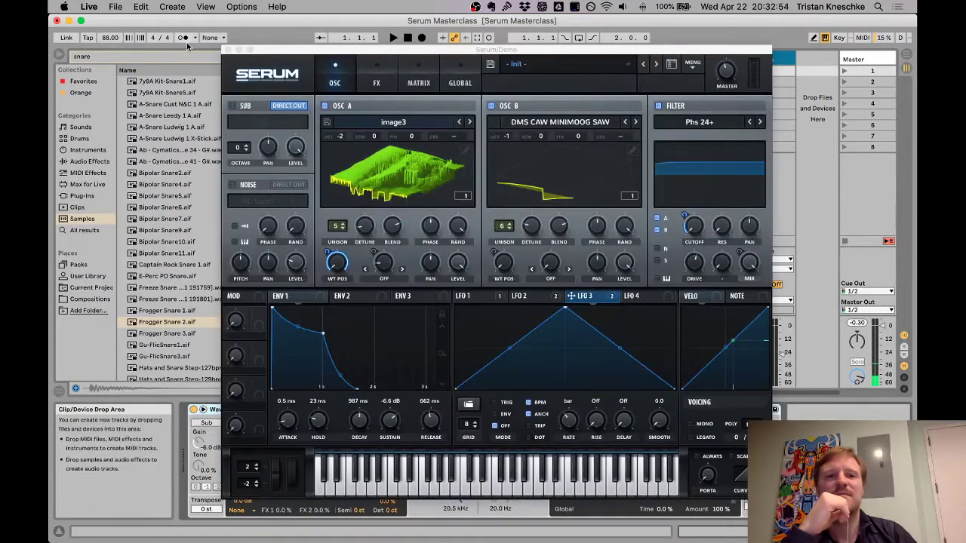
pyautogui.click(229, 49)
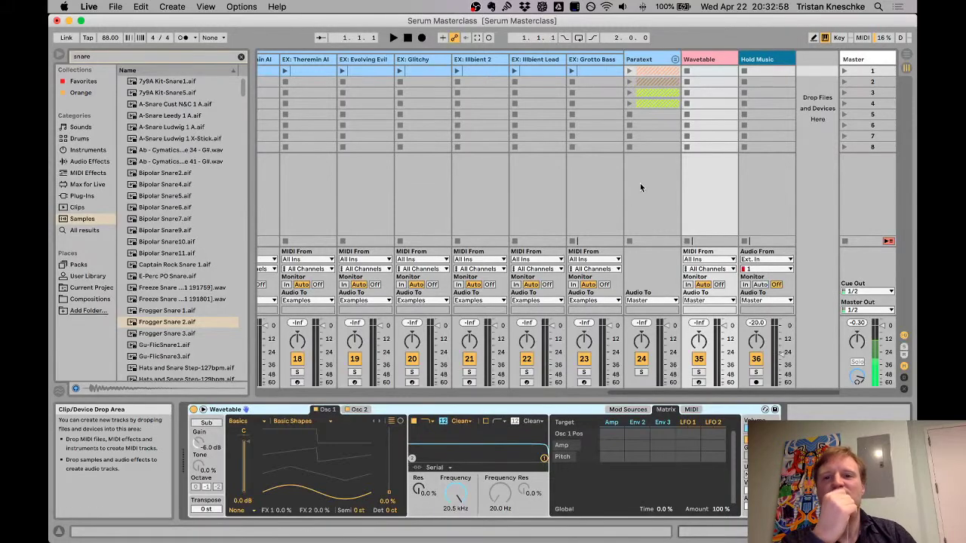
# Step: Look through the Serum presets on the example tracks Alien Bass, Beefy Saw, Beast Saw 1 and Blaster 2
pyautogui.hscroll(-1, 654, 396)
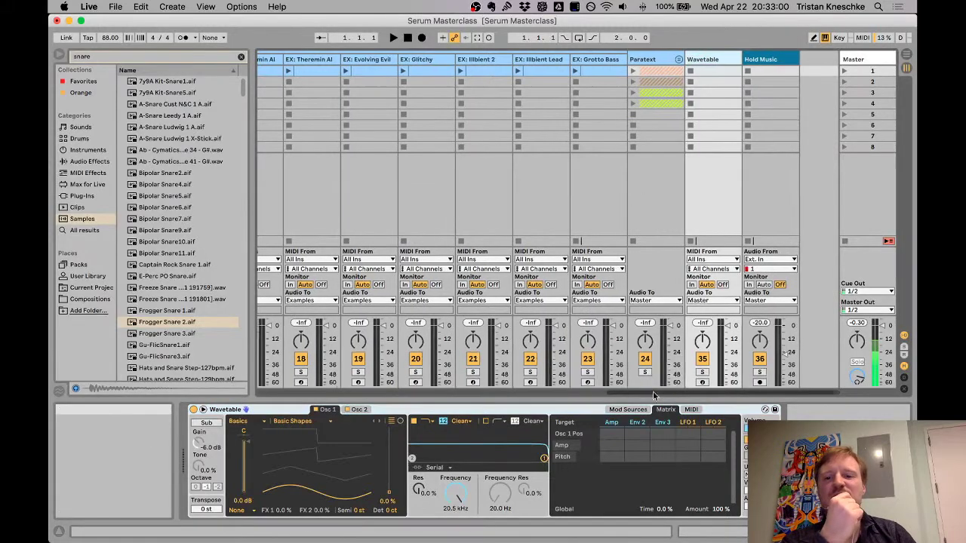
pyautogui.hscroll(-15, 653, 395)
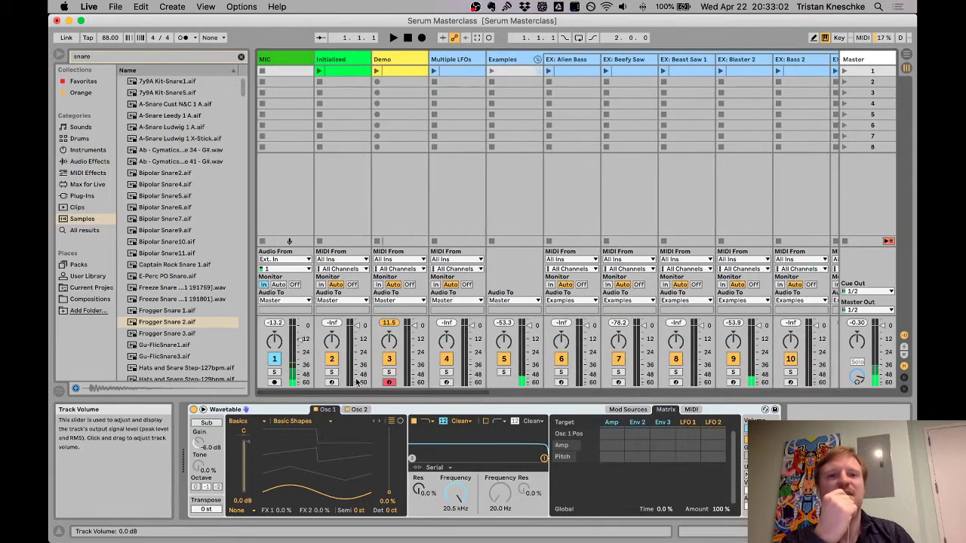
pyautogui.click(566, 60)
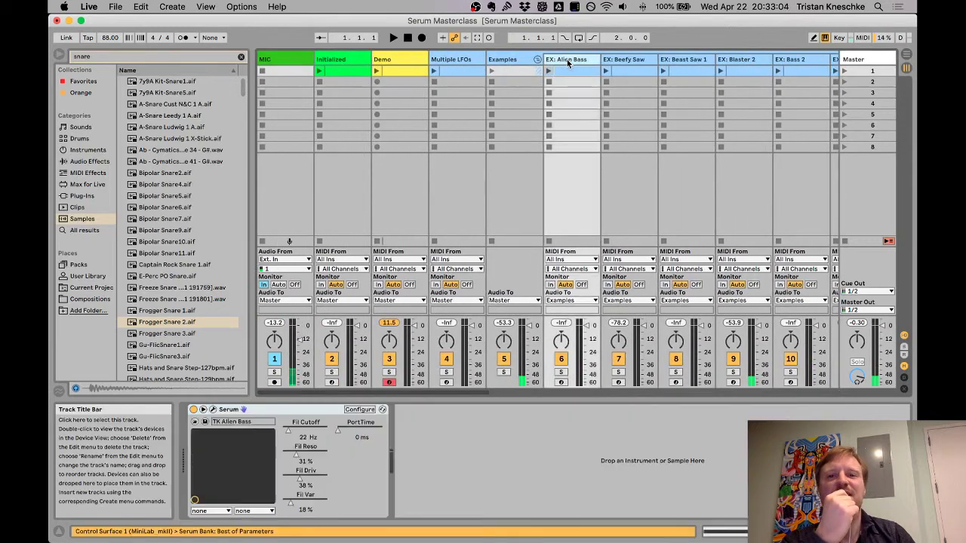
pyautogui.click(625, 61)
pyautogui.click(687, 65)
pyautogui.click(739, 64)
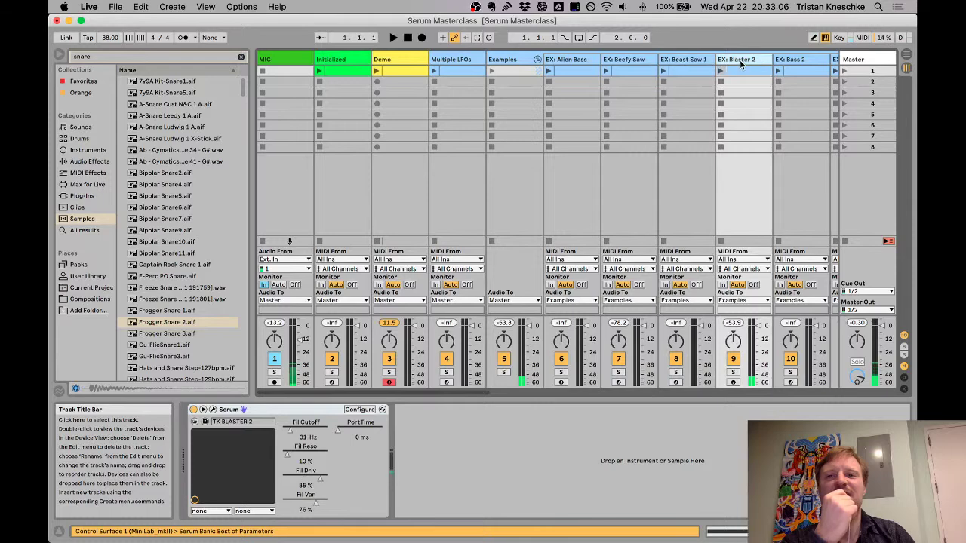
pyautogui.click(674, 64)
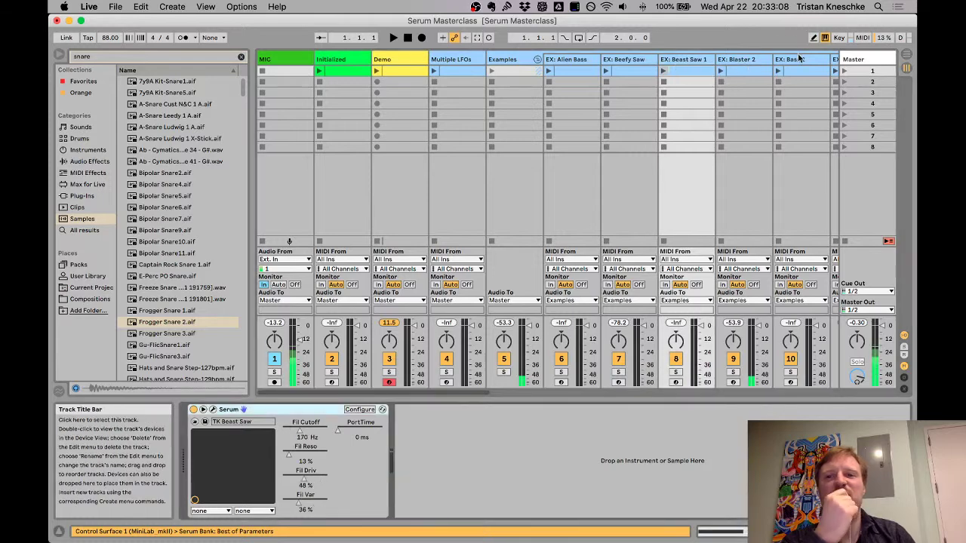
# Step: Open the Serum window of the EX: Pulse track and move it higher on the screen
pyautogui.moveTo(366, 390); pyautogui.dragTo(559, 395)
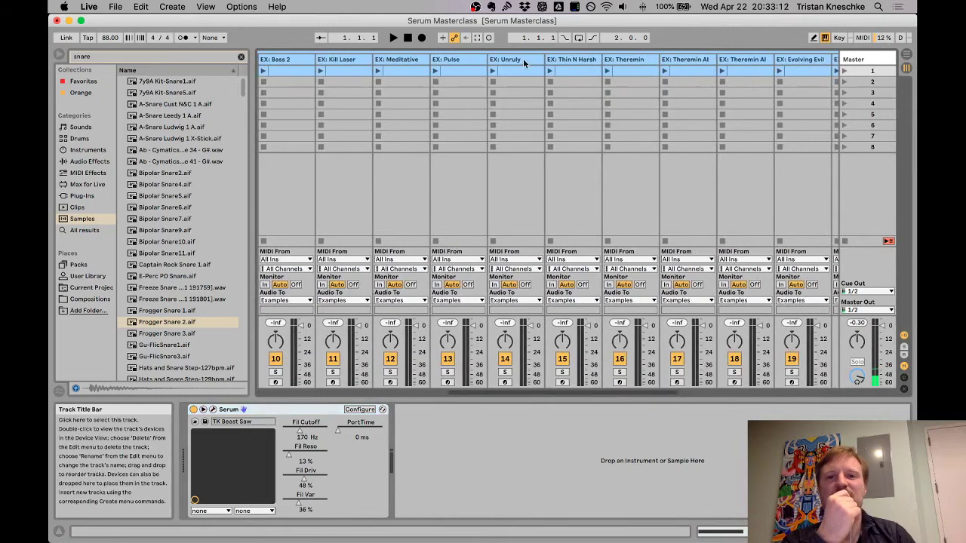
pyautogui.click(465, 59)
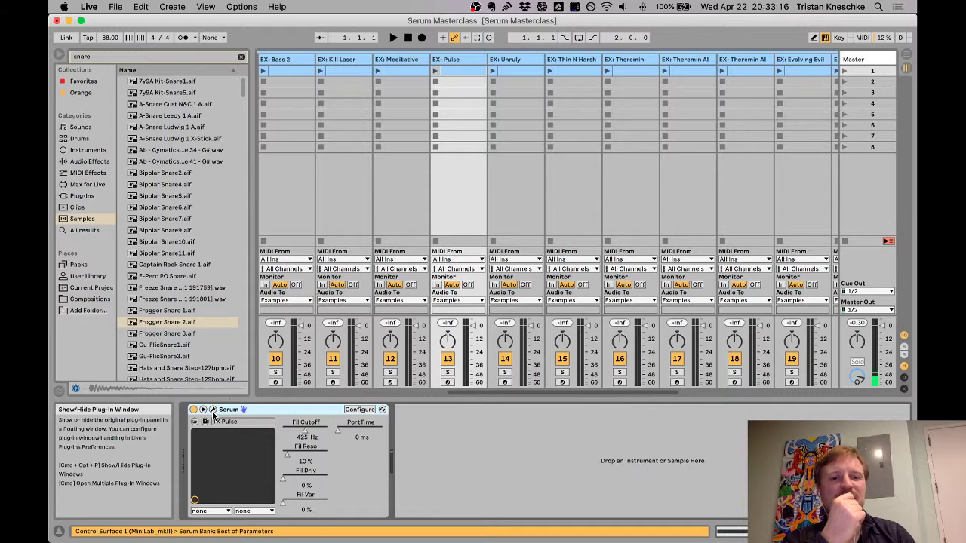
pyautogui.click(228, 406)
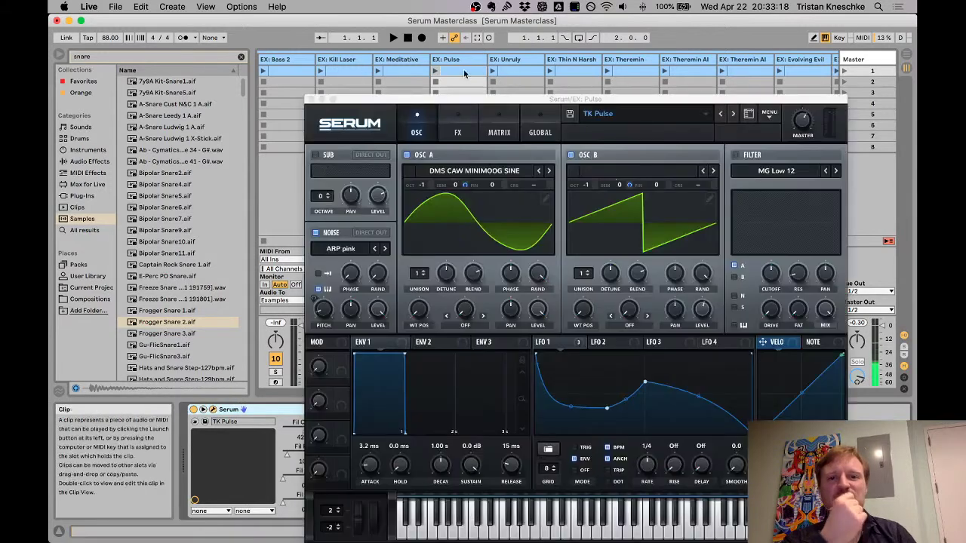
pyautogui.moveTo(493, 100); pyautogui.dragTo(447, 65)
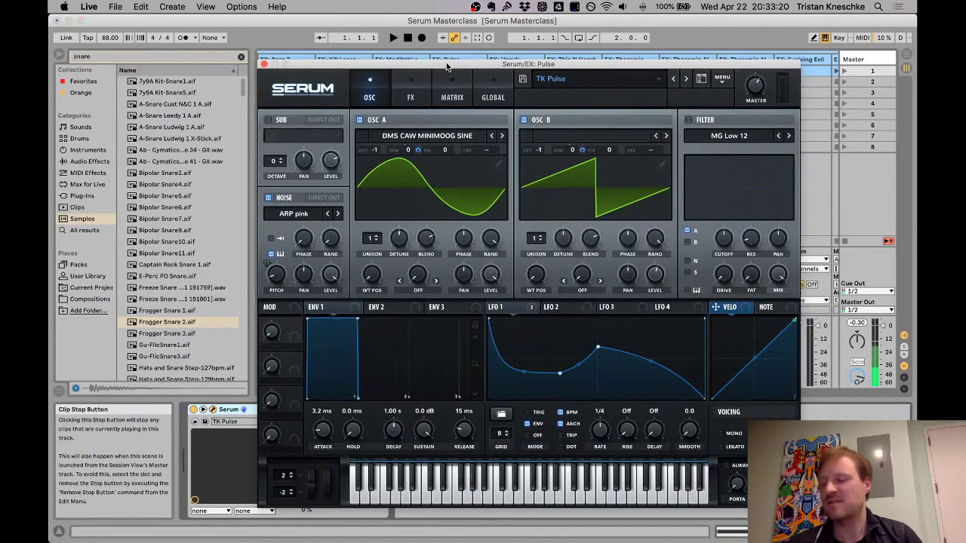
pyautogui.moveTo(354, 68); pyautogui.dragTo(261, 60)
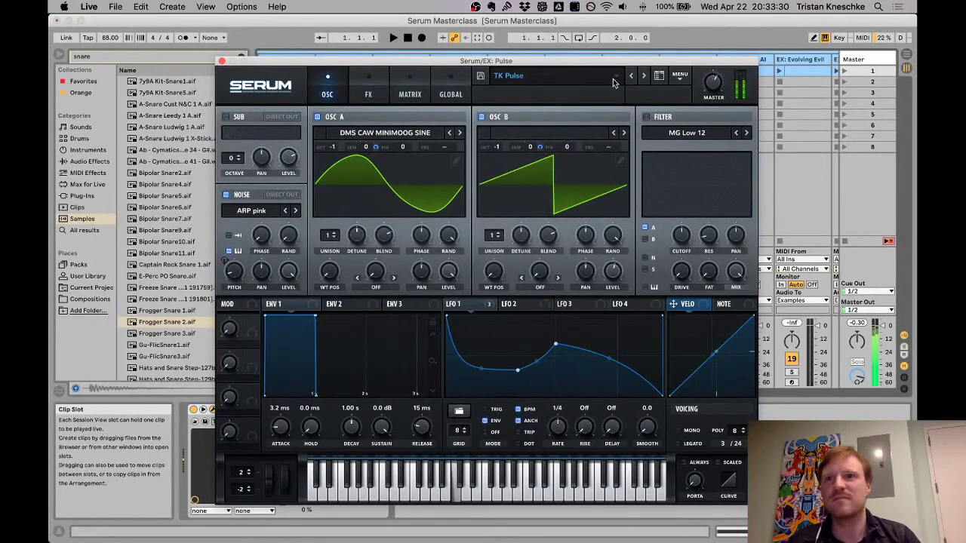
pyautogui.moveTo(306, 63); pyautogui.dragTo(328, 32)
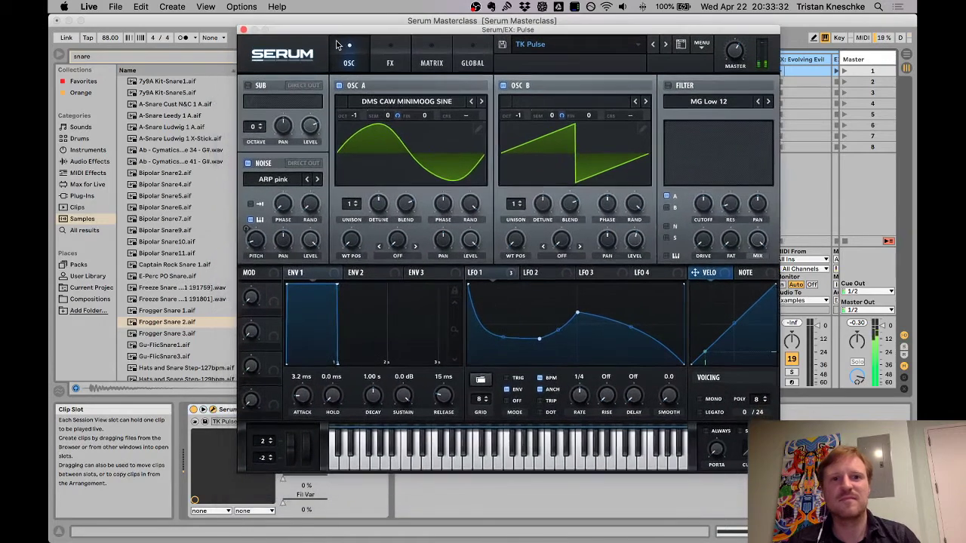
# Step: Examine the effects used in the TK Pulse preset and return to its oscillator view
pyautogui.click(376, 64)
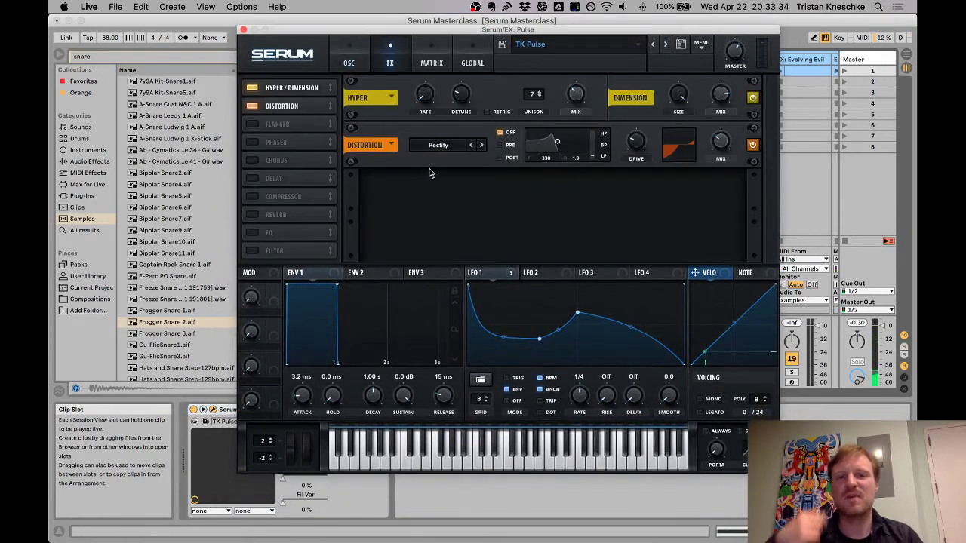
pyautogui.click(355, 64)
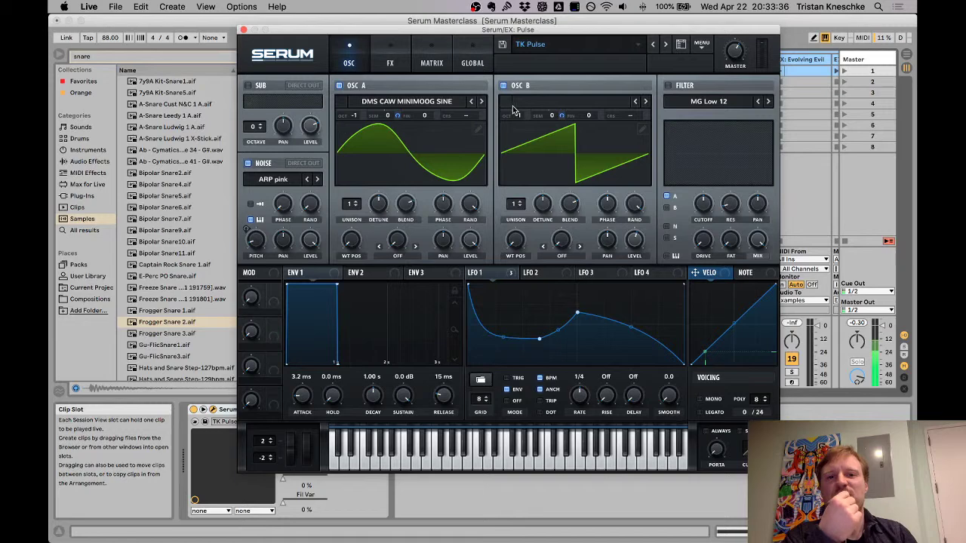
pyautogui.moveTo(549, 29); pyautogui.dragTo(548, 24)
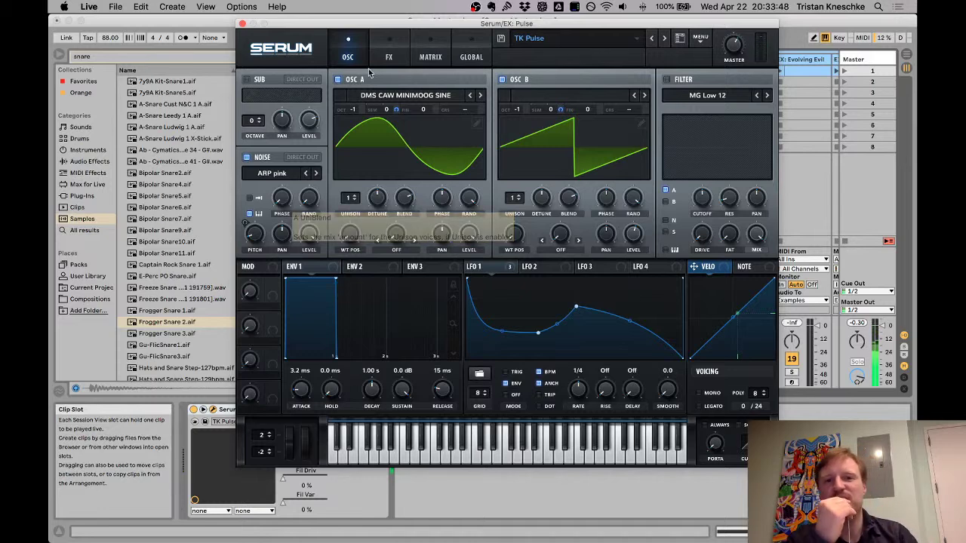
# Step: Check the wavetable choices of oscillators A and B in TK Pulse, and review its effects before returning to the oscillator view
pyautogui.click(406, 98)
pyautogui.click(400, 99)
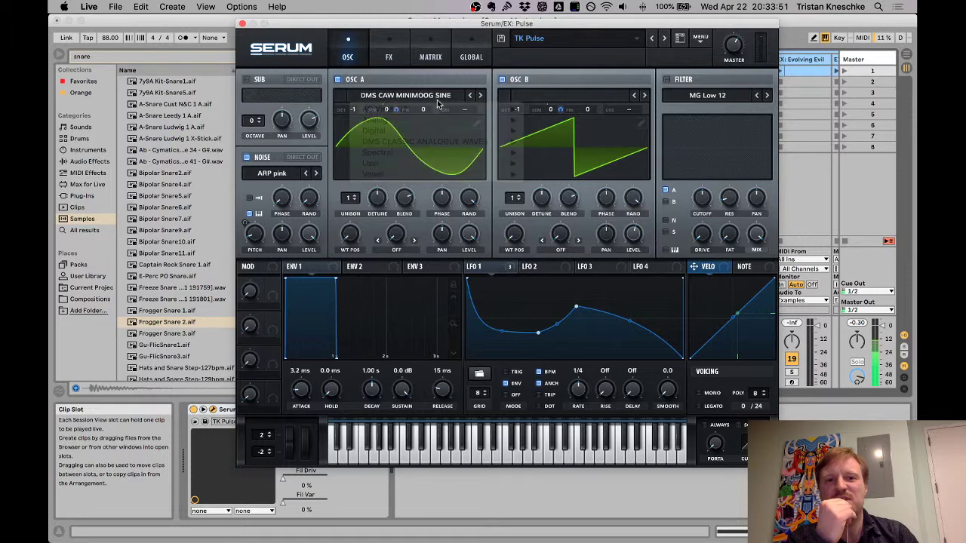
pyautogui.click(591, 97)
pyautogui.click(558, 93)
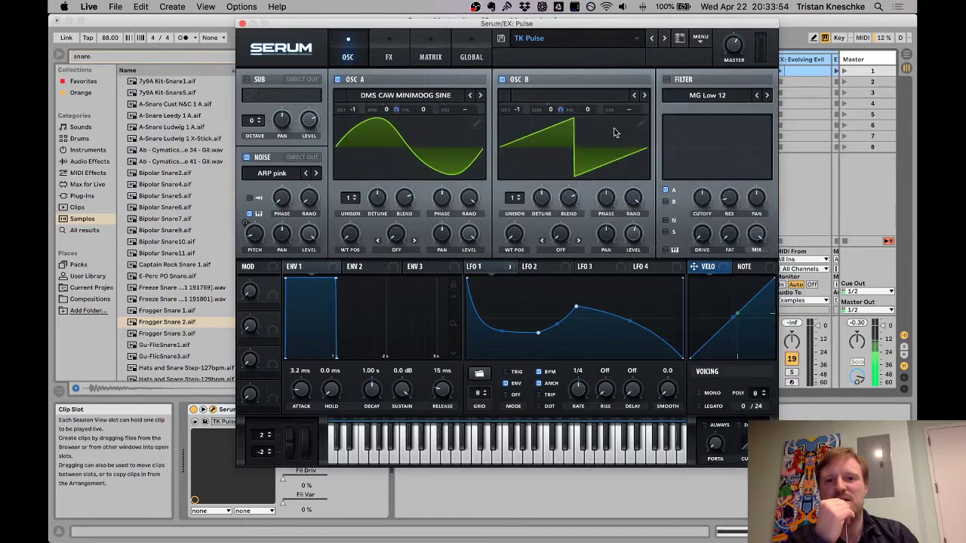
pyautogui.click(398, 48)
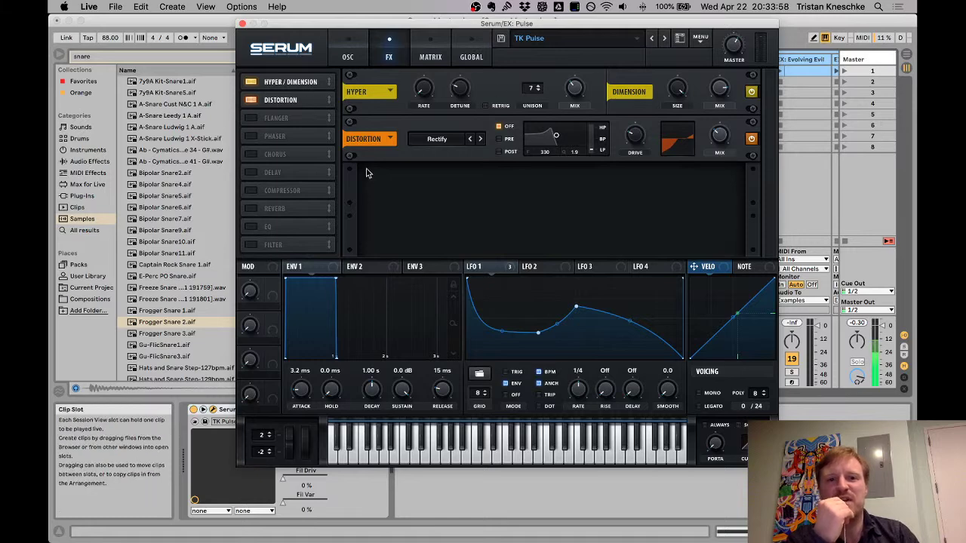
pyautogui.click(352, 51)
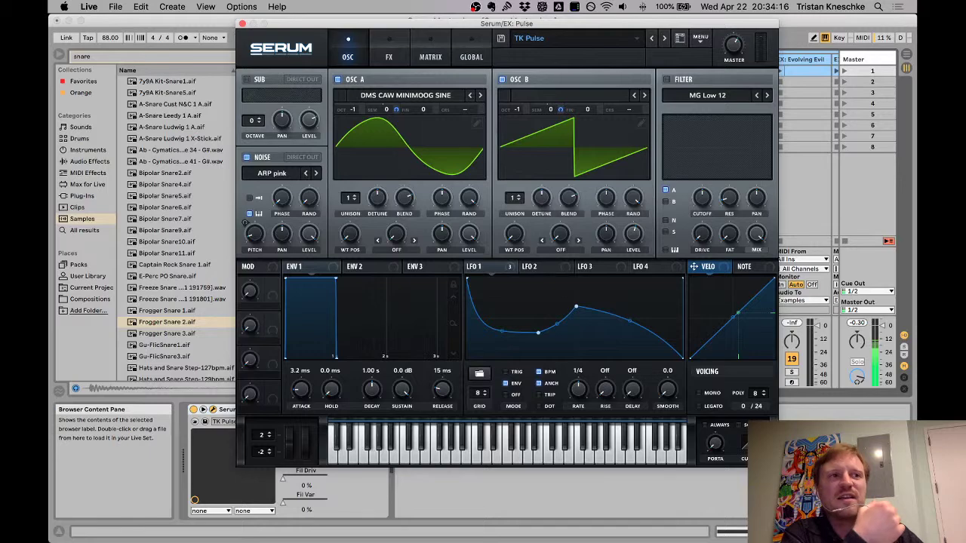
# Step: Move the EX: Pulse Serum window slightly lower and switch to OBS to bring up the recording window
pyautogui.moveTo(603, 25)
pyautogui.mouseDown()
pyautogui.moveTo(596, 76)
pyautogui.moveTo(598, 34)
pyautogui.mouseUp()
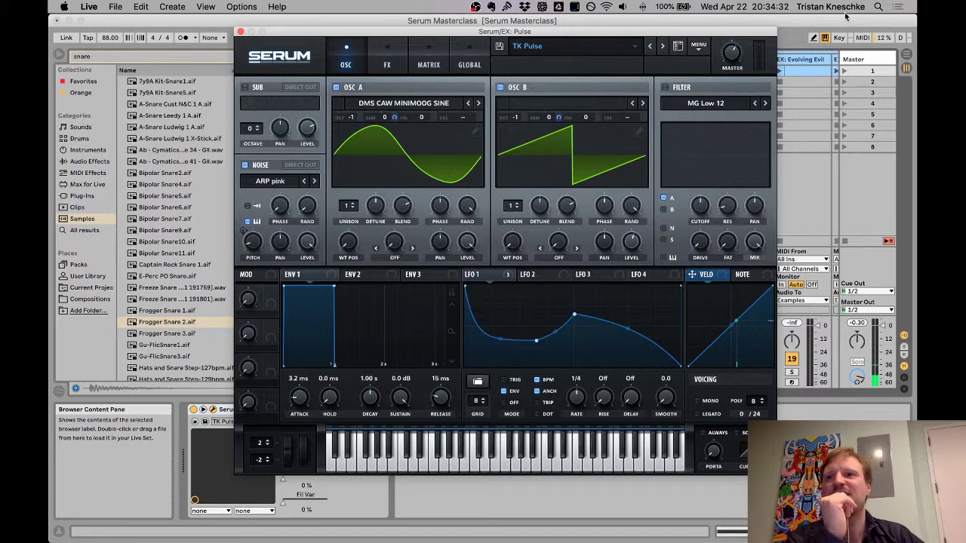
pyautogui.press('super+alt+p')
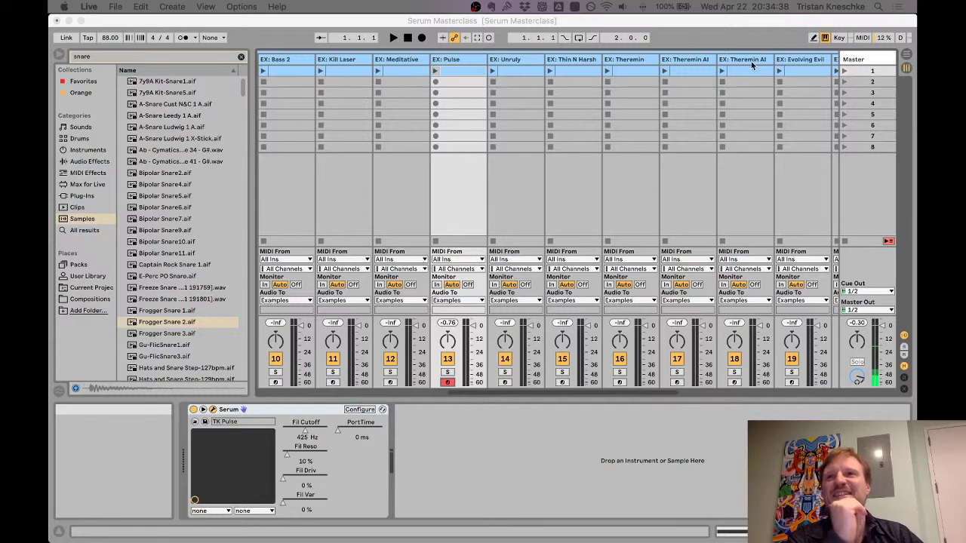
pyautogui.click(729, 24)
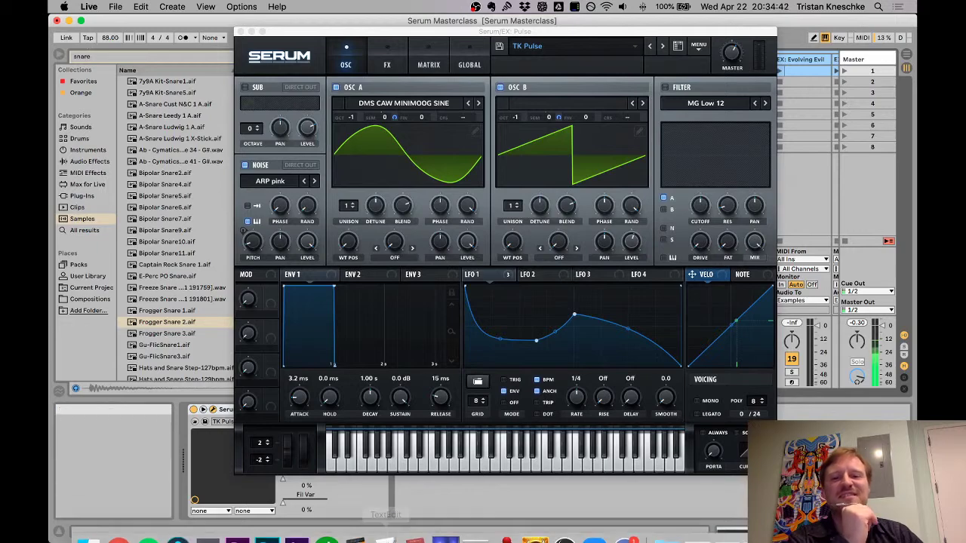
pyautogui.click(564, 523)
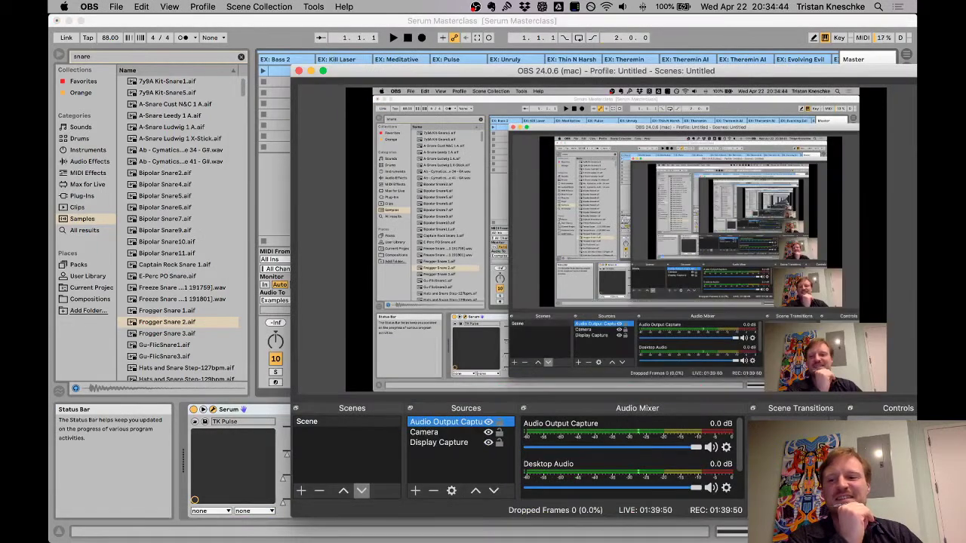